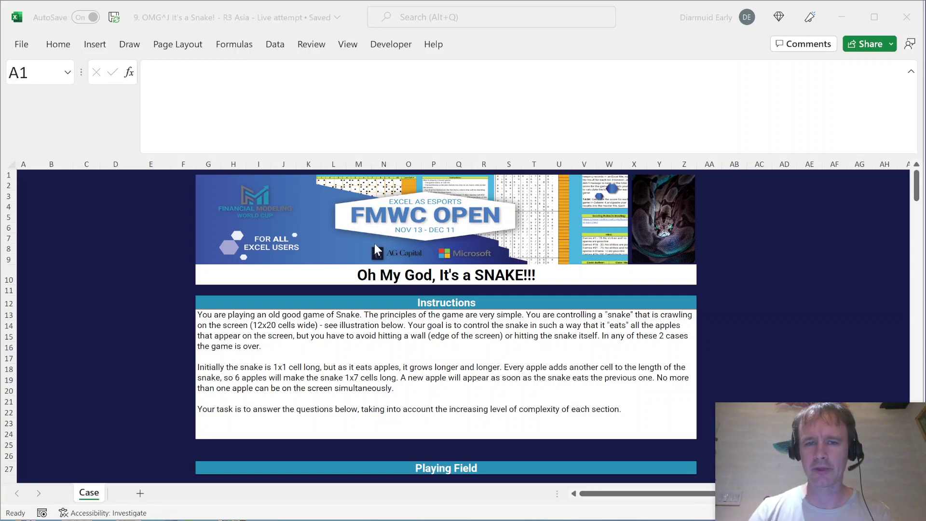
Step: Read the snake game's instructions and examine the playing field with the example snake and apple
{"action": "left_click", "coordinate": [168, 361]}
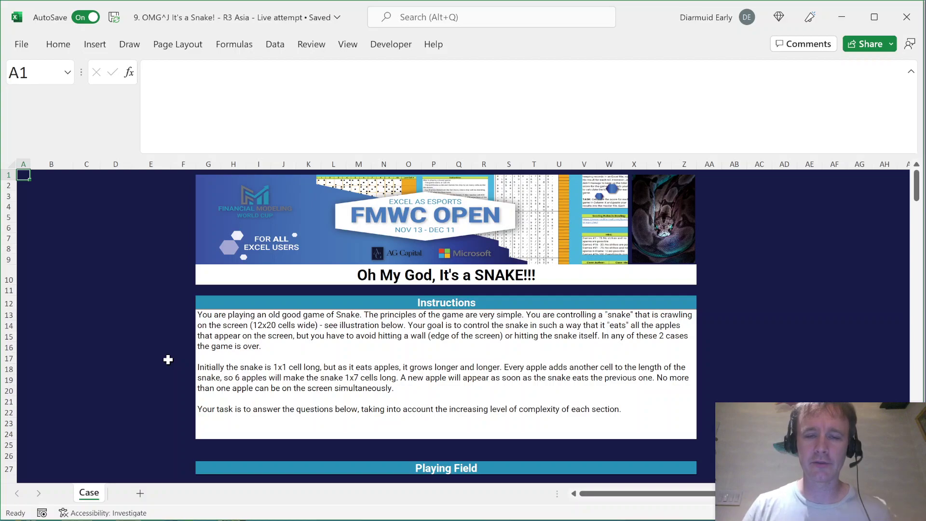
{"action": "scroll", "coordinate": [168, 360], "scroll_direction": "down", "scroll_amount": 3}
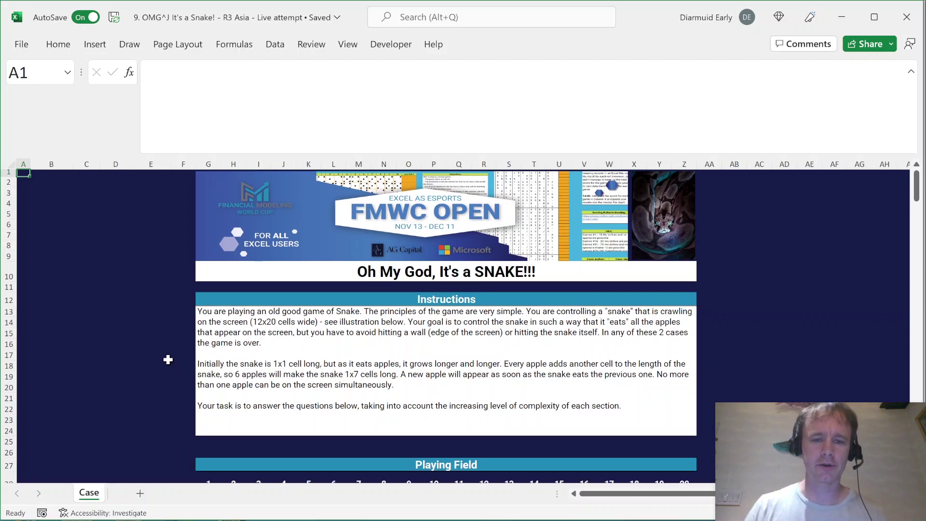
{"action": "scroll", "coordinate": [168, 360], "scroll_direction": "down", "scroll_amount": 1}
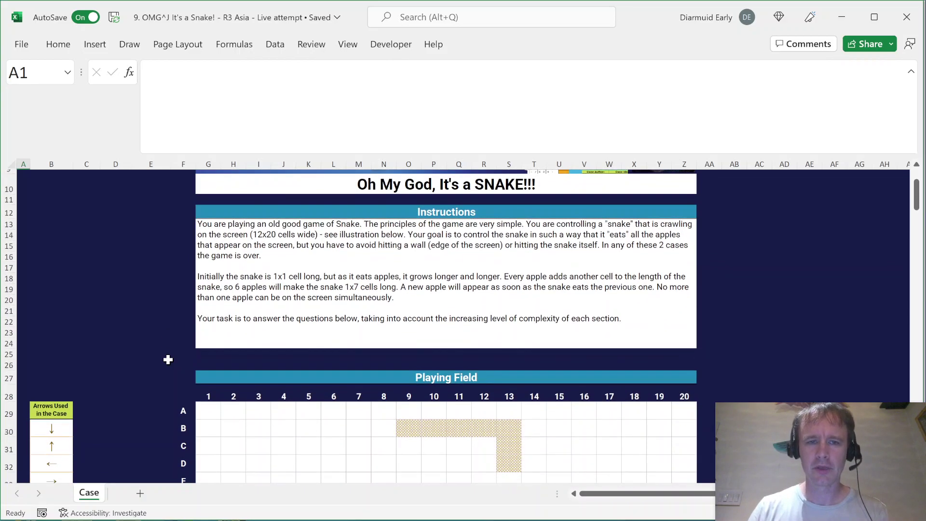
{"action": "scroll", "coordinate": [168, 359], "scroll_direction": "down", "scroll_amount": 1}
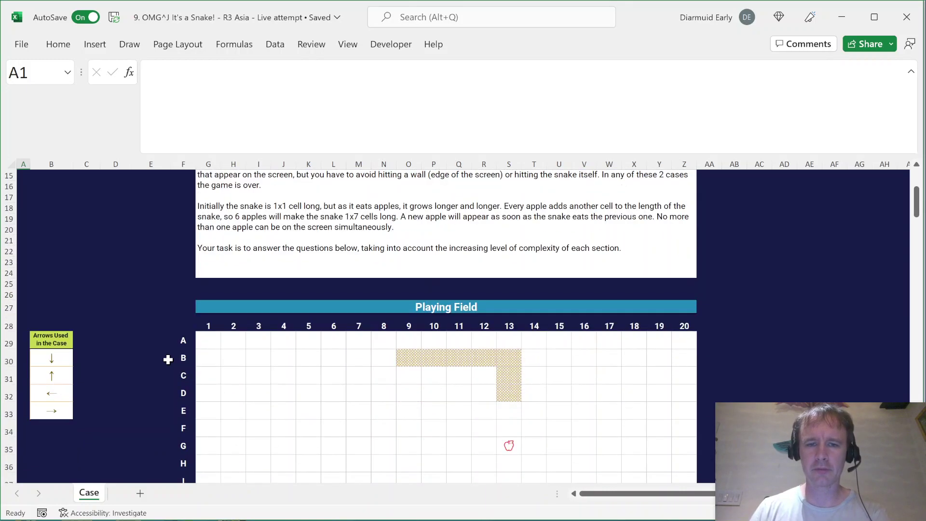
{"action": "scroll", "coordinate": [168, 359], "scroll_direction": "down", "scroll_amount": 3}
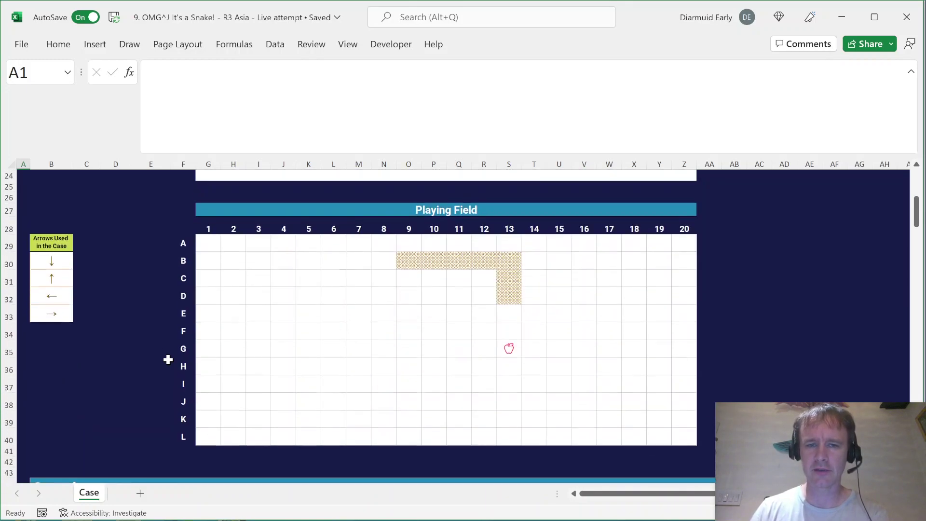
{"action": "scroll", "coordinate": [168, 359], "scroll_direction": "up", "scroll_amount": 1}
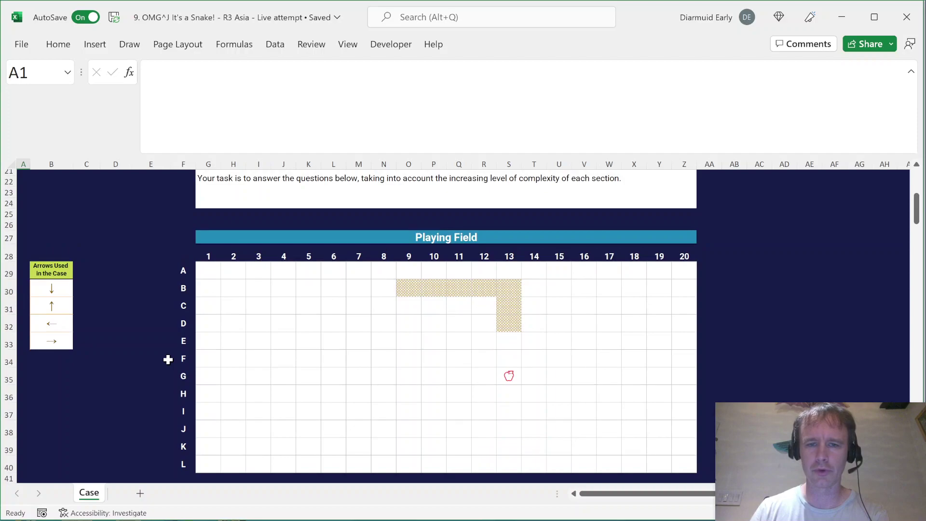
{"action": "scroll", "coordinate": [168, 359], "scroll_direction": "up", "scroll_amount": 2}
{"action": "left_click_drag", "start_coordinate": [168, 359], "coordinate": [418, 324]}
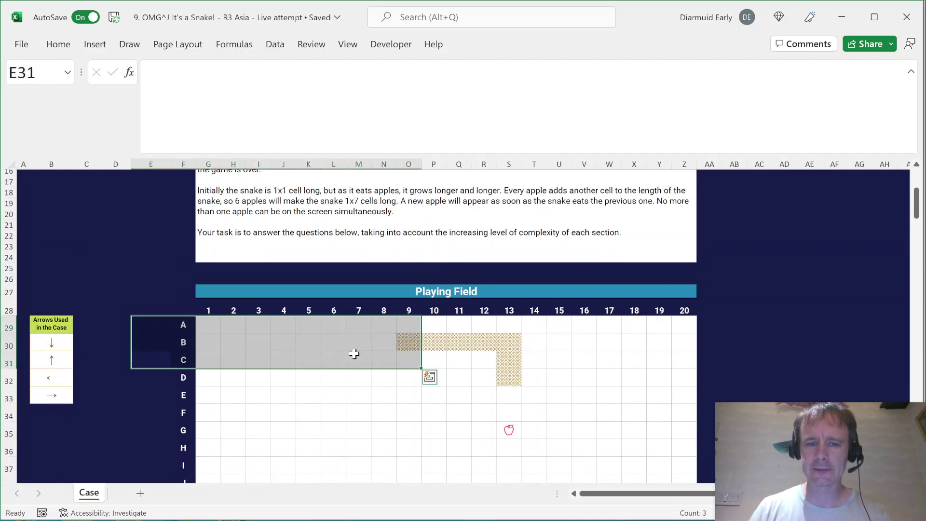
{"action": "left_click", "coordinate": [357, 356]}
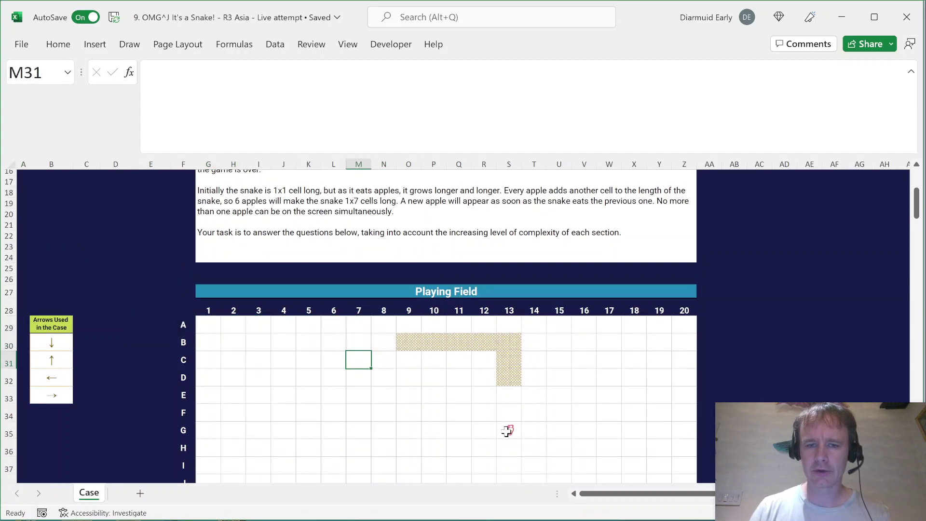
{"action": "left_click", "coordinate": [508, 431]}
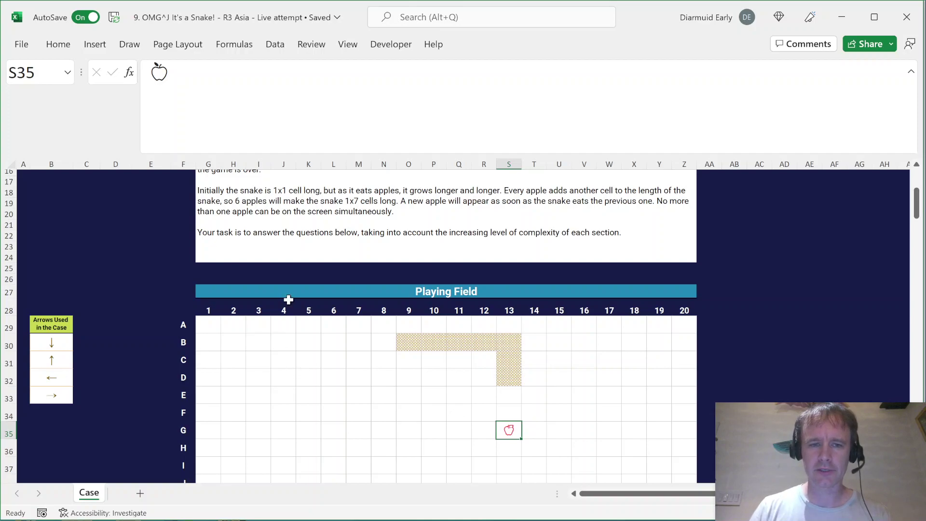
{"action": "left_click", "coordinate": [288, 302]}
{"action": "left_click_drag", "start_coordinate": [508, 378], "coordinate": [463, 347]}
{"action": "left_click", "coordinate": [461, 346]}
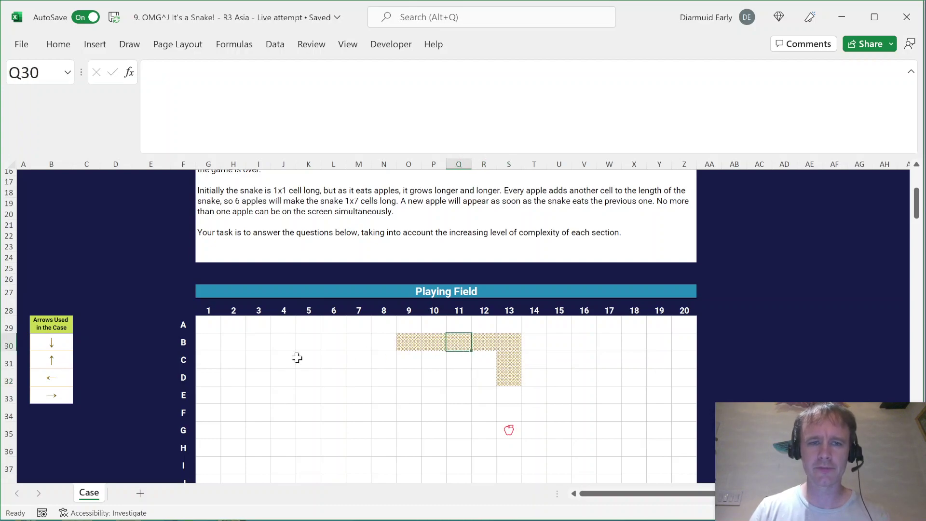
{"action": "scroll", "coordinate": [295, 356], "scroll_direction": "up", "scroll_amount": 2}
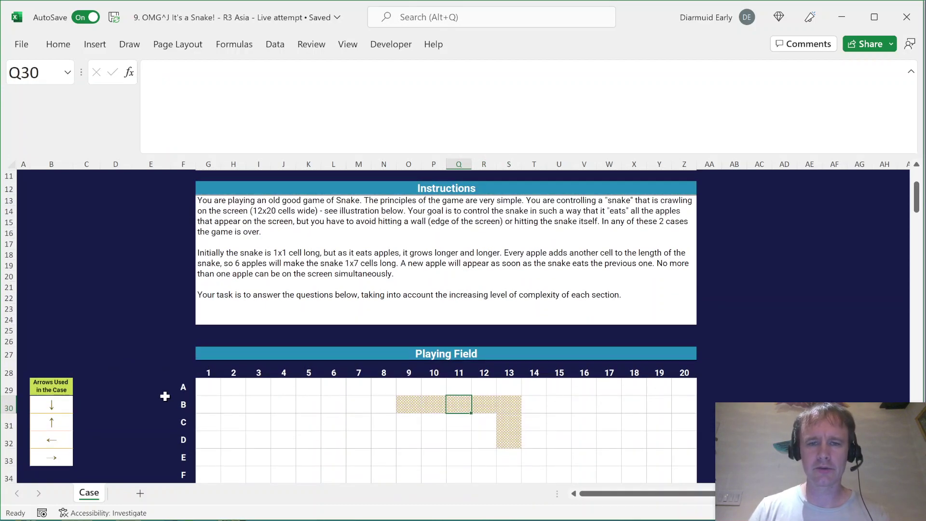
Step: Read the Level 1 and Level 2 questions and examine their example games and move lists
{"action": "scroll", "coordinate": [166, 394], "scroll_direction": "down", "scroll_amount": 6}
{"action": "scroll", "coordinate": [166, 396], "scroll_direction": "down", "scroll_amount": 3}
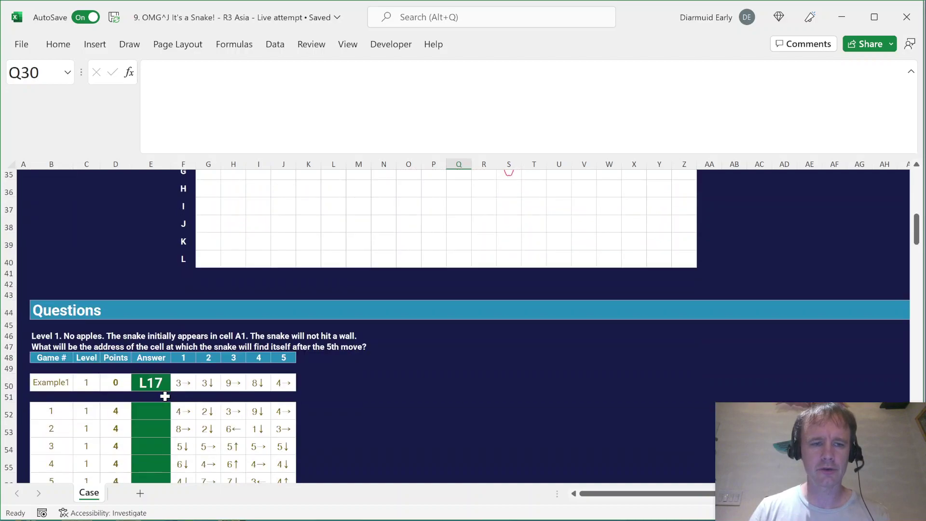
{"action": "left_click", "coordinate": [53, 311]}
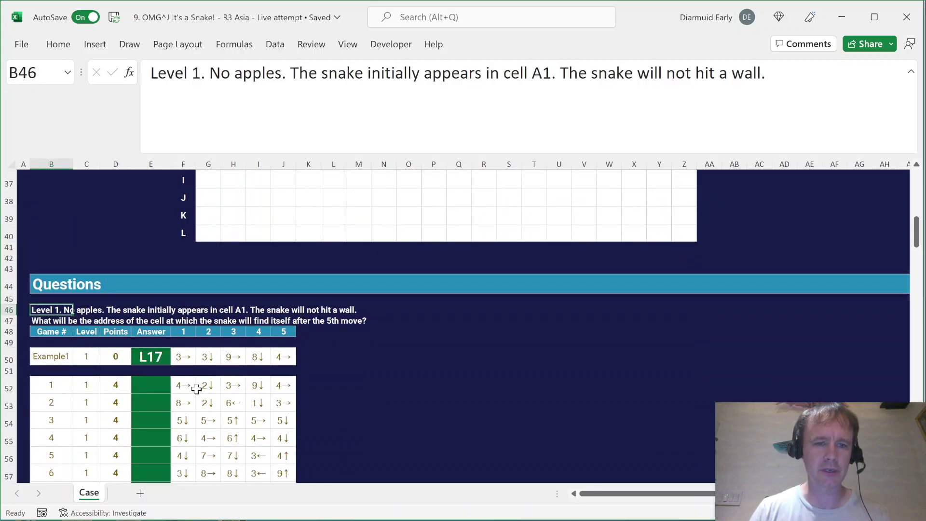
{"action": "scroll", "coordinate": [200, 410], "scroll_direction": "down", "scroll_amount": 1}
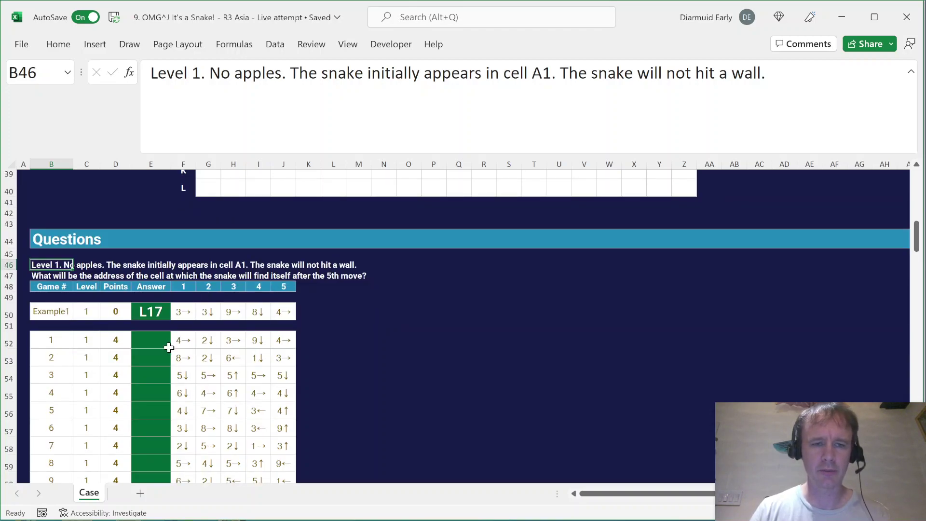
{"action": "scroll", "coordinate": [166, 393], "scroll_direction": "down", "scroll_amount": 7}
{"action": "scroll", "coordinate": [166, 393], "scroll_direction": "down", "scroll_amount": 1}
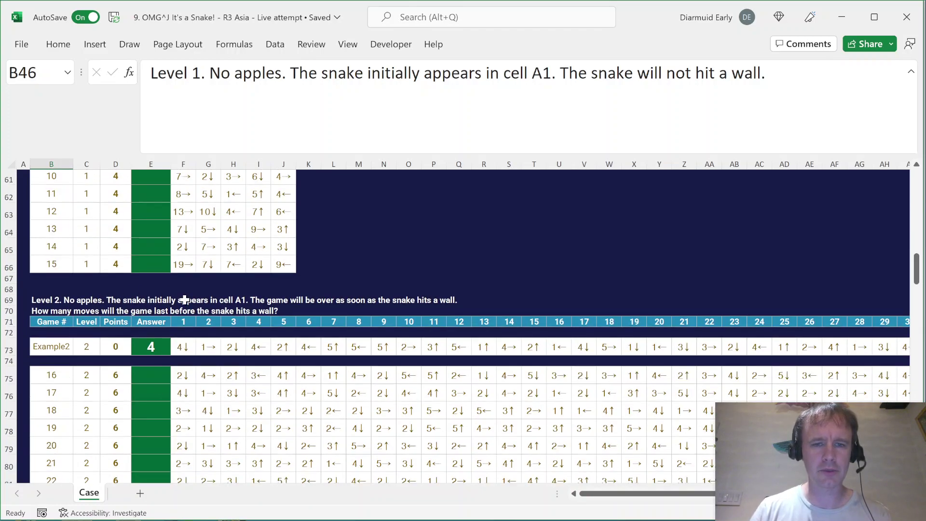
{"action": "left_click", "coordinate": [177, 347]}
{"action": "key", "text": "ctrl+shift+Right"}
{"action": "key", "text": "Home"}
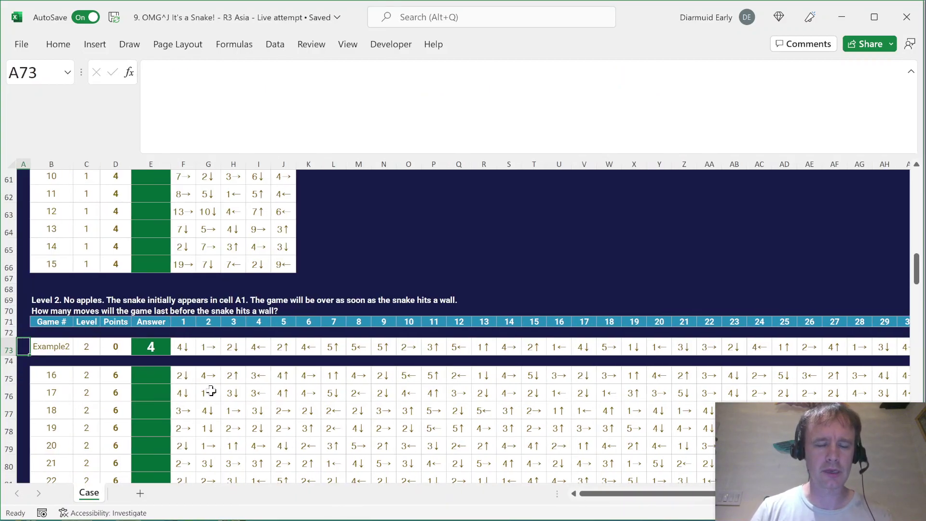
{"action": "scroll", "coordinate": [211, 391], "scroll_direction": "down", "scroll_amount": 7}
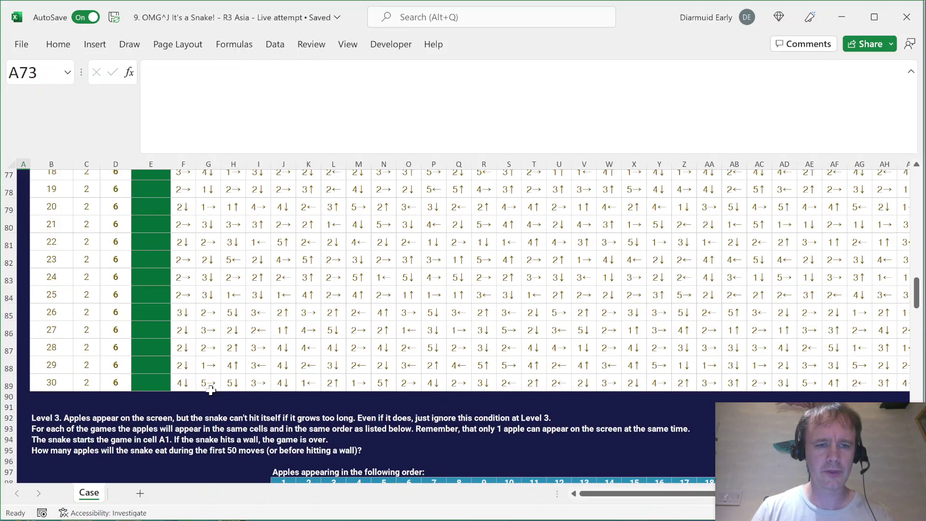
Step: Read the Level 3 rules and examine the list giving the order in which the apples appear
{"action": "scroll", "coordinate": [210, 391], "scroll_direction": "down", "scroll_amount": 1}
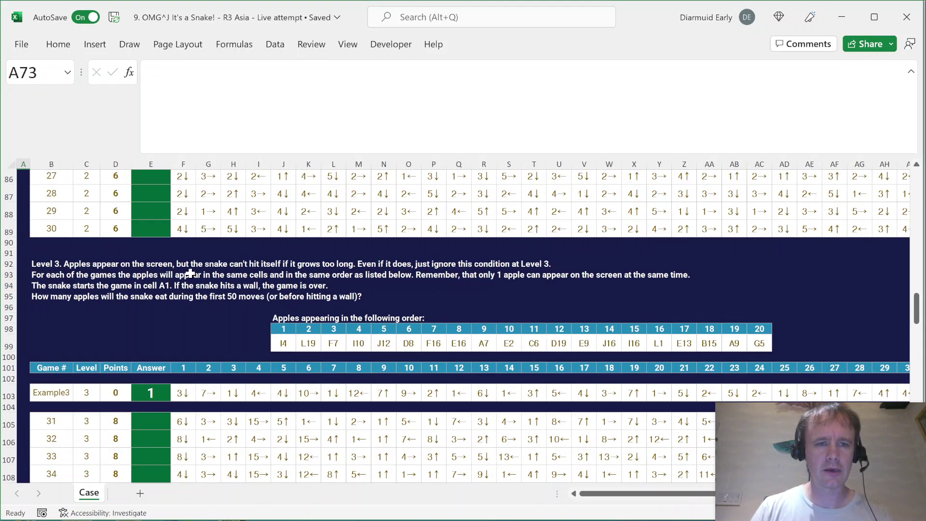
{"action": "left_click", "coordinate": [290, 344]}
{"action": "key", "text": "ctrl+shift+Right"}
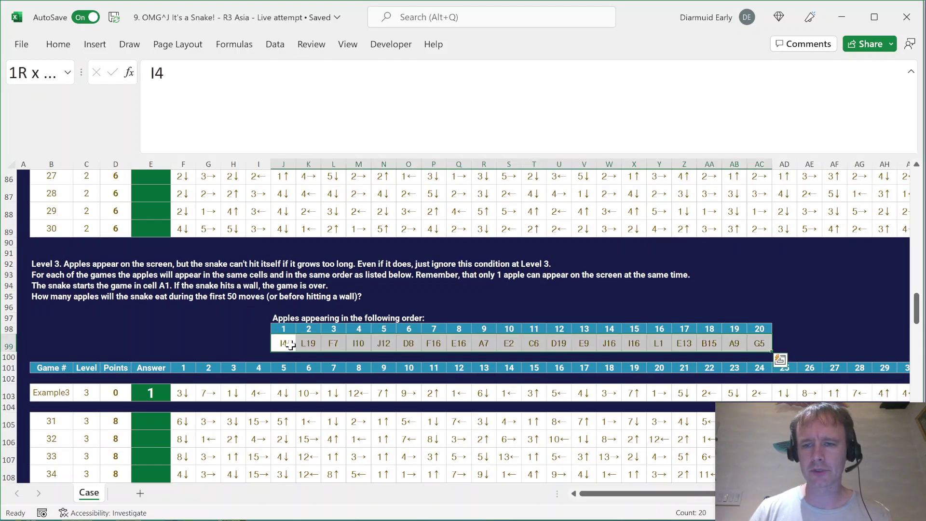
{"action": "left_click", "coordinate": [290, 345]}
{"action": "key", "text": "ctrl+shift+Right"}
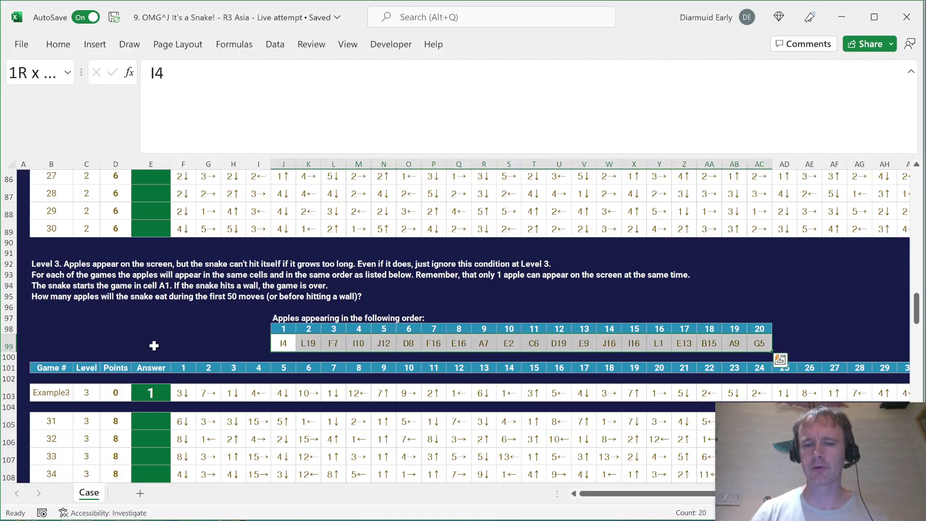
{"action": "left_click", "coordinate": [281, 343]}
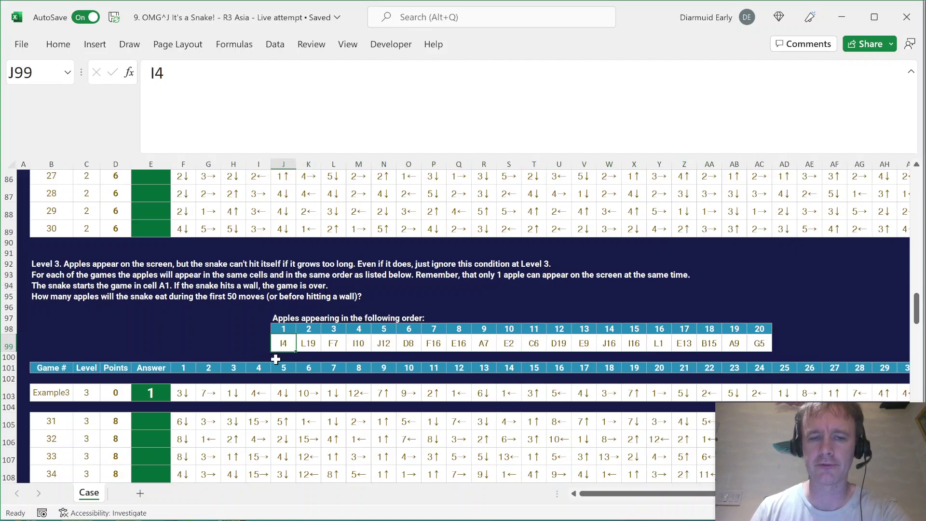
{"action": "left_click", "coordinate": [309, 343]}
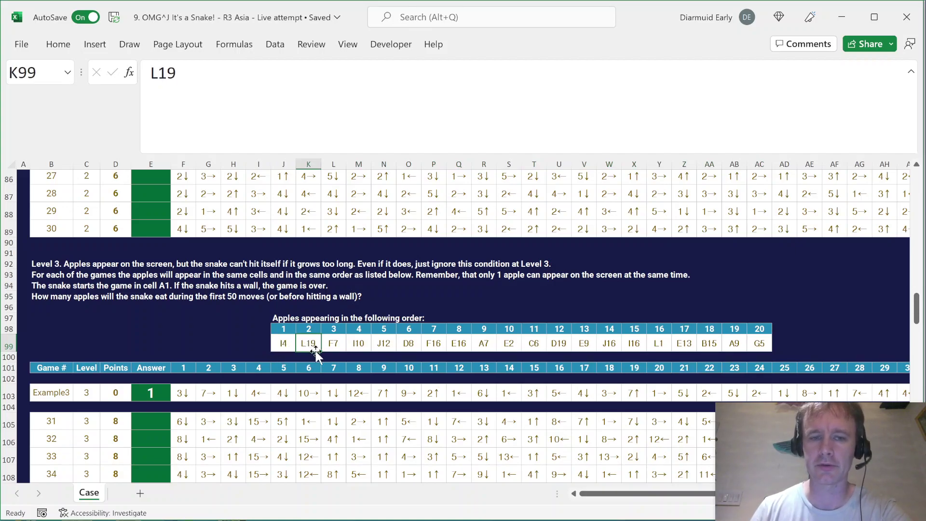
{"action": "left_click", "coordinate": [334, 344]}
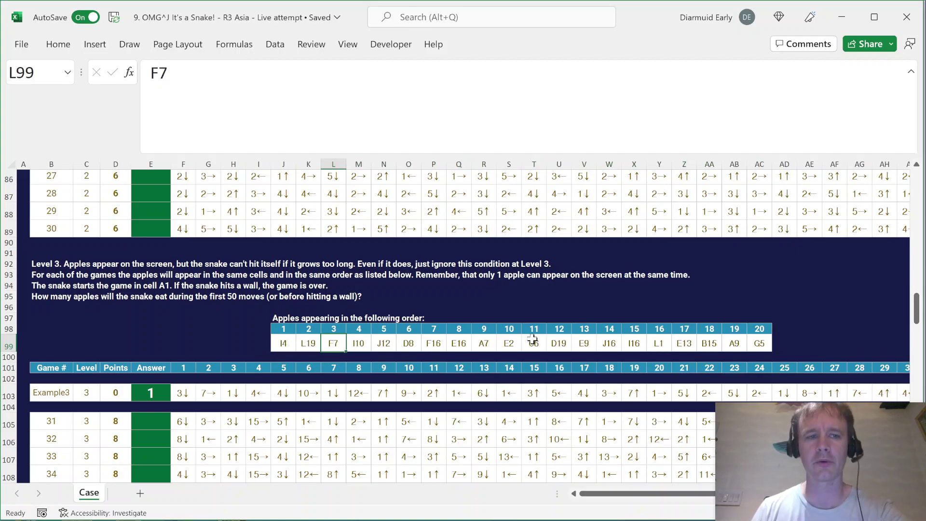
{"action": "left_click", "coordinate": [79, 276]}
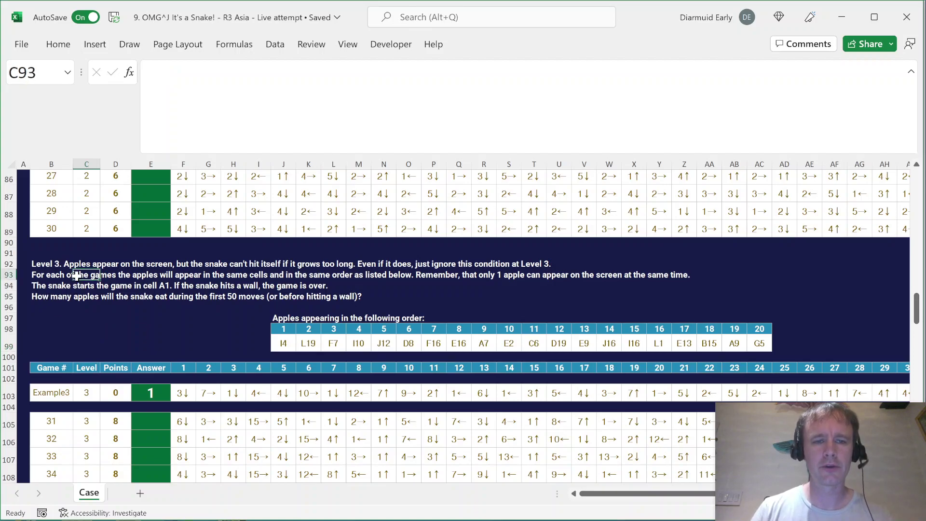
{"action": "left_click", "coordinate": [24, 275]}
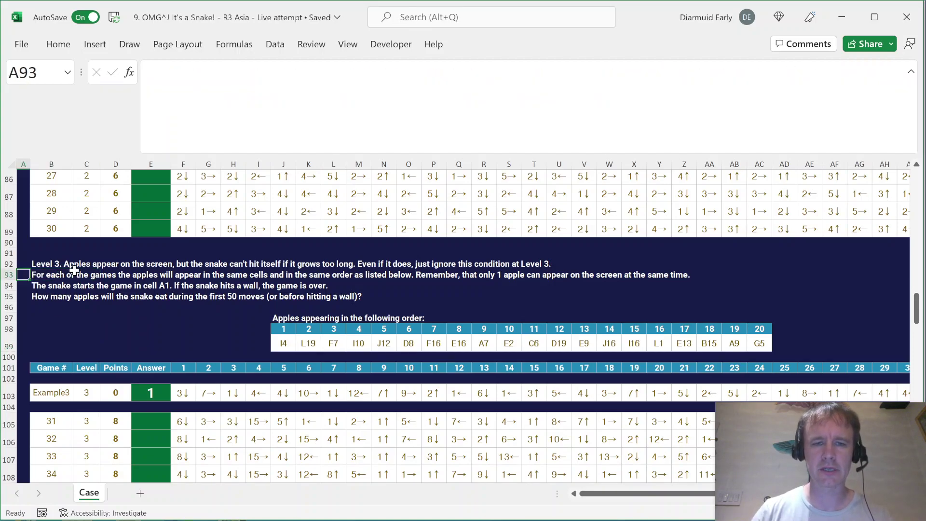
Step: Examine the full Level 3 apple list and the complete move list of Example3
{"action": "left_click", "coordinate": [285, 344]}
{"action": "key", "text": "ctrl+shift+Right"}
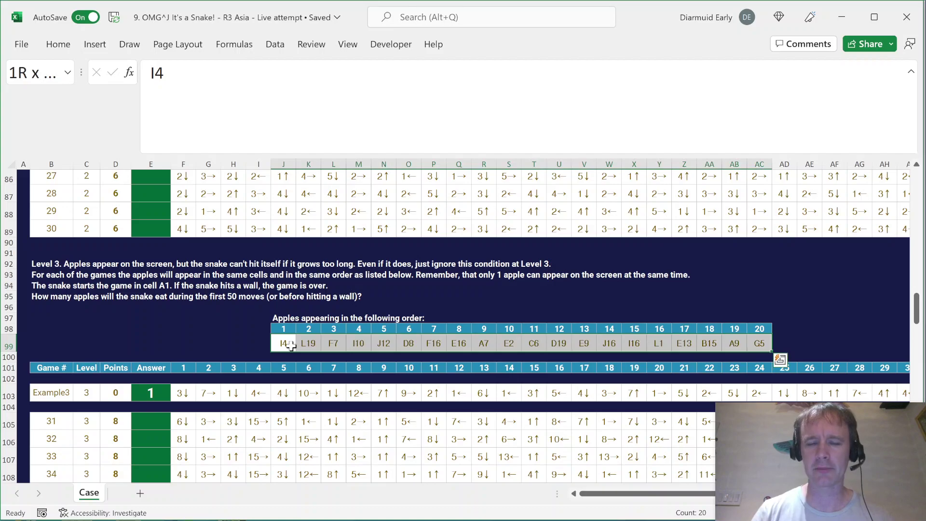
{"action": "left_click", "coordinate": [185, 398]}
{"action": "key", "text": "ctrl+shift+Right"}
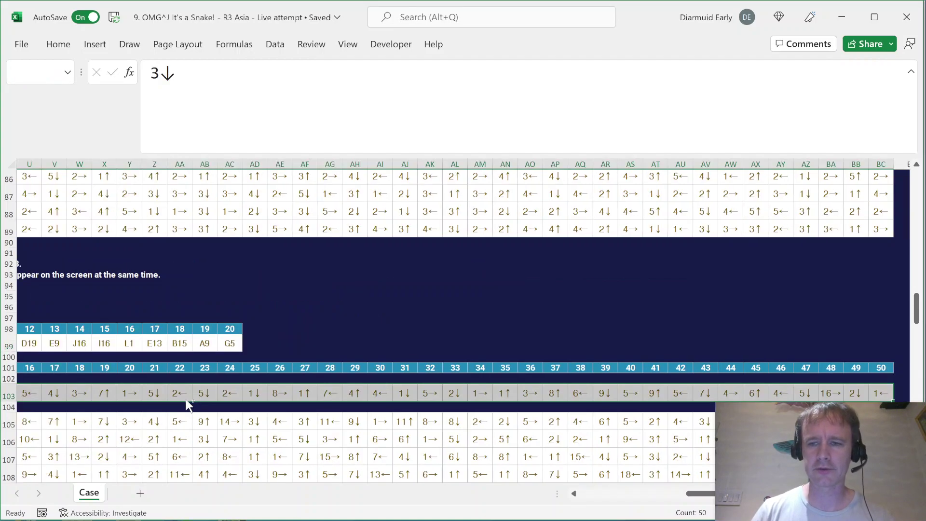
{"action": "key", "text": "Down"}
{"action": "key", "text": "Down"}
{"action": "key", "text": "Left"}
{"action": "key", "text": "Left"}
{"action": "key", "text": "Left"}
{"action": "key", "text": "Left"}
{"action": "key", "text": "Left"}
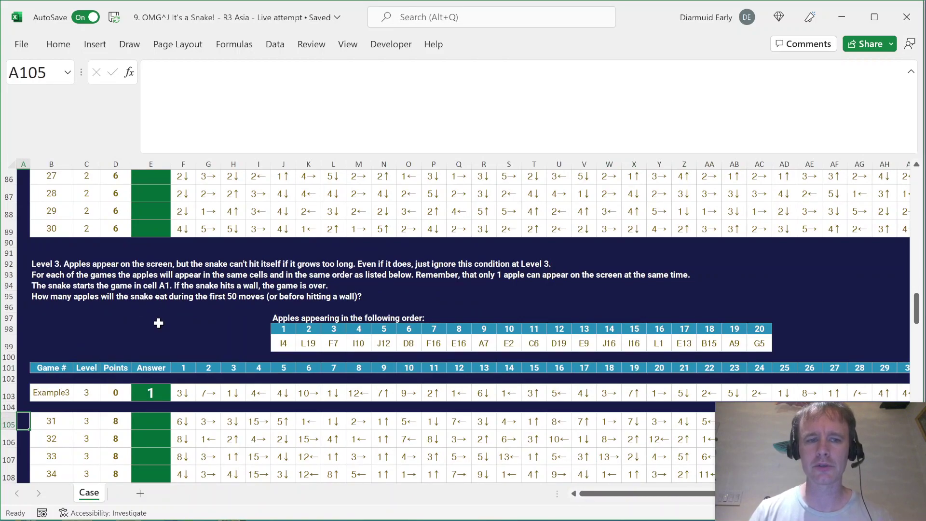
Step: Compare the Level 4 example's apple cells with the move lists of Level 3's Example3 and game 31
{"action": "scroll", "coordinate": [167, 339], "scroll_direction": "down", "scroll_amount": 13}
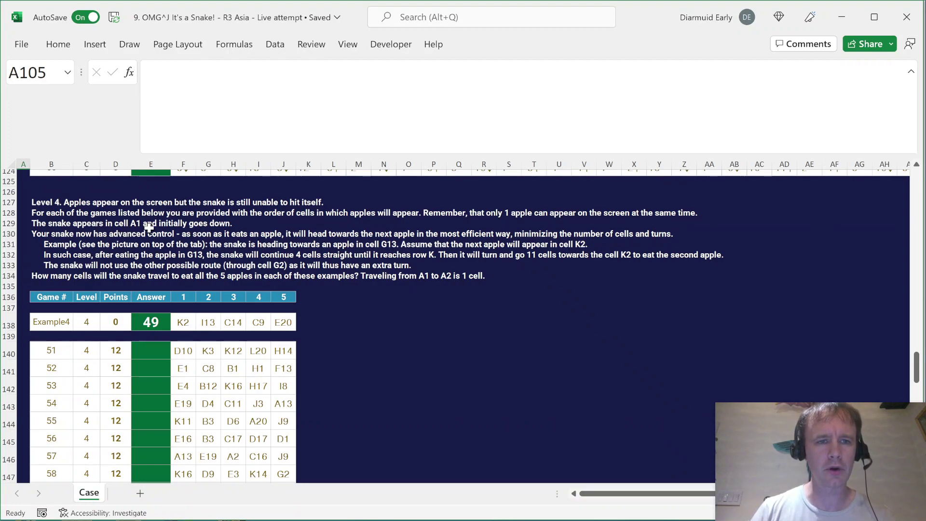
{"action": "left_click", "coordinate": [187, 323]}
{"action": "key", "text": "ctrl+shift+Right"}
{"action": "key", "text": "Page_Up"}
{"action": "key", "text": "Page_Up"}
{"action": "key", "text": "Down"}
{"action": "key", "text": "Down"}
{"action": "key", "text": "Down"}
{"action": "key", "text": "Down"}
{"action": "key", "text": "ctrl+shift+Right"}
{"action": "key", "text": "Down"}
{"action": "key", "text": "Down"}
{"action": "key", "text": "ctrl+shift+Right"}
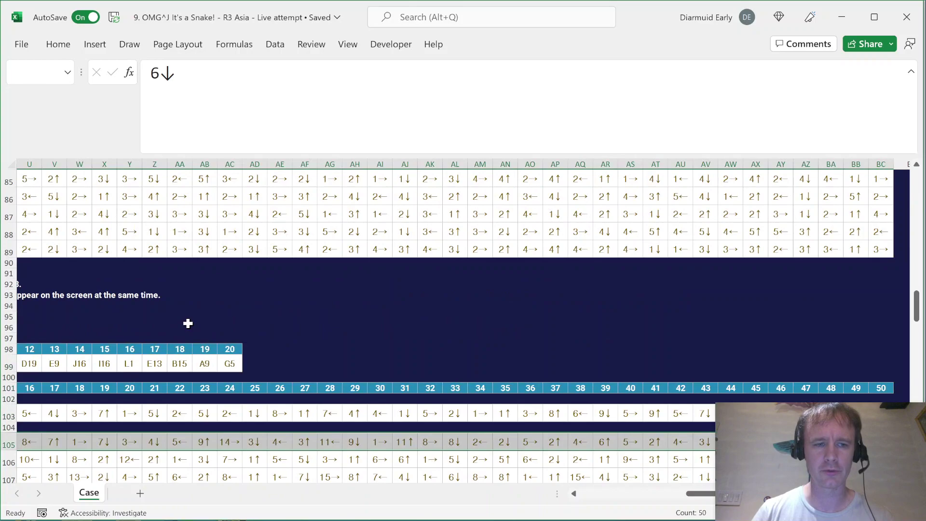
Step: Go back to the Level 4 section and look over its rules and games table
{"action": "key", "text": "Left"}
{"action": "key", "text": "Left"}
{"action": "key", "text": "Left"}
{"action": "key", "text": "Left"}
{"action": "key", "text": "Left"}
{"action": "key", "text": "Right"}
{"action": "key", "text": "ctrl+Down"}
{"action": "key", "text": "ctrl+Down"}
{"action": "key", "text": "ctrl+Down"}
{"action": "key", "text": "ctrl+Down"}
{"action": "key", "text": "ctrl+Down"}
{"action": "key", "text": "ctrl+Down"}
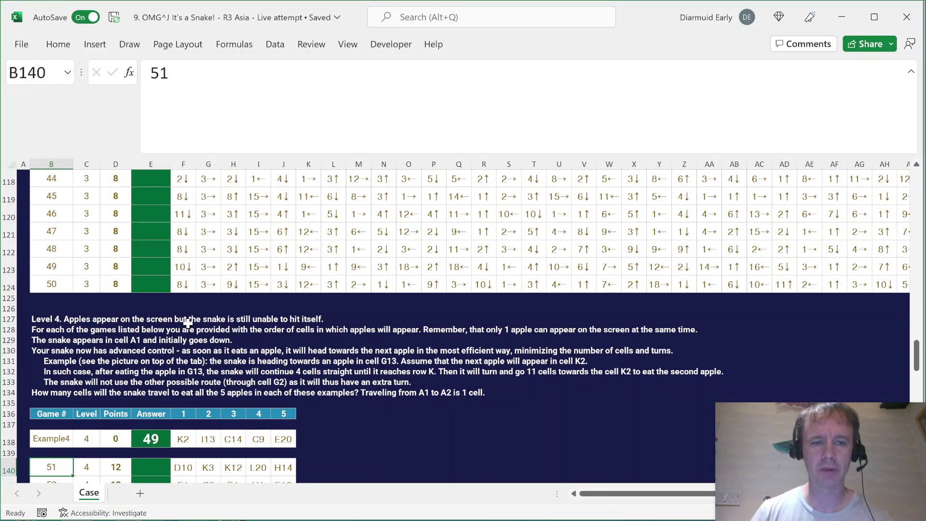
{"action": "key", "text": "ctrl+Down"}
{"action": "key", "text": "ctrl+Up"}
{"action": "key", "text": "ctrl+Up"}
{"action": "key", "text": "ctrl+Up"}
{"action": "key", "text": "Up"}
{"action": "key", "text": "Up"}
{"action": "key", "text": "Up"}
{"action": "key", "text": "Up"}
{"action": "key", "text": "Up"}
{"action": "key", "text": "Up"}
{"action": "key", "text": "Up"}
{"action": "key", "text": "Up"}
{"action": "key", "text": "Up"}
{"action": "key", "text": "Up"}
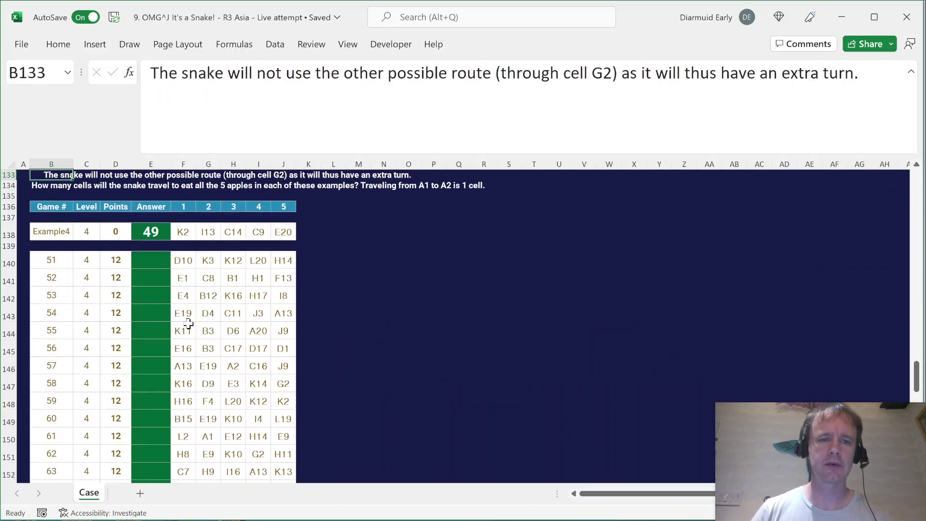
Step: Inspect each of the five apple cells listed for Example4 in the Level 4 table
{"action": "left_click", "coordinate": [183, 306]}
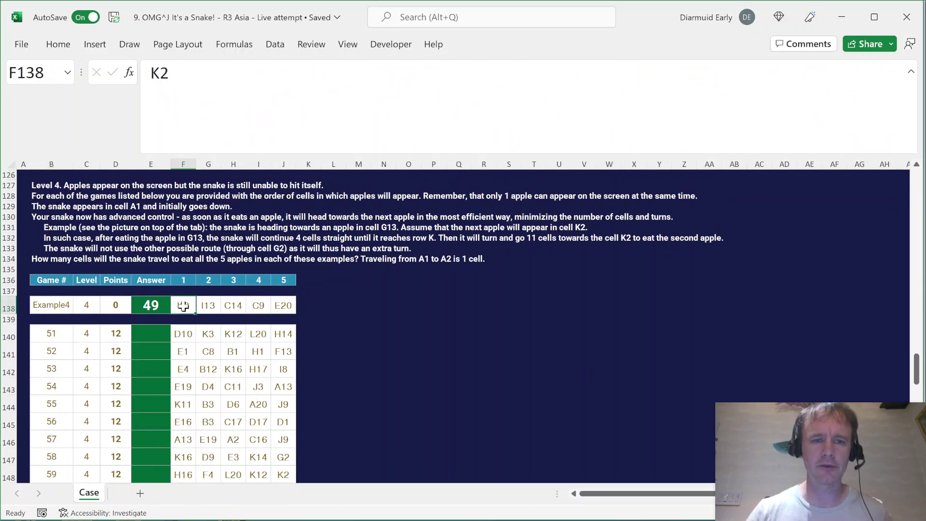
{"action": "left_click", "coordinate": [211, 307]}
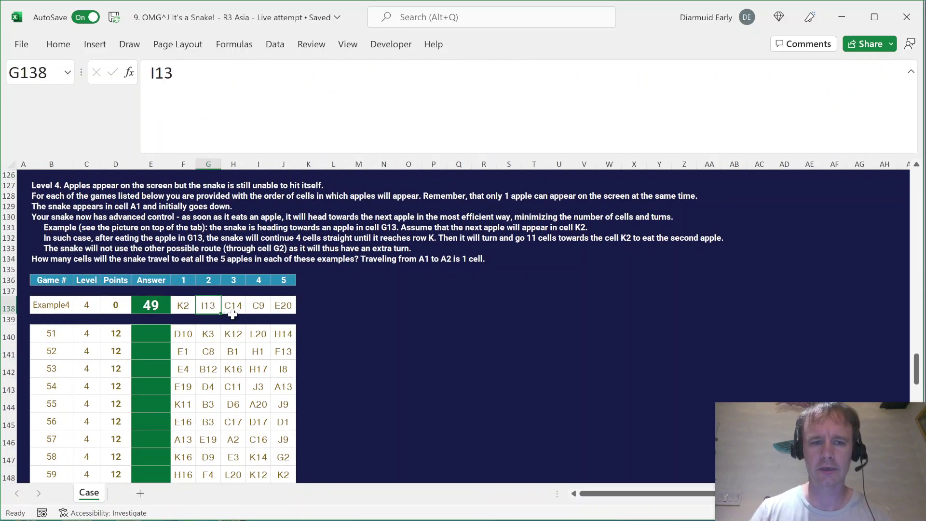
{"action": "left_click", "coordinate": [233, 311]}
{"action": "left_click", "coordinate": [258, 308]}
{"action": "left_click", "coordinate": [282, 309]}
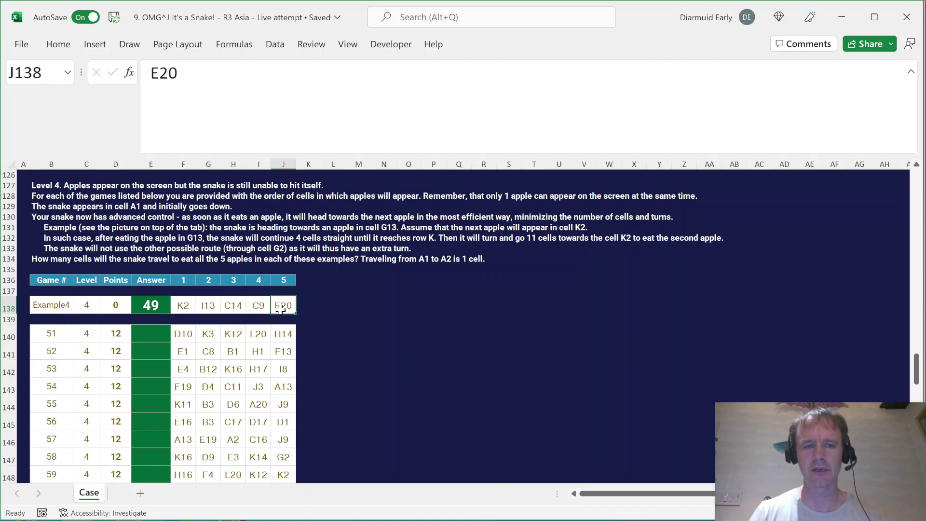
Step: Reread the Level 4 advanced-control rule and locate the snake's head and the apple at G13 in the Playing Field
{"action": "double_click", "coordinate": [45, 217]}
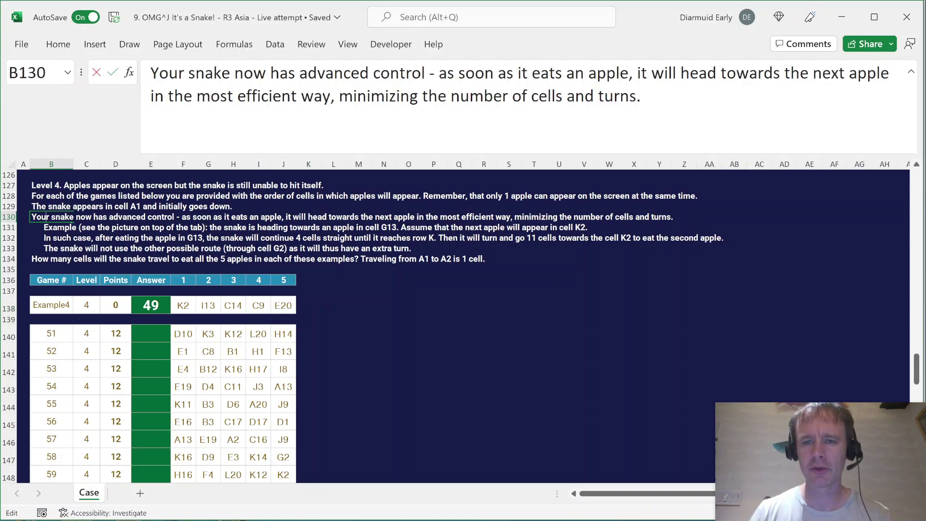
{"action": "key", "text": "Escape"}
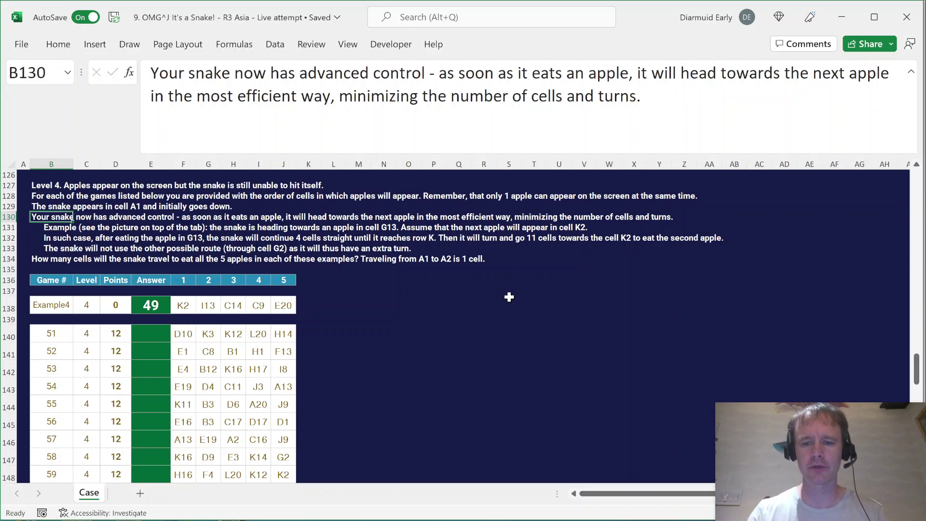
{"action": "key", "text": "ctrl+Home"}
{"action": "scroll", "coordinate": [448, 356], "scroll_direction": "down", "scroll_amount": 7}
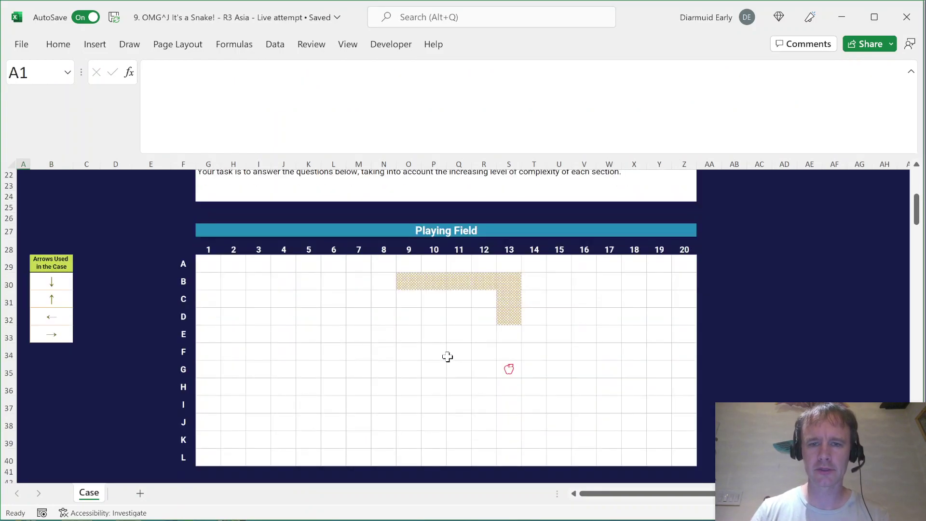
{"action": "left_click", "coordinate": [508, 319]}
{"action": "left_click", "coordinate": [509, 368]}
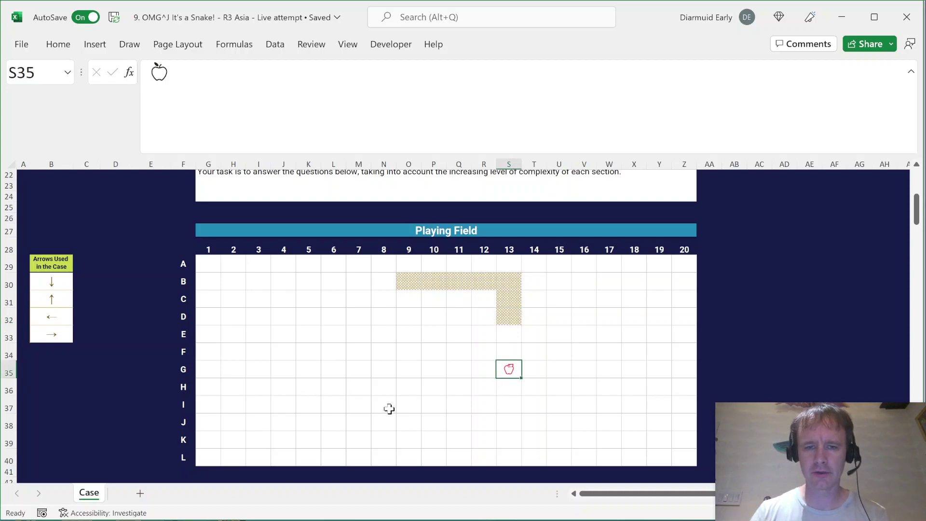
Step: Trace a staircase route on the Playing Field from the apple at G13 to cell J7 by selecting its cells
{"action": "left_click", "coordinate": [359, 425]}
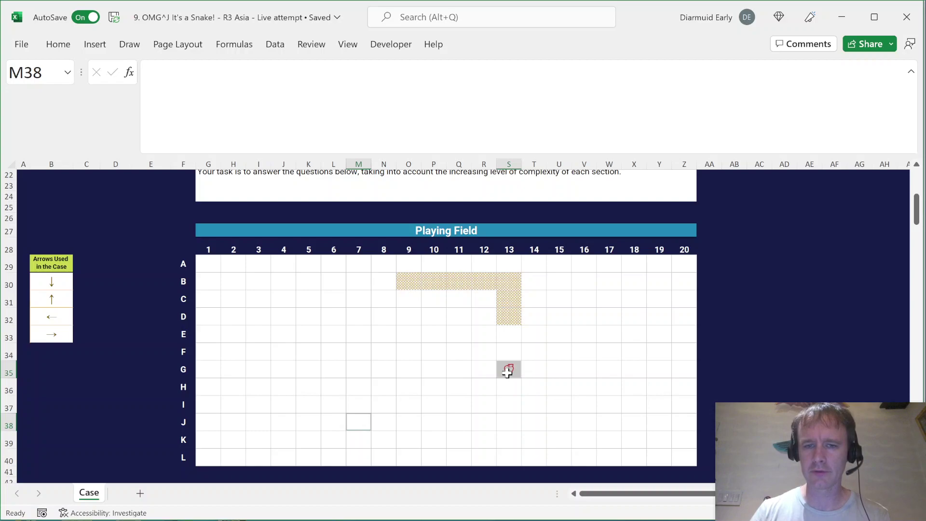
{"action": "mouse_move", "coordinate": [484, 370]}
{"action": "left_mouse_down"}
{"action": "mouse_move", "coordinate": [483, 385]}
{"action": "mouse_move", "coordinate": [456, 388]}
{"action": "mouse_move", "coordinate": [456, 406]}
{"action": "mouse_move", "coordinate": [475, 376]}
{"action": "left_mouse_up"}
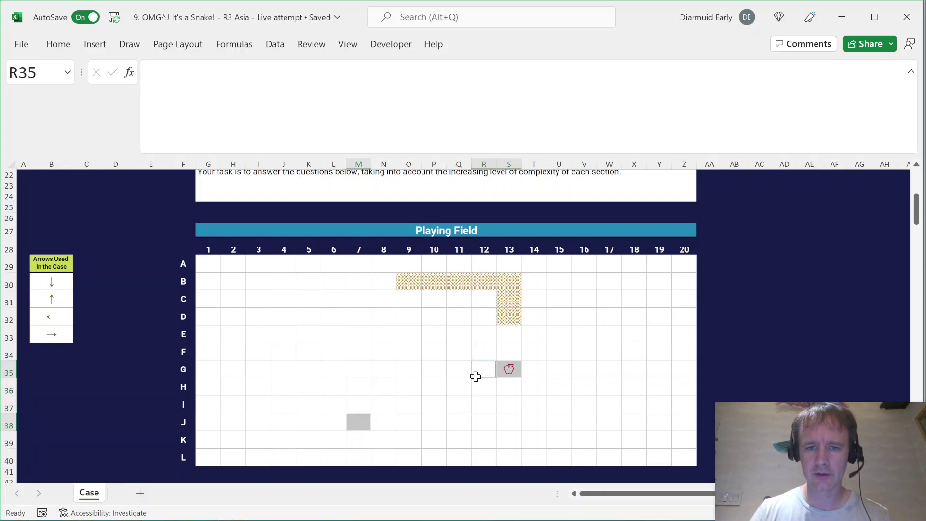
{"action": "left_click", "coordinate": [484, 387], "text": "ctrl"}
{"action": "left_click", "coordinate": [461, 388], "text": "ctrl"}
{"action": "left_click", "coordinate": [454, 404], "text": "ctrl"}
{"action": "left_click", "coordinate": [429, 406], "text": "ctrl"}
{"action": "left_click", "coordinate": [427, 420], "text": "ctrl"}
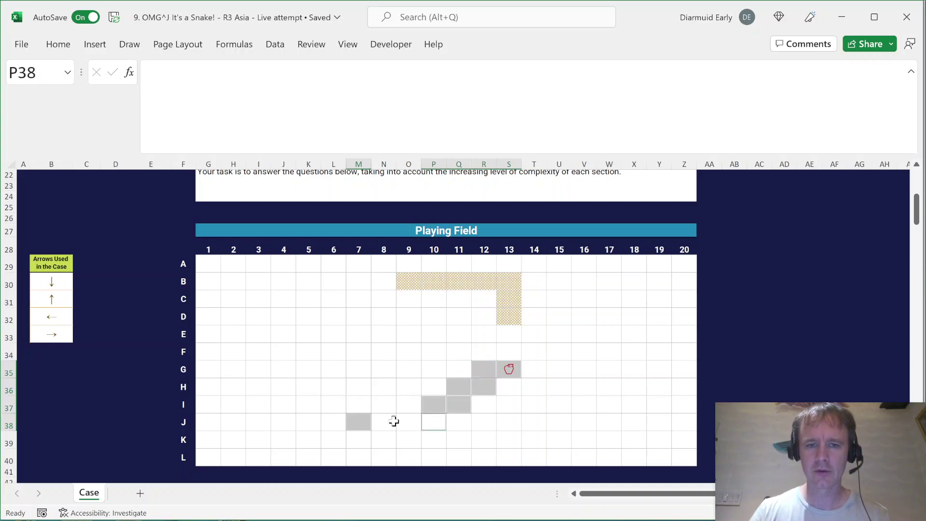
{"action": "left_click", "coordinate": [414, 421], "text": "ctrl"}
{"action": "left_click", "coordinate": [386, 423], "text": "ctrl"}
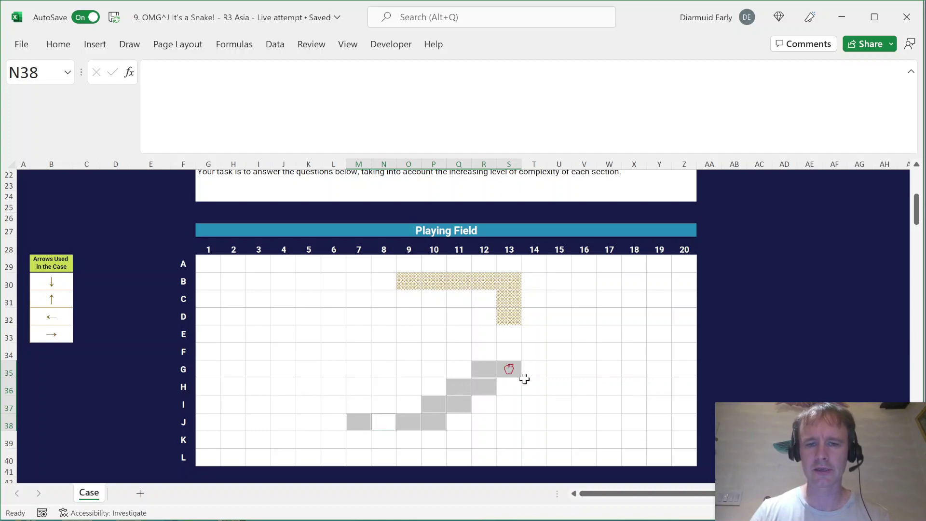
Step: Trace straight routes on the Playing Field from the snake's head through G13 to row J and for a target at D17
{"action": "left_click", "coordinate": [511, 319]}
{"action": "left_click_drag", "start_coordinate": [511, 319], "coordinate": [377, 425]}
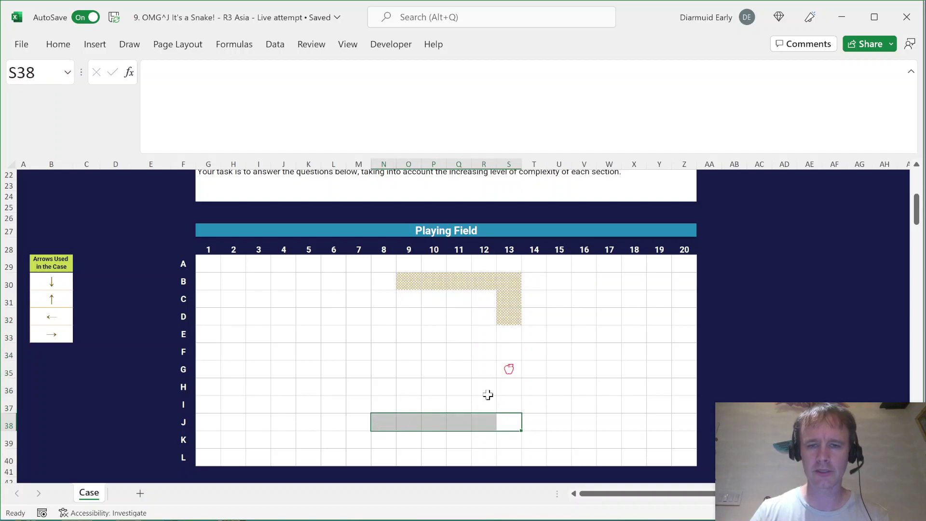
{"action": "left_click", "coordinate": [610, 313]}
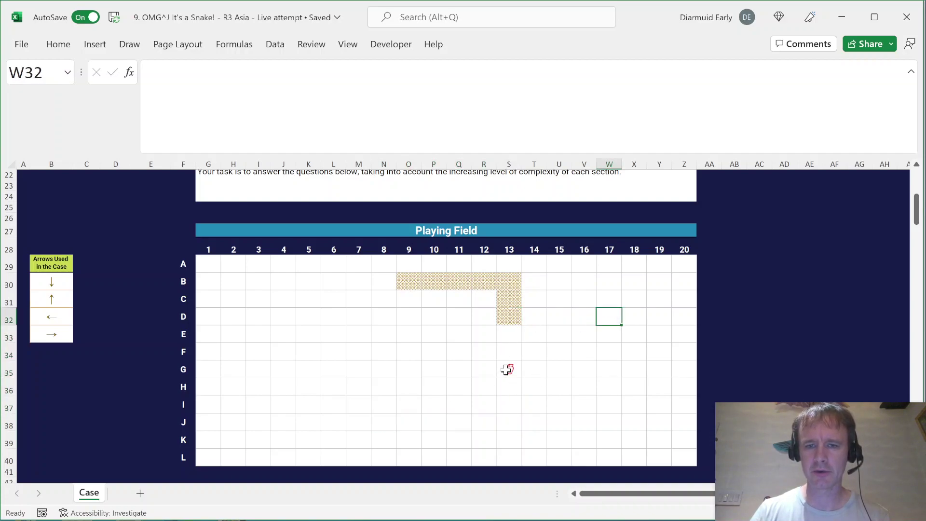
{"action": "left_click_drag", "start_coordinate": [510, 370], "coordinate": [600, 321]}
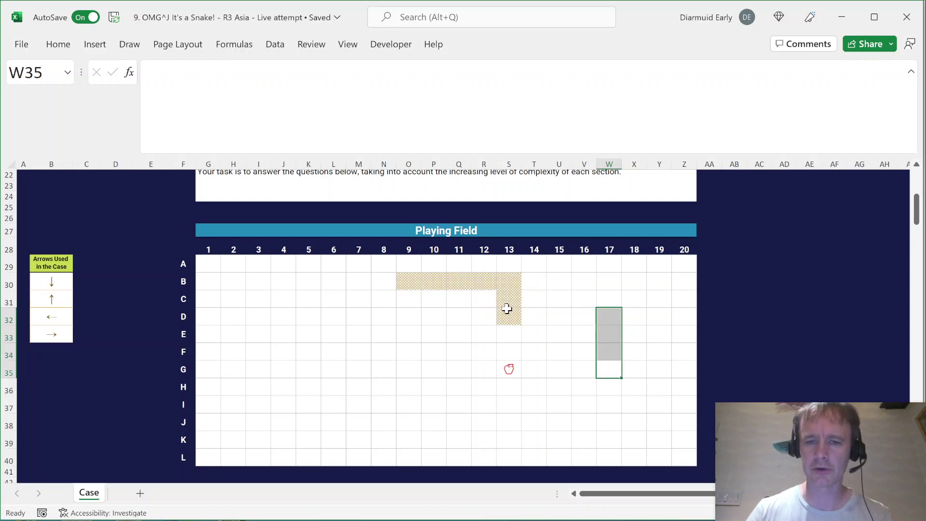
{"action": "left_click_drag", "start_coordinate": [507, 309], "coordinate": [509, 371]}
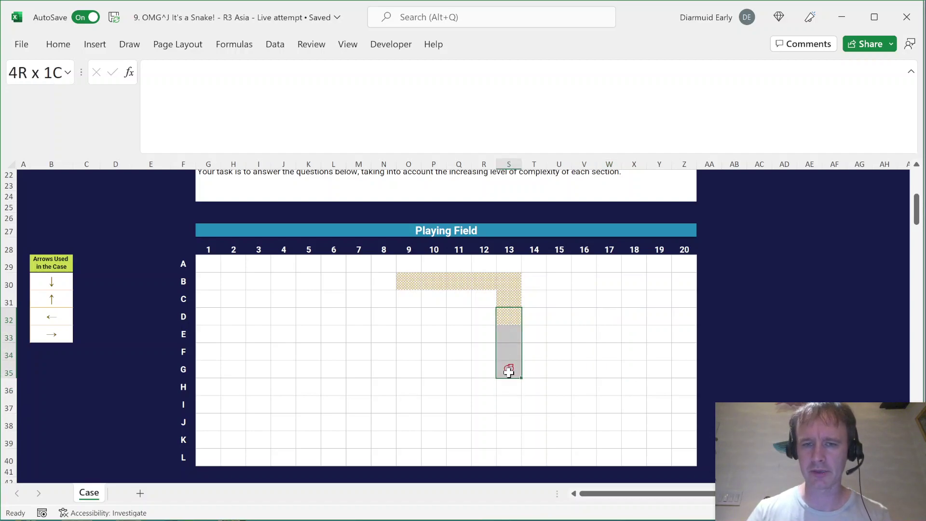
{"action": "left_click", "coordinate": [509, 263]}
{"action": "left_click", "coordinate": [507, 369]}
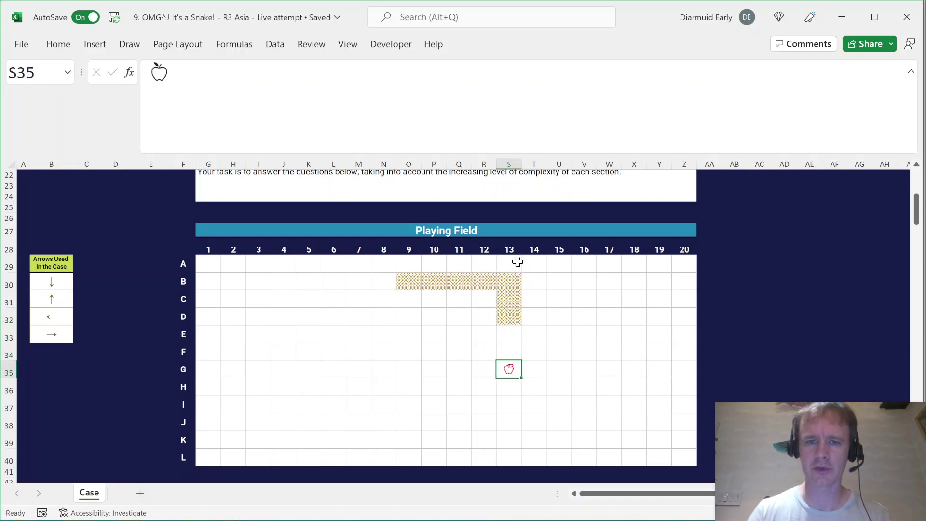
Step: Go back to the Level 4 section and inspect the five apple cells of game 51
{"action": "scroll", "coordinate": [308, 394], "scroll_direction": "down", "scroll_amount": 4}
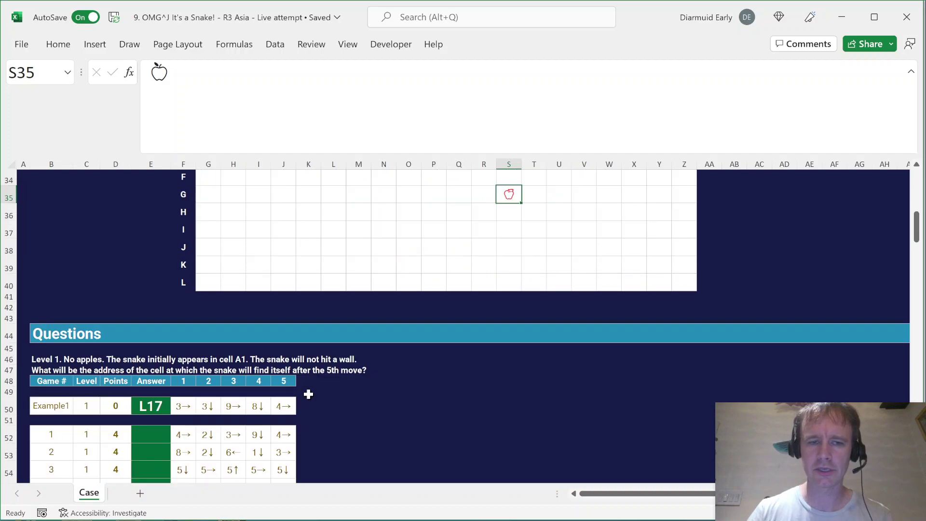
{"action": "scroll", "coordinate": [308, 394], "scroll_direction": "down", "scroll_amount": 14}
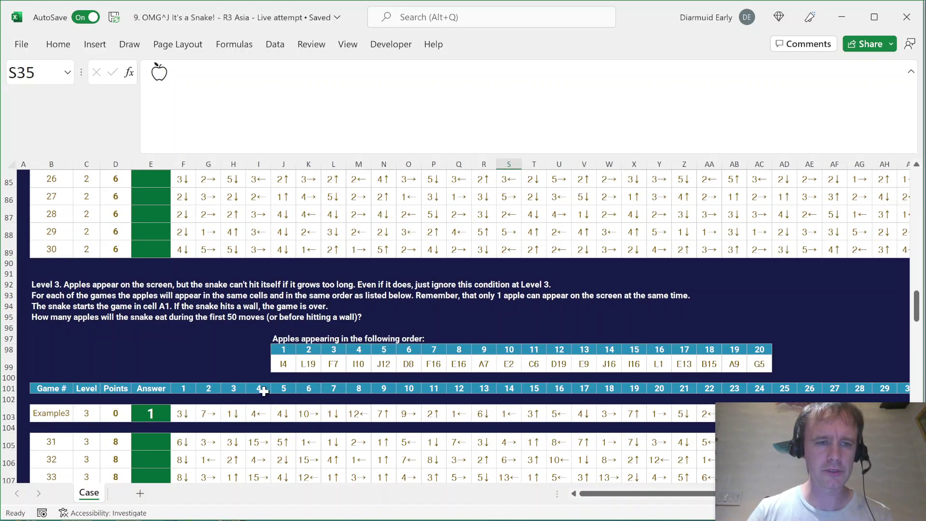
{"action": "scroll", "coordinate": [140, 385], "scroll_direction": "down", "scroll_amount": 8}
{"action": "scroll", "coordinate": [139, 386], "scroll_direction": "down", "scroll_amount": 5}
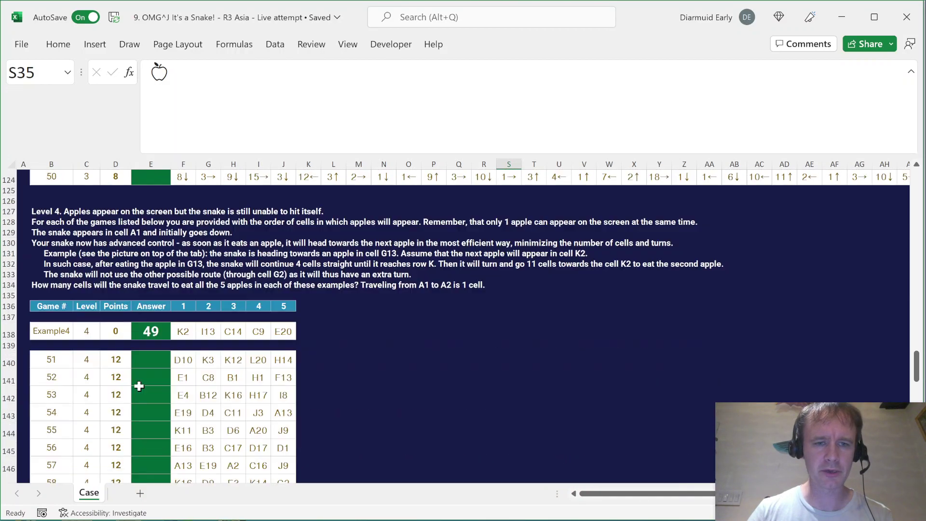
{"action": "left_click_drag", "start_coordinate": [186, 359], "coordinate": [287, 360]}
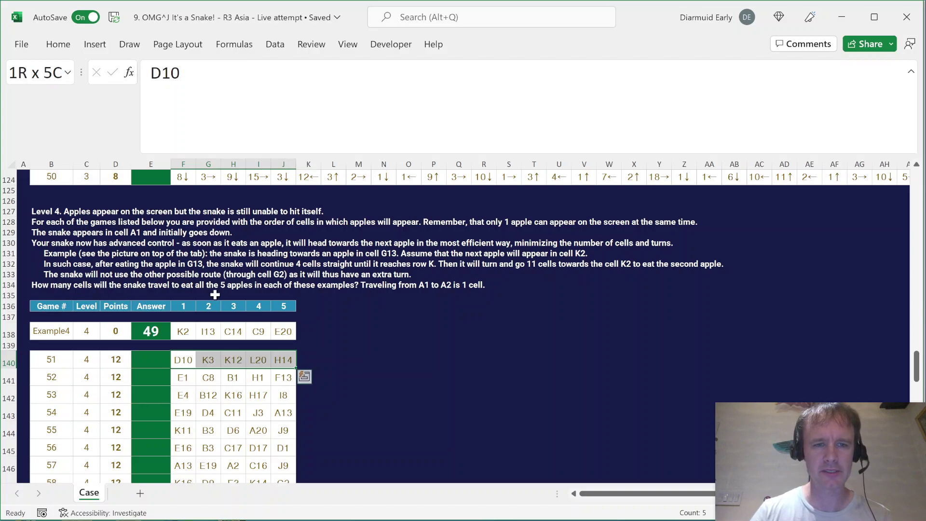
Step: Read the Level 5 rules and check the full extent of Example5's apple list
{"action": "scroll", "coordinate": [171, 406], "scroll_direction": "down", "scroll_amount": 9}
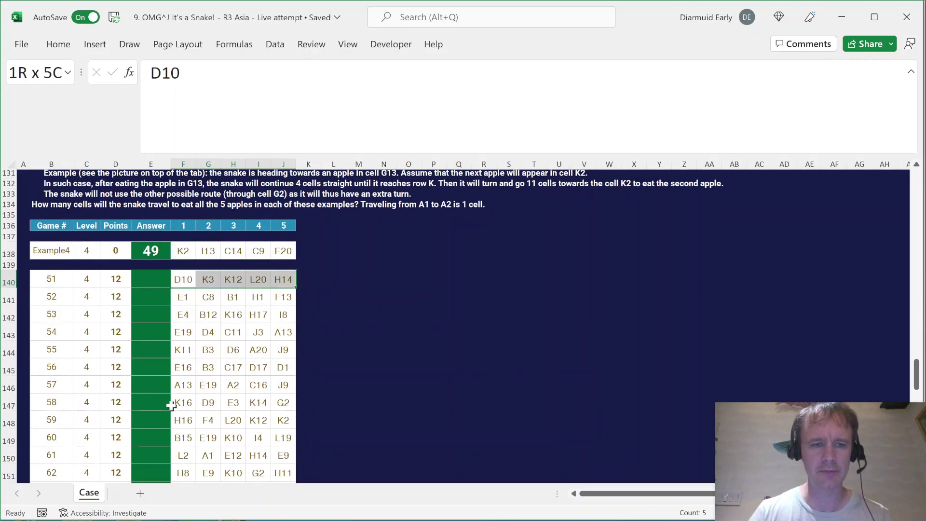
{"action": "scroll", "coordinate": [171, 406], "scroll_direction": "down", "scroll_amount": 2}
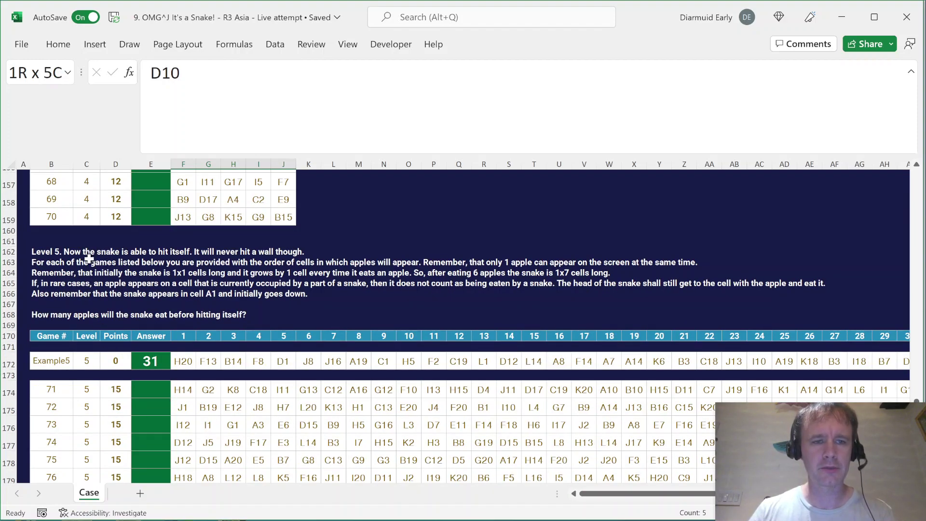
{"action": "left_click", "coordinate": [181, 364]}
{"action": "key", "text": "ctrl+Right"}
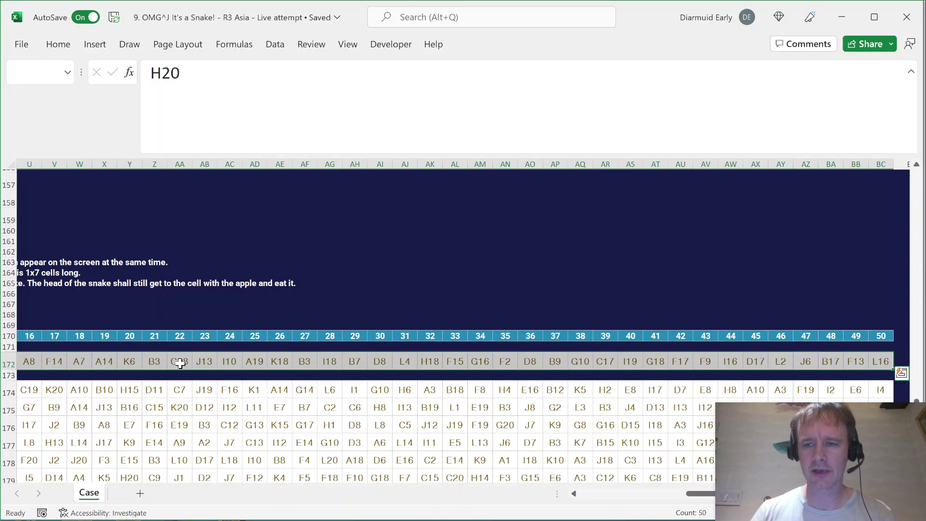
{"action": "key", "text": "ctrl+Left"}
{"action": "key", "text": "Left"}
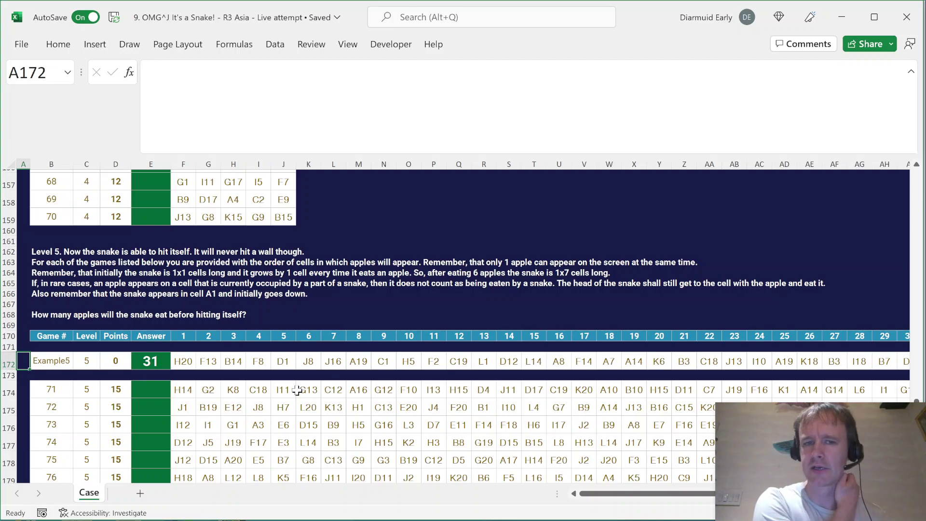
Step: Return to the start of the case and look over the Level 1 question and Example1's first two moves
{"action": "key", "text": "ctrl+Home"}
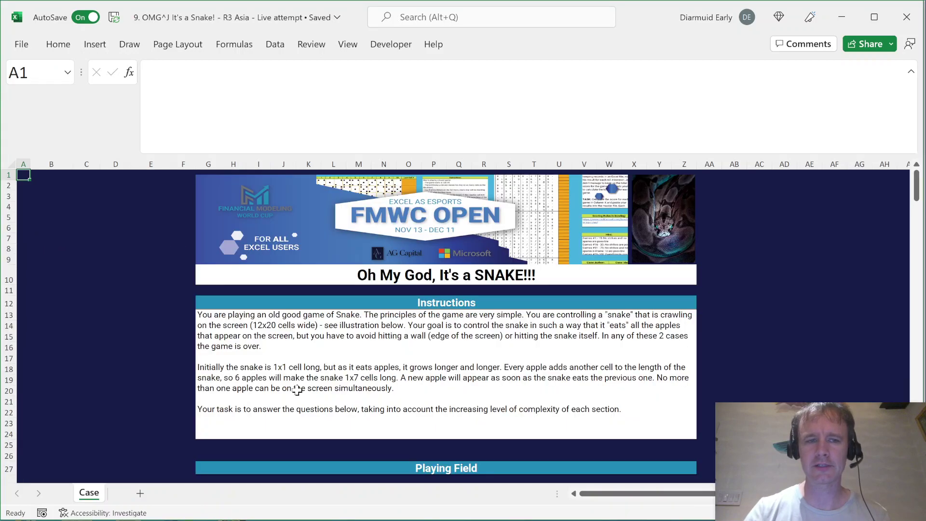
{"action": "scroll", "coordinate": [144, 375], "scroll_direction": "down", "scroll_amount": 4}
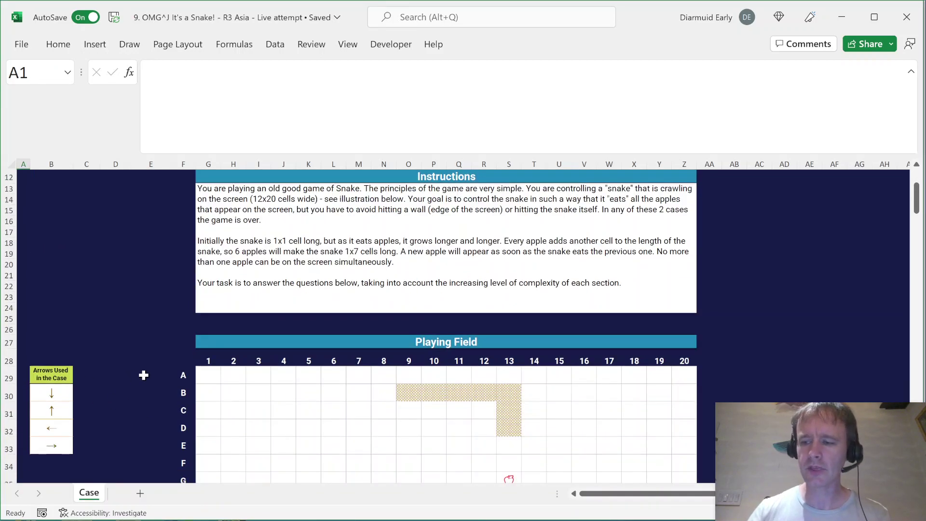
{"action": "scroll", "coordinate": [143, 375], "scroll_direction": "down", "scroll_amount": 6}
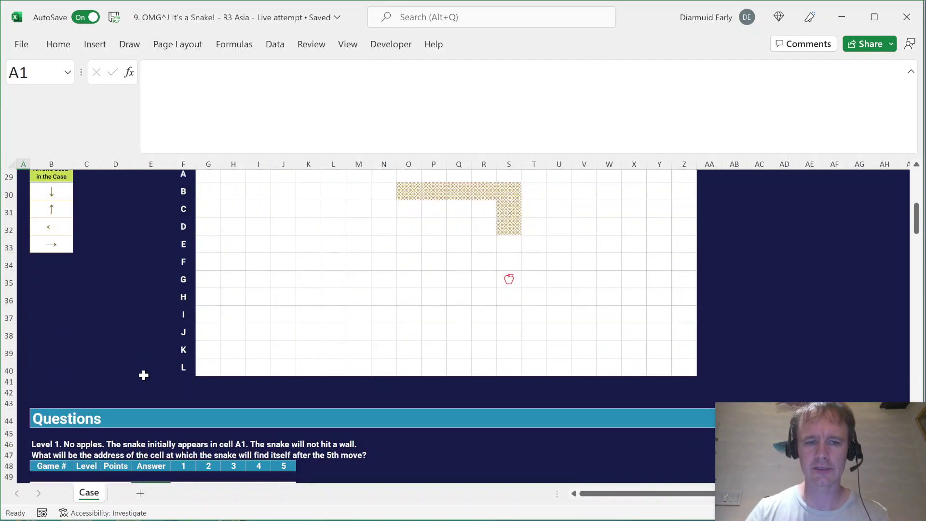
{"action": "scroll", "coordinate": [143, 375], "scroll_direction": "down", "scroll_amount": 3}
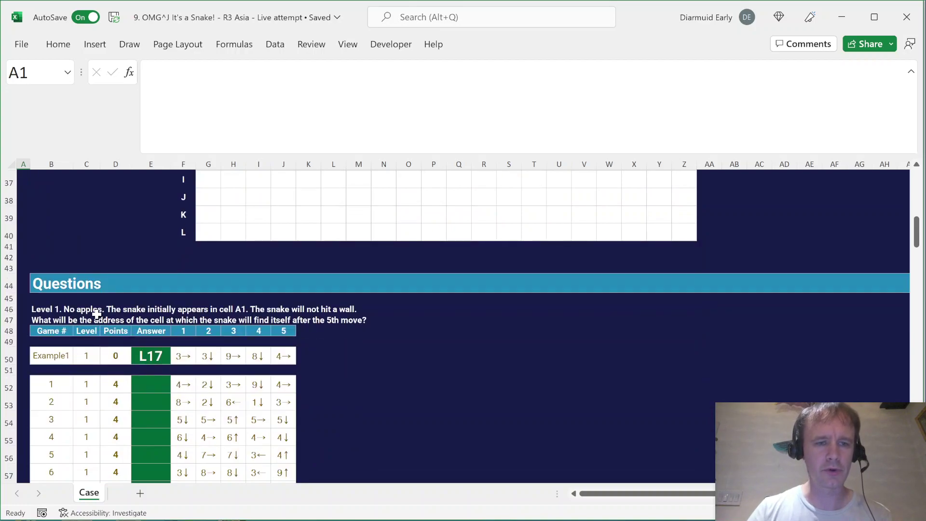
{"action": "left_click", "coordinate": [116, 310]}
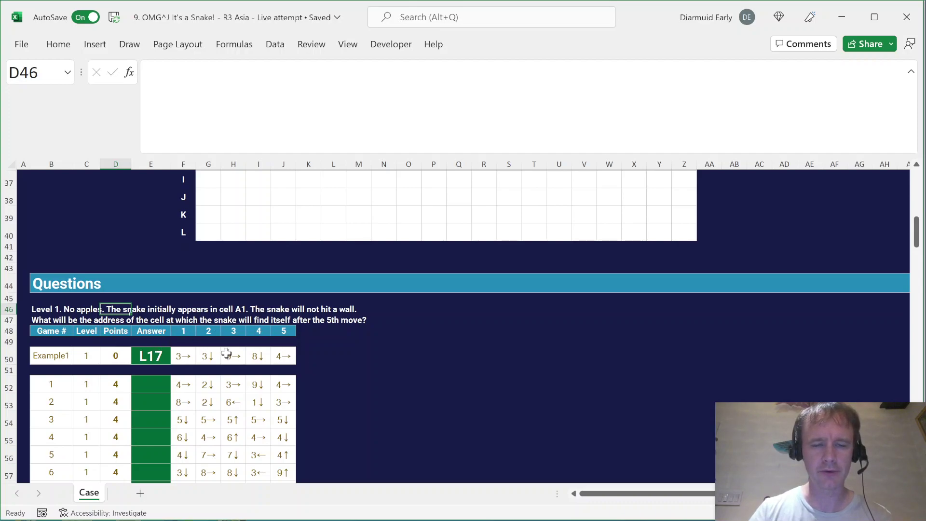
{"action": "left_click", "coordinate": [185, 359]}
{"action": "key", "text": "Right"}
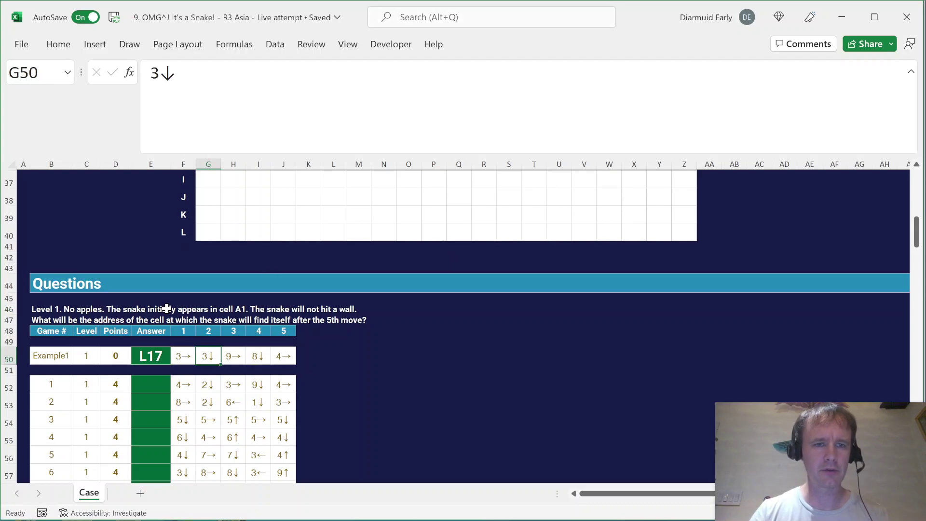
Step: Copy the four arrows from the Arrows Used in the Case list and paste them transposed into M48:P48
{"action": "scroll", "coordinate": [166, 309], "scroll_direction": "up", "scroll_amount": 3}
{"action": "left_click", "coordinate": [56, 212]}
{"action": "key", "text": "ctrl+shift+Down"}
{"action": "key", "text": "ctrl+c"}
{"action": "scroll", "coordinate": [382, 377], "scroll_direction": "down", "scroll_amount": 2}
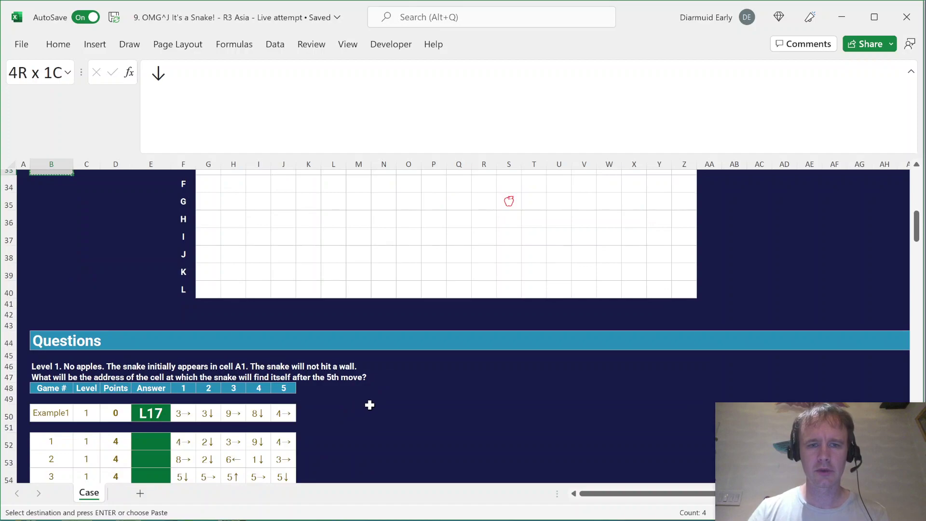
{"action": "left_click", "coordinate": [358, 388]}
{"action": "key", "text": "ctrl+alt+v"}
{"action": "key", "text": "e"}
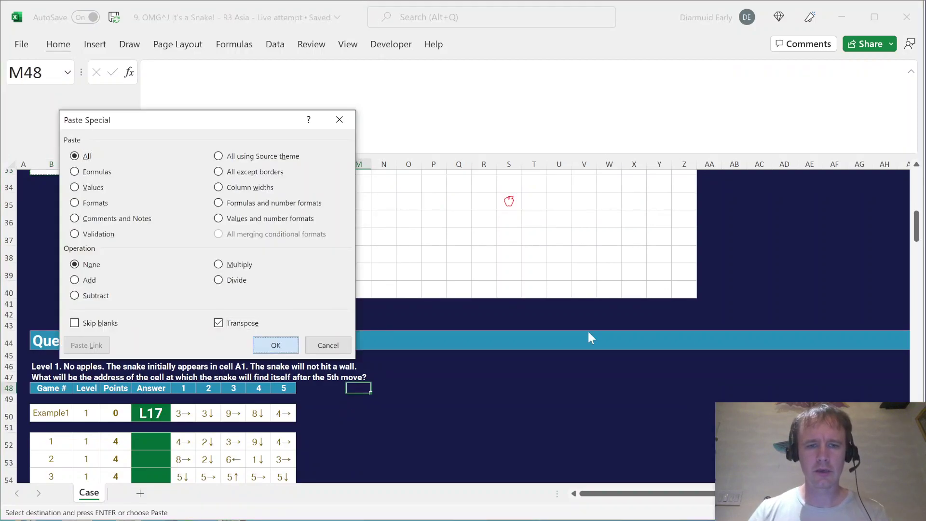
{"action": "key", "text": "Return"}
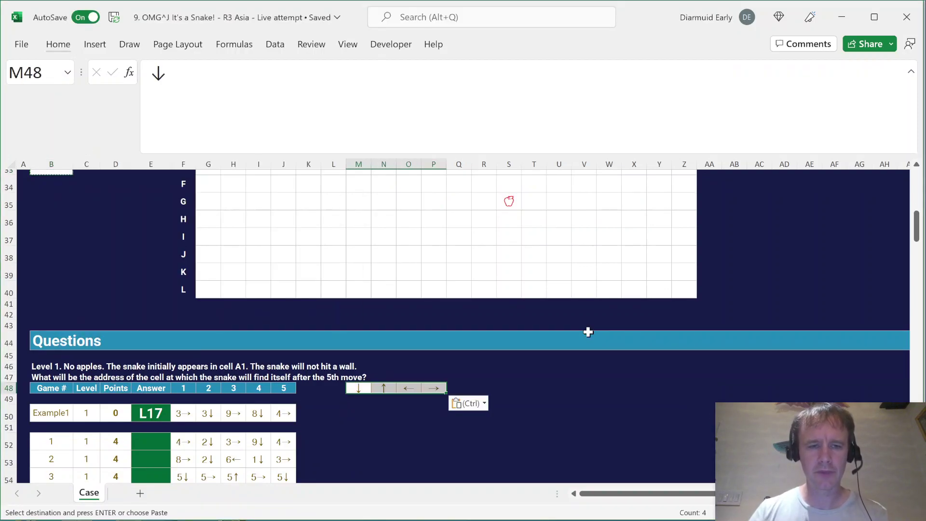
Step: Copy the four arrow cells in M48:P48 into the Example1 row at M50:P50
{"action": "key", "text": "Down"}
{"action": "key", "text": "Down"}
{"action": "key", "text": "Up"}
{"action": "key", "text": "Up"}
{"action": "key", "text": "ctrl+shift+Right"}
{"action": "key", "text": "ctrl+shift+Left"}
{"action": "key", "text": "Right"}
{"action": "key", "text": "Right"}
{"action": "key", "text": "Down"}
{"action": "key", "text": "Left"}
{"action": "key", "text": "Left"}
{"action": "key", "text": "Left"}
{"action": "key", "text": "Up"}
{"action": "key", "text": "Right"}
{"action": "key", "text": "ctrl+shift+Right"}
{"action": "key", "text": "ctrl+c"}
{"action": "key", "text": "Down"}
{"action": "key", "text": "Down"}
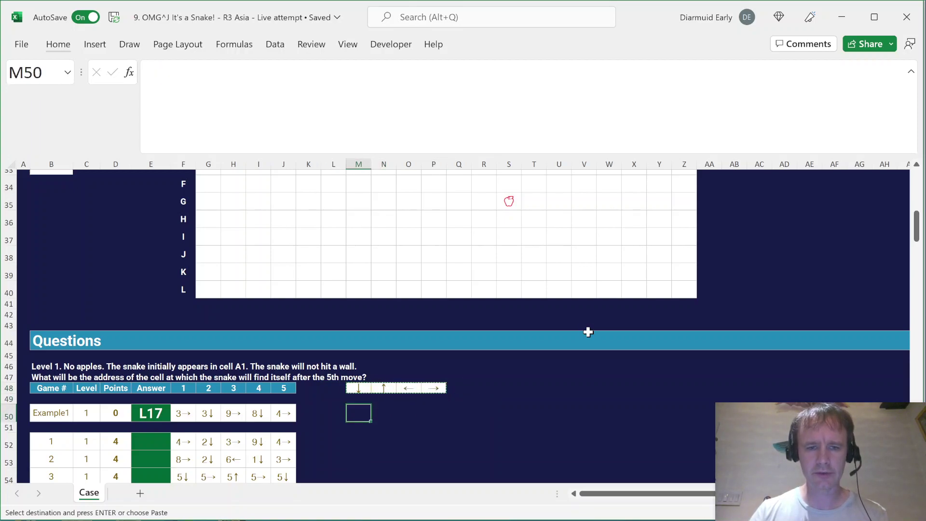
{"action": "key", "text": "ctrl+v"}
{"action": "key", "text": "Right"}
{"action": "key", "text": "Left"}
{"action": "key", "text": "Left"}
{"action": "key", "text": "Right"}
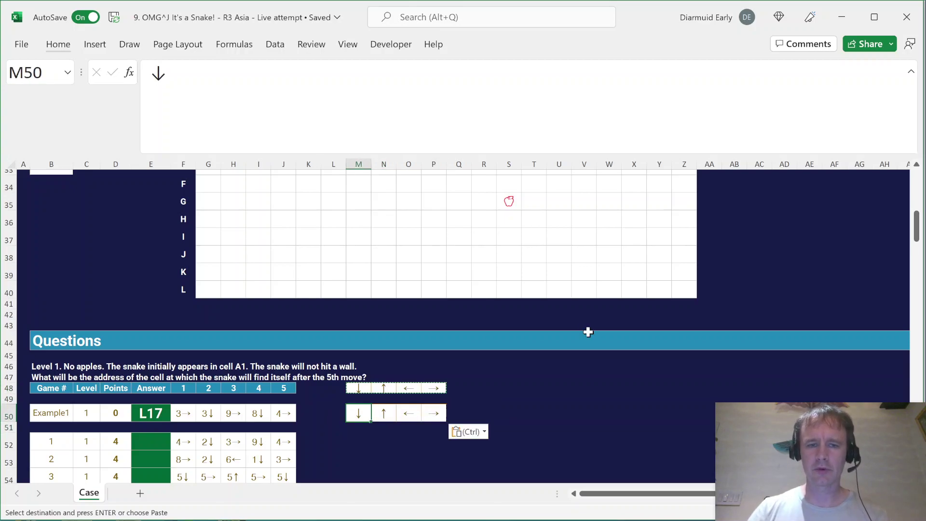
Step: Start a formula in M50 with SUM, IF and RIGHT applied to Example1's five moves in F50:J50
{"action": "type", "text": "=sum"}
{"action": "key", "text": "Tab"}
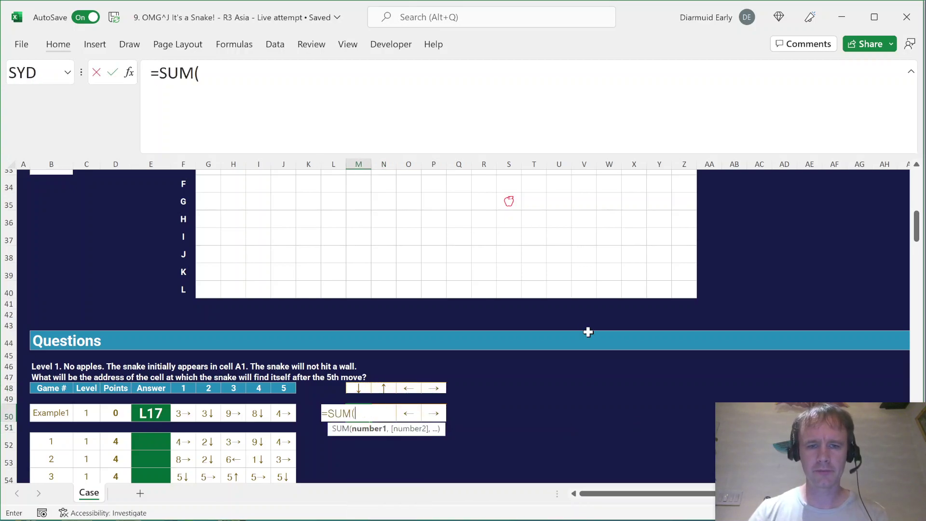
{"action": "type", "text": "if(ri"}
{"action": "key", "text": "Tab"}
{"action": "key", "text": "Left"}
{"action": "key", "text": "Left"}
{"action": "key", "text": "Left"}
{"action": "key", "text": "shift+Left"}
{"action": "key", "text": "shift+Left"}
{"action": "key", "text": "shift+Left"}
{"action": "key", "text": "shift+Left"}
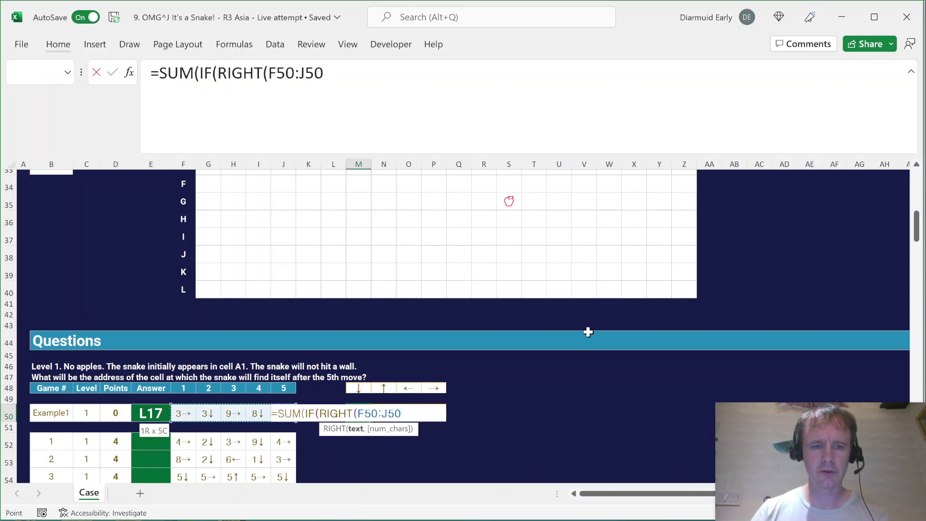
Step: Compare the RIGHT result with the arrow header M$48 in the IF test, and lock the moves range's columns as $F50:$J50
{"action": "type", "text": ")="}
{"action": "key", "text": "Up"}
{"action": "key", "text": "Up"}
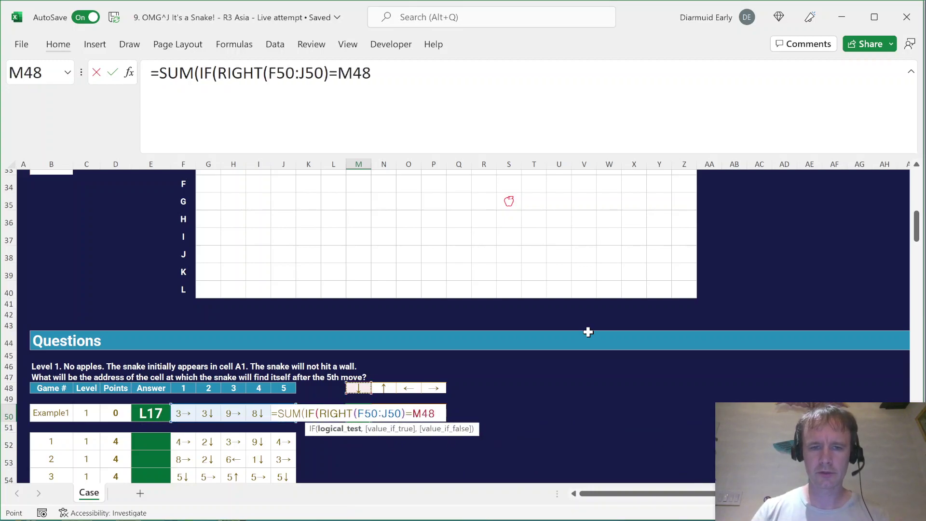
{"action": "key", "text": "F4"}
{"action": "key", "text": "F4"}
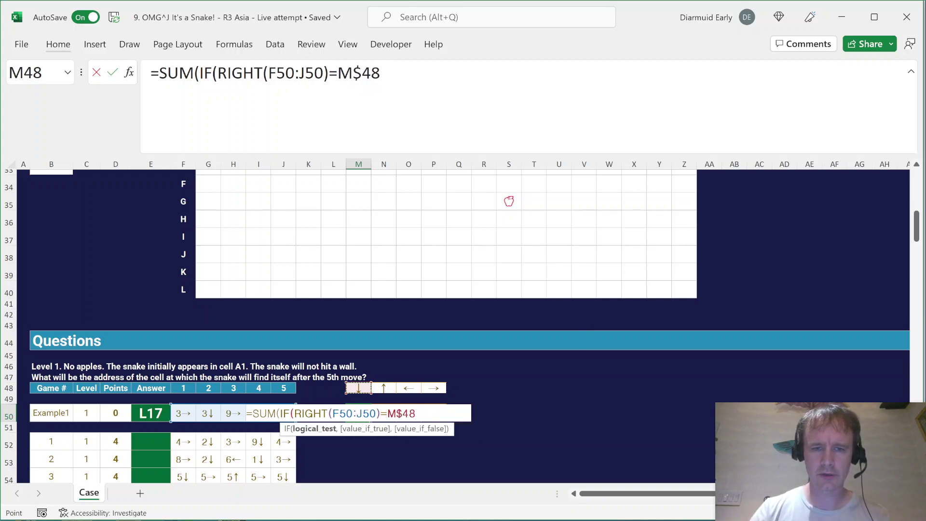
{"action": "left_click_drag", "start_coordinate": [338, 413], "coordinate": [370, 413]}
{"action": "key", "text": "F4"}
{"action": "key", "text": "F4"}
{"action": "key", "text": "F4"}
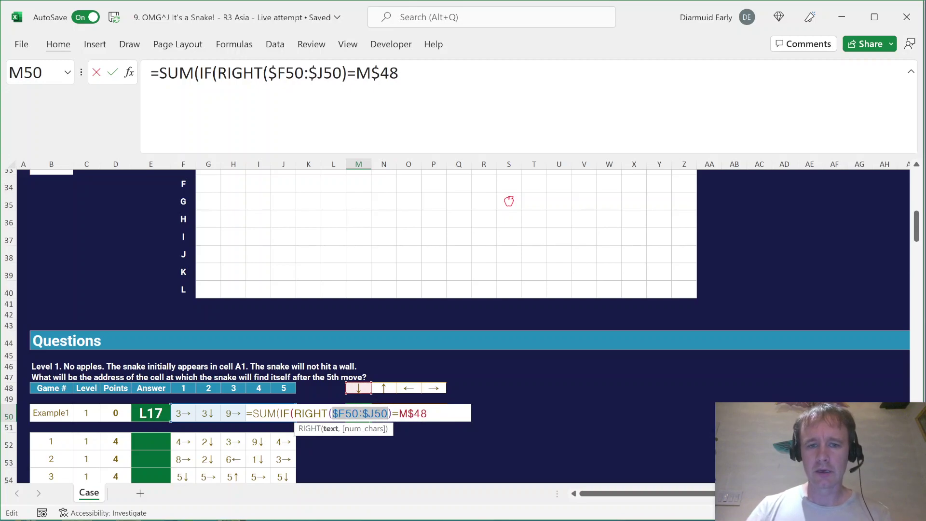
{"action": "left_click", "coordinate": [420, 413]}
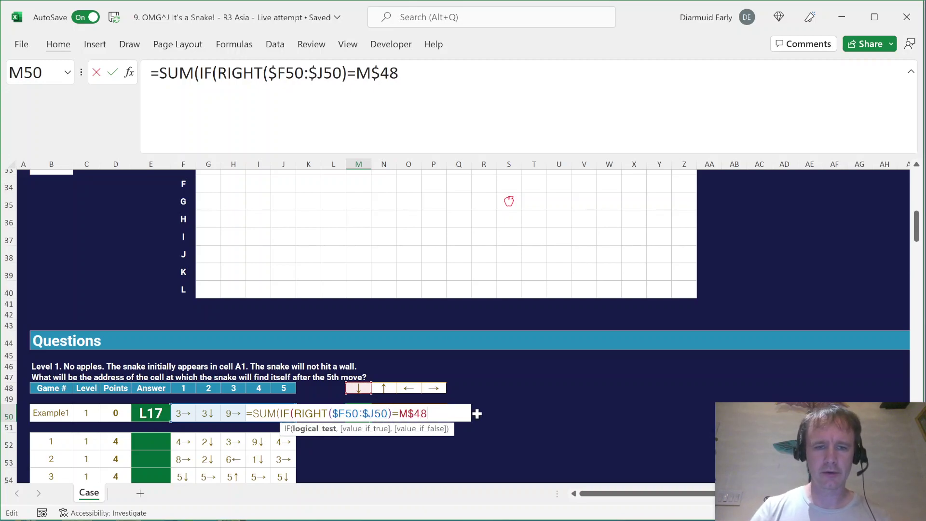
Step: Add LEFT of $F50:$J50 as the IF's true value, continuing to its character-count argument
{"action": "type", "text": ",LEFT("}
{"action": "key", "text": "Left"}
{"action": "key", "text": "Left"}
{"action": "key", "text": "Left"}
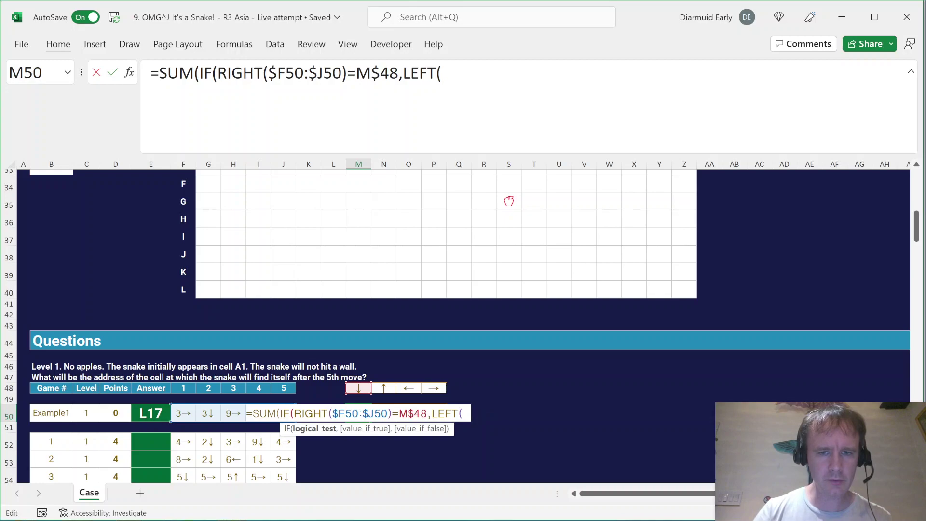
{"action": "left_click", "coordinate": [182, 416]}
{"action": "key", "text": "Return"}
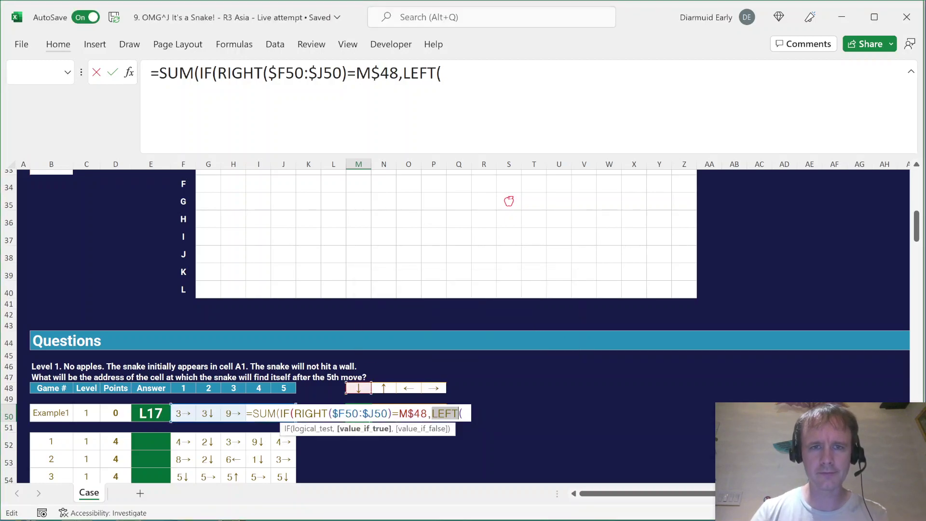
{"action": "left_click", "coordinate": [184, 413]}
{"action": "key", "text": "shift+Right"}
{"action": "key", "text": "shift+Right"}
{"action": "key", "text": "shift+Right"}
{"action": "key", "text": "shift+Right"}
{"action": "key", "text": "F4"}
{"action": "key", "text": "F4"}
{"action": "key", "text": "F4"}
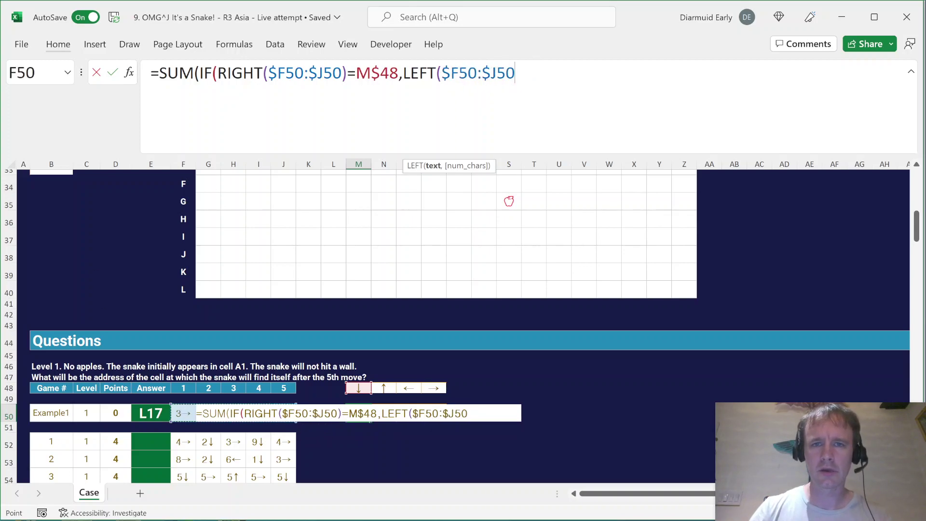
{"action": "key", "text": "F2"}
{"action": "key", "text": "ctrl+shift+Left"}
{"action": "key", "text": "End"}
{"action": "type", "text": ","}
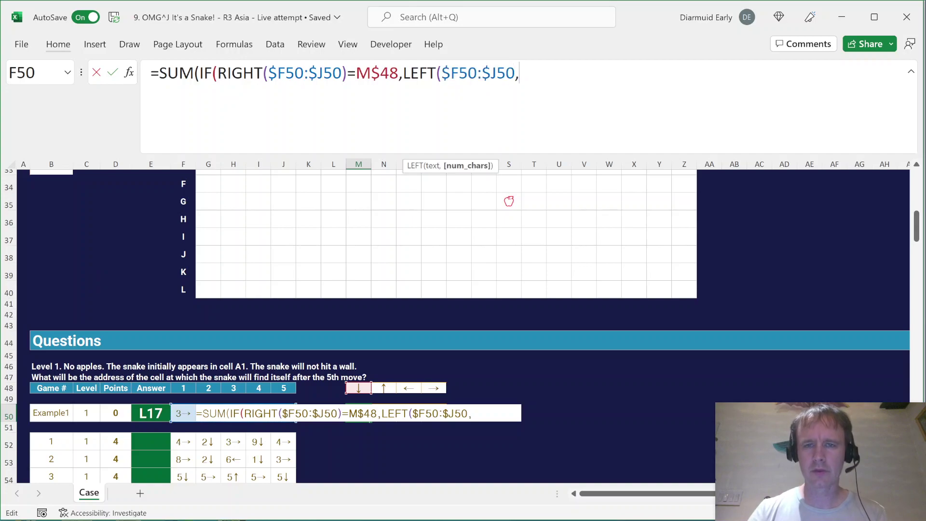
Step: Set the LEFT function's character count to LEN($F50:$J50)-1 and close the function
{"action": "scroll", "coordinate": [476, 331], "scroll_direction": "down", "scroll_amount": 5}
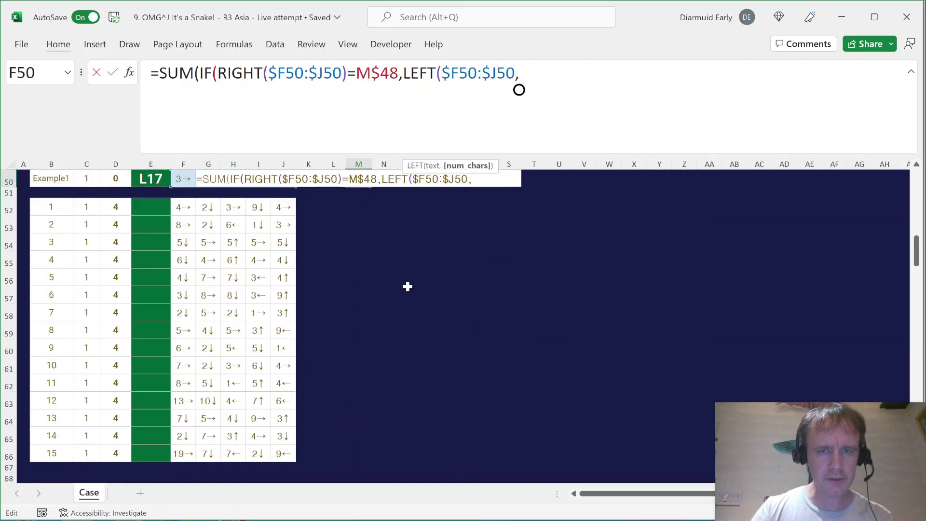
{"action": "scroll", "coordinate": [409, 285], "scroll_direction": "up", "scroll_amount": 3}
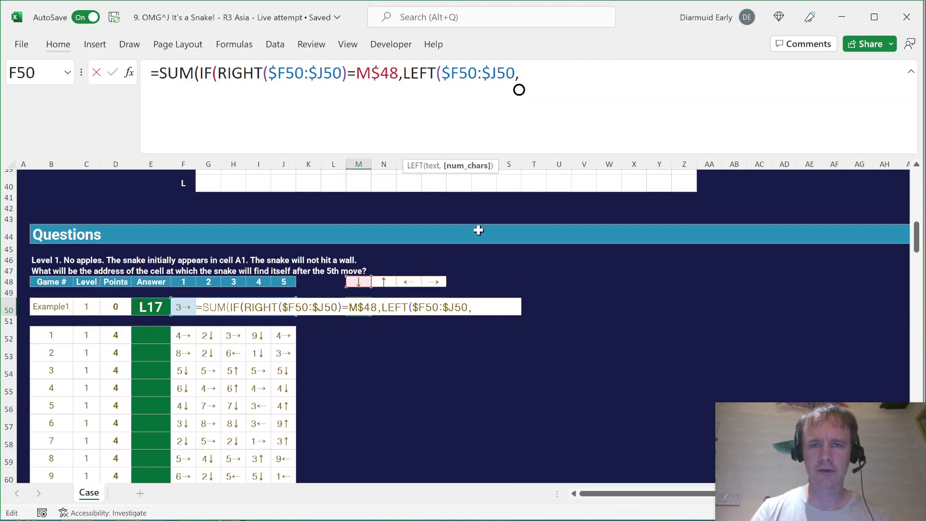
{"action": "type", "text": "len"}
{"action": "key", "text": "Tab"}
{"action": "type", "text": "$F50:$J50)-1)"}
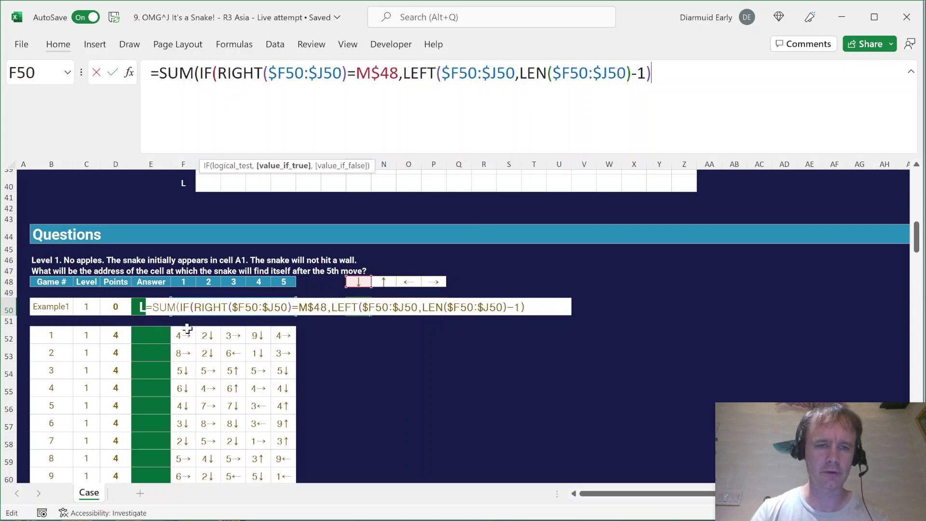
Step: Multiply the LEFT result by 1, use 0 as the false value, and enter the completed SUM formula in M50
{"action": "scroll", "coordinate": [206, 392], "scroll_direction": "down", "scroll_amount": 2}
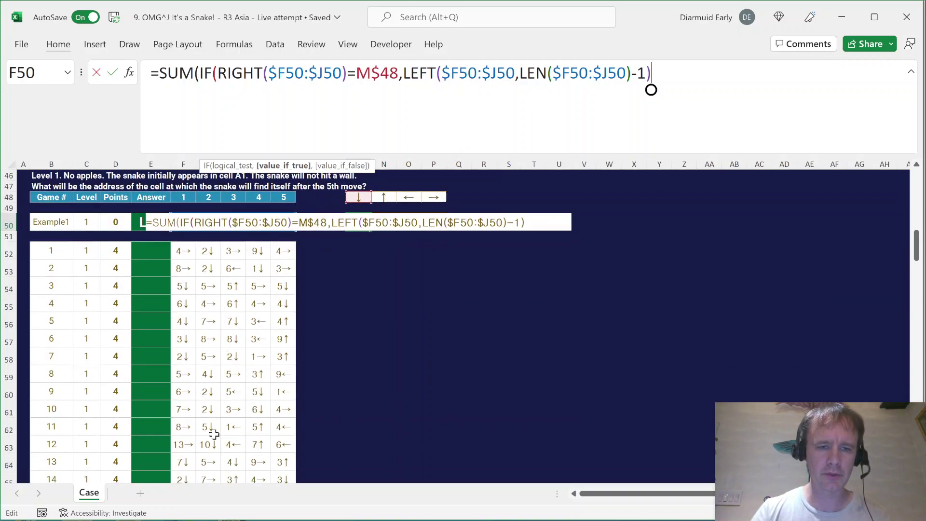
{"action": "scroll", "coordinate": [259, 336], "scroll_direction": "up", "scroll_amount": 2}
{"action": "scroll", "coordinate": [259, 336], "scroll_direction": "up", "scroll_amount": 1}
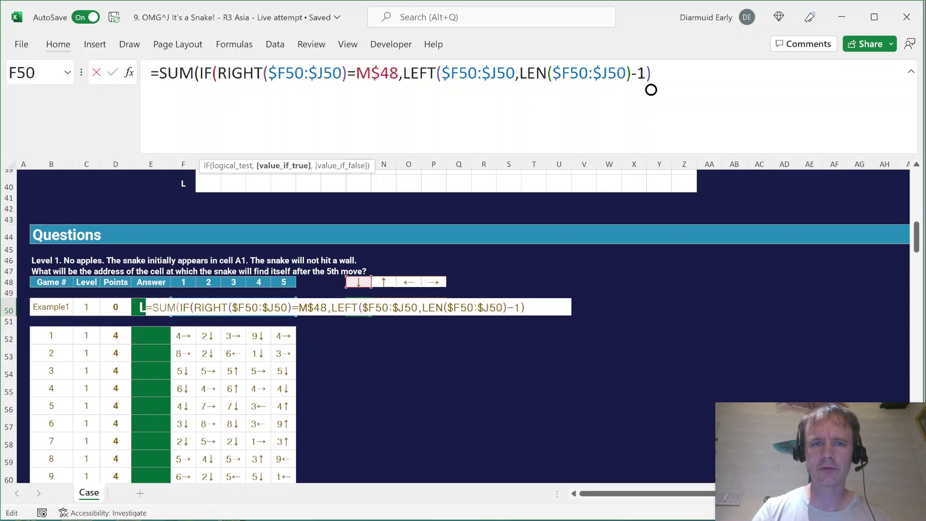
{"action": "type", "text": "*1"}
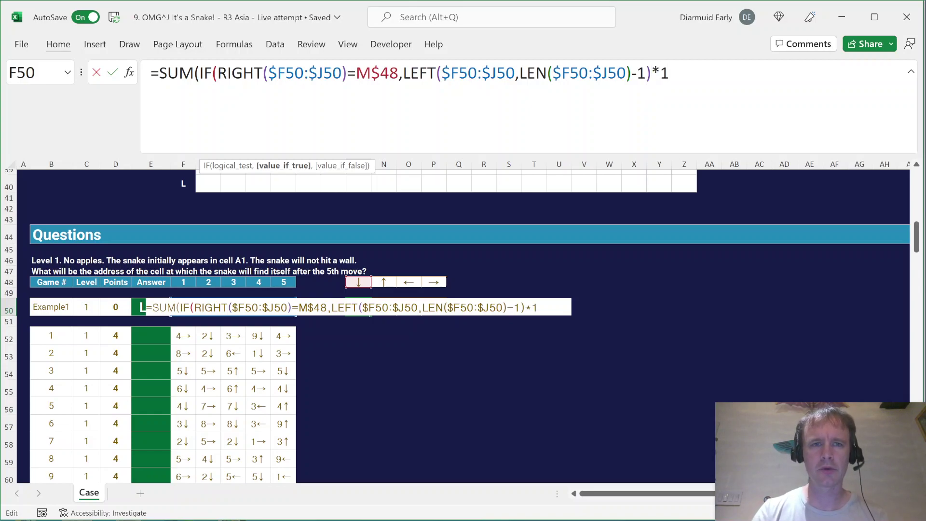
{"action": "type", "text": ")"}
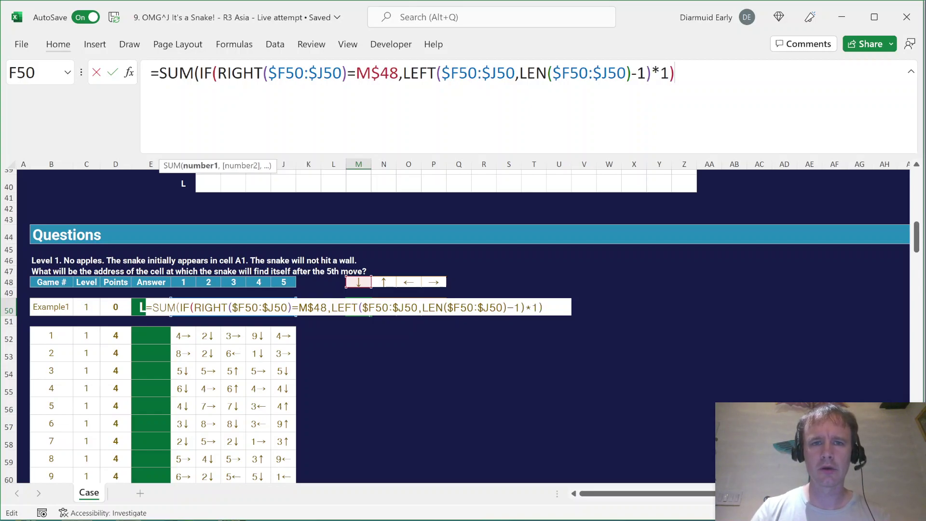
{"action": "key", "text": "BackSpace"}
{"action": "type", "text": ",0))"}
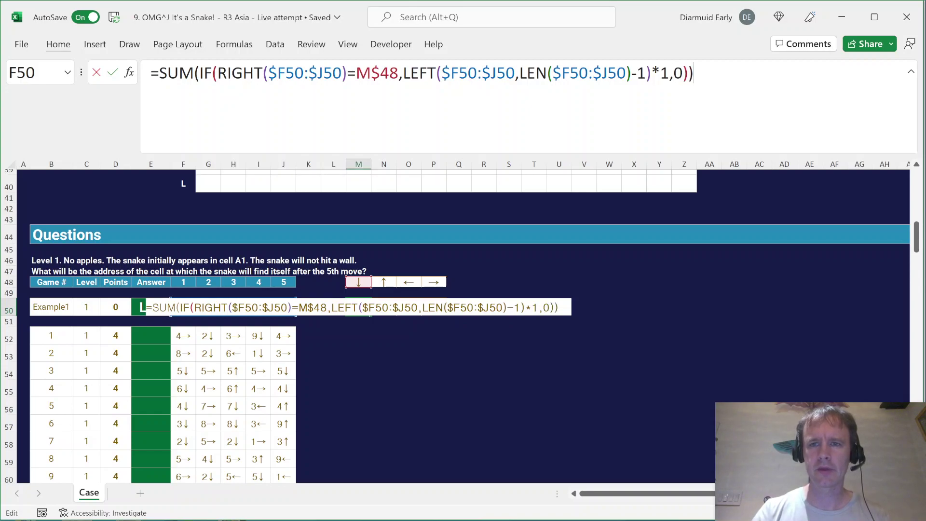
{"action": "key", "text": "ctrl+Return"}
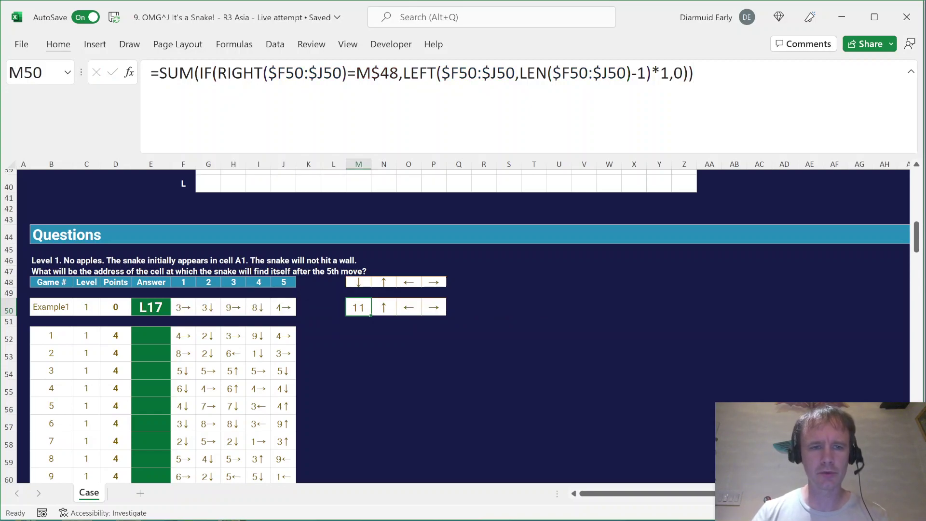
Step: Fill the M50 formula across to P50 and check the direction totals against Example1's individual moves
{"action": "left_click", "coordinate": [206, 309]}
{"action": "left_click", "coordinate": [259, 309]}
{"action": "left_click", "coordinate": [351, 309]}
{"action": "key", "text": "shift+Right"}
{"action": "key", "text": "shift+Right"}
{"action": "key", "text": "shift+Right"}
{"action": "key", "text": "ctrl+r"}
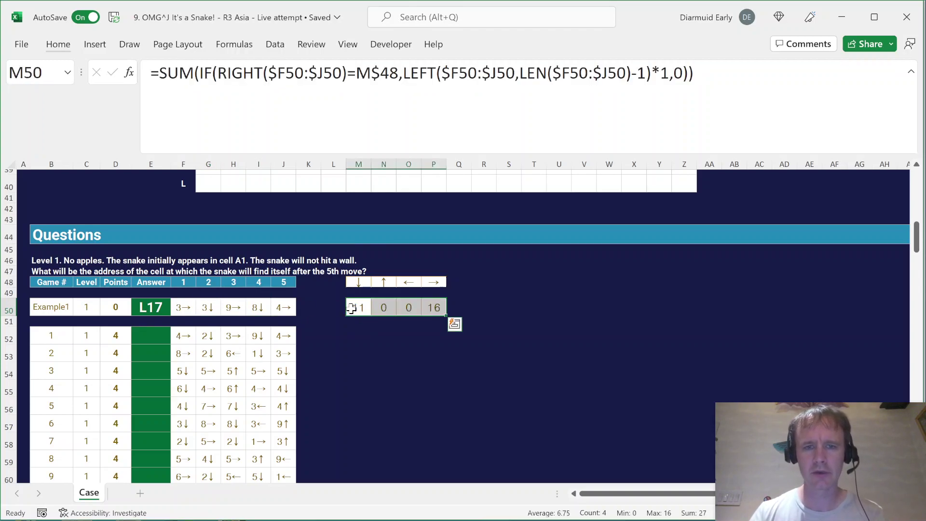
{"action": "key", "text": "Right"}
{"action": "key", "text": "Right"}
{"action": "key", "text": "Right"}
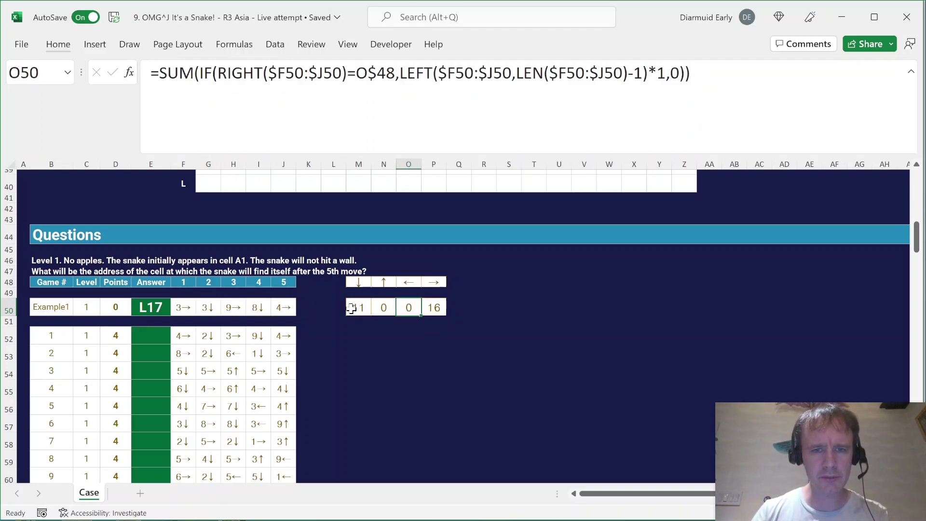
{"action": "left_click", "coordinate": [183, 310]}
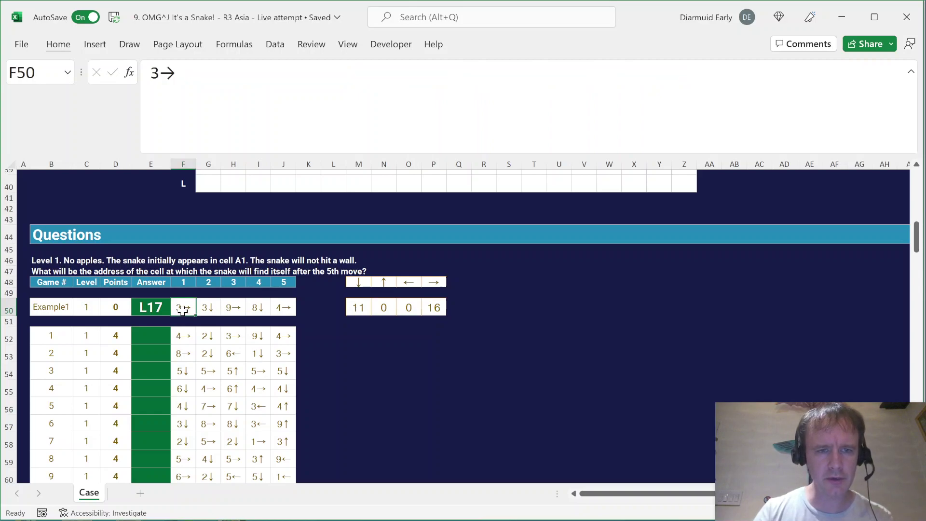
{"action": "left_click", "coordinate": [232, 311]}
{"action": "left_click", "coordinate": [281, 311]}
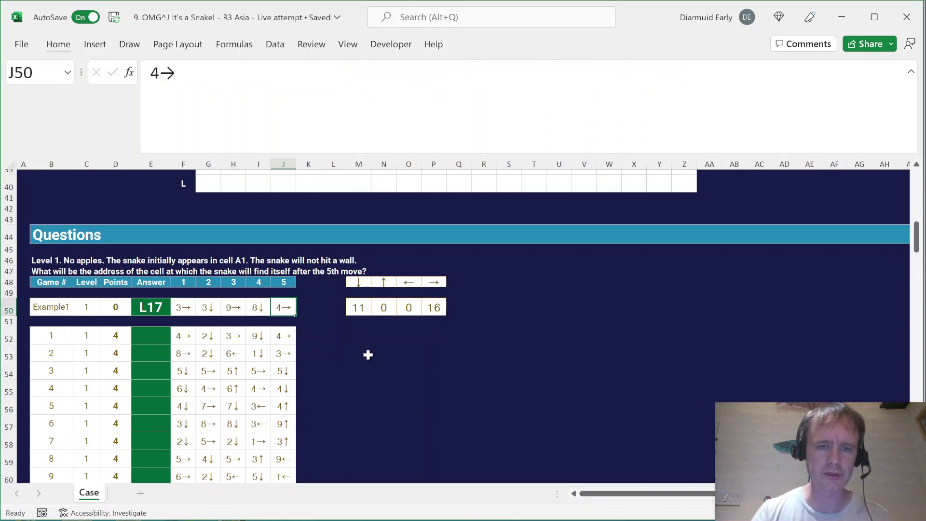
Step: Copy the direction totals in M50:P50 down to M52:P66 for games 1 to 15
{"action": "left_click", "coordinate": [368, 314]}
{"action": "key", "text": "ctrl+shift+Right"}
{"action": "key", "text": "ctrl+c"}
{"action": "key", "text": "Down"}
{"action": "key", "text": "Down"}
{"action": "key", "text": "Left"}
{"action": "key", "text": "Left"}
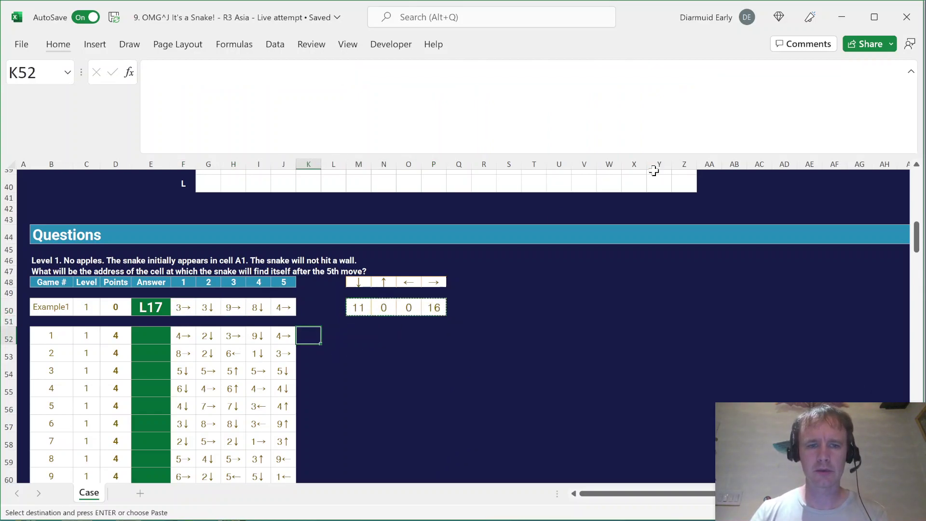
{"action": "key", "text": "Left"}
{"action": "key", "text": "ctrl+shift+Down"}
{"action": "key", "text": "shift+Right"}
{"action": "key", "text": "shift+Right"}
{"action": "key", "text": "shift+Right"}
{"action": "key", "text": "shift+Tab"}
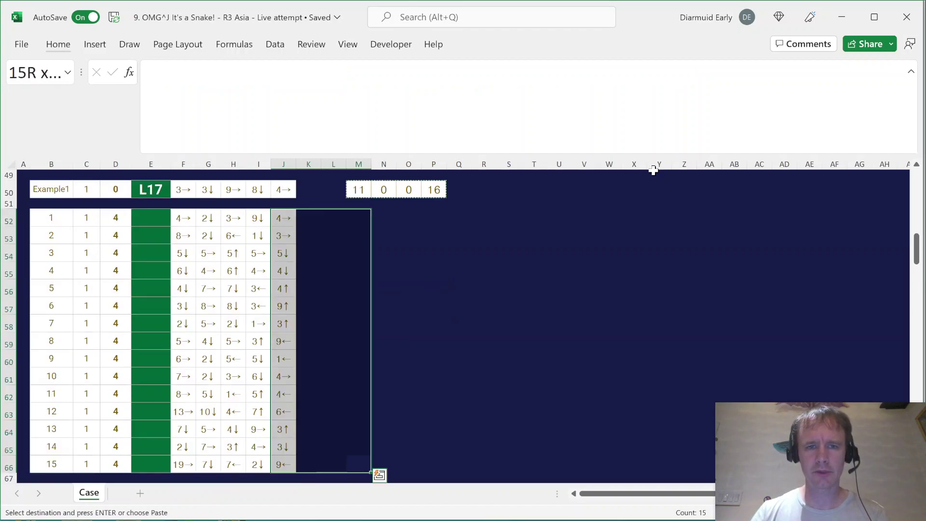
{"action": "key", "text": "shift+Right"}
{"action": "key", "text": "shift+Right"}
{"action": "key", "text": "shift+Right"}
{"action": "key", "text": "ctrl+v"}
Step: Copy the right-arrow totals column from P48 down through game 15 into columns R and S, starting at row 48
{"action": "key", "text": "ctrl+Up"}
{"action": "key", "text": "ctrl+Up"}
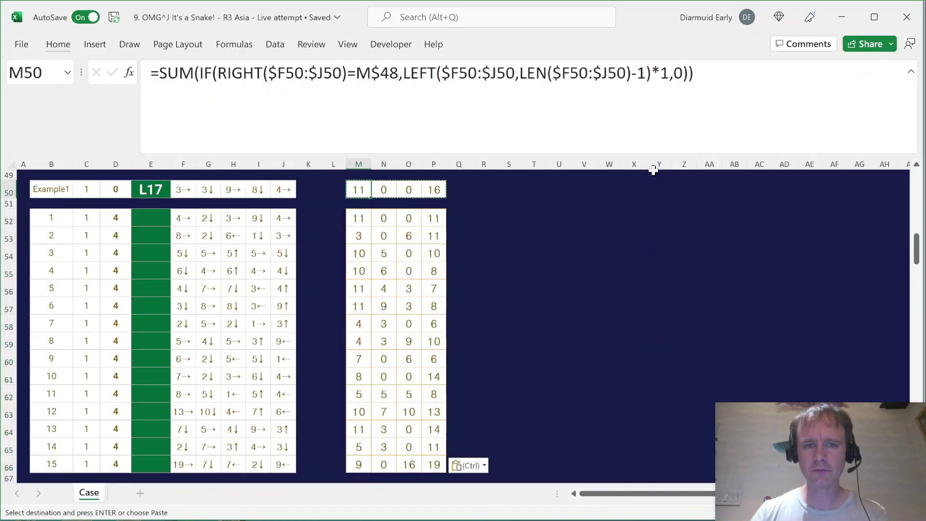
{"action": "key", "text": "ctrl+Up"}
{"action": "key", "text": "Up"}
{"action": "key", "text": "Right"}
{"action": "key", "text": "Right"}
{"action": "key", "text": "Down"}
{"action": "key", "text": "Right"}
{"action": "key", "text": "ctrl+shift+Down"}
{"action": "key", "text": "ctrl+shift+Down"}
{"action": "key", "text": "ctrl+shift+Down"}
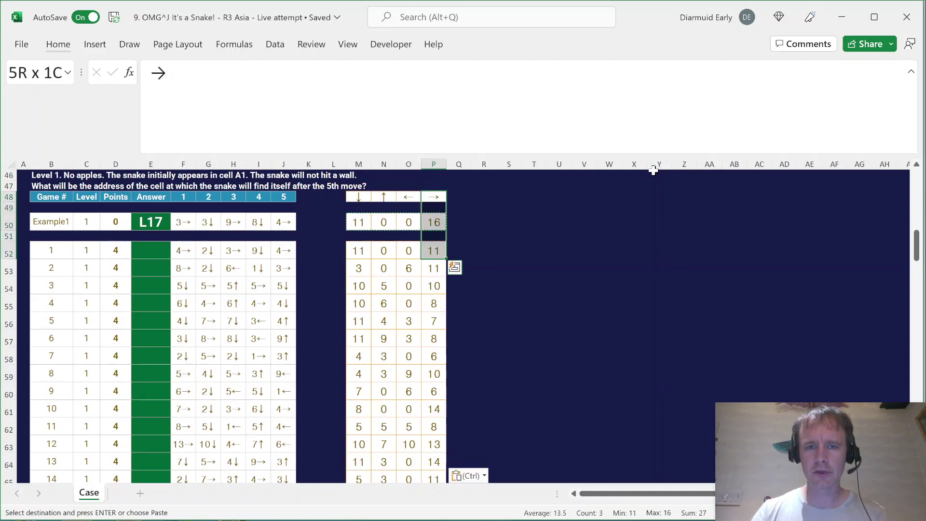
{"action": "key", "text": "ctrl+c"}
{"action": "key", "text": "Right"}
{"action": "key", "text": "Right"}
{"action": "key", "text": "ctrl+shift+Down"}
{"action": "key", "text": "shift+Right"}
{"action": "key", "text": "ctrl+v"}
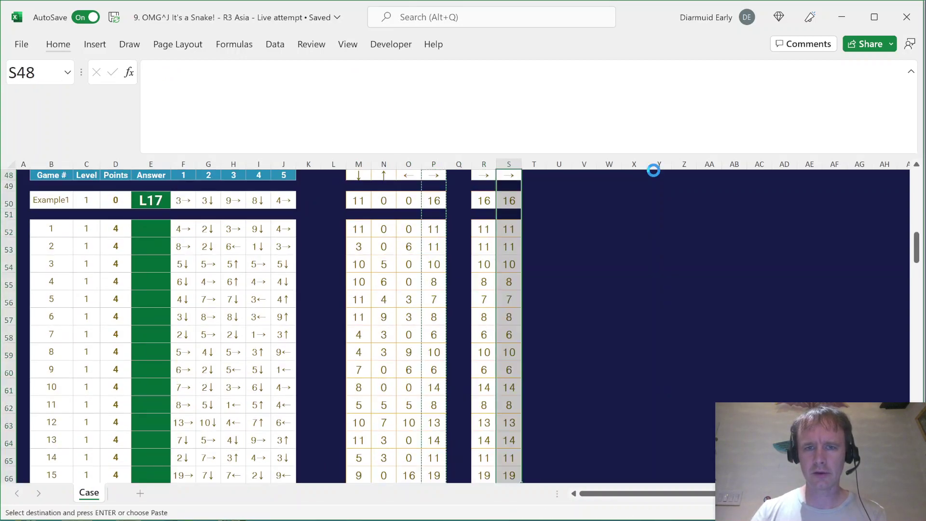
Step: Label the two new column headers D in R48 and R in S48
{"action": "type", "text": "D"}
{"action": "key", "text": "Tab"}
{"action": "type", "text": "R"}
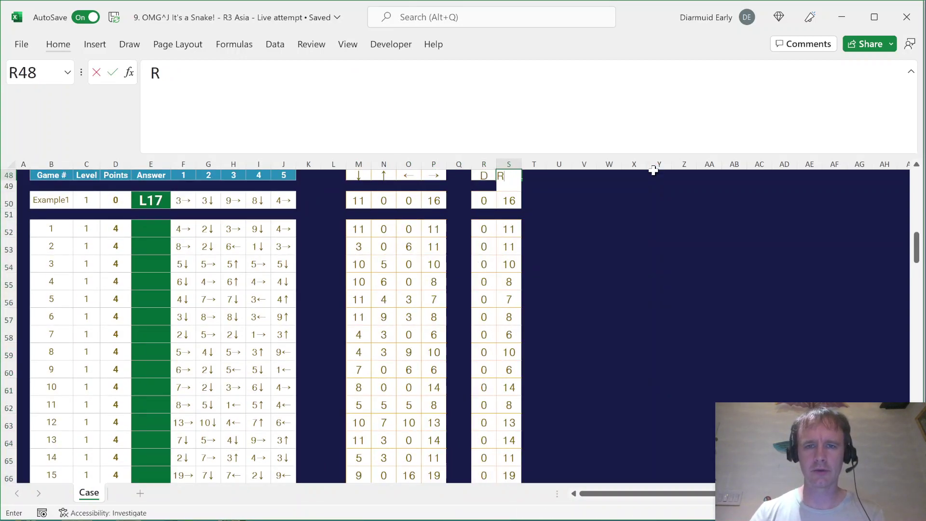
{"action": "key", "text": "Return"}
{"action": "key", "text": "Down"}
{"action": "type", "text": "=1"}
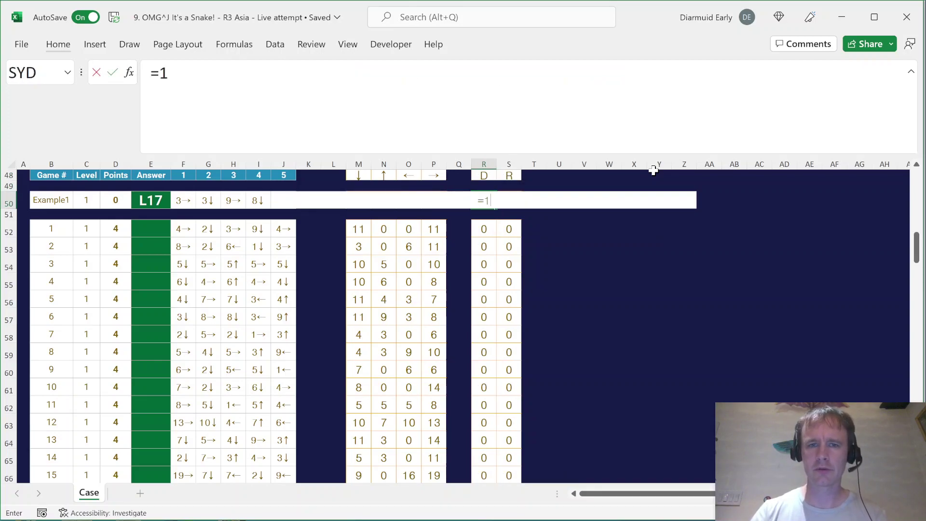
{"action": "type", "text": "+"}
{"action": "key", "text": "Left"}
{"action": "key", "text": "Left"}
{"action": "key", "text": "Left"}
{"action": "key", "text": "Left"}
{"action": "key", "text": "Escape"}
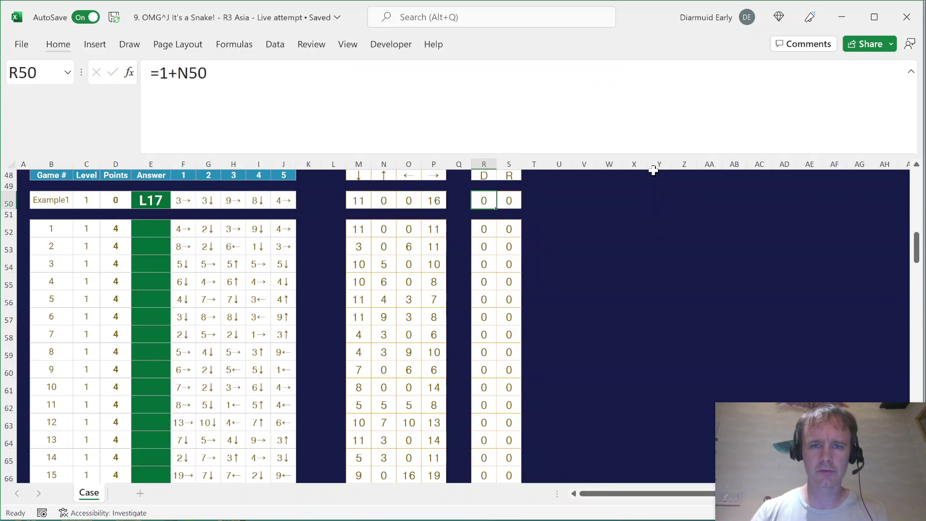
Step: Enter =1+M50-N50 in R50 to calculate Example1's final row number
{"action": "type", "text": "=1+"}
{"action": "key", "text": "Left"}
{"action": "key", "text": "Left"}
{"action": "key", "text": "Left"}
{"action": "key", "text": "Left"}
{"action": "key", "text": "Left"}
{"action": "type", "text": "-"}
{"action": "key", "text": "Left"}
{"action": "key", "text": "Left"}
{"action": "key", "text": "Left"}
{"action": "key", "text": "Left"}
{"action": "key", "text": "ctrl+Return"}
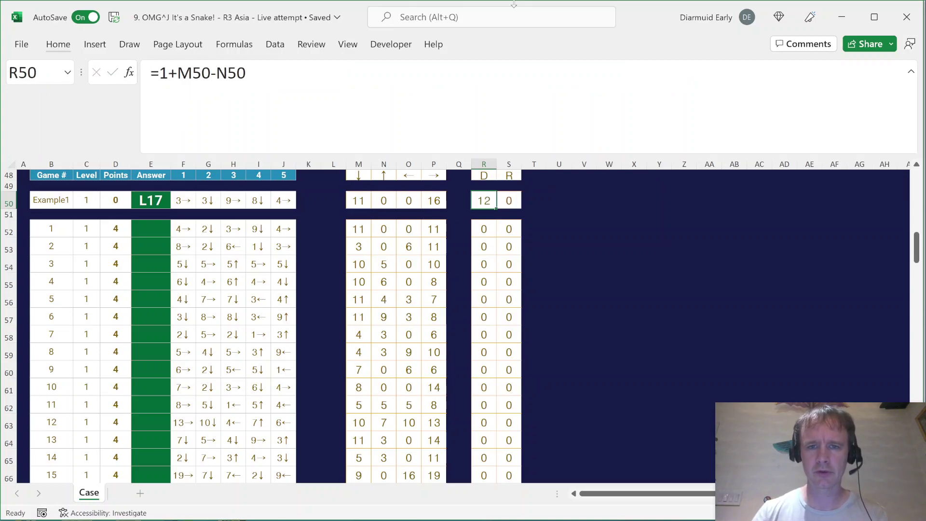
Step: Enter =1+P50-O50 in S50 to calculate Example1's final column number
{"action": "key", "text": "Right"}
{"action": "type", "text": "1"}
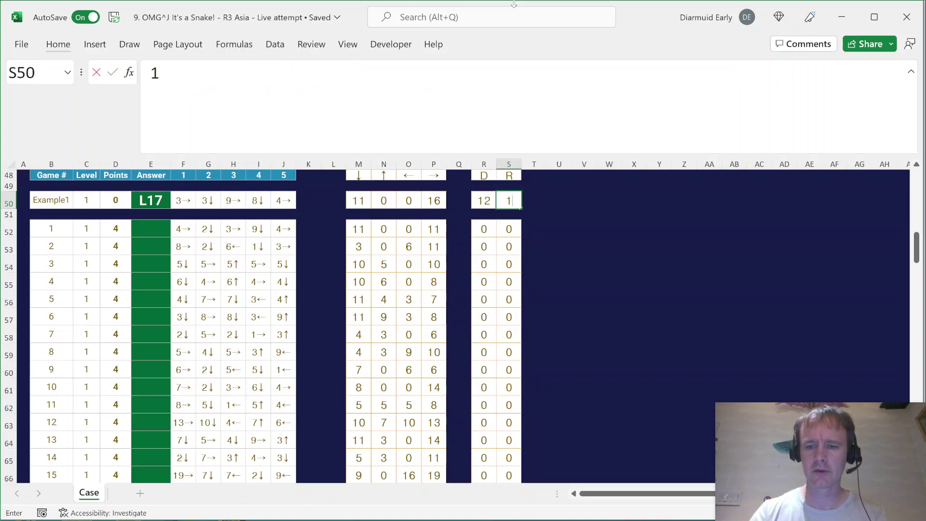
{"action": "key", "text": "BackSpace"}
{"action": "type", "text": "=1+"}
{"action": "key", "text": "Left"}
{"action": "key", "text": "Left"}
{"action": "key", "text": "Left"}
{"action": "type", "text": "-"}
{"action": "key", "text": "Left"}
{"action": "key", "text": "Left"}
{"action": "key", "text": "Left"}
{"action": "key", "text": "Left"}
{"action": "key", "text": "Return"}
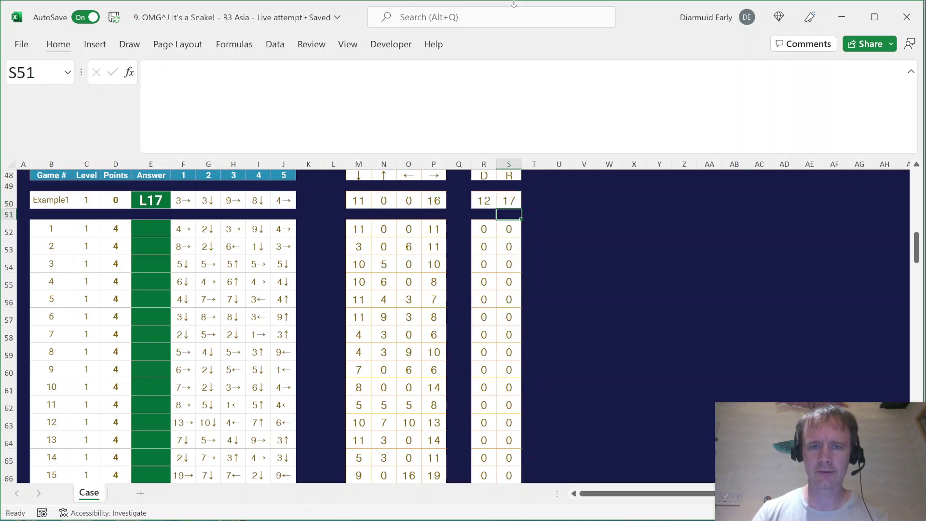
Step: Copy the position formulas in R50:S50 down to R52:S66 for games 1 to 15
{"action": "key", "text": "Up"}
{"action": "key", "text": "Left"}
{"action": "key", "text": "shift+Right"}
{"action": "key", "text": "ctrl+c"}
{"action": "key", "text": "Down"}
{"action": "key", "text": "Down"}
{"action": "key", "text": "shift+Right"}
{"action": "key", "text": "ctrl+shift+Down"}
{"action": "key", "text": "ctrl+v"}
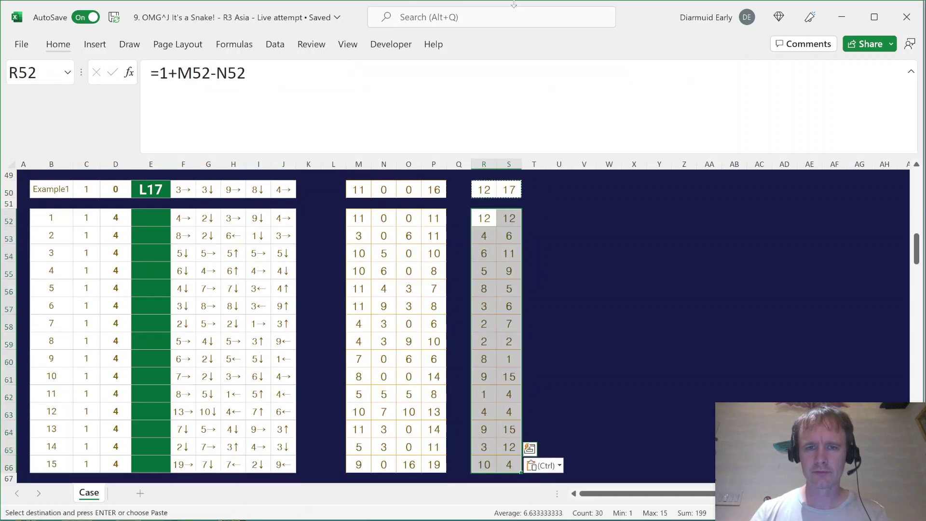
Step: Examine the playing field's row letters and column numbers above the Level 1 questions
{"action": "key", "text": "Up"}
{"action": "key", "text": "Up"}
{"action": "key", "text": "Up"}
{"action": "key", "text": "Up"}
{"action": "key", "text": "Up"}
{"action": "key", "text": "Up"}
{"action": "key", "text": "Up"}
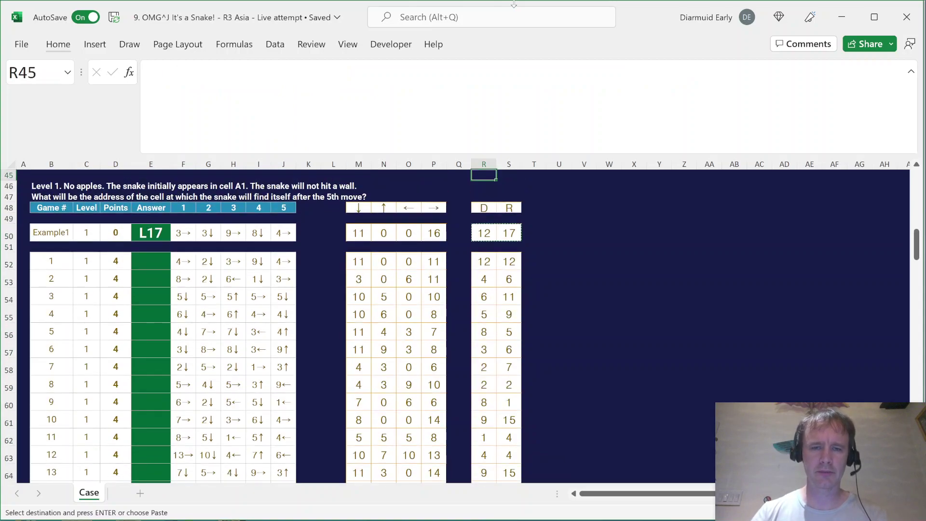
{"action": "scroll", "coordinate": [357, 190], "scroll_direction": "up", "scroll_amount": 8}
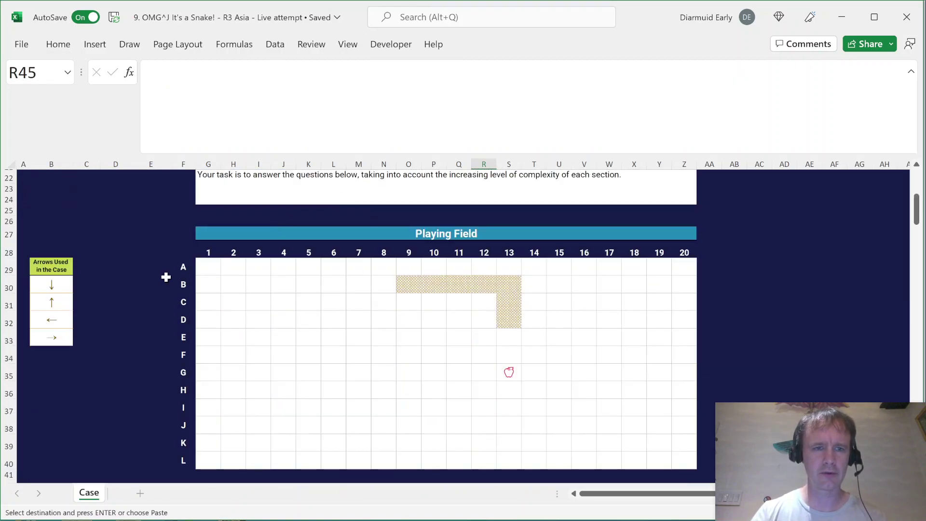
{"action": "scroll", "coordinate": [226, 333], "scroll_direction": "down", "scroll_amount": 5}
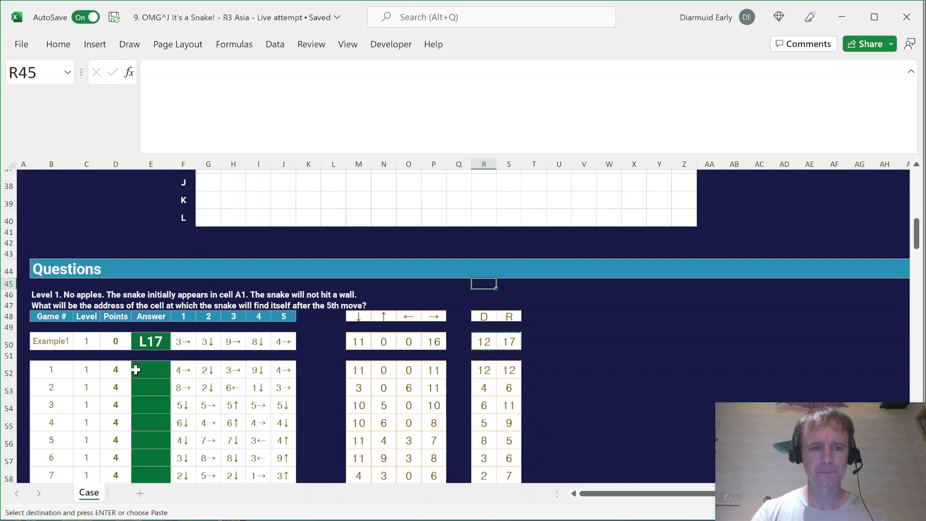
Step: Copy cells S52:S53 across V52:X53 to set up a small formatted scratch block
{"action": "left_click", "coordinate": [482, 370]}
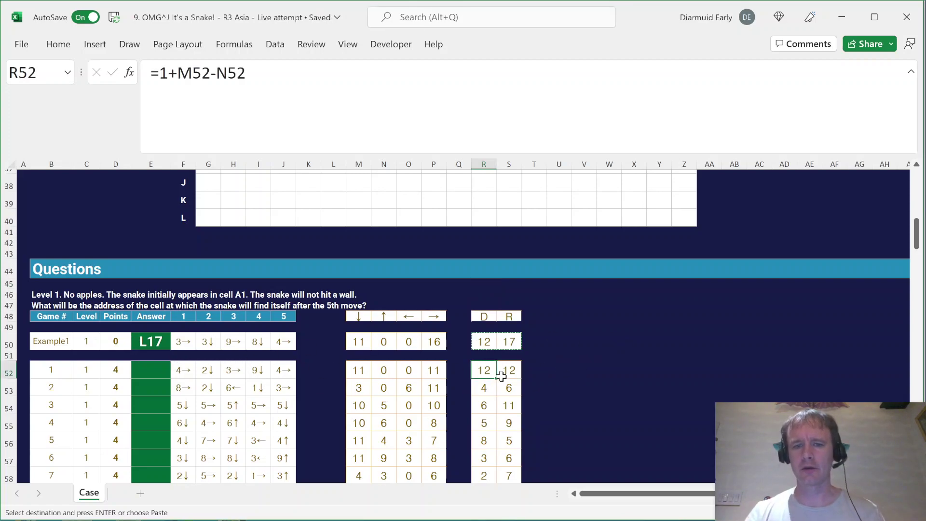
{"action": "left_click_drag", "start_coordinate": [510, 370], "coordinate": [519, 399]}
{"action": "key", "text": "ctrl+c"}
{"action": "key", "text": "Right"}
{"action": "key", "text": "Right"}
{"action": "key", "text": "Right"}
{"action": "key", "text": "ctrl+v"}
{"action": "key", "text": "shift+Up"}
{"action": "key", "text": "shift+Down"}
{"action": "key", "text": "ctrl+c"}
{"action": "key", "text": "Right"}
{"action": "key", "text": "ctrl+v"}
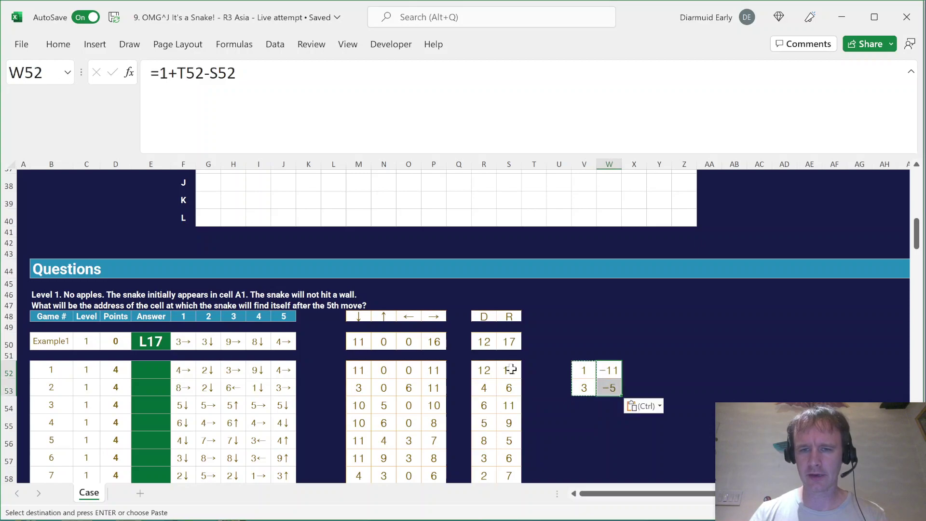
{"action": "key", "text": "Right"}
{"action": "key", "text": "ctrl+v"}
Step: Clear the contents of the scratch block V52:X53
{"action": "key", "text": "Left"}
{"action": "key", "text": "Left"}
{"action": "key", "text": "shift+Down"}
{"action": "key", "text": "shift+Right"}
{"action": "key", "text": "shift+Right"}
{"action": "key", "text": "Delete"}
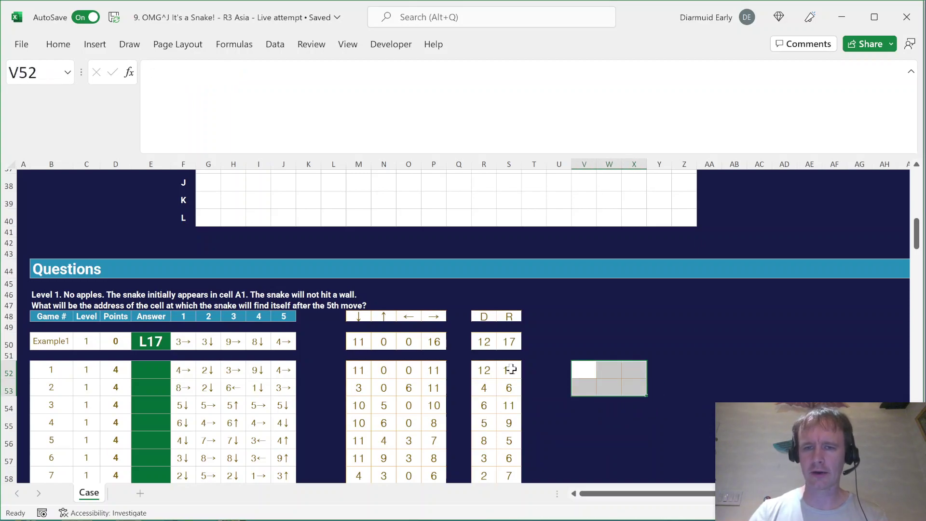
Step: Enter the letter A in V52 and =CODE(V52) in W52 to test its character code
{"action": "key", "text": "Left"}
{"action": "key", "text": "Right"}
{"action": "type", "text": "A"}
{"action": "key", "text": "Right"}
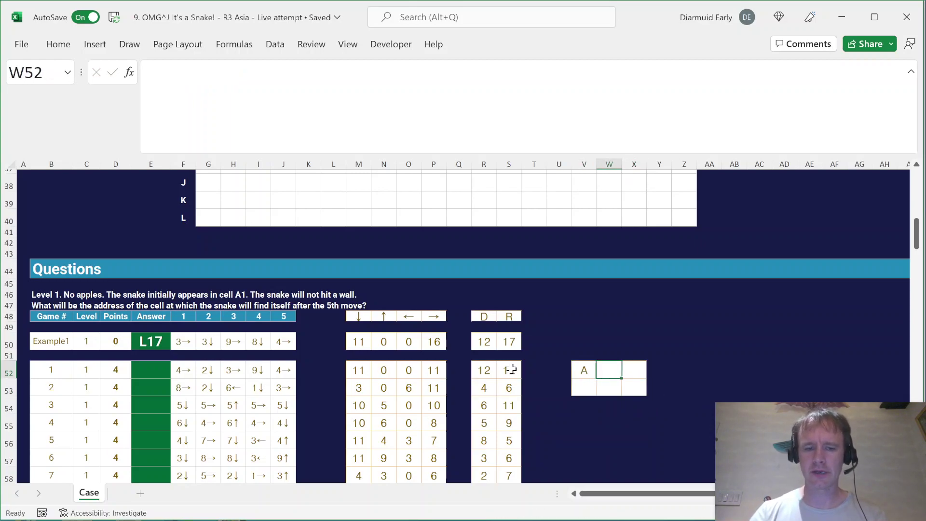
{"action": "type", "text": "=code"}
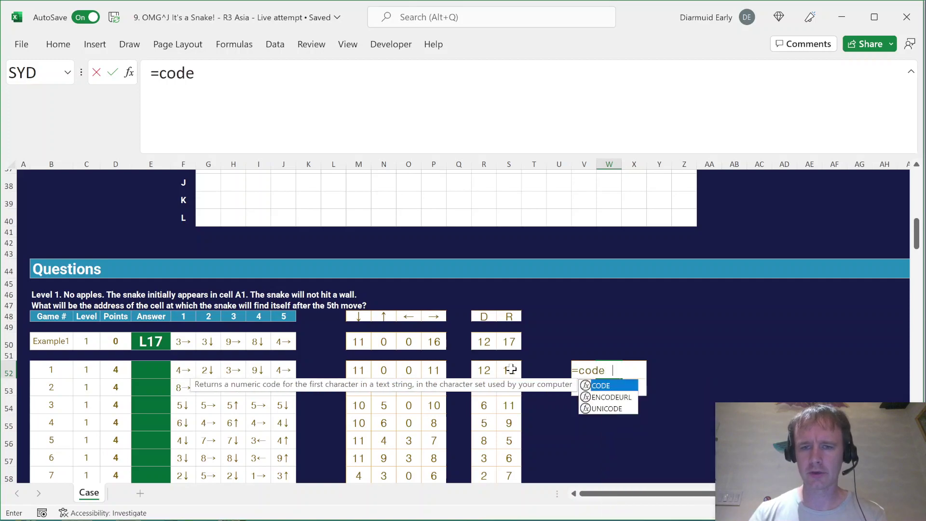
{"action": "key", "text": "Tab"}
{"action": "key", "text": "Left"}
{"action": "key", "text": "Tab"}
{"action": "key", "text": "Left"}
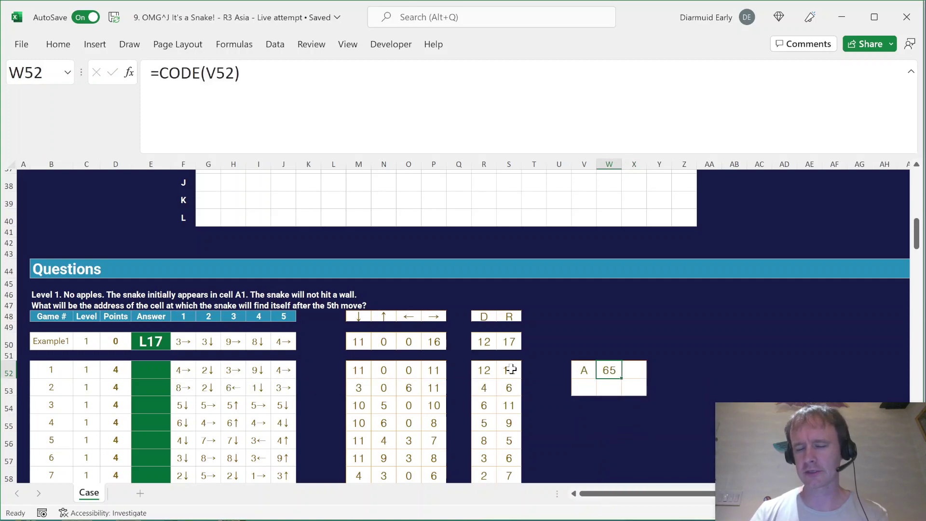
Step: Enter =CHAR(W52) in X52 to convert the code back into a letter
{"action": "key", "text": "Right"}
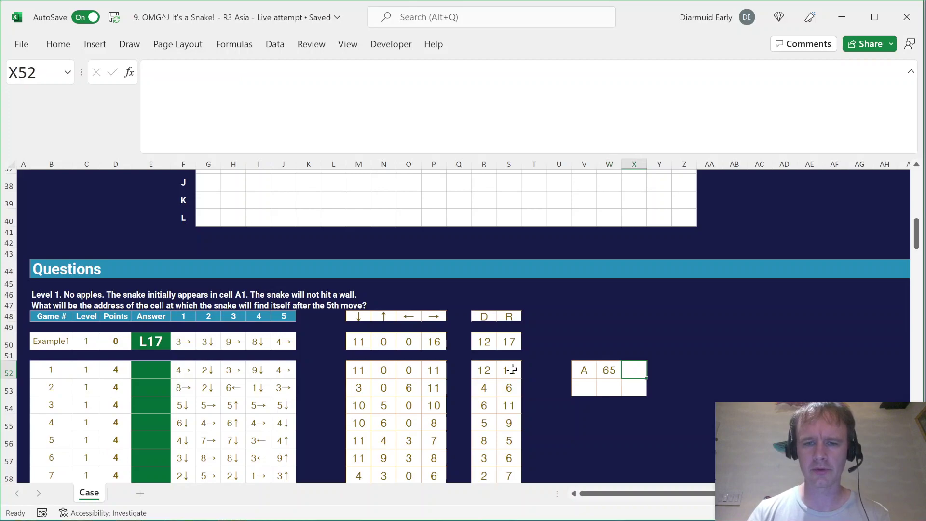
{"action": "key", "text": "Left"}
{"action": "key", "text": "Right"}
{"action": "type", "text": "=char"}
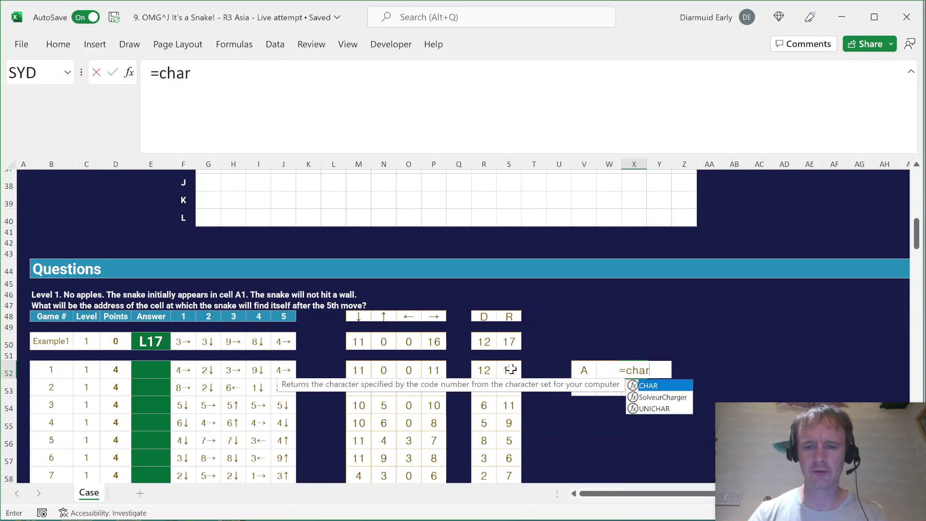
{"action": "key", "text": "Tab"}
{"action": "key", "text": "Left"}
{"action": "key", "text": "Return"}
{"action": "key", "text": "Up"}
{"action": "key", "text": "Left"}
{"action": "key", "text": "Right"}
Step: Enter F in V53 and fill the CODE and CHAR formulas down into W53 and X53
{"action": "key", "text": "Down"}
{"action": "key", "text": "Left"}
{"action": "key", "text": "Left"}
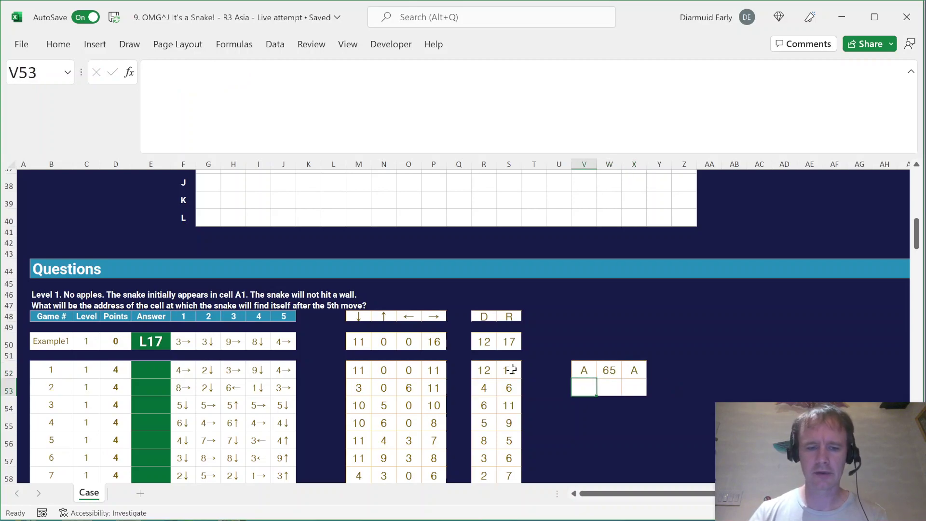
{"action": "type", "text": "F"}
{"action": "key", "text": "Tab"}
{"action": "key", "text": "Right"}
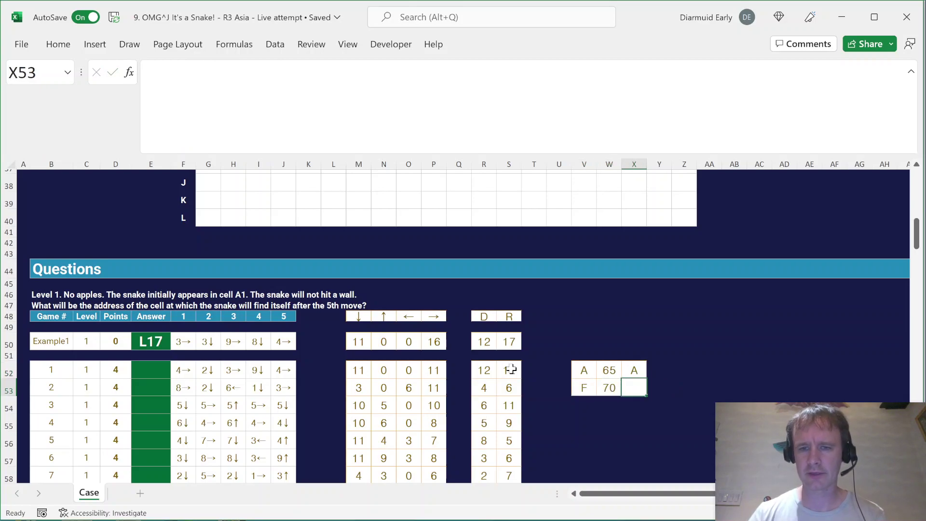
{"action": "key", "text": "ctrl+d"}
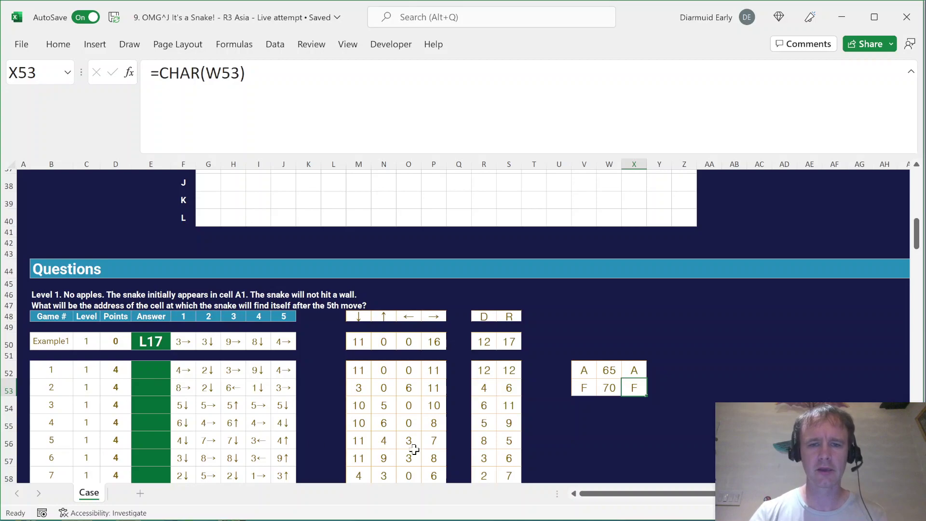
Step: Check the playing field's row labels from A to L in F29:F40
{"action": "left_click", "coordinate": [484, 370]}
{"action": "scroll", "coordinate": [324, 307], "scroll_direction": "up", "scroll_amount": 3}
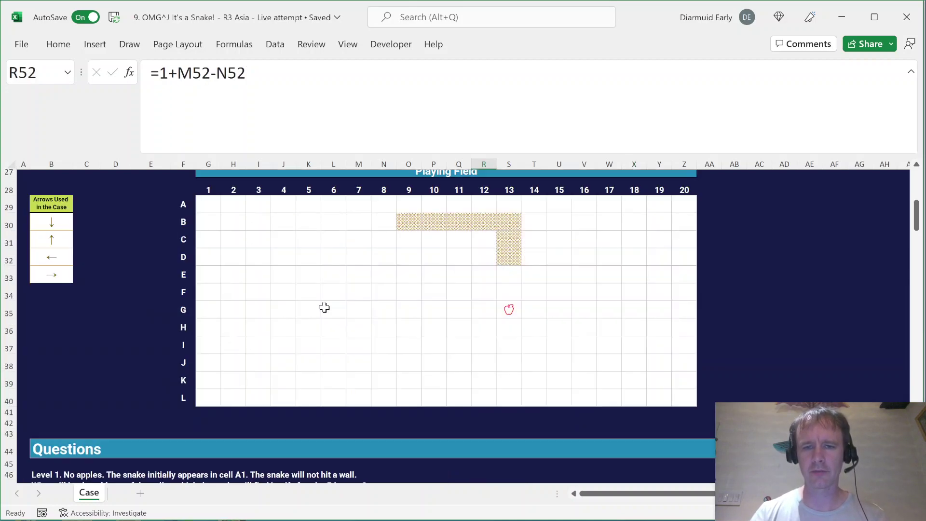
{"action": "scroll", "coordinate": [415, 347], "scroll_direction": "down", "scroll_amount": 3}
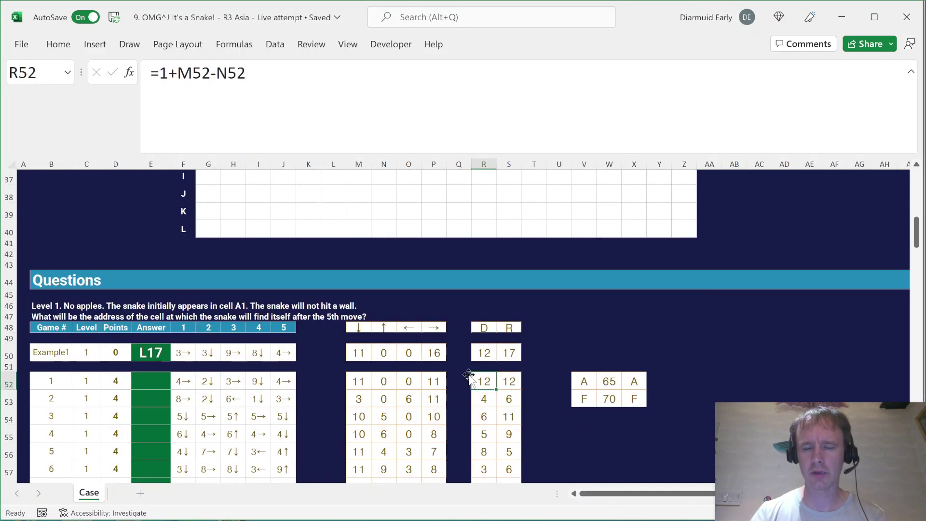
{"action": "scroll", "coordinate": [271, 273], "scroll_direction": "up", "scroll_amount": 3}
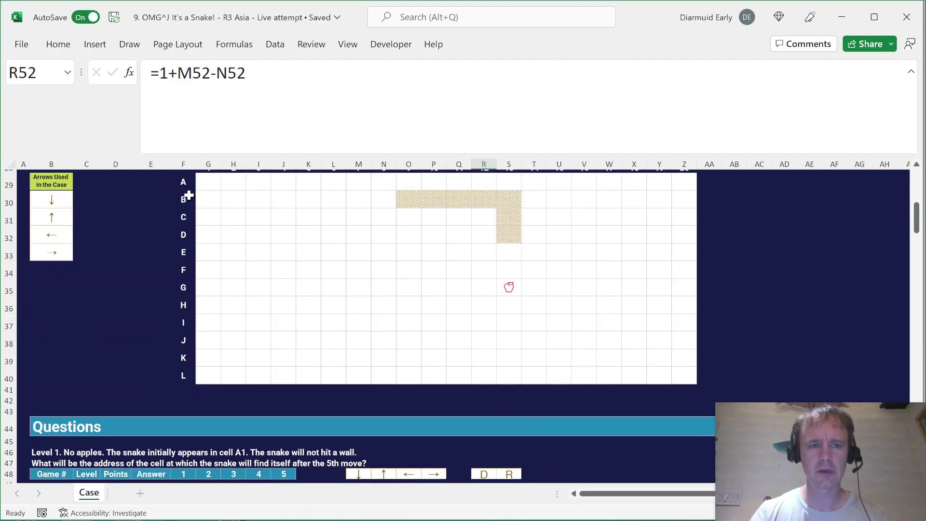
{"action": "left_click", "coordinate": [184, 199]}
{"action": "left_click", "coordinate": [183, 377]}
{"action": "left_click", "coordinate": [184, 182]}
{"action": "key", "text": "ctrl+shift+Down"}
{"action": "scroll", "coordinate": [233, 343], "scroll_direction": "down", "scroll_amount": 2}
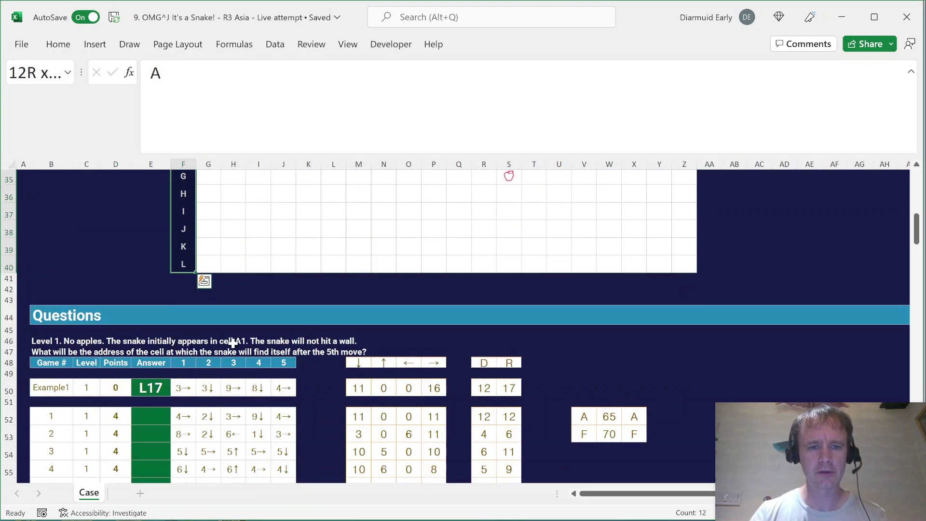
Step: Enter =CHAR(R52+64) in E52 to turn game 1's final row number into a letter
{"action": "left_click", "coordinate": [139, 417]}
{"action": "type", "text": "=char("}
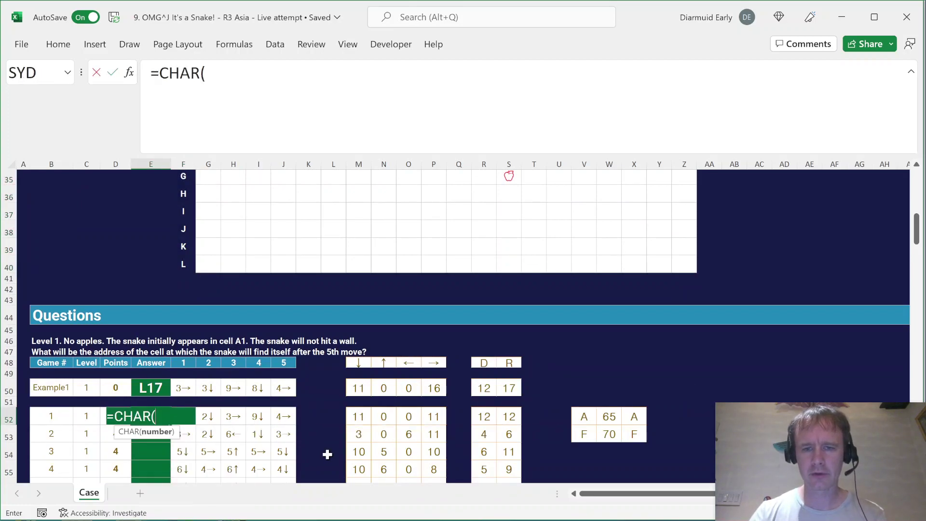
{"action": "left_click", "coordinate": [481, 418]}
{"action": "type", "text": "+"}
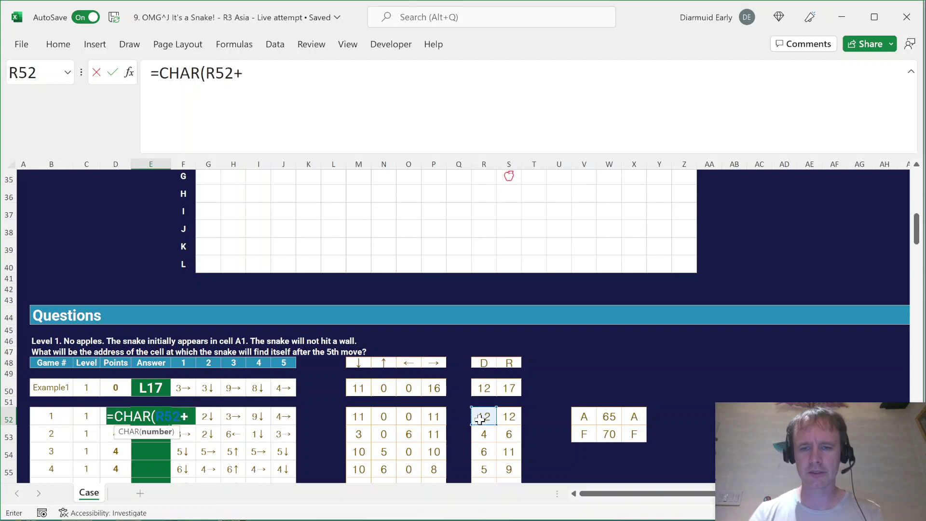
{"action": "type", "text": "64)"}
{"action": "key", "text": "ctrl+Return"}
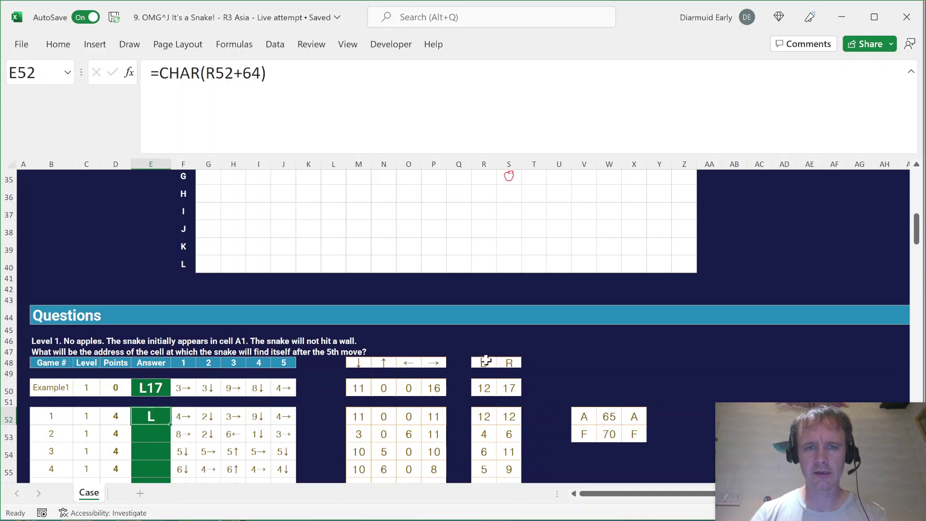
Step: Append &S52 to the formula in E52 so the answer includes the column number
{"action": "key", "text": "F2"}
{"action": "type", "text": "&"}
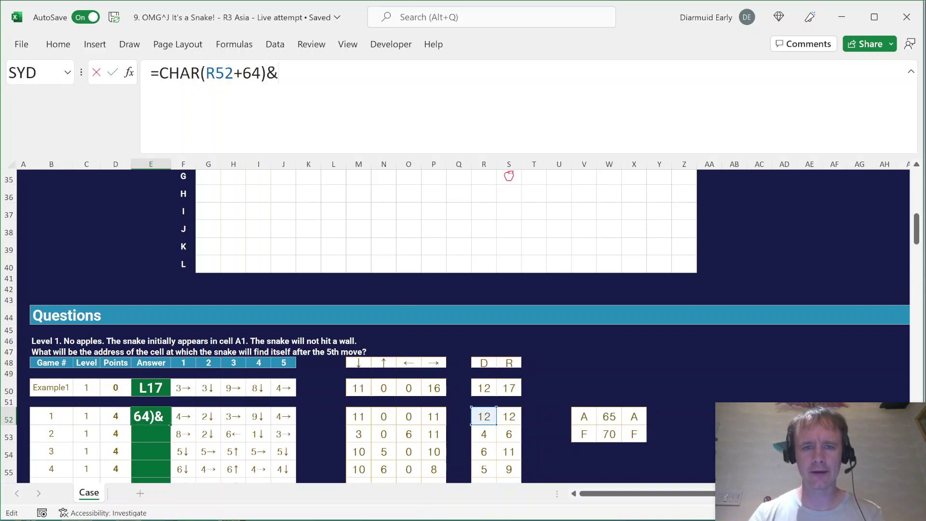
{"action": "left_click", "coordinate": [509, 416]}
{"action": "key", "text": "ctrl+Return"}
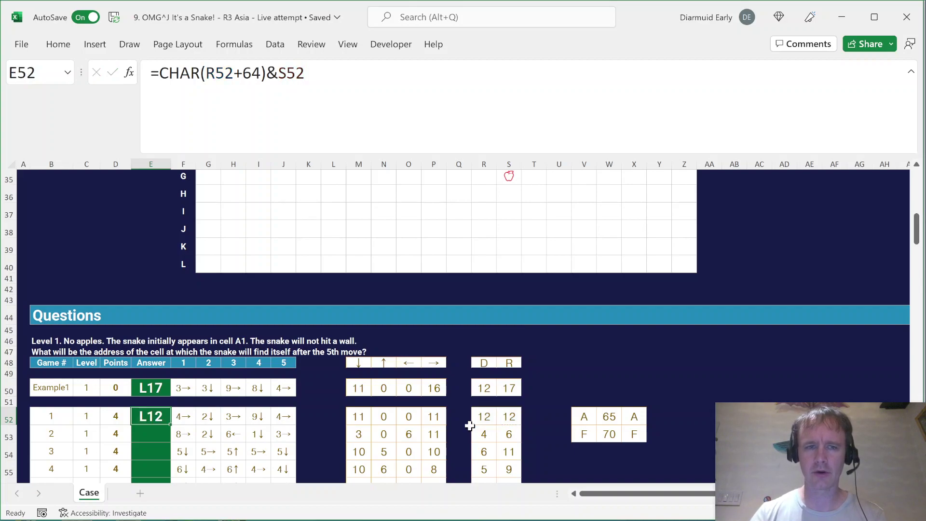
Step: Check the playing field's column numbers, and fill the answer formula from E52 down to E66 for games 1 to 15
{"action": "left_click", "coordinate": [205, 232]}
{"action": "key", "text": "ctrl+Up"}
{"action": "key", "text": "ctrl+shift+Right"}
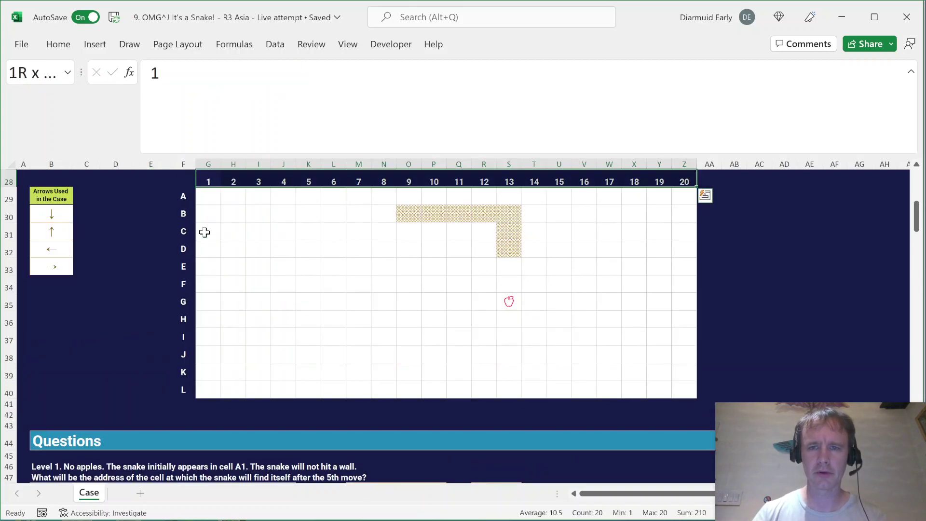
{"action": "scroll", "coordinate": [202, 239], "scroll_direction": "down", "scroll_amount": 6}
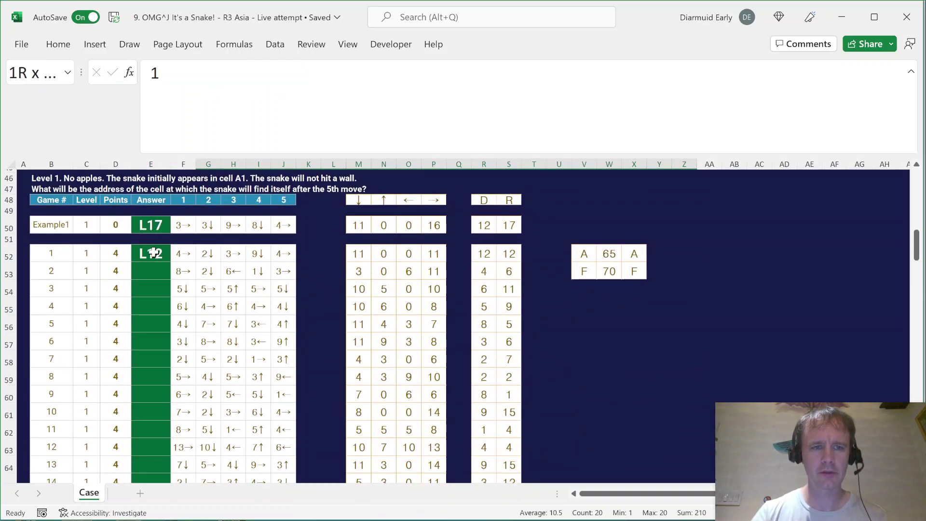
{"action": "left_click", "coordinate": [153, 251]}
{"action": "key", "text": "Left"}
{"action": "key", "text": "ctrl+Down"}
{"action": "key", "text": "Right"}
{"action": "key", "text": "ctrl+shift+Up"}
{"action": "key", "text": "ctrl+d"}
Step: Copy the answer formula from E52 into Example1's answer cell E50
{"action": "key", "text": "ctrl+Up"}
{"action": "key", "text": "Left"}
{"action": "key", "text": "Right"}
{"action": "key", "text": "ctrl+c"}
{"action": "key", "text": "Up"}
{"action": "key", "text": "Up"}
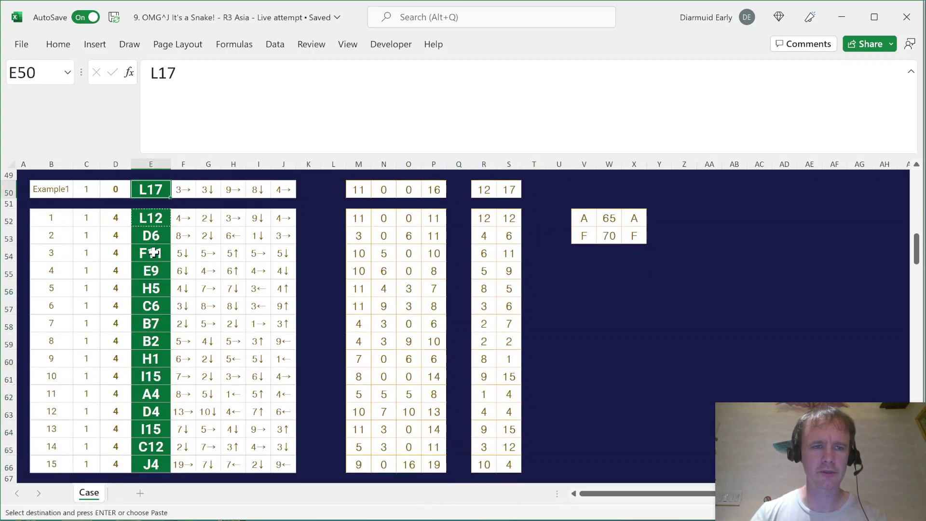
{"action": "key", "text": "ctrl+v"}
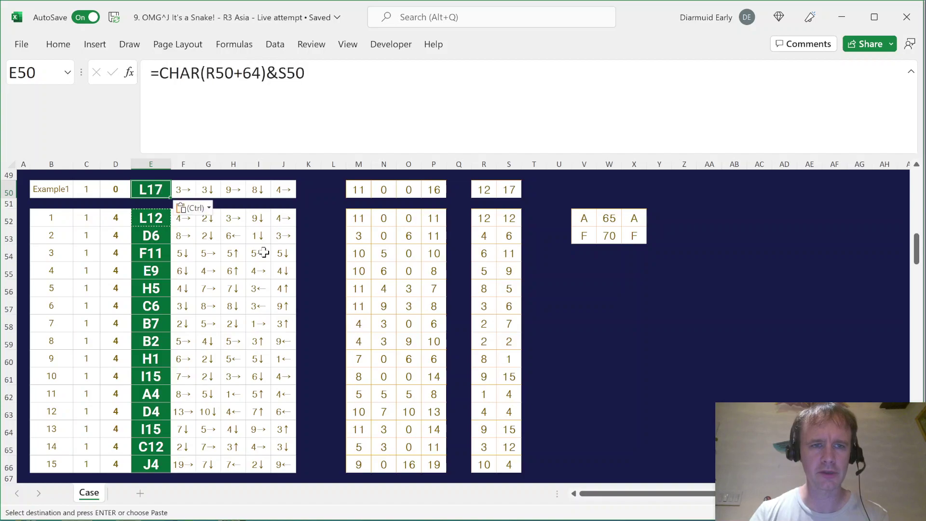
Step: Read the Level 2 instructions and examine the Example2 moves and game table
{"action": "key", "text": "ctrl+Down"}
{"action": "key", "text": "ctrl+Down"}
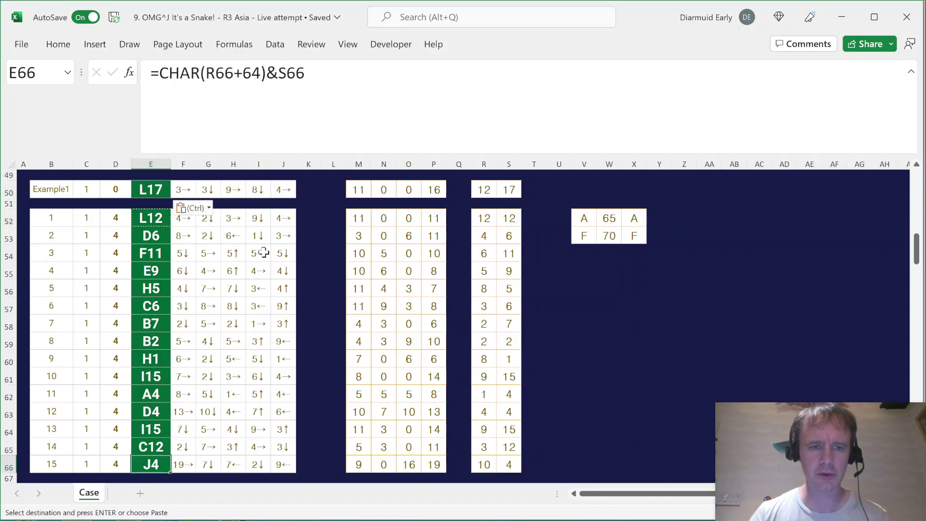
{"action": "key", "text": "Down"}
{"action": "key", "text": "ctrl+Down"}
{"action": "key", "text": "Down"}
{"action": "key", "text": "Down"}
{"action": "key", "text": "Down"}
{"action": "key", "text": "Down"}
{"action": "key", "text": "Down"}
{"action": "key", "text": "Down"}
{"action": "key", "text": "Down"}
{"action": "key", "text": "Down"}
{"action": "key", "text": "Down"}
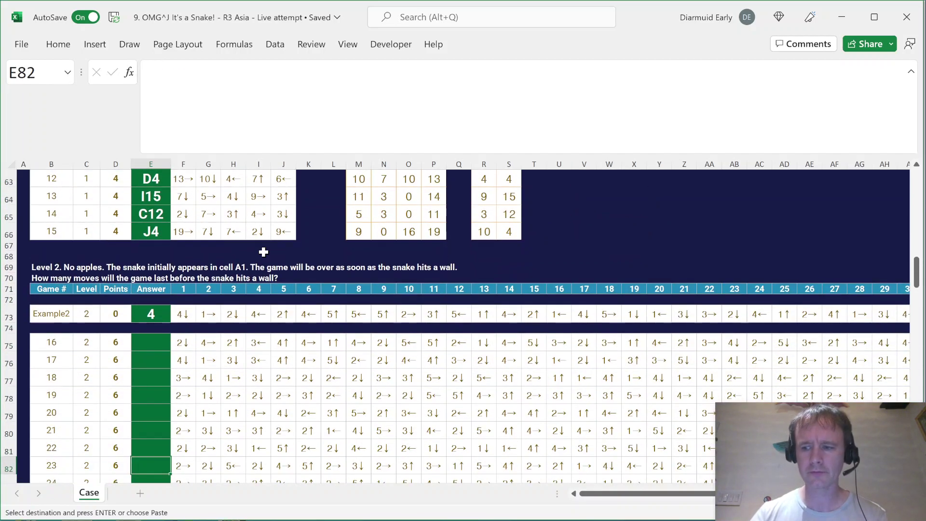
{"action": "key", "text": "Down"}
{"action": "key", "text": "Down"}
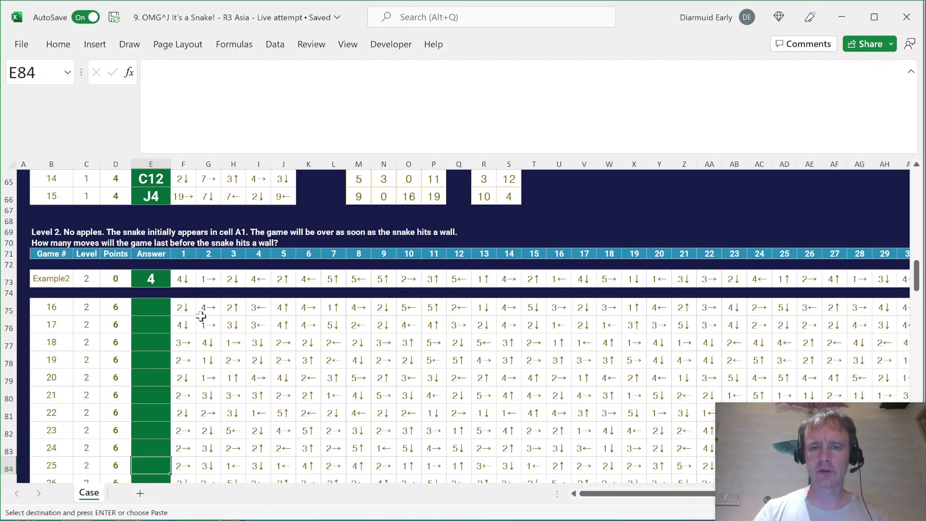
{"action": "left_click", "coordinate": [186, 280]}
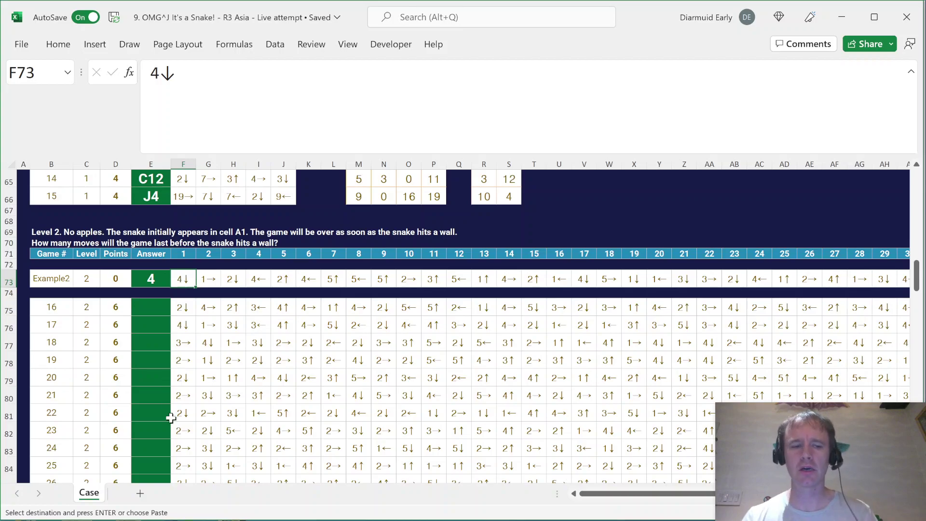
Step: Add a new worksheet and name it Calc
{"action": "left_click", "coordinate": [141, 494]}
{"action": "double_click", "coordinate": [123, 493]}
{"action": "type", "text": "Calc"}
{"action": "key", "text": "Return"}
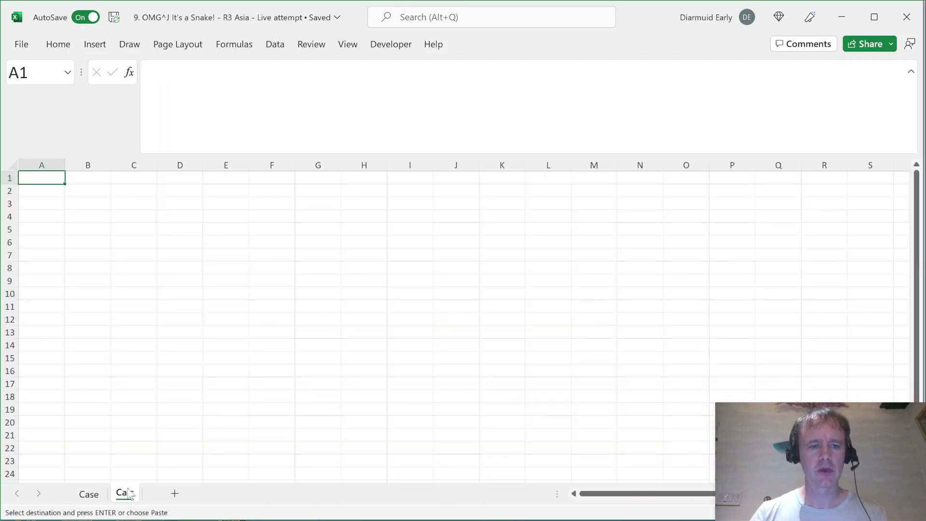
Step: Look up Example2's label on the Case sheet and enter Example2 in B2 of the Calc sheet
{"action": "key", "text": "ctrl+Page_Up"}
{"action": "left_click", "coordinate": [44, 281]}
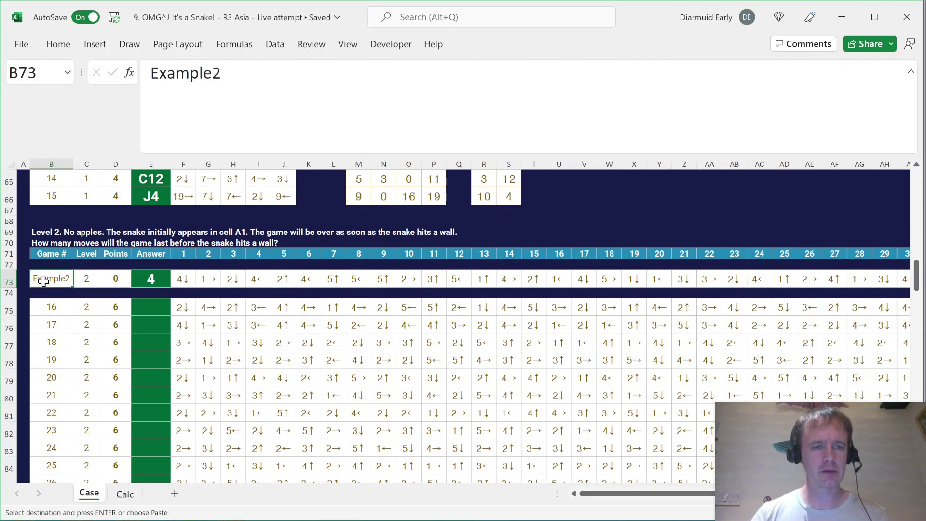
{"action": "key", "text": "ctrl+Page_Down"}
{"action": "key", "text": "Down"}
{"action": "key", "text": "Right"}
{"action": "type", "text": "Example"}
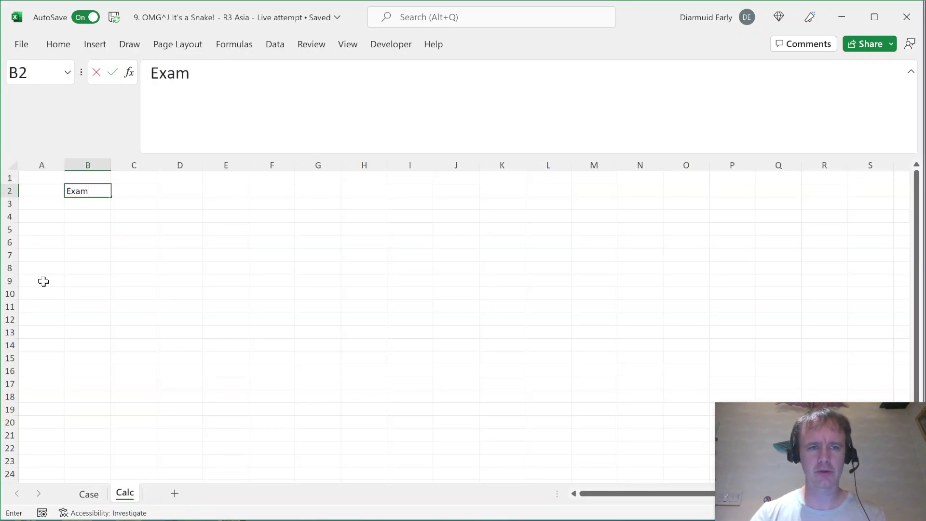
{"action": "key", "text": "Return"}
Step: Start an XLOOKUP formula in B5 of Calc that looks up B2 in the game labels Case!B73:B124
{"action": "key", "text": "Return"}
{"action": "key", "text": "Return"}
{"action": "type", "text": "=XLOOKUP("}
{"action": "key", "text": "Up"}
{"action": "key", "text": "Up"}
{"action": "key", "text": "Up"}
{"action": "type", "text": ","}
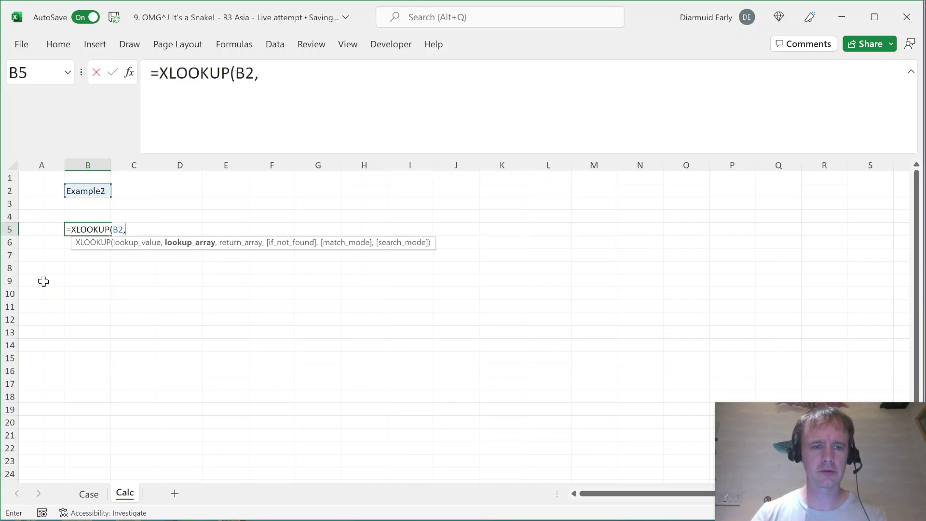
{"action": "key", "text": "ctrl+Page_Up"}
{"action": "left_click", "coordinate": [70, 285]}
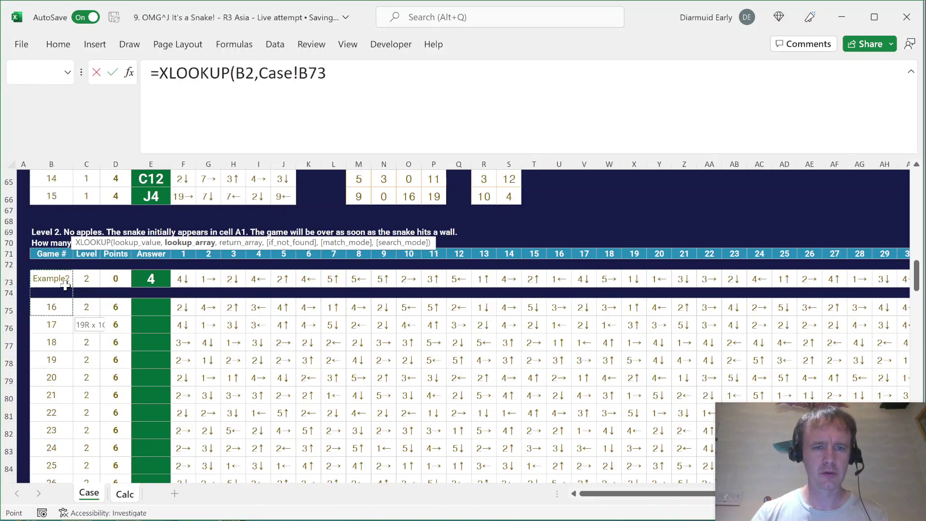
{"action": "key", "text": "shift+Down"}
{"action": "key", "text": "shift+Down"}
{"action": "key", "text": "shift+Down"}
{"action": "key", "text": "shift+Down"}
{"action": "key", "text": "shift+Down"}
{"action": "key", "text": "shift+Down"}
{"action": "key", "text": "shift+Down"}
{"action": "key", "text": "shift+Down"}
{"action": "key", "text": "shift+Down"}
{"action": "key", "text": "shift+Down"}
{"action": "key", "text": "shift+Down"}
{"action": "key", "text": "shift+Down"}
{"action": "key", "text": "shift+Down"}
{"action": "key", "text": "shift+Down"}
{"action": "key", "text": "shift+Down"}
{"action": "key", "text": "shift+Down"}
{"action": "key", "text": "shift+Down"}
{"action": "key", "text": "shift+Down"}
{"action": "key", "text": "shift+Down"}
{"action": "key", "text": "shift+Down"}
{"action": "key", "text": "shift+Down"}
{"action": "key", "text": "shift+Down"}
{"action": "key", "text": "shift+Down"}
{"action": "key", "text": "shift+Down"}
{"action": "key", "text": "shift+Down"}
{"action": "key", "text": "shift+Down"}
{"action": "key", "text": "shift+Down"}
{"action": "key", "text": "shift+Down"}
{"action": "key", "text": "shift+Down"}
{"action": "key", "text": "shift+Down"}
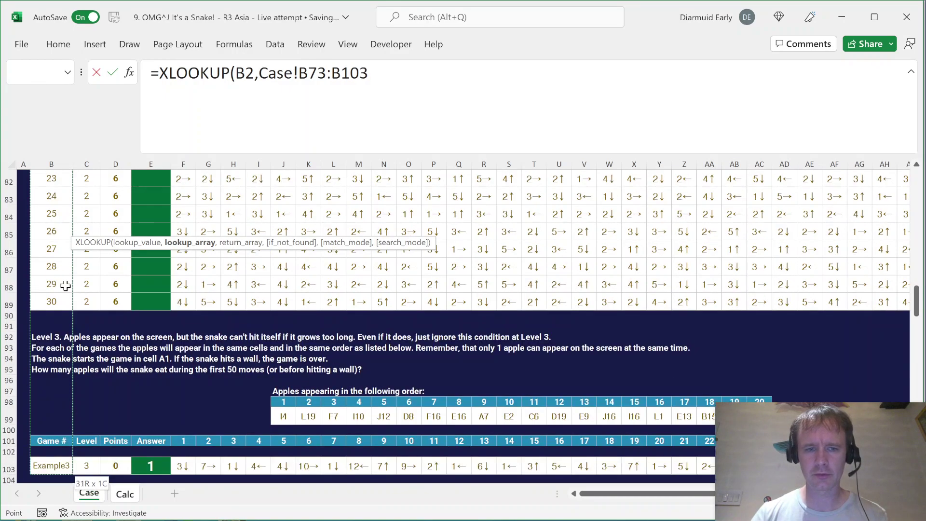
{"action": "key", "text": "ctrl+shift+Down"}
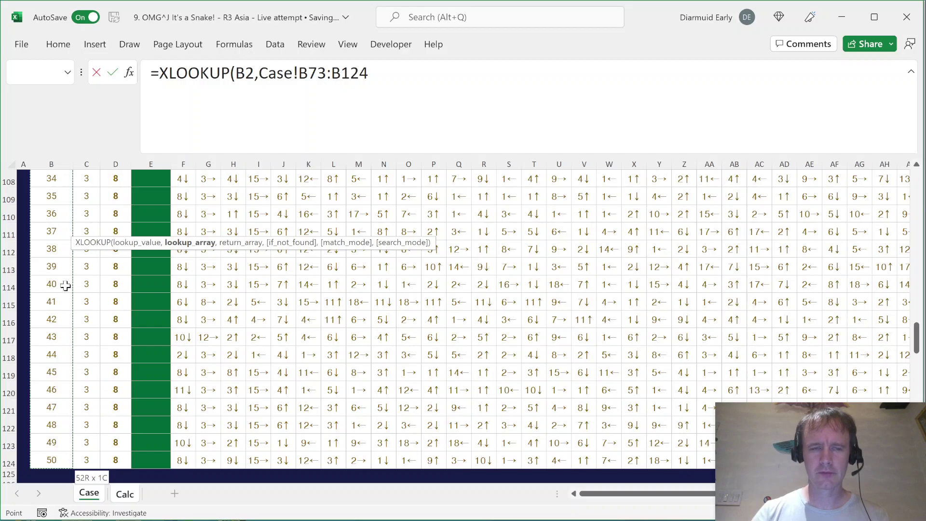
{"action": "type", "text": ","}
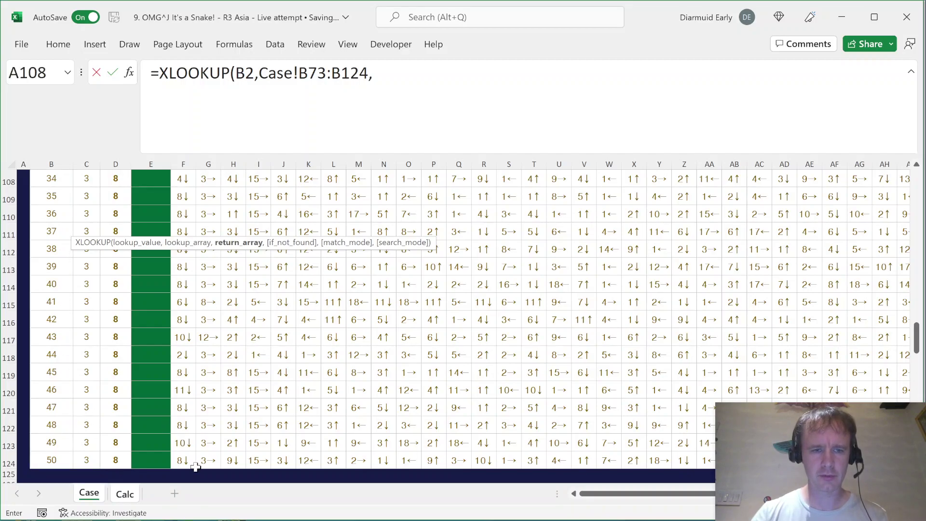
Step: Use the moves in Case!F73:BC124 as the XLOOKUP return array and make both Case ranges absolute
{"action": "left_click", "coordinate": [183, 462]}
{"action": "key", "text": "ctrl+shift+Right"}
{"action": "key", "text": "ctrl+shift+Up"}
{"action": "key", "text": "ctrl+shift+Up"}
{"action": "key", "text": "ctrl+shift+Up"}
{"action": "key", "text": "ctrl+shift+Up"}
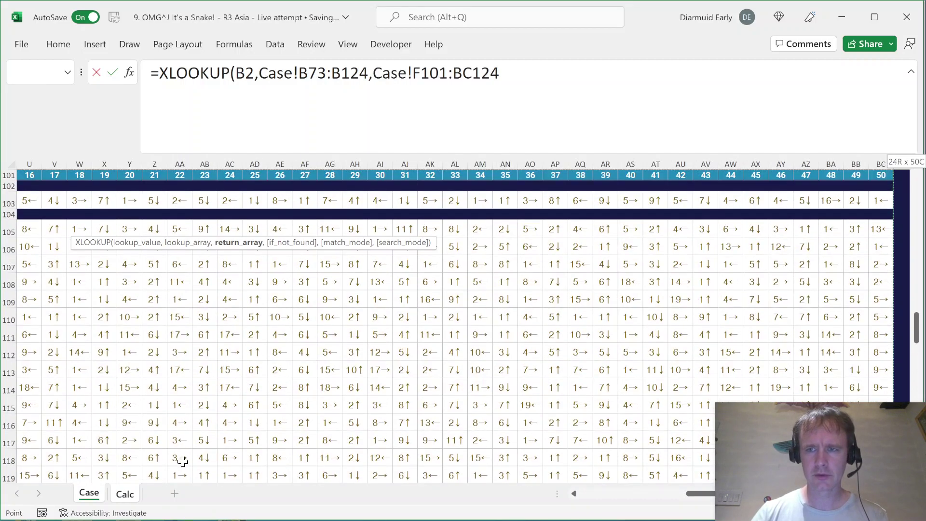
{"action": "key", "text": "ctrl+shift+Up"}
{"action": "key", "text": "ctrl+shift+Up"}
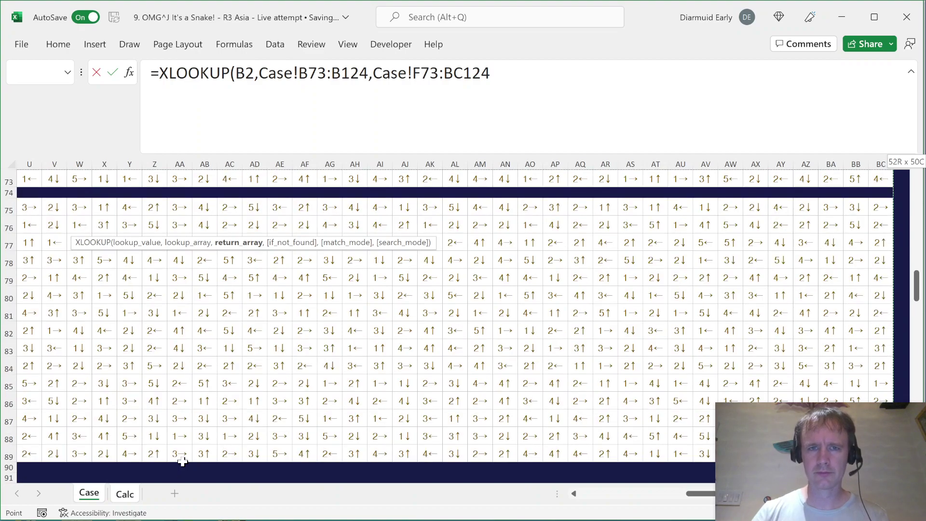
{"action": "key", "text": "F4"}
{"action": "left_click_drag", "start_coordinate": [308, 73], "coordinate": [350, 73]}
{"action": "key", "text": "F4"}
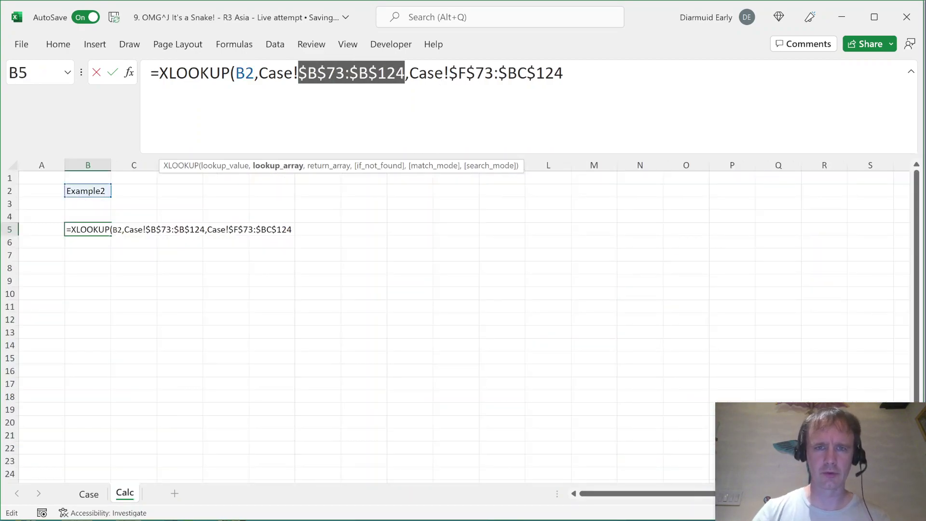
Step: Wrap the XLOOKUP in B5 in TRANSPOSE so the moves list down the column
{"action": "key", "text": "End"}
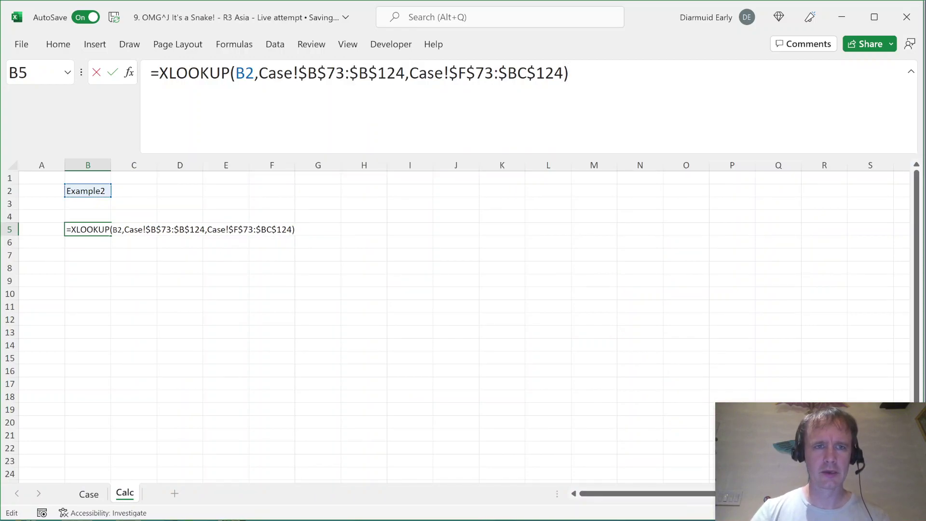
{"action": "type", "text": "tran"}
{"action": "key", "text": "Tab"}
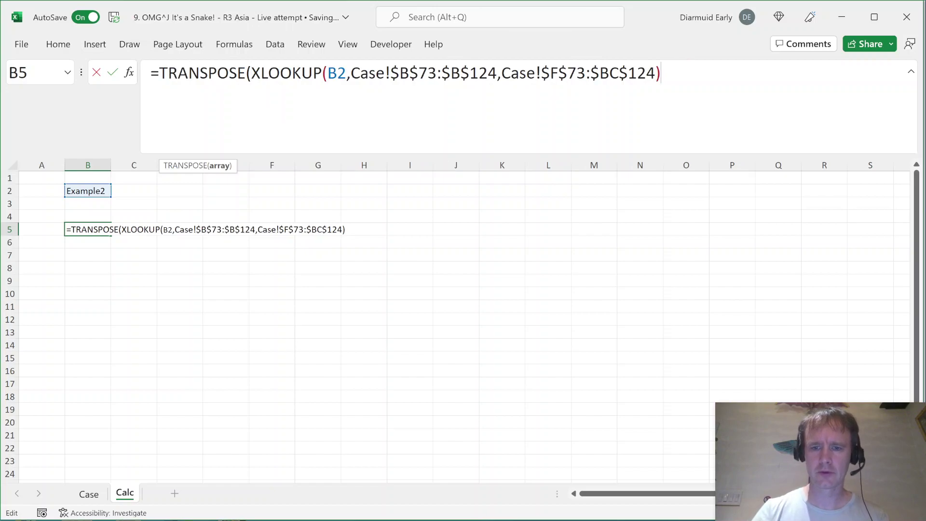
{"action": "type", "text": ")"}
{"action": "key", "text": "Return"}
Step: Label B4 Move and A4 Move #, and number the moves with =SEQUENCE(50) in A5
{"action": "key", "text": "Up"}
{"action": "key", "text": "Up"}
{"action": "type", "text": "Move"}
{"action": "key", "text": "Left"}
{"action": "type", "text": "Move #"}
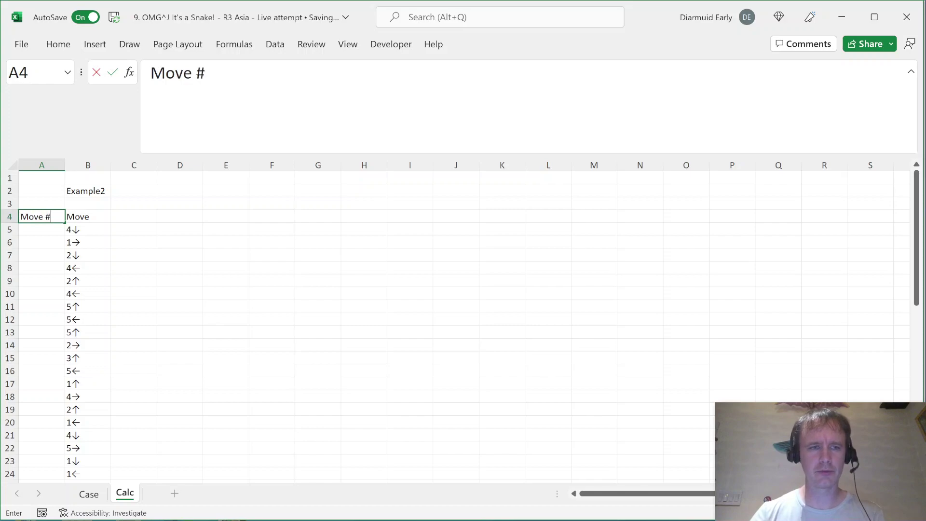
{"action": "key", "text": "Return"}
{"action": "type", "text": "=seq"}
{"action": "key", "text": "Tab"}
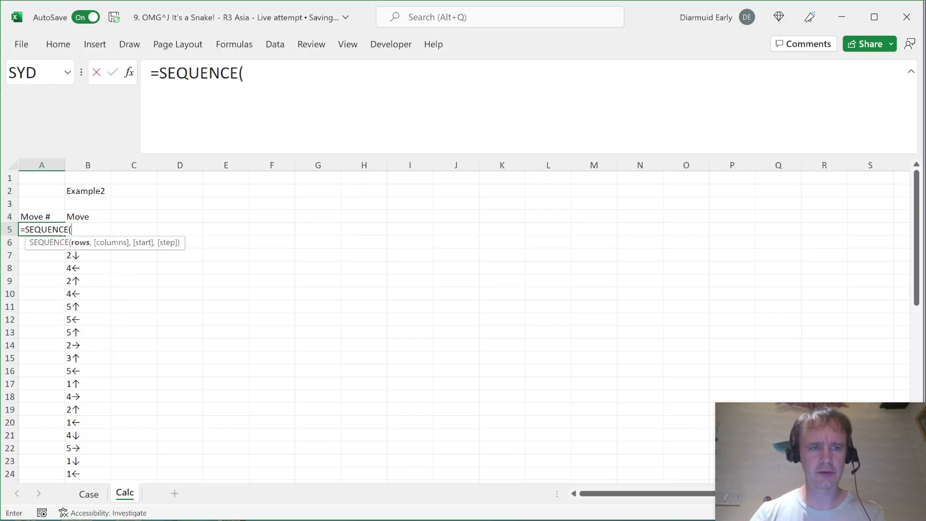
{"action": "type", "text": "50)"}
{"action": "key", "text": "Tab"}
Step: Enter the headers R in C4 and D in D4
{"action": "key", "text": "Up"}
{"action": "key", "text": "Right"}
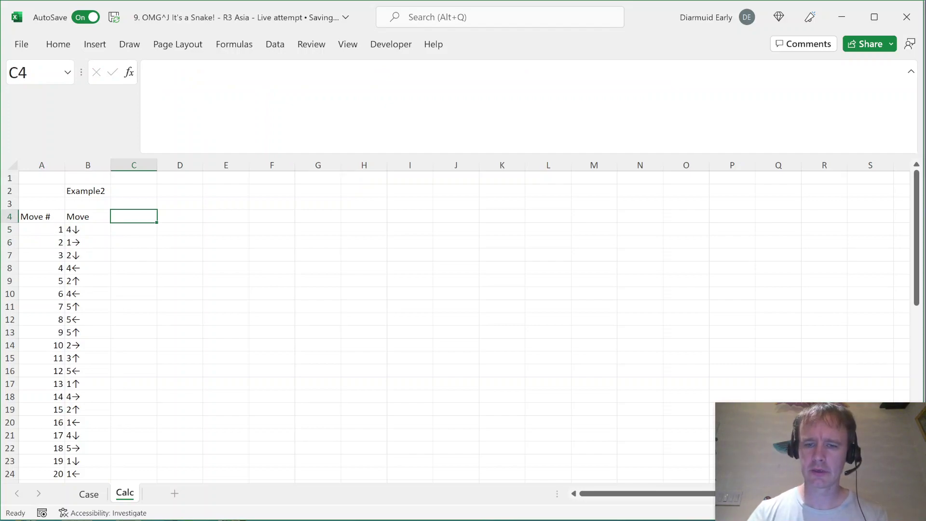
{"action": "type", "text": "R"}
{"action": "key", "text": "Tab"}
{"action": "type", "text": "D"}
{"action": "key", "text": "Return"}
{"action": "key", "text": "Left"}
{"action": "key", "text": "Right"}
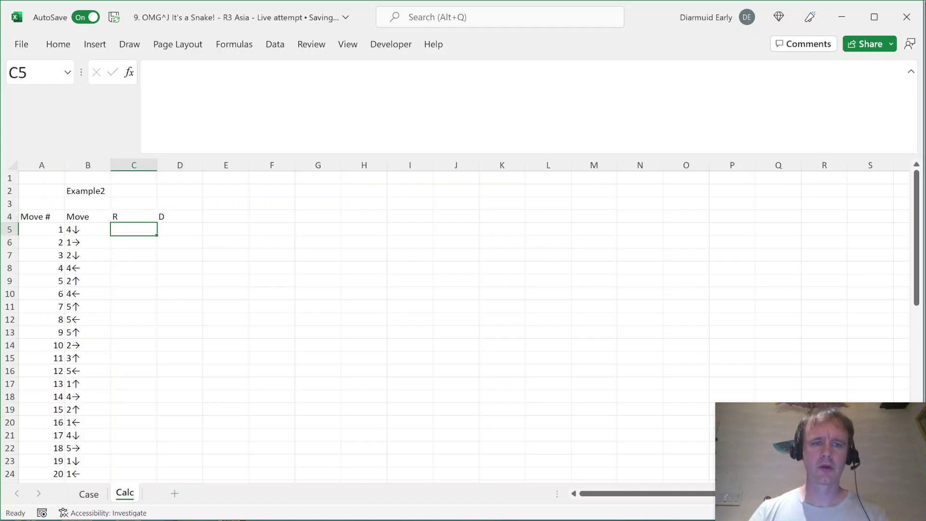
Step: Copy the four direction arrow headers in M48:P48 of the Case sheet
{"action": "key", "text": "Up"}
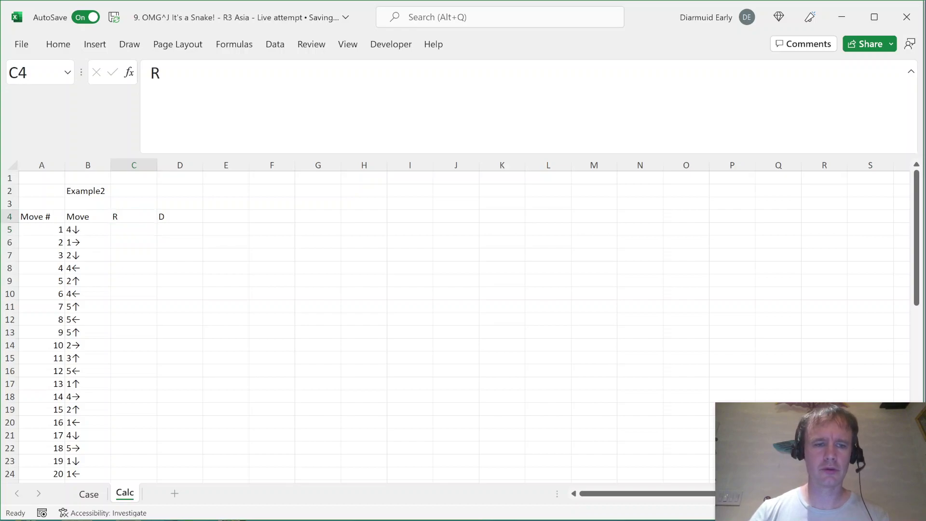
{"action": "key", "text": "ctrl+Page_Up"}
{"action": "key", "text": "Home"}
{"action": "key", "text": "Right"}
{"action": "key", "text": "Right"}
{"action": "key", "text": "Right"}
{"action": "key", "text": "Right"}
{"action": "key", "text": "Right"}
{"action": "key", "text": "Right"}
{"action": "key", "text": "Up"}
{"action": "key", "text": "Up"}
{"action": "key", "text": "ctrl+Up"}
{"action": "key", "text": "ctrl+Up"}
{"action": "key", "text": "Right"}
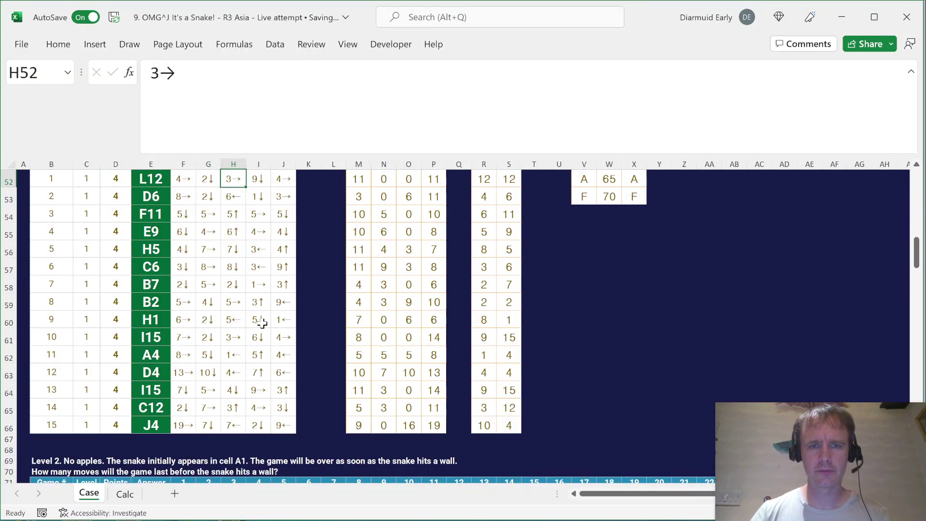
{"action": "key", "text": "Up"}
{"action": "key", "text": "Up"}
{"action": "key", "text": "Right"}
{"action": "key", "text": "Right"}
{"action": "key", "text": "Up"}
{"action": "key", "text": "Up"}
{"action": "key", "text": "Up"}
{"action": "key", "text": "Right"}
{"action": "key", "text": "Right"}
{"action": "key", "text": "Right"}
{"action": "key", "text": "Down"}
{"action": "key", "text": "shift+Right"}
{"action": "key", "text": "shift+Right"}
{"action": "key", "text": "shift+Right"}
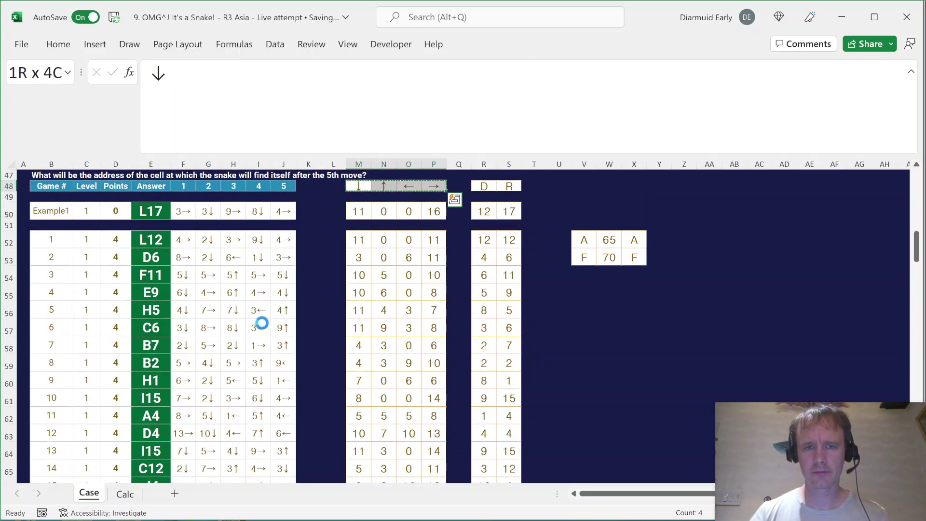
{"action": "key", "text": "ctrl+c"}
Step: Paste the arrow headers as values into C4:F4 of the Calc sheet
{"action": "key", "text": "ctrl+Page_Down"}
{"action": "key", "text": "alt+h"}
{"action": "key", "text": "v"}
{"action": "key", "text": "s"}
{"action": "key", "text": "v"}
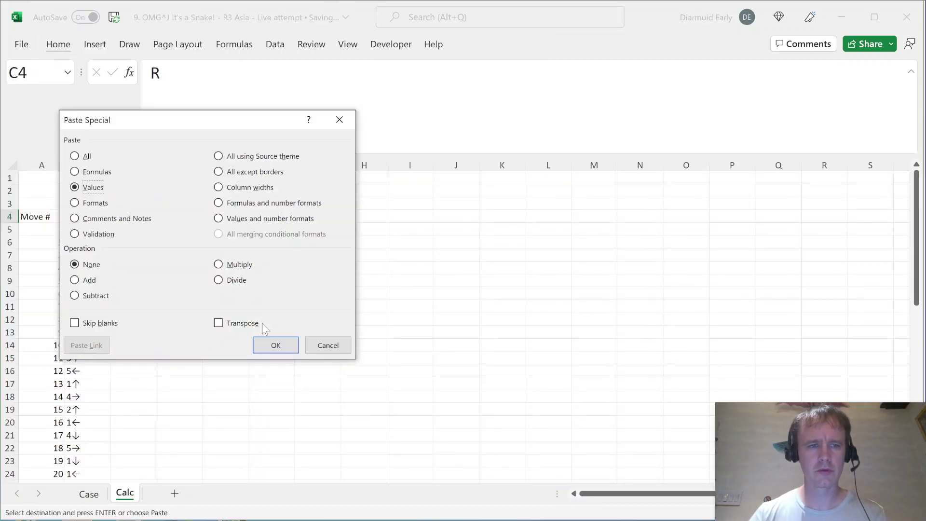
{"action": "key", "text": "Return"}
Step: Start an IF formula in C5 that tests whether RIGHT($B5) equals the arrow header C$4
{"action": "key", "text": "Down"}
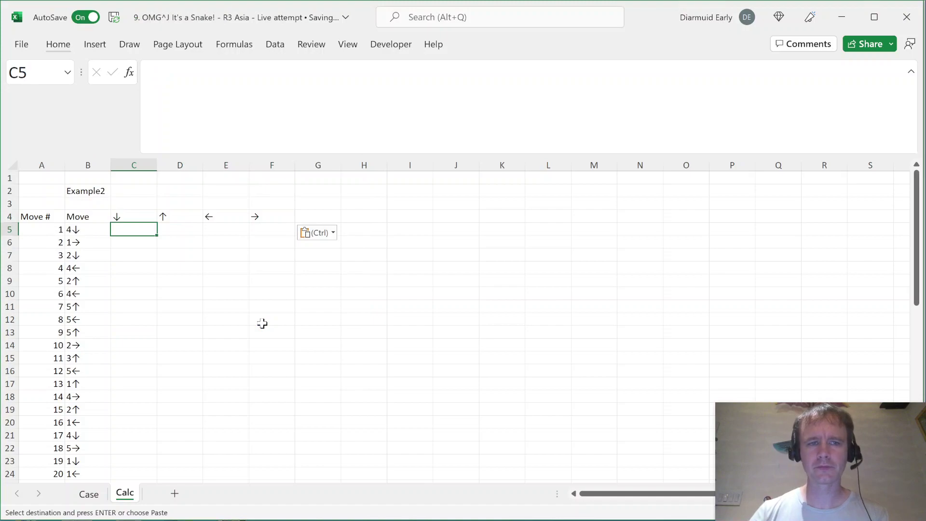
{"action": "type", "text": "=if"}
{"action": "key", "text": "Tab"}
{"action": "type", "text": "rig"}
{"action": "key", "text": "Tab"}
{"action": "key", "text": "Left"}
{"action": "key", "text": "F4"}
{"action": "key", "text": "F4"}
{"action": "key", "text": "F4"}
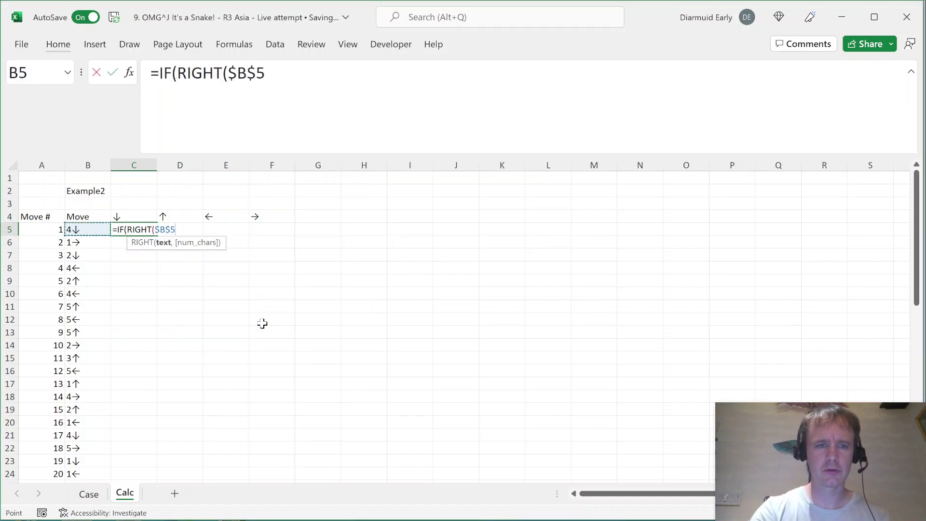
{"action": "type", "text": ")="}
{"action": "key", "text": "Up"}
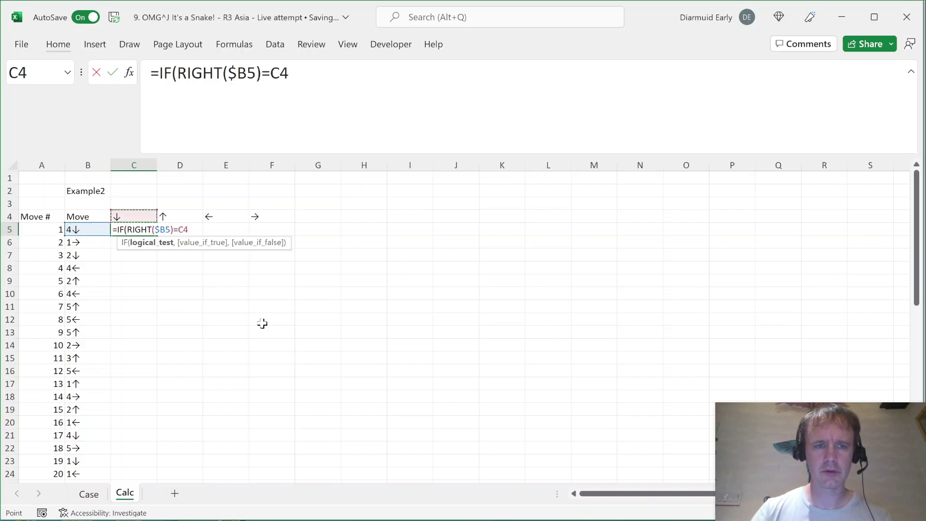
{"action": "key", "text": "F4"}
{"action": "key", "text": "F4"}
{"action": "type", "text": ","}
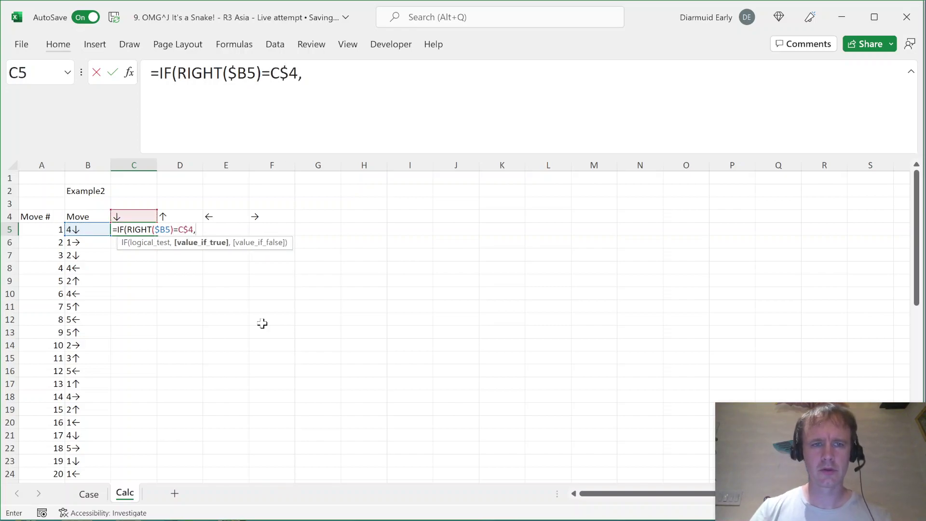
Step: Complete the C5 formula with LEFT($B5,LEN($B5)-1) as the true result and 0 as the false result
{"action": "type", "text": "kef"}
{"action": "key", "text": "Return"}
{"action": "key", "text": "Return"}
{"action": "key", "text": "BackSpace"}
{"action": "key", "text": "BackSpace"}
{"action": "key", "text": "BackSpace"}
{"action": "type", "text": "lef"}
{"action": "key", "text": "Tab"}
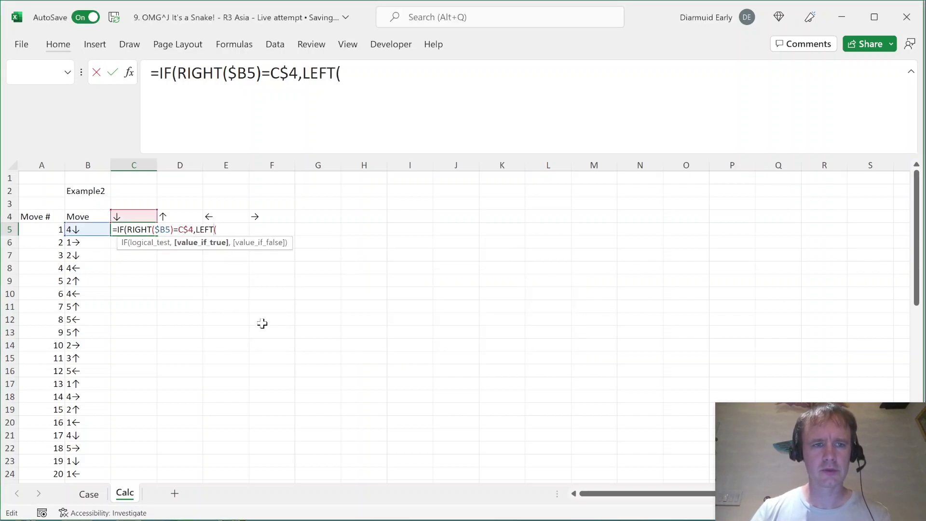
{"action": "key", "text": "F2"}
{"action": "key", "text": "Left"}
{"action": "key", "text": "F4"}
{"action": "key", "text": "F4"}
{"action": "key", "text": "F4"}
{"action": "type", "text": ",len"}
{"action": "key", "text": "Tab"}
{"action": "key", "text": "Left"}
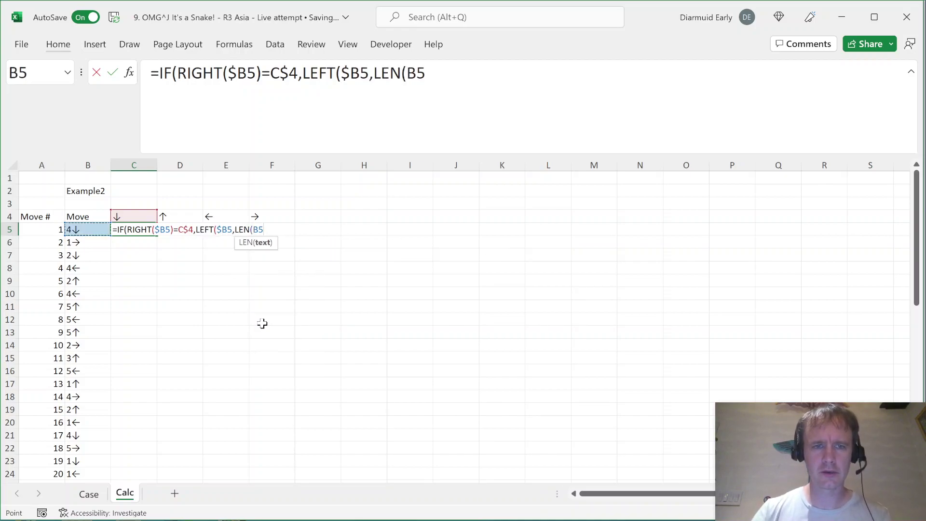
{"action": "key", "text": "F4"}
{"action": "key", "text": "F4"}
{"action": "key", "text": "F4"}
{"action": "type", "text": ")-1"}
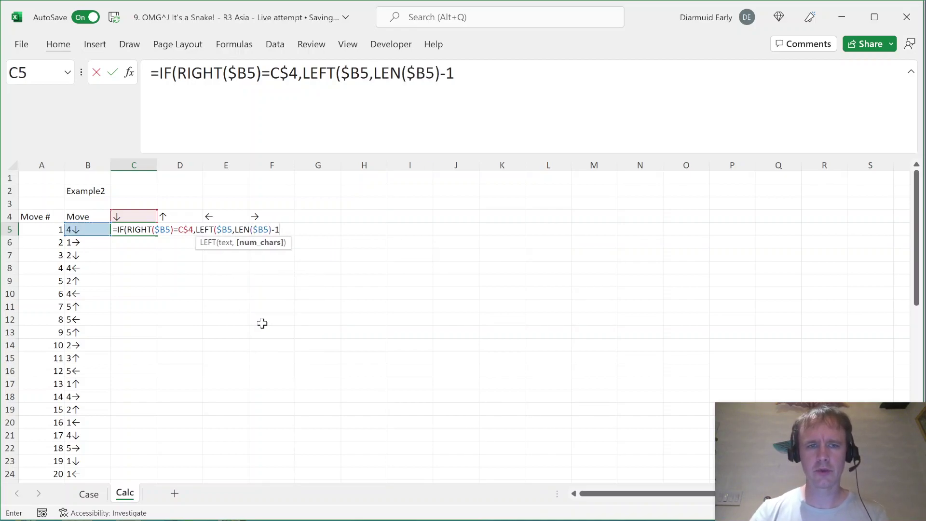
{"action": "type", "text": "),0)"}
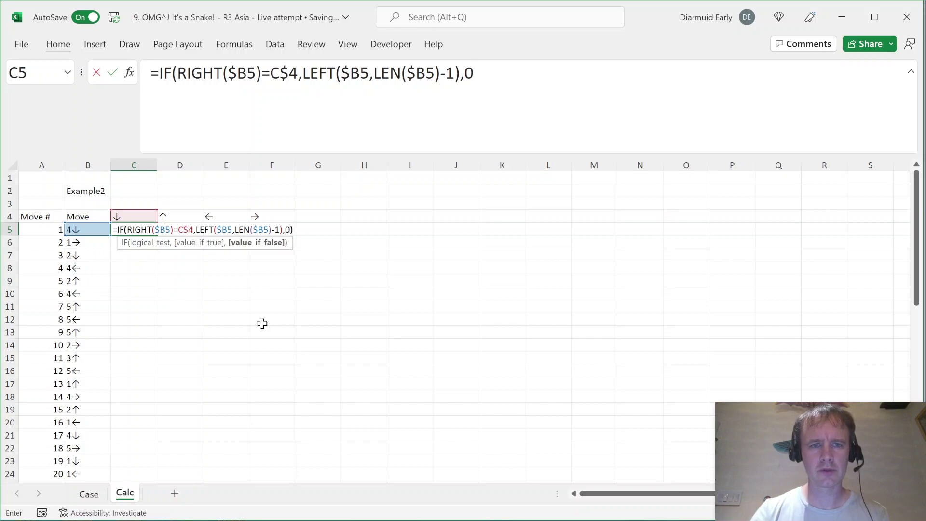
{"action": "key", "text": "ctrl+Return"}
Step: Fill the C5 formula across to F5 for the other three arrow directions
{"action": "key", "text": "shift+Right"}
{"action": "key", "text": "shift+Right"}
{"action": "key", "text": "shift+Right"}
{"action": "key", "text": "ctrl+r"}
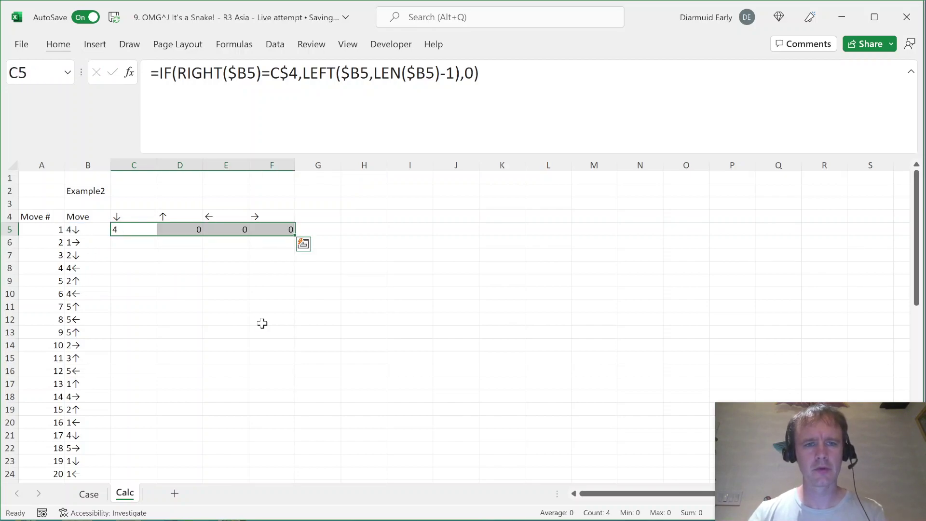
Step: Fill the C5:F5 direction formulas down to the last move in row 54
{"action": "key", "text": "Left"}
{"action": "key", "text": "ctrl+Down"}
{"action": "key", "text": "Right"}
{"action": "key", "text": "ctrl+shift+Up"}
{"action": "key", "text": "shift+Right"}
{"action": "key", "text": "shift+Right"}
{"action": "key", "text": "shift+Right"}
{"action": "key", "text": "ctrl+d"}
{"action": "key", "text": "ctrl+Up"}
{"action": "key", "text": "ctrl+Up"}
{"action": "key", "text": "Down"}
{"action": "key", "text": "Down"}
{"action": "key", "text": "Down"}
{"action": "key", "text": "Down"}
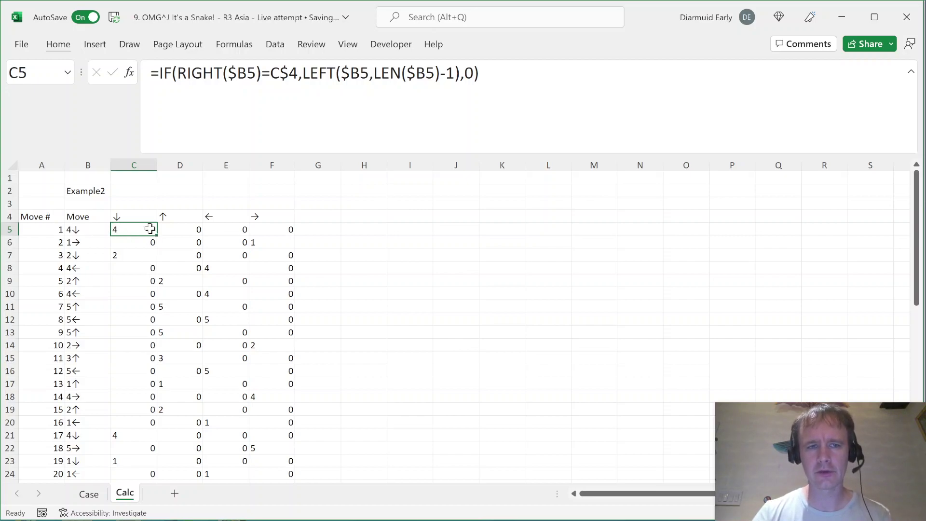
Step: Multiply the LEFT result by 1 in the formulas across C5:F54 so the distances become numbers
{"action": "key", "text": "ctrl+shift+End"}
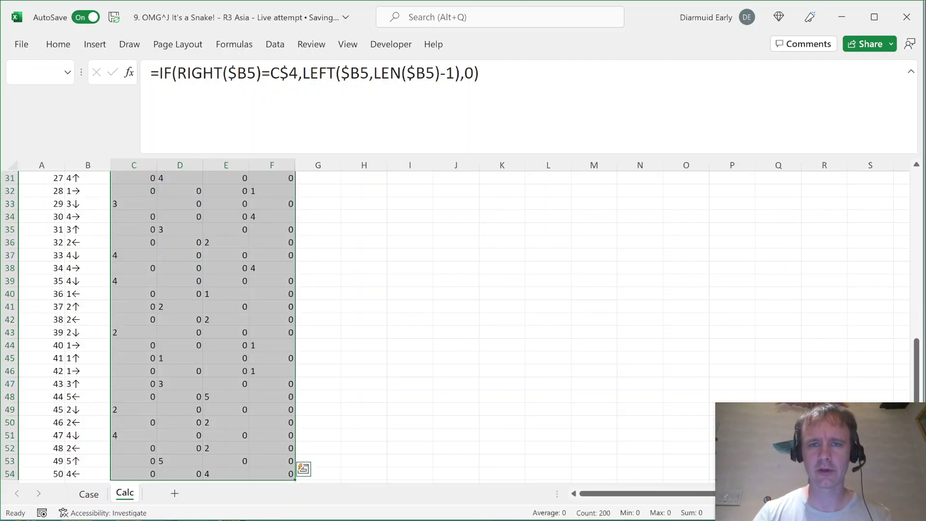
{"action": "left_click", "coordinate": [459, 87]}
{"action": "type", "text": "*1"}
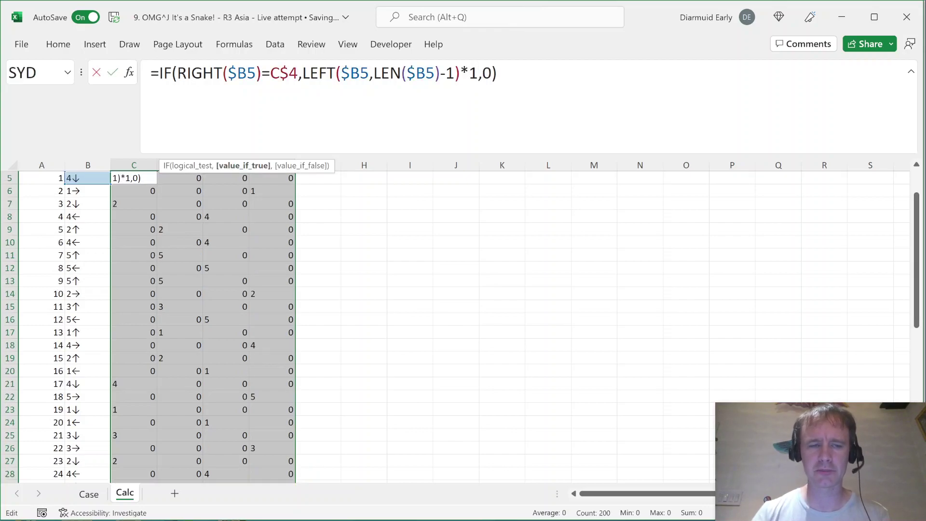
{"action": "key", "text": "ctrl+Return"}
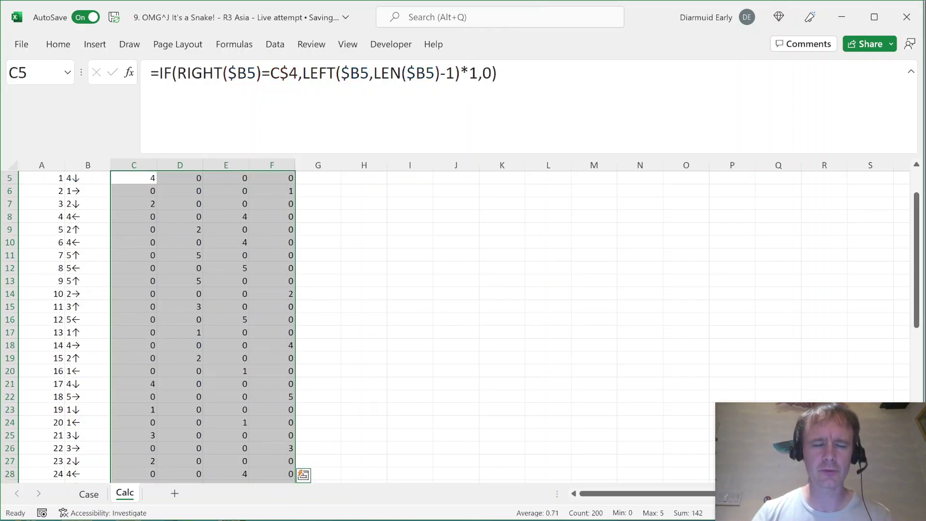
Step: Insert a blank row between the headers and the first move
{"action": "key", "text": "Up"}
{"action": "key", "text": "Up"}
{"action": "key", "text": "Up"}
{"action": "left_click", "coordinate": [225, 203]}
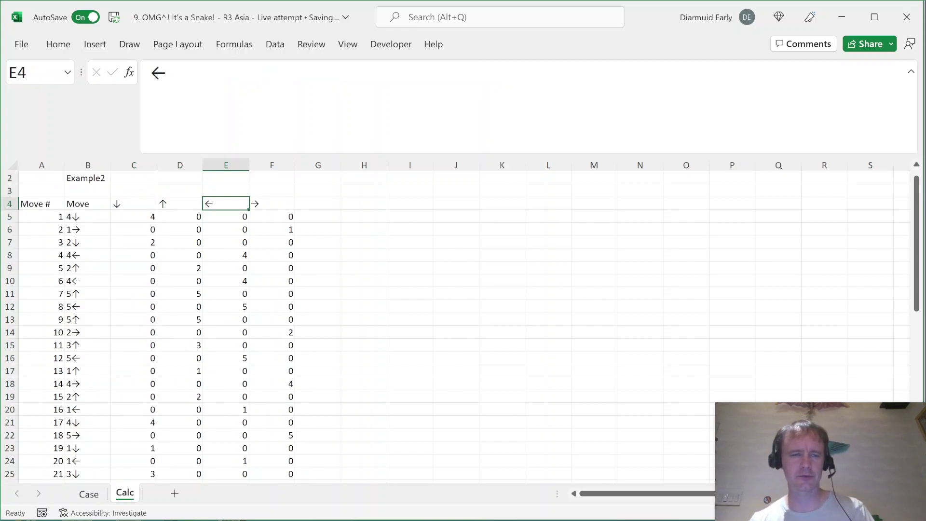
{"action": "key", "text": "Down"}
{"action": "key", "text": "Left"}
{"action": "key", "text": "Left"}
{"action": "key", "text": "Left"}
{"action": "key", "text": "Down"}
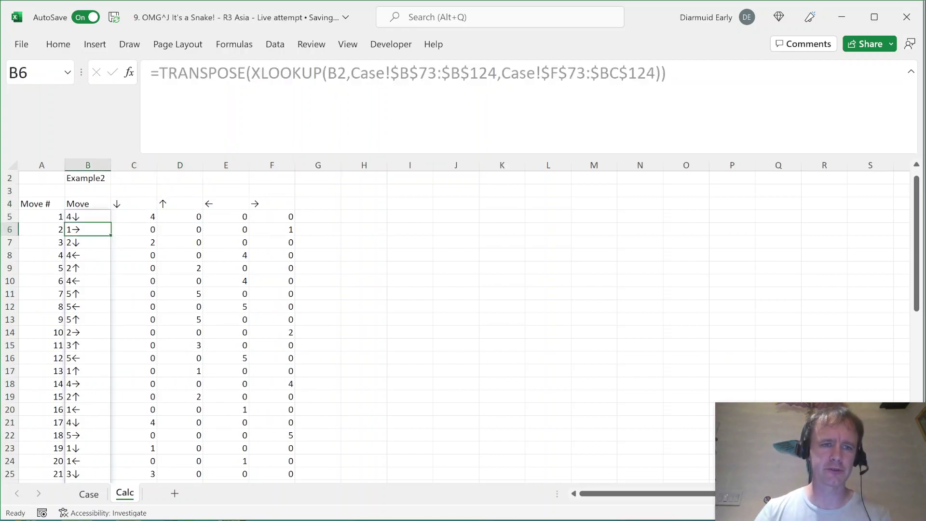
{"action": "key", "text": "Left"}
{"action": "key", "text": "Up"}
{"action": "key", "text": "alt+i"}
{"action": "key", "text": "r"}
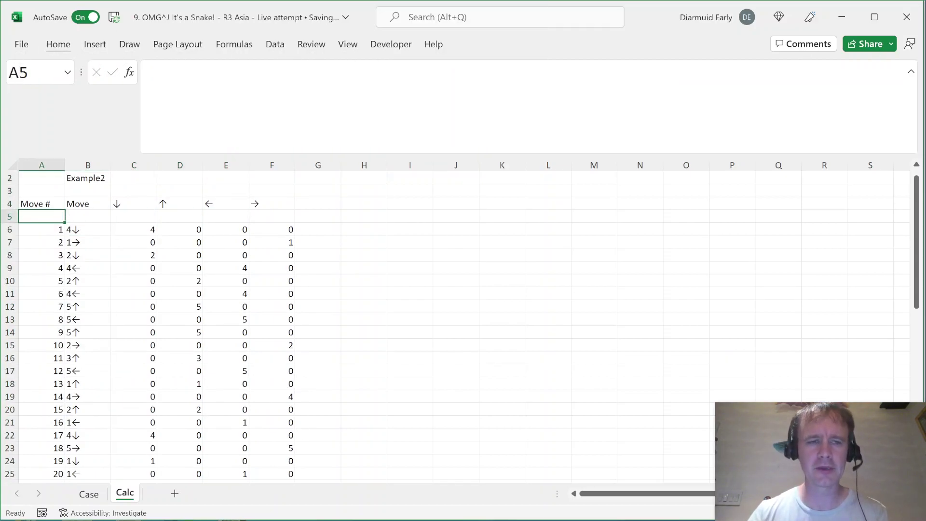
Step: Add the headers R in G4 and D in H4 for the snake's position
{"action": "key", "text": "Right"}
{"action": "key", "text": "Right"}
{"action": "key", "text": "Right"}
{"action": "key", "text": "Right"}
{"action": "key", "text": "Right"}
{"action": "key", "text": "Right"}
{"action": "key", "text": "Up"}
{"action": "type", "text": "R"}
{"action": "key", "text": "Tab"}
{"action": "type", "text": "D"}
{"action": "key", "text": "Return"}
Step: Enter a starting position of 1 in both G5 and H5 and apply the Input cell style
{"action": "key", "text": "shift+Right"}
{"action": "type", "text": "1"}
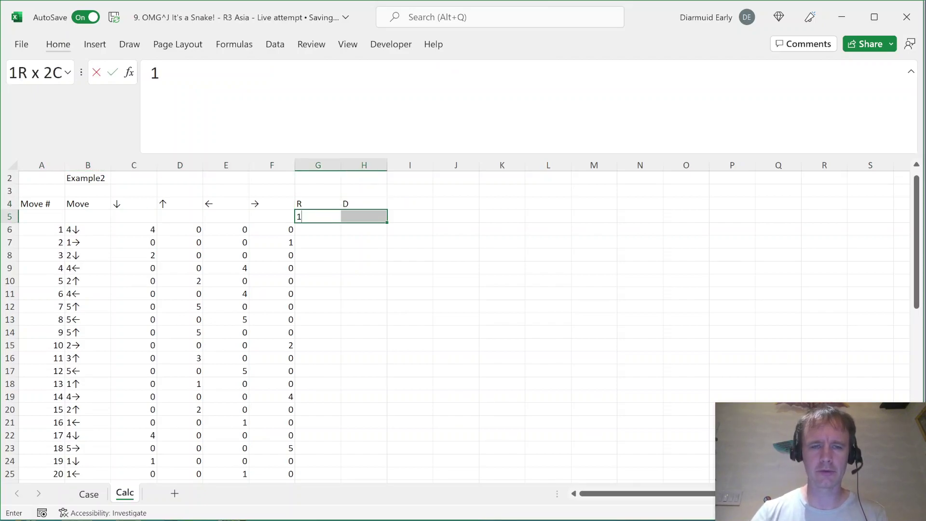
{"action": "key", "text": "ctrl+Return"}
{"action": "key", "text": "alt+h"}
{"action": "key", "text": "j"}
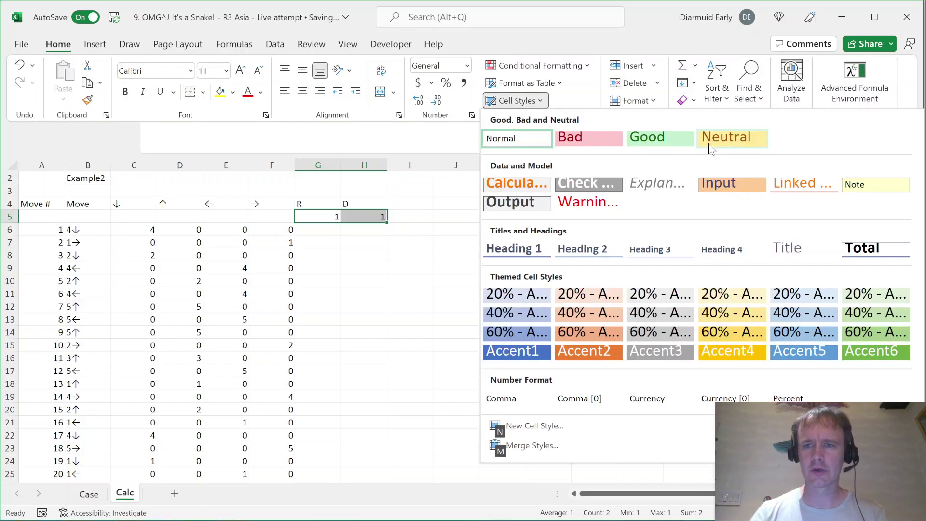
{"action": "left_click", "coordinate": [719, 184]}
Step: Enter the running horizontal position in G6 as =G5+F6-E6
{"action": "left_click", "coordinate": [322, 241]}
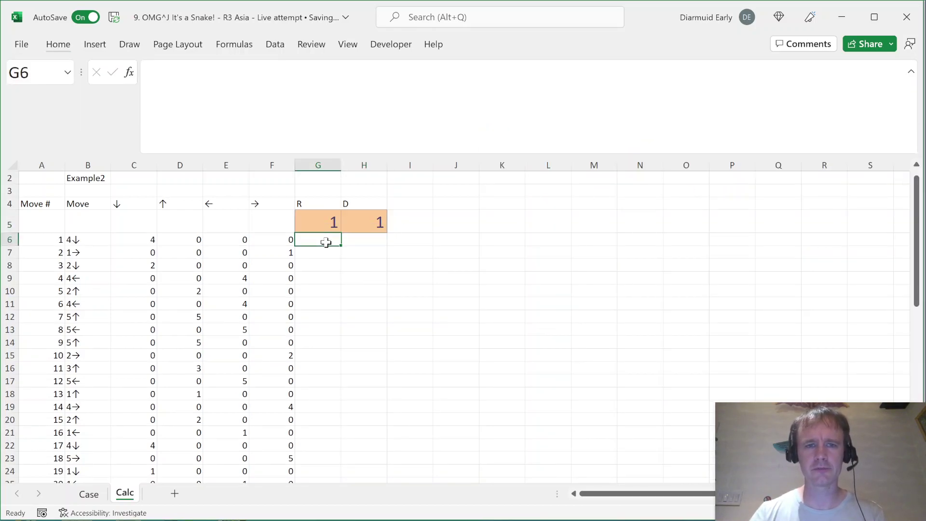
{"action": "type", "text": "="}
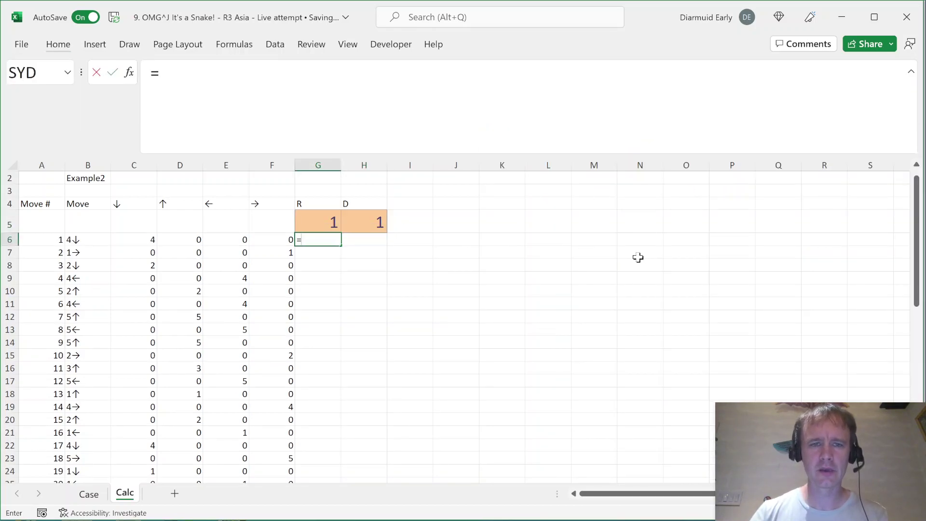
{"action": "key", "text": "Up"}
{"action": "type", "text": "+"}
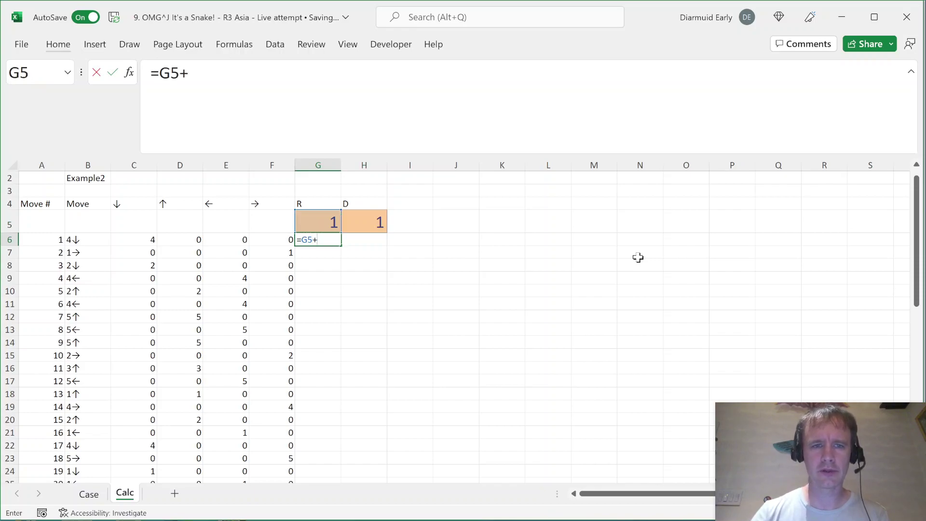
{"action": "key", "text": "Left"}
{"action": "type", "text": "-"}
{"action": "key", "text": "Left"}
{"action": "key", "text": "Left"}
{"action": "key", "text": "ctrl+Return"}
Step: Enter the running vertical position in H6 as =H5+C6-D6
{"action": "key", "text": "Up"}
{"action": "key", "text": "Right"}
{"action": "key", "text": "Down"}
{"action": "type", "text": "="}
{"action": "key", "text": "Up"}
{"action": "type", "text": "+"}
{"action": "key", "text": "Left"}
{"action": "key", "text": "Left"}
{"action": "type", "text": "-"}
{"action": "key", "text": "Left"}
{"action": "key", "text": "Left"}
{"action": "key", "text": "Left"}
{"action": "key", "text": "Left"}
{"action": "key", "text": "Return"}
Step: Fill the G6:H6 position formulas down to the last move in row 55
{"action": "key", "text": "Left"}
{"action": "key", "text": "Left"}
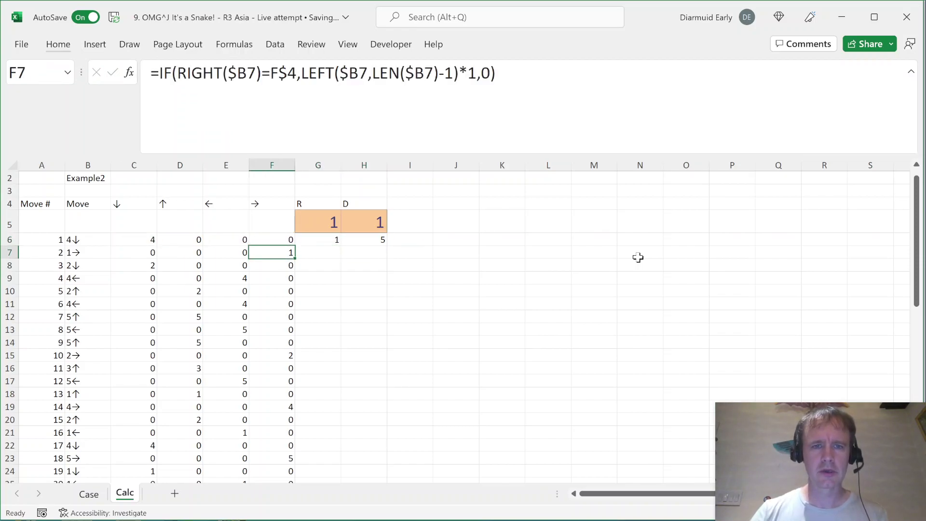
{"action": "key", "text": "ctrl+Down"}
{"action": "key", "text": "Right"}
{"action": "key", "text": "shift+Right"}
{"action": "key", "text": "ctrl+shift+Up"}
{"action": "key", "text": "ctrl+d"}
Step: Examine the move where the position first leaves the grid and check it against the Level 2 example on the Case sheet
{"action": "key", "text": "ctrl+Up"}
{"action": "key", "text": "ctrl+Up"}
{"action": "key", "text": "ctrl+Down"}
{"action": "key", "text": "Down"}
{"action": "key", "text": "Down"}
{"action": "key", "text": "Down"}
{"action": "key", "text": "Down"}
{"action": "key", "text": "Down"}
{"action": "key", "text": "shift+space"}
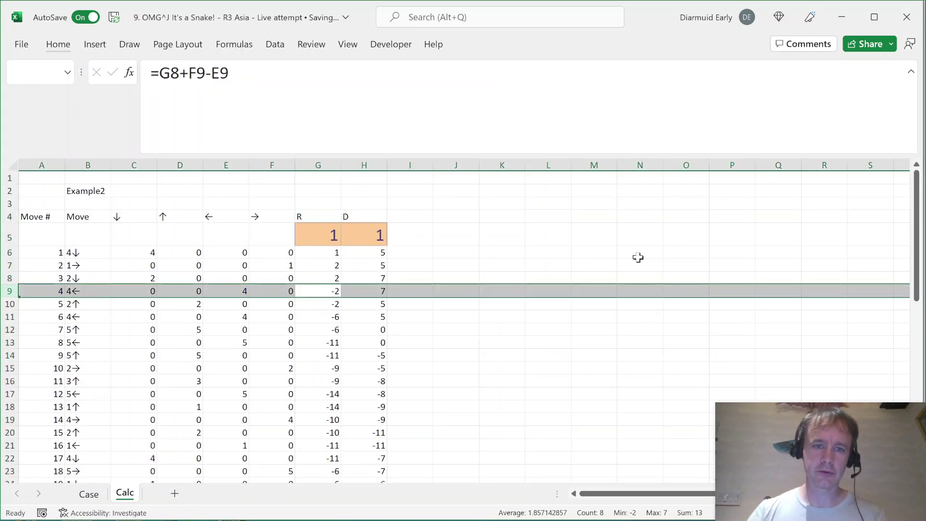
{"action": "key", "text": "ctrl+Page_Up"}
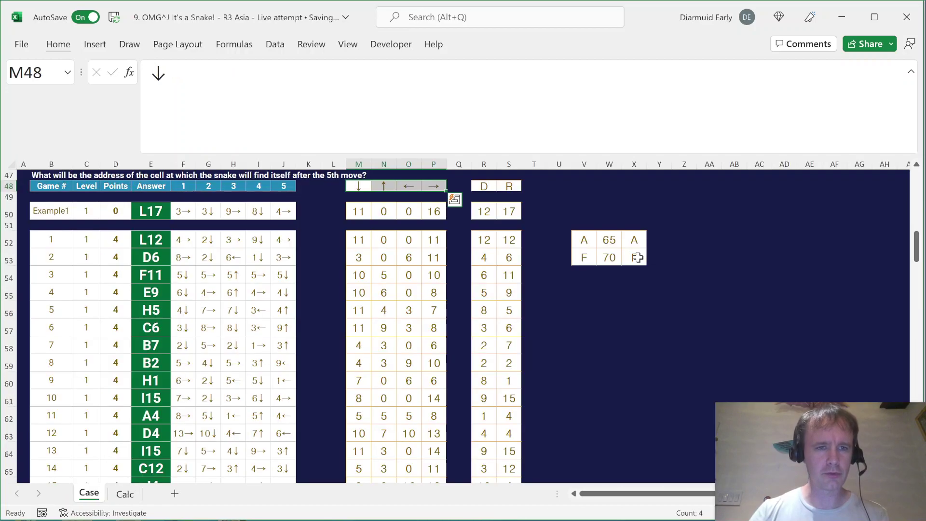
{"action": "key", "text": "Page_Down"}
{"action": "key", "text": "Page_Down"}
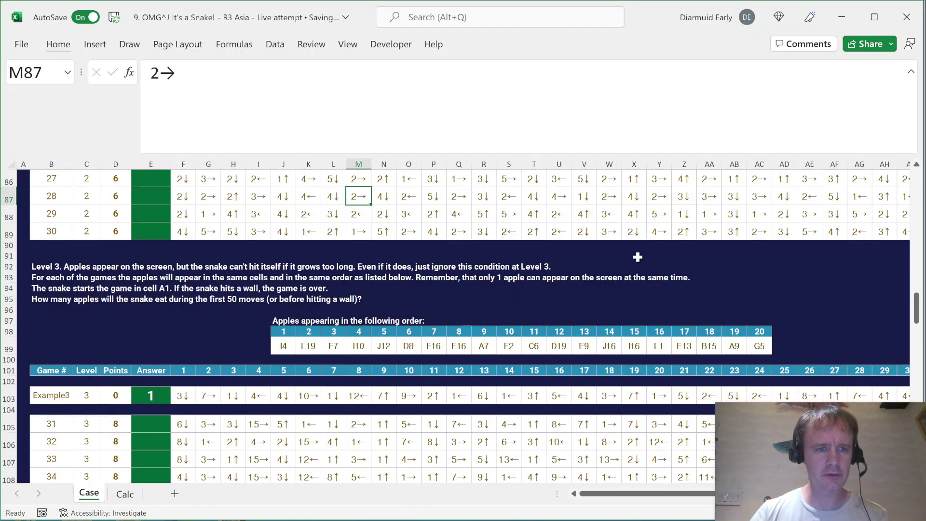
{"action": "key", "text": "Page_Up"}
{"action": "left_click", "coordinate": [153, 257]}
{"action": "key", "text": "ctrl+Page_Down"}
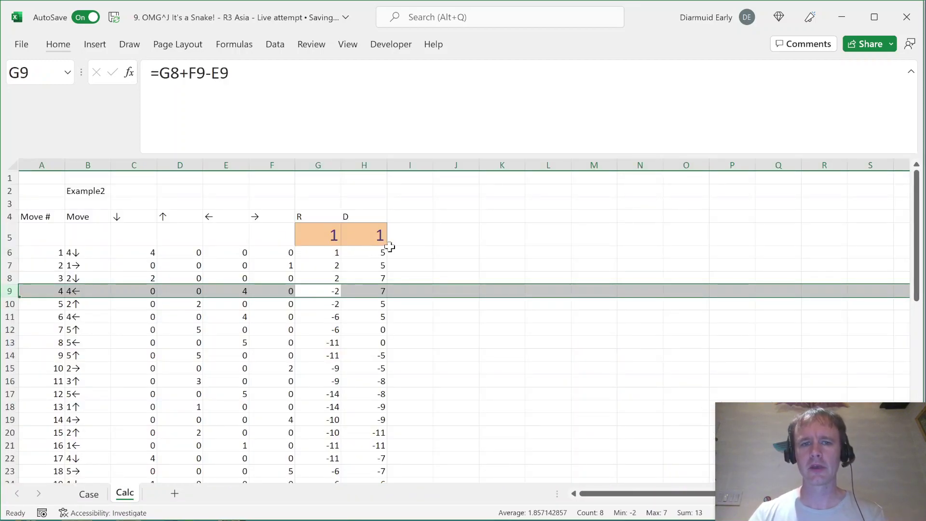
Step: Add the header Wall? in I4 of the Calc sheet
{"action": "left_click", "coordinate": [416, 243]}
{"action": "key", "text": "Up"}
{"action": "type", "text": "Wall?"}
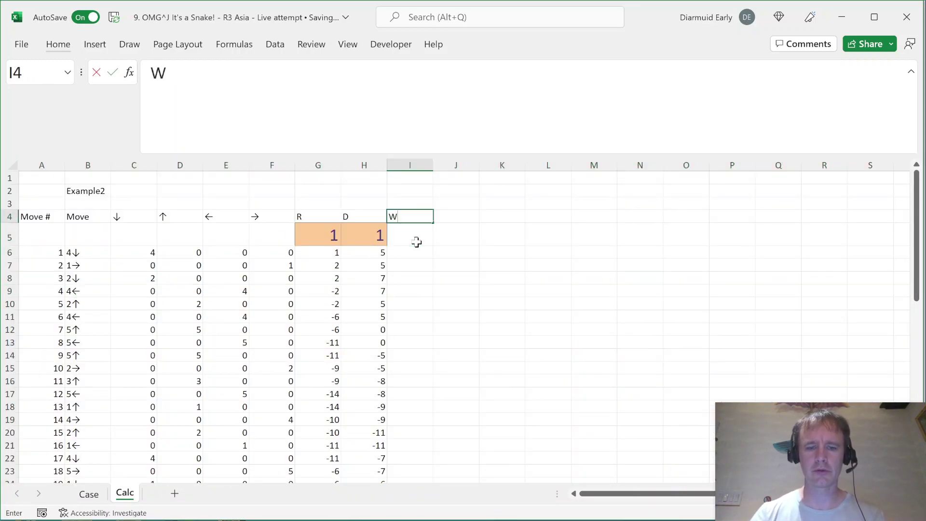
{"action": "key", "text": "Return"}
{"action": "key", "text": "Down"}
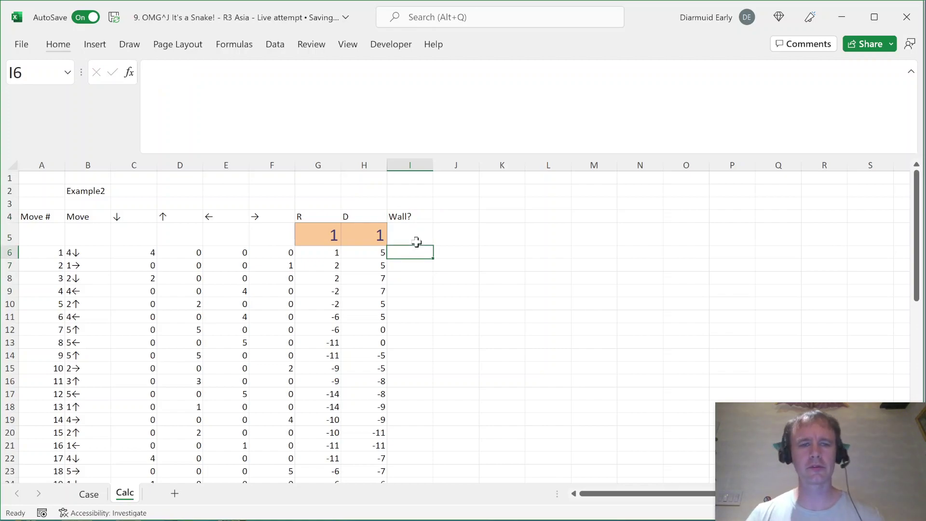
Step: Check the number of rows and columns in the game grid on the Case sheet
{"action": "key", "text": "ctrl+Page_Up"}
{"action": "key", "text": "ctrl+Home"}
{"action": "left_click", "coordinate": [243, 371]}
{"action": "key", "text": "Page_Down"}
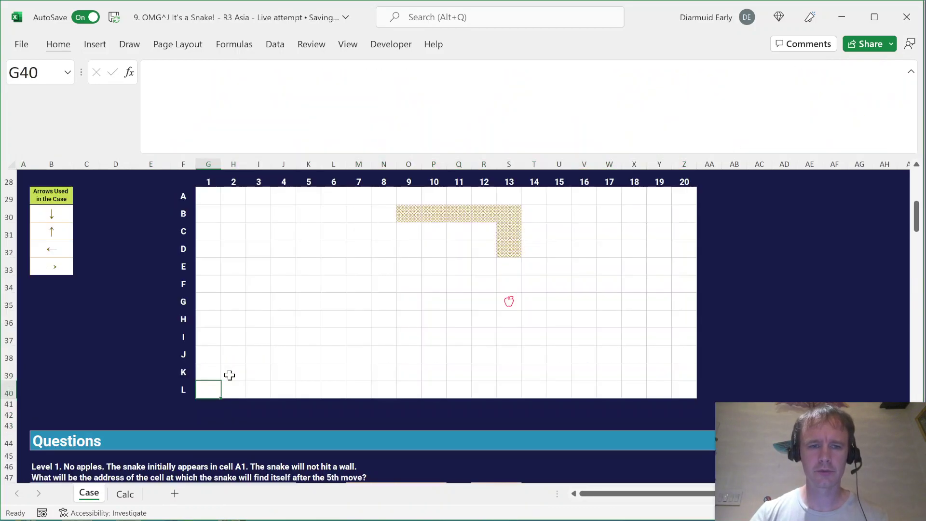
{"action": "left_click", "coordinate": [178, 197]}
{"action": "key", "text": "ctrl+shift+Down"}
{"action": "key", "text": "Up"}
{"action": "key", "text": "Right"}
{"action": "key", "text": "ctrl+shift+Right"}
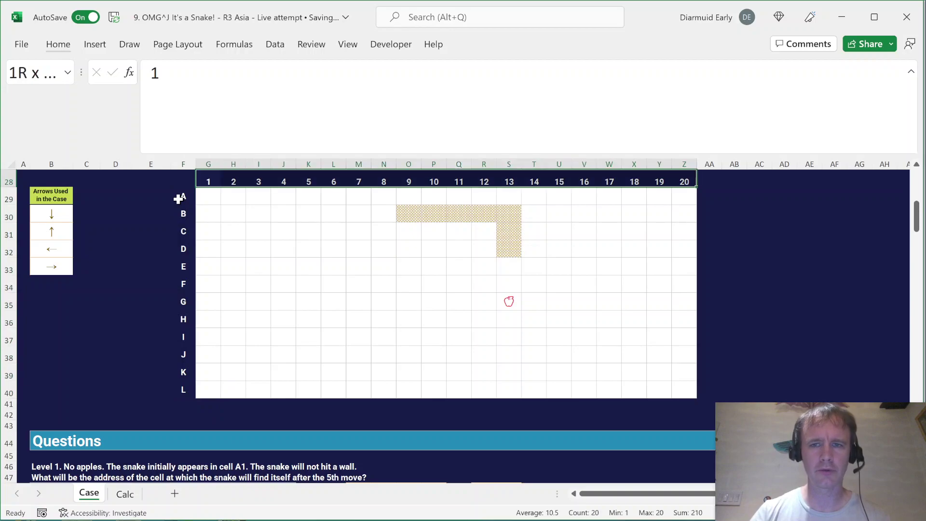
Step: Start an OR formula in I6 of the Calc sheet with MIN(G6:H6)<=0 as its first test
{"action": "key", "text": "ctrl+Page_Down"}
{"action": "type", "text": "=o"}
{"action": "key", "text": "Tab"}
{"action": "type", "text": "min"}
{"action": "key", "text": "Tab"}
{"action": "key", "text": "Left"}
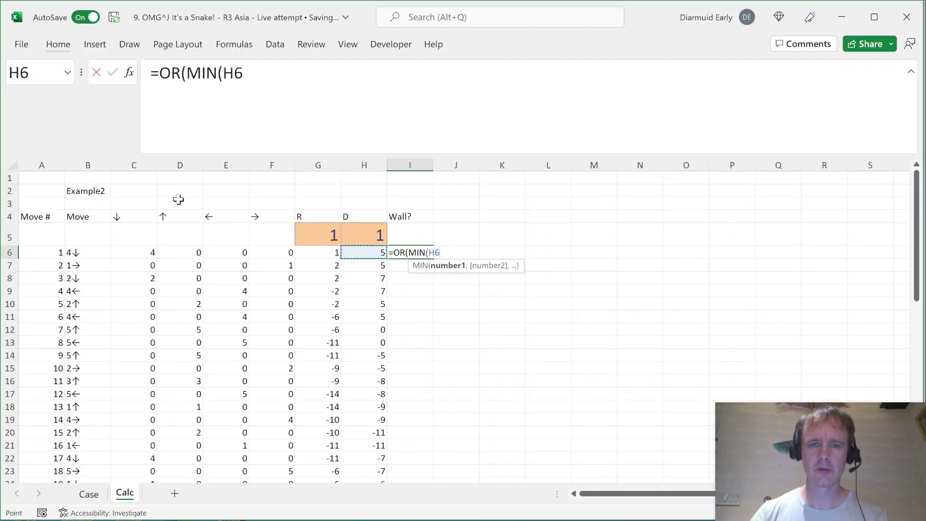
{"action": "key", "text": "shift+Left"}
{"action": "type", "text": ")"}
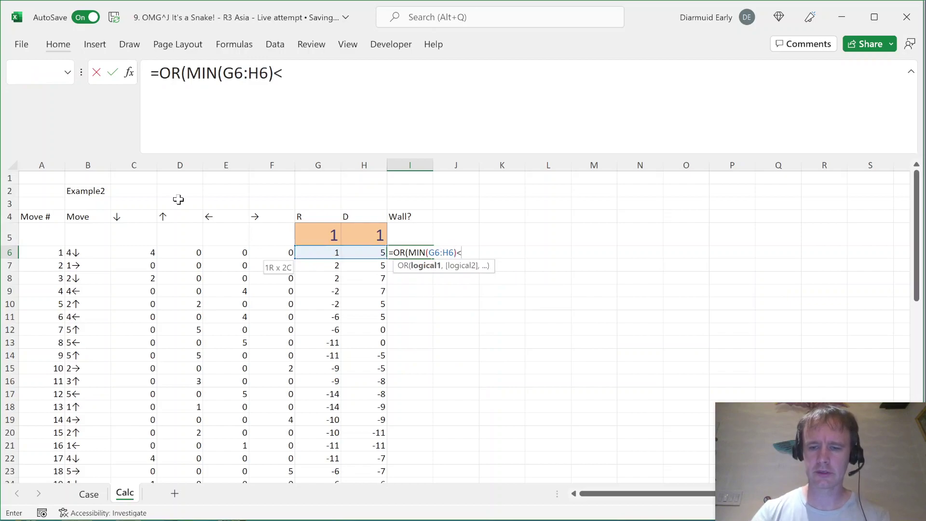
{"action": "type", "text": "<=0,"}
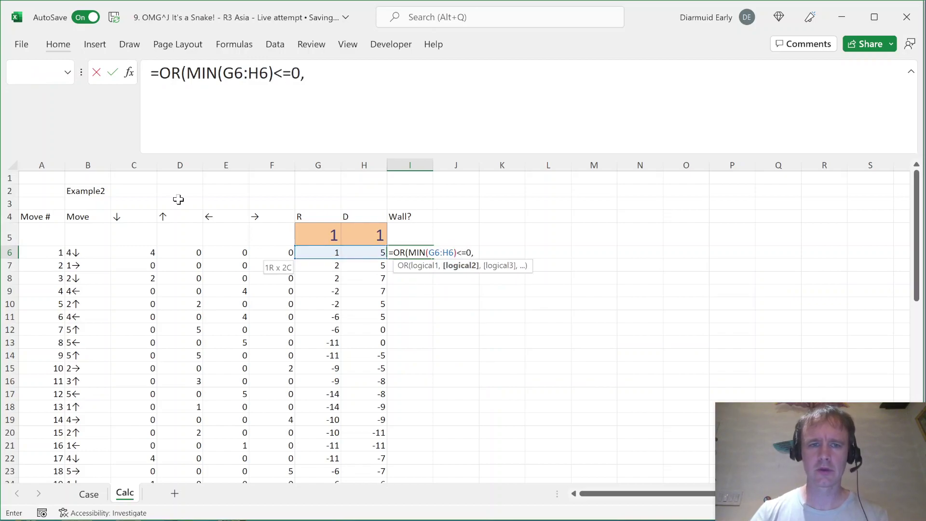
Step: Complete the I6 OR formula with the tests H6>12 and G6>20
{"action": "key", "text": "Left"}
{"action": "type", "text": ">12,"}
{"action": "key", "text": "Left"}
{"action": "key", "text": "Left"}
{"action": "type", "text": ">20)"}
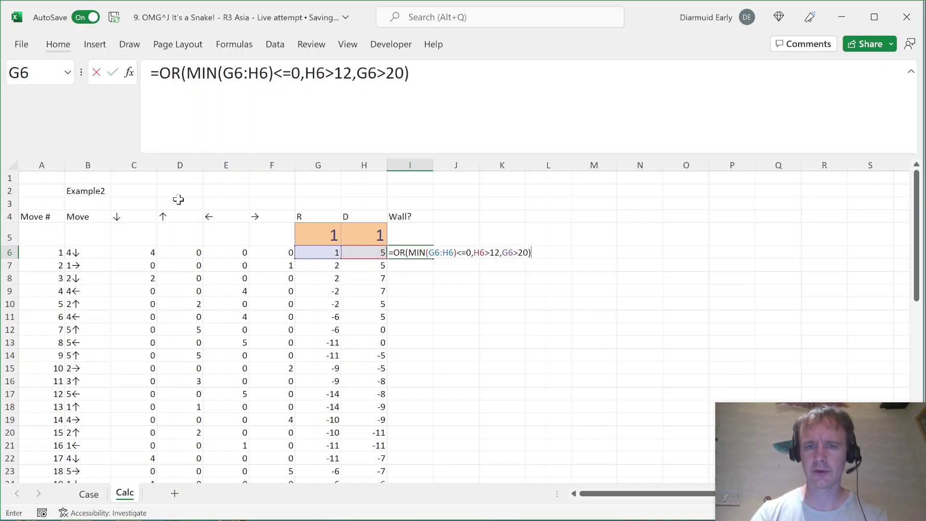
{"action": "key", "text": "Return"}
Step: Fill the Wall? formula from I6 down to the last move in row 55
{"action": "key", "text": "Up"}
{"action": "key", "text": "shift+Down"}
{"action": "key", "text": "shift+Down"}
{"action": "key", "text": "shift+Down"}
{"action": "key", "text": "shift+Down"}
{"action": "key", "text": "shift+Down"}
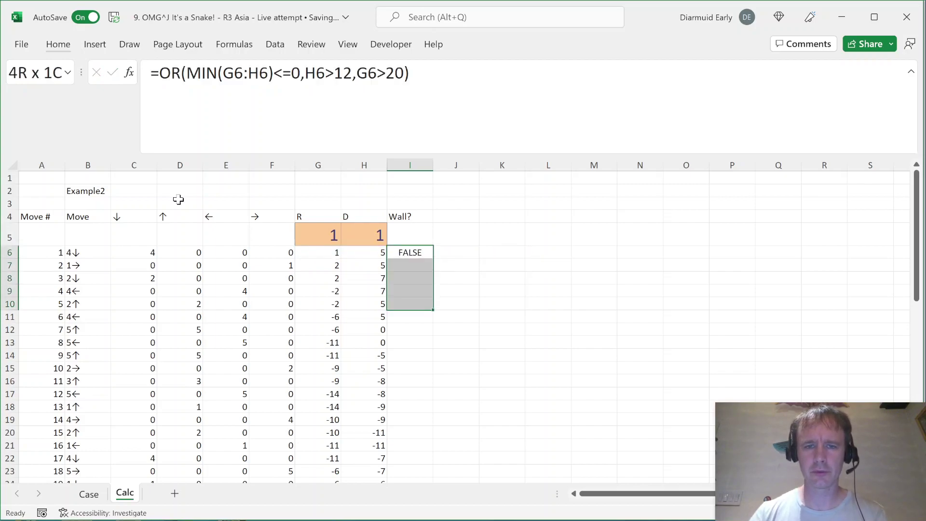
{"action": "key", "text": "ctrl+d"}
{"action": "key", "text": "Left"}
{"action": "key", "text": "ctrl+Down"}
{"action": "key", "text": "Right"}
{"action": "key", "text": "ctrl+shift+Up"}
{"action": "key", "text": "ctrl+d"}
{"action": "key", "text": "Return"}
Step: Review the Wall? results from the first move to the last
{"action": "key", "text": "ctrl+Up"}
{"action": "key", "text": "ctrl+Up"}
{"action": "key", "text": "ctrl+Up"}
{"action": "key", "text": "ctrl+Down"}
{"action": "key", "text": "ctrl+Down"}
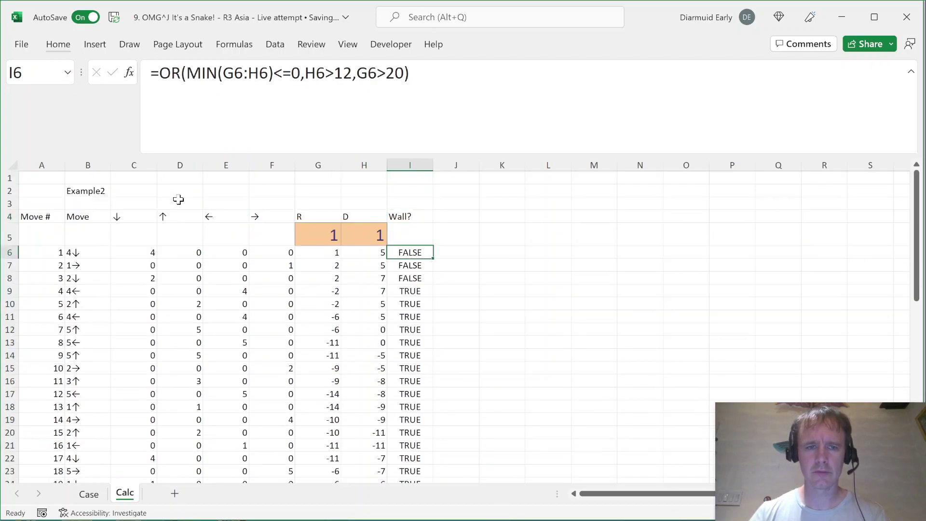
{"action": "key", "text": "ctrl+Down"}
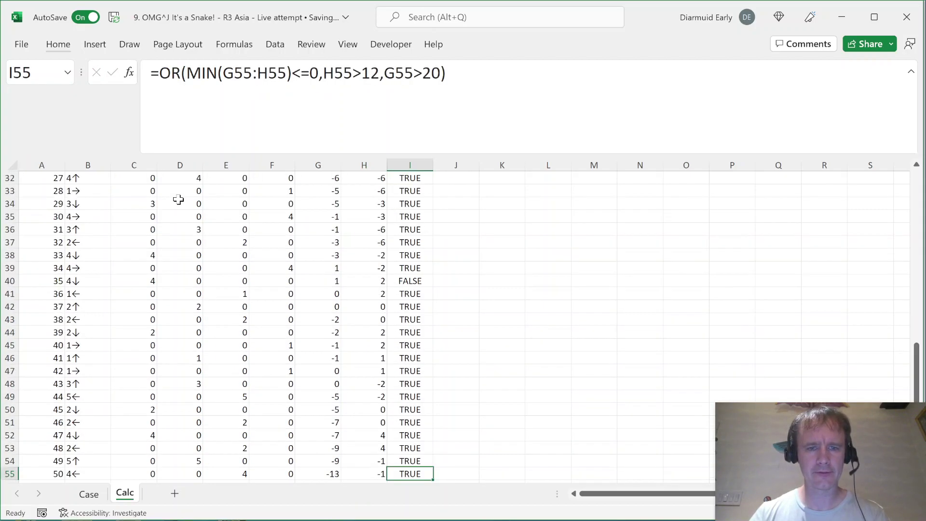
{"action": "key", "text": "ctrl+Up"}
{"action": "key", "text": "ctrl+Up"}
{"action": "key", "text": "ctrl+Up"}
{"action": "key", "text": "ctrl+Down"}
Step: Label cell L3 as First wall
{"action": "key", "text": "Right"}
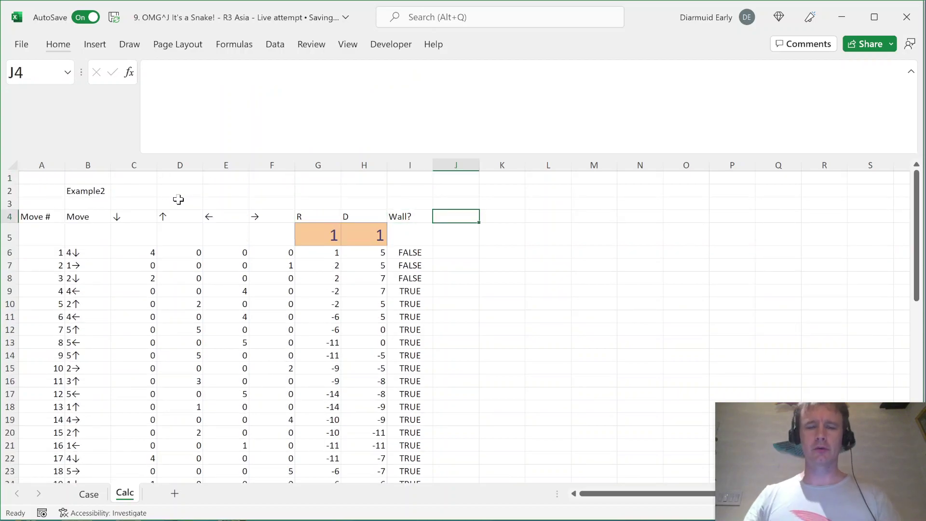
{"action": "key", "text": "Right"}
{"action": "key", "text": "Right"}
{"action": "key", "text": "Up"}
{"action": "key", "text": "Right"}
{"action": "key", "text": "Down"}
{"action": "key", "text": "Left"}
{"action": "key", "text": "Up"}
{"action": "type", "text": "Firs"}
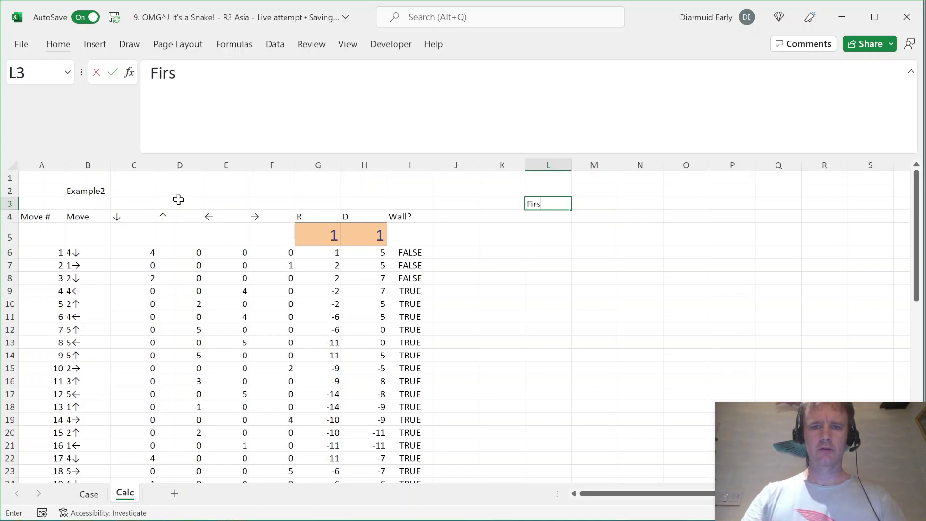
{"action": "type", "text": "t wall"}
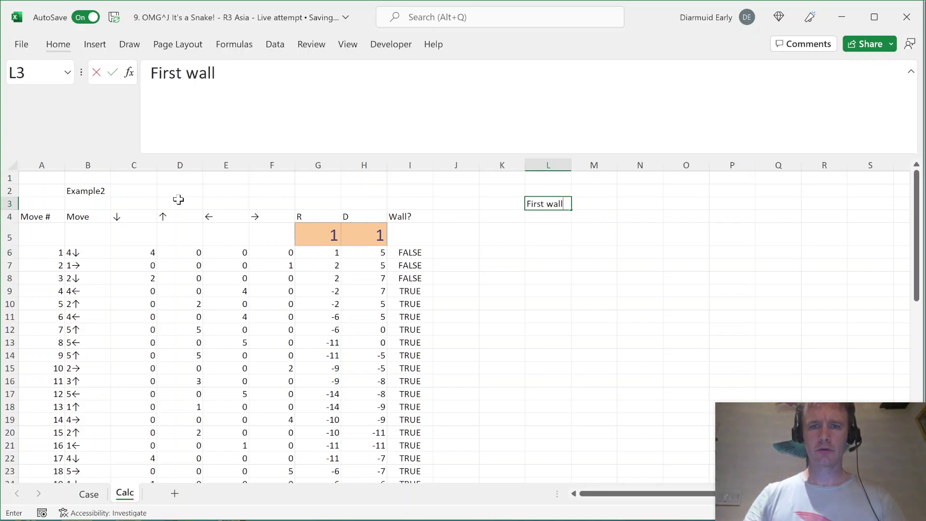
Step: Start a MINIFS formula in M3 beside First wall, using the move numbers A6# as the minimum range
{"action": "key", "text": "Tab"}
{"action": "type", "text": "=m"}
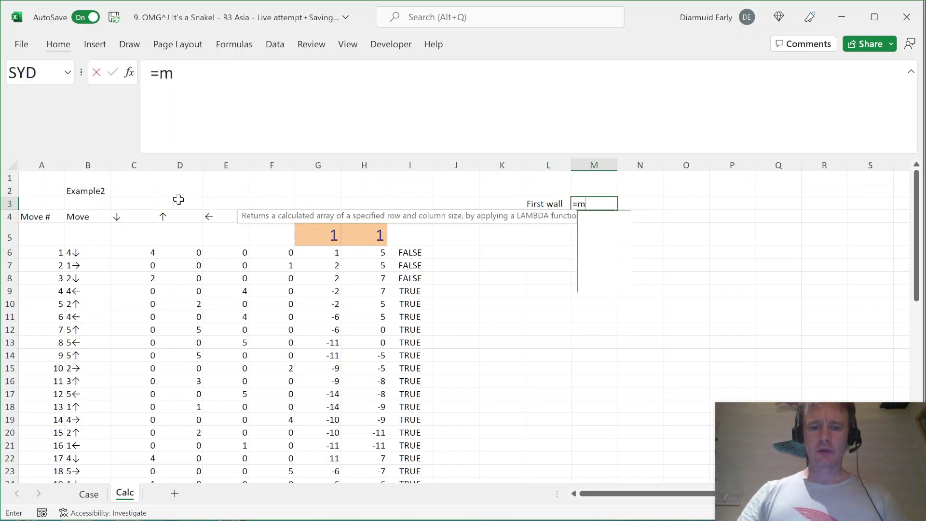
{"action": "type", "text": "ini"}
{"action": "key", "text": "Tab"}
{"action": "key", "text": "Down"}
{"action": "key", "text": "Left"}
{"action": "key", "text": "Left"}
{"action": "key", "text": "Left"}
{"action": "key", "text": "Down"}
{"action": "key", "text": "Down"}
{"action": "key", "text": "ctrl+Left"}
{"action": "key", "text": "ctrl+Left"}
{"action": "key", "text": "ctrl+shift+Down"}
{"action": "type", "text": ","}
Step: Complete the M3 MINIFS formula with the criteria range I6:I55 and the criterion TRUE
{"action": "key", "text": "Down"}
{"action": "key", "text": "Left"}
{"action": "key", "text": "Left"}
{"action": "key", "text": "Left"}
{"action": "key", "text": "Left"}
{"action": "key", "text": "Down"}
{"action": "key", "text": "Down"}
{"action": "key", "text": "Down"}
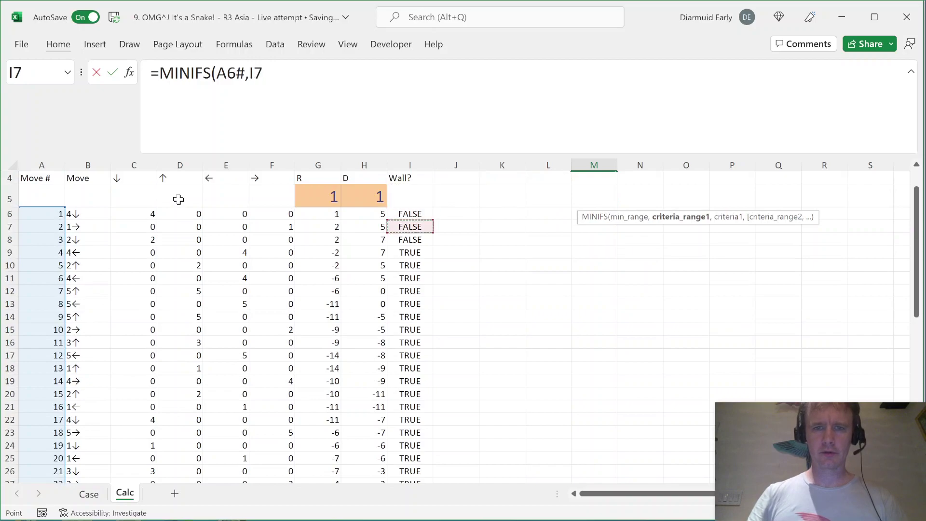
{"action": "key", "text": "Up"}
{"action": "key", "text": "ctrl+shift+Down"}
{"action": "type", "text": ",true)"}
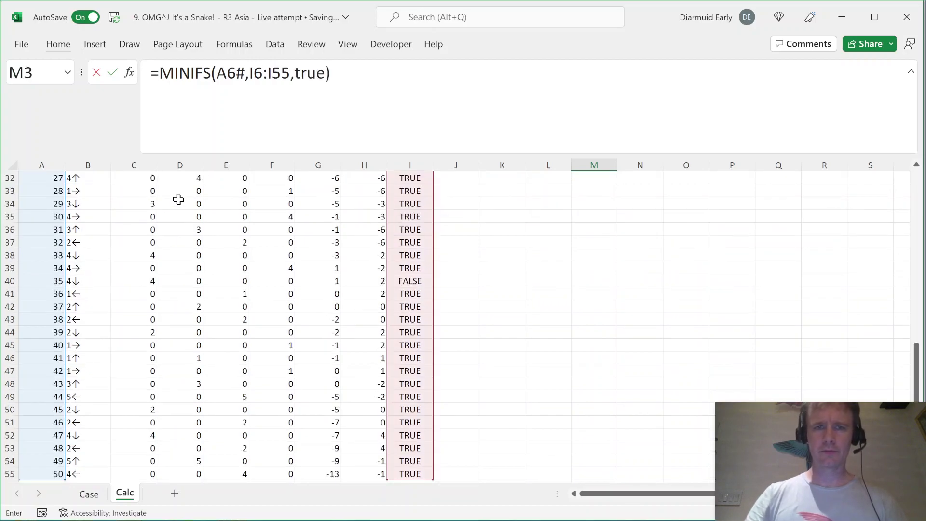
{"action": "key", "text": "shift+Tab"}
Step: Compare the game selector on the Calc sheet with the Level 2 game numbers on the Case sheet
{"action": "key", "text": "Up"}
{"action": "key", "text": "Up"}
{"action": "key", "text": "Right"}
{"action": "key", "text": "Down"}
{"action": "key", "text": "Down"}
{"action": "key", "text": "Left"}
{"action": "key", "text": "Down"}
{"action": "key", "text": "Down"}
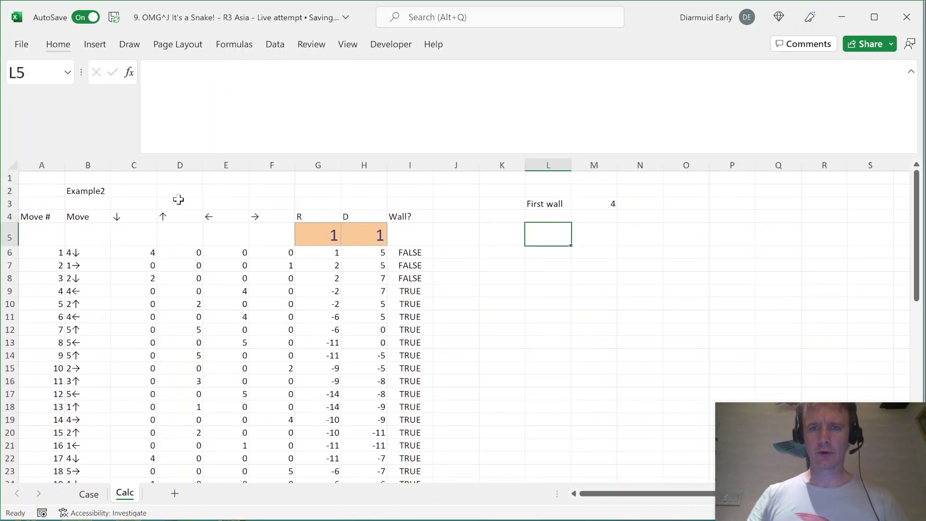
{"action": "key", "text": "Right"}
{"action": "key", "text": "ctrl+Page_Up"}
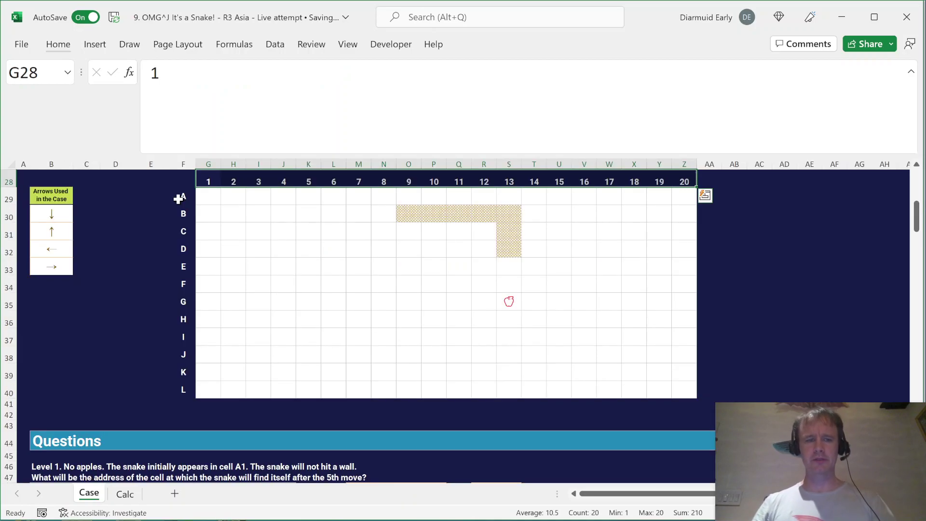
{"action": "key", "text": "ctrl+Down"}
{"action": "key", "text": "ctrl+Down"}
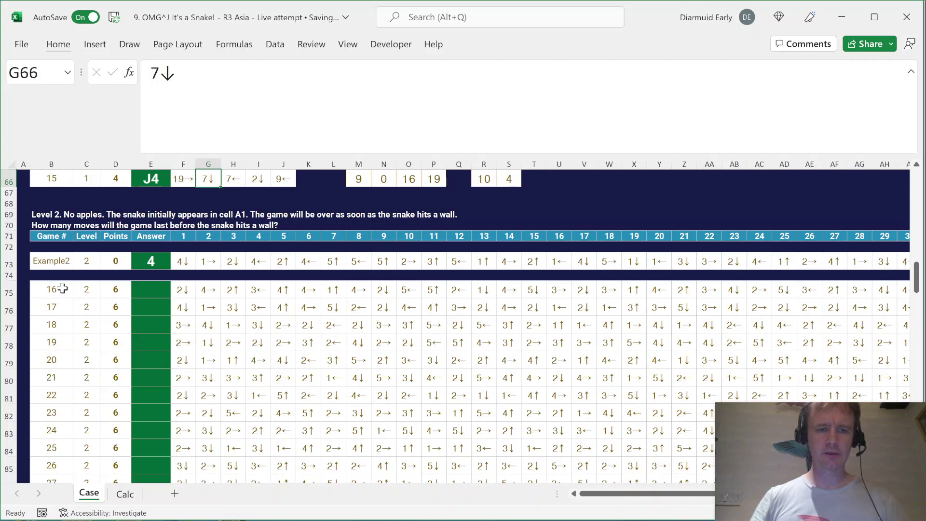
{"action": "key", "text": "ctrl+Page_Down"}
{"action": "left_click", "coordinate": [92, 190]}
{"action": "key", "text": "ctrl+Page_Up"}
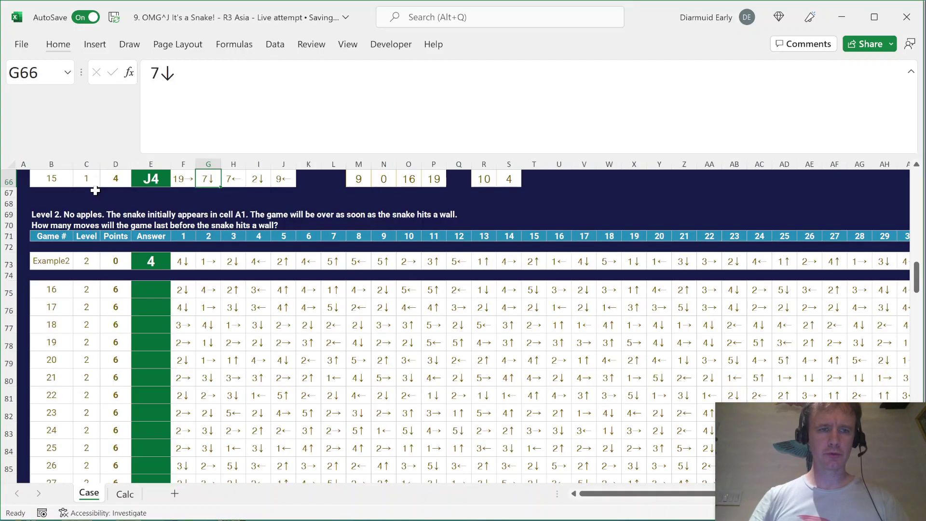
{"action": "left_click", "coordinate": [47, 292]}
{"action": "key", "text": "Down"}
{"action": "key", "text": "Down"}
{"action": "key", "text": "Down"}
{"action": "key", "text": "Down"}
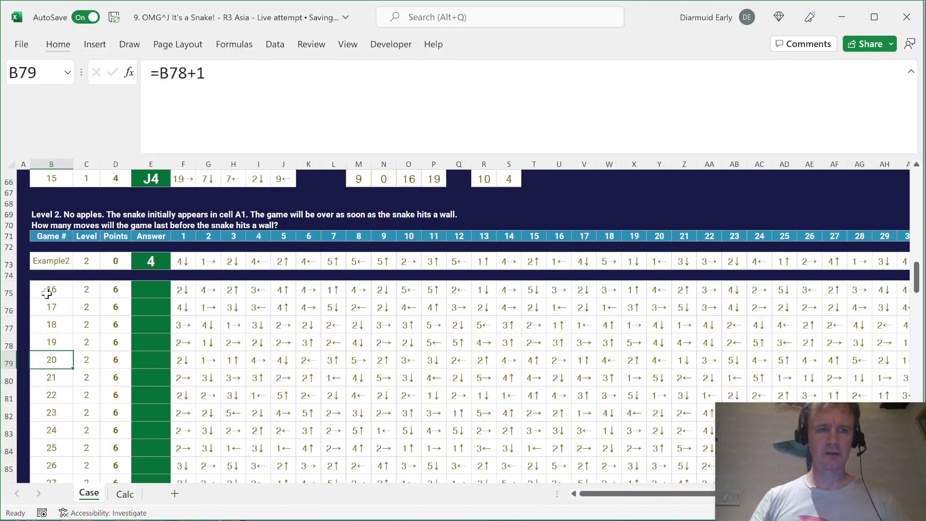
{"action": "key", "text": "ctrl+Page_Down"}
{"action": "key", "text": "Right"}
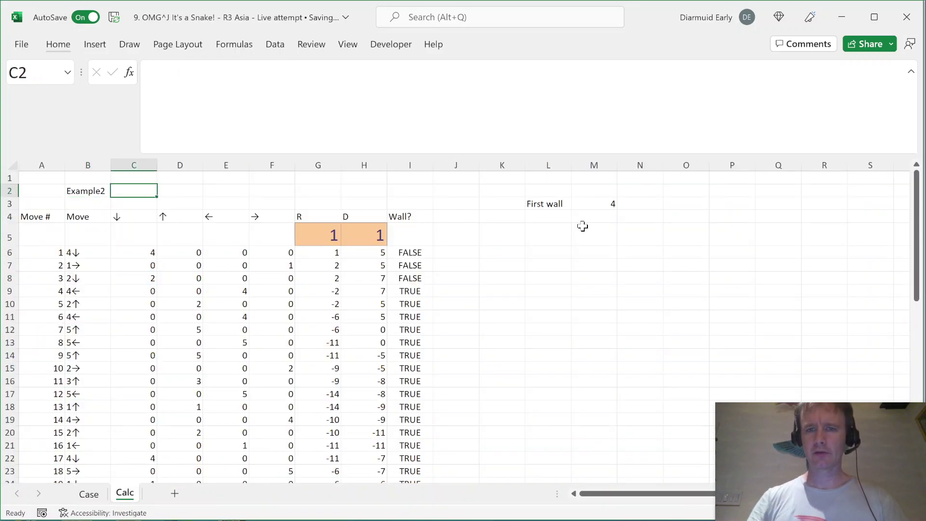
Step: Check the last Level 2 game number on Case and list games 16 to 30 from Calc L5 with =SEQUENCE(15,,16)
{"action": "left_click", "coordinate": [550, 235]}
{"action": "key", "text": "ctrl+Page_Up"}
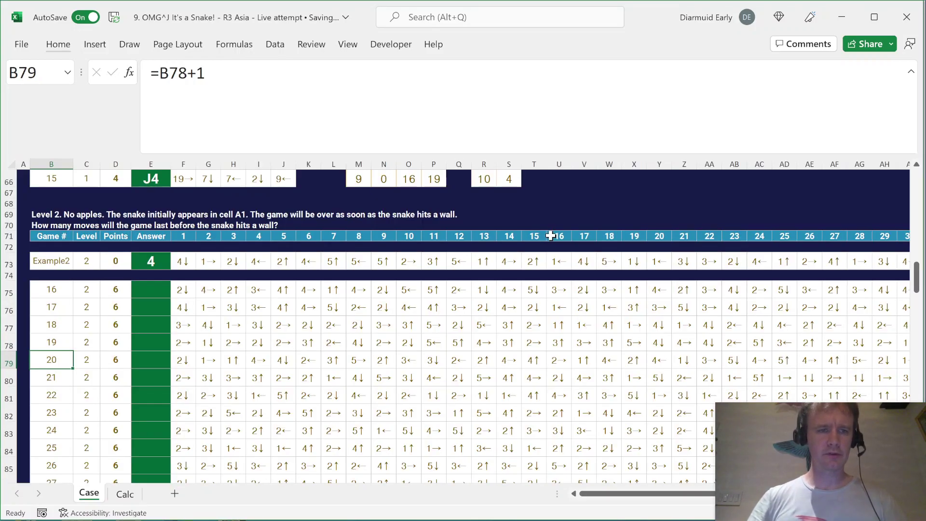
{"action": "key", "text": "ctrl+Down"}
{"action": "key", "text": "ctrl+Page_Down"}
{"action": "type", "text": "=seq"}
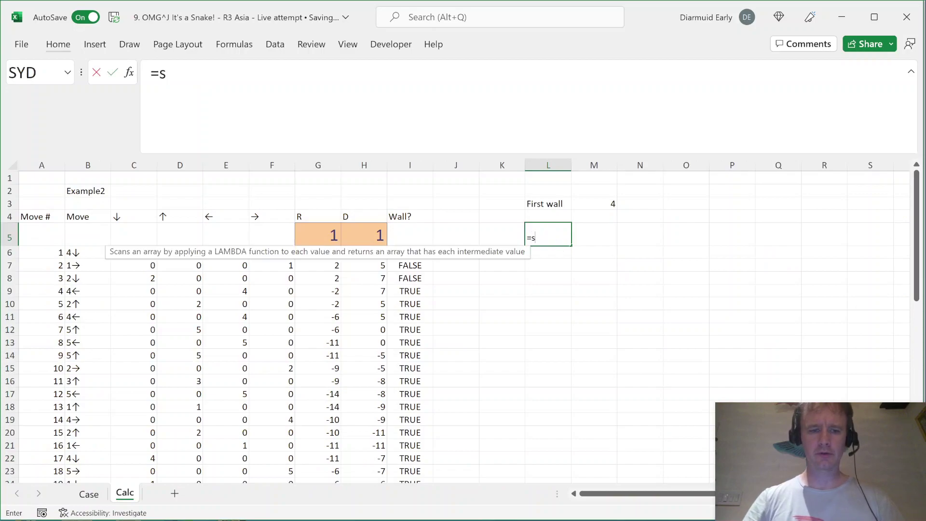
{"action": "key", "text": "Tab"}
{"action": "type", "text": "15,,16)"}
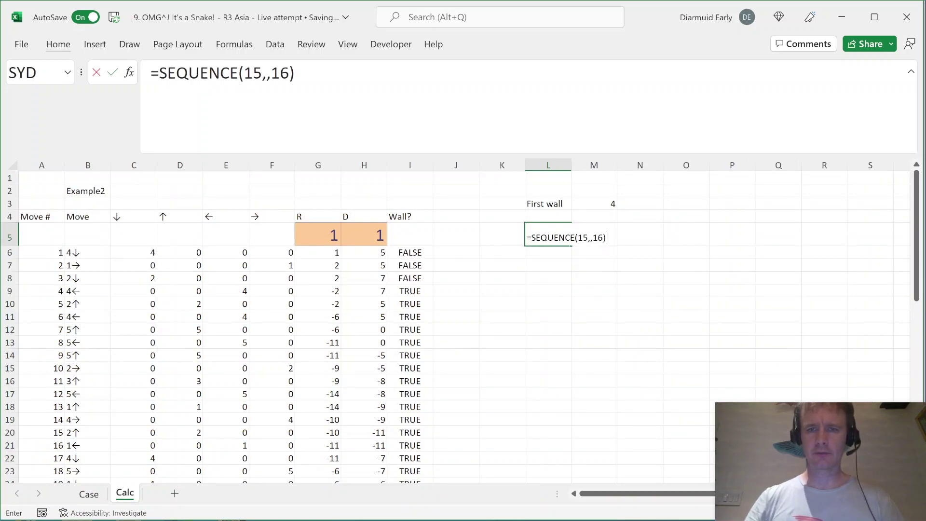
{"action": "key", "text": "Return"}
Step: Move the game number sequence down one row so it starts in L6
{"action": "key", "text": "Up"}
{"action": "key", "text": "Up"}
{"action": "key", "text": "Right"}
{"action": "left_click", "coordinate": [550, 236]}
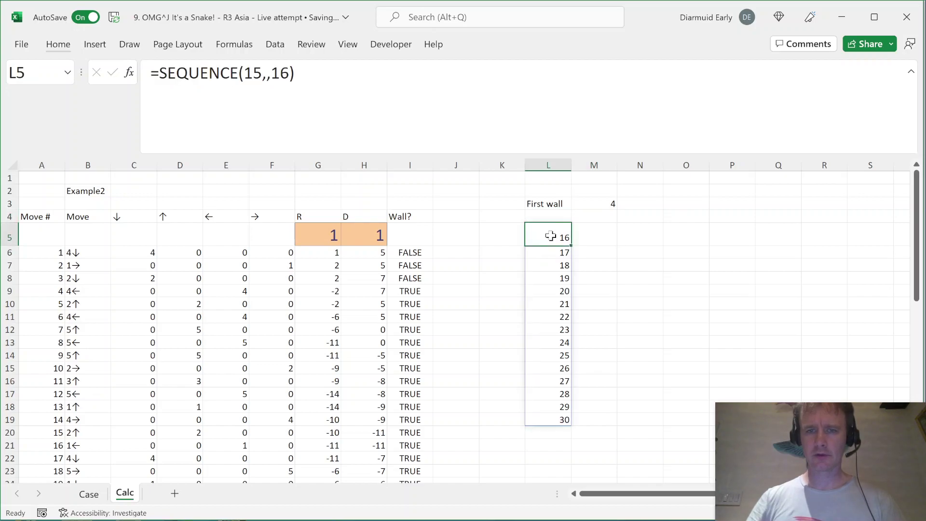
{"action": "left_click_drag", "start_coordinate": [550, 236], "coordinate": [548, 248]}
Step: Link M5 to the First wall result in M3 as the data table's output header
{"action": "key", "text": "Up"}
{"action": "key", "text": "Right"}
{"action": "type", "text": "="}
{"action": "key", "text": "Up"}
{"action": "key", "text": "Up"}
{"action": "key", "text": "Return"}
Step: Create a data table over L5:M20 with B2 as the column input cell
{"action": "key", "text": "Up"}
{"action": "key", "text": "Left"}
{"action": "key", "text": "ctrl+shift+Down"}
{"action": "key", "text": "ctrl+shift+Down"}
{"action": "key", "text": "shift+Right"}
{"action": "key", "text": "alt+d"}
{"action": "key", "text": "t"}
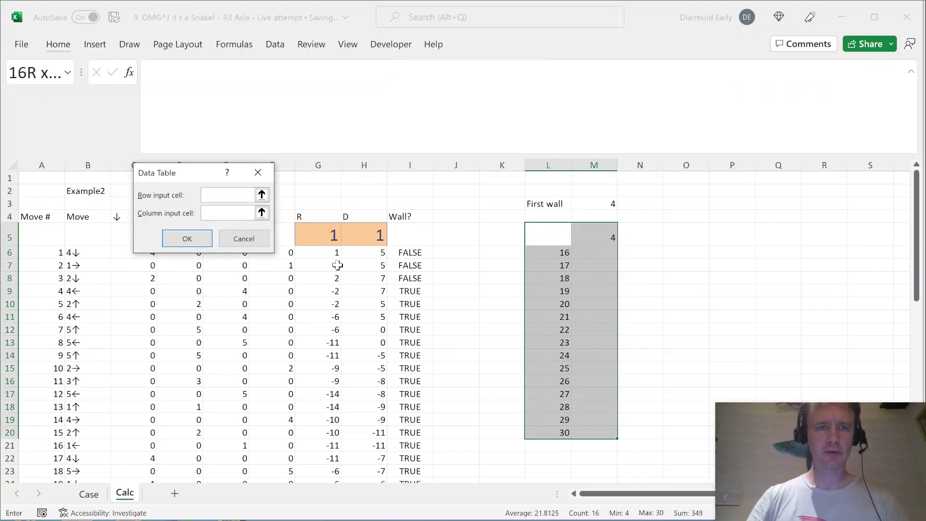
{"action": "left_click", "coordinate": [92, 193]}
{"action": "key", "text": "Return"}
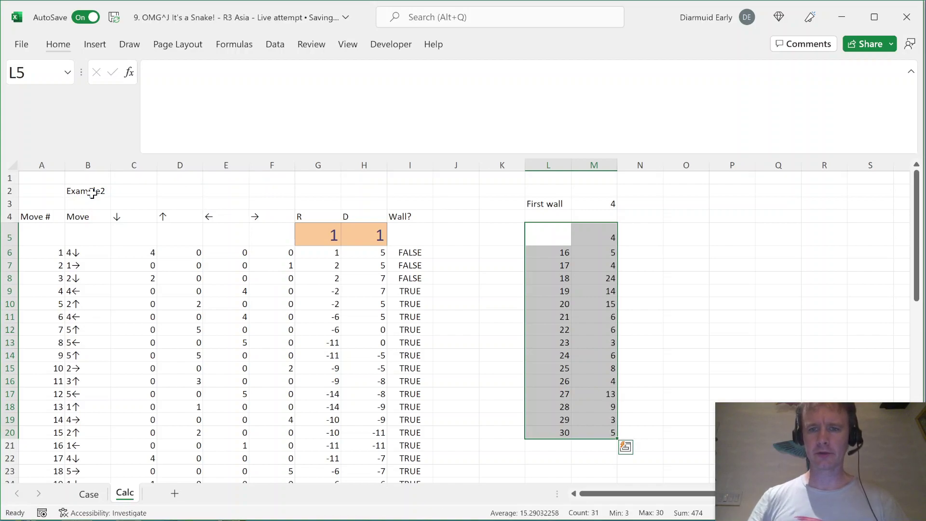
Step: Copy the data table results M6:M20 and paste them as links into the Level 2 answers starting at Case E75
{"action": "key", "text": "Right"}
{"action": "key", "text": "Down"}
{"action": "key", "text": "ctrl+shift+Down"}
{"action": "key", "text": "ctrl+c"}
{"action": "key", "text": "ctrl+Page_Up"}
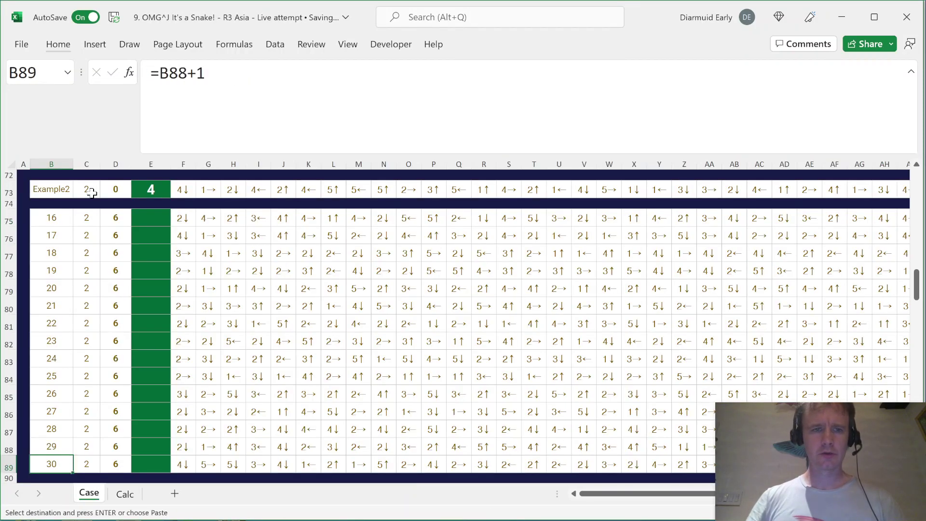
{"action": "left_click", "coordinate": [154, 231]}
{"action": "left_click", "coordinate": [153, 224]}
{"action": "key", "text": "ctrl+v"}
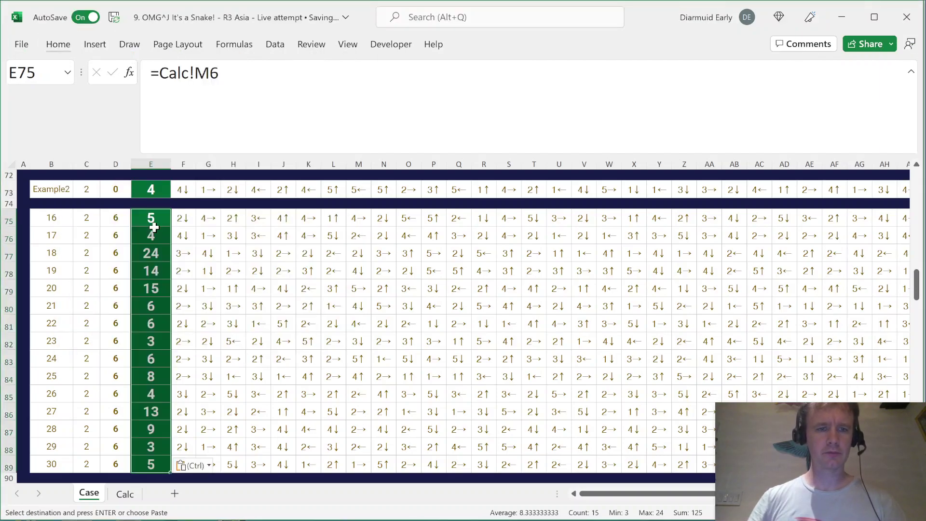
Step: Examine the Level 3 rules, apple order and games below the Level 2 answers on the Case sheet
{"action": "key", "text": "ctrl+Down"}
{"action": "key", "text": "ctrl+Up"}
{"action": "key", "text": "ctrl+Up"}
{"action": "key", "text": "ctrl+Page_Down"}
{"action": "key", "text": "ctrl+Page_Up"}
{"action": "key", "text": "Left"}
{"action": "key", "text": "ctrl+Down"}
{"action": "key", "text": "ctrl+Down"}
{"action": "key", "text": "Down"}
{"action": "key", "text": "Down"}
{"action": "key", "text": "Down"}
{"action": "key", "text": "Down"}
{"action": "key", "text": "Down"}
{"action": "key", "text": "Down"}
{"action": "key", "text": "Down"}
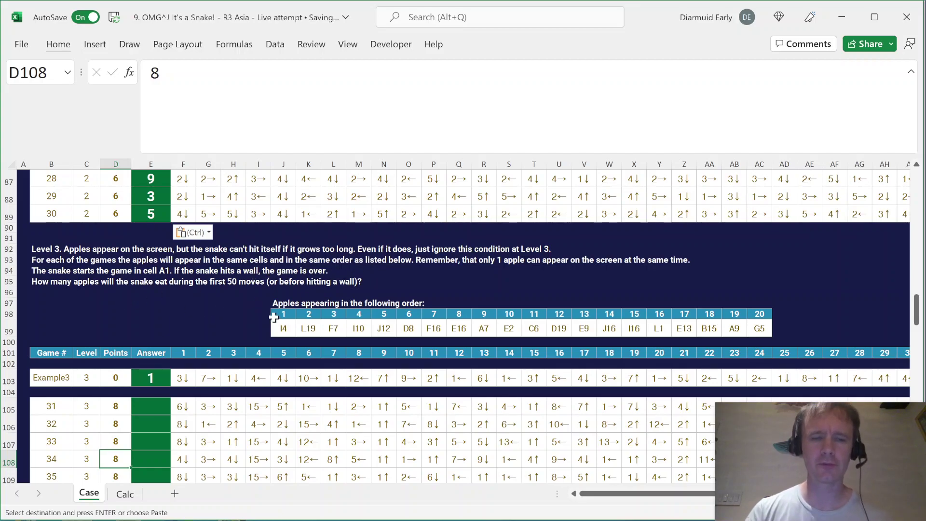
Step: Change the game selector in Calc B2 to Example3
{"action": "key", "text": "ctrl+Page_Down"}
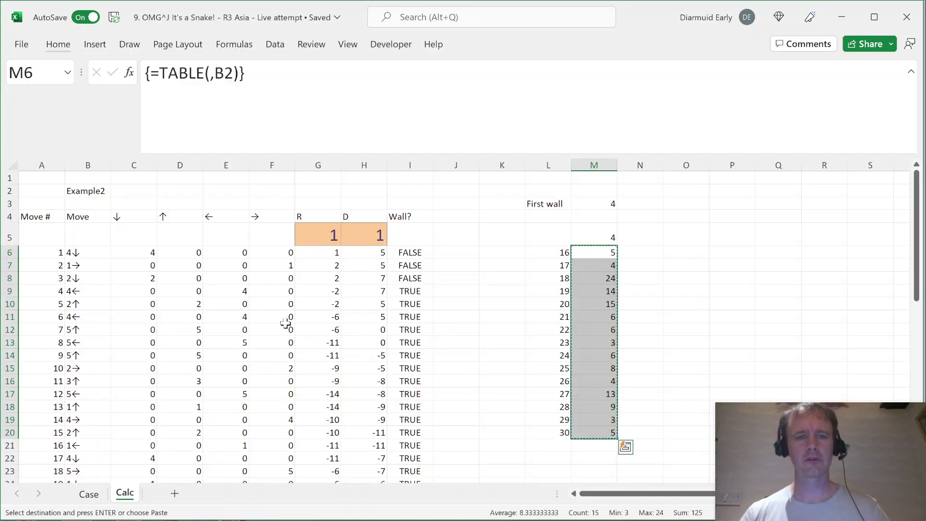
{"action": "left_click", "coordinate": [76, 193]}
{"action": "key", "text": "F2"}
{"action": "key", "text": "BackSpace"}
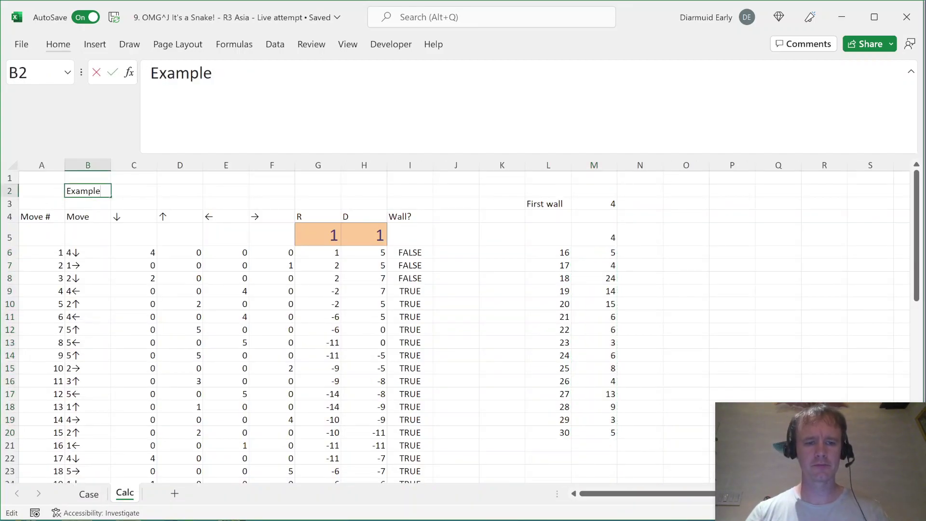
{"action": "key", "text": "ctrl+Return"}
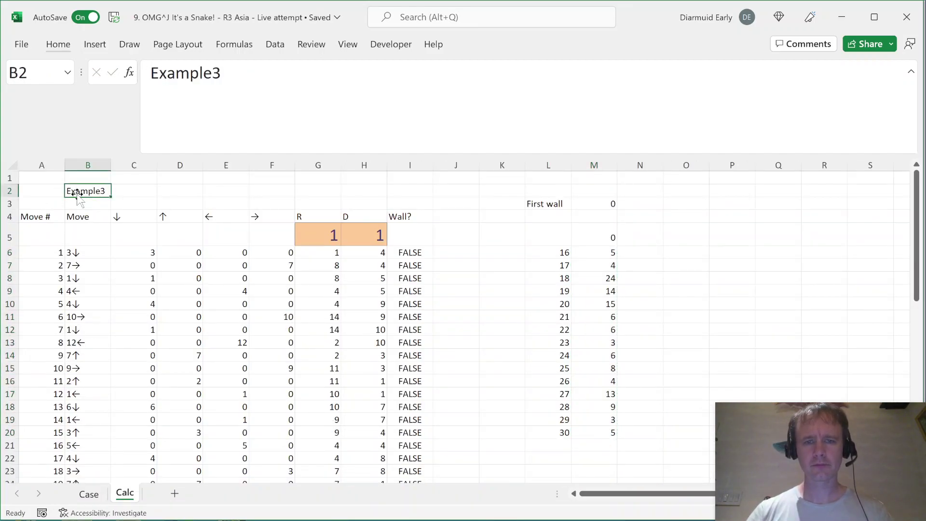
Step: Check the R and D positions and the Wall? results for Example3 through move 50
{"action": "scroll", "coordinate": [337, 359], "scroll_direction": "down", "scroll_amount": 6}
{"action": "left_click", "coordinate": [334, 363]}
{"action": "scroll", "coordinate": [333, 363], "scroll_direction": "down", "scroll_amount": 2}
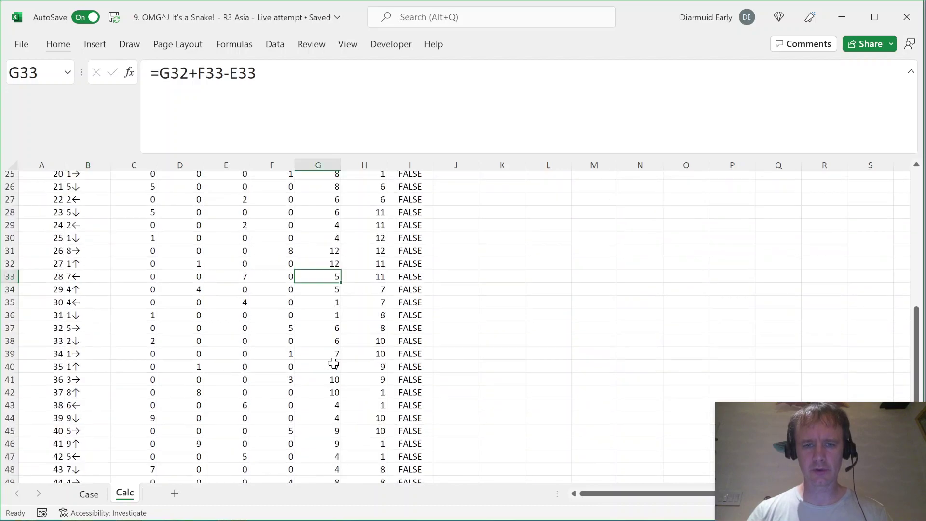
{"action": "left_click", "coordinate": [414, 393]}
{"action": "key", "text": "ctrl+Down"}
{"action": "key", "text": "Down"}
{"action": "scroll", "coordinate": [413, 394], "scroll_direction": "down", "scroll_amount": 2}
{"action": "key", "text": "Up"}
{"action": "key", "text": "ctrl+shift+Up"}
{"action": "key", "text": "ctrl+shift+Up"}
{"action": "key", "text": "ctrl+Up"}
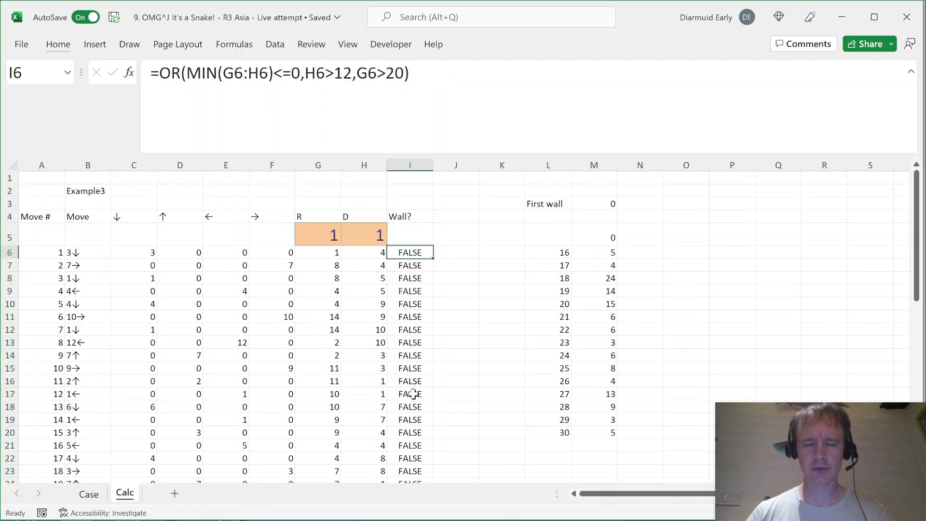
{"action": "key", "text": "ctrl+Down"}
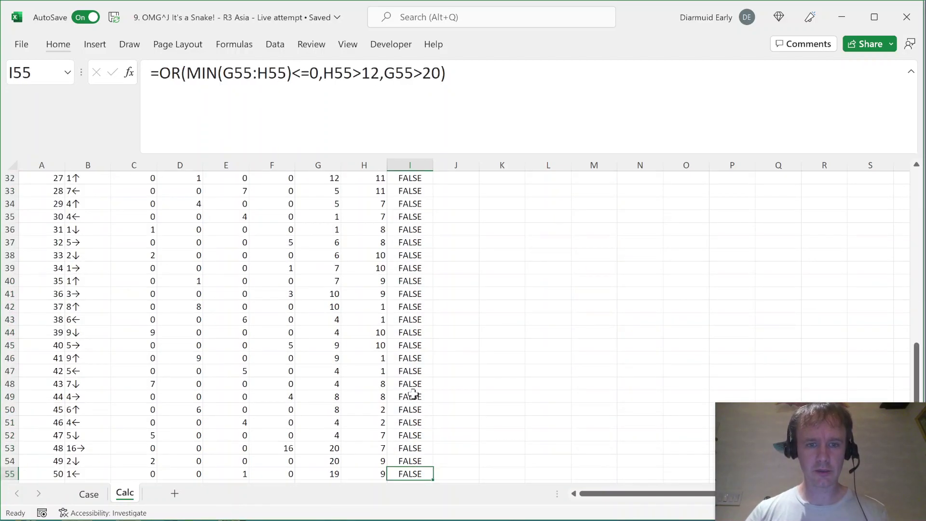
{"action": "key", "text": "Left"}
{"action": "key", "text": "Left"}
{"action": "key", "text": "Up"}
{"action": "key", "text": "Up"}
{"action": "key", "text": "Up"}
{"action": "key", "text": "Right"}
{"action": "key", "text": "Right"}
{"action": "key", "text": "ctrl+Up"}
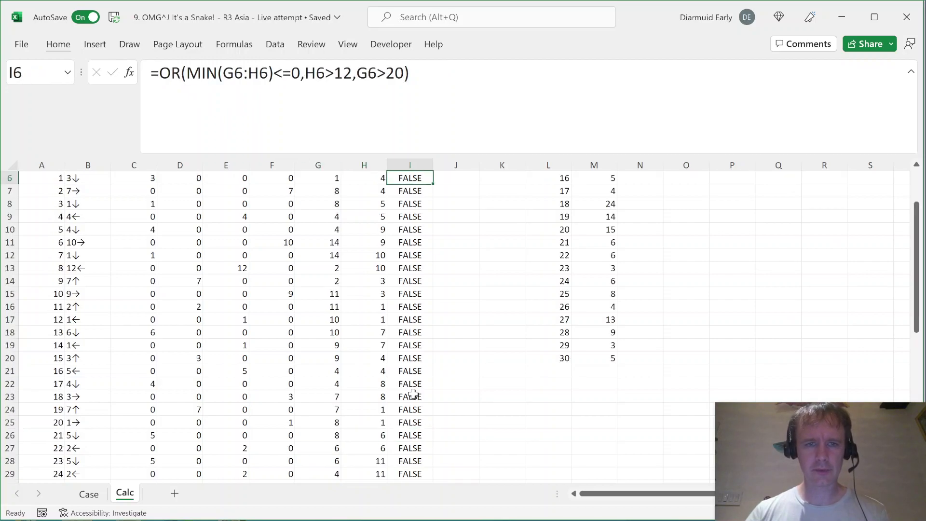
{"action": "key", "text": "Up"}
{"action": "key", "text": "Up"}
{"action": "key", "text": "Up"}
{"action": "key", "text": "Up"}
{"action": "key", "text": "Right"}
{"action": "key", "text": "Down"}
{"action": "key", "text": "Down"}
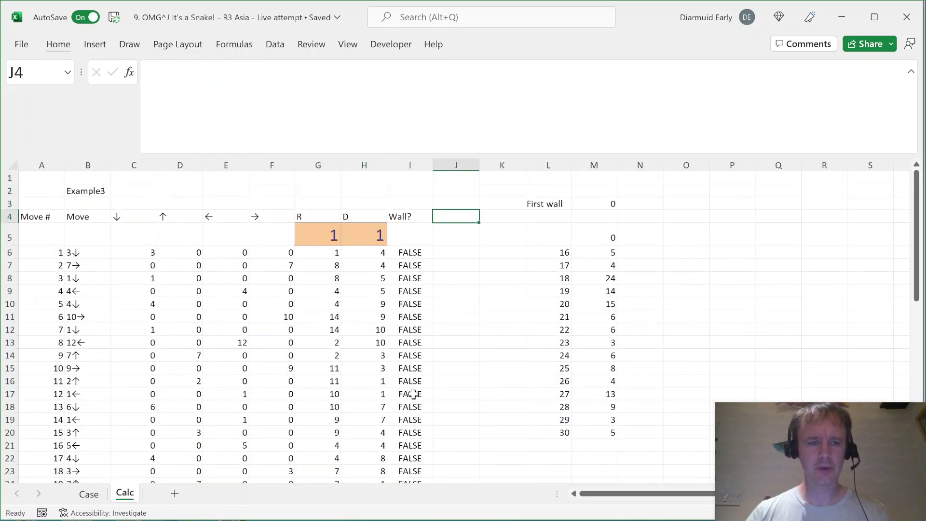
Step: Study the list of 20 apple cells in Case J99:AC99 and the Level 3 rules above it
{"action": "key", "text": "ctrl+Page_Up"}
{"action": "key", "text": "Up"}
{"action": "key", "text": "Up"}
{"action": "key", "text": "Right"}
{"action": "key", "text": "Right"}
{"action": "key", "text": "Up"}
{"action": "key", "text": "Up"}
{"action": "key", "text": "Up"}
{"action": "key", "text": "Up"}
{"action": "key", "text": "Up"}
{"action": "key", "text": "Up"}
{"action": "key", "text": "Up"}
{"action": "key", "text": "Up"}
{"action": "key", "text": "Down"}
{"action": "key", "text": "Right"}
{"action": "key", "text": "Right"}
{"action": "key", "text": "Right"}
{"action": "key", "text": "Right"}
{"action": "key", "text": "ctrl+shift+Right"}
{"action": "key", "text": "ctrl+shift+Left"}
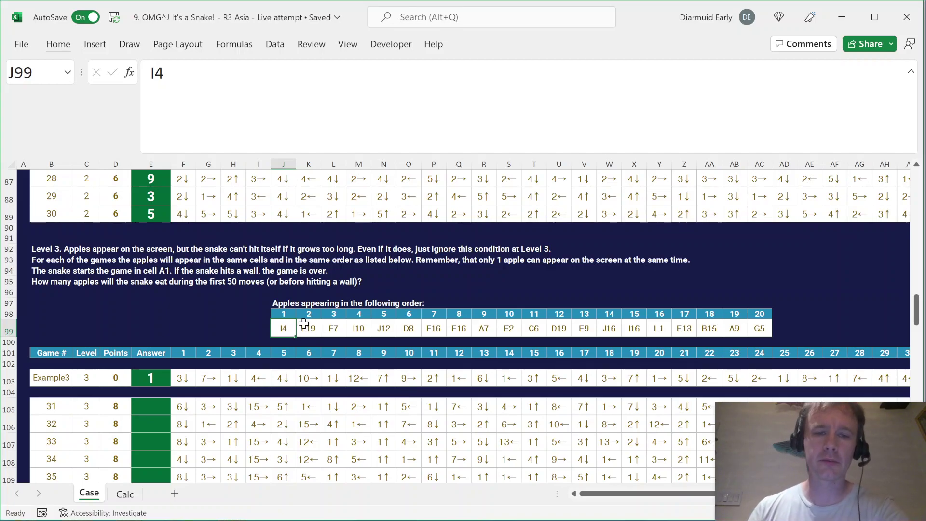
{"action": "left_click_drag", "start_coordinate": [283, 327], "coordinate": [760, 330]}
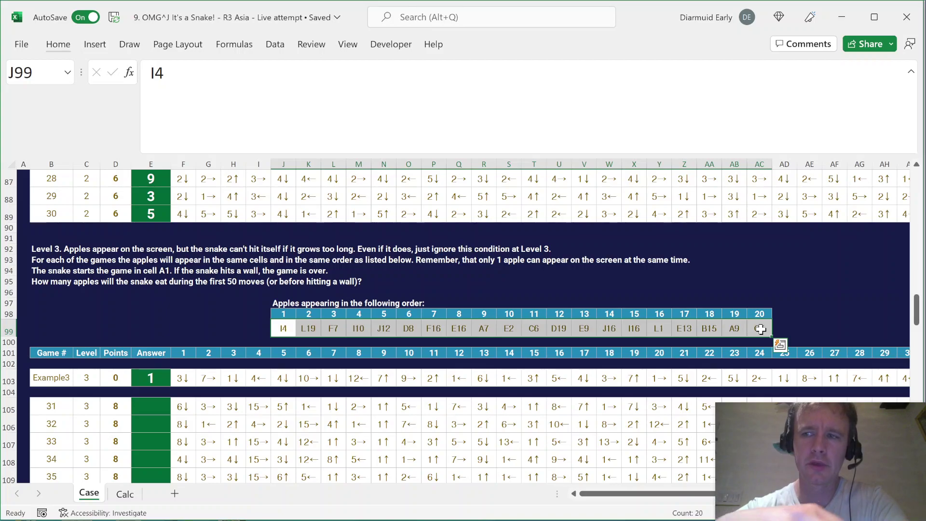
{"action": "left_click", "coordinate": [359, 407]}
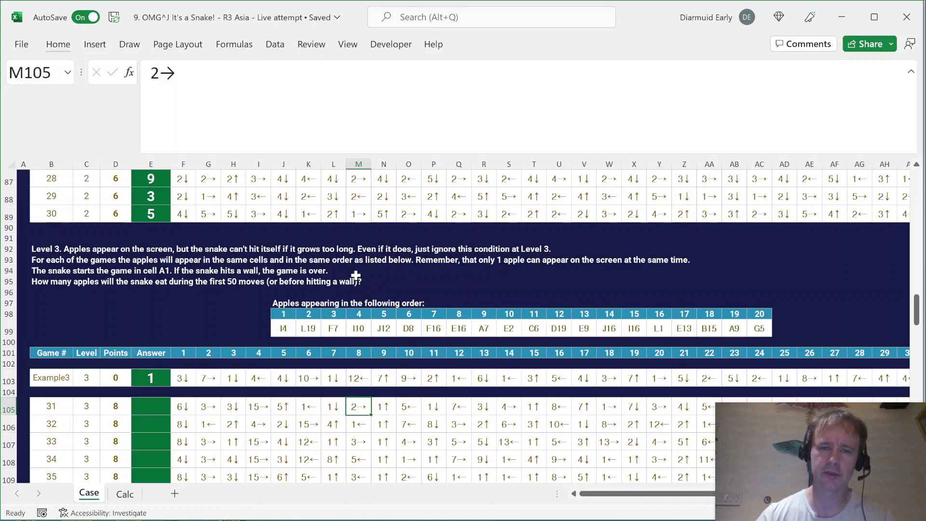
{"action": "left_click_drag", "start_coordinate": [431, 184], "coordinate": [559, 180]}
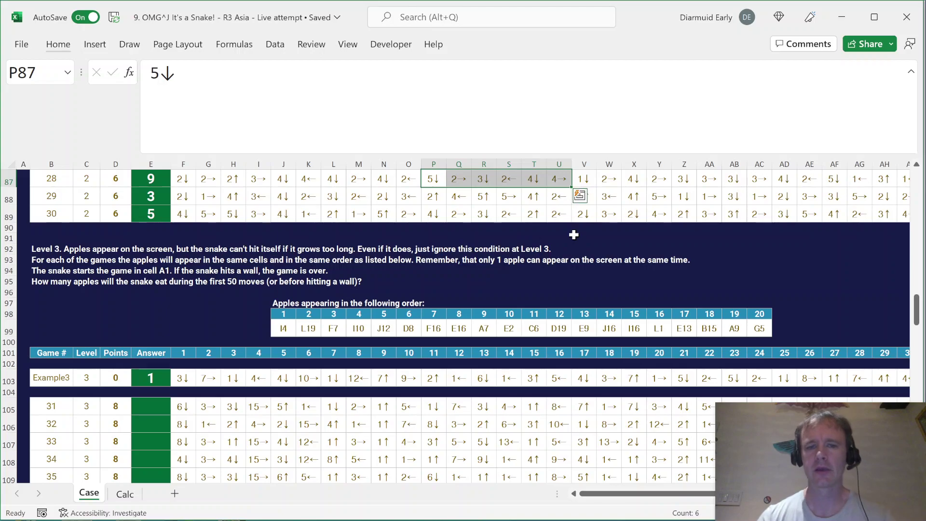
Step: Go through the Level 3 apple order and compare the adjacent pairs F16/E16 and J16/I16
{"action": "left_click", "coordinate": [295, 333]}
{"action": "key", "text": "Right"}
{"action": "key", "text": "Left"}
{"action": "key", "text": "Right"}
{"action": "key", "text": "Right"}
{"action": "key", "text": "Right"}
{"action": "key", "text": "Right"}
{"action": "key", "text": "Right"}
{"action": "key", "text": "Right"}
{"action": "key", "text": "ctrl+Left"}
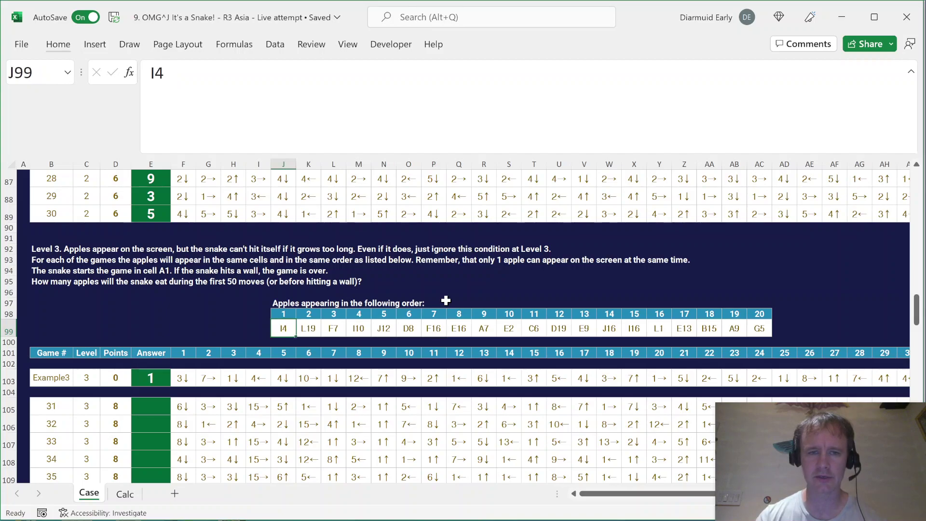
{"action": "left_click", "coordinate": [432, 331]}
{"action": "key", "text": "shift+Right"}
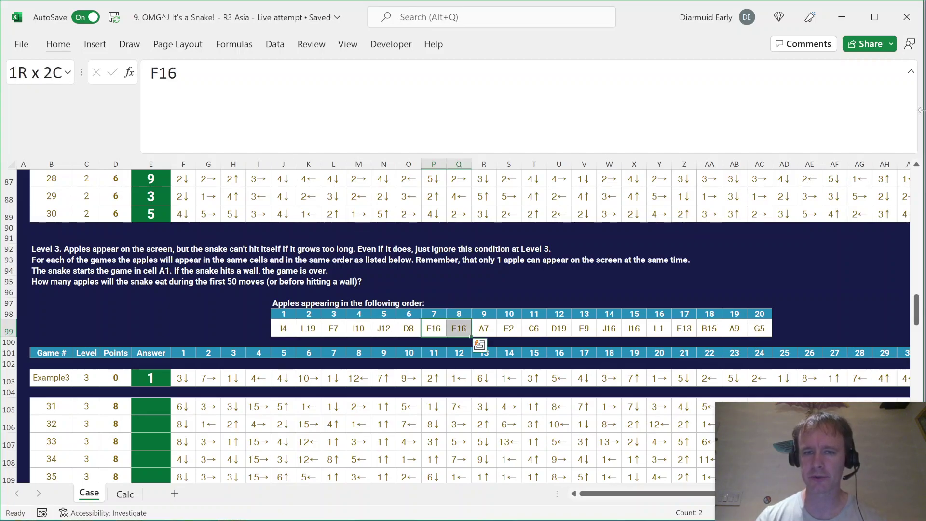
{"action": "left_click_drag", "start_coordinate": [433, 329], "coordinate": [459, 328]}
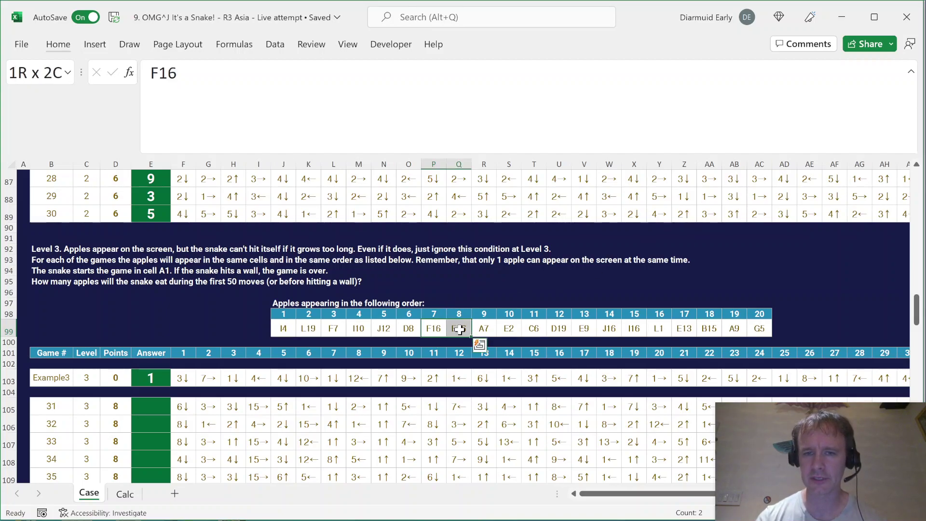
{"action": "left_click_drag", "start_coordinate": [609, 328], "coordinate": [625, 327]}
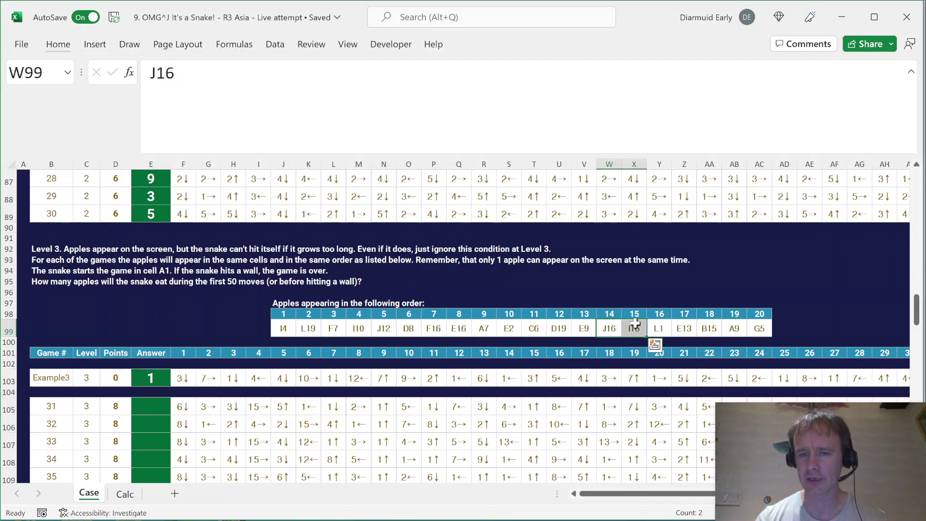
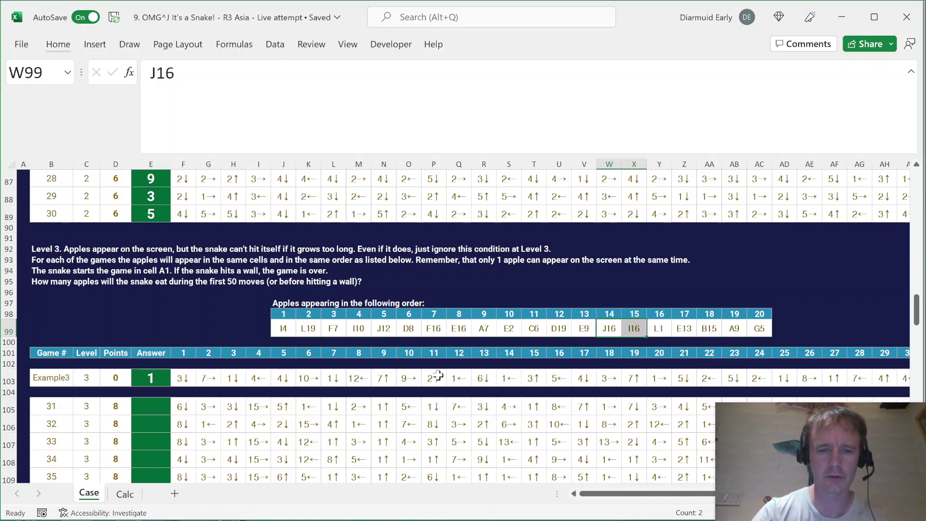
Step: Check the general snake instructions at the start of the Case sheet against the Level 3 rules and apple order
{"action": "key", "text": "ctrl+shift+Home"}
{"action": "key", "text": "shift+Down"}
{"action": "key", "text": "shift+Down"}
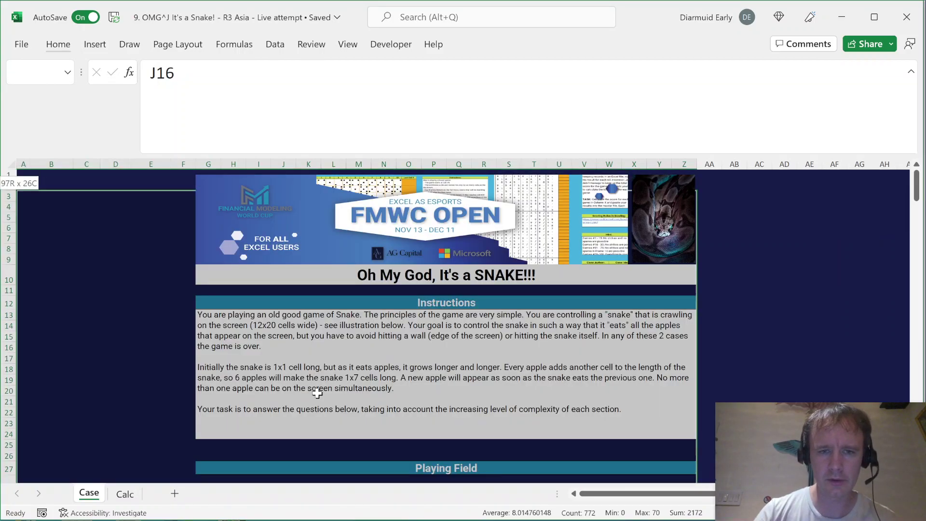
{"action": "key", "text": "shift+Down"}
{"action": "key", "text": "shift+Down"}
{"action": "key", "text": "shift+Down"}
{"action": "key", "text": "shift+Down"}
{"action": "key", "text": "shift+Down"}
{"action": "key", "text": "shift+Down"}
{"action": "key", "text": "shift+Down"}
{"action": "key", "text": "shift+Down"}
{"action": "key", "text": "shift+Down"}
{"action": "key", "text": "shift+Down"}
{"action": "key", "text": "shift+Down"}
{"action": "key", "text": "shift+Down"}
{"action": "key", "text": "shift+Down"}
{"action": "key", "text": "shift+Down"}
{"action": "key", "text": "shift+Down"}
{"action": "key", "text": "shift+Down"}
{"action": "key", "text": "shift+Down"}
{"action": "key", "text": "shift+Down"}
{"action": "key", "text": "shift+Down"}
{"action": "key", "text": "shift+Down"}
{"action": "key", "text": "shift+BackSpace"}
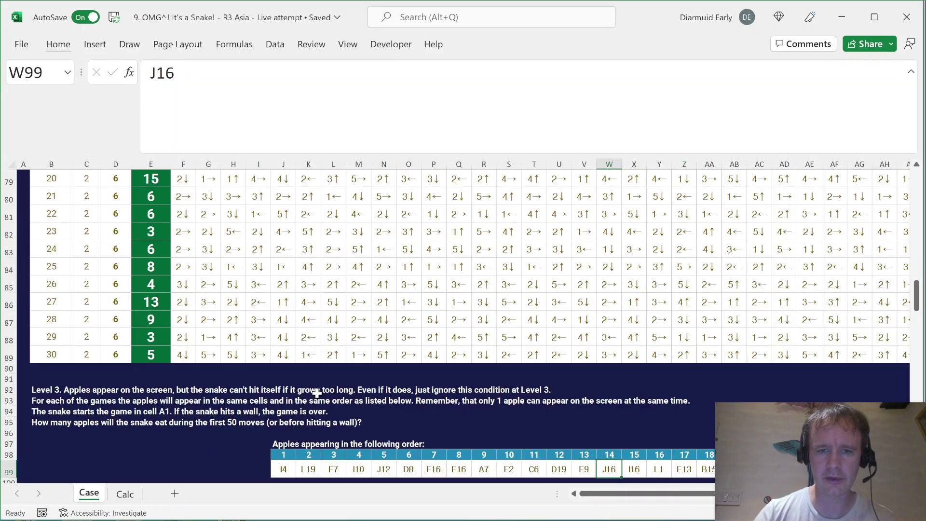
{"action": "key", "text": "shift+Down"}
{"action": "key", "text": "shift+Down"}
{"action": "key", "text": "shift+Down"}
{"action": "key", "text": "shift+Down"}
{"action": "key", "text": "shift+Down"}
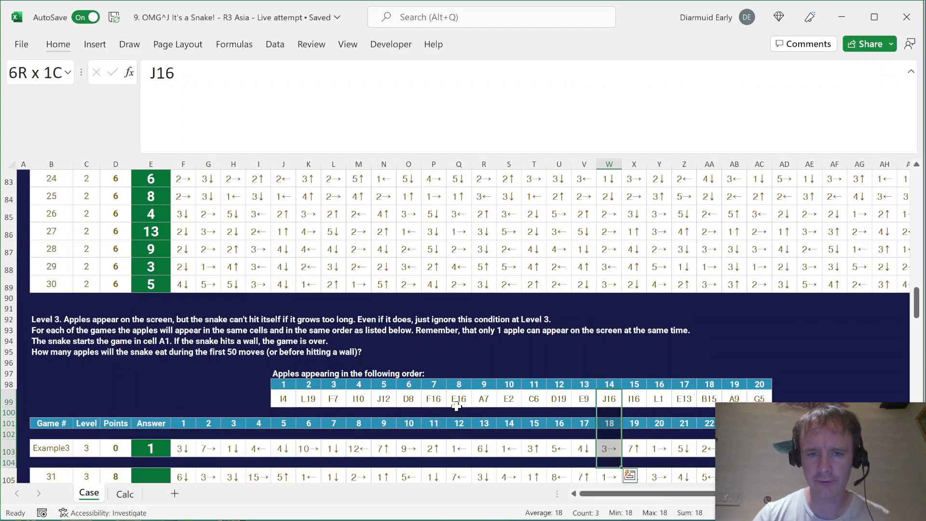
{"action": "left_click", "coordinate": [456, 405]}
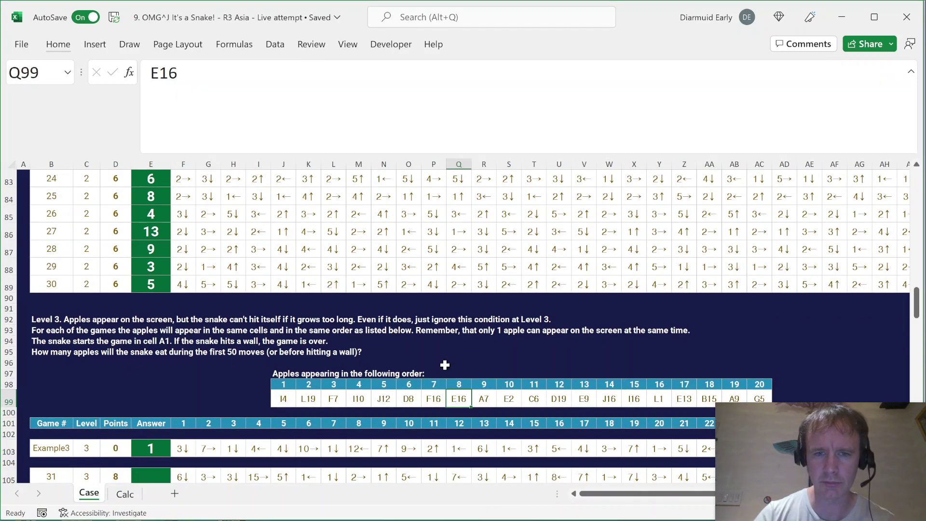
{"action": "left_click", "coordinate": [437, 362]}
{"action": "left_click", "coordinate": [437, 353]}
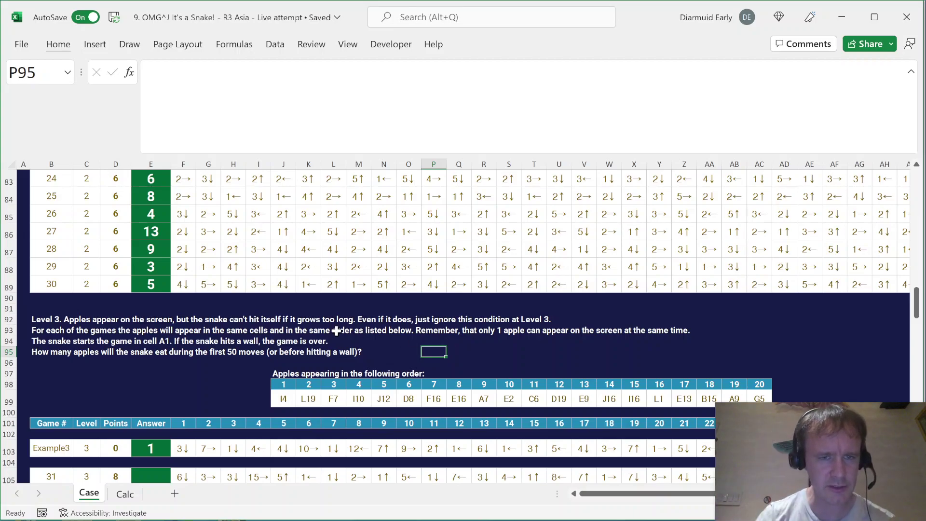
Step: Read ahead through the remaining Level 3 games and the Level 4 and Level 5 rules on the Case sheet
{"action": "scroll", "coordinate": [246, 365], "scroll_direction": "down", "scroll_amount": 14}
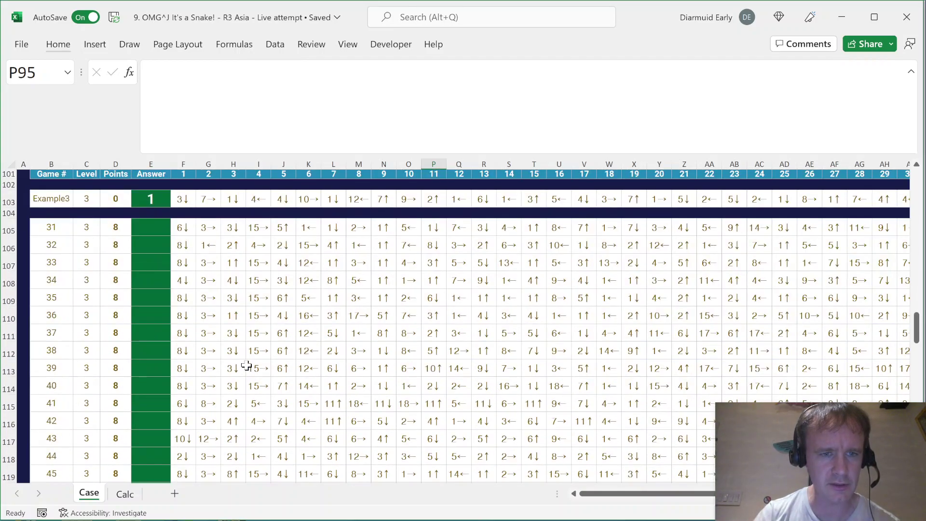
{"action": "scroll", "coordinate": [246, 365], "scroll_direction": "down", "scroll_amount": 2}
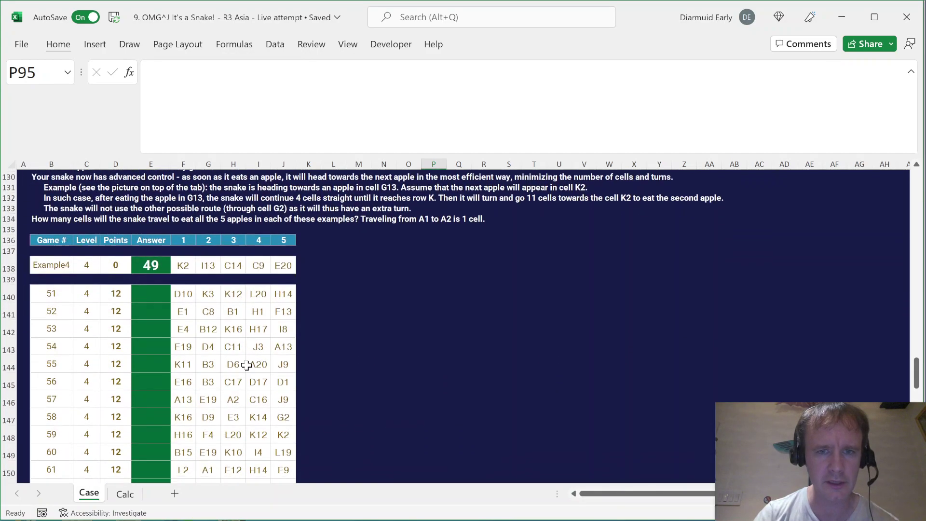
{"action": "scroll", "coordinate": [246, 365], "scroll_direction": "down", "scroll_amount": 8}
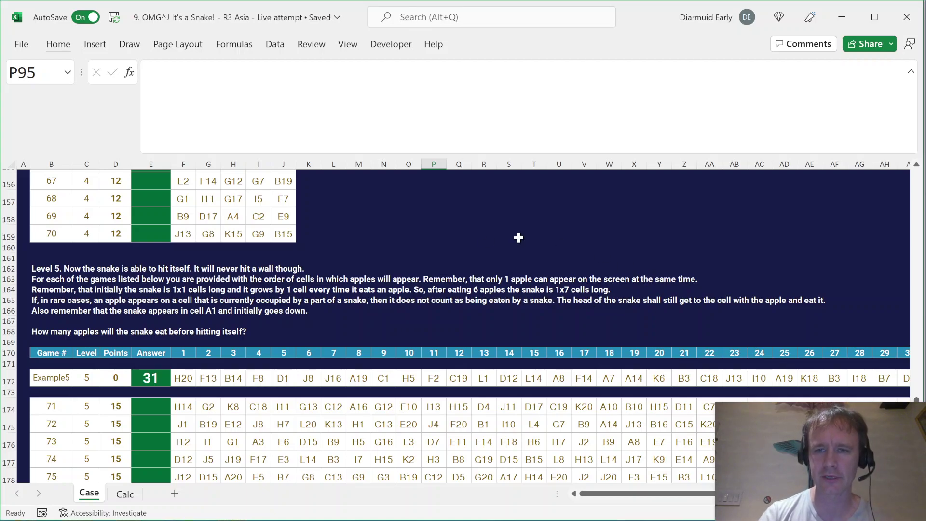
{"action": "scroll", "coordinate": [486, 242], "scroll_direction": "up", "scroll_amount": 14}
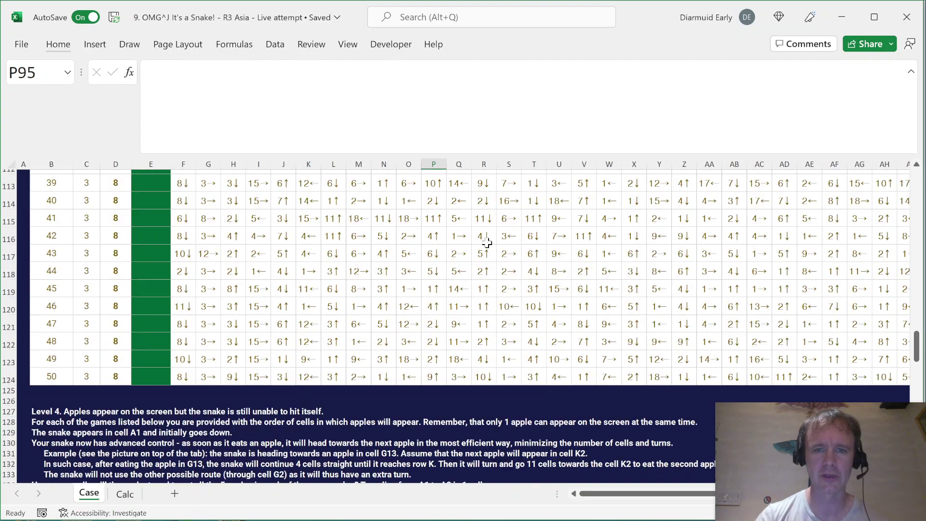
Step: Trace possible snake paths through column 16 of the playing field around rows C to G
{"action": "scroll", "coordinate": [486, 242], "scroll_direction": "up", "scroll_amount": 20}
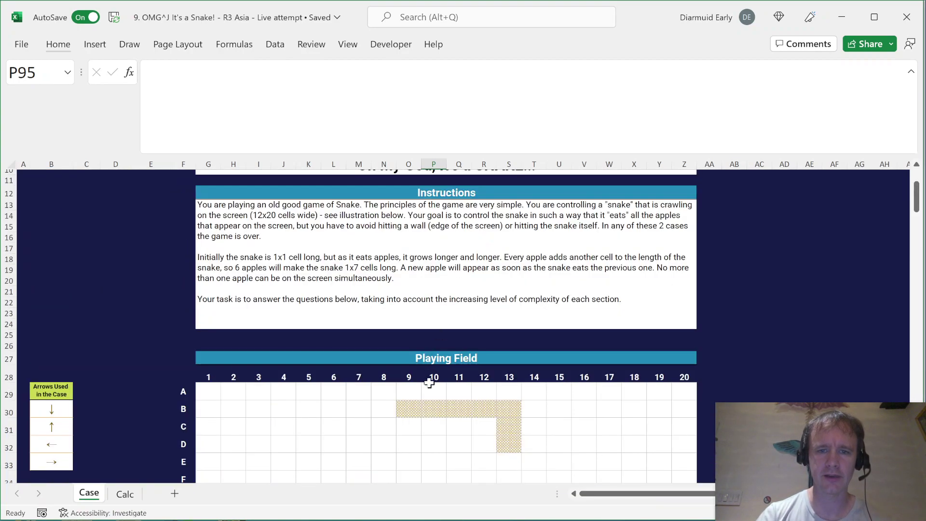
{"action": "scroll", "coordinate": [432, 431], "scroll_direction": "down", "scroll_amount": 3}
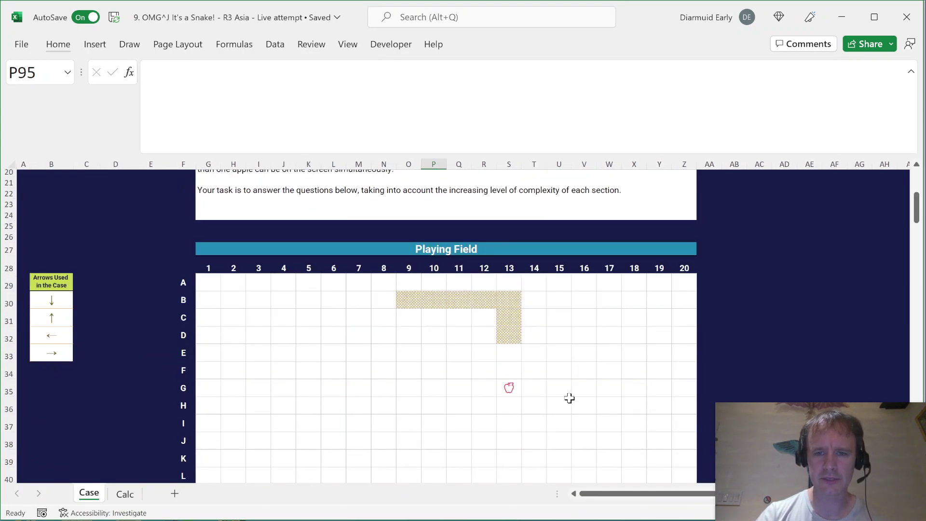
{"action": "left_click", "coordinate": [581, 410]}
{"action": "left_click", "coordinate": [583, 369]}
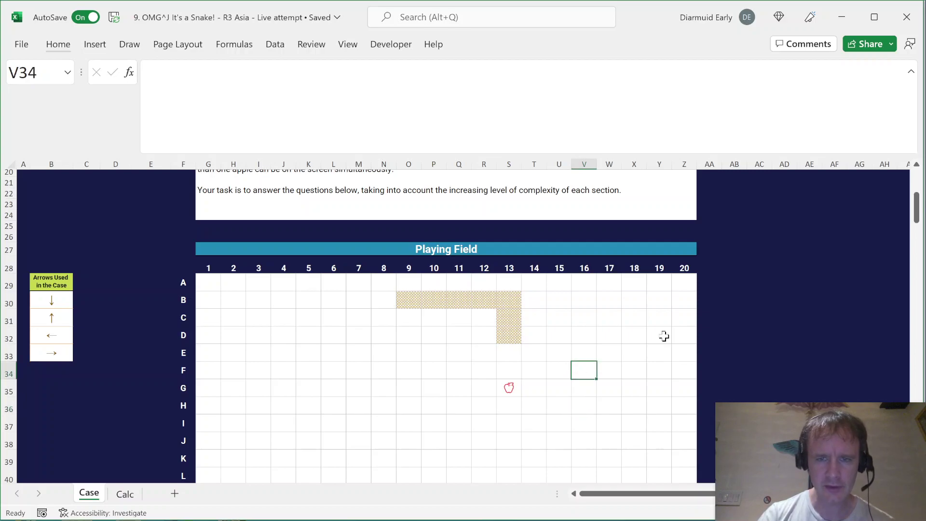
{"action": "left_click_drag", "start_coordinate": [583, 314], "coordinate": [584, 369]}
{"action": "left_click", "coordinate": [584, 370]}
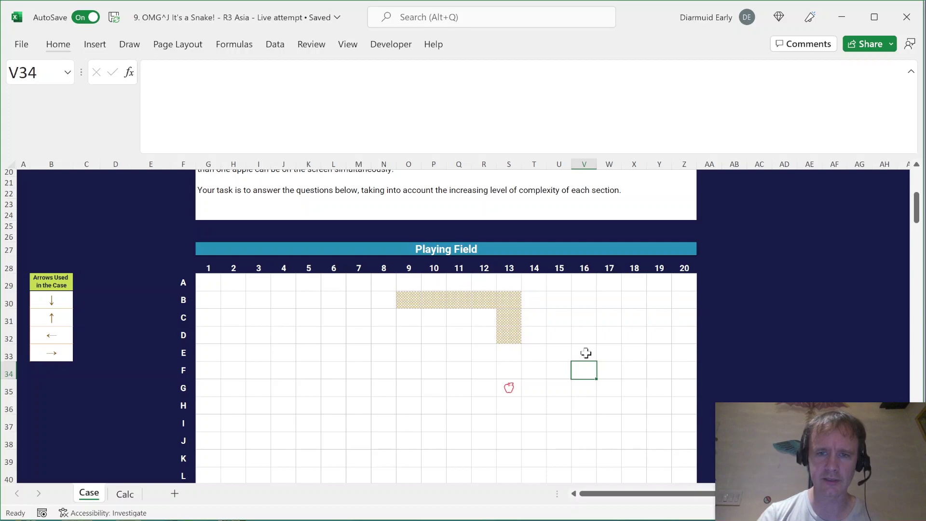
{"action": "left_click", "coordinate": [586, 351]}
{"action": "left_click_drag", "start_coordinate": [584, 375], "coordinate": [456, 411]}
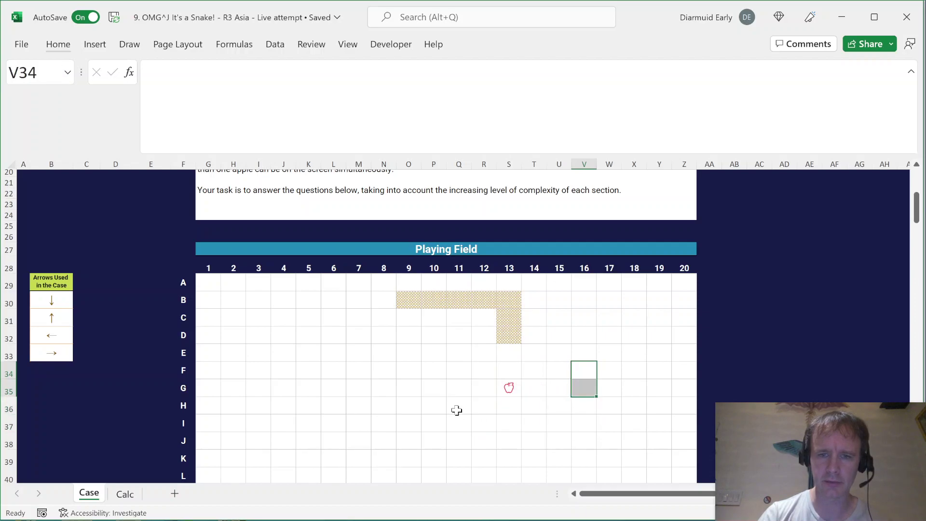
{"action": "left_click", "coordinate": [567, 333]}
Step: Review the full apple list in Case J99:AC99 together with the Level 3 rules and game moves
{"action": "key", "text": "Page_Down"}
{"action": "key", "text": "Page_Down"}
{"action": "key", "text": "Page_Down"}
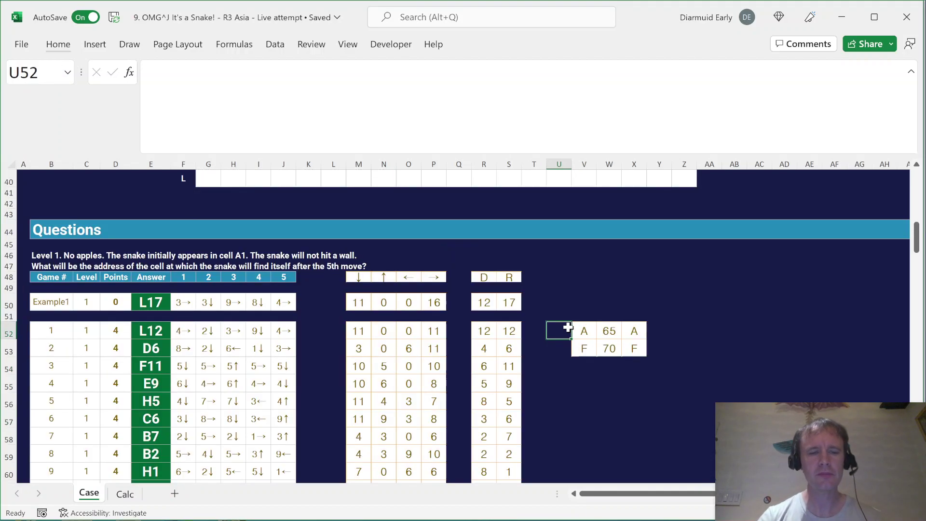
{"action": "left_click_drag", "start_coordinate": [284, 433], "coordinate": [760, 434]}
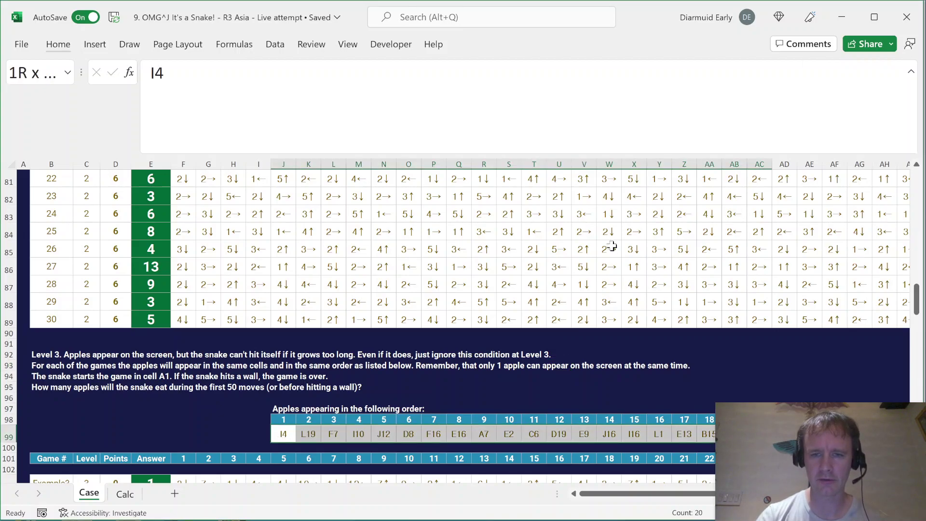
{"action": "scroll", "coordinate": [578, 306], "scroll_direction": "down", "scroll_amount": 2}
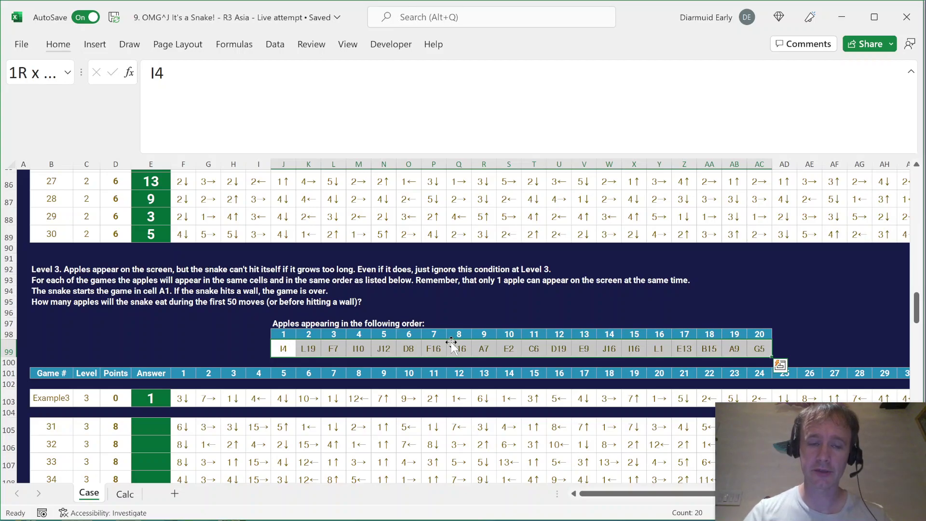
{"action": "left_click", "coordinate": [284, 347]}
{"action": "key", "text": "ctrl+shift+Right"}
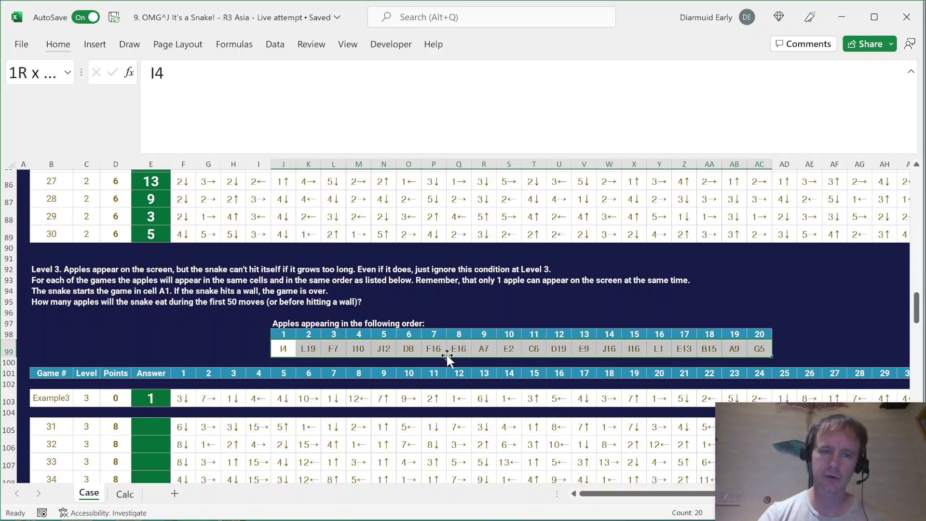
{"action": "left_click", "coordinate": [305, 444]}
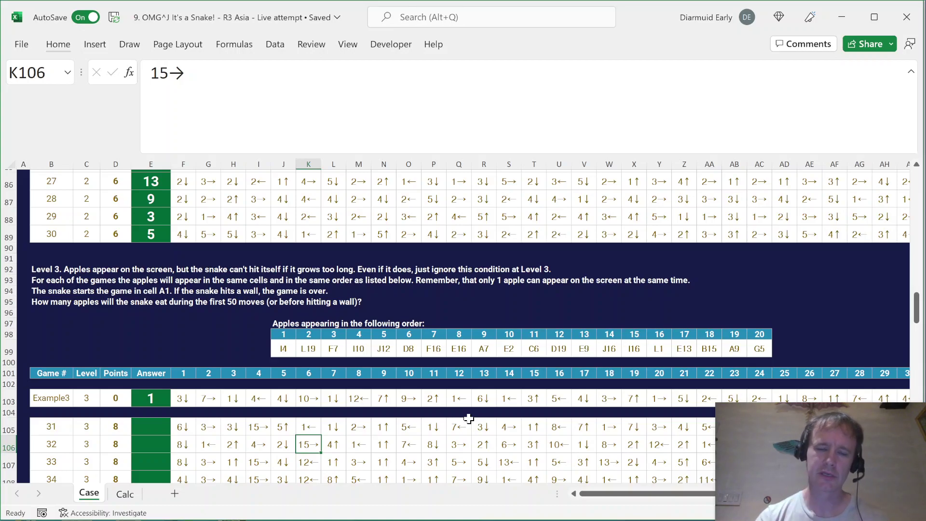
Step: Insert six blank columns in the Calc sheet between the Wall? column and the First wall results, starting at column J
{"action": "key", "text": "ctrl+Page_Down"}
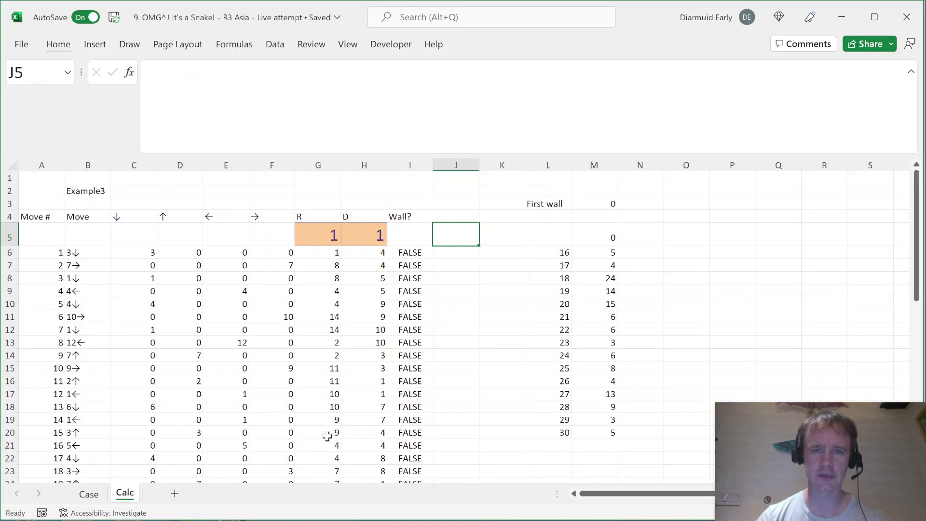
{"action": "key", "text": "Right"}
{"action": "key", "text": "Left"}
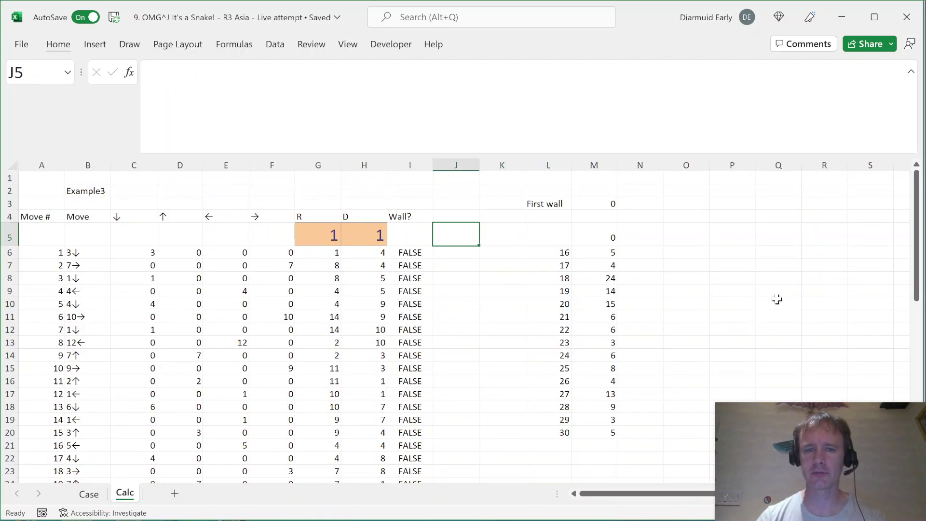
{"action": "key", "text": "shift+Right"}
{"action": "key", "text": "shift+Right"}
{"action": "key", "text": "shift+Right"}
{"action": "key", "text": "shift+Right"}
{"action": "key", "text": "shift+Right"}
{"action": "key", "text": "alt+i"}
{"action": "key", "text": "c"}
{"action": "key", "text": "Left"}
{"action": "key", "text": "Left"}
{"action": "key", "text": "ctrl+Left"}
{"action": "key", "text": "ctrl+Left"}
{"action": "key", "text": "Down"}
{"action": "key", "text": "Right"}
{"action": "key", "text": "Down"}
{"action": "key", "text": "Right"}
{"action": "key", "text": "Right"}
{"action": "key", "text": "Right"}
{"action": "key", "text": "Right"}
{"action": "key", "text": "Up"}
{"action": "key", "text": "Right"}
{"action": "key", "text": "Right"}
{"action": "key", "text": "Right"}
{"action": "key", "text": "Right"}
{"action": "key", "text": "Up"}
{"action": "key", "text": "Up"}
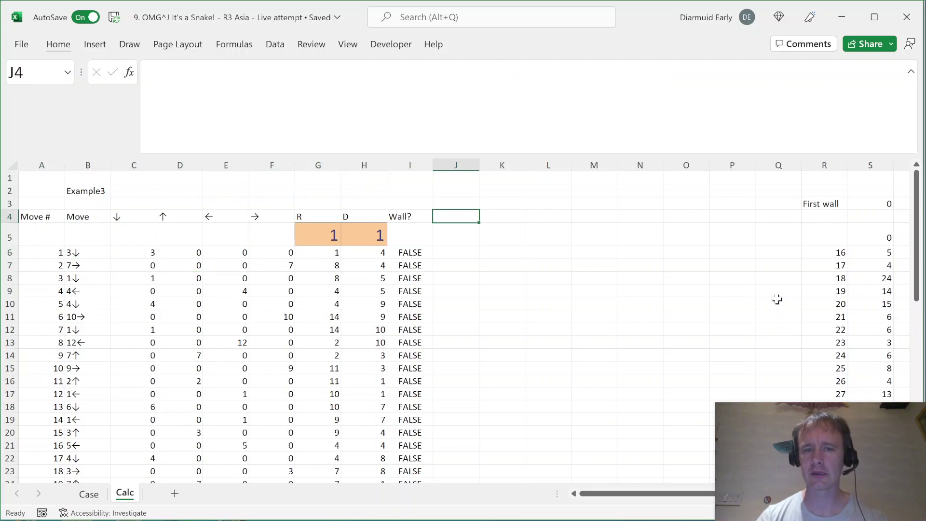
Step: Add the header Apple # in J4 and copy the starting value 1 with its input formatting from H5 into J5
{"action": "type", "text": "Apple"}
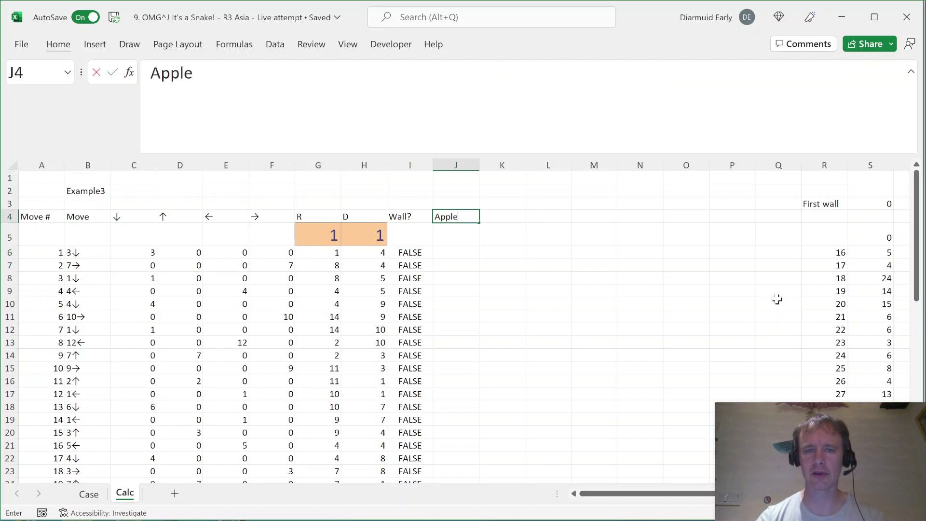
{"action": "type", "text": " #"}
{"action": "key", "text": "Return"}
{"action": "key", "text": "Left"}
{"action": "key", "text": "Left"}
{"action": "key", "text": "ctrl+c"}
{"action": "key", "text": "Right"}
{"action": "key", "text": "Right"}
{"action": "key", "text": "ctrl+v"}
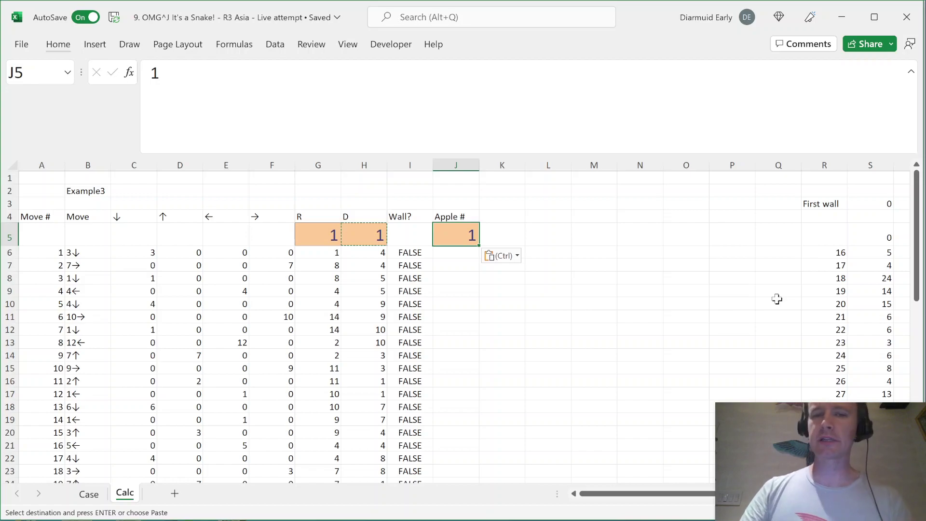
Step: Check the apple list on the Case sheet, and add the headers App R in K4 and App D in L4 of Calc
{"action": "key", "text": "ctrl+Page_Up"}
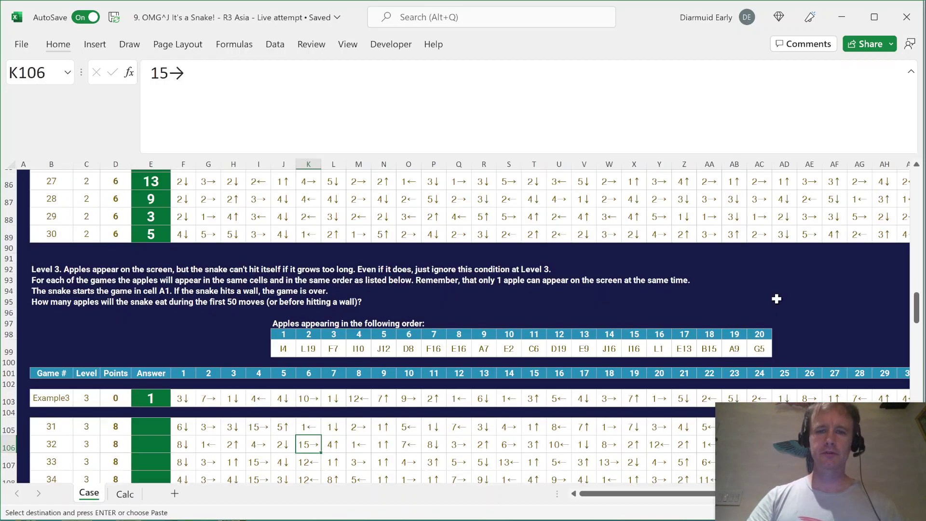
{"action": "left_click", "coordinate": [283, 348]}
{"action": "key", "text": "ctrl+Page_Down"}
{"action": "key", "text": "Up"}
{"action": "key", "text": "Right"}
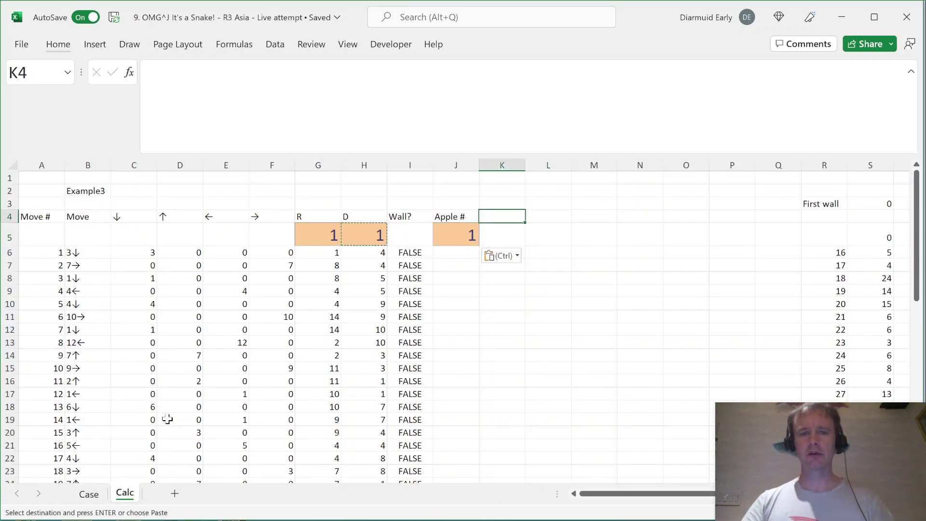
{"action": "type", "text": "Apple"}
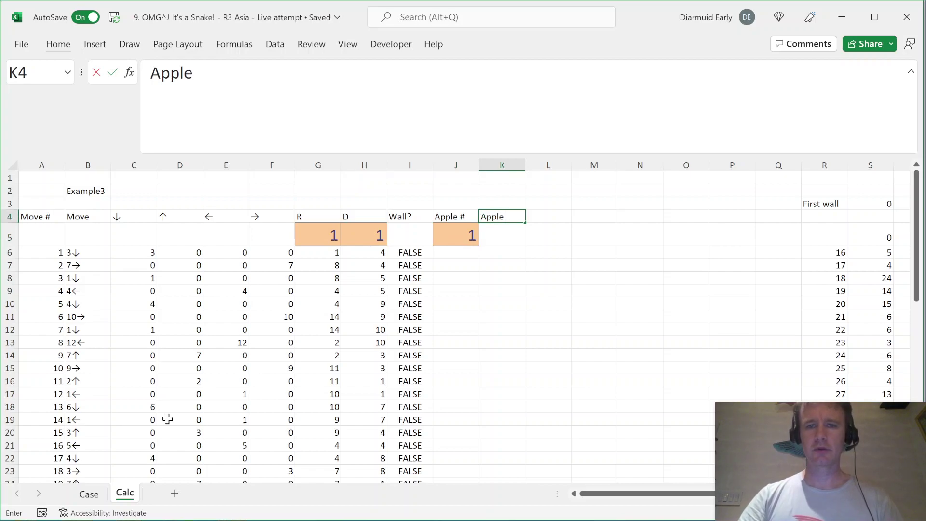
{"action": "key", "text": "Escape"}
{"action": "key", "text": "Up"}
{"action": "type", "text": "App"}
{"action": "key", "text": "Escape"}
{"action": "key", "text": "Down"}
{"action": "type", "text": "App R"}
{"action": "key", "text": "Tab"}
{"action": "type", "text": "App D"}
{"action": "key", "text": "Return"}
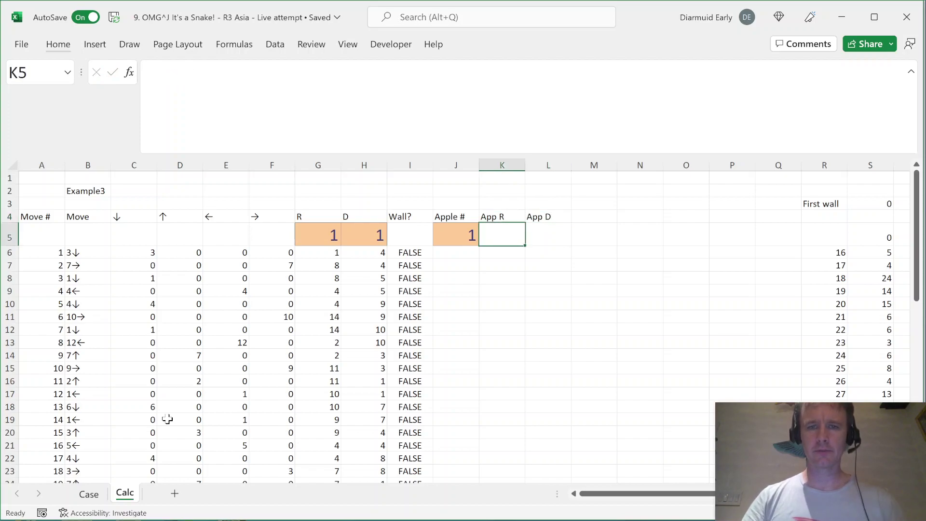
Step: Enter =INDEX(Case!$J$99:$AC$99,$J5) in K5 of the Calc sheet to look up the current apple's cell
{"action": "type", "text": "="}
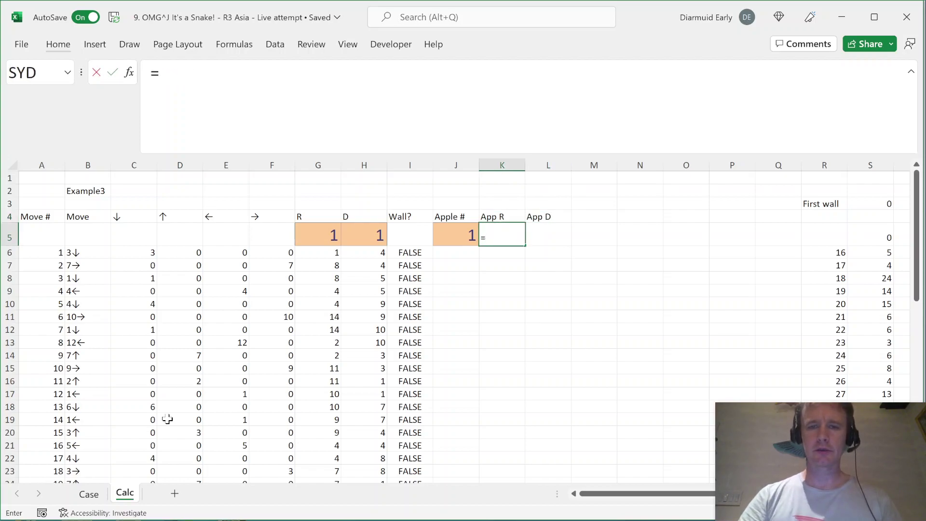
{"action": "type", "text": "INDEX("}
{"action": "key", "text": "ctrl+Page_Up"}
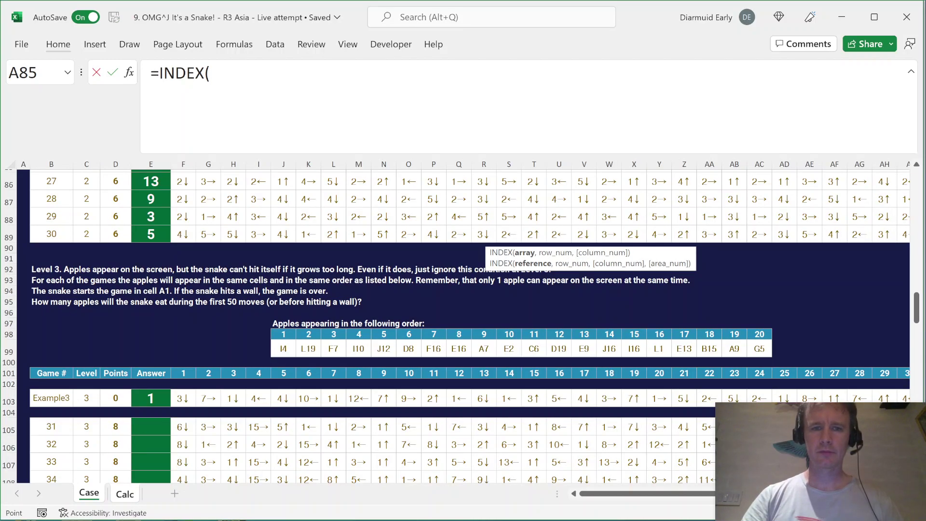
{"action": "left_click", "coordinate": [283, 348]}
{"action": "key", "text": "ctrl+shift+Right"}
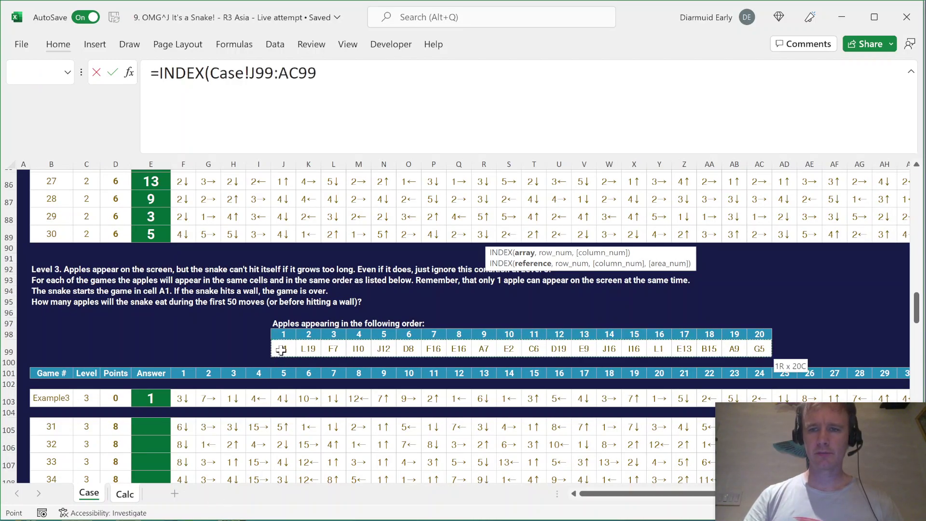
{"action": "key", "text": "F4"}
{"action": "type", "text": ","}
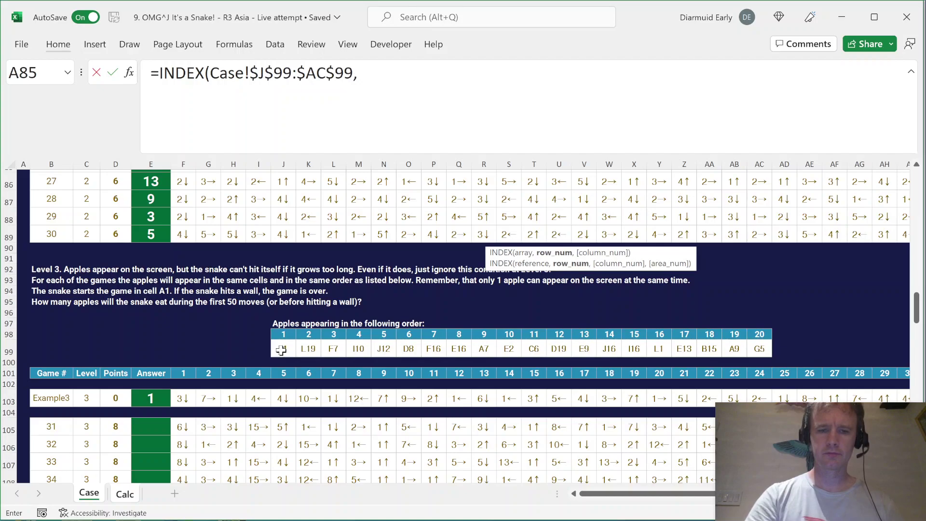
{"action": "key", "text": "ctrl+Page_Down"}
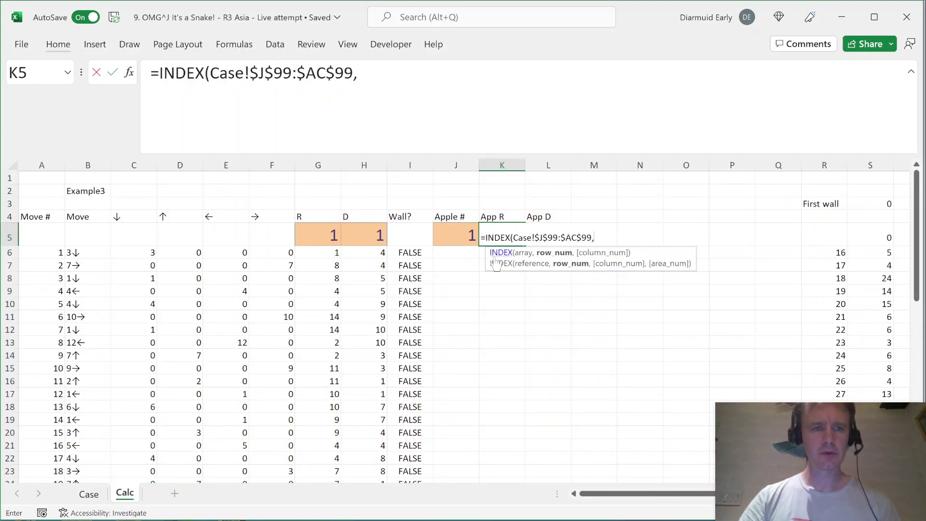
{"action": "type", "text": "$J5)"}
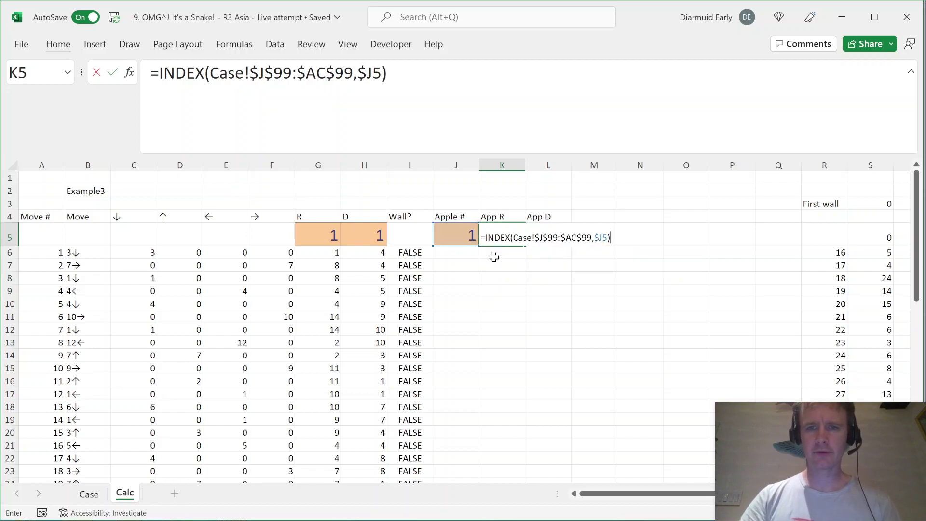
{"action": "key", "text": "ctrl+Return"}
Step: Copy the apple lookup formula from K5 into L5
{"action": "key", "text": "Right"}
{"action": "key", "text": "ctrl+r"}
{"action": "key", "text": "Left"}
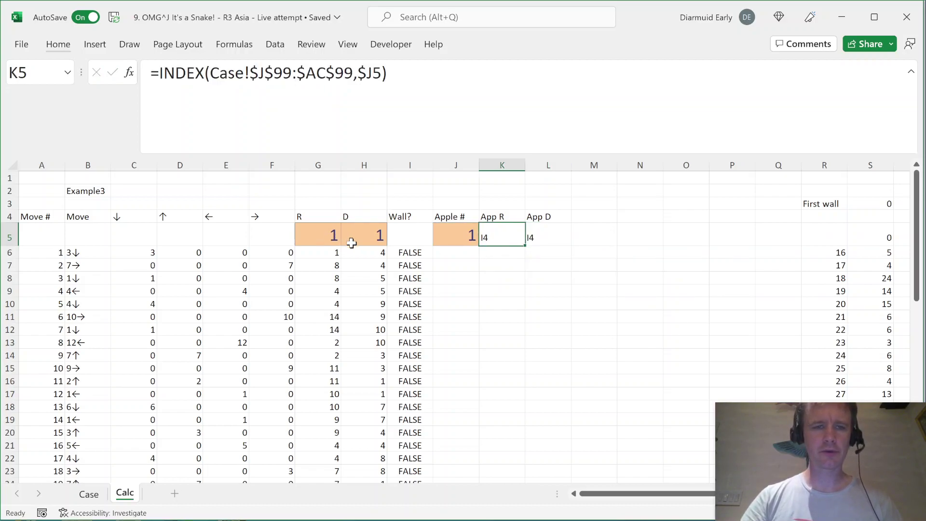
Step: Wrap the K5 lookup in MID, starting at character 2 and taking 2 characters
{"action": "left_click", "coordinate": [159, 72]}
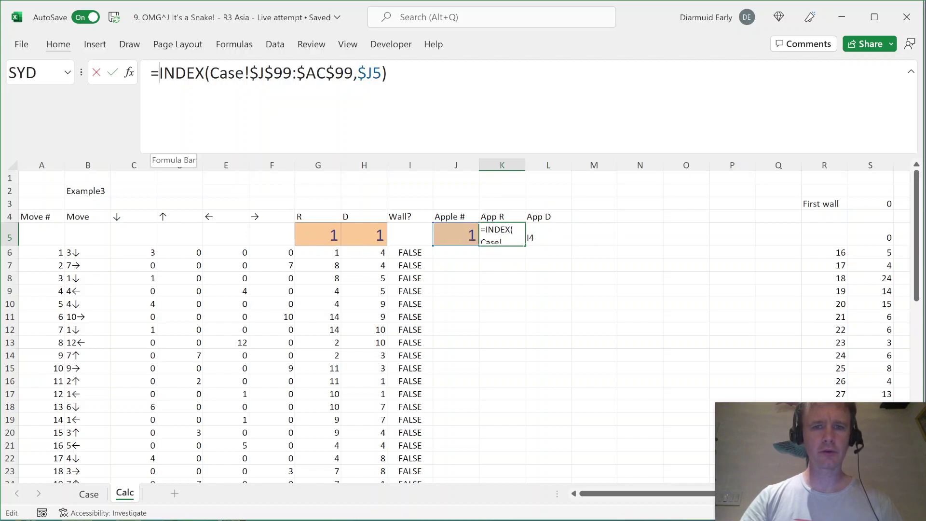
{"action": "type", "text": "MID("}
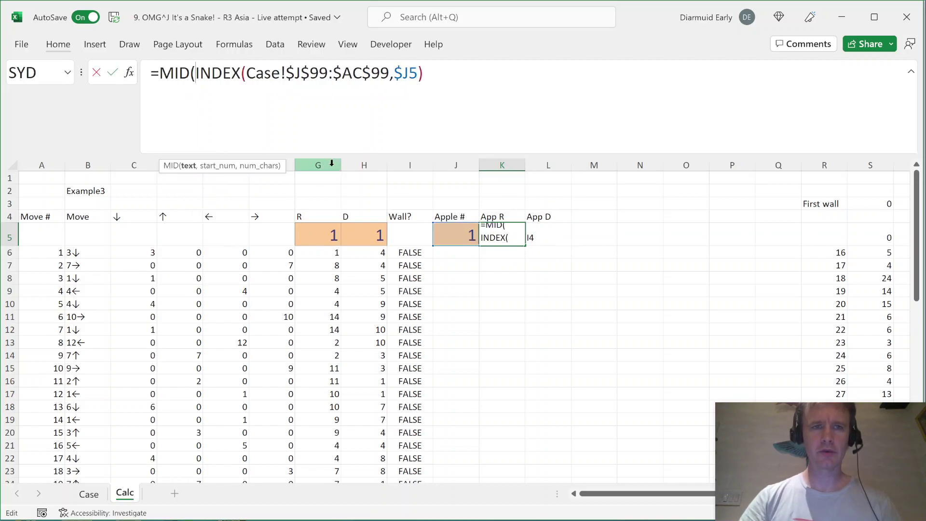
{"action": "left_click", "coordinate": [423, 73]}
{"action": "type", "text": ", 2,2)"}
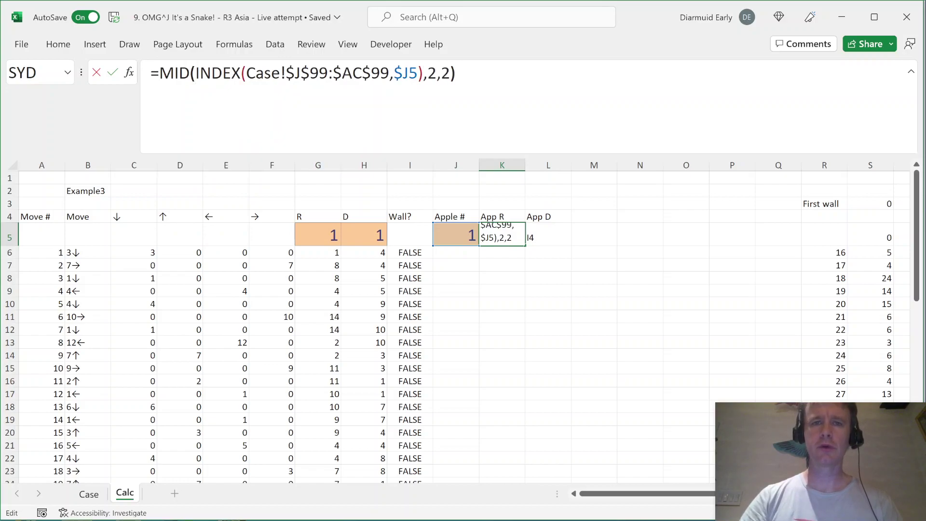
{"action": "double_click", "coordinate": [432, 73]}
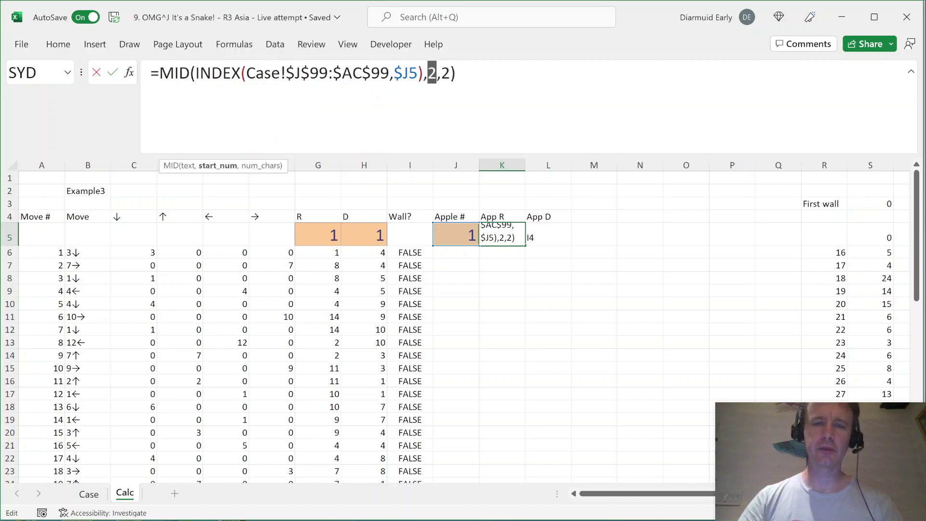
{"action": "key", "text": "Right"}
{"action": "key", "text": "Right"}
{"action": "key", "text": "shift+Right"}
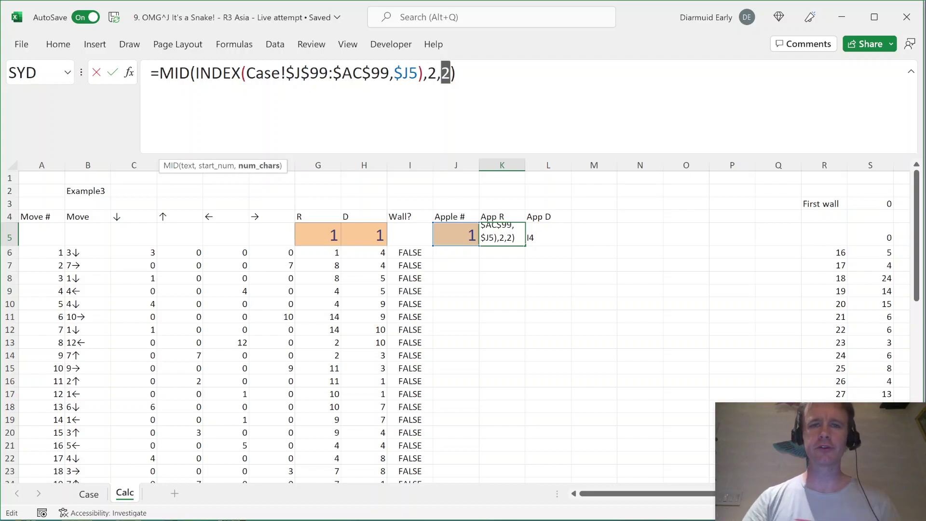
{"action": "key", "text": "End"}
{"action": "key", "text": "Left"}
{"action": "key", "text": "shift+Left"}
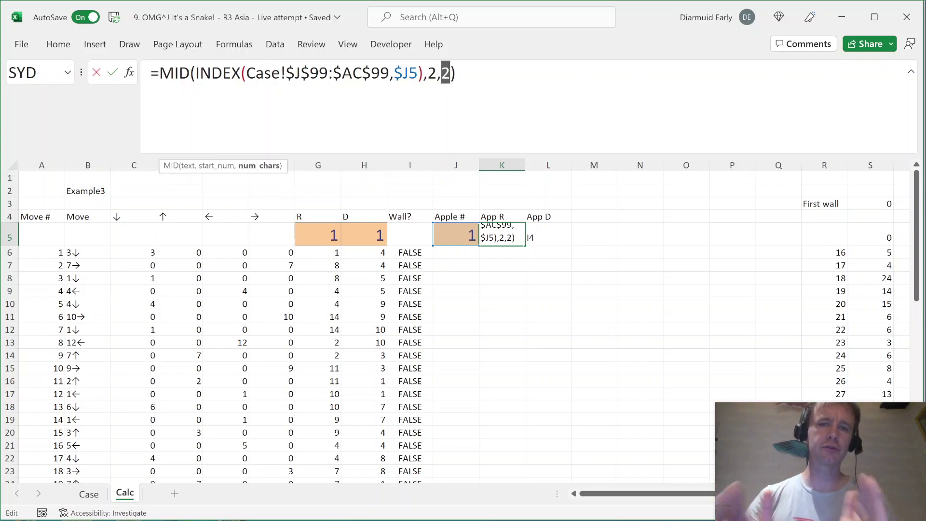
Step: Multiply the MID formula in K5 by 1 to convert its text result to a number
{"action": "key", "text": "Right"}
{"action": "key", "text": "Right"}
{"action": "type", "text": "*1"}
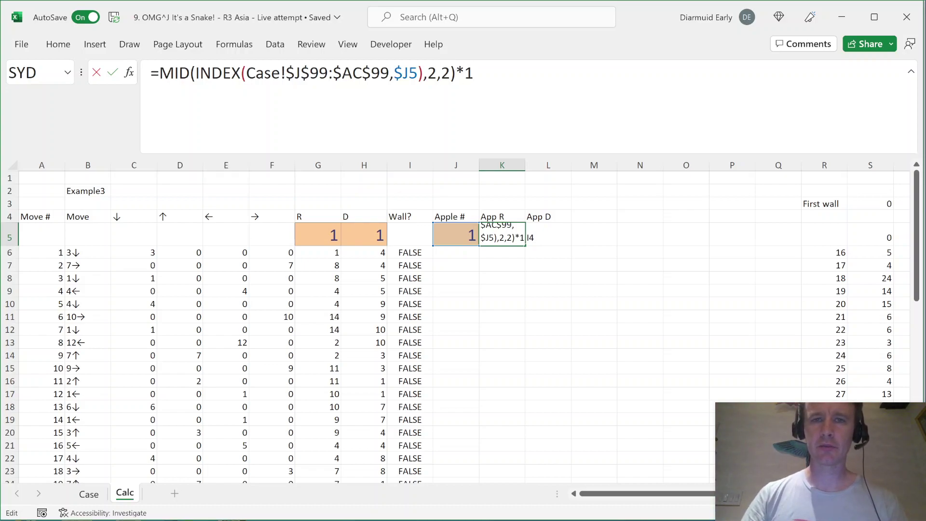
{"action": "key", "text": "Return"}
{"action": "key", "text": "Up"}
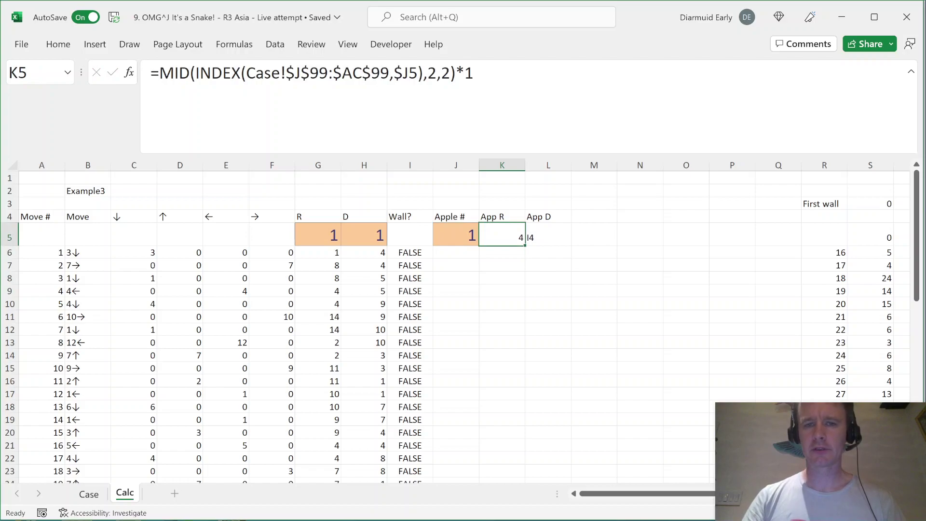
{"action": "key", "text": "Right"}
{"action": "key", "text": "Left"}
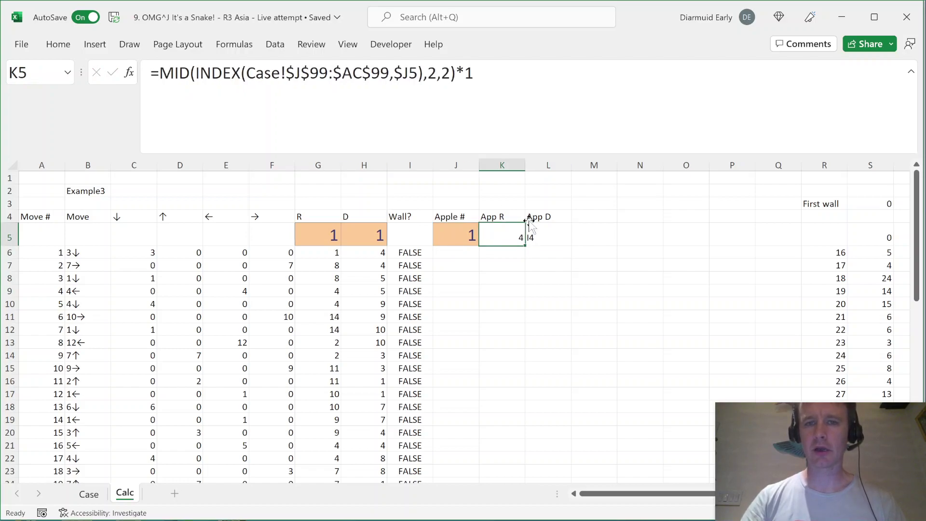
Step: Change the L5 formula to =CODE(INDEX(Case!$J$99:$AC$99,$J5))-64 to convert the apple's row letter to a number
{"action": "key", "text": "shift+Right"}
{"action": "key", "text": "shift+Right"}
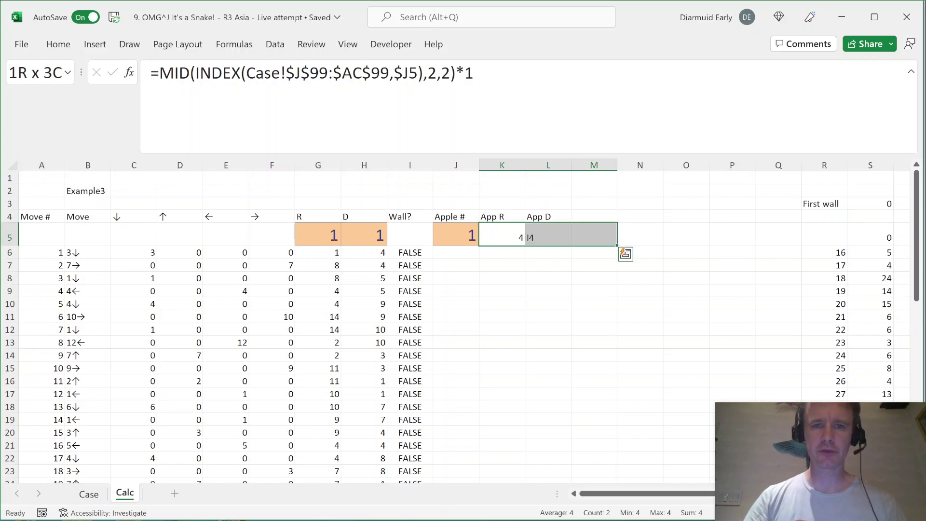
{"action": "key", "text": "Right"}
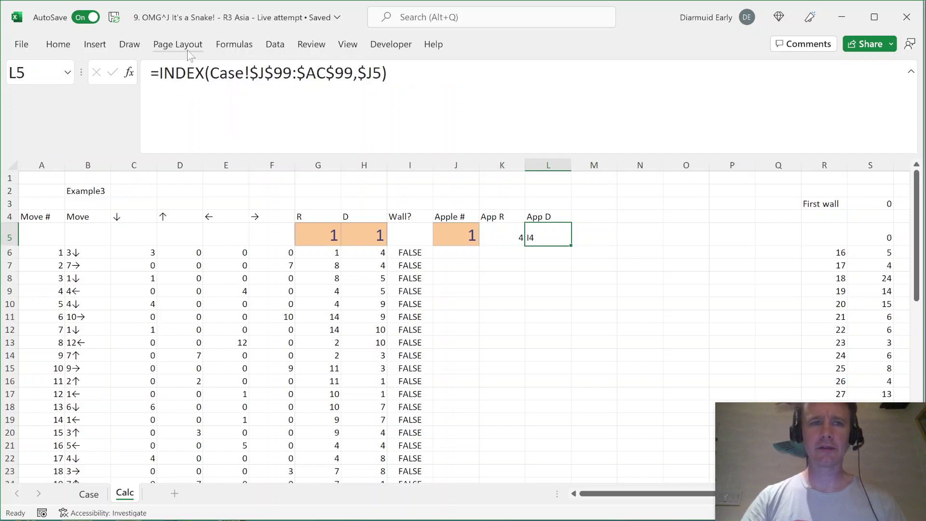
{"action": "left_click", "coordinate": [160, 73]}
{"action": "type", "text": "code"}
{"action": "key", "text": "Tab"}
{"action": "key", "text": "End"}
{"action": "type", "text": ")"}
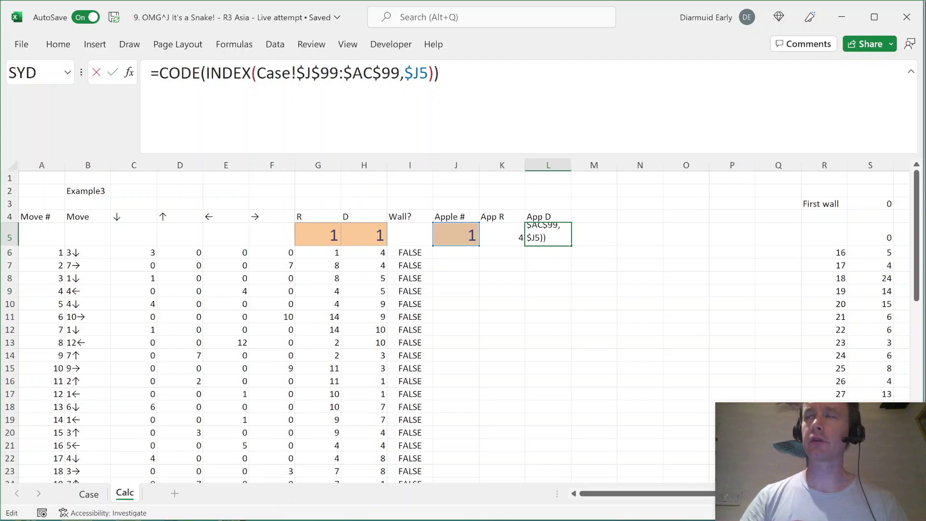
{"action": "type", "text": "-64"}
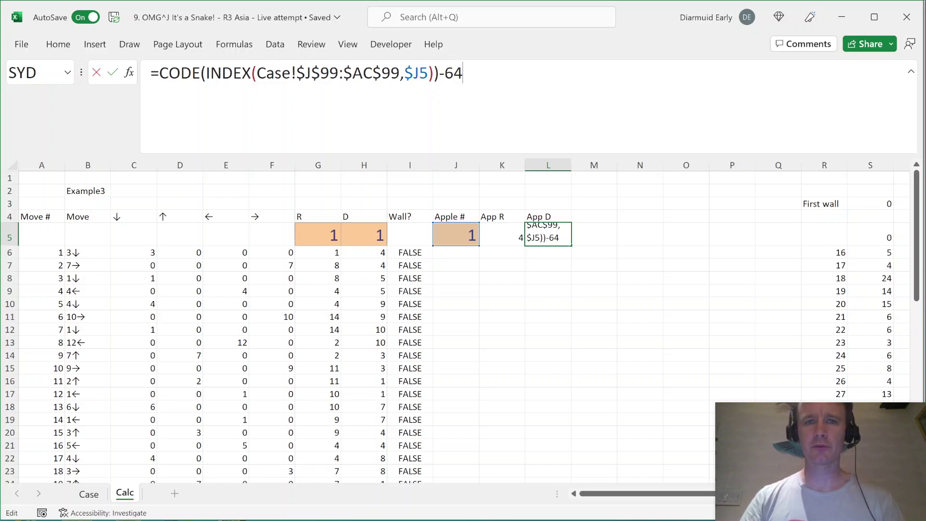
{"action": "key", "text": "ctrl+Return"}
{"action": "key", "text": "Left"}
{"action": "key", "text": "Right"}
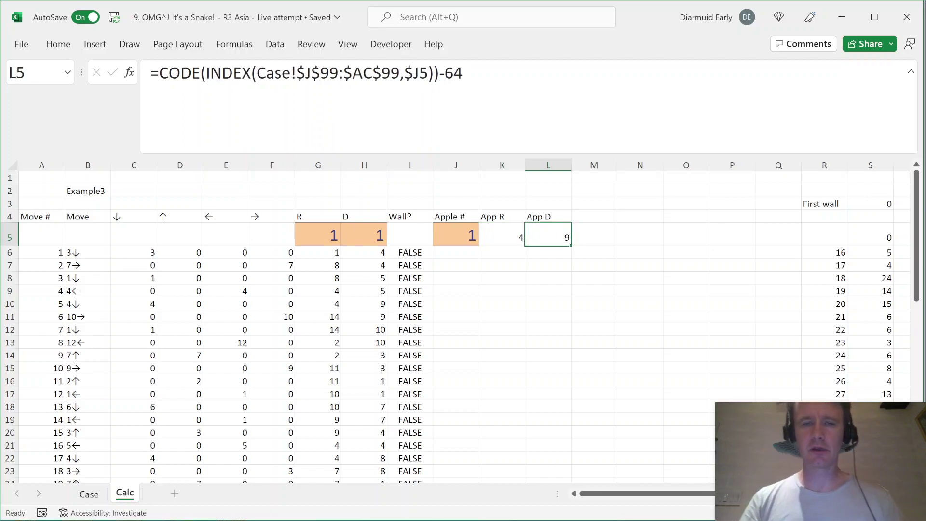
Step: Compare the apple list with the row letters and column numbers of the playing field on the Case sheet
{"action": "key", "text": "ctrl+bracketleft"}
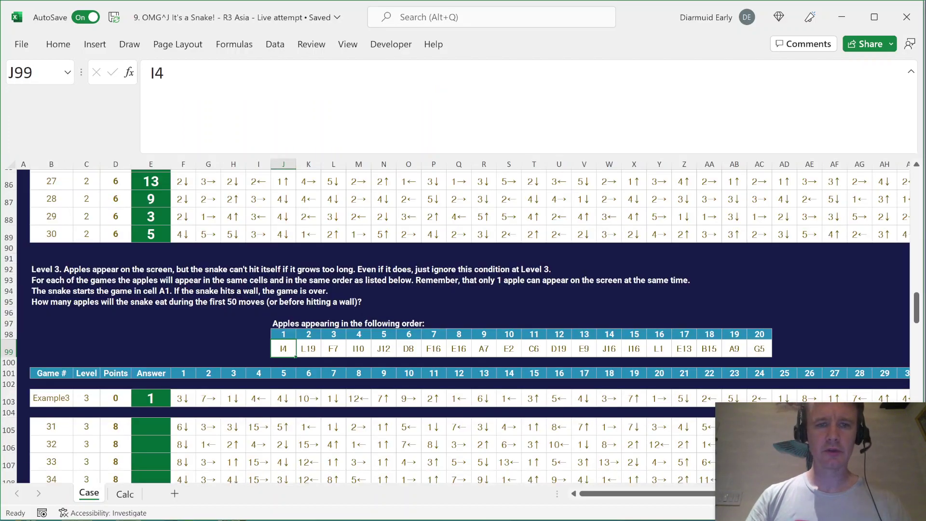
{"action": "key", "text": "ctrl+Home"}
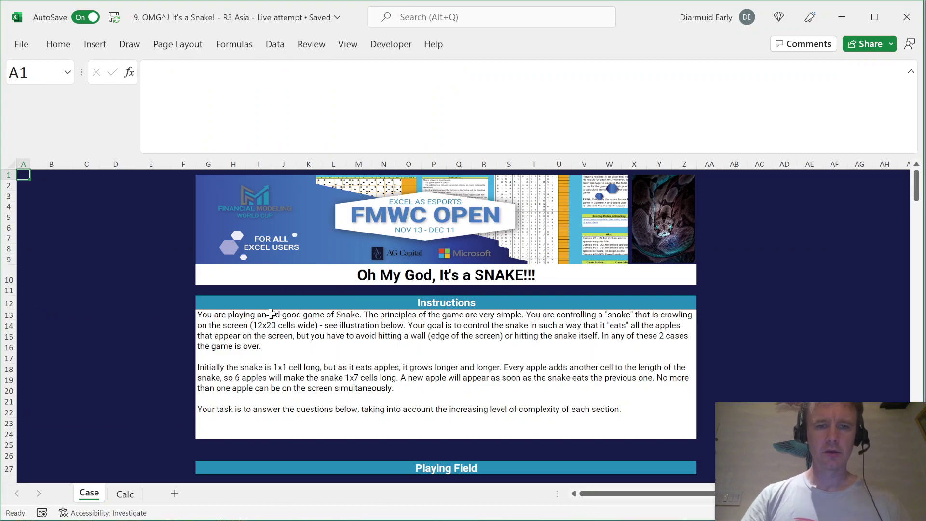
{"action": "scroll", "coordinate": [271, 313], "scroll_direction": "down", "scroll_amount": 9}
{"action": "left_click", "coordinate": [179, 207]}
{"action": "key", "text": "ctrl+shift+Down"}
{"action": "key", "text": "shift+Up"}
{"action": "key", "text": "shift+Up"}
{"action": "key", "text": "shift+Up"}
{"action": "key", "text": "Up"}
{"action": "key", "text": "Right"}
{"action": "key", "text": "shift+Right"}
{"action": "key", "text": "shift+Right"}
{"action": "key", "text": "shift+Right"}
{"action": "key", "text": "ctrl+Page_Down"}
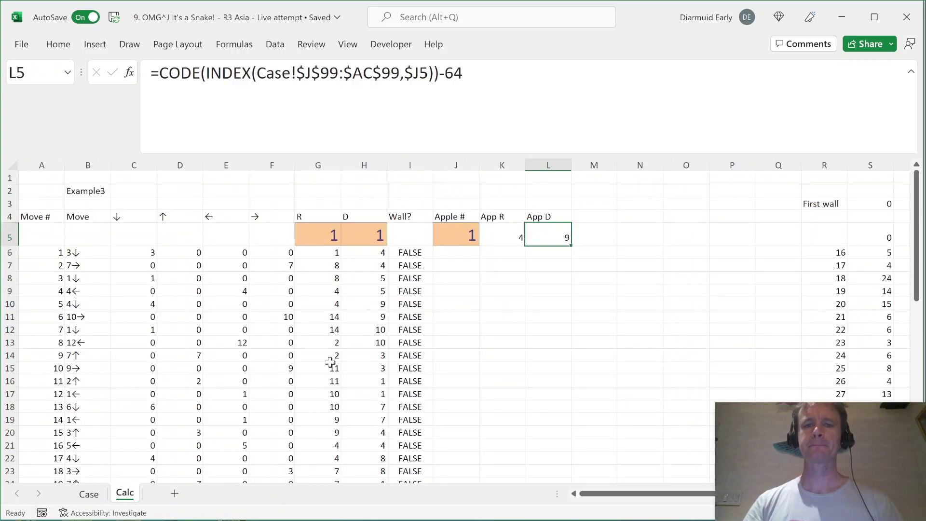
Step: Add the header Get apple? in M4 of the Calc sheet
{"action": "key", "text": "Left"}
{"action": "key", "text": "shift+Right"}
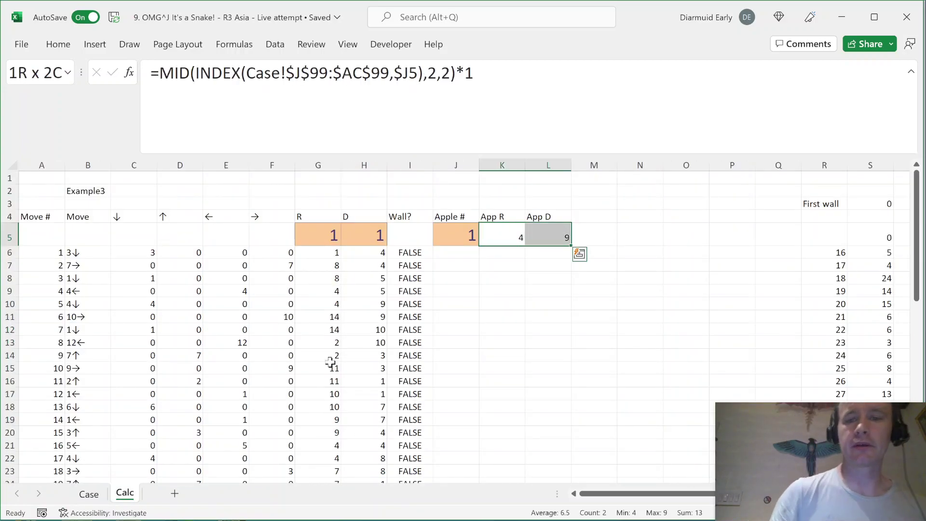
{"action": "key", "text": "Up"}
{"action": "key", "text": "Right"}
{"action": "key", "text": "Right"}
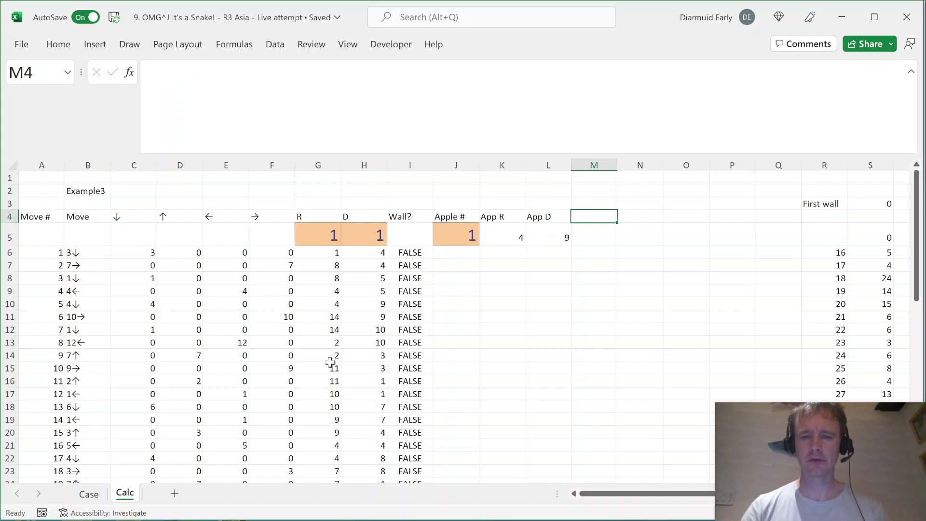
{"action": "type", "text": "Get ap"}
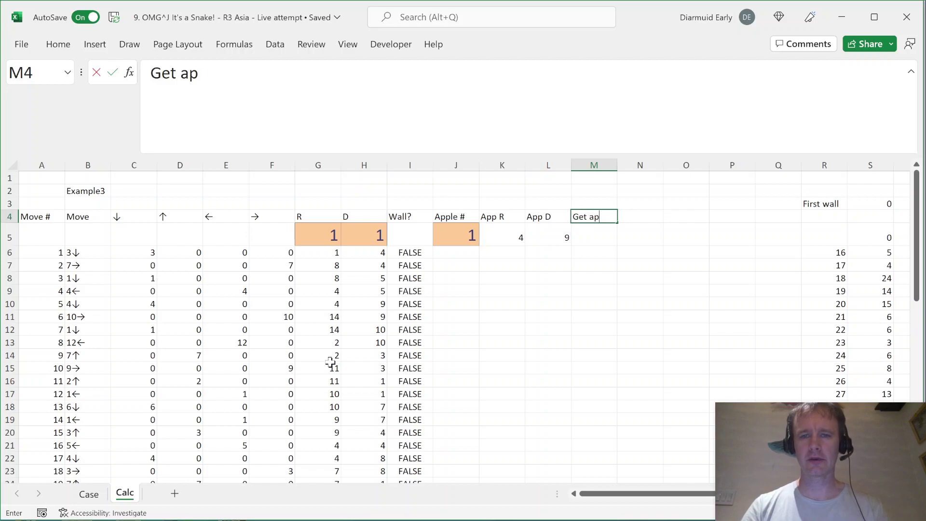
{"action": "type", "text": "ple?"}
{"action": "key", "text": "Return"}
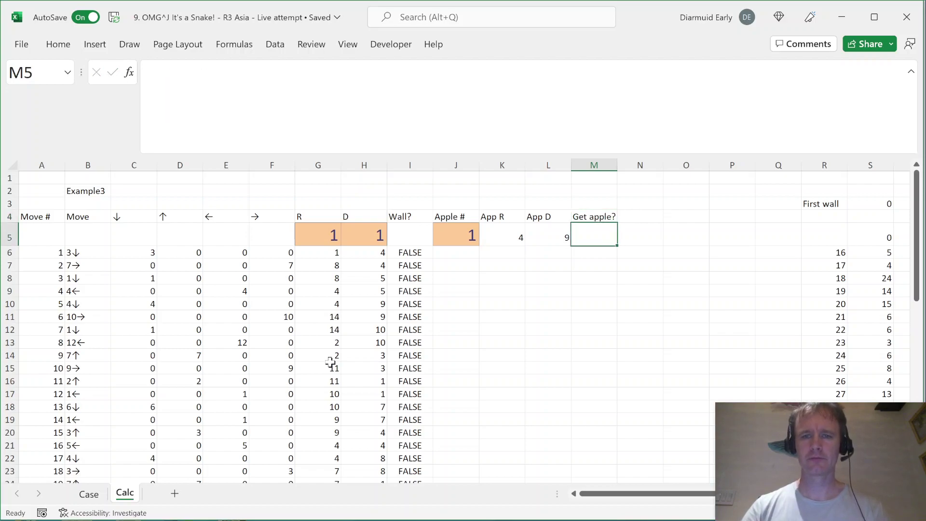
{"action": "key", "text": "Down"}
{"action": "key", "text": "Left"}
{"action": "key", "text": "Left"}
{"action": "key", "text": "Left"}
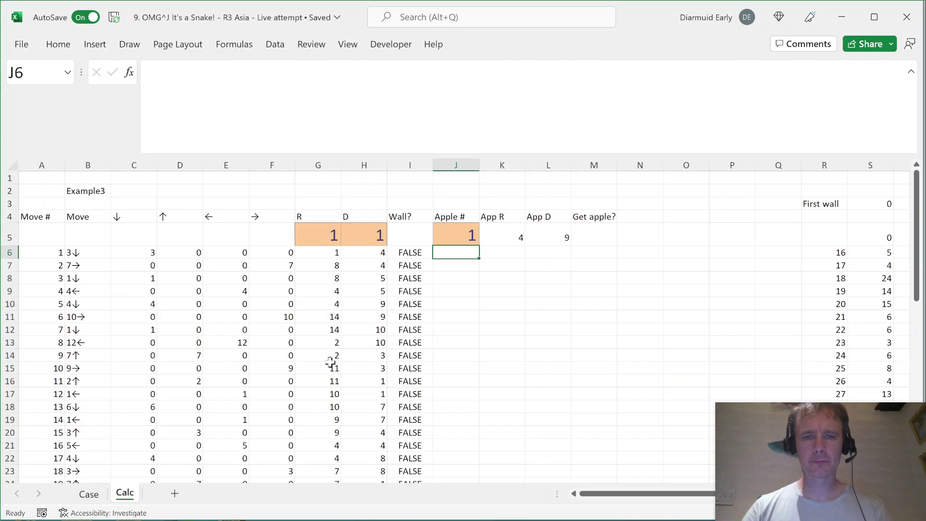
{"action": "key", "text": "Right"}
{"action": "key", "text": "Up"}
{"action": "key", "text": "Right"}
{"action": "key", "text": "Right"}
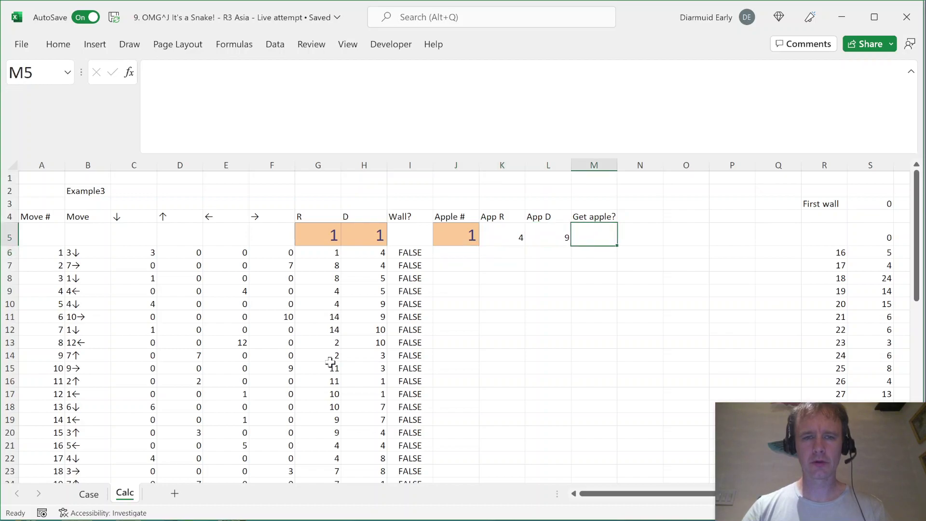
Step: Check the Level 3 rules on the Case sheet, and enter the starting value 0 in Calc M5 with the input formatting of J5
{"action": "key", "text": "ctrl+Page_Up"}
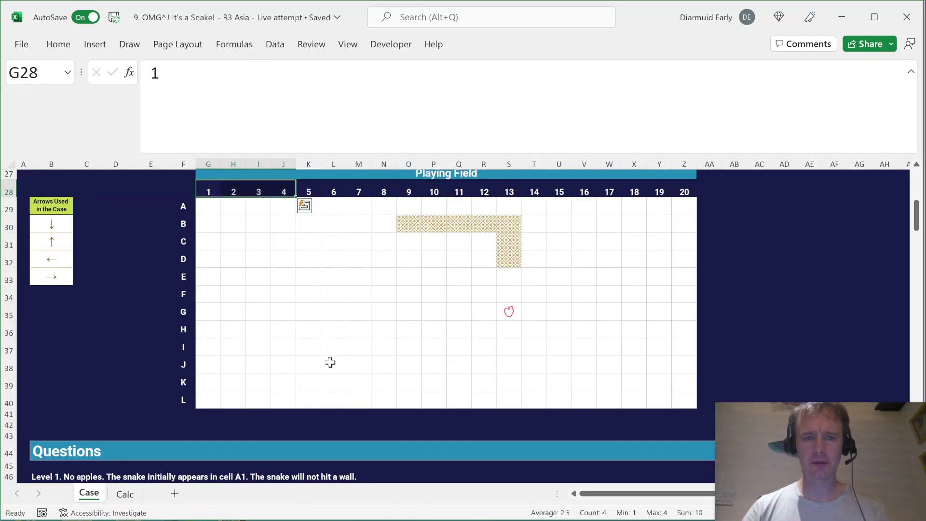
{"action": "key", "text": "Page_Down"}
{"action": "key", "text": "Page_Down"}
{"action": "key", "text": "Page_Down"}
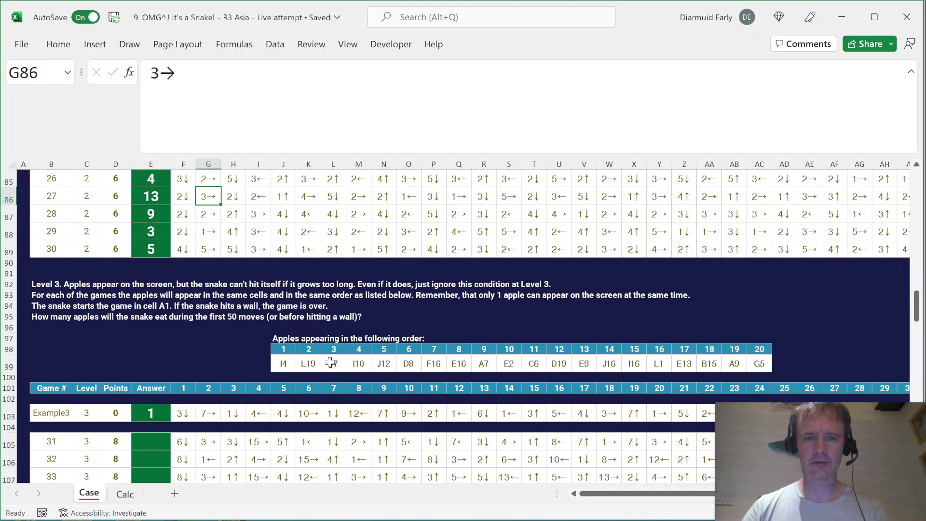
{"action": "key", "text": "ctrl+Page_Down"}
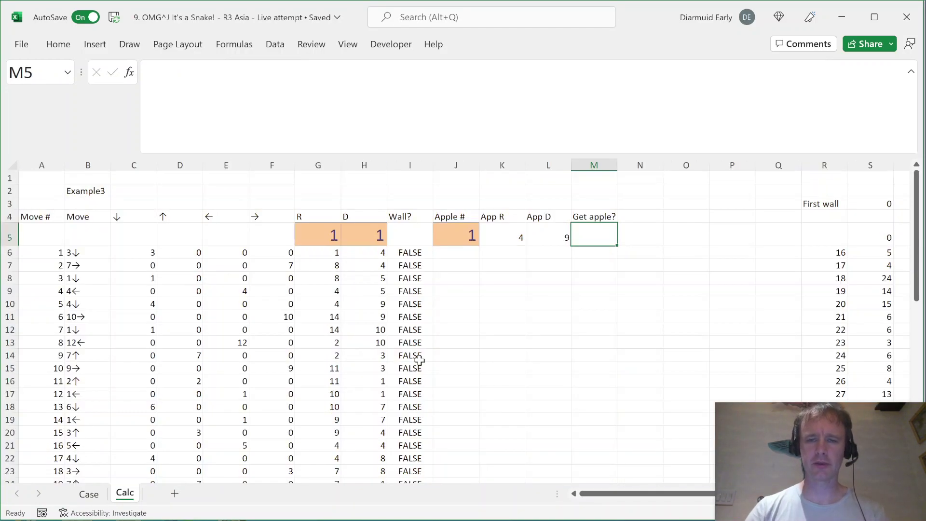
{"action": "left_click", "coordinate": [459, 224]}
{"action": "key", "text": "ctrl+c"}
{"action": "key", "text": "Right"}
{"action": "key", "text": "Right"}
{"action": "key", "text": "Right"}
{"action": "key", "text": "Return"}
{"action": "key", "text": "Return"}
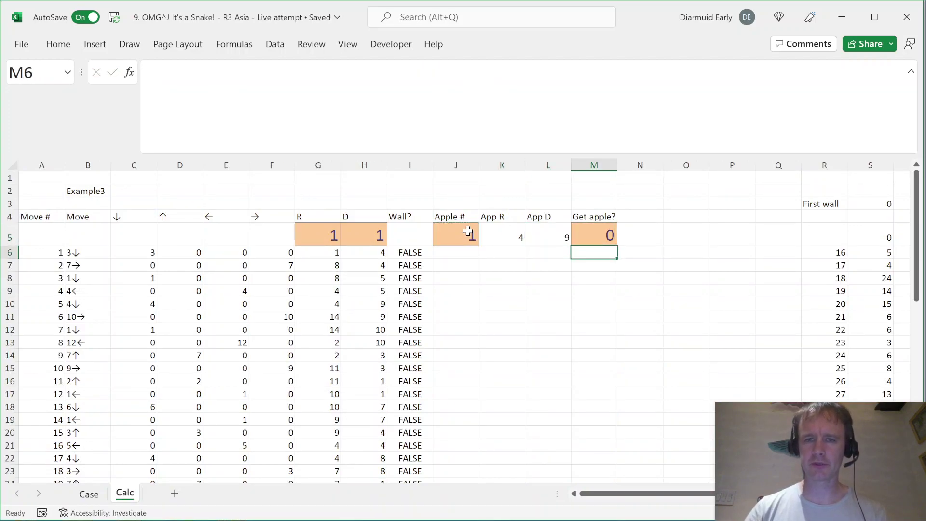
Step: Enter the formula =J5+M5 in Calc J6 so the apple number advances when an apple is taken
{"action": "key", "text": "Left"}
{"action": "key", "text": "Left"}
{"action": "key", "text": "Left"}
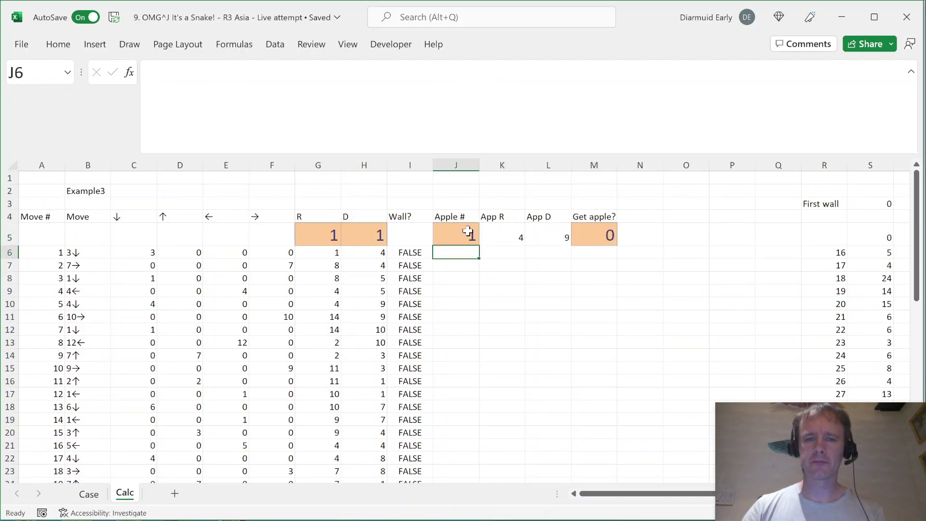
{"action": "type", "text": "="}
{"action": "key", "text": "Up"}
{"action": "type", "text": "+"}
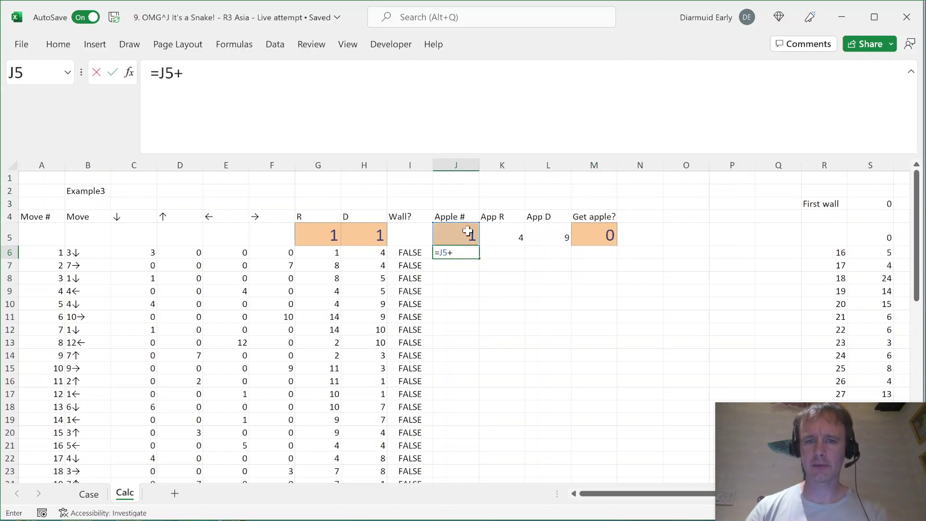
{"action": "key", "text": "Up"}
{"action": "key", "text": "Right"}
{"action": "key", "text": "Right"}
{"action": "key", "text": "Right"}
{"action": "key", "text": "ctrl+Return"}
{"action": "key", "text": "Right"}
{"action": "key", "text": "Right"}
{"action": "key", "text": "Right"}
{"action": "key", "text": "Up"}
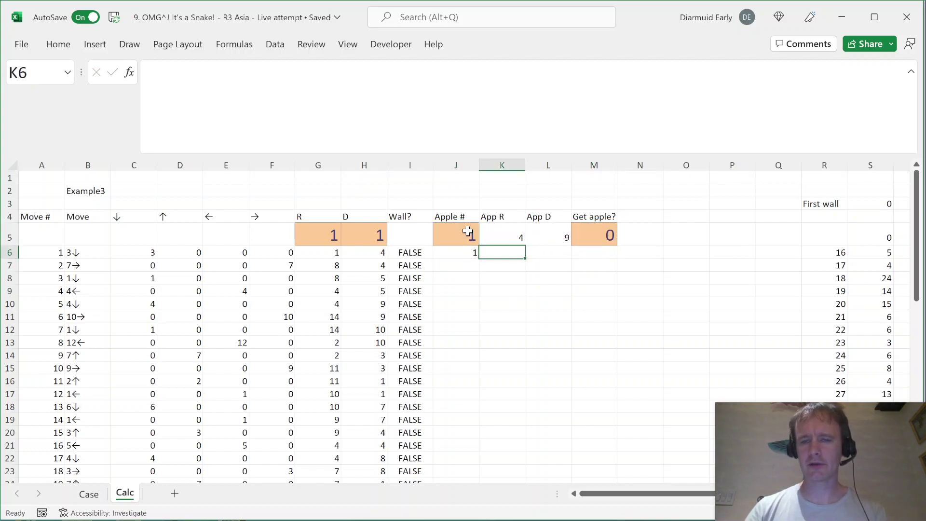
{"action": "key", "text": "Down"}
{"action": "key", "text": "Down"}
{"action": "key", "text": "Down"}
{"action": "key", "text": "Down"}
{"action": "key", "text": "Down"}
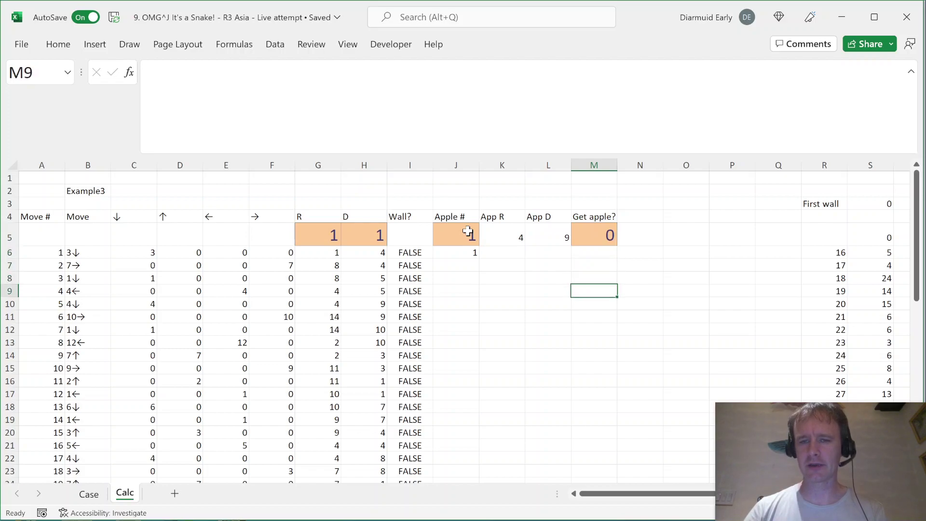
{"action": "key", "text": "Left"}
{"action": "key", "text": "Left"}
{"action": "key", "text": "Left"}
{"action": "key", "text": "Right"}
Step: Copy the App R and App D formulas from K5:L5 down into K6:L6
{"action": "key", "text": "Up"}
{"action": "key", "text": "Up"}
{"action": "key", "text": "Up"}
{"action": "key", "text": "Up"}
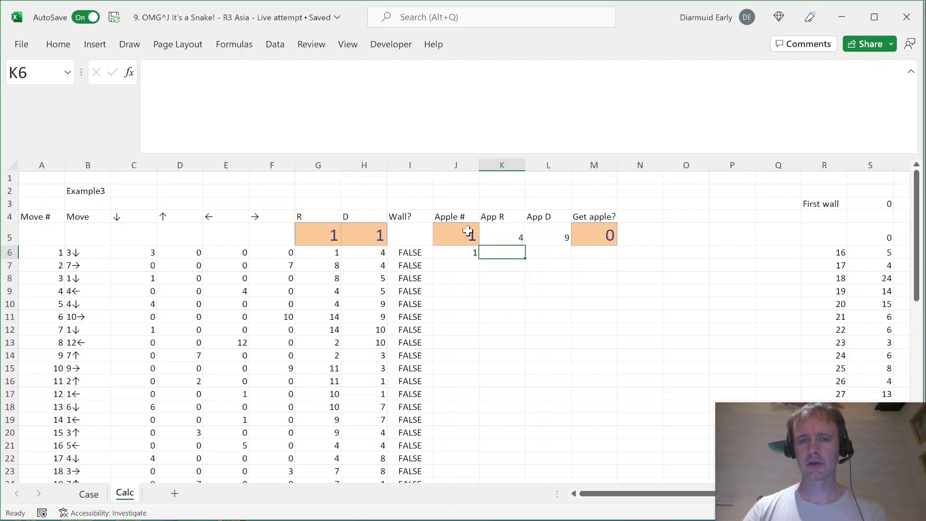
{"action": "key", "text": "Up"}
{"action": "key", "text": "shift+Right"}
{"action": "key", "text": "shift+Down"}
{"action": "key", "text": "ctrl+d"}
{"action": "key", "text": "Down"}
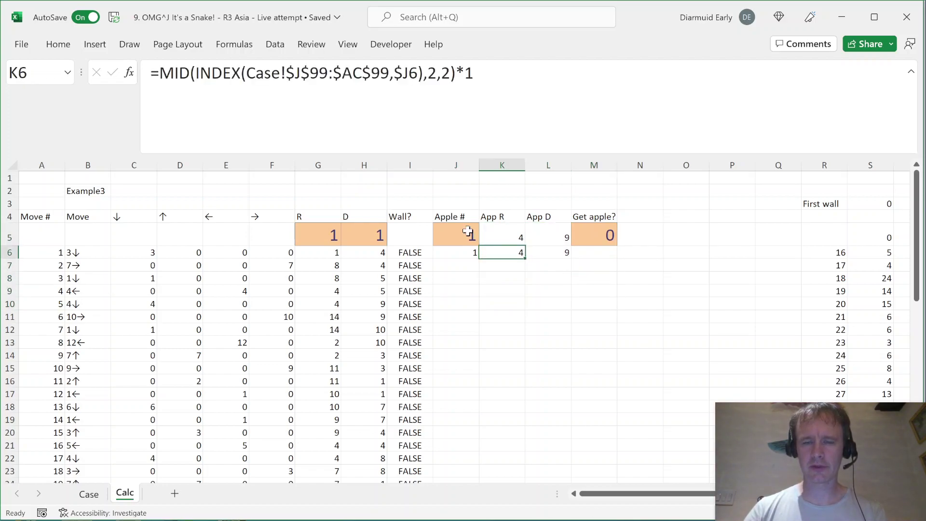
Step: Compare the snake's consecutive R and D positions in rows 5 and 6 with the apple's position in columns K and L
{"action": "key", "text": "Right"}
{"action": "key", "text": "Right"}
{"action": "key", "text": "Left"}
{"action": "key", "text": "Left"}
{"action": "key", "text": "Left"}
{"action": "key", "text": "Left"}
{"action": "key", "text": "Left"}
{"action": "key", "text": "Left"}
{"action": "key", "text": "Left"}
{"action": "key", "text": "Right"}
{"action": "key", "text": "Up"}
{"action": "key", "text": "shift+Right"}
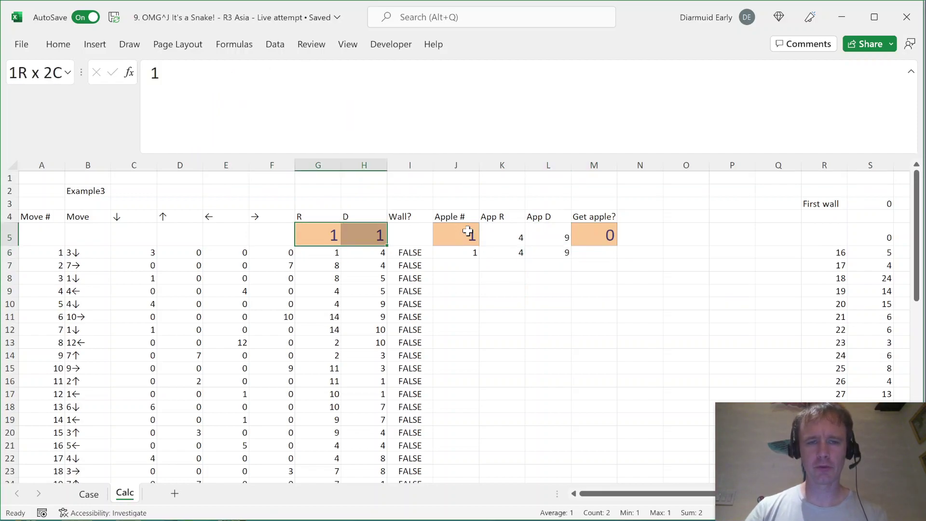
{"action": "key", "text": "Down"}
{"action": "key", "text": "shift+Right"}
{"action": "left_click_drag", "start_coordinate": [518, 235], "coordinate": [542, 233]}
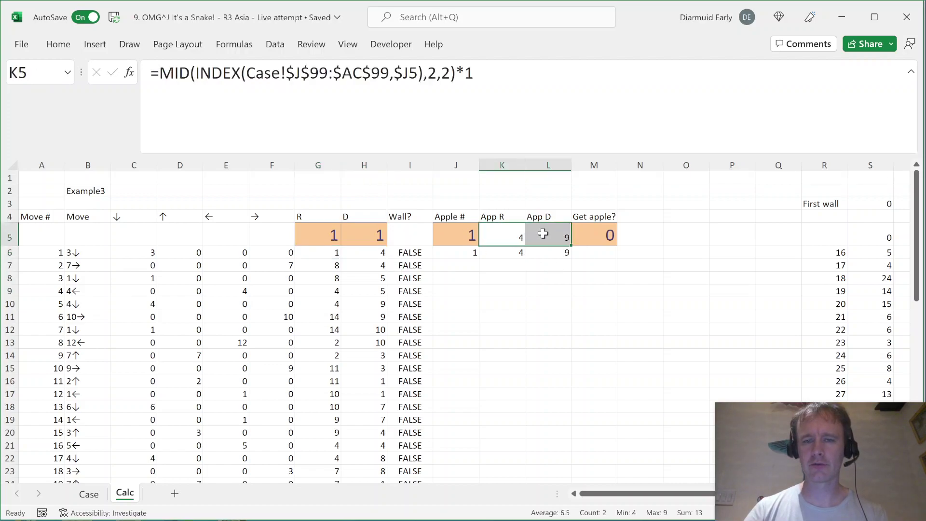
{"action": "left_click", "coordinate": [610, 253]}
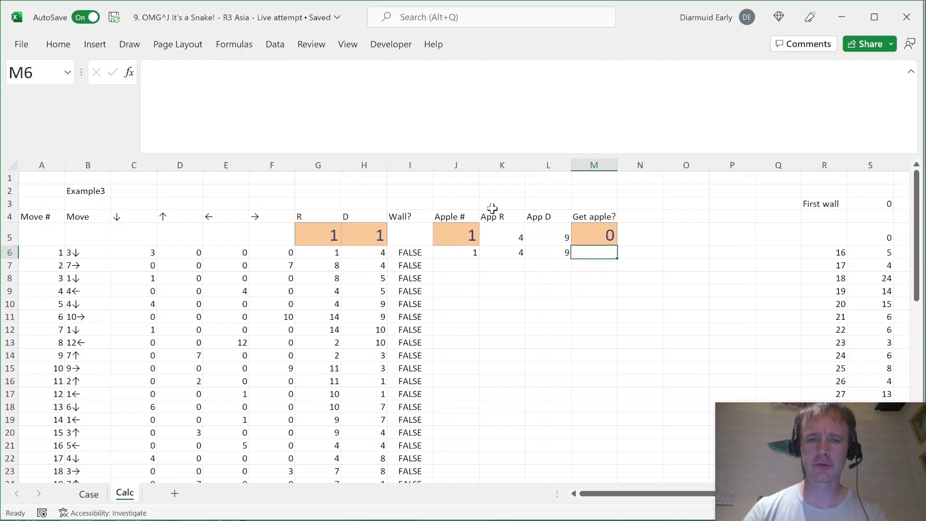
{"action": "left_click_drag", "start_coordinate": [545, 235], "coordinate": [542, 301]}
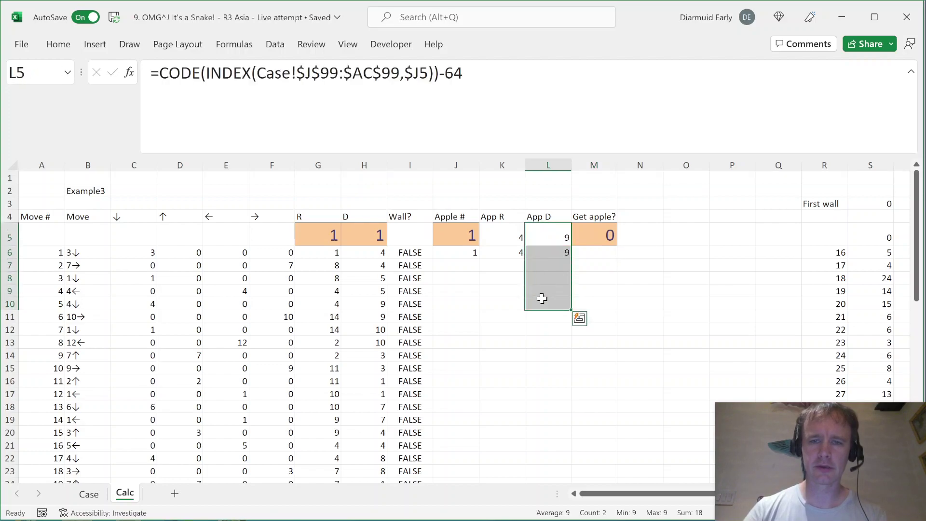
{"action": "left_click_drag", "start_coordinate": [487, 277], "coordinate": [622, 275]}
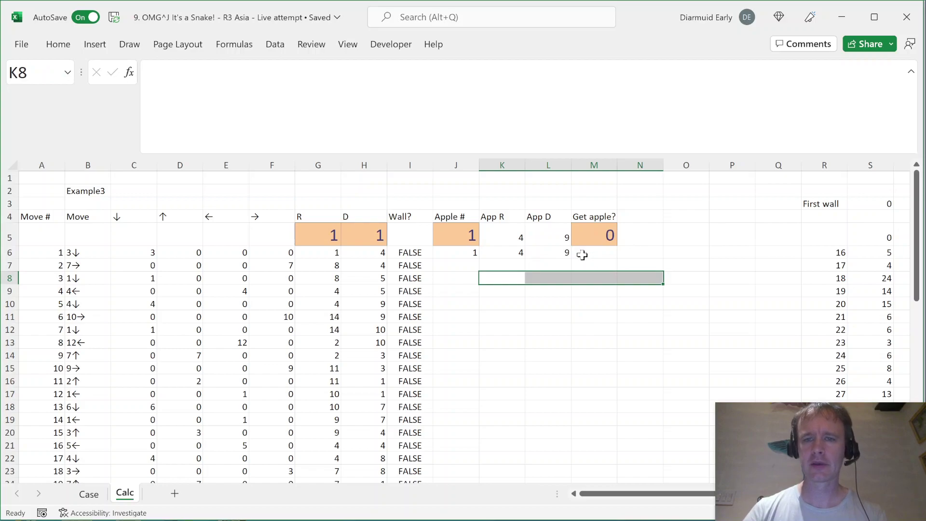
Step: Begin the Get apple? formula in M6 with =OR(AND(K6=G6, to test whether the apple and snake share the same R
{"action": "left_click", "coordinate": [583, 253]}
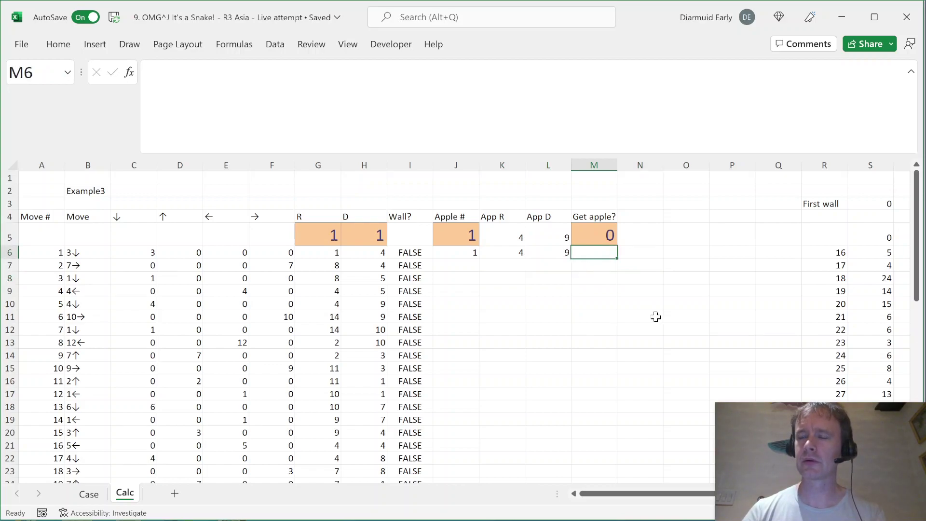
{"action": "type", "text": "=or"}
{"action": "key", "text": "Tab"}
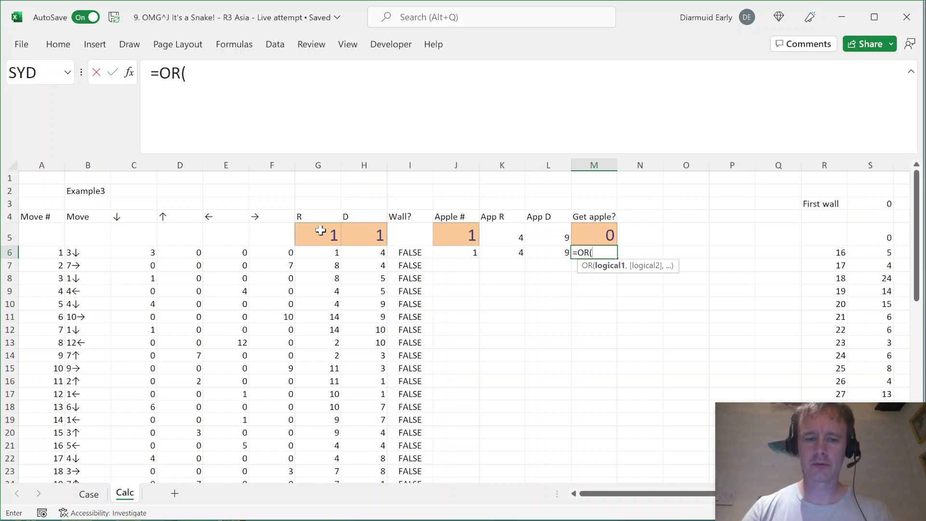
{"action": "type", "text": "AND("}
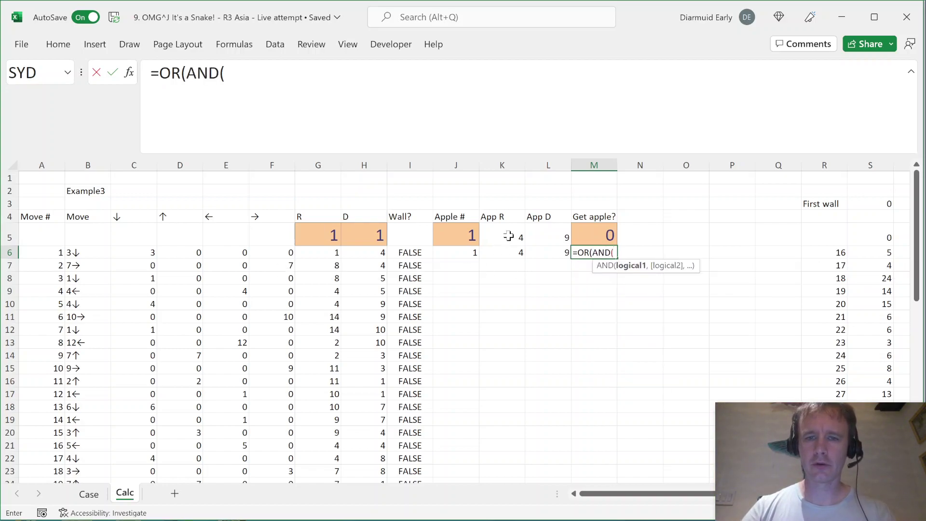
{"action": "left_click", "coordinate": [503, 254]}
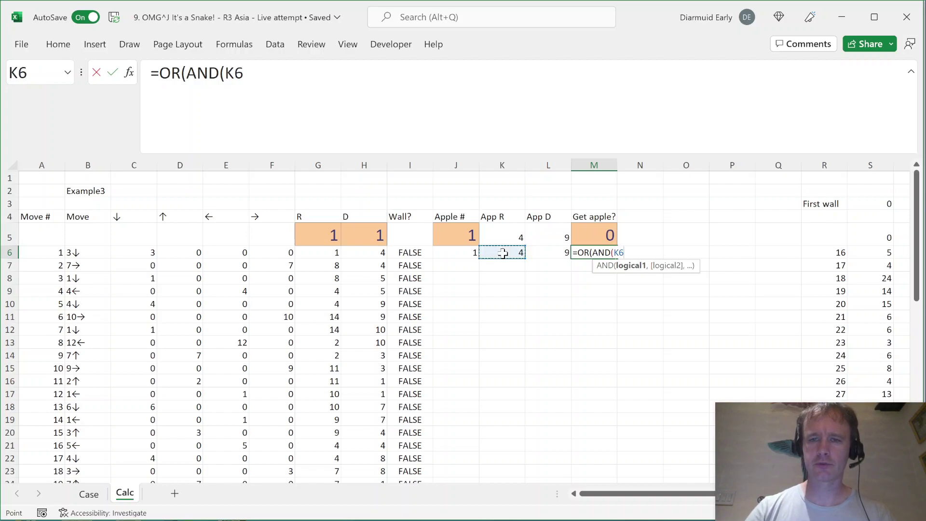
{"action": "type", "text": "="}
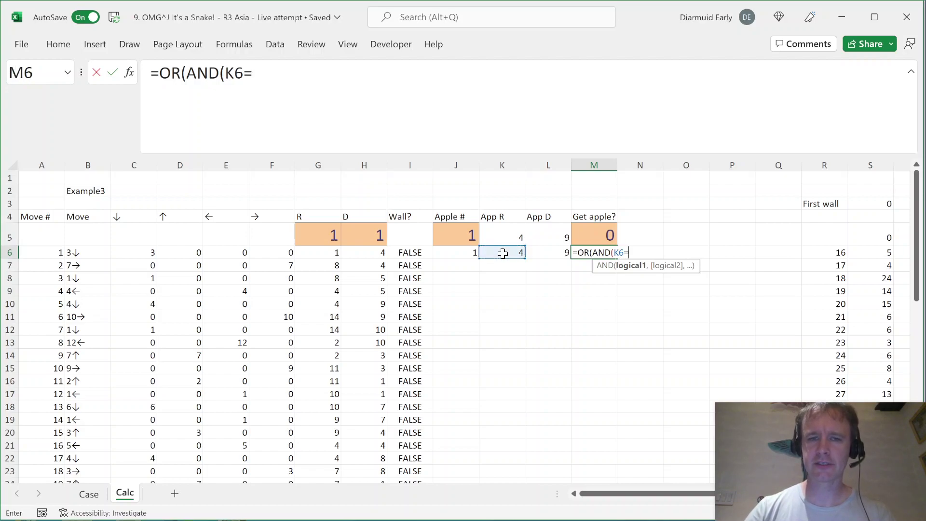
{"action": "left_click", "coordinate": [328, 252]}
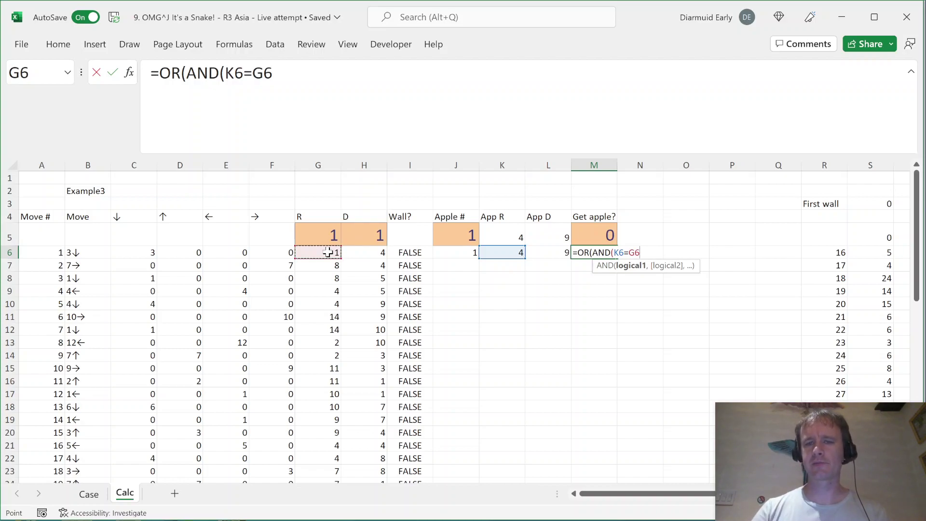
{"action": "type", "text": ","}
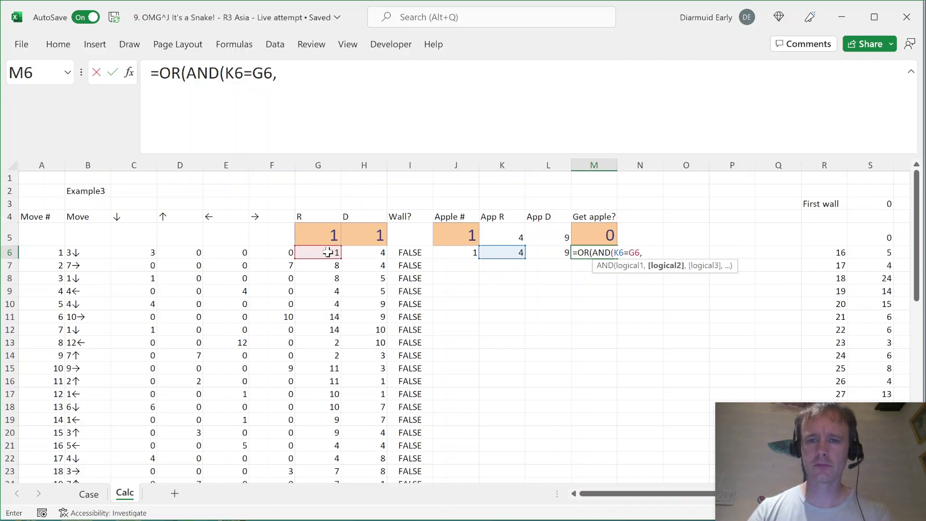
Step: Complete the first AND condition in the M6 formula with L6<=MAX(H5:H6),L6>=MIN(H5:H6)) for the D range of the move
{"action": "left_click", "coordinate": [544, 252]}
{"action": "type", "text": "<=max("}
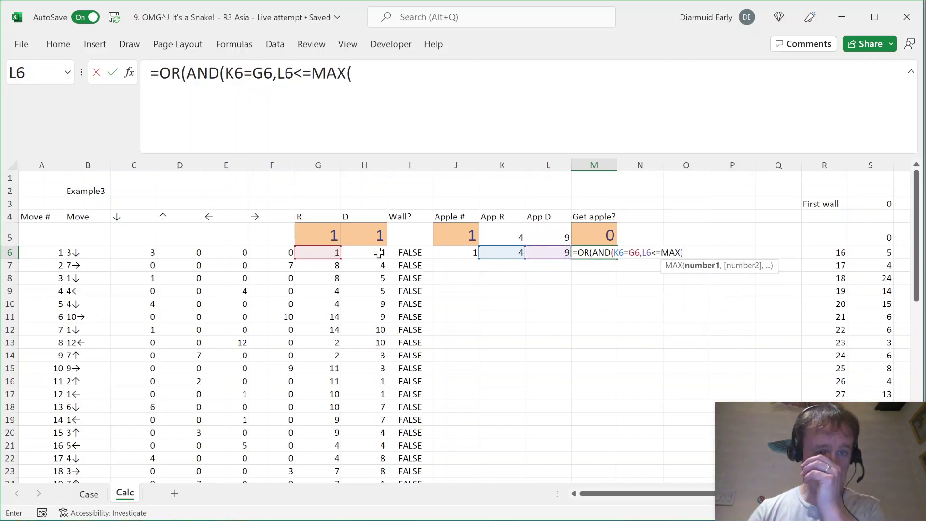
{"action": "left_click_drag", "start_coordinate": [371, 237], "coordinate": [372, 253]}
{"action": "type", "text": "),"}
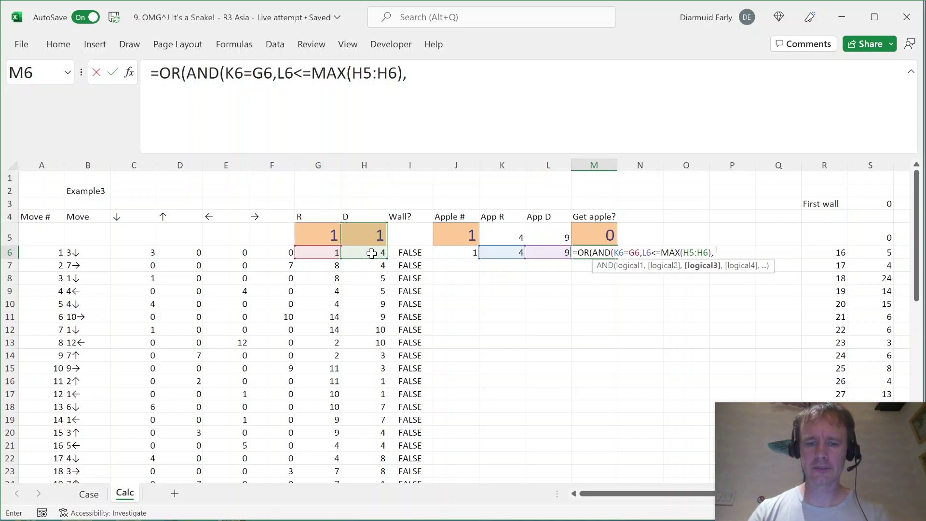
{"action": "type", "text": "l6>="}
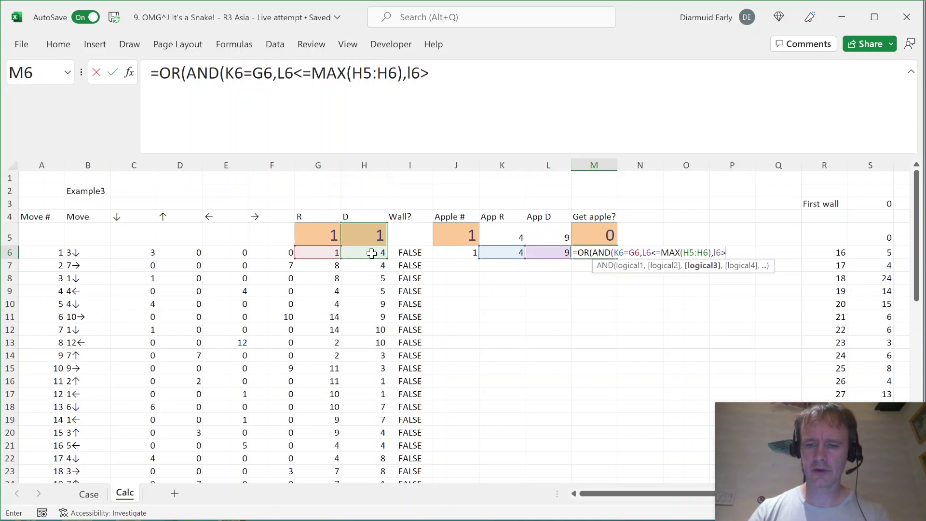
{"action": "type", "text": "min"}
{"action": "key", "text": "Tab"}
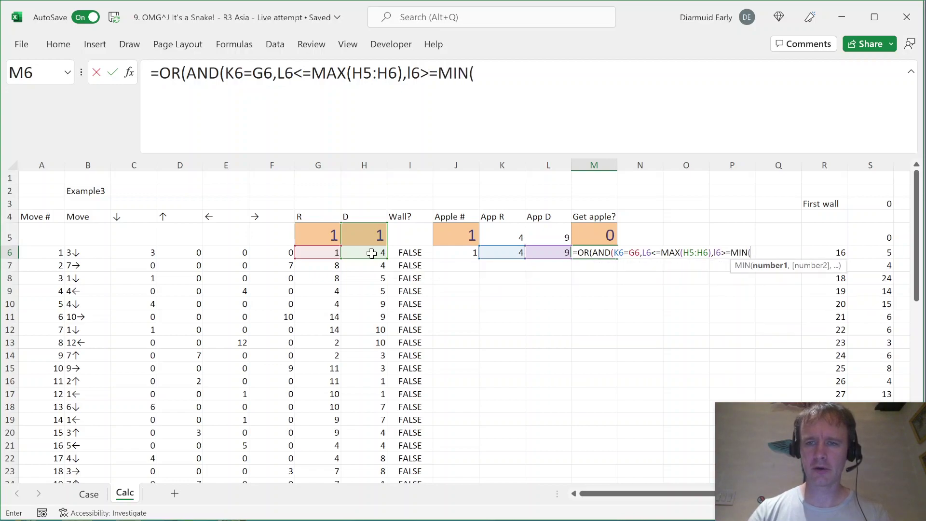
{"action": "left_click_drag", "start_coordinate": [373, 234], "coordinate": [374, 251]}
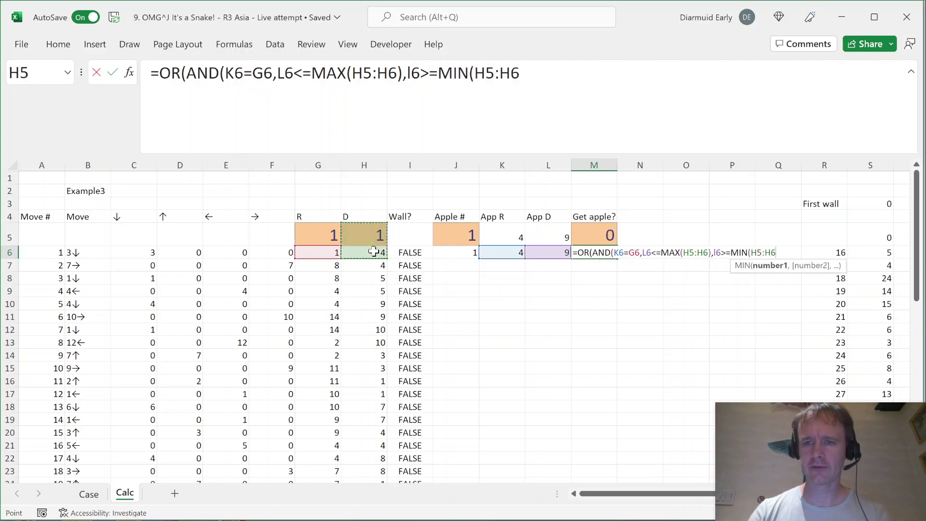
{"action": "type", "text": "))"}
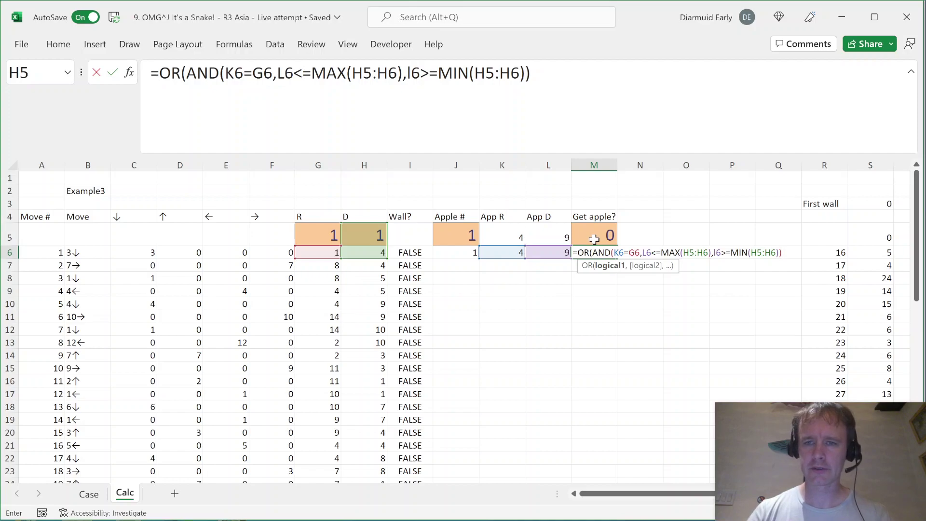
Step: Add a second AND condition to the M6 formula, starting with L6=H6 to match the apple's and snake's D
{"action": "type", "text": ",and"}
{"action": "key", "text": "Tab"}
{"action": "left_click_drag", "start_coordinate": [604, 253], "coordinate": [751, 253]}
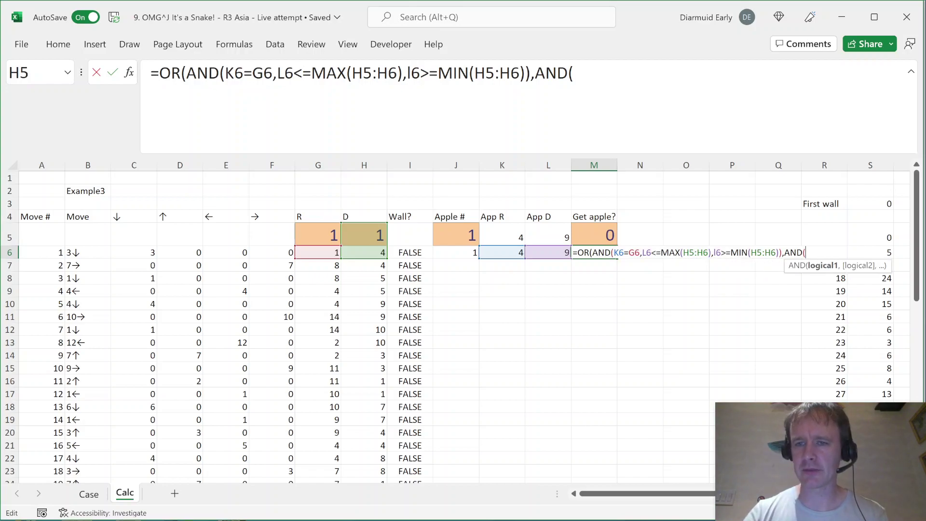
{"action": "left_click", "coordinate": [554, 253]}
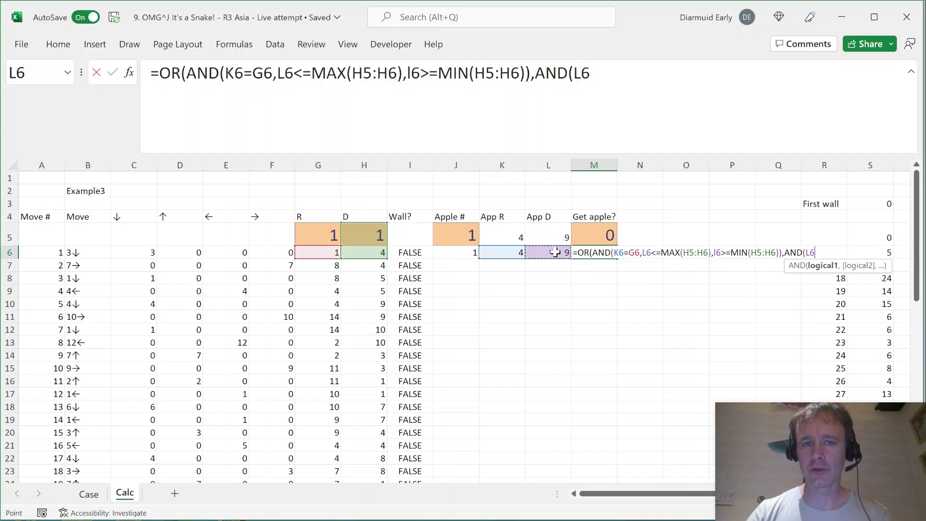
{"action": "type", "text": "="}
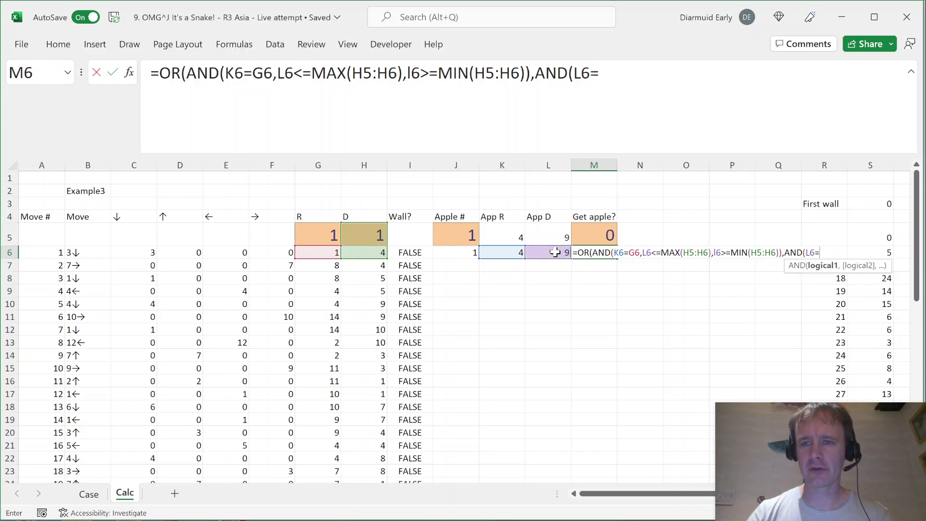
{"action": "left_click", "coordinate": [373, 252]}
{"action": "type", "text": ","}
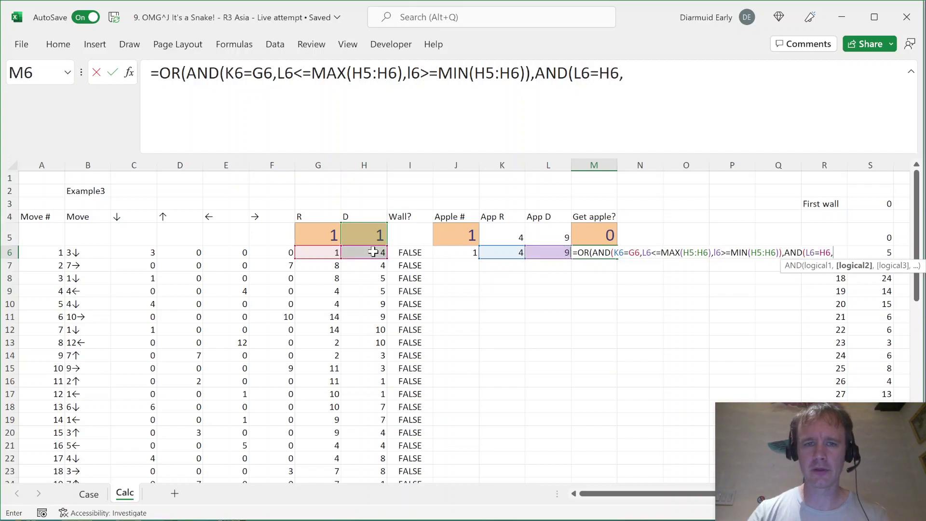
Step: Extend the second AND condition in the M6 formula with K6<=MAX(G5:G6) as the upper R limit of the move
{"action": "left_click", "coordinate": [497, 252]}
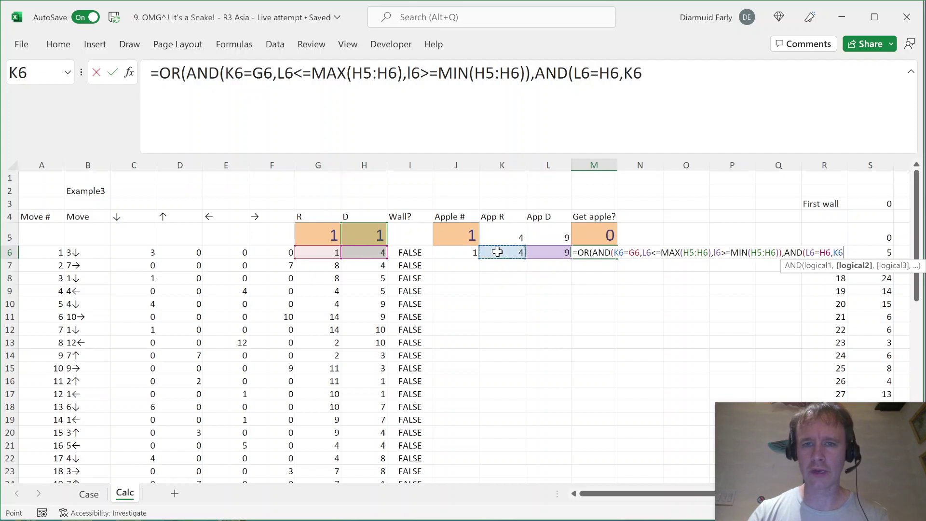
{"action": "type", "text": "<="}
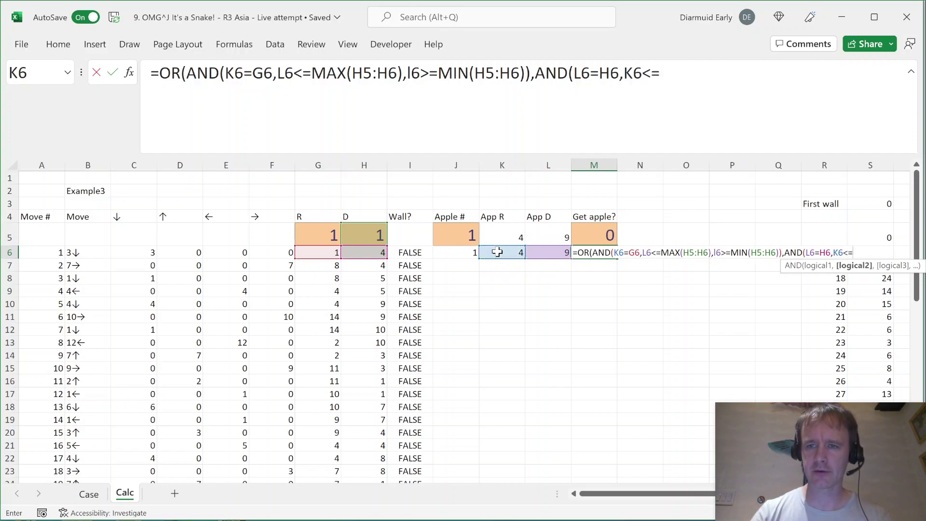
{"action": "type", "text": "max"}
{"action": "key", "text": "Tab"}
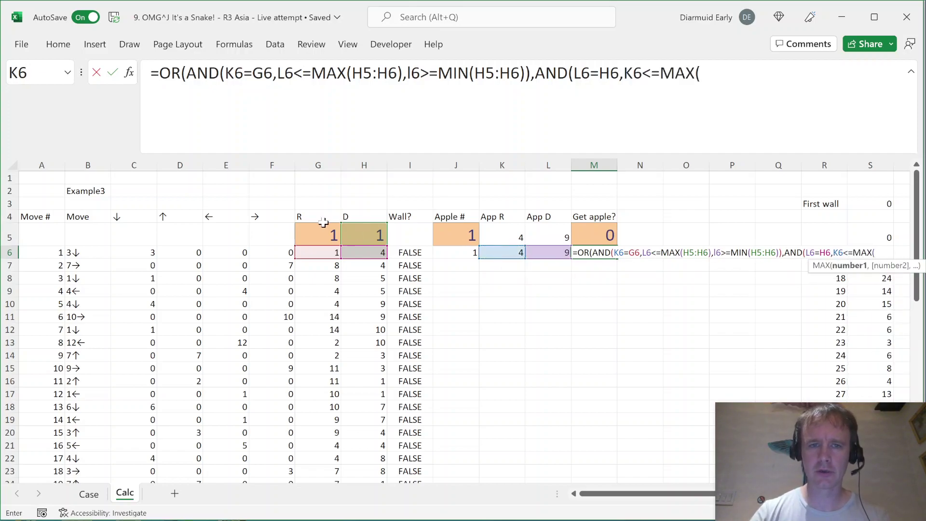
{"action": "left_click_drag", "start_coordinate": [306, 227], "coordinate": [324, 250]}
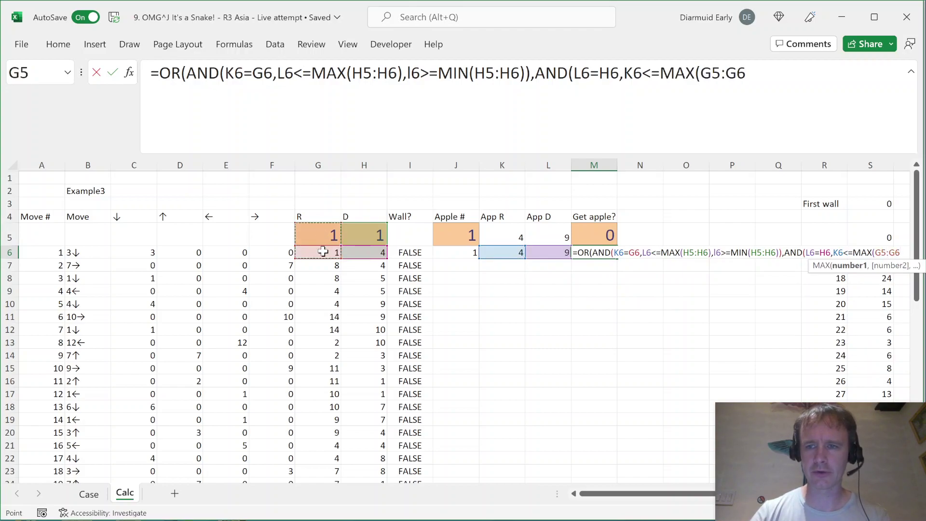
Step: Finish the M6 Get apple? formula with K6>=MIN(G5:G6) as the lower R limit and enter it
{"action": "type", "text": "),k"}
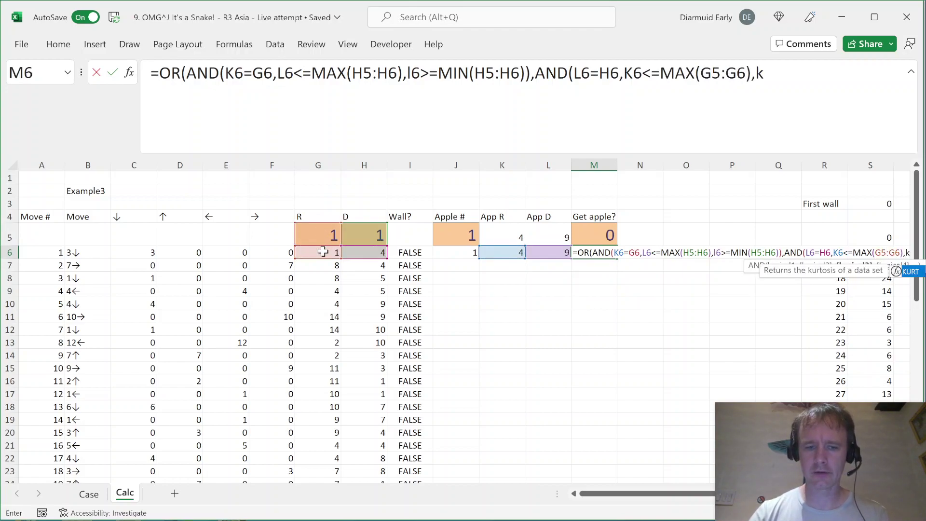
{"action": "type", "text": "6>="}
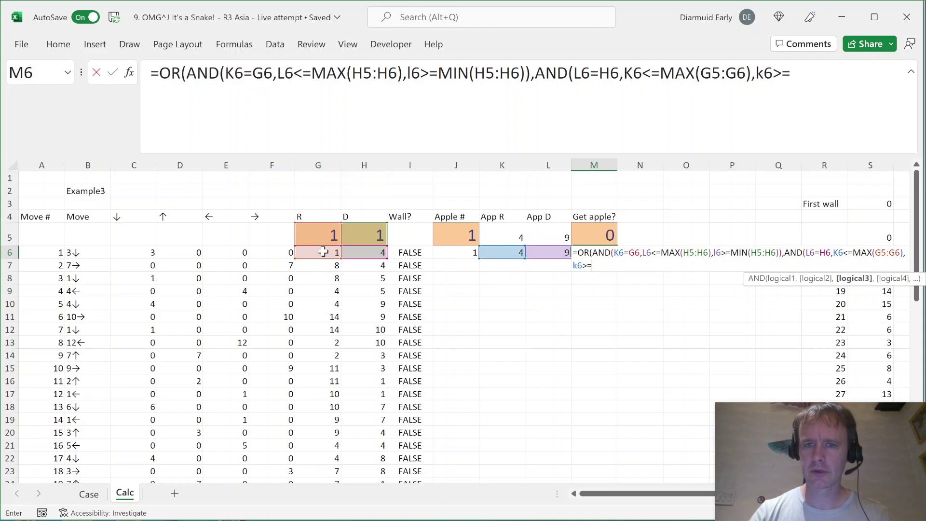
{"action": "type", "text": "min"}
{"action": "key", "text": "Tab"}
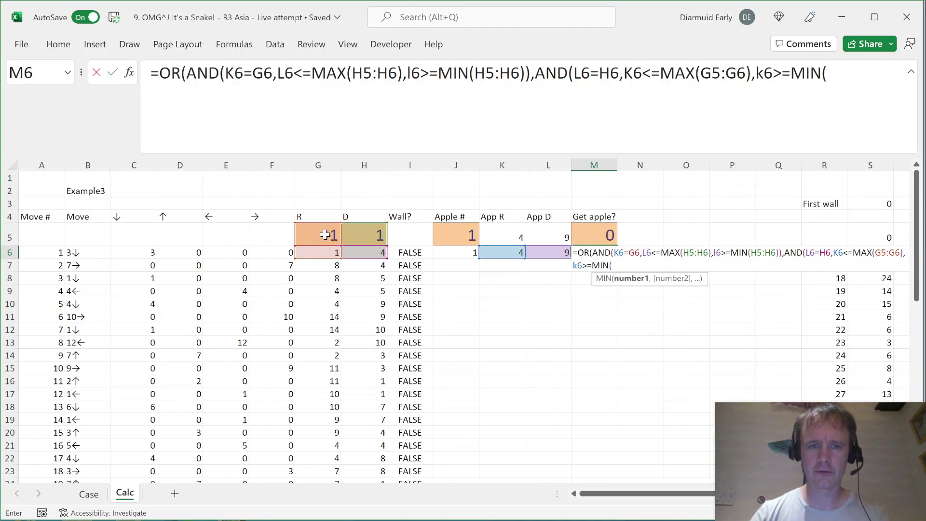
{"action": "left_click", "coordinate": [327, 243]}
{"action": "left_click_drag", "start_coordinate": [326, 246], "coordinate": [326, 252]}
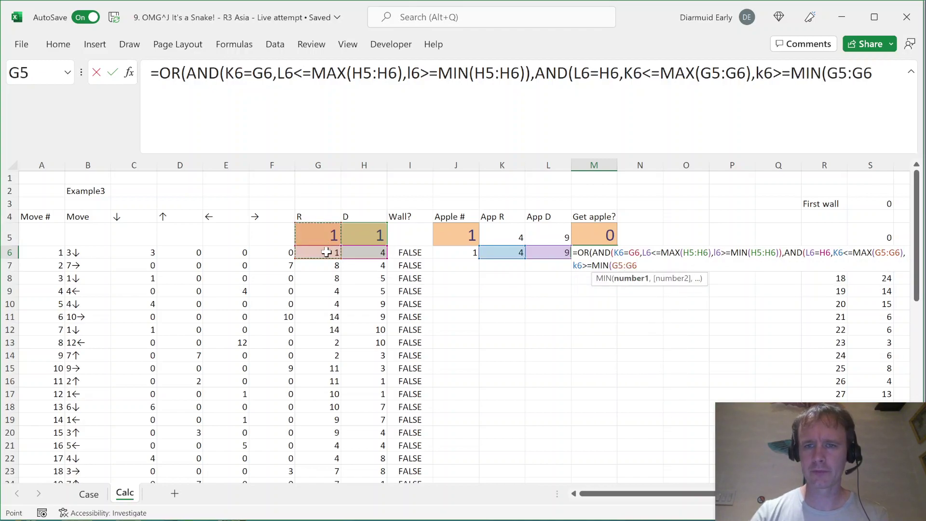
{"action": "type", "text": "))"}
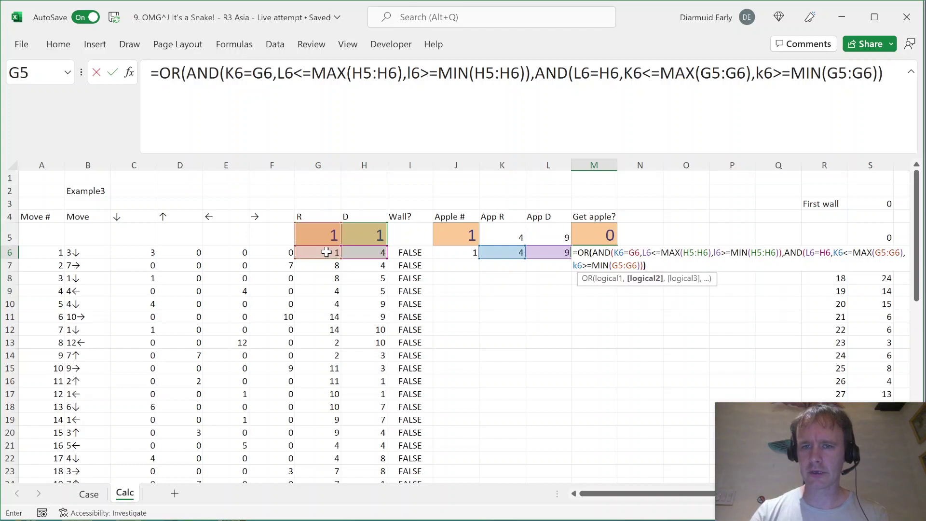
{"action": "key", "text": "Return"}
Step: Fill the apple formulas in J6:M6 down through row 15
{"action": "key", "text": "Left"}
{"action": "key", "text": "Left"}
{"action": "key", "text": "Left"}
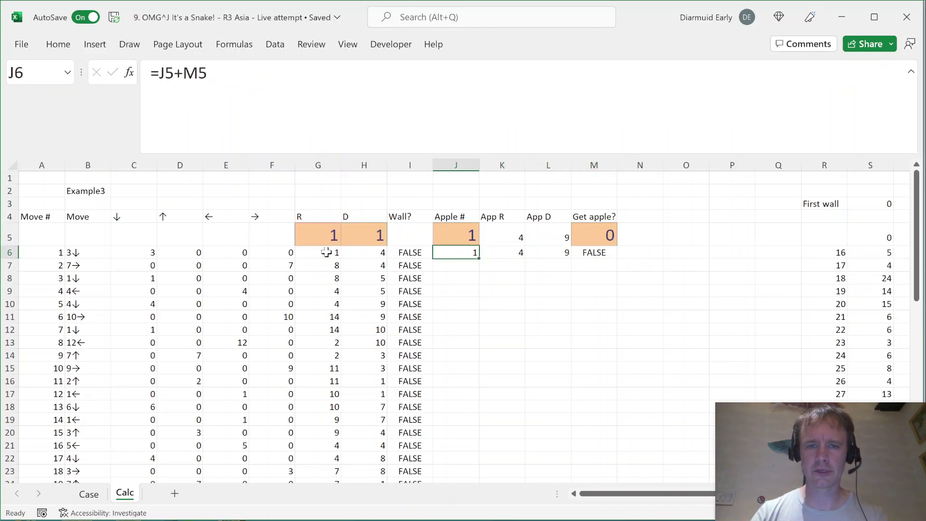
{"action": "key", "text": "shift+Right"}
{"action": "key", "text": "shift+Right"}
{"action": "key", "text": "shift+Right"}
{"action": "key", "text": "shift+Down"}
{"action": "key", "text": "shift+Down"}
{"action": "key", "text": "shift+Down"}
{"action": "key", "text": "ctrl+d"}
{"action": "key", "text": "shift+Down"}
{"action": "key", "text": "shift+Down"}
{"action": "key", "text": "shift+Down"}
{"action": "key", "text": "shift+Down"}
{"action": "key", "text": "shift+Down"}
{"action": "key", "text": "shift+Down"}
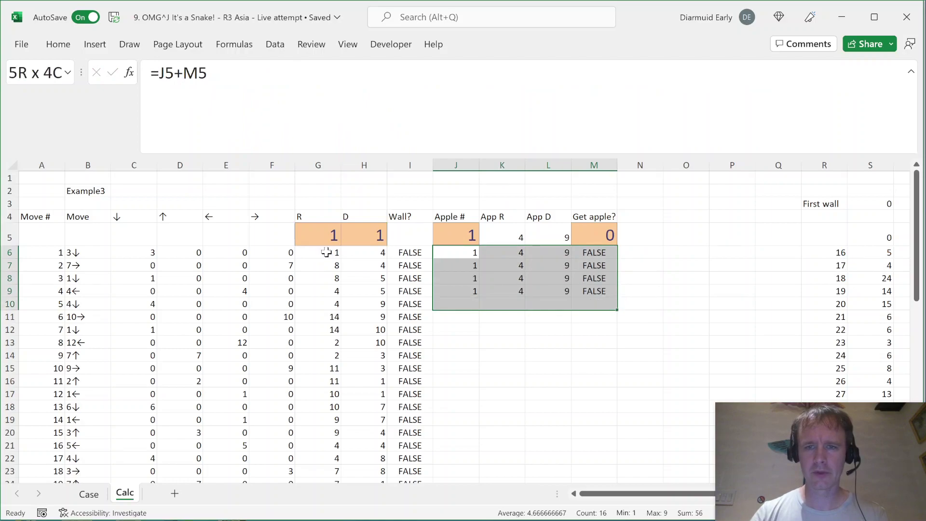
{"action": "key", "text": "ctrl+d"}
{"action": "key", "text": "shift+Down"}
{"action": "key", "text": "shift+Down"}
{"action": "key", "text": "shift+Down"}
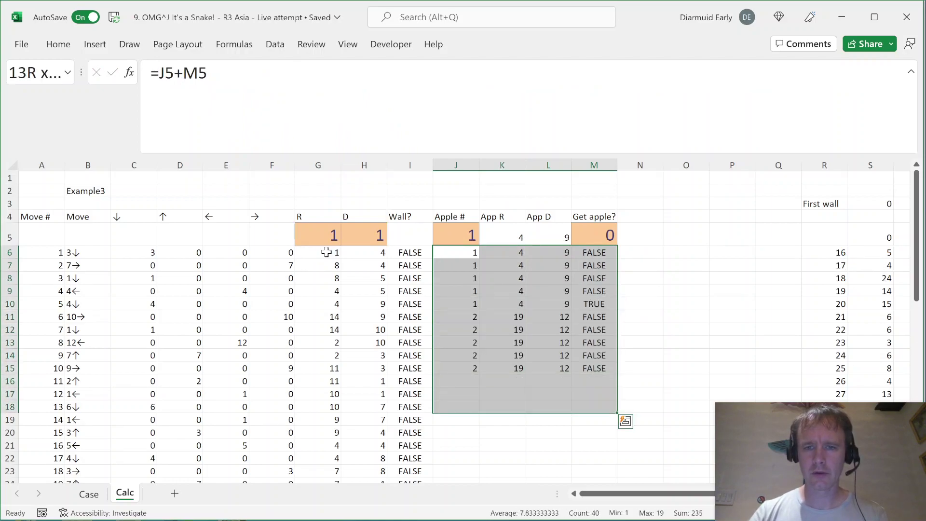
Step: Examine row 10 to check move 5 and the snake's R and D position against the Get apple? result
{"action": "key", "text": "shift+Home"}
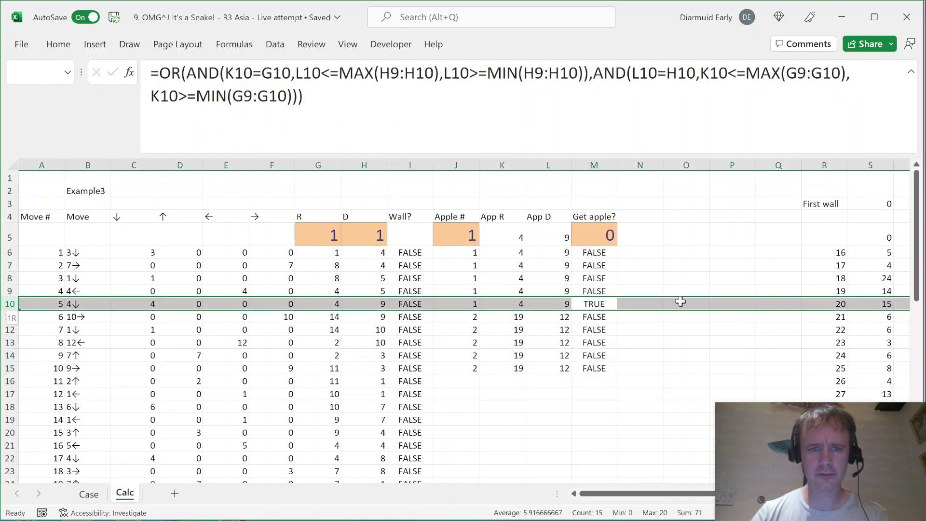
{"action": "key", "text": "Left"}
{"action": "key", "text": "Left"}
{"action": "key", "text": "Left"}
{"action": "key", "text": "Left"}
{"action": "key", "text": "Left"}
{"action": "key", "text": "Left"}
{"action": "key", "text": "Left"}
{"action": "key", "text": "Left"}
{"action": "key", "text": "Left"}
{"action": "key", "text": "Left"}
{"action": "key", "text": "Right"}
{"action": "key", "text": "Right"}
{"action": "key", "text": "Right"}
{"action": "key", "text": "Right"}
{"action": "key", "text": "Right"}
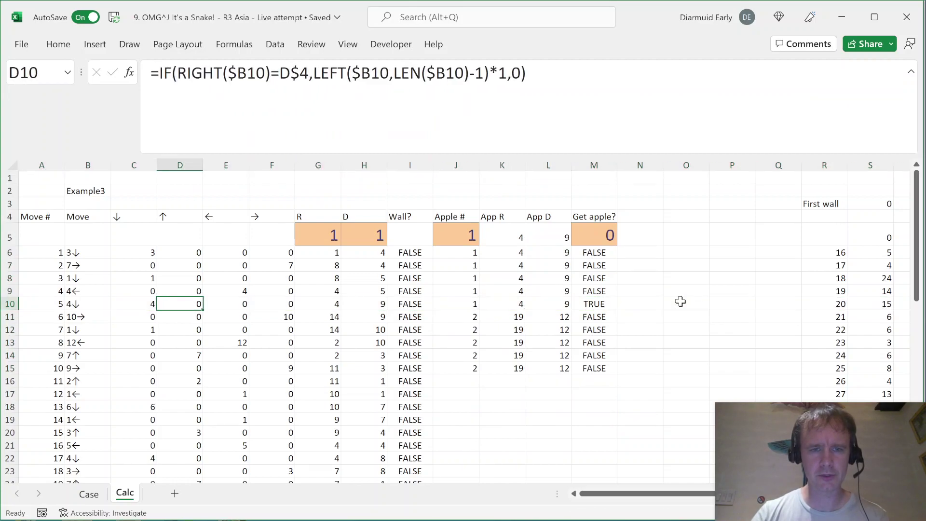
{"action": "key", "text": "shift+Left"}
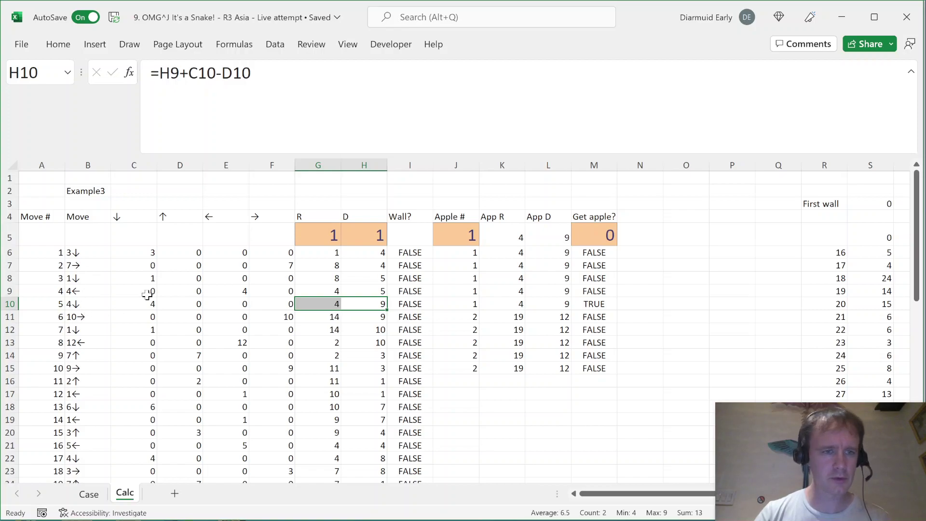
{"action": "key", "text": "Left"}
{"action": "key", "text": "Left"}
{"action": "key", "text": "Left"}
{"action": "key", "text": "Left"}
{"action": "key", "text": "Left"}
{"action": "key", "text": "Left"}
Step: Go to the playing field on the Case sheet and select the snake's starting cell A1 of the field
{"action": "key", "text": "ctrl+Page_Up"}
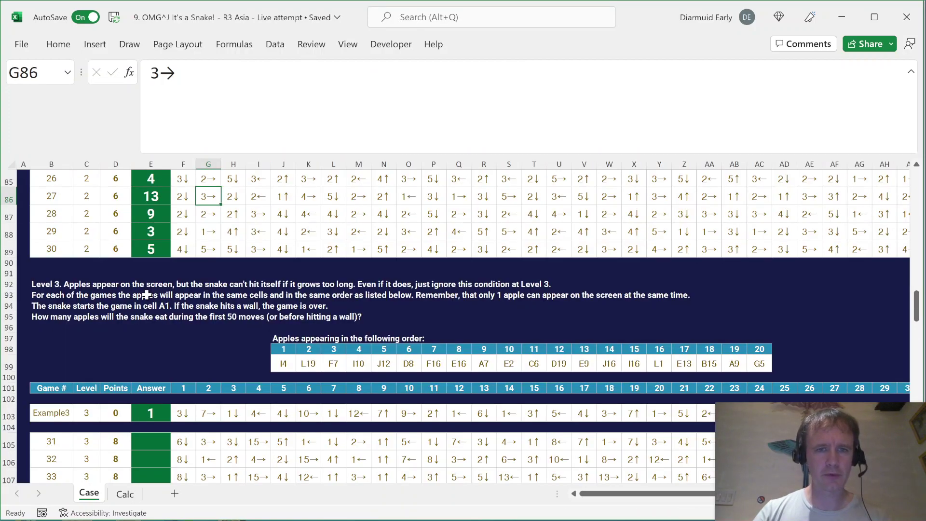
{"action": "key", "text": "ctrl+Home"}
{"action": "scroll", "coordinate": [320, 334], "scroll_direction": "down", "scroll_amount": 7}
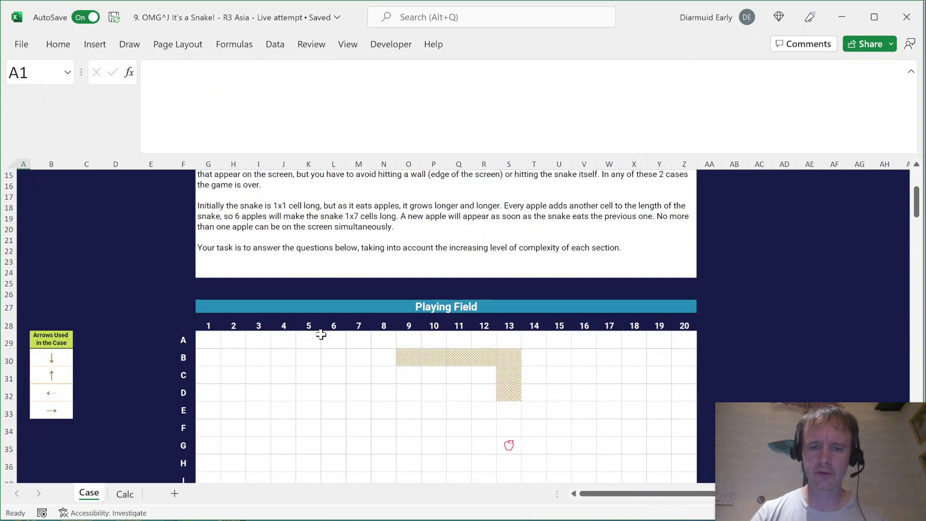
{"action": "left_click", "coordinate": [203, 248]}
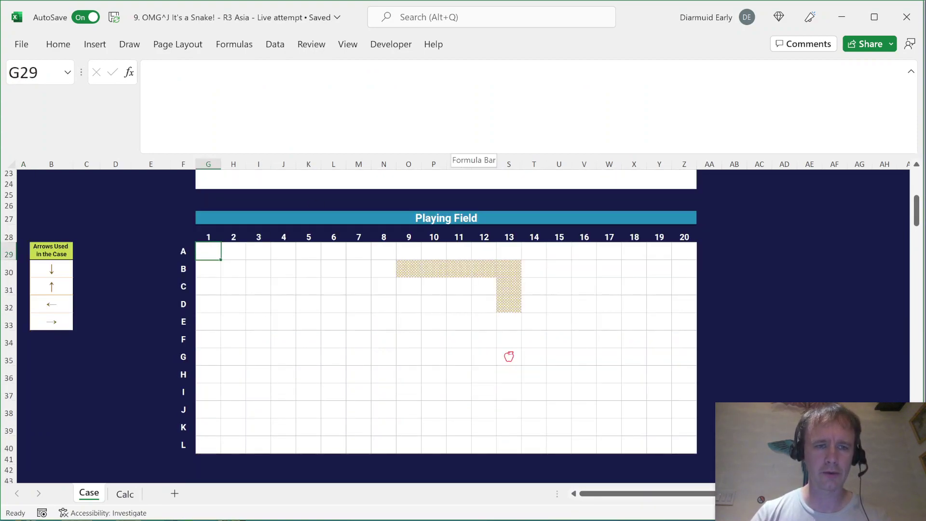
Step: Trace the first two Example3 moves, 3↓ and 7→, from the starting cell on the playing field
{"action": "key", "text": "ctrl+Page_Down"}
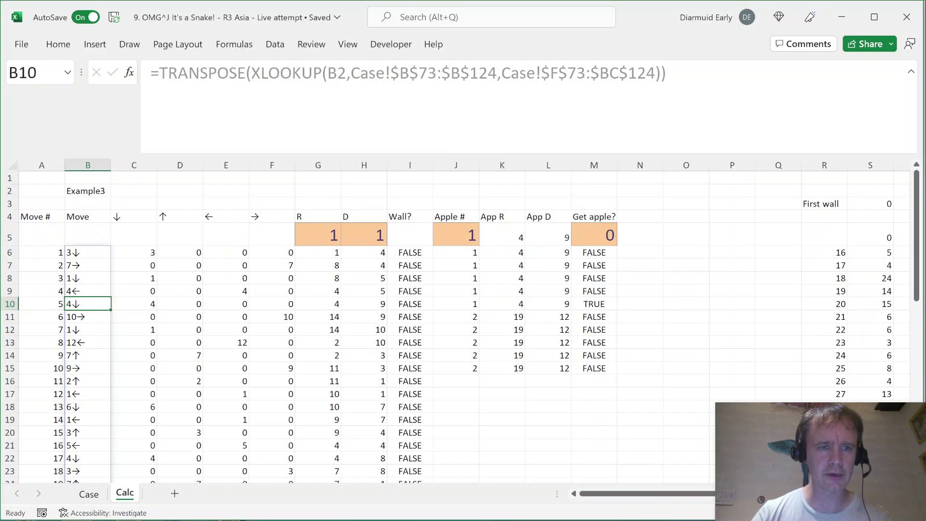
{"action": "key", "text": "ctrl+Page_Up"}
{"action": "key", "text": "Down"}
{"action": "key", "text": "Down"}
{"action": "key", "text": "Down"}
{"action": "key", "text": "Right"}
{"action": "key", "text": "Right"}
{"action": "key", "text": "Right"}
{"action": "key", "text": "Right"}
{"action": "key", "text": "Right"}
{"action": "key", "text": "Right"}
{"action": "key", "text": "Right"}
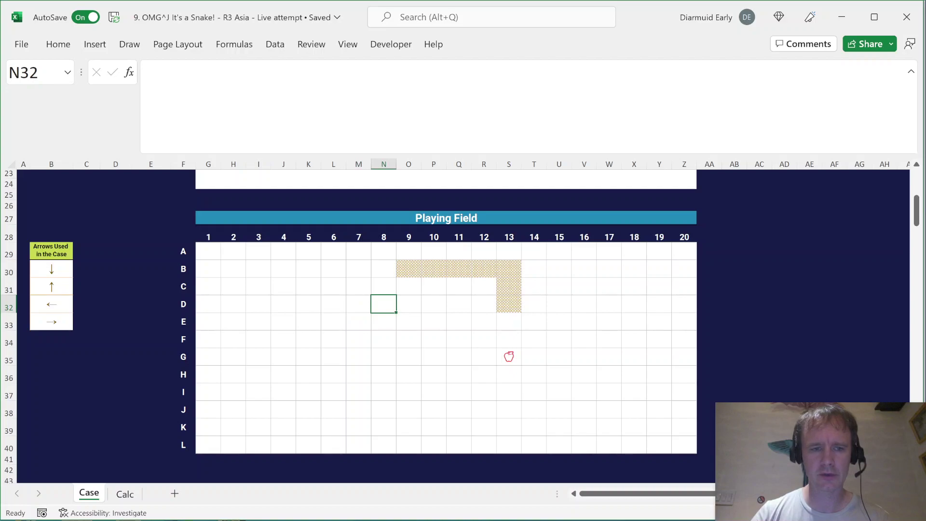
Step: Trace the Example3 moves 1↓, 4← and 4↓ on the playing field and select back to its headers to read the position
{"action": "key", "text": "ctrl+Page_Down"}
{"action": "key", "text": "Up"}
{"action": "key", "text": "Up"}
{"action": "key", "text": "Down"}
{"action": "key", "text": "Down"}
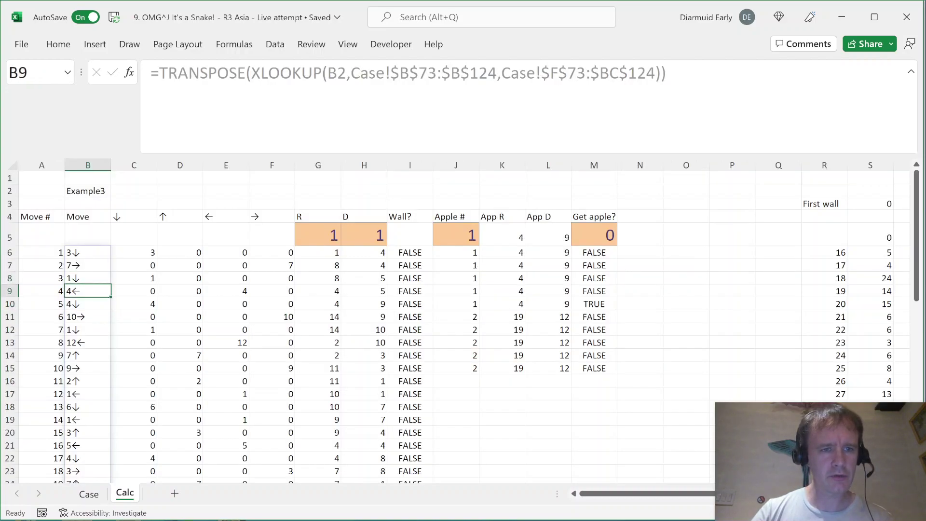
{"action": "key", "text": "ctrl+Page_Up"}
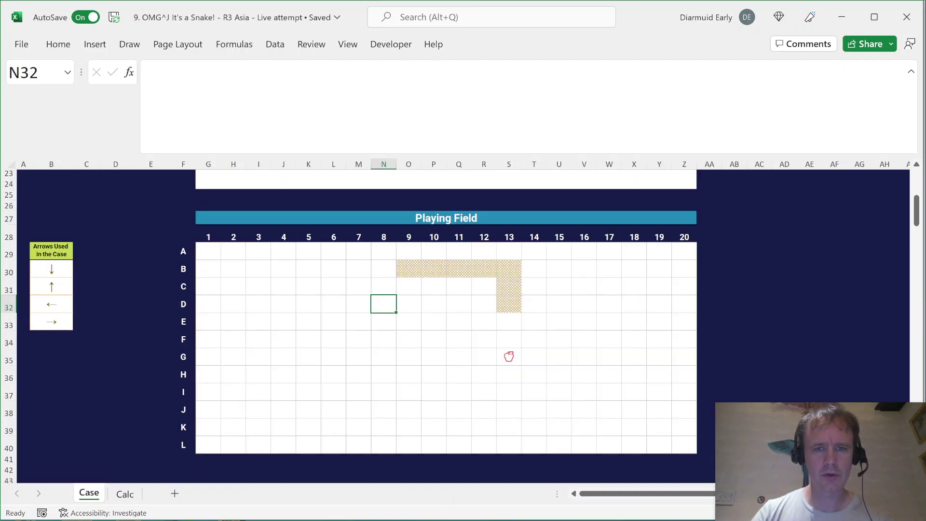
{"action": "key", "text": "Down"}
{"action": "key", "text": "Left"}
{"action": "key", "text": "Left"}
{"action": "key", "text": "Left"}
{"action": "key", "text": "Left"}
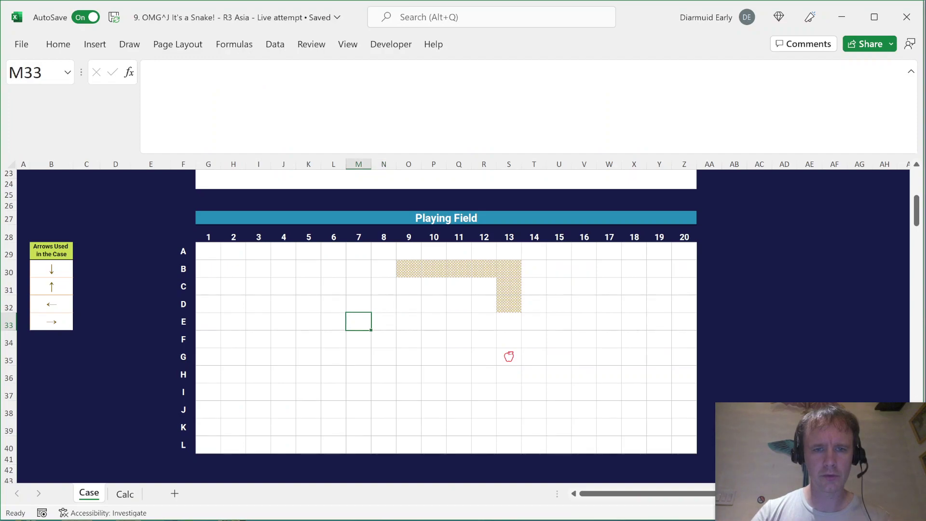
{"action": "key", "text": "Down"}
{"action": "key", "text": "Down"}
{"action": "key", "text": "Down"}
{"action": "key", "text": "Down"}
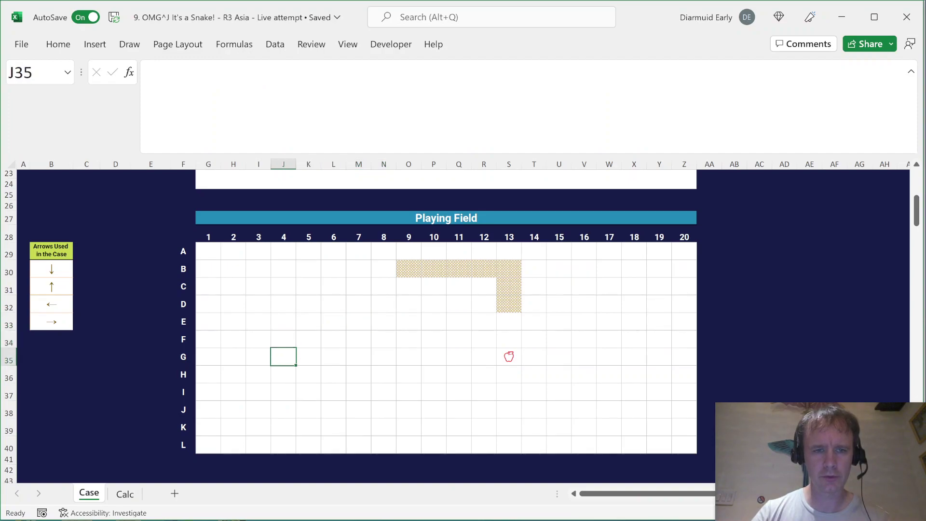
{"action": "key", "text": "ctrl+shift+Up"}
{"action": "key", "text": "ctrl+shift+Left"}
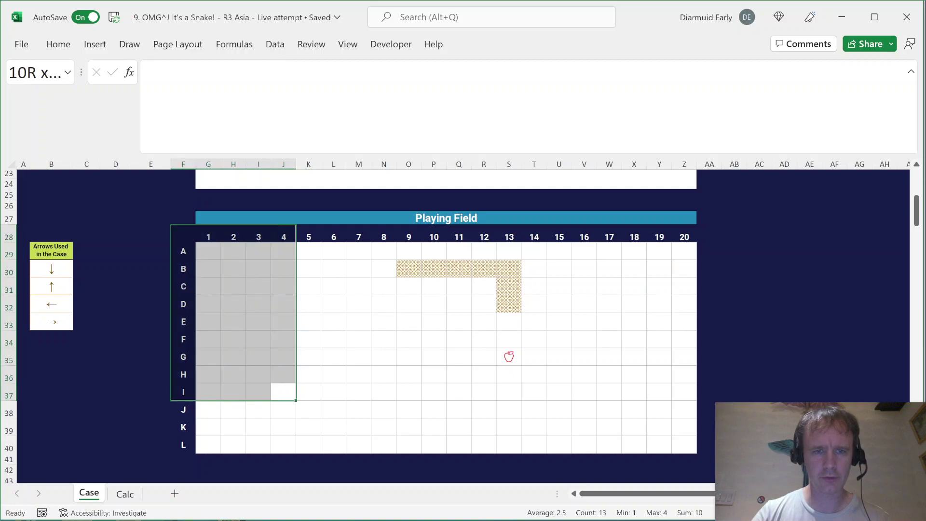
Step: Check the Get apple? result in M10 on the Calc sheet and the following apple's number and position in row 11
{"action": "key", "text": "ctrl+Page_Down"}
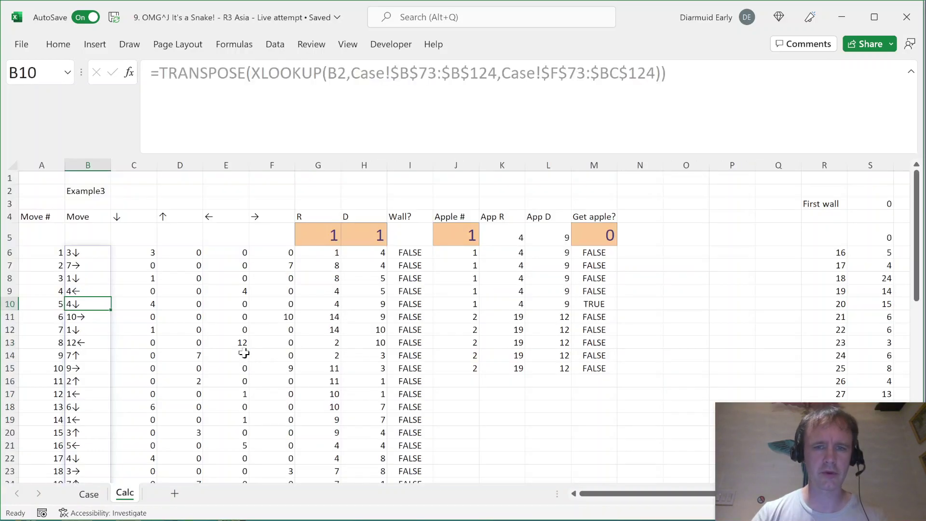
{"action": "left_click", "coordinate": [592, 304]}
{"action": "left_click", "coordinate": [470, 317]}
{"action": "left_click", "coordinate": [504, 316]}
{"action": "left_click_drag", "start_coordinate": [504, 316], "coordinate": [564, 312]}
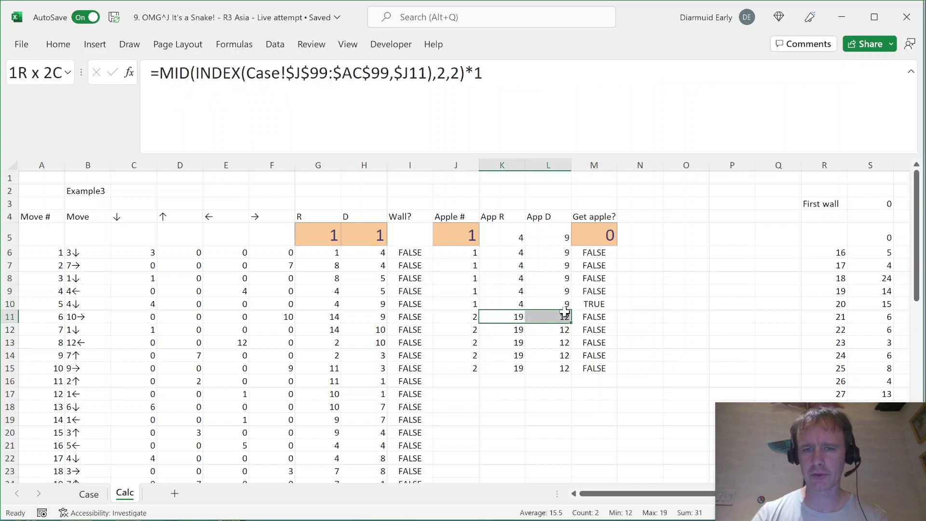
Step: Fill the apple number, apple position and Get apple? formulas in columns J to M down to row 55
{"action": "left_click", "coordinate": [418, 368]}
{"action": "key", "text": "ctrl+Down"}
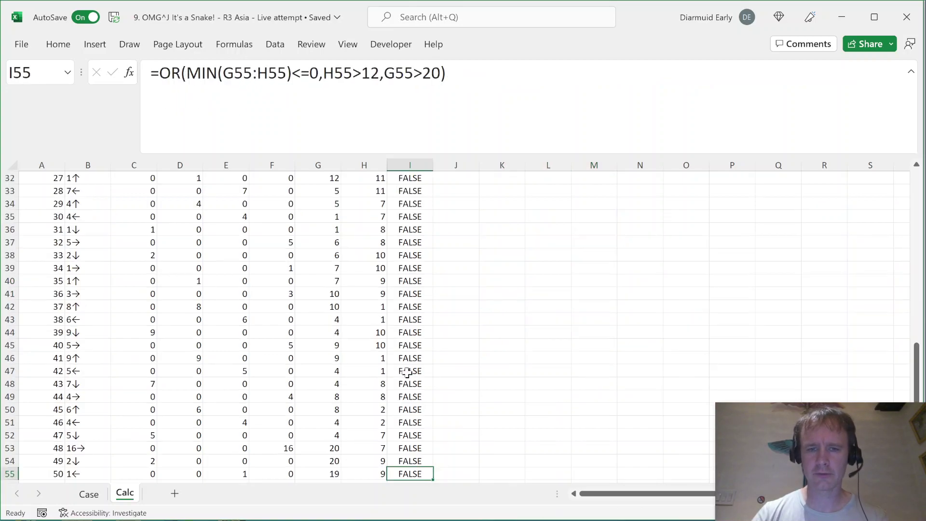
{"action": "key", "text": "Right"}
{"action": "key", "text": "ctrl+shift+Up"}
{"action": "key", "text": "shift+Right"}
{"action": "key", "text": "shift+Right"}
{"action": "key", "text": "shift+Right"}
{"action": "key", "text": "ctrl+d"}
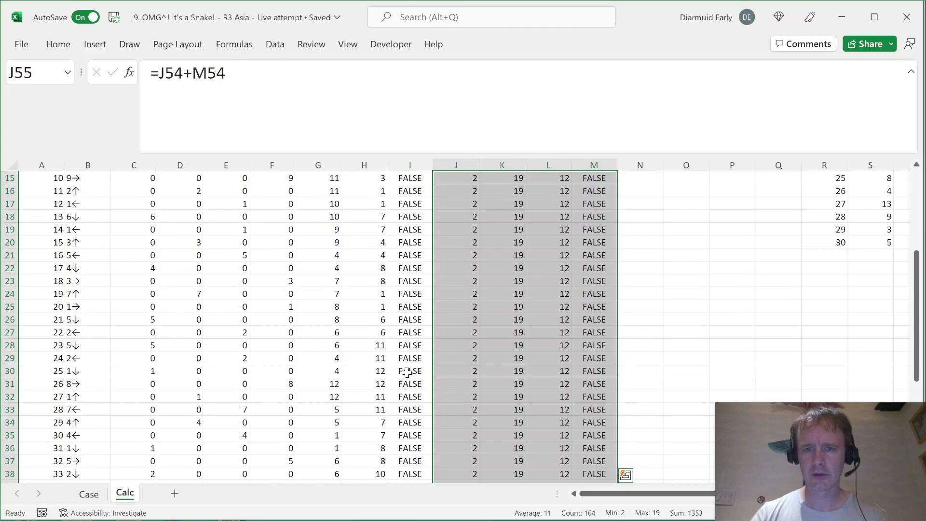
Step: Check the filled apple-tracking formulas at the end and start of the move list
{"action": "key", "text": "Right"}
{"action": "key", "text": "Down"}
{"action": "key", "text": "Left"}
{"action": "key", "text": "Up"}
{"action": "key", "text": "Right"}
{"action": "key", "text": "Right"}
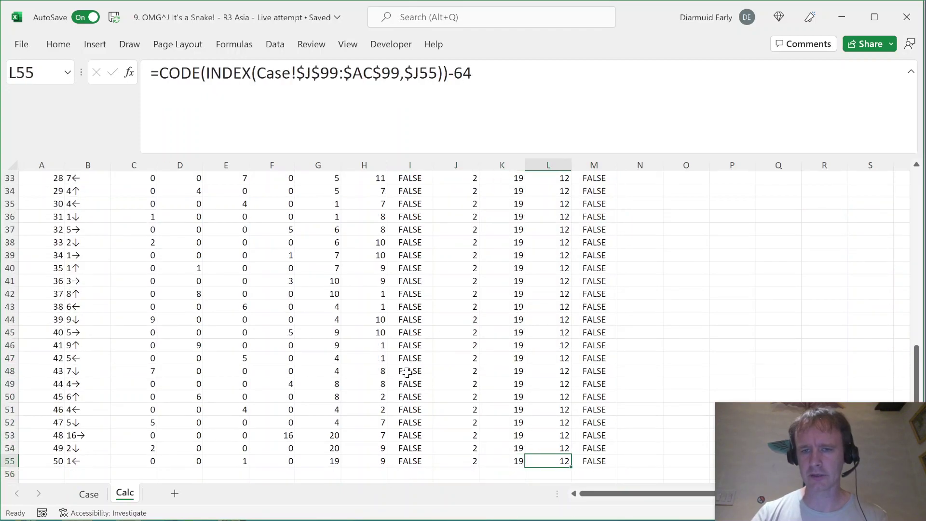
{"action": "key", "text": "Right"}
{"action": "key", "text": "ctrl+Up"}
{"action": "key", "text": "Down"}
{"action": "key", "text": "Down"}
{"action": "key", "text": "Down"}
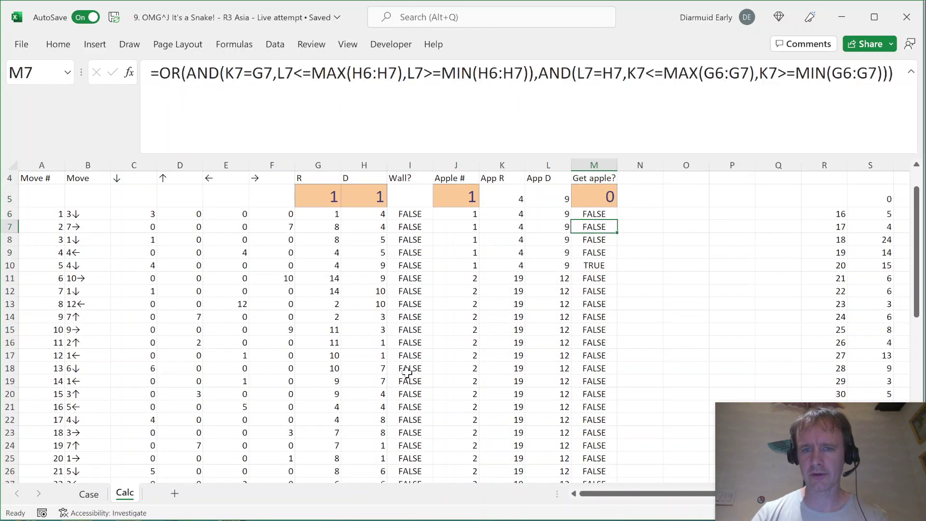
{"action": "key", "text": "ctrl+Up"}
{"action": "key", "text": "ctrl+Up"}
Step: Enter the label "Apples eaten" in U3 and autofit column U to it
{"action": "key", "text": "Right"}
{"action": "key", "text": "Right"}
{"action": "key", "text": "Down"}
{"action": "key", "text": "Down"}
{"action": "key", "text": "Right"}
{"action": "key", "text": "Right"}
{"action": "key", "text": "Right"}
{"action": "key", "text": "Down"}
{"action": "key", "text": "Down"}
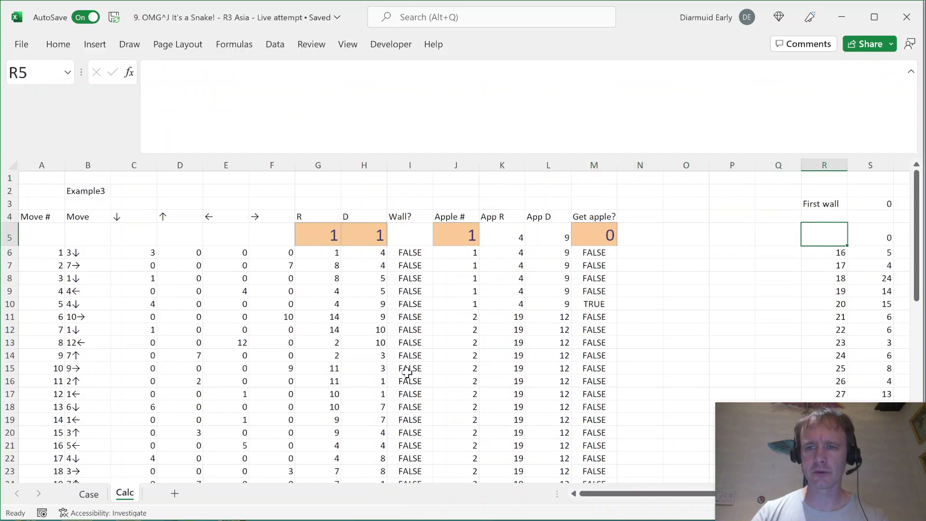
{"action": "key", "text": "Right"}
{"action": "key", "text": "ctrl+Right"}
{"action": "key", "text": "Left"}
{"action": "key", "text": "ctrl+Left"}
{"action": "key", "text": "ctrl+Left"}
{"action": "key", "text": "ctrl+Left"}
{"action": "key", "text": "ctrl+Right"}
{"action": "key", "text": "ctrl+Right"}
{"action": "key", "text": "ctrl+Right"}
{"action": "key", "text": "ctrl+Left"}
{"action": "key", "text": "ctrl+Left"}
{"action": "key", "text": "ctrl+Right"}
{"action": "key", "text": "Right"}
{"action": "key", "text": "Up"}
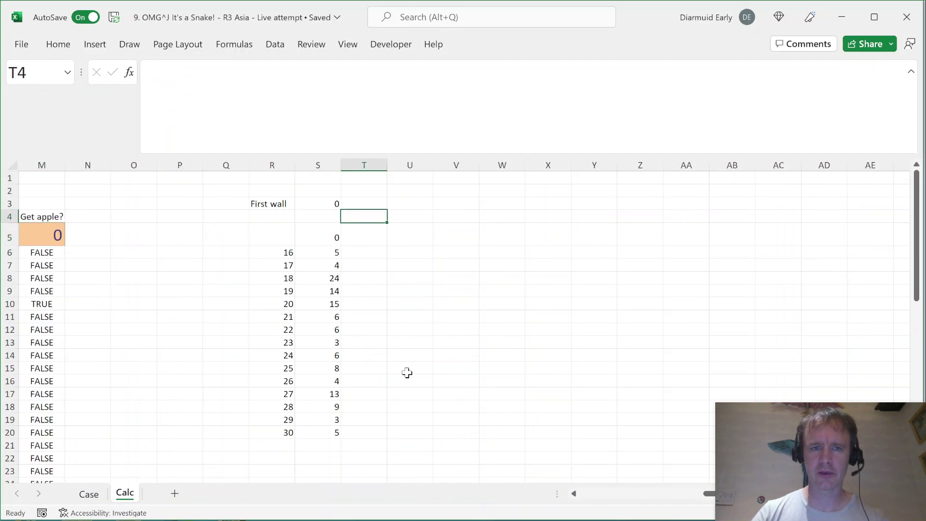
{"action": "key", "text": "Right"}
{"action": "key", "text": "Up"}
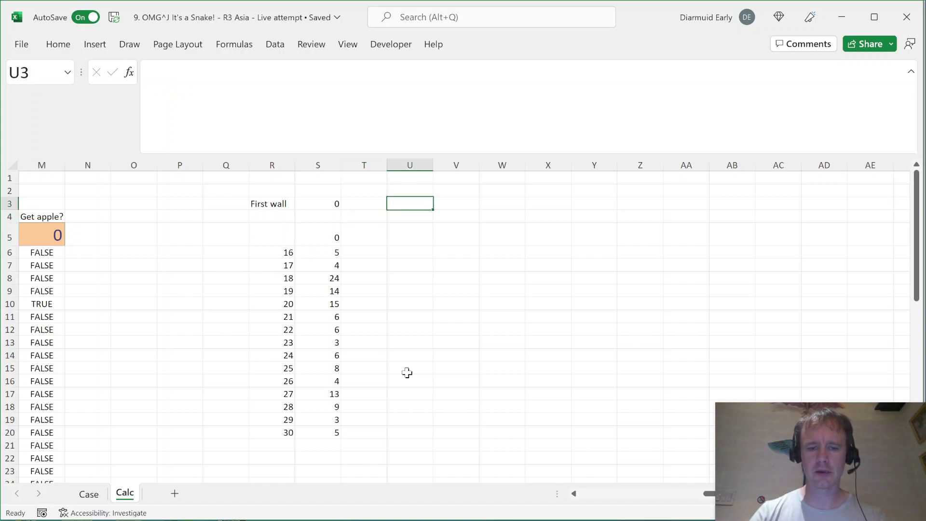
{"action": "type", "text": "Apples eaten"}
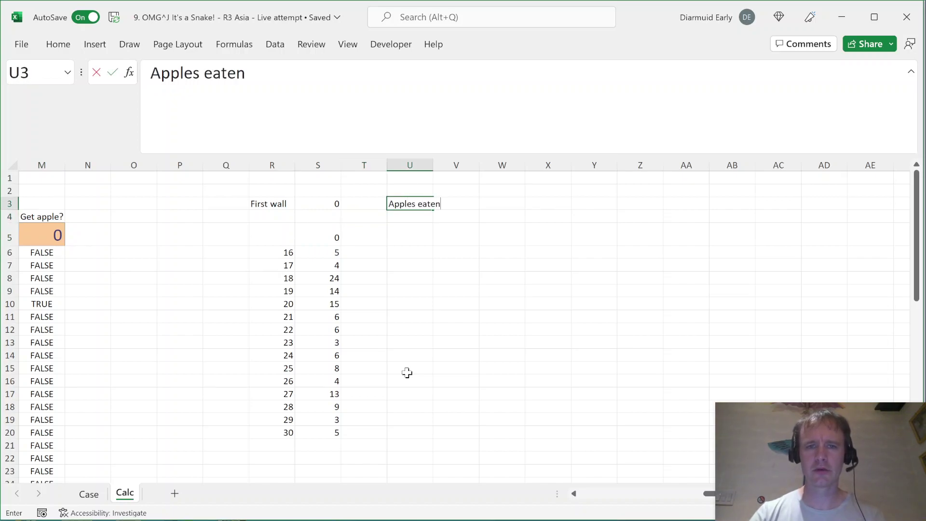
{"action": "key", "text": "alt+h"}
{"action": "key", "text": "Escape"}
Step: Count the apples eaten in V3 with =COUNTIF(M6:M55,TRUE)
{"action": "key", "text": "Right"}
{"action": "type", "text": "=countif"}
{"action": "key", "text": "Tab"}
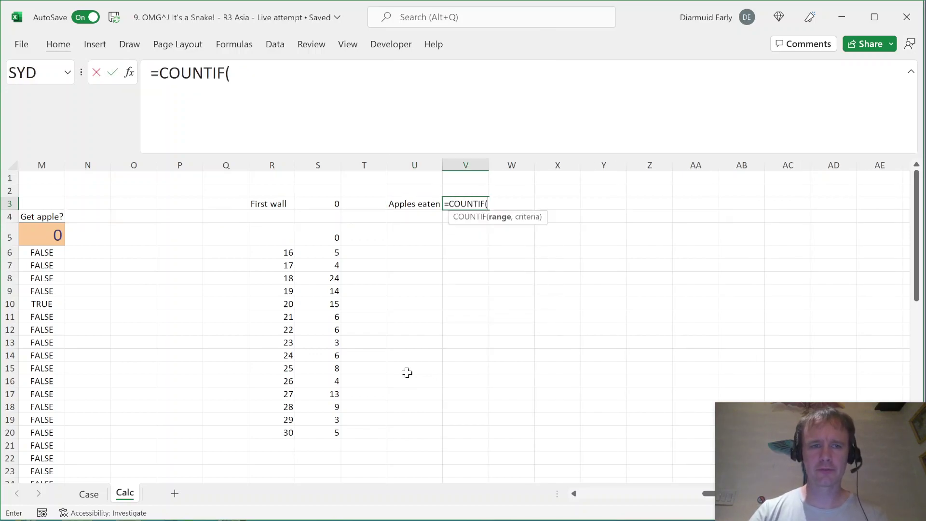
{"action": "left_click", "coordinate": [27, 253]}
{"action": "key", "text": "ctrl+shift+Down"}
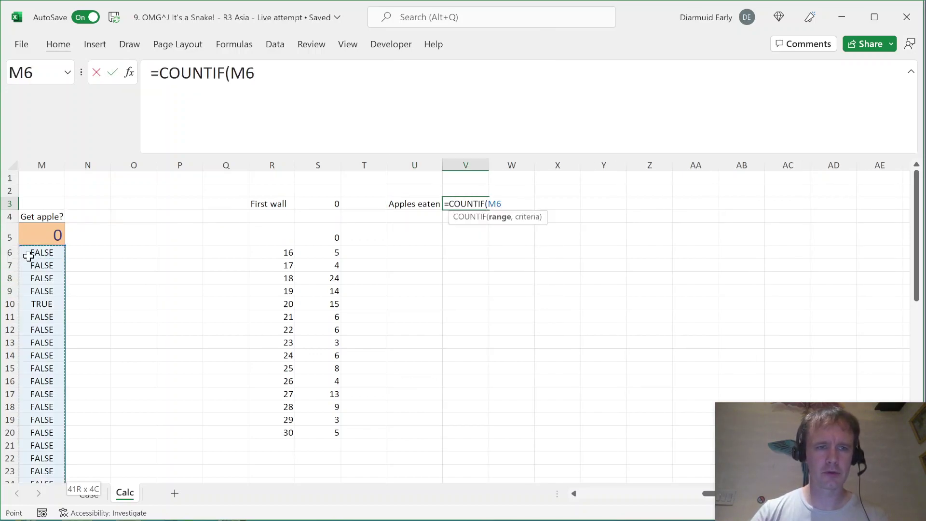
{"action": "type", "text": ",true)"}
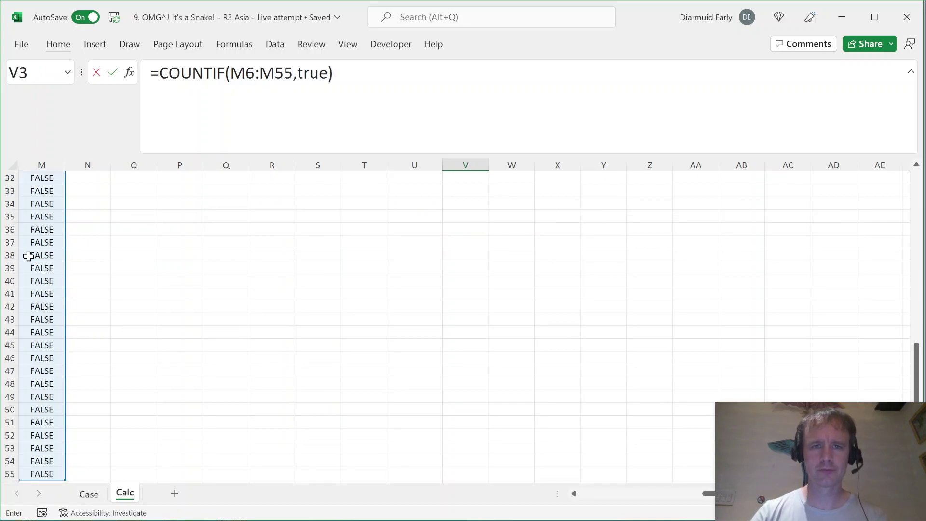
{"action": "key", "text": "Return"}
{"action": "key", "text": "Up"}
{"action": "key", "text": "Left"}
Step: Set the starting Get apple? value in M5 to FALSE
{"action": "left_click", "coordinate": [41, 208]}
{"action": "type", "text": "false"}
{"action": "key", "text": "ctrl+Return"}
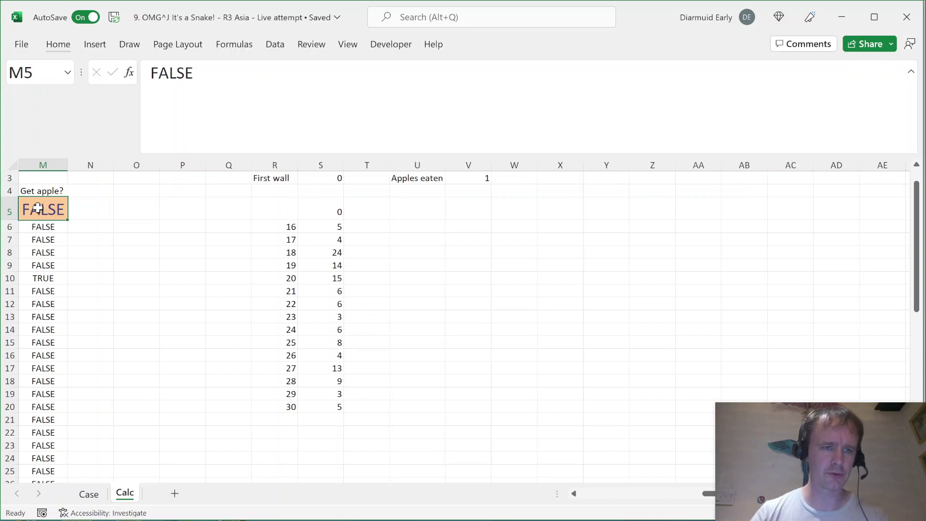
Step: Review the apple position and Get apple? formulas in the first rows of moves
{"action": "key", "text": "Down"}
{"action": "key", "text": "Left"}
{"action": "key", "text": "Left"}
{"action": "key", "text": "Left"}
{"action": "key", "text": "Left"}
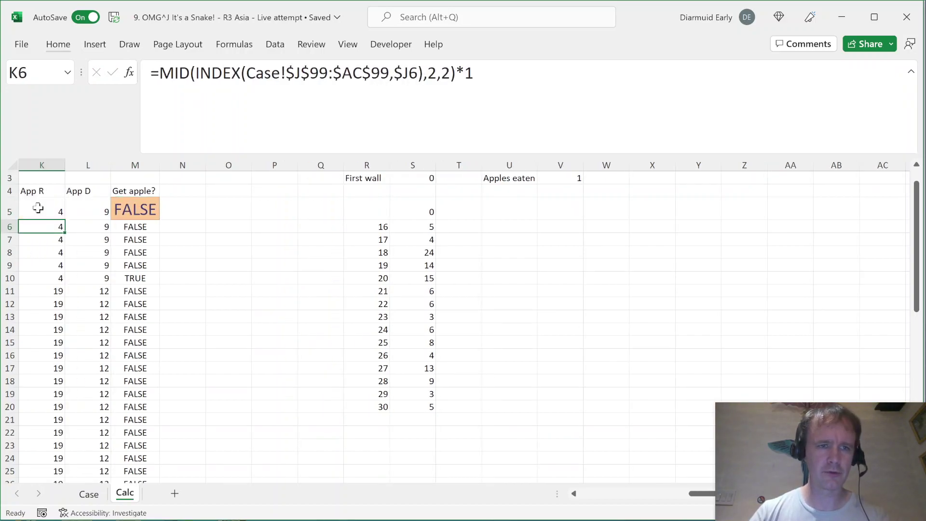
{"action": "key", "text": "Right"}
{"action": "key", "text": "F2"}
{"action": "key", "text": "Return"}
{"action": "key", "text": "F2"}
{"action": "key", "text": "Return"}
{"action": "key", "text": "F2"}
{"action": "key", "text": "Return"}
{"action": "key", "text": "F2"}
{"action": "key", "text": "Return"}
{"action": "key", "text": "F2"}
{"action": "key", "text": "Escape"}
{"action": "key", "text": "Right"}
{"action": "key", "text": "Right"}
{"action": "key", "text": "Right"}
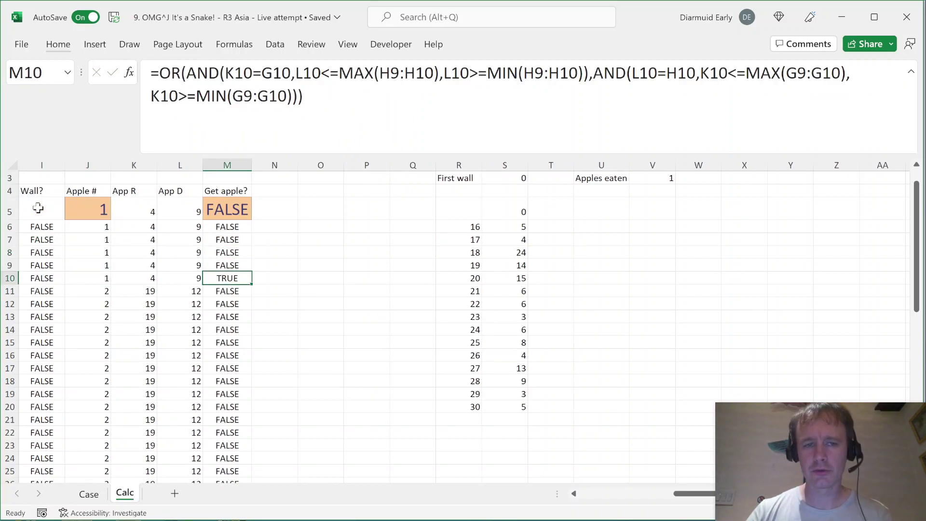
{"action": "key", "text": "ctrl+Up"}
{"action": "key", "text": "Down"}
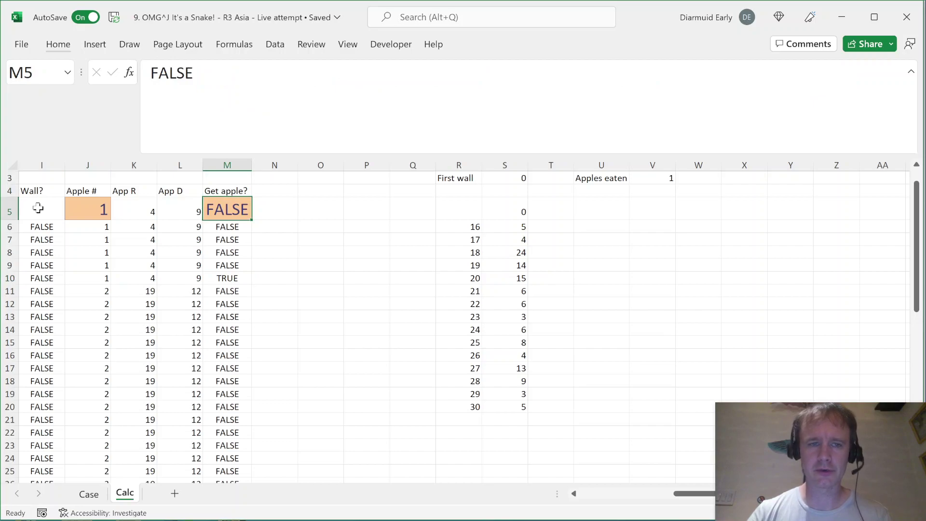
Step: Link V5 to the apples eaten count in V3 with =V3 as the data table's header formula
{"action": "key", "text": "Right"}
{"action": "key", "text": "Right"}
{"action": "key", "text": "Right"}
{"action": "key", "text": "Right"}
{"action": "key", "text": "Right"}
{"action": "key", "text": "Right"}
{"action": "key", "text": "Right"}
{"action": "key", "text": "Right"}
{"action": "key", "text": "Right"}
{"action": "key", "text": "Right"}
{"action": "key", "text": "Right"}
{"action": "key", "text": "Up"}
{"action": "key", "text": "Left"}
{"action": "key", "text": "Left"}
{"action": "key", "text": "Left"}
{"action": "key", "text": "Down"}
{"action": "key", "text": "Right"}
{"action": "type", "text": "="}
{"action": "key", "text": "Up"}
{"action": "key", "text": "Up"}
{"action": "key", "text": "Return"}
Step: Examine the game numbering of the level 3 questions on the Case sheet
{"action": "key", "text": "ctrl+Page_Up"}
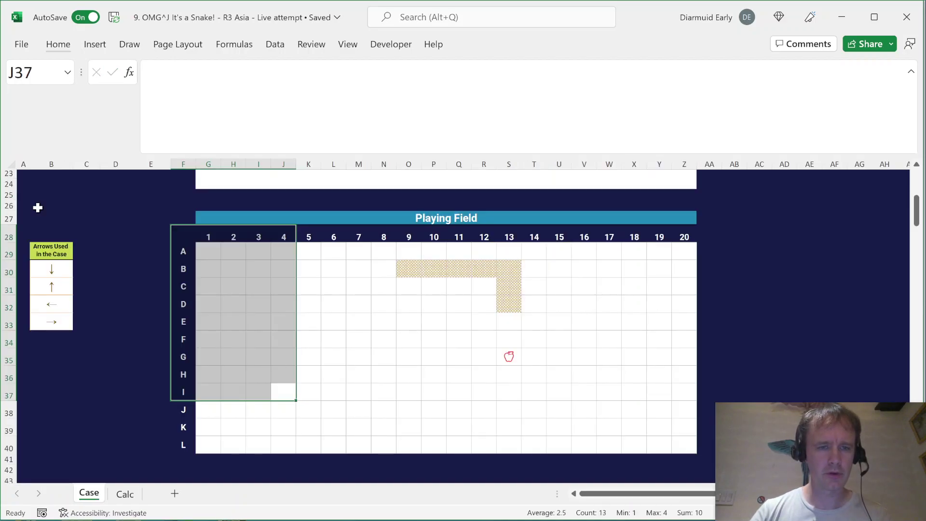
{"action": "key", "text": "ctrl+Down"}
{"action": "key", "text": "ctrl+Down"}
{"action": "key", "text": "Up"}
{"action": "key", "text": "Up"}
{"action": "key", "text": "Up"}
{"action": "key", "text": "Up"}
{"action": "key", "text": "Up"}
{"action": "key", "text": "Up"}
{"action": "key", "text": "Up"}
{"action": "key", "text": "Up"}
{"action": "key", "text": "Up"}
{"action": "key", "text": "Up"}
{"action": "key", "text": "Up"}
{"action": "key", "text": "Up"}
{"action": "key", "text": "Up"}
{"action": "key", "text": "Up"}
{"action": "key", "text": "Down"}
{"action": "key", "text": "Down"}
{"action": "key", "text": "Down"}
{"action": "key", "text": "Down"}
{"action": "key", "text": "Down"}
{"action": "key", "text": "Down"}
{"action": "key", "text": "Down"}
{"action": "key", "text": "Down"}
{"action": "key", "text": "Down"}
{"action": "key", "text": "Down"}
{"action": "key", "text": "Down"}
{"action": "key", "text": "Down"}
{"action": "key", "text": "Down"}
{"action": "key", "text": "Down"}
{"action": "key", "text": "Down"}
{"action": "key", "text": "Down"}
{"action": "key", "text": "Down"}
{"action": "key", "text": "Down"}
{"action": "key", "text": "Down"}
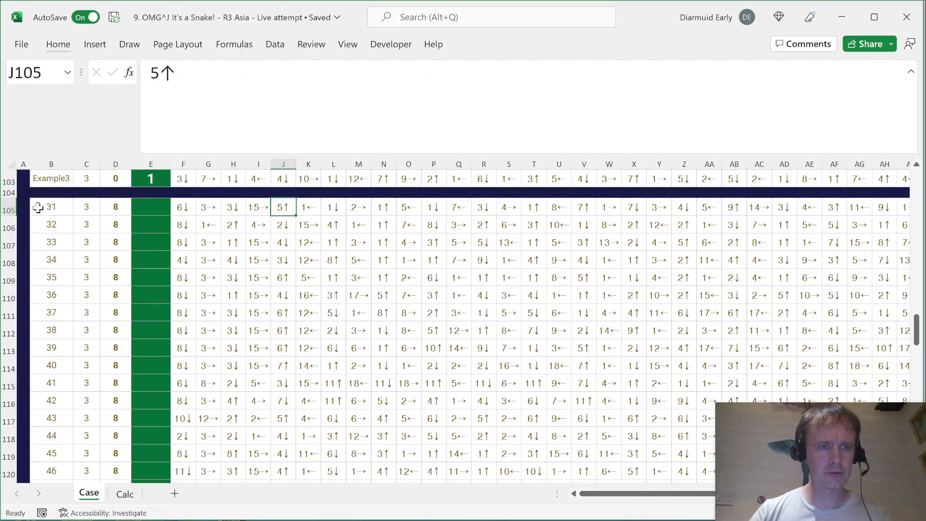
Step: On the Calc sheet, generate the level 3 game numbers from U6 with =SEQUENCE(20,,31)
{"action": "key", "text": "ctrl+Page_Down"}
{"action": "key", "text": "Left"}
{"action": "type", "text": "="}
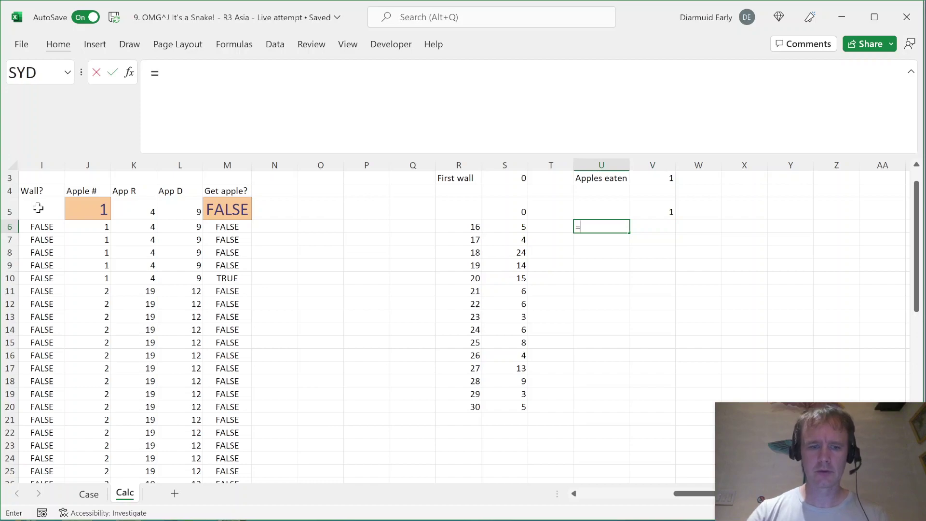
{"action": "type", "text": "SEQUENCE(20"}
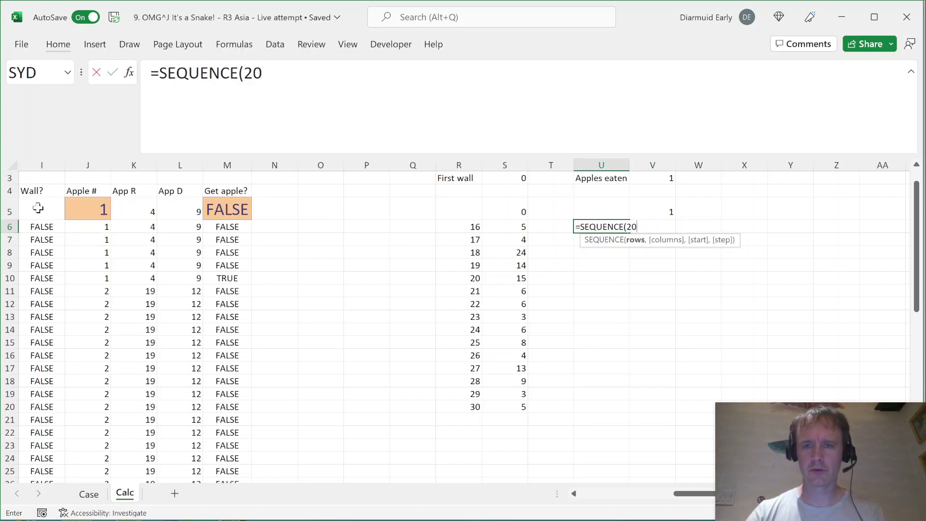
{"action": "type", "text": ",,31)"}
{"action": "key", "text": "ctrl+Return"}
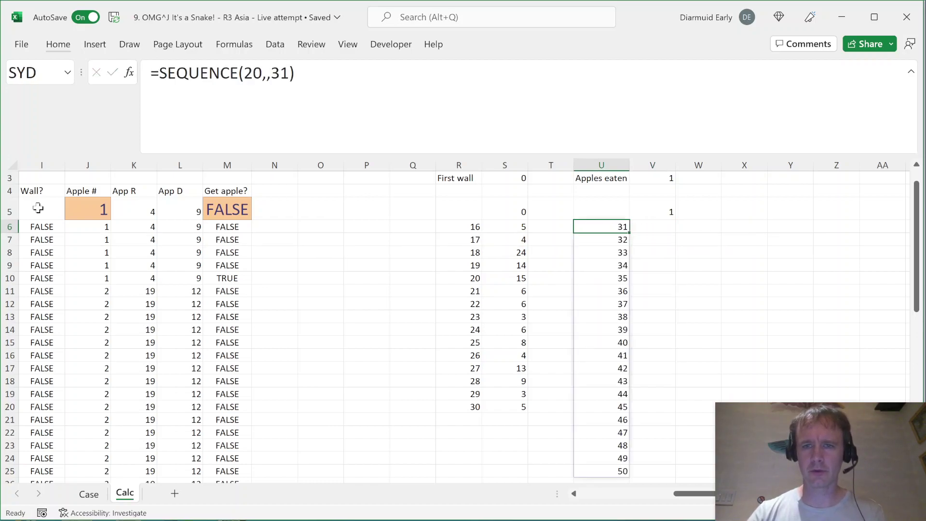
Step: Create a data table over U5:V25 with column input cell B2, and check its first results
{"action": "key", "text": "shift+Up"}
{"action": "key", "text": "ctrl+shift+Down"}
{"action": "key", "text": "shift+Right"}
{"action": "key", "text": "alt+a"}
{"action": "key", "text": "w"}
{"action": "key", "text": "t"}
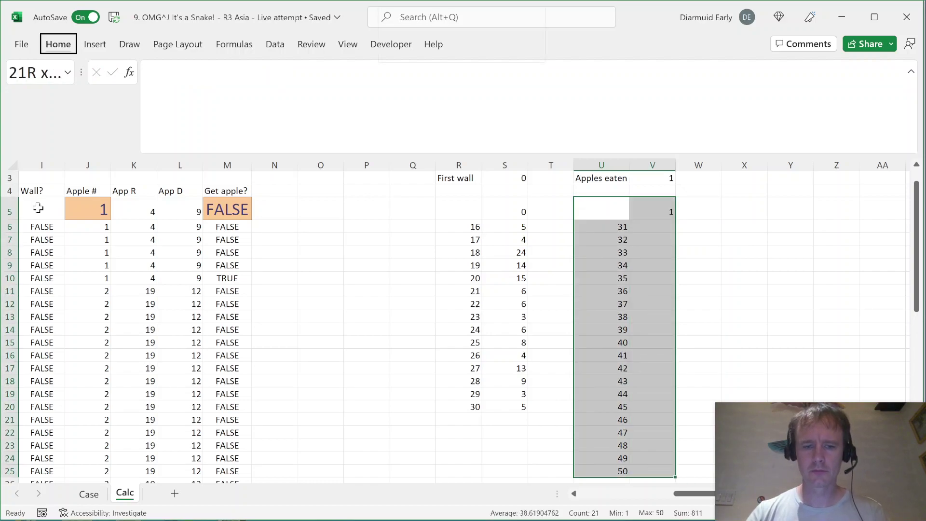
{"action": "left_click", "coordinate": [46, 222]}
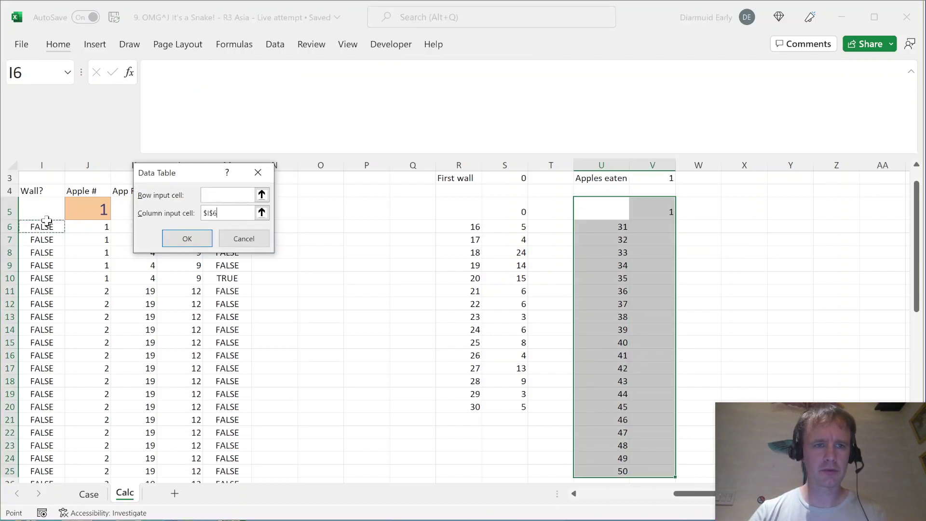
{"action": "key", "text": "ctrl+Home"}
{"action": "key", "text": "Return"}
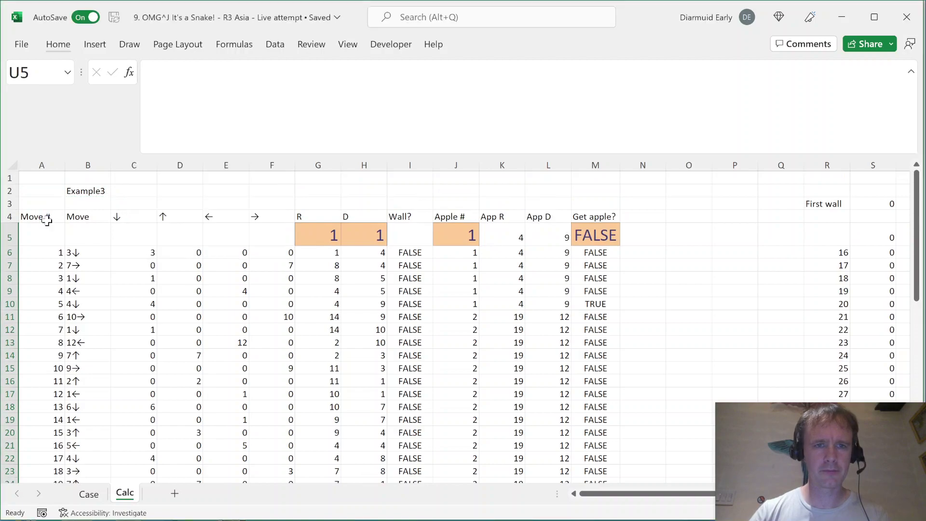
{"action": "key", "text": "Right"}
{"action": "key", "text": "Right"}
{"action": "key", "text": "Right"}
{"action": "key", "text": "Down"}
{"action": "key", "text": "Left"}
{"action": "key", "text": "Left"}
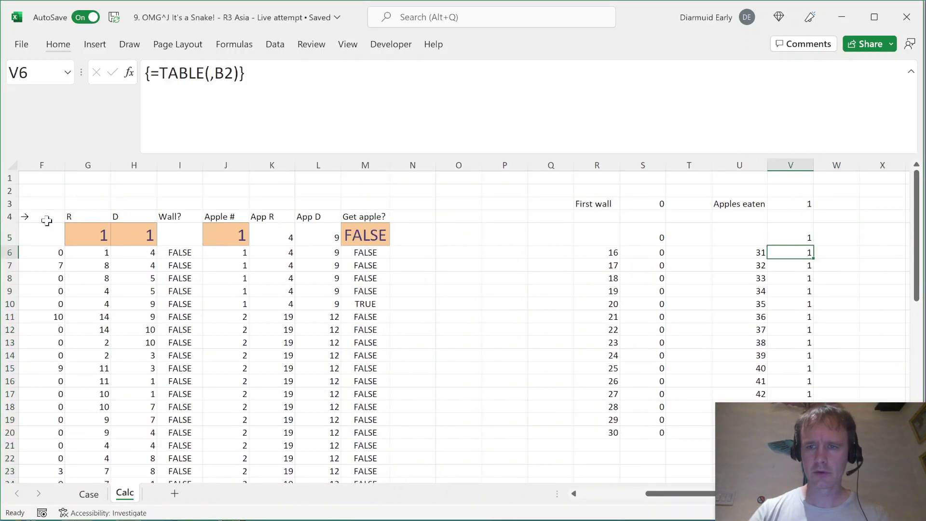
Step: Recalculate the data tables and review the apples eaten results for games 31 to 50
{"action": "key", "text": "F9"}
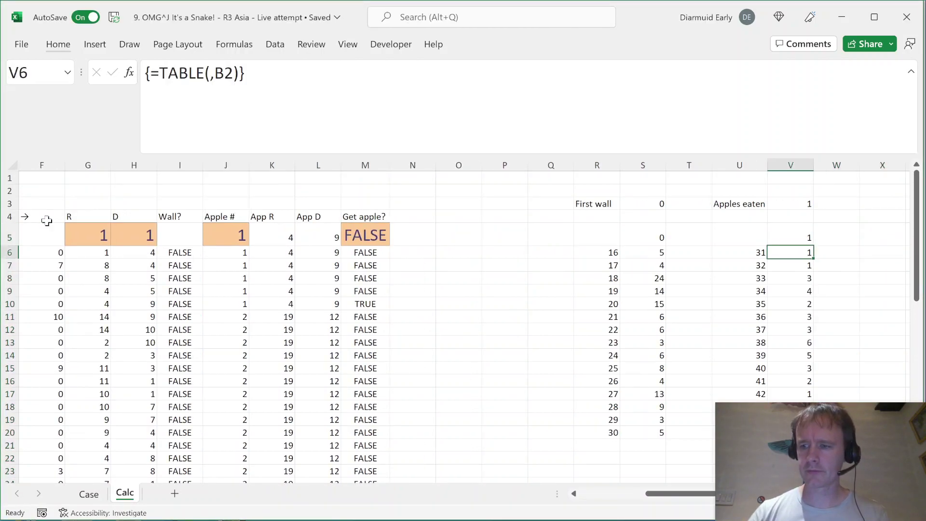
{"action": "key", "text": "ctrl+Down"}
{"action": "key", "text": "Right"}
{"action": "key", "text": "Right"}
{"action": "key", "text": "Right"}
{"action": "key", "text": "Right"}
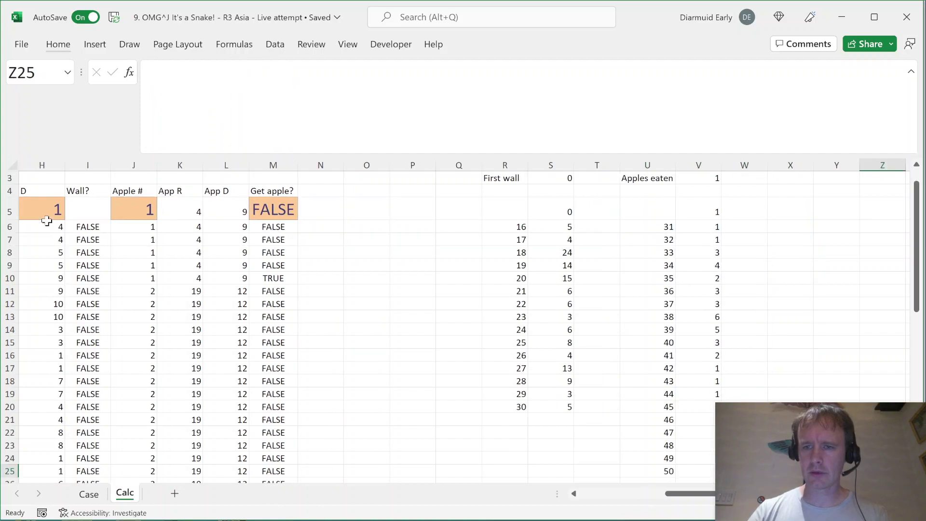
{"action": "key", "text": "Right"}
{"action": "key", "text": "Right"}
Step: Copy the apples eaten results in V6:V25 and go to the game 31 answer cell, E105, on the Case sheet
{"action": "key", "text": "Left"}
{"action": "key", "text": "Left"}
{"action": "key", "text": "Left"}
{"action": "key", "text": "Left"}
{"action": "key", "text": "Left"}
{"action": "key", "text": "Left"}
{"action": "key", "text": "ctrl+Up"}
{"action": "key", "text": "Down"}
{"action": "key", "text": "ctrl+shift+Down"}
{"action": "key", "text": "ctrl+c"}
{"action": "key", "text": "ctrl+Page_Up"}
{"action": "key", "text": "Left"}
{"action": "key", "text": "Left"}
{"action": "key", "text": "Left"}
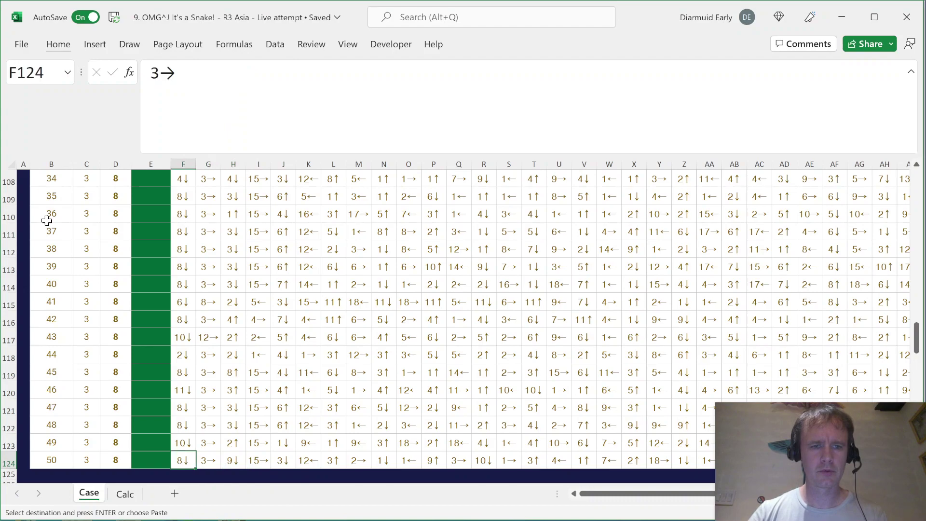
{"action": "key", "text": "Left"}
{"action": "key", "text": "Page_Up"}
{"action": "key", "text": "Up"}
{"action": "key", "text": "Up"}
{"action": "key", "text": "Left"}
{"action": "key", "text": "Down"}
{"action": "key", "text": "Down"}
{"action": "key", "text": "alt+e"}
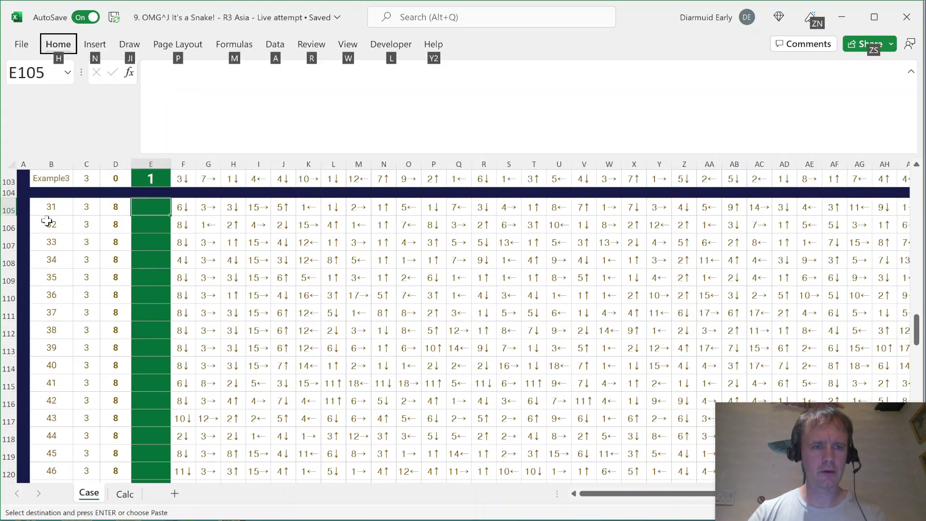
{"action": "key", "text": "s"}
{"action": "key", "text": "v"}
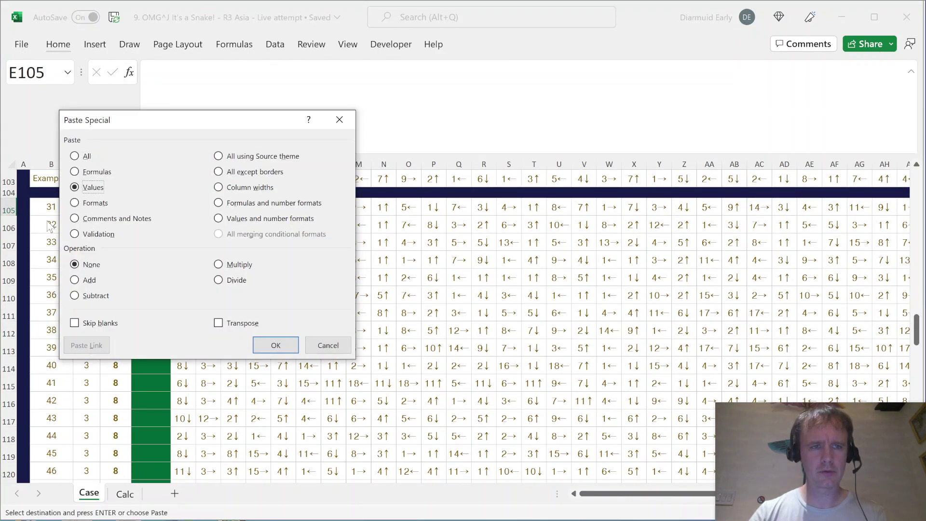
{"action": "key", "text": "Escape"}
Step: Paste the copied results as links into the level 3 answer column from E105
{"action": "key", "text": "alt+e"}
{"action": "key", "text": "s"}
{"action": "key", "text": "alt+l"}
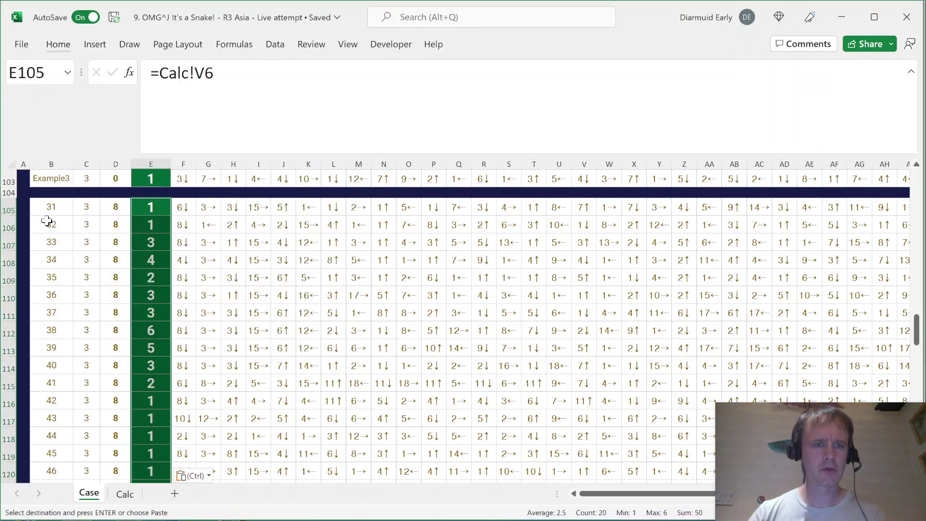
Step: On the Calc sheet, copy the data table results V6:V25 and paste them as values from Y6
{"action": "key", "text": "Left"}
{"action": "key", "text": "Right"}
{"action": "key", "text": "ctrl+bracketleft"}
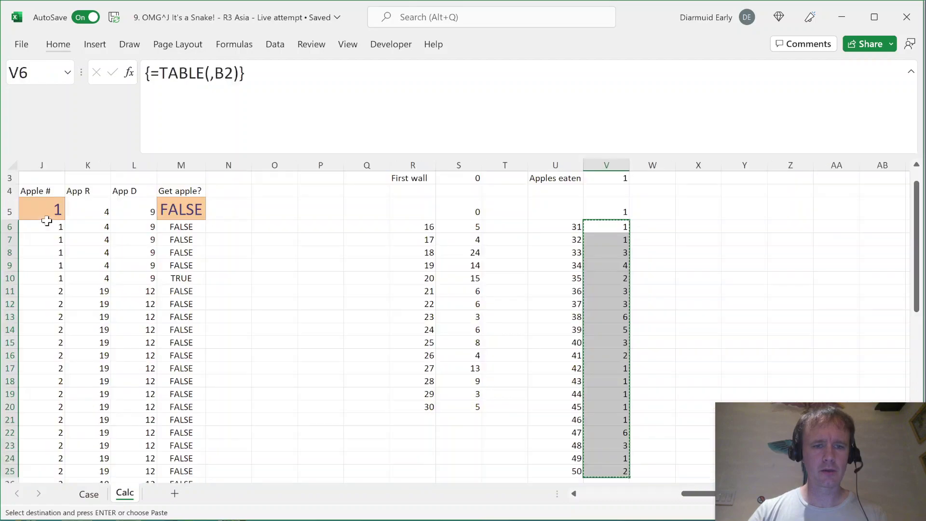
{"action": "key", "text": "Up"}
{"action": "key", "text": "Down"}
{"action": "key", "text": "ctrl+shift+Down"}
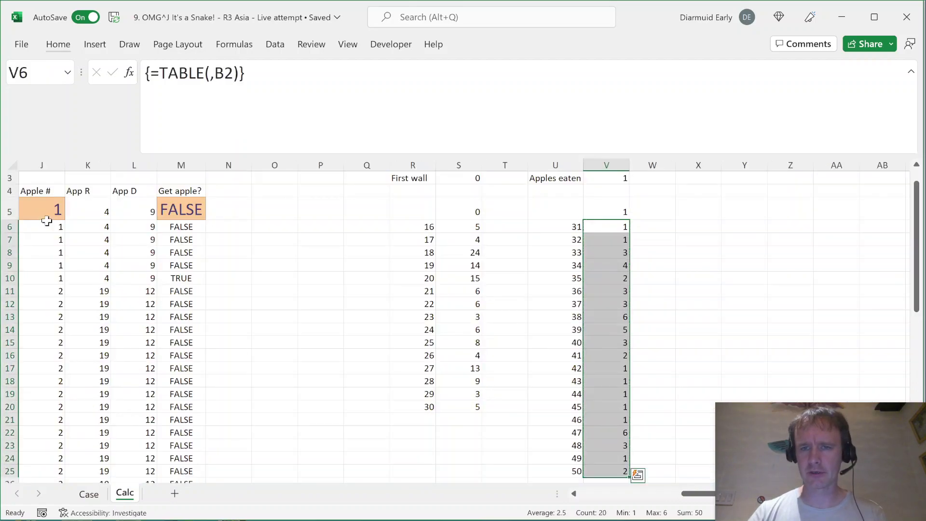
{"action": "key", "text": "Right"}
{"action": "key", "text": "Right"}
{"action": "key", "text": "Right"}
{"action": "key", "text": "ctrl+alt+v"}
{"action": "key", "text": "v"}
{"action": "key", "text": "Return"}
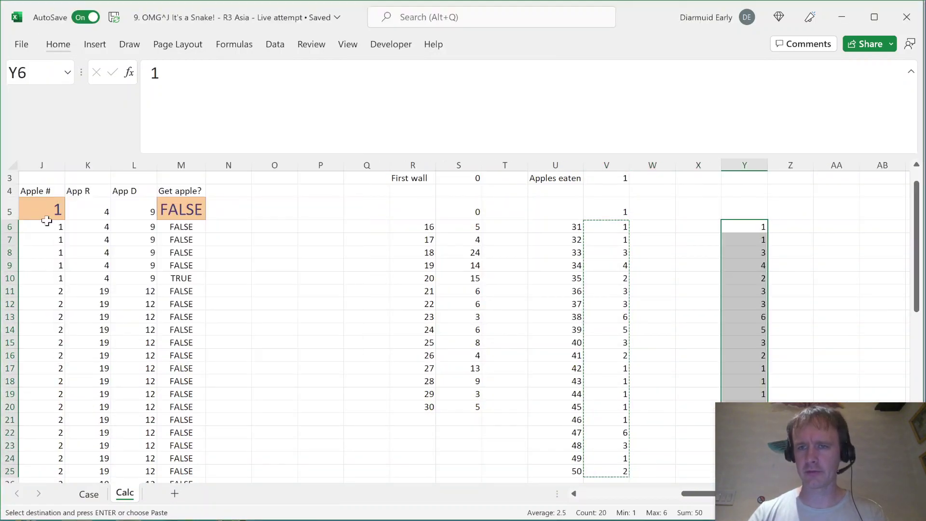
Step: Inspect the level 3 apple order on the Case sheet, especially apples 7–8 and 14–15, and glance ahead at the level 4 questions
{"action": "left_click", "coordinate": [115, 239]}
{"action": "key", "text": "ctrl+Page_Up"}
{"action": "scroll", "coordinate": [207, 251], "scroll_direction": "up", "scroll_amount": 6}
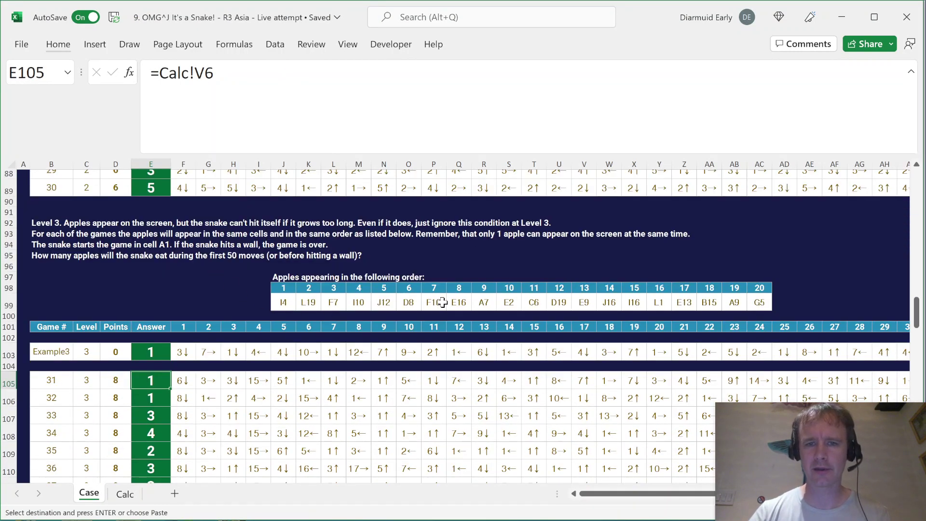
{"action": "left_click_drag", "start_coordinate": [442, 303], "coordinate": [458, 302]}
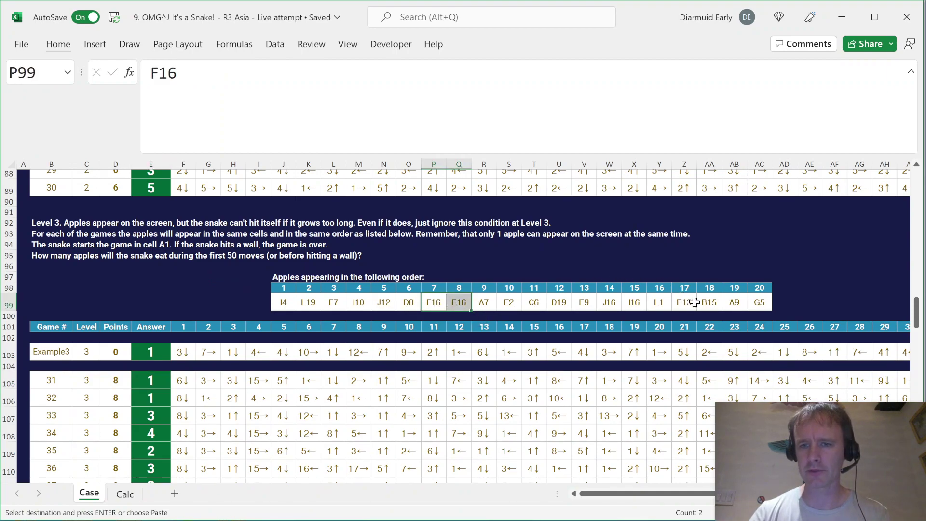
{"action": "left_click_drag", "start_coordinate": [610, 302], "coordinate": [632, 302]}
{"action": "key", "text": "ctrl+v"}
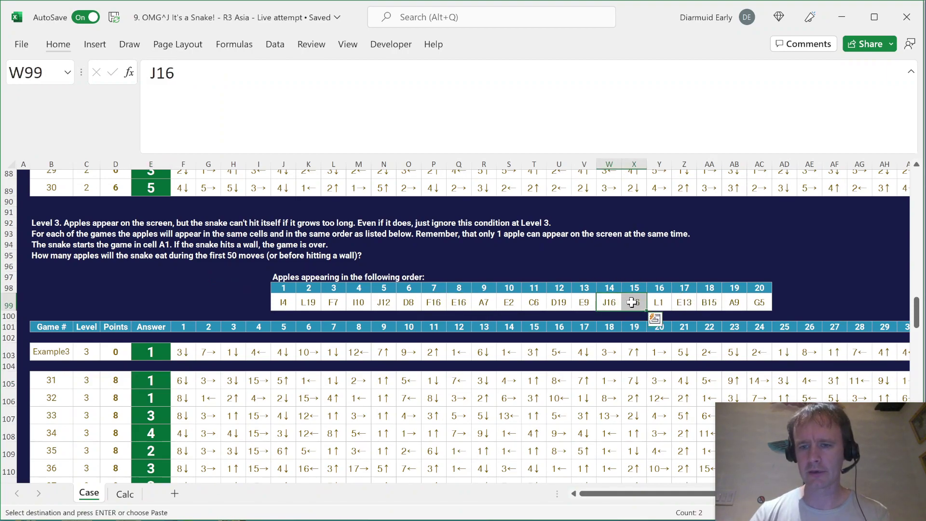
{"action": "key", "text": "ctrl+Page_Down"}
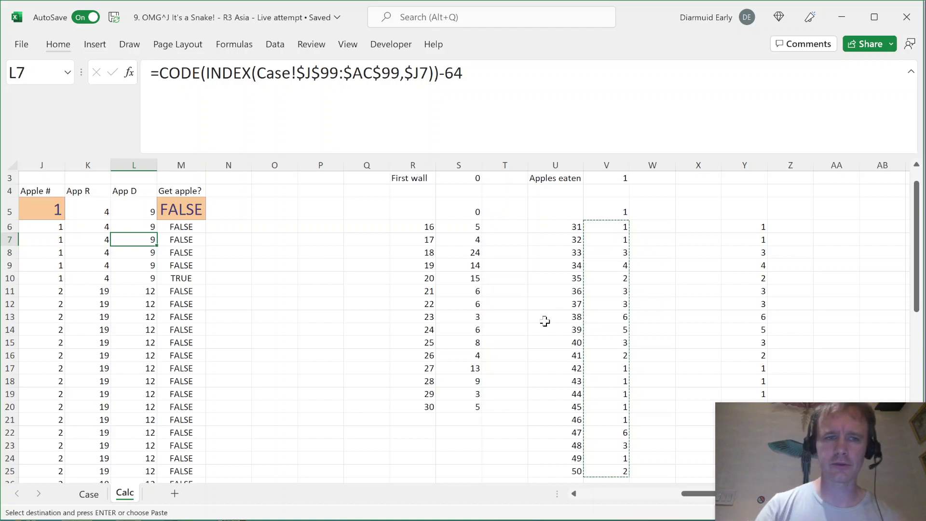
{"action": "key", "text": "ctrl+Page_Up"}
{"action": "key", "text": "Page_Down"}
{"action": "key", "text": "Page_Down"}
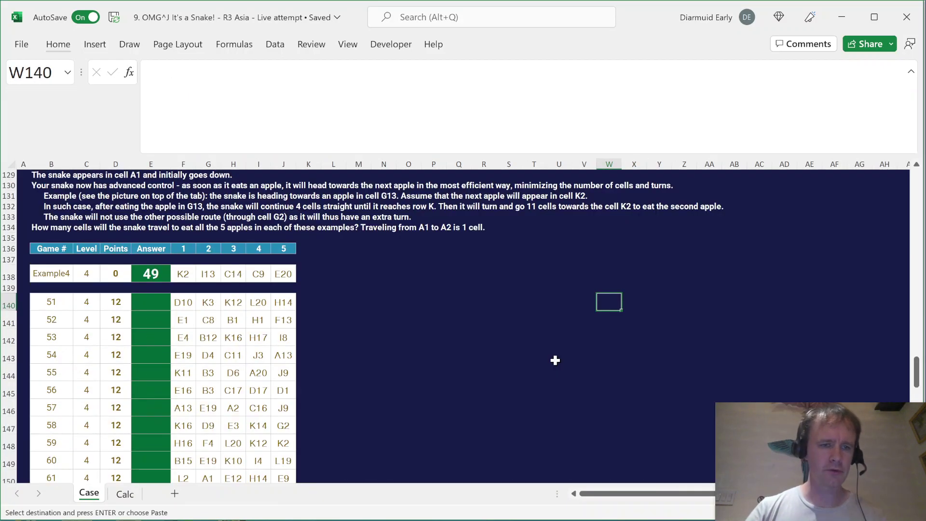
{"action": "key", "text": "Page_Up"}
{"action": "key", "text": "Page_Up"}
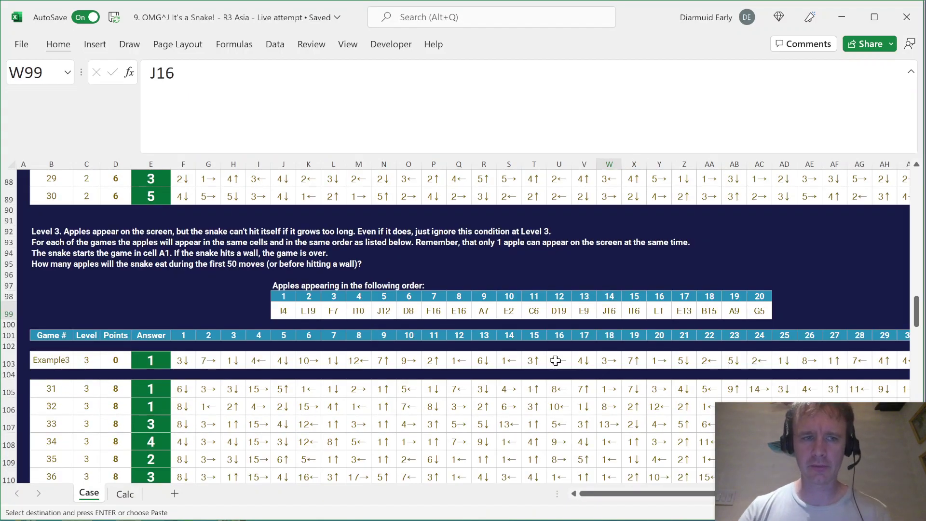
Step: Label the pasted results column on the Calc sheet V1 in Y5
{"action": "key", "text": "ctrl+Page_Down"}
{"action": "left_click", "coordinate": [745, 225]}
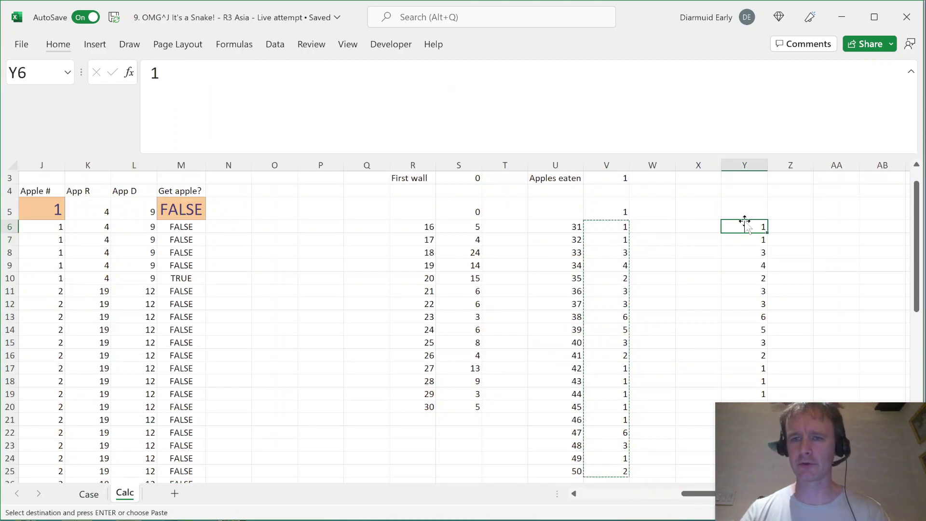
{"action": "left_click", "coordinate": [732, 214]}
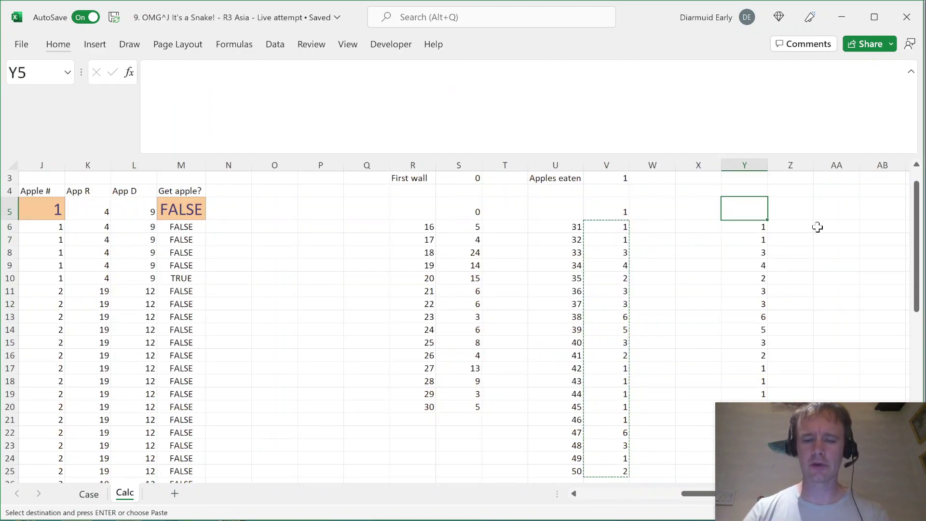
{"action": "type", "text": "V1"}
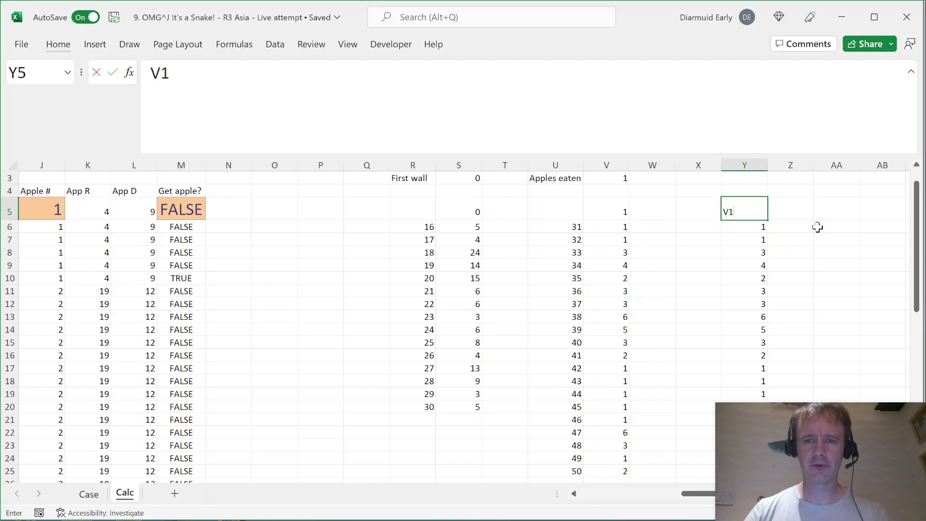
{"action": "key", "text": "Return"}
Step: Add the column headings Next app R in N4 and Next apple D in O4
{"action": "key", "text": "ctrl+Left"}
{"action": "key", "text": "ctrl+Left"}
{"action": "key", "text": "ctrl+Left"}
{"action": "key", "text": "ctrl+Left"}
{"action": "key", "text": "ctrl+Left"}
{"action": "key", "text": "ctrl+Left"}
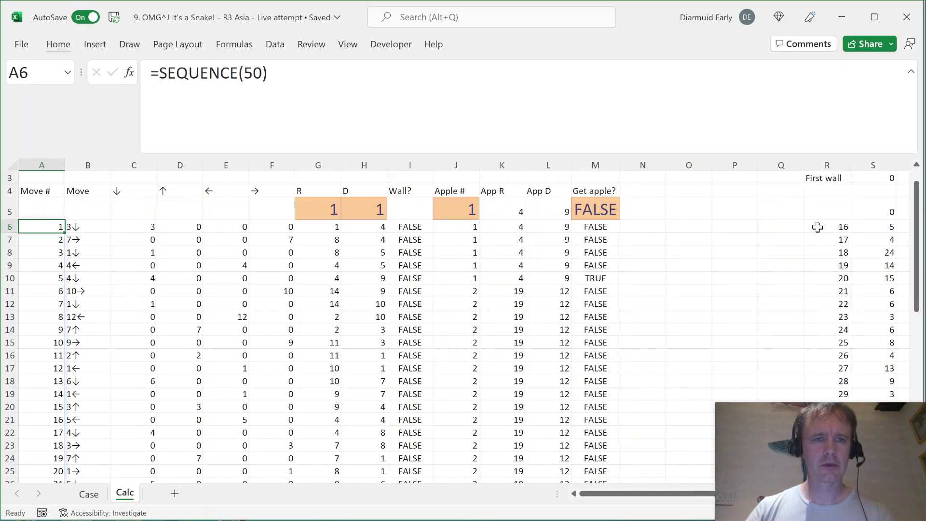
{"action": "key", "text": "Right"}
{"action": "key", "text": "Right"}
{"action": "key", "text": "Right"}
{"action": "key", "text": "Right"}
{"action": "key", "text": "Right"}
{"action": "key", "text": "Right"}
{"action": "key", "text": "Right"}
{"action": "key", "text": "Right"}
{"action": "key", "text": "Right"}
{"action": "key", "text": "Right"}
{"action": "key", "text": "Right"}
{"action": "key", "text": "Right"}
{"action": "key", "text": "Right"}
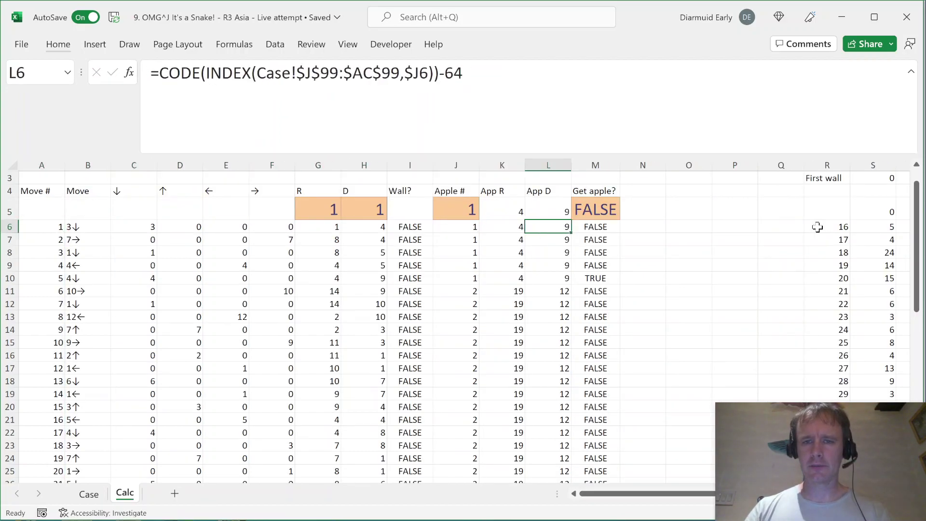
{"action": "key", "text": "Up"}
{"action": "key", "text": "Up"}
{"action": "type", "text": "Next"}
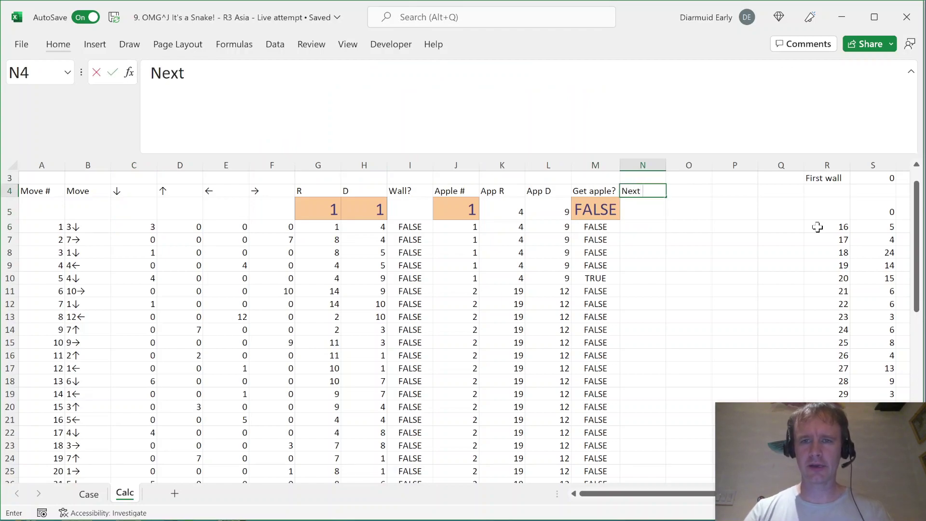
{"action": "type", "text": " app R"}
{"action": "key", "text": "Tab"}
{"action": "type", "text": "Next apple D"}
{"action": "key", "text": "Return"}
{"action": "key", "text": "Left"}
{"action": "key", "text": "Left"}
{"action": "key", "text": "Left"}
{"action": "key", "text": "F2"}
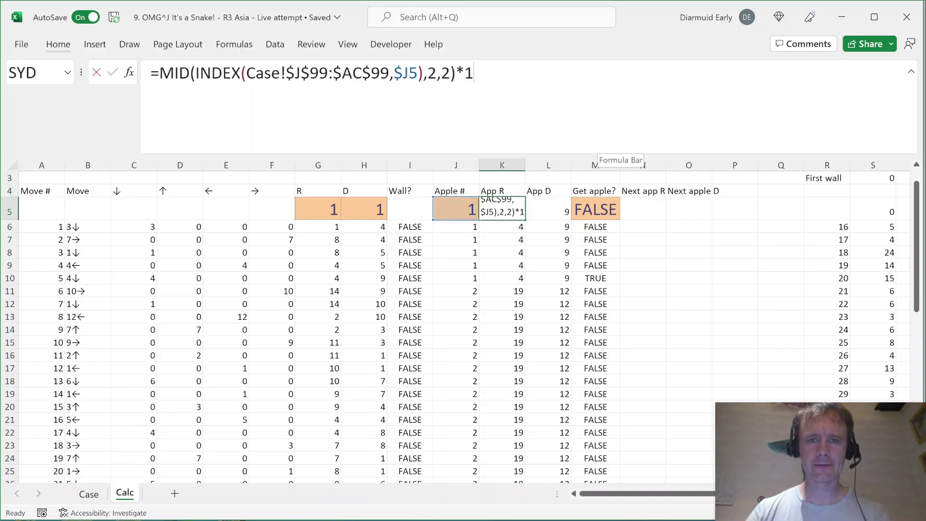
{"action": "key", "text": "shift+Home"}
{"action": "key", "text": "ctrl+c"}
{"action": "key", "text": "Escape"}
{"action": "key", "text": "Right"}
{"action": "key", "text": "Right"}
{"action": "key", "text": "Right"}
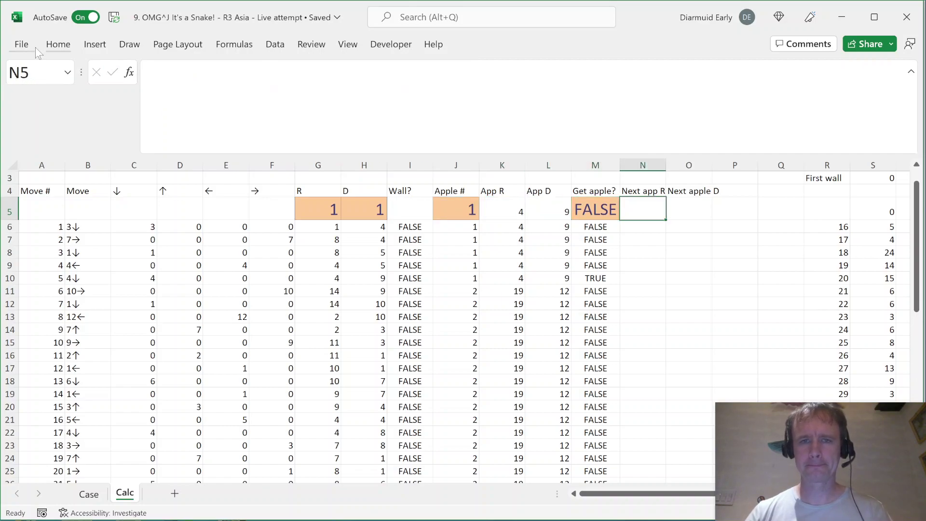
{"action": "key", "text": "F2"}
{"action": "key", "text": "ctrl+v"}
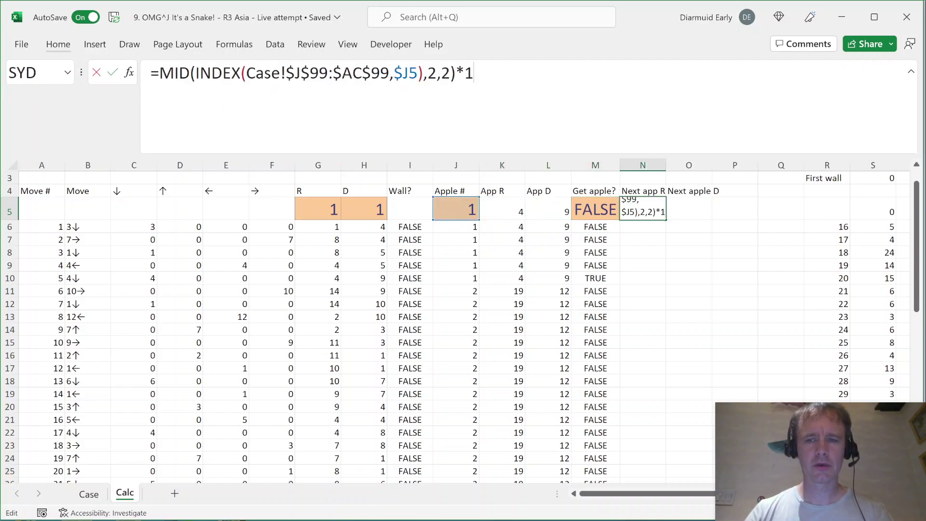
{"action": "key", "text": "Escape"}
Step: Examine the level 3 game numbers and the apples eaten data table in V6:V25
{"action": "left_click", "coordinate": [878, 252]}
{"action": "key", "text": "Right"}
{"action": "key", "text": "Right"}
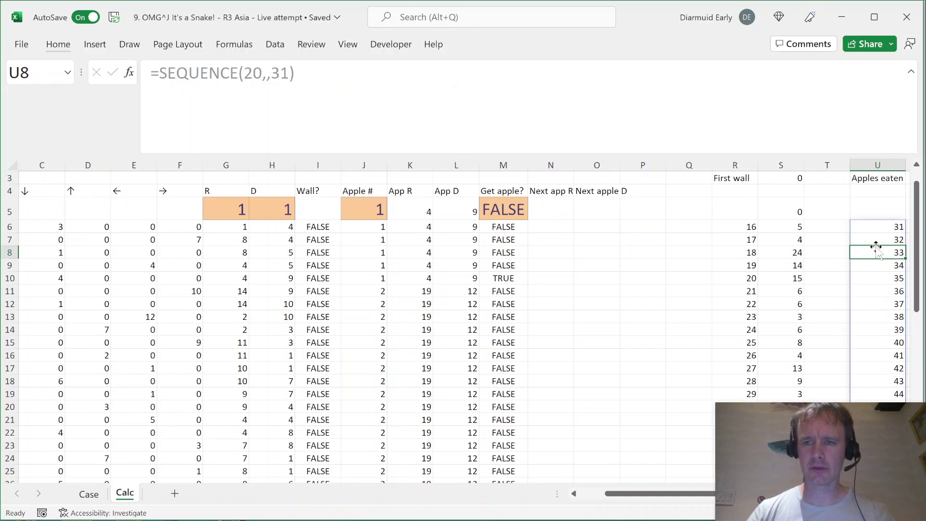
{"action": "key", "text": "Right"}
{"action": "key", "text": "Right"}
{"action": "key", "text": "Right"}
{"action": "key", "text": "Up"}
{"action": "key", "text": "Left"}
{"action": "key", "text": "Left"}
{"action": "key", "text": "Up"}
{"action": "key", "text": "ctrl+shift+Down"}
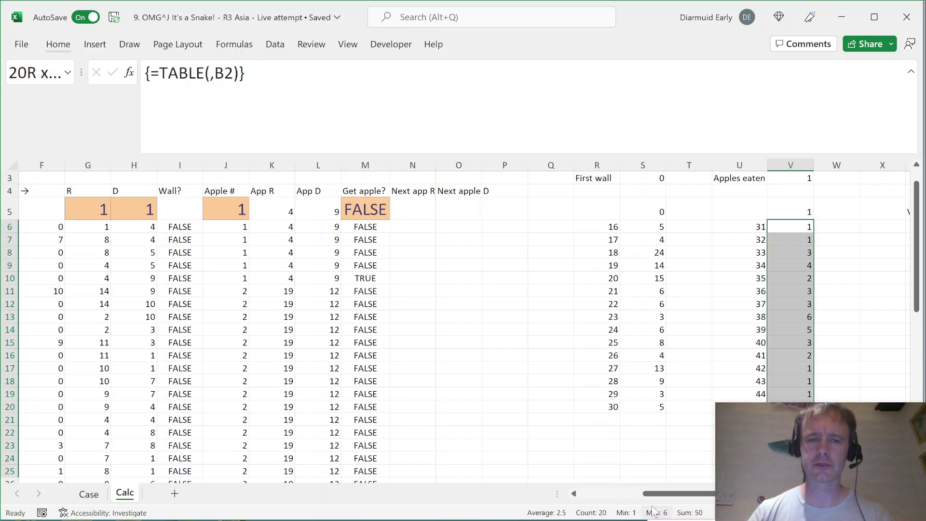
Step: Examine the starting values and the App R and App D formulas in the apple columns J to M
{"action": "left_click", "coordinate": [364, 208]}
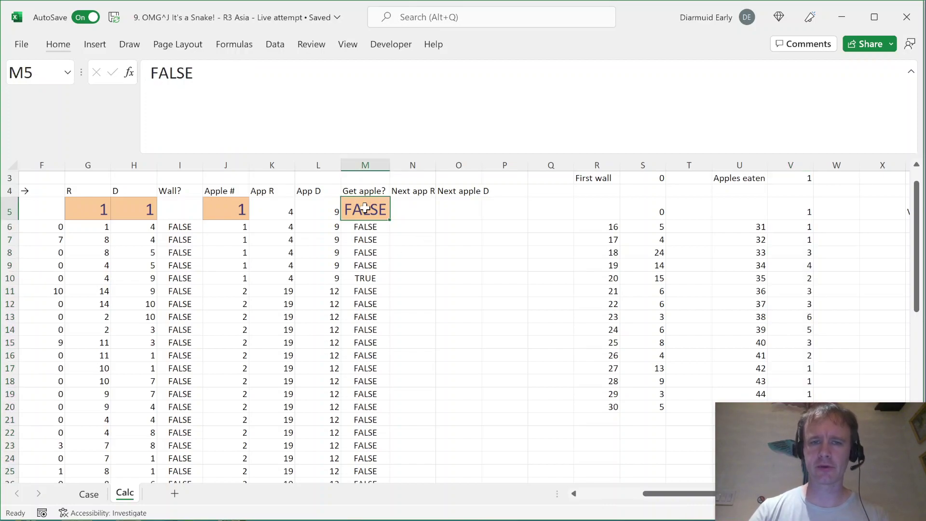
{"action": "left_click", "coordinate": [282, 244]}
{"action": "key", "text": "Up"}
{"action": "key", "text": "Up"}
{"action": "key", "text": "Down"}
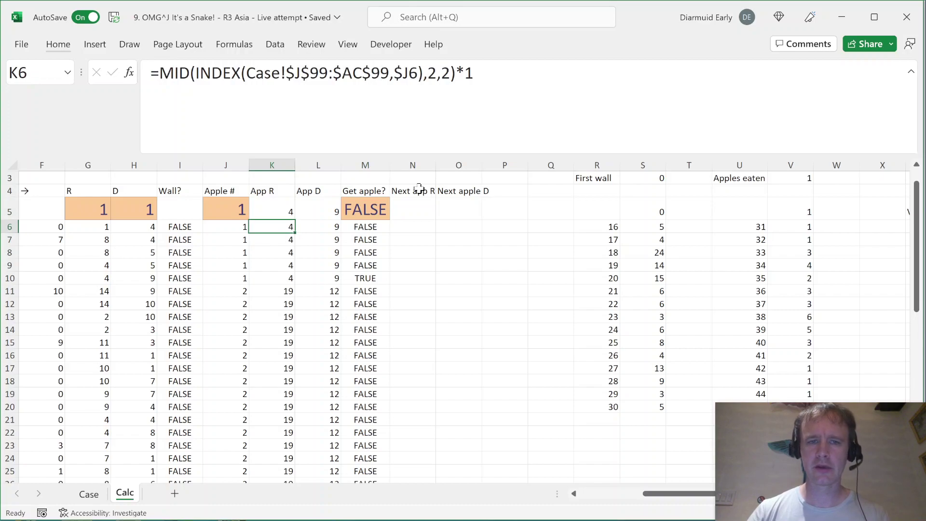
{"action": "key", "text": "shift+Right"}
{"action": "left_click", "coordinate": [226, 213]}
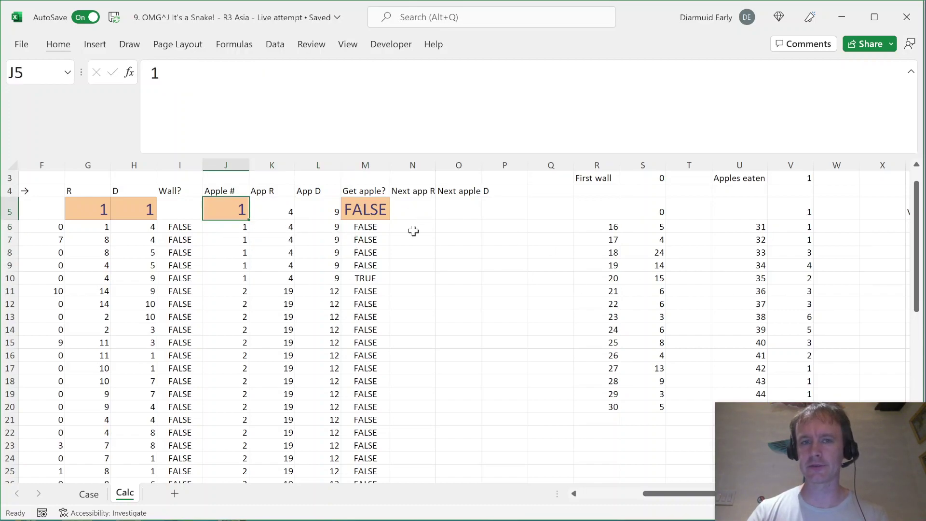
{"action": "left_click", "coordinate": [410, 216]}
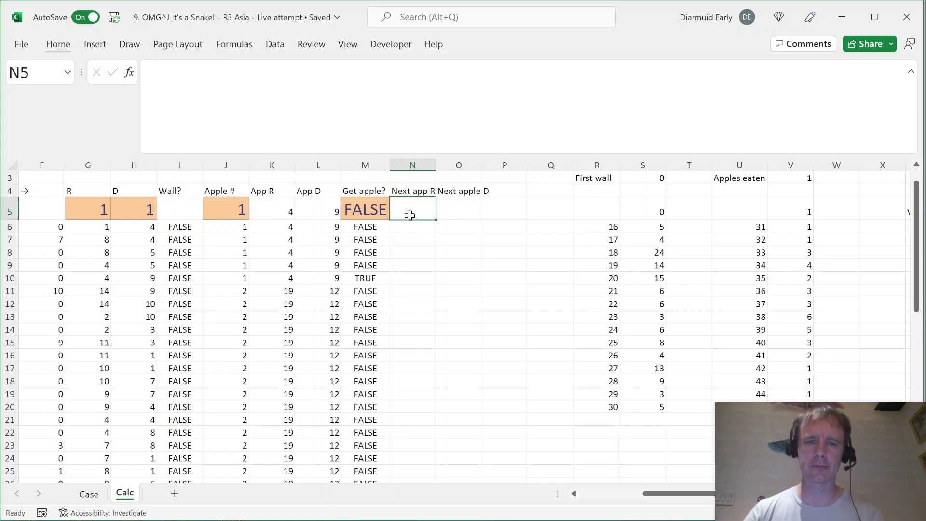
Step: Copy the App R formula text from K5 into N5 without shifting its references
{"action": "key", "text": "Left"}
{"action": "key", "text": "Left"}
{"action": "key", "text": "Left"}
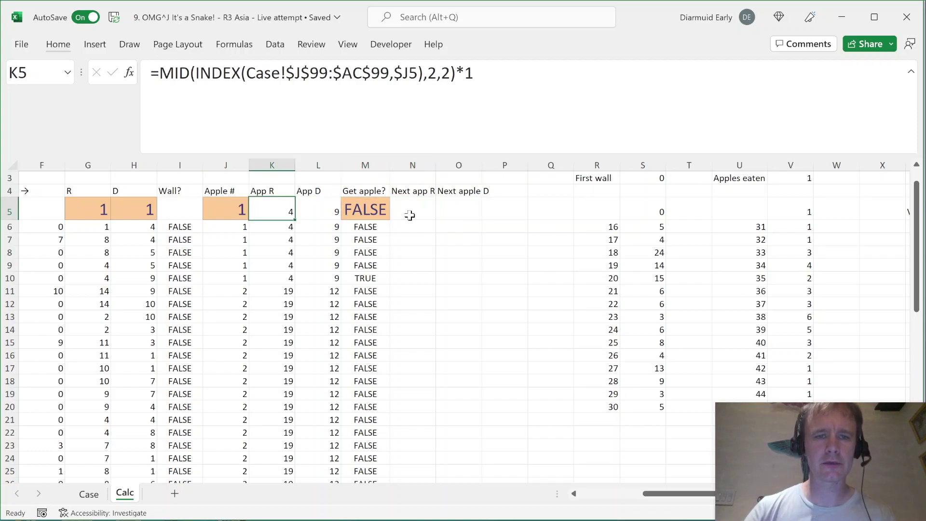
{"action": "key", "text": "F2"}
{"action": "key", "text": "shift+Home"}
{"action": "key", "text": "ctrl+c"}
{"action": "key", "text": "Escape"}
{"action": "key", "text": "Right"}
{"action": "key", "text": "Right"}
{"action": "key", "text": "Right"}
{"action": "key", "text": "F2"}
{"action": "key", "text": "ctrl+v"}
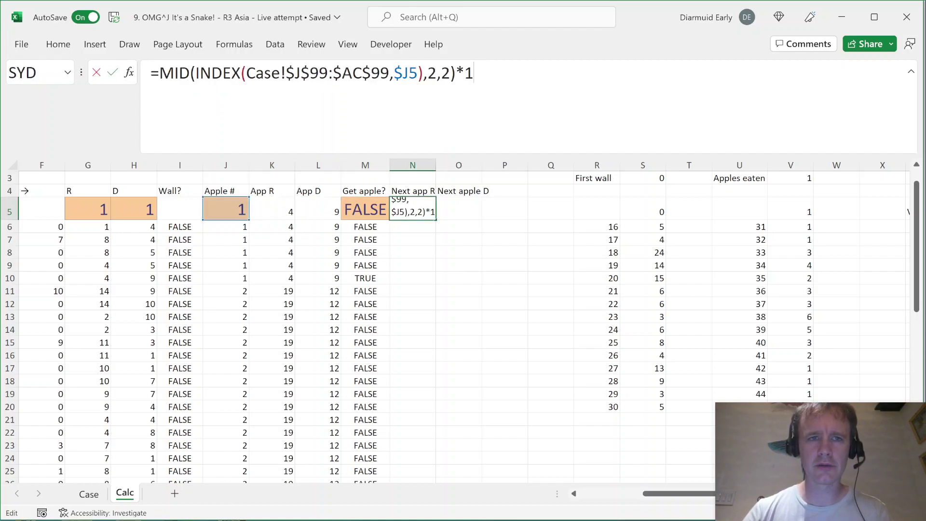
Step: Change the apple index in the N5 formula to $J5+1 and keep the formula
{"action": "key", "text": "Left"}
{"action": "key", "text": "Left"}
{"action": "key", "text": "Left"}
{"action": "key", "text": "Left"}
{"action": "key", "text": "Left"}
{"action": "key", "text": "Left"}
{"action": "key", "text": "Left"}
{"action": "key", "text": "Left"}
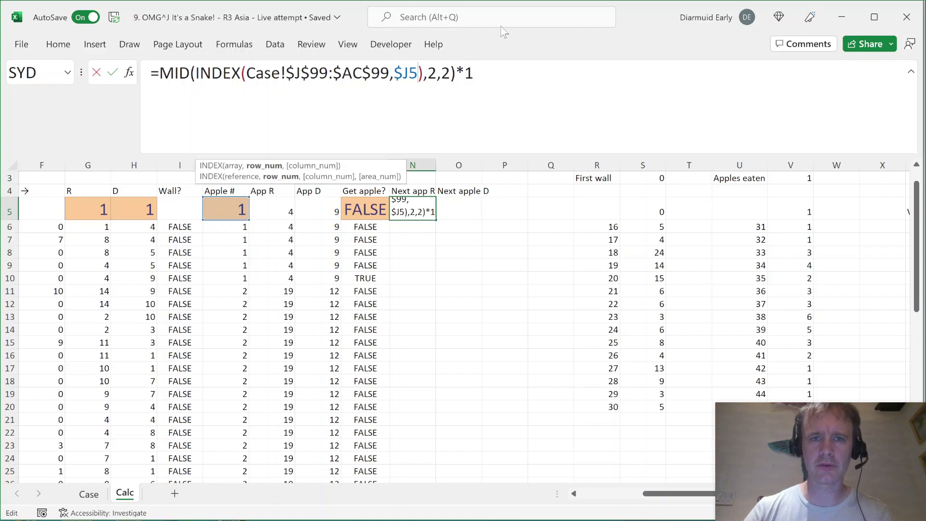
{"action": "type", "text": "+1"}
{"action": "key", "text": "ctrl+Return"}
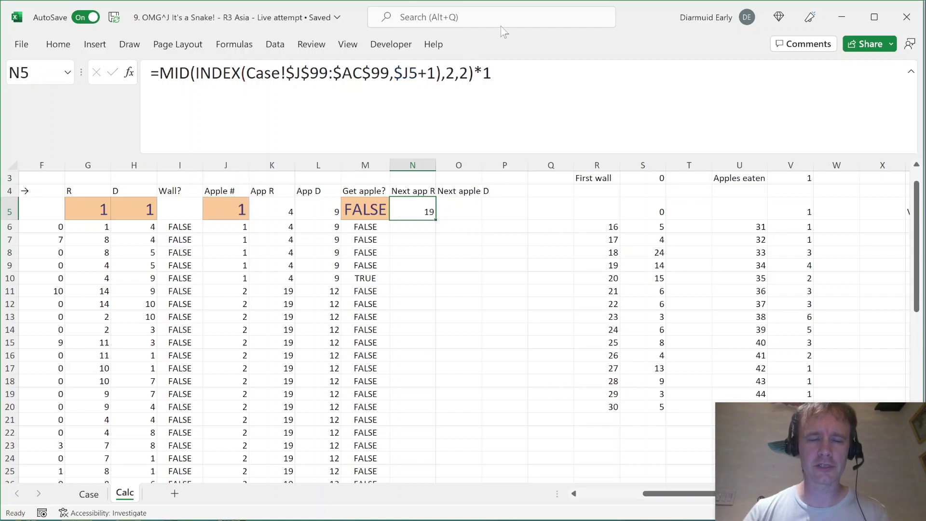
Step: Copy the App D formula text from L5 into O5 without shifting its references
{"action": "key", "text": "Left"}
{"action": "key", "text": "Left"}
{"action": "key", "text": "F2"}
{"action": "key", "text": "ctrl+a"}
{"action": "key", "text": "ctrl+c"}
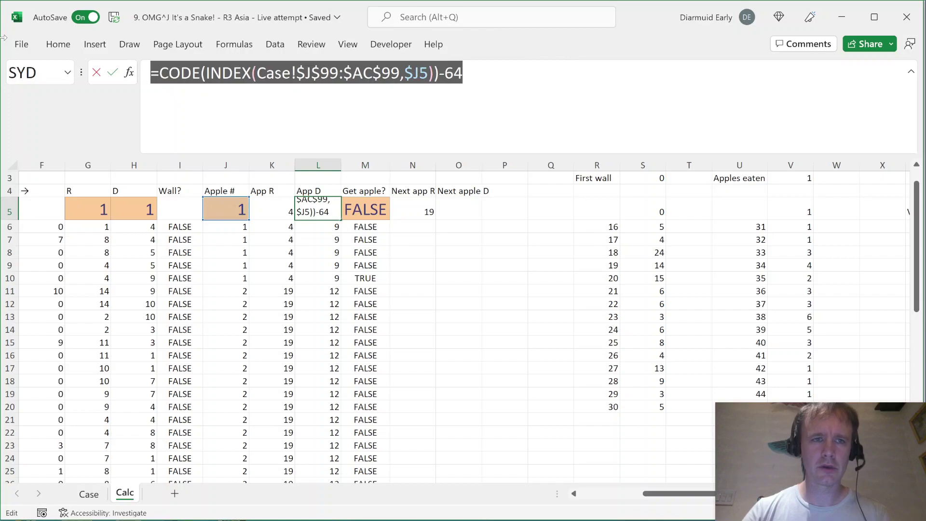
{"action": "key", "text": "Escape"}
{"action": "key", "text": "Right"}
{"action": "key", "text": "Right"}
{"action": "key", "text": "Right"}
{"action": "key", "text": "F2"}
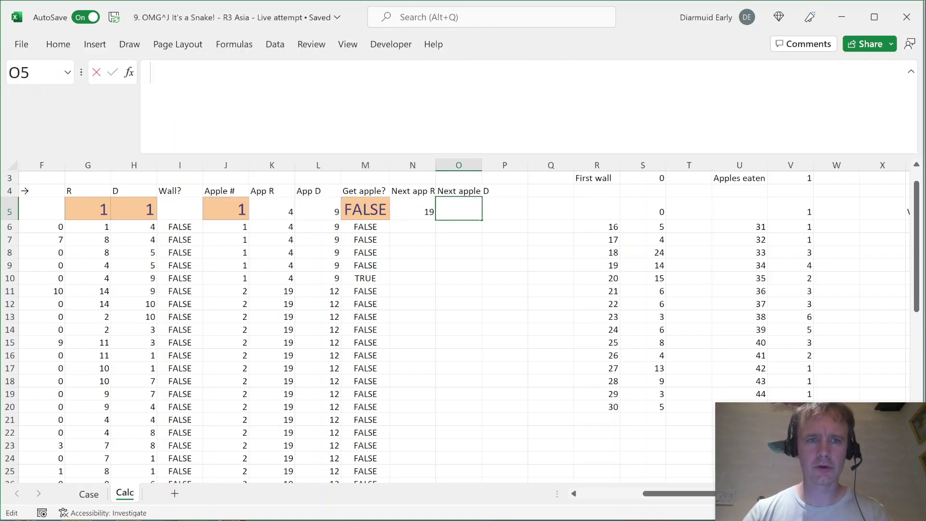
{"action": "key", "text": "ctrl+v"}
Step: Change the apple index in the O5 formula to $J5+1 and keep the formula
{"action": "key", "text": "Left"}
{"action": "key", "text": "Left"}
{"action": "key", "text": "Left"}
{"action": "key", "text": "Left"}
{"action": "key", "text": "Left"}
{"action": "type", "text": "+1"}
{"action": "key", "text": "ctrl+Return"}
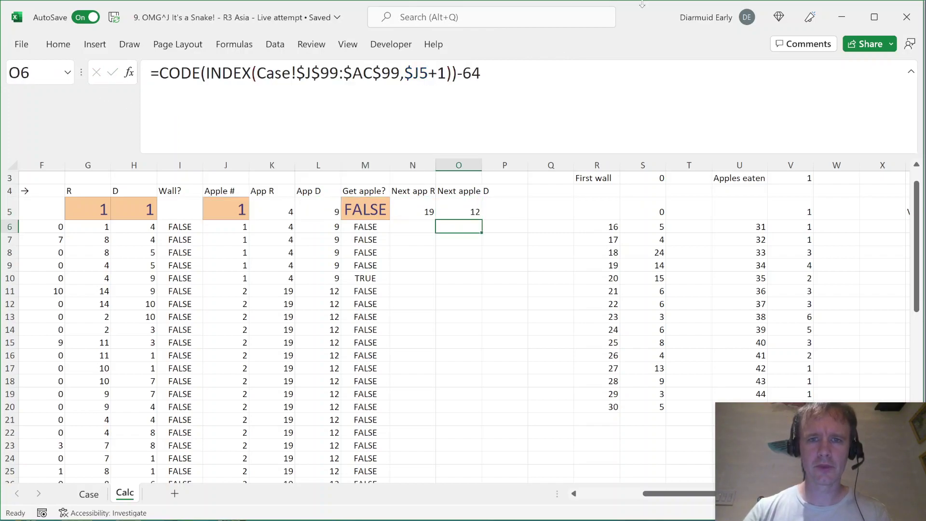
Step: Fill the next-apple formulas in N5:O5 down to the last move row
{"action": "key", "text": "Left"}
{"action": "key", "text": "shift+Right"}
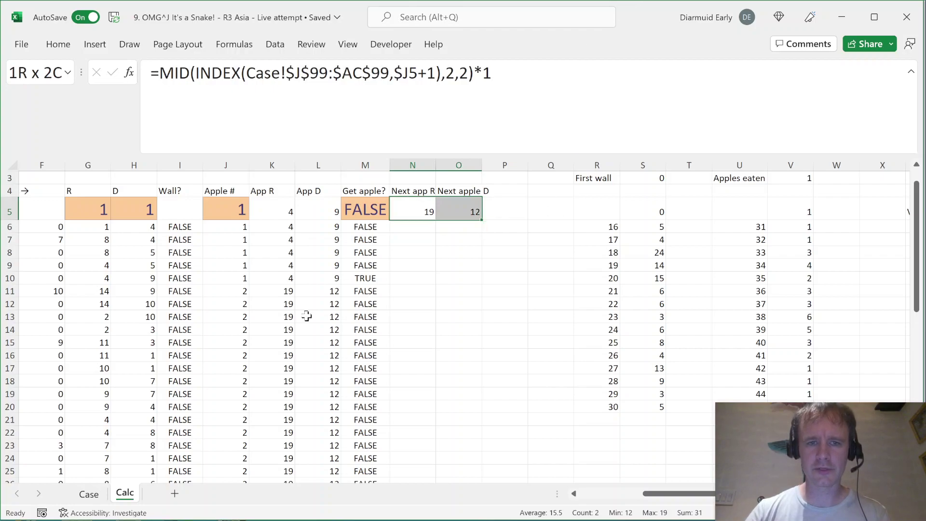
{"action": "left_click", "coordinate": [280, 292]}
{"action": "left_click_drag", "start_coordinate": [280, 292], "coordinate": [322, 292]}
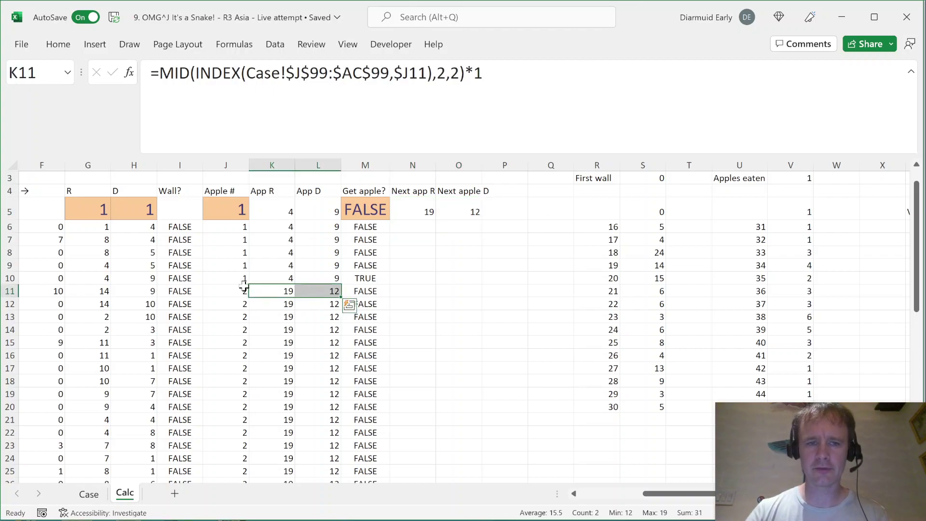
{"action": "left_click", "coordinate": [348, 239]}
{"action": "key", "text": "ctrl+Down"}
{"action": "key", "text": "Right"}
{"action": "key", "text": "ctrl+shift+Up"}
{"action": "key", "text": "shift+Right"}
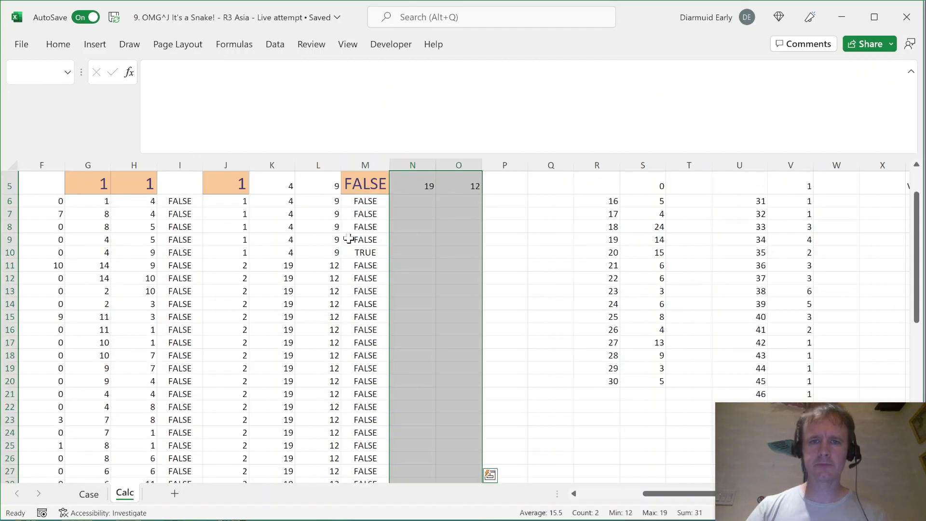
{"action": "key", "text": "ctrl+d"}
Step: Add the heading "Get 2 apples?" in P4 and fit the column width to it
{"action": "key", "text": "ctrl+Up"}
{"action": "key", "text": "ctrl+Up"}
{"action": "key", "text": "Right"}
{"action": "key", "text": "Down"}
{"action": "key", "text": "Down"}
{"action": "key", "text": "Down"}
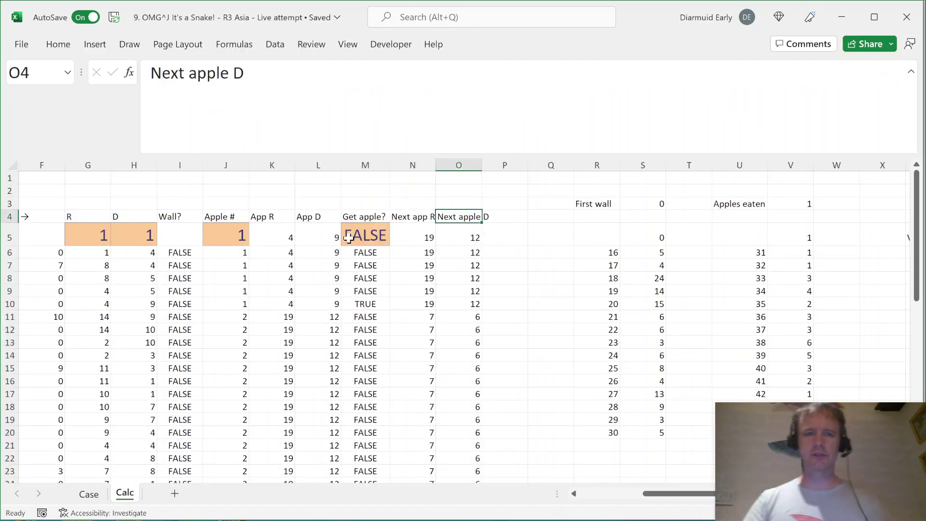
{"action": "key", "text": "Right"}
{"action": "type", "text": "Get"}
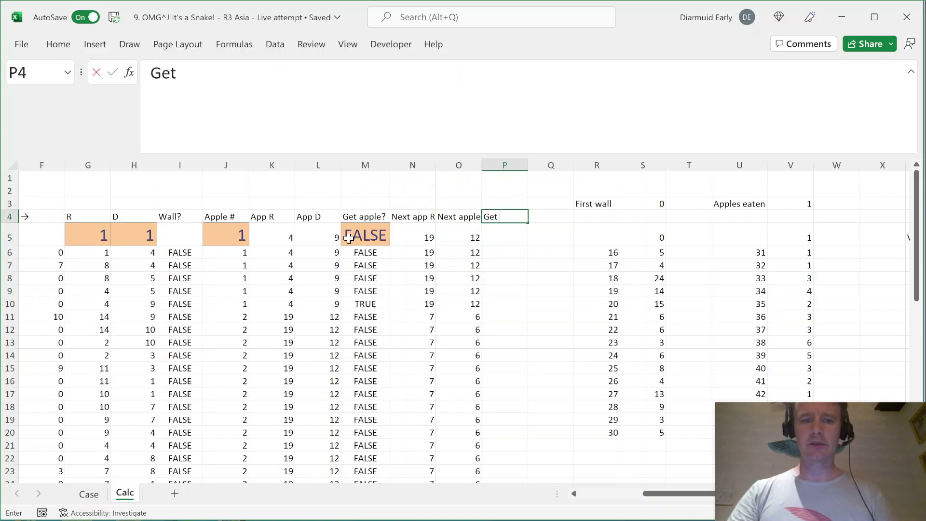
{"action": "type", "text": " 2 apples?"}
{"action": "key", "text": "ctrl+Return"}
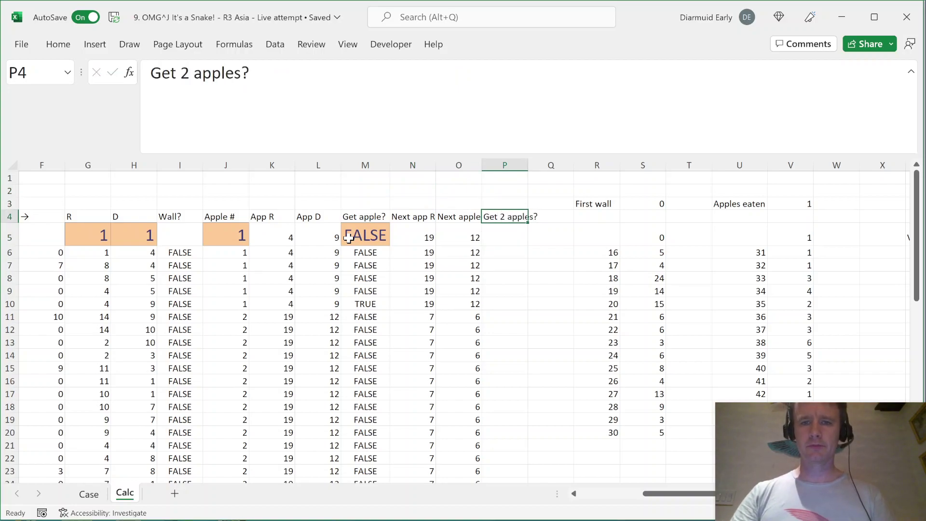
{"action": "key", "text": "alt+h"}
{"action": "key", "text": "o"}
{"action": "key", "text": "i"}
Step: Copy the starting FALSE value with its formatting from M5 to P5
{"action": "key", "text": "Down"}
{"action": "key", "text": "Left"}
{"action": "key", "text": "Left"}
{"action": "key", "text": "Left"}
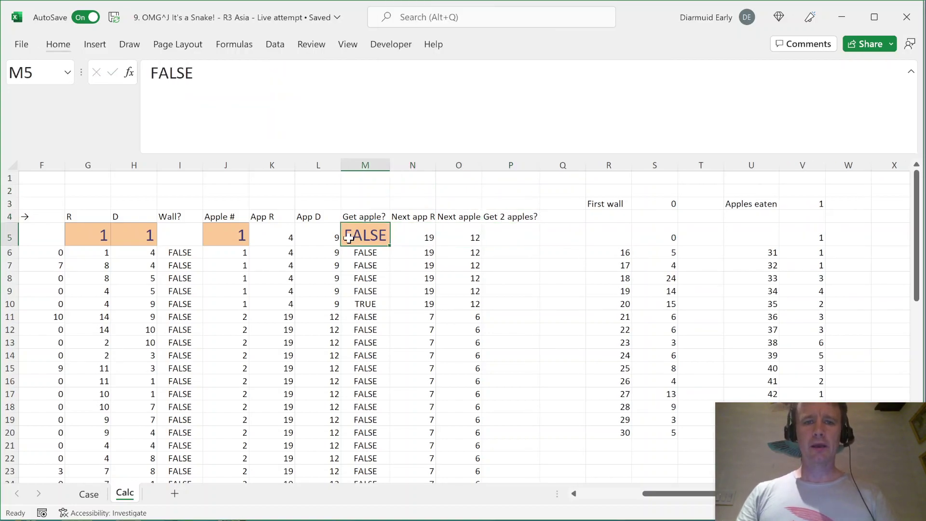
{"action": "key", "text": "ctrl+c"}
{"action": "key", "text": "Right"}
{"action": "key", "text": "Right"}
{"action": "key", "text": "Right"}
{"action": "key", "text": "ctrl+v"}
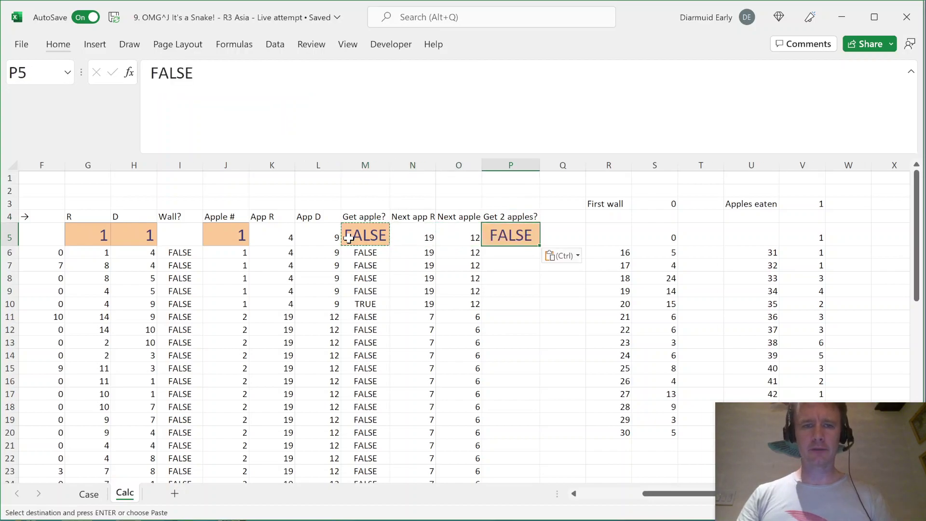
Step: Enter the formula =IF(M6,"Maybe","No") in P6
{"action": "key", "text": "Down"}
{"action": "type", "text": "=IF("}
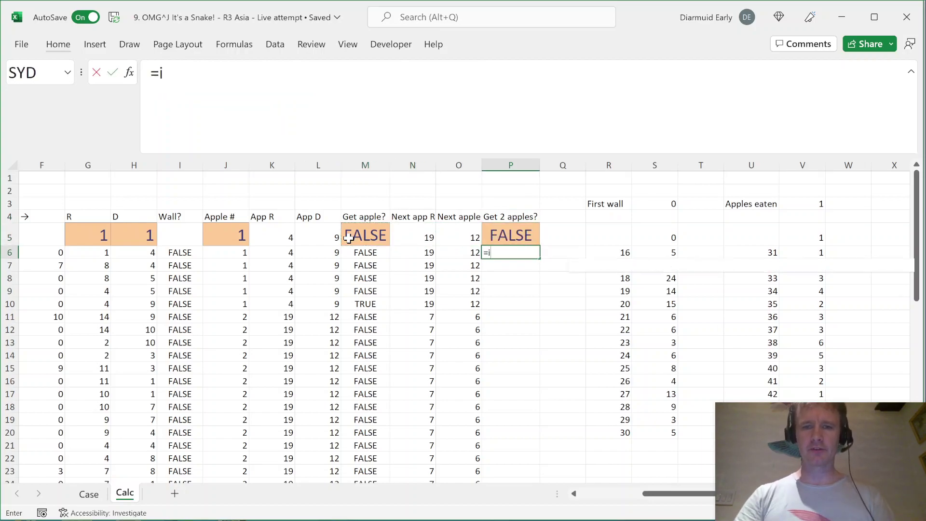
{"action": "key", "text": "Left"}
{"action": "key", "text": "Left"}
{"action": "key", "text": "Left"}
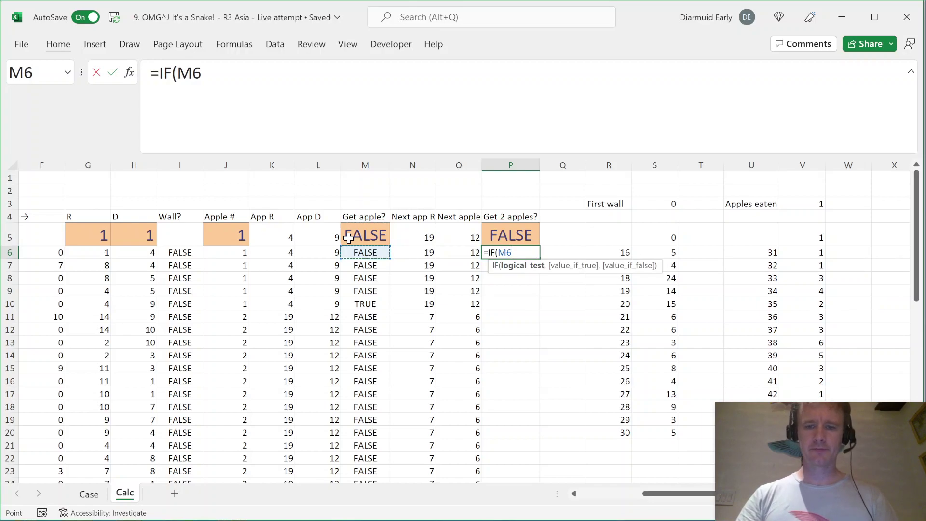
{"action": "type", "text": ",\"Maybe\",\"No\")"}
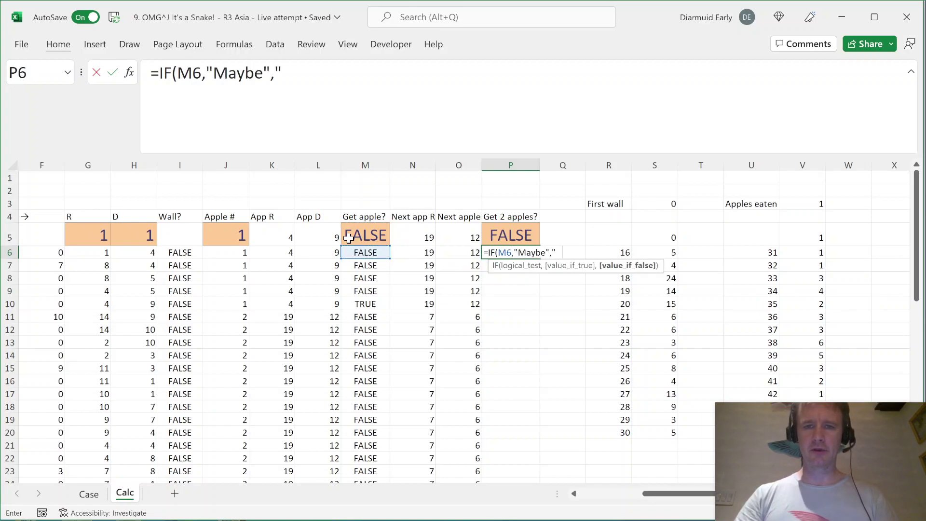
{"action": "key", "text": "ctrl+Return"}
Step: Fill the Maybe/No formula in column P down to the last move row
{"action": "key", "text": "Left"}
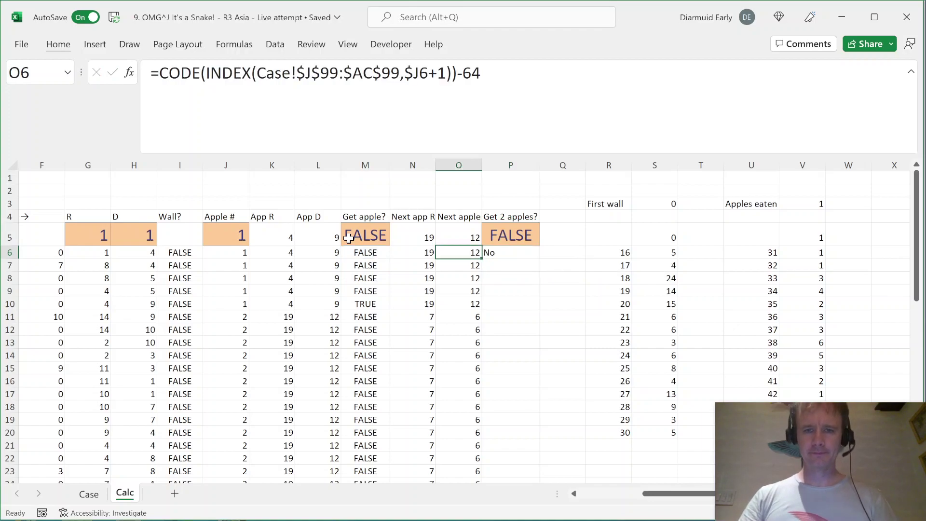
{"action": "key", "text": "ctrl+Down"}
{"action": "key", "text": "Right"}
{"action": "key", "text": "ctrl+shift+Up"}
{"action": "key", "text": "ctrl+d"}
{"action": "key", "text": "shift+BackSpace"}
Step: Examine the Maybe result in row 10 against its move data and the column headings
{"action": "key", "text": "Down"}
{"action": "key", "text": "Down"}
{"action": "key", "text": "Down"}
{"action": "key", "text": "Down"}
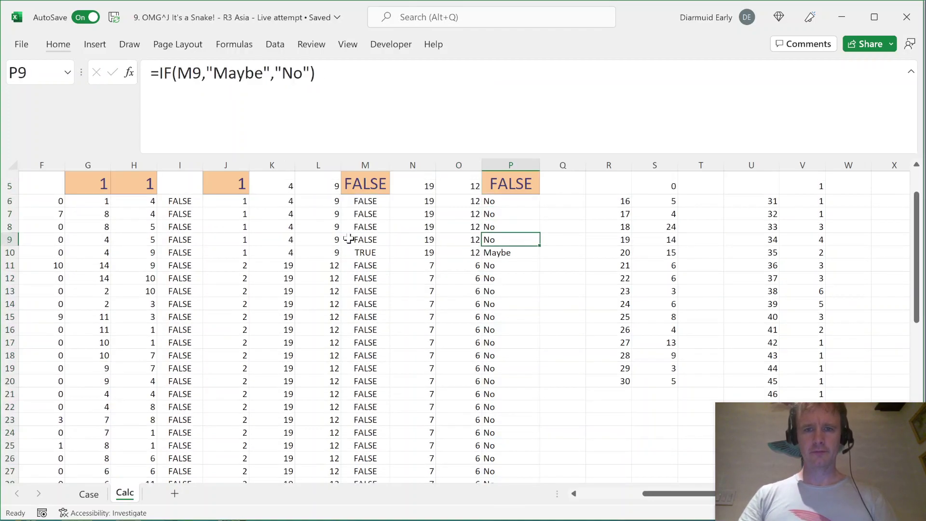
{"action": "key", "text": "shift+space"}
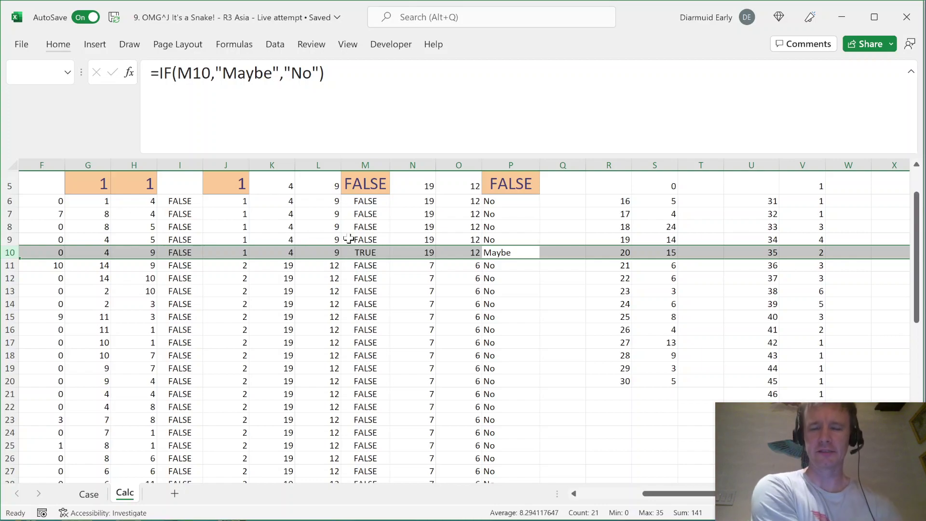
{"action": "key", "text": "ctrl+Left"}
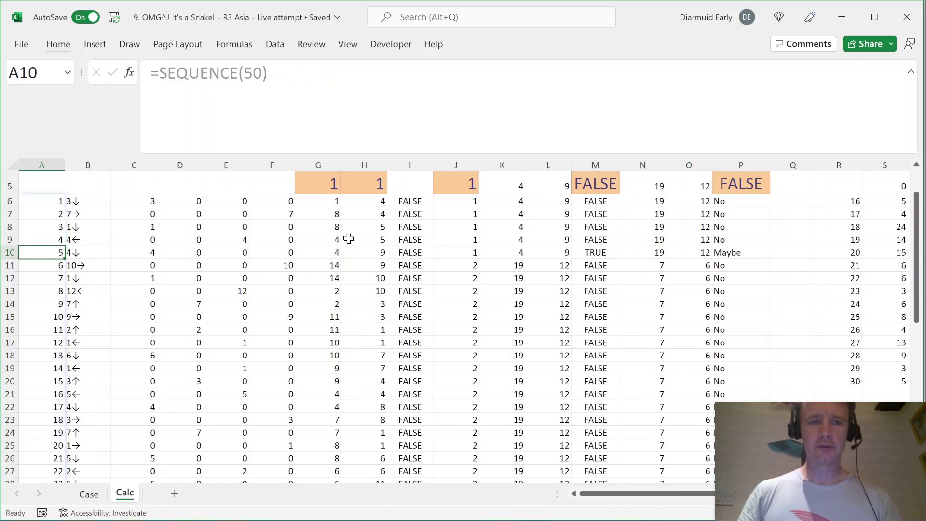
{"action": "key", "text": "ctrl+Right"}
{"action": "key", "text": "Up"}
{"action": "key", "text": "Up"}
{"action": "key", "text": "Up"}
{"action": "key", "text": "Up"}
{"action": "key", "text": "Left"}
{"action": "key", "text": "Up"}
{"action": "key", "text": "Up"}
{"action": "key", "text": "Left"}
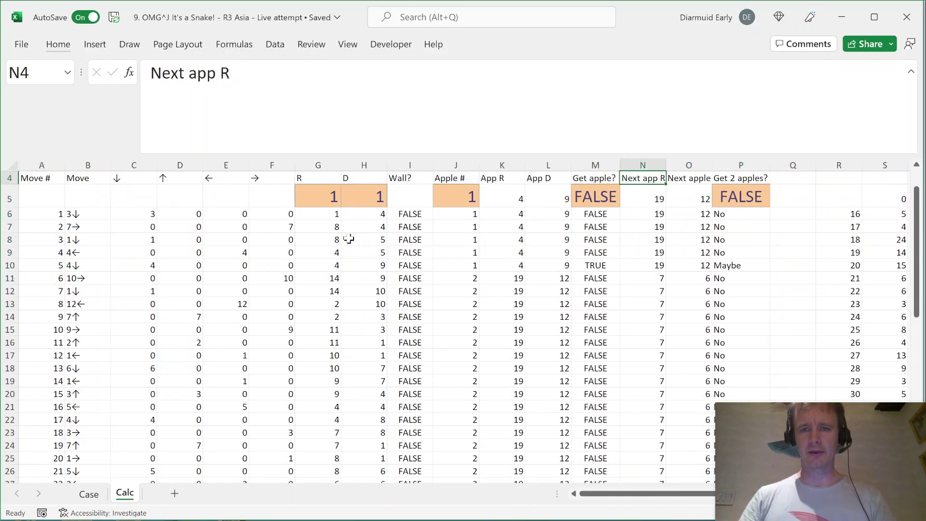
{"action": "key", "text": "Up"}
{"action": "key", "text": "Down"}
{"action": "key", "text": "Down"}
{"action": "key", "text": "Down"}
{"action": "key", "text": "Left"}
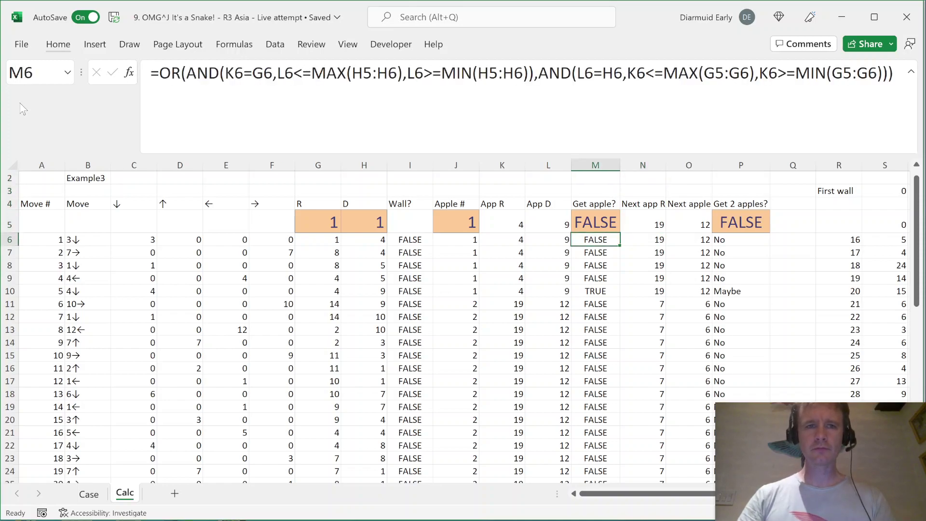
Step: Examine the Get apple? formulas in M6 and M10 and the cells they reference, alongside the Get 2 apples? column
{"action": "left_click", "coordinate": [301, 71]}
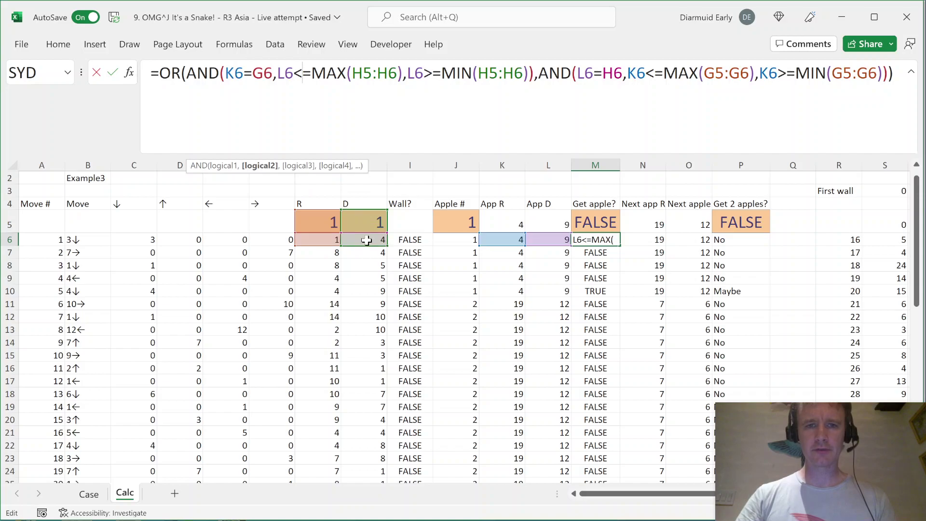
{"action": "key", "text": "Escape"}
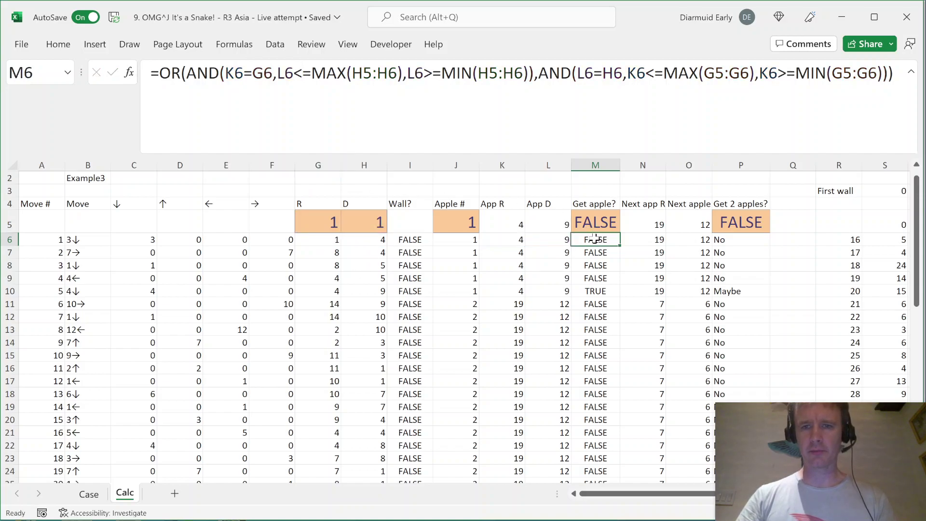
{"action": "key", "text": "Right"}
{"action": "key", "text": "Right"}
{"action": "key", "text": "Right"}
{"action": "key", "text": "Left"}
{"action": "key", "text": "Left"}
{"action": "key", "text": "Left"}
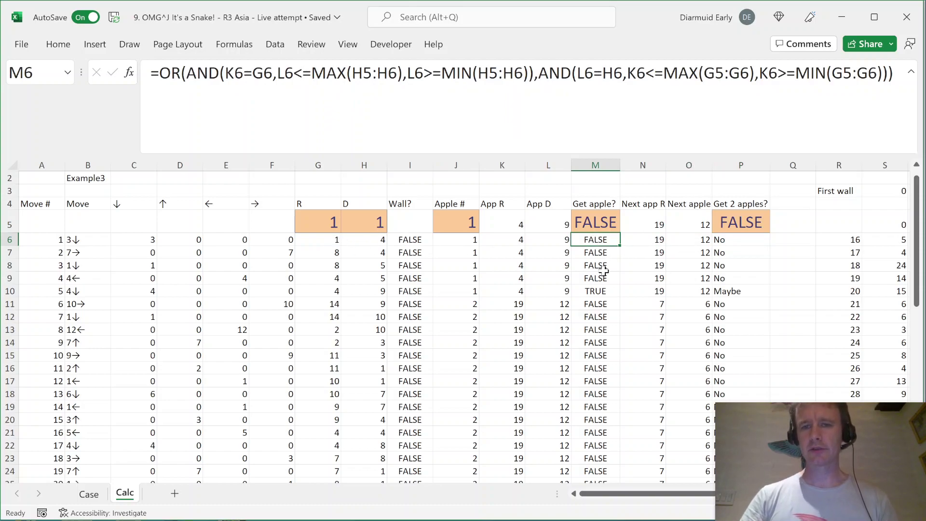
{"action": "left_click", "coordinate": [593, 291]}
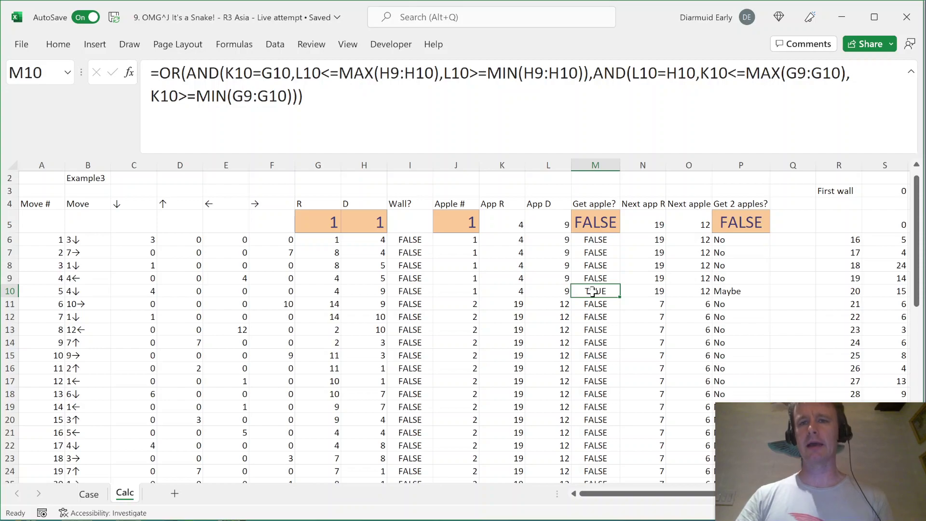
{"action": "left_click", "coordinate": [793, 265]}
{"action": "left_click", "coordinate": [714, 269]}
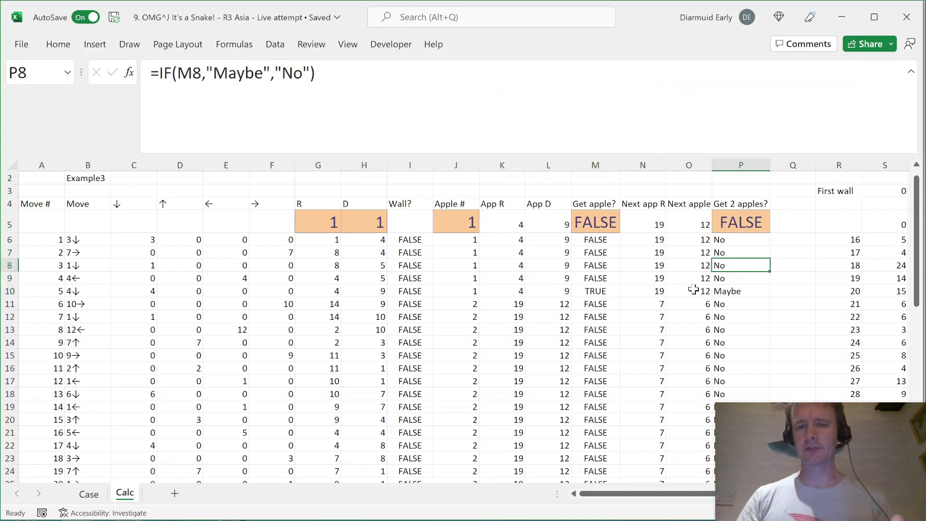
{"action": "left_click", "coordinate": [600, 241]}
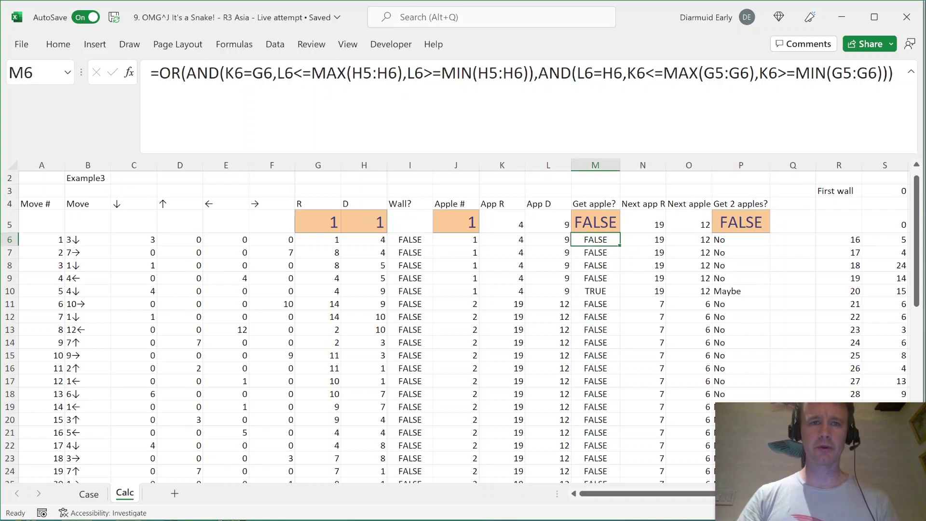
Step: Anchor the columns in the first AND of the M6 formula, using $G6 and $H5:$H6 in both MAX and MIN
{"action": "left_click", "coordinate": [293, 73]}
{"action": "left_click_drag", "start_coordinate": [354, 166], "coordinate": [330, 123]}
{"action": "left_click", "coordinate": [263, 74]}
{"action": "type", "text": "$"}
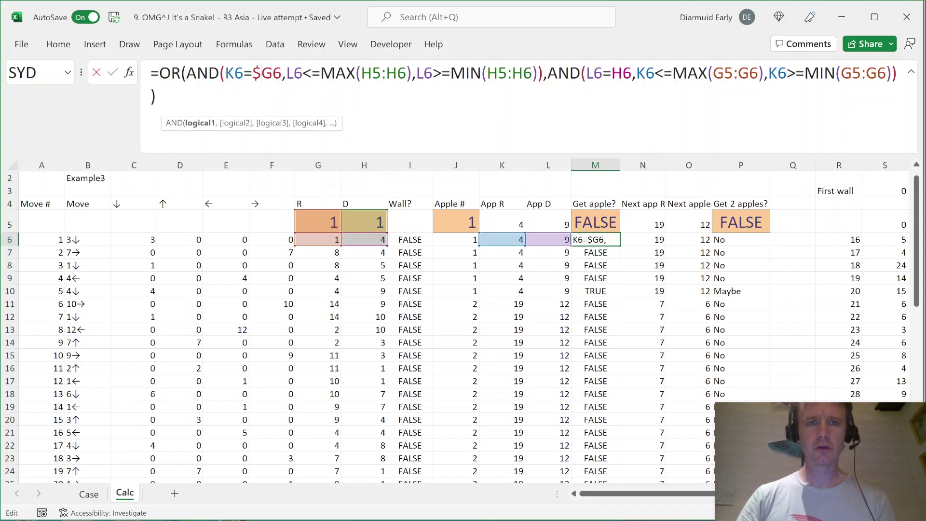
{"action": "left_click", "coordinate": [361, 74]}
{"action": "type", "text": "$H5:"}
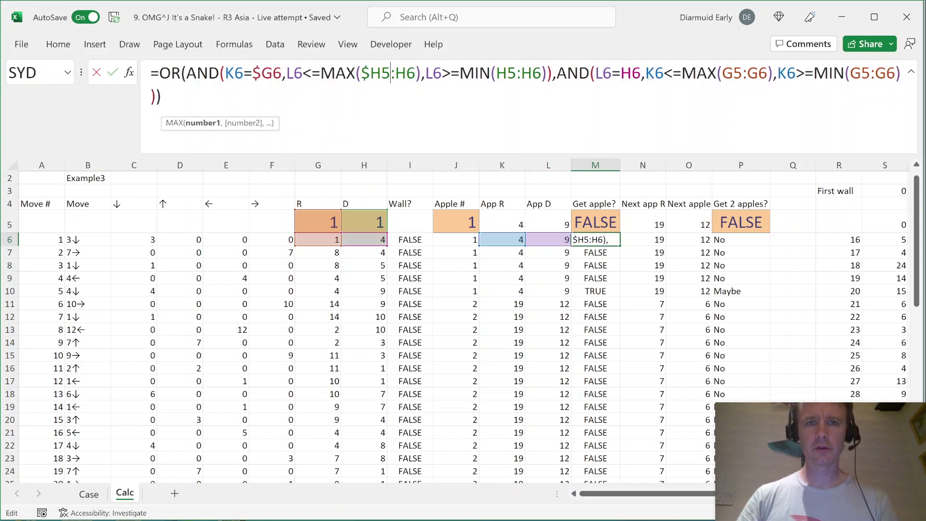
{"action": "type", "text": "$"}
{"action": "key", "text": "Right"}
{"action": "key", "text": "Right"}
{"action": "key", "text": "Right"}
{"action": "key", "text": "Right"}
{"action": "key", "text": "Right"}
{"action": "key", "text": "Right"}
{"action": "key", "text": "Right"}
{"action": "key", "text": "Right"}
{"action": "key", "text": "Right"}
{"action": "key", "text": "Right"}
{"action": "key", "text": "Right"}
{"action": "key", "text": "Right"}
{"action": "key", "text": "Right"}
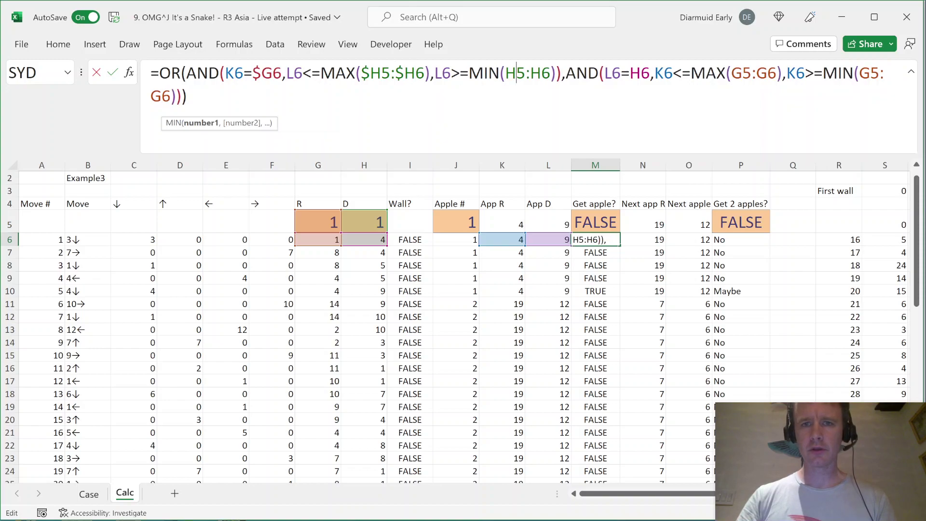
{"action": "type", "text": "$"}
{"action": "key", "text": "Right"}
{"action": "type", "text": "$"}
Step: Anchor the columns in the second AND of the M6 formula as $H6 and, inside MAX, $G5:$G6
{"action": "key", "text": "Right"}
{"action": "key", "text": "Right"}
{"action": "key", "text": "Right"}
{"action": "key", "text": "Right"}
{"action": "key", "text": "Right"}
{"action": "key", "text": "Right"}
{"action": "key", "text": "Right"}
{"action": "key", "text": "Right"}
{"action": "key", "text": "Right"}
{"action": "key", "text": "Right"}
{"action": "key", "text": "Right"}
{"action": "key", "text": "Right"}
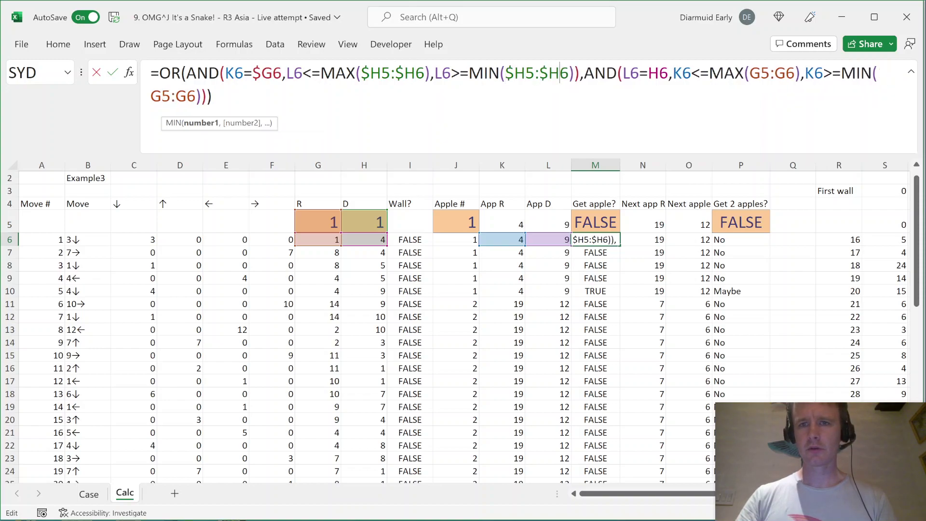
{"action": "type", "text": "$"}
{"action": "key", "text": "Right"}
{"action": "key", "text": "Right"}
{"action": "key", "text": "Right"}
{"action": "key", "text": "Right"}
{"action": "key", "text": "Right"}
{"action": "key", "text": "Right"}
{"action": "key", "text": "Right"}
{"action": "key", "text": "Right"}
{"action": "key", "text": "Right"}
{"action": "key", "text": "Right"}
{"action": "type", "text": "$"}
{"action": "key", "text": "Right"}
{"action": "type", "text": "$"}
Step: Anchor the last MIN range in the M6 formula as $G5:$G6, keep the formula and copy the cell
{"action": "key", "text": "Right"}
{"action": "key", "text": "Right"}
{"action": "key", "text": "Right"}
{"action": "key", "text": "Right"}
{"action": "key", "text": "Right"}
{"action": "key", "text": "Right"}
{"action": "key", "text": "Right"}
{"action": "key", "text": "Right"}
{"action": "key", "text": "Right"}
{"action": "key", "text": "Right"}
{"action": "key", "text": "Right"}
{"action": "key", "text": "Right"}
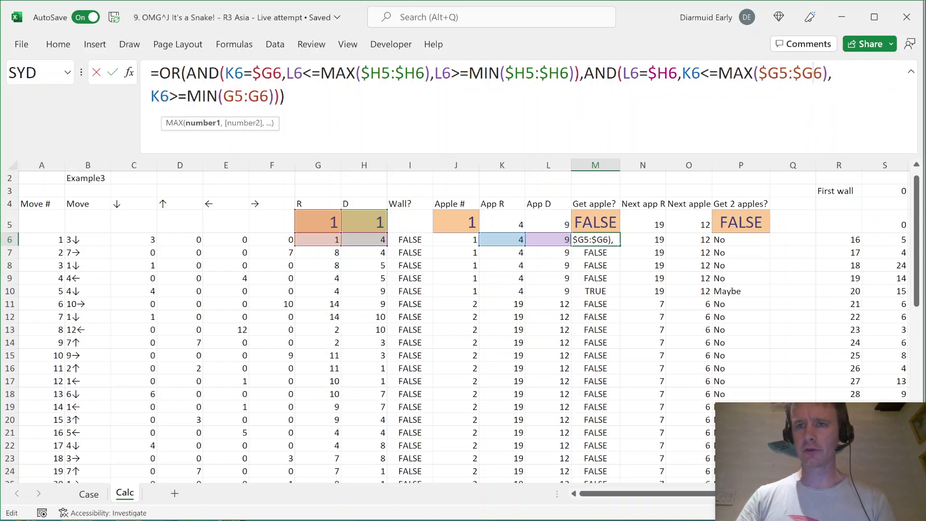
{"action": "type", "text": "$H5:$"}
{"action": "key", "text": "ctrl+Return"}
{"action": "key", "text": "ctrl+c"}
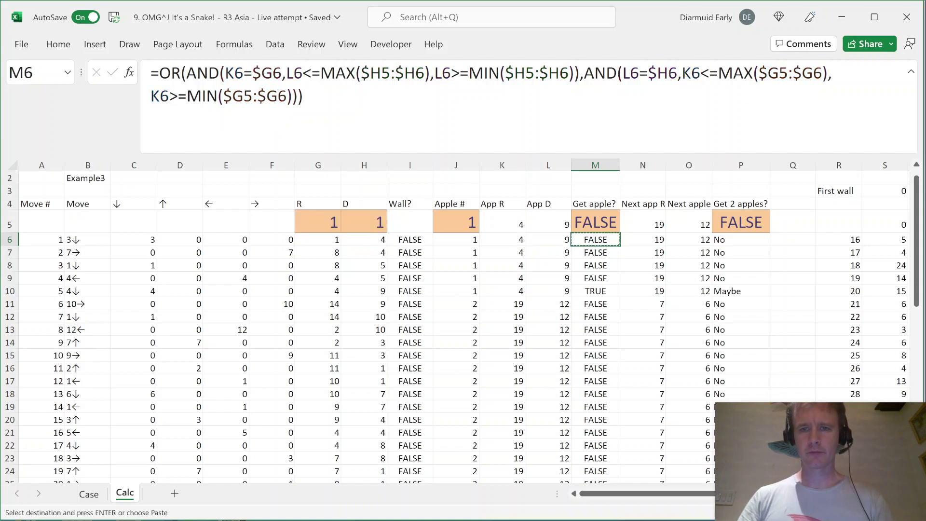
Step: Paste the copied Get apple? formula into P6 of the Get 2 apples? column and check the formula in P7
{"action": "key", "text": "Right"}
{"action": "key", "text": "Right"}
{"action": "key", "text": "Right"}
{"action": "key", "text": "ctrl+v"}
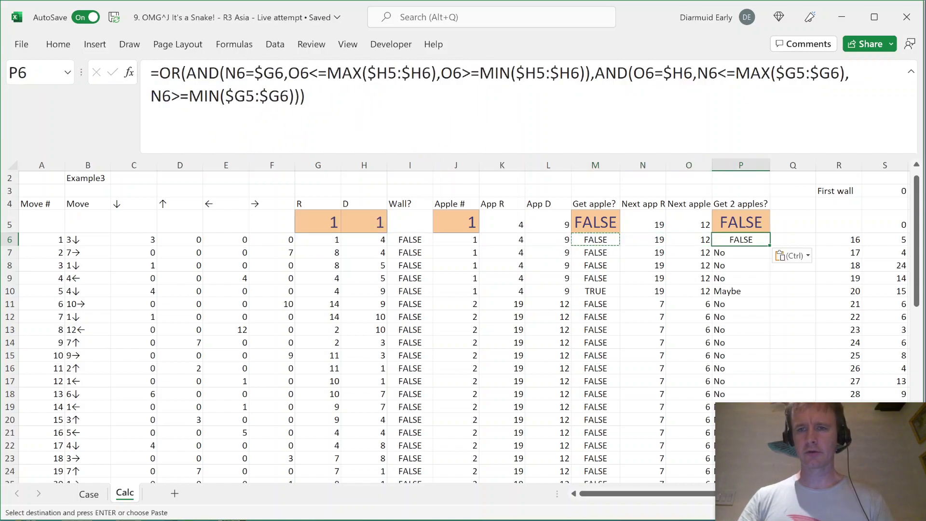
{"action": "key", "text": "ctrl+shift+Down"}
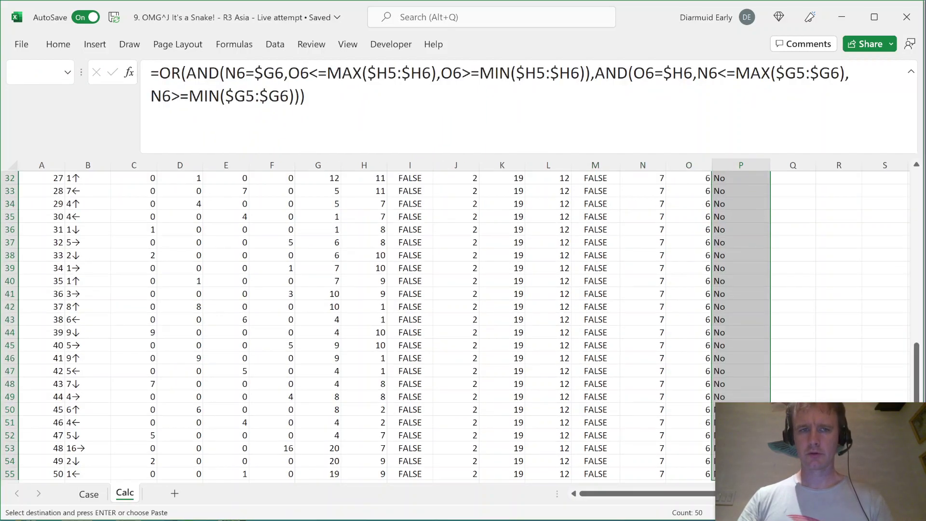
{"action": "key", "text": "Down"}
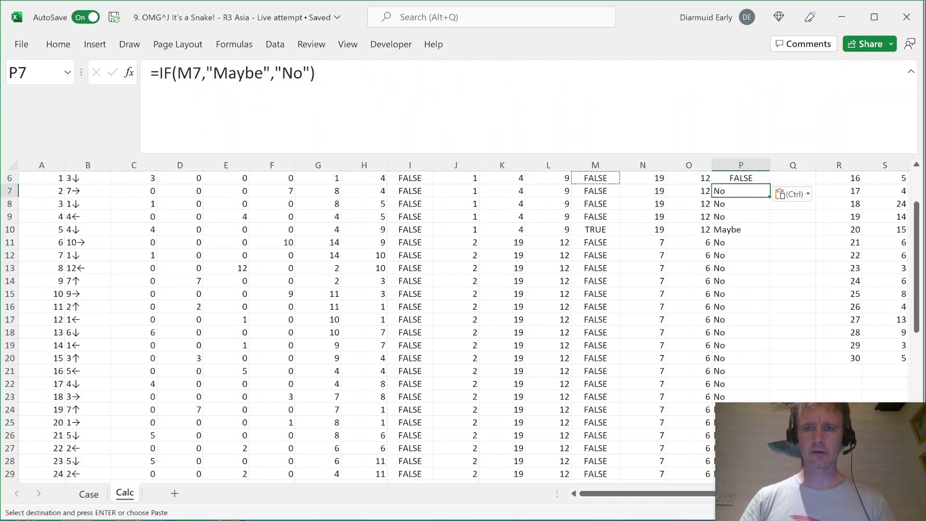
Step: Insert the IF(M7,"Maybe","No") text from P7 ahead of the OR expression in P6 and point its test to M6
{"action": "left_click", "coordinate": [316, 72]}
{"action": "left_click_drag", "start_coordinate": [316, 72], "coordinate": [68, 67]}
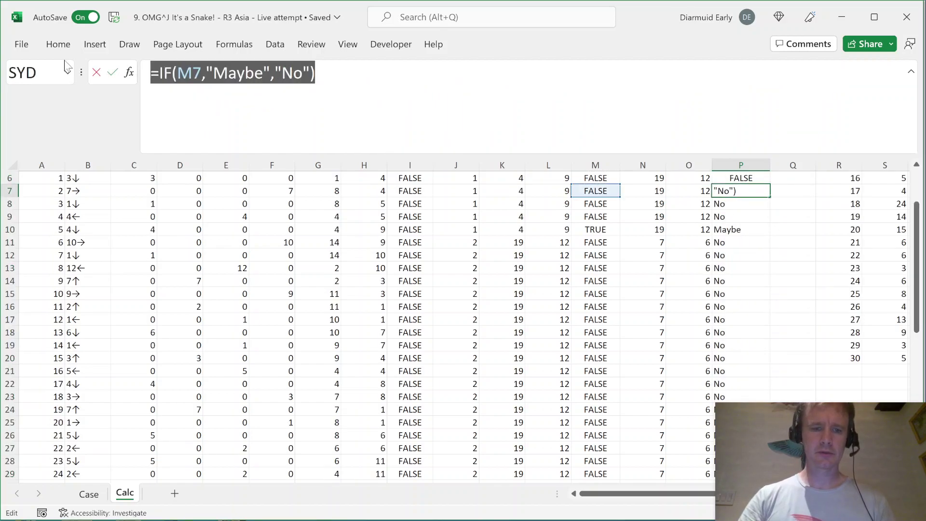
{"action": "key", "text": "Escape"}
{"action": "key", "text": "Up"}
{"action": "left_click", "coordinate": [160, 73]}
{"action": "key", "text": "ctrl+v"}
{"action": "key", "text": "alt+Return"}
{"action": "key", "text": "BackSpace"}
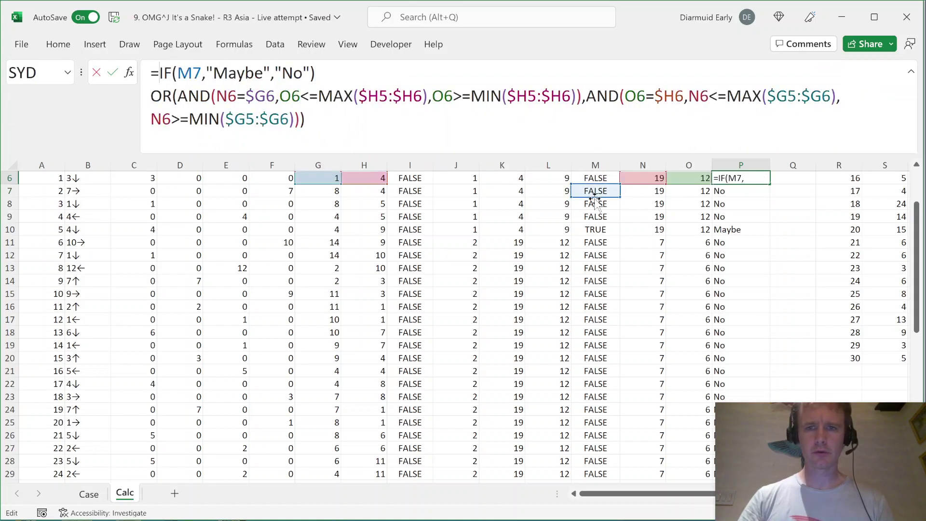
{"action": "left_click_drag", "start_coordinate": [602, 187], "coordinate": [602, 174]}
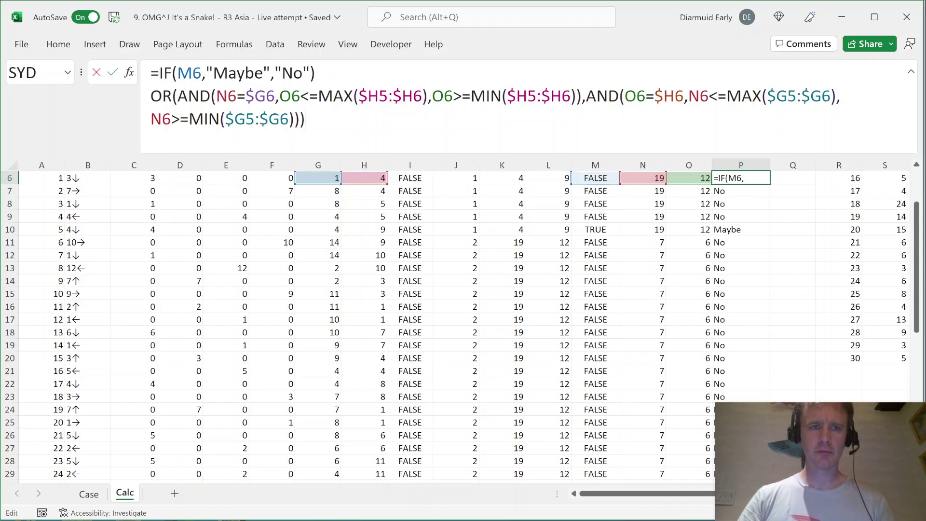
Step: Move the OR expression from the second line of the P6 formula into the IF in place of "Maybe"
{"action": "key", "text": "shift+Up"}
{"action": "key", "text": "shift+Home"}
{"action": "key", "text": "BackSpace"}
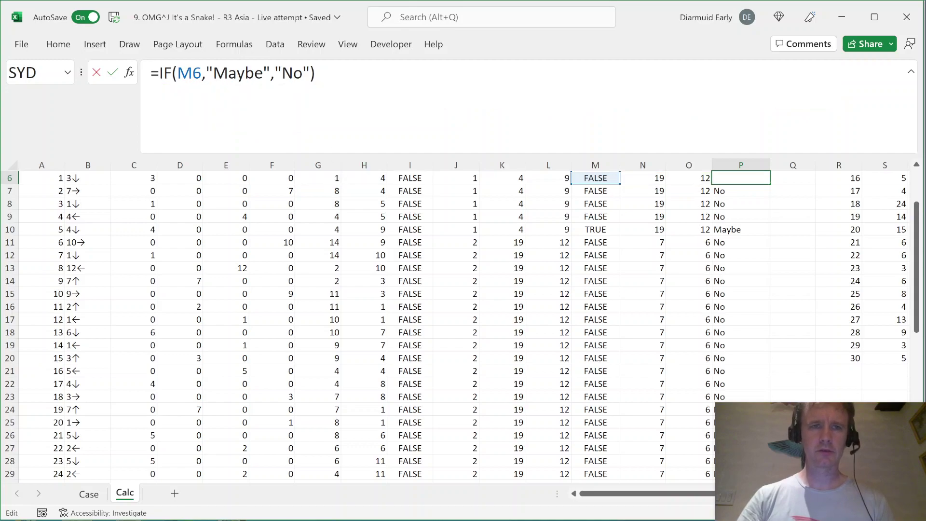
{"action": "key", "text": "Left"}
{"action": "key", "text": "Left"}
{"action": "key", "text": "Left"}
{"action": "key", "text": "Left"}
{"action": "key", "text": "Left"}
{"action": "key", "text": "Left"}
{"action": "key", "text": "shift+Left"}
{"action": "key", "text": "shift+Left"}
{"action": "key", "text": "shift+Left"}
{"action": "key", "text": "shift+Left"}
{"action": "key", "text": "shift+Left"}
{"action": "key", "text": "shift+Left"}
{"action": "key", "text": "shift+Left"}
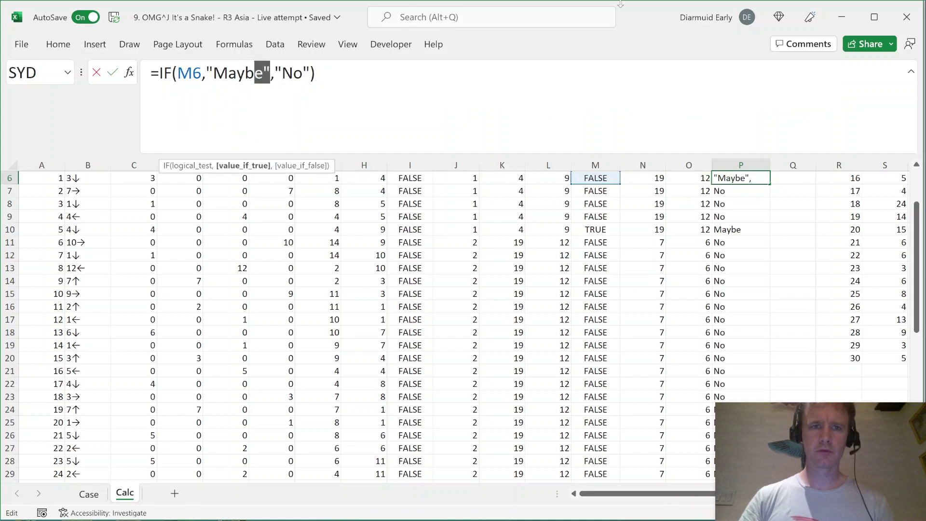
{"action": "key", "text": "ctrl+v"}
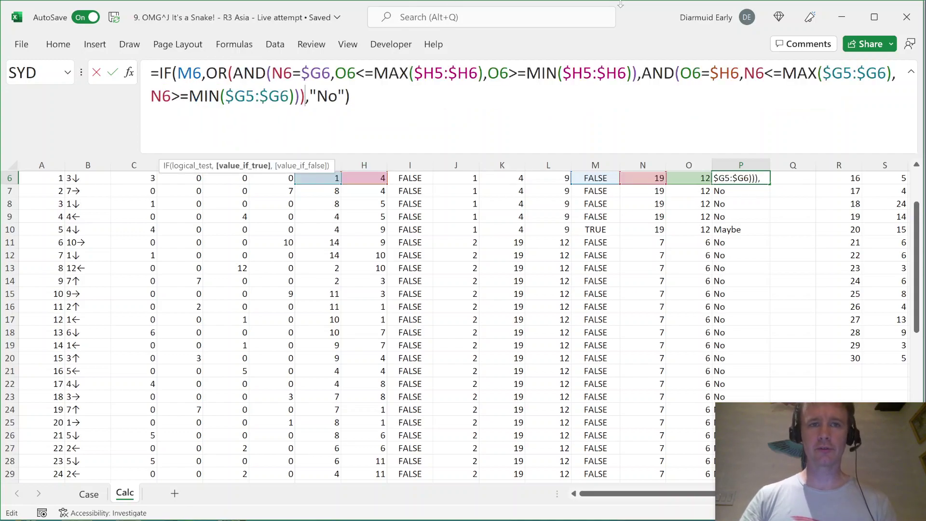
Step: Replace "No" with FALSE as the last IF argument in P6 and keep the formula
{"action": "key", "text": "Right"}
{"action": "key", "text": "shift+Right"}
{"action": "key", "text": "shift+Right"}
{"action": "key", "text": "shift+Right"}
{"action": "key", "text": "shift+Right"}
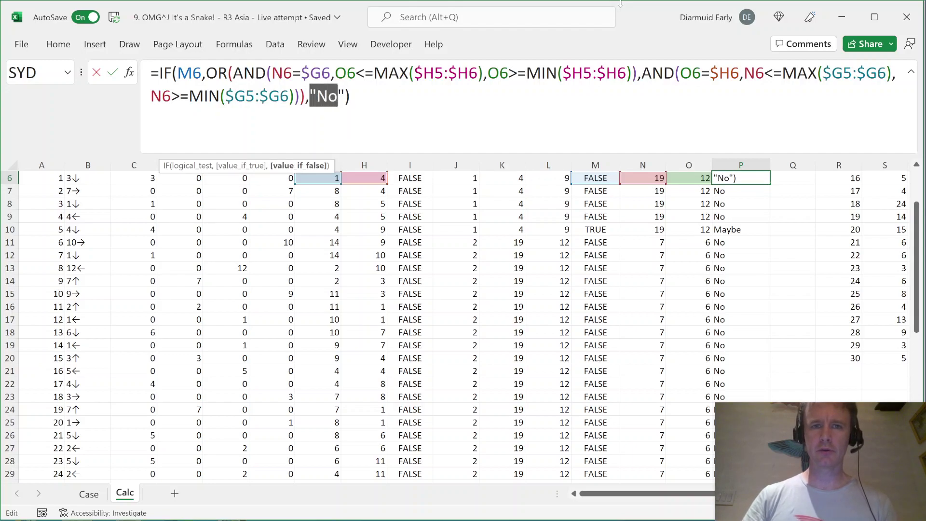
{"action": "type", "text": "false"}
{"action": "key", "text": "Return"}
{"action": "key", "text": "Up"}
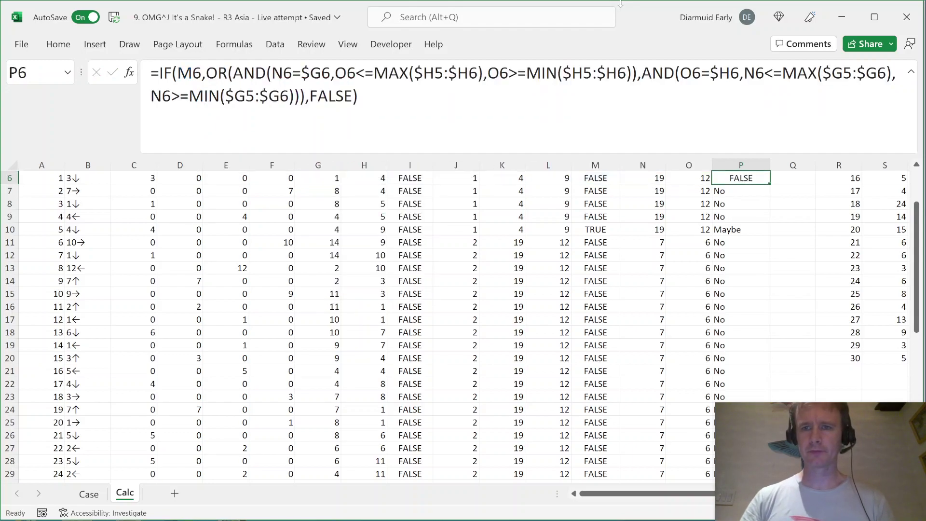
Step: Fill the P6 formula down the Get 2 apples? column and return to P6
{"action": "key", "text": "ctrl+shift+Down"}
{"action": "key", "text": "ctrl+d"}
{"action": "key", "text": "ctrl+Right"}
{"action": "key", "text": "ctrl+Right"}
{"action": "key", "text": "ctrl+Up"}
{"action": "key", "text": "ctrl+Up"}
{"action": "key", "text": "Right"}
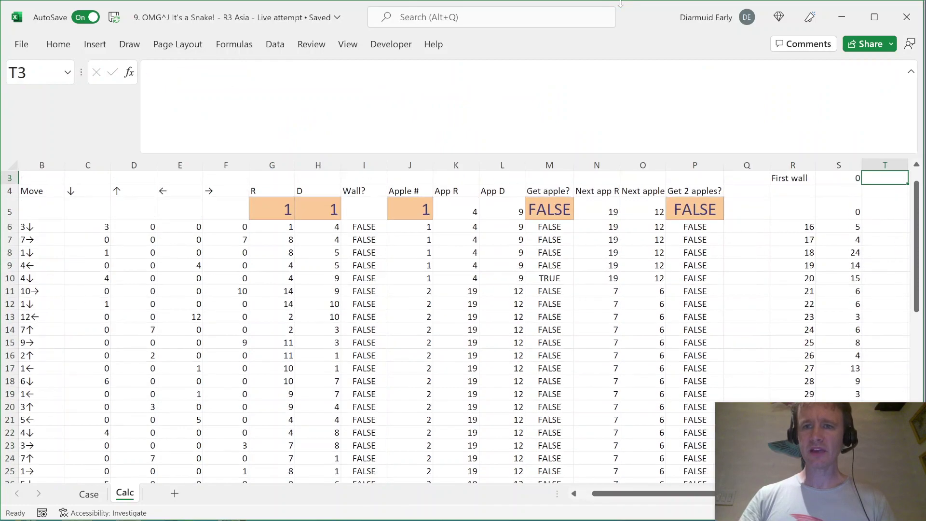
{"action": "key", "text": "Left"}
{"action": "key", "text": "Down"}
{"action": "key", "text": "Left"}
{"action": "key", "text": "Down"}
{"action": "key", "text": "Left"}
{"action": "key", "text": "Down"}
{"action": "key", "text": "Left"}
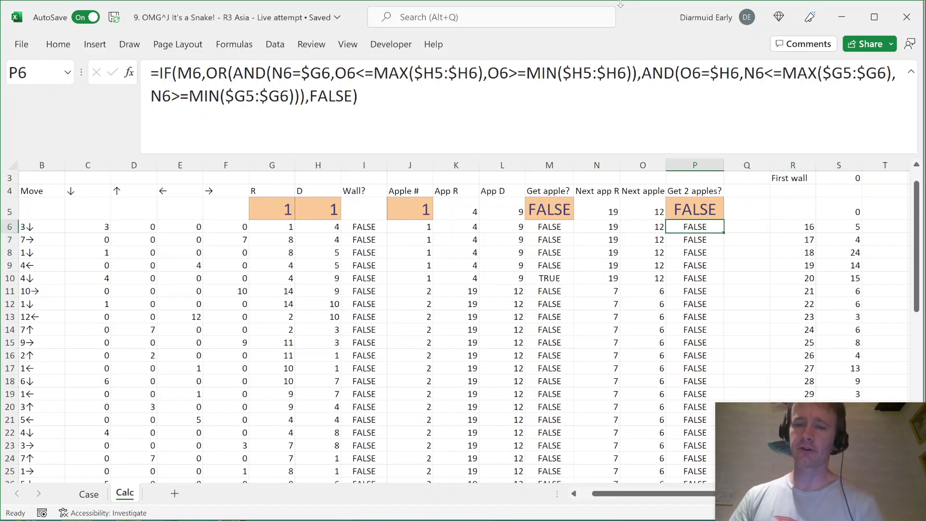
Step: Compare the Apples eaten data table results in V6:V25 with the saved V1 values
{"action": "key", "text": "Right"}
{"action": "key", "text": "Right"}
{"action": "key", "text": "Right"}
{"action": "key", "text": "Right"}
{"action": "key", "text": "Right"}
{"action": "key", "text": "Right"}
{"action": "key", "text": "Right"}
{"action": "key", "text": "Right"}
{"action": "key", "text": "Right"}
{"action": "key", "text": "Right"}
{"action": "key", "text": "Left"}
{"action": "key", "text": "Left"}
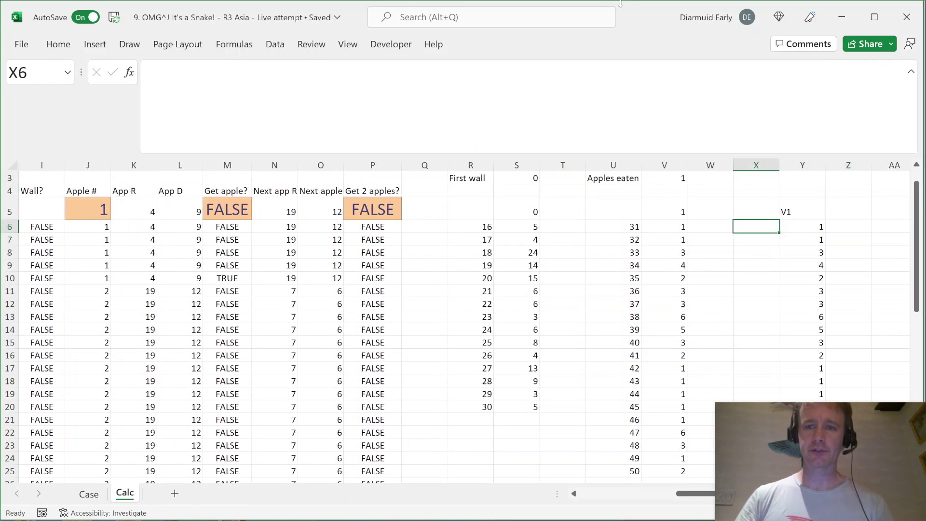
{"action": "key", "text": "Left"}
{"action": "key", "text": "Left"}
{"action": "key", "text": "ctrl+shift+Down"}
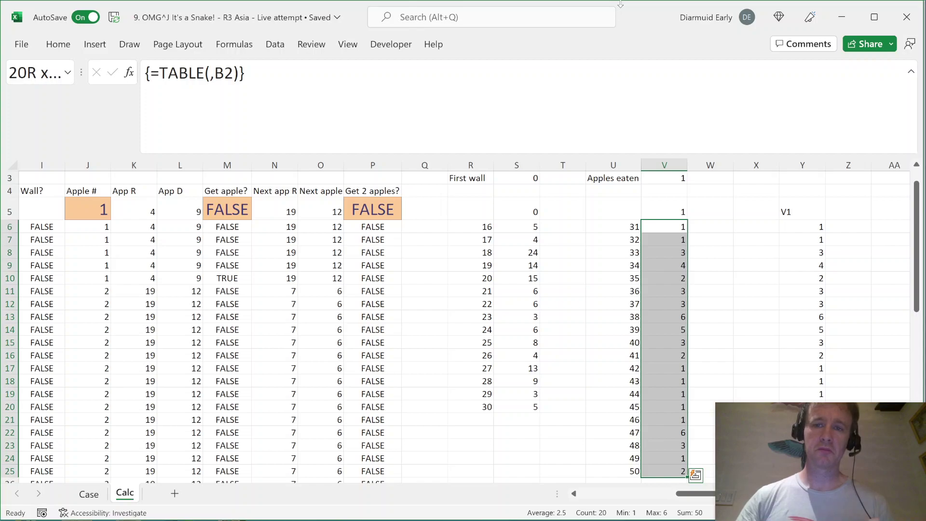
Step: Review row 6 from the Apples eaten results back to the next-apple formula in N6 and across to the V1 values
{"action": "key", "text": "Left"}
{"action": "key", "text": "Left"}
{"action": "key", "text": "Left"}
{"action": "key", "text": "Left"}
{"action": "key", "text": "Left"}
{"action": "key", "text": "Left"}
{"action": "key", "text": "Left"}
{"action": "key", "text": "Left"}
{"action": "key", "text": "Left"}
{"action": "key", "text": "Left"}
{"action": "key", "text": "Left"}
{"action": "key", "text": "Left"}
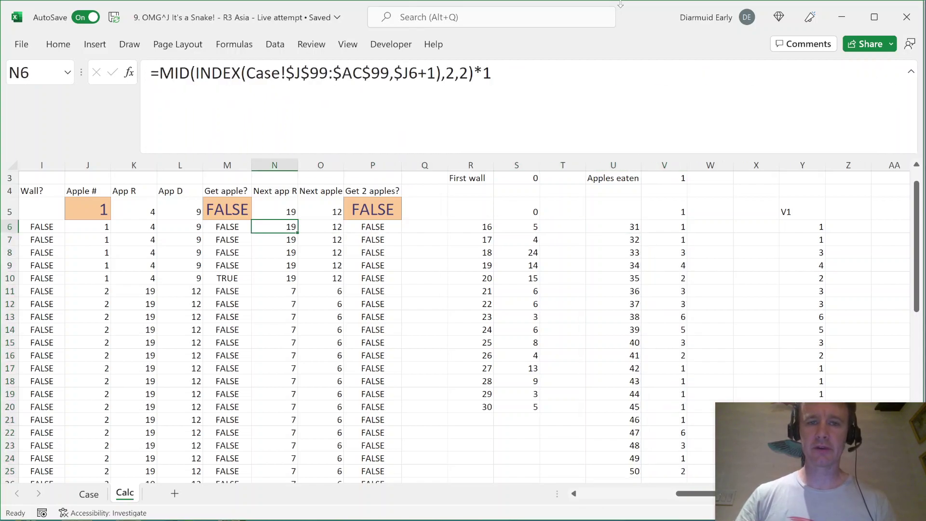
{"action": "key", "text": "Right"}
{"action": "key", "text": "Right"}
{"action": "key", "text": "Right"}
{"action": "key", "text": "Right"}
{"action": "key", "text": "Right"}
{"action": "key", "text": "Right"}
{"action": "key", "text": "Right"}
{"action": "key", "text": "Right"}
{"action": "key", "text": "Right"}
{"action": "key", "text": "Right"}
{"action": "key", "text": "Right"}
{"action": "key", "text": "Right"}
{"action": "key", "text": "Right"}
{"action": "key", "text": "Right"}
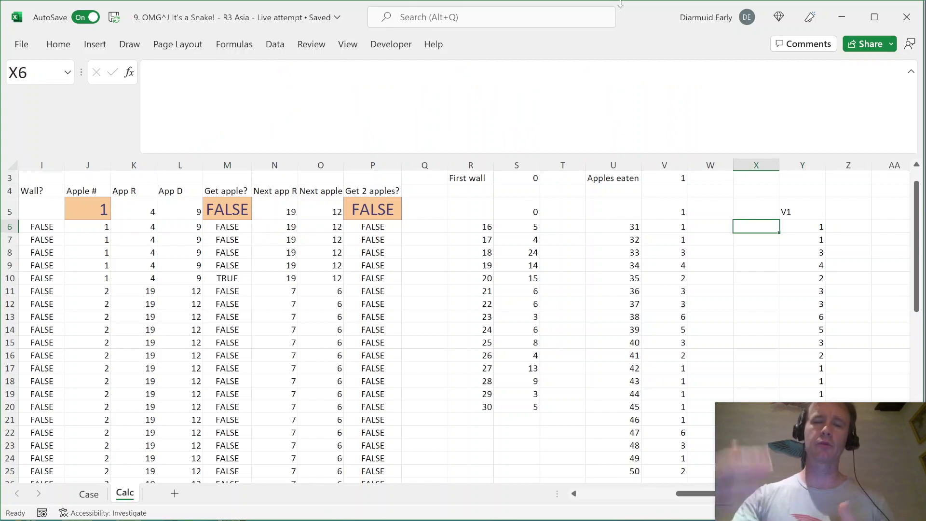
Step: Extend the Apple # formula in J6 to =J5+M5+P5 so that it also counts the second apple
{"action": "key", "text": "Left"}
{"action": "key", "text": "Left"}
{"action": "key", "text": "Left"}
{"action": "key", "text": "Left"}
{"action": "key", "text": "Left"}
{"action": "key", "text": "Left"}
{"action": "key", "text": "Left"}
{"action": "key", "text": "Left"}
{"action": "key", "text": "Left"}
{"action": "key", "text": "Left"}
{"action": "key", "text": "Left"}
{"action": "key", "text": "Left"}
{"action": "key", "text": "Left"}
{"action": "key", "text": "Left"}
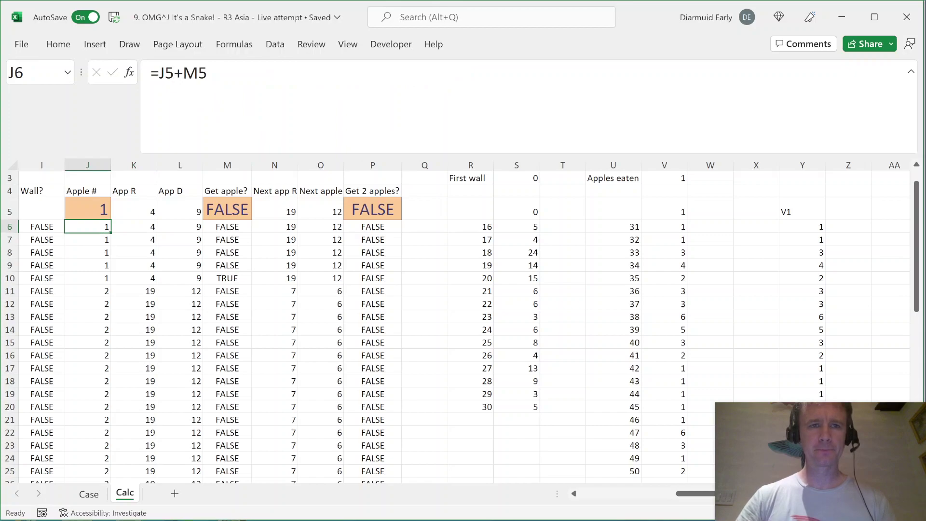
{"action": "left_click", "coordinate": [232, 73]}
{"action": "type", "text": "+"}
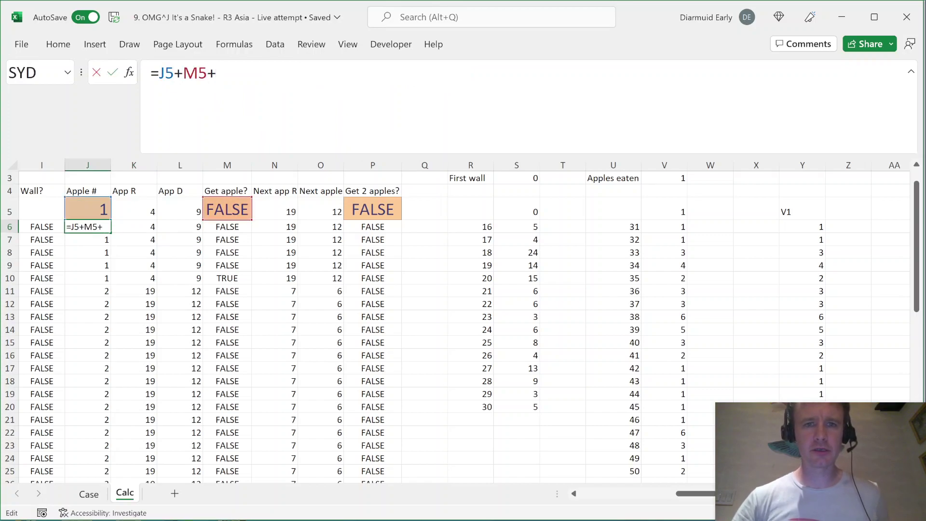
{"action": "left_click", "coordinate": [373, 216]}
{"action": "key", "text": "ctrl+Return"}
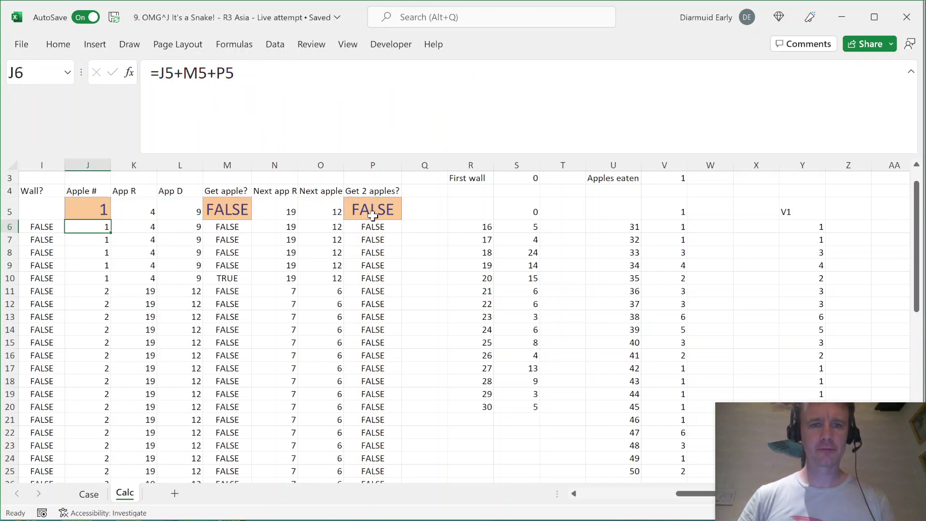
Step: Fill the J6 formula down the Apple # column and go across to the results tables
{"action": "key", "text": "ctrl+shift+Down"}
{"action": "key", "text": "ctrl+d"}
{"action": "key", "text": "Right"}
{"action": "key", "text": "Right"}
{"action": "key", "text": "Right"}
{"action": "key", "text": "Right"}
{"action": "key", "text": "Right"}
{"action": "key", "text": "Right"}
{"action": "key", "text": "Right"}
{"action": "key", "text": "Right"}
{"action": "key", "text": "Right"}
{"action": "key", "text": "Right"}
{"action": "key", "text": "Right"}
{"action": "key", "text": "Right"}
{"action": "key", "text": "Right"}
{"action": "key", "text": "Right"}
{"action": "key", "text": "Right"}
{"action": "key", "text": "Right"}
{"action": "key", "text": "Right"}
{"action": "key", "text": "Right"}
{"action": "key", "text": "Right"}
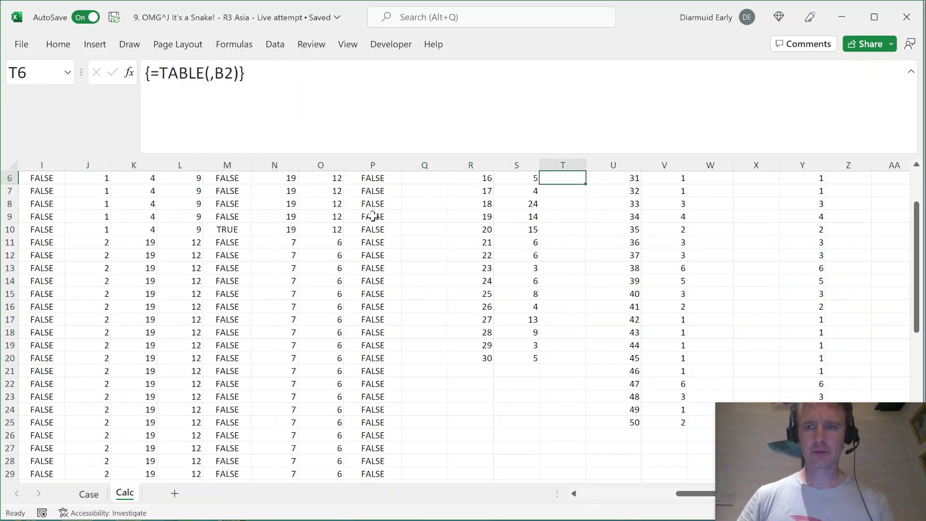
Step: Add the headings V2 in Z5 and V3 in AA5 beside V1, and return to the Apples eaten results at V5
{"action": "key", "text": "Up"}
{"action": "key", "text": "Right"}
{"action": "key", "text": "Up"}
{"action": "key", "text": "Up"}
{"action": "key", "text": "Left"}
{"action": "key", "text": "Down"}
{"action": "key", "text": "Down"}
{"action": "key", "text": "Down"}
{"action": "key", "text": "Left"}
{"action": "key", "text": "Left"}
{"action": "key", "text": "Left"}
{"action": "key", "text": "Up"}
{"action": "type", "text": "V2"}
{"action": "key", "text": "Tab"}
{"action": "type", "text": "V3"}
{"action": "key", "text": "Return"}
{"action": "key", "text": "Up"}
{"action": "key", "text": "Left"}
{"action": "key", "text": "Left"}
{"action": "key", "text": "Left"}
{"action": "key", "text": "Left"}
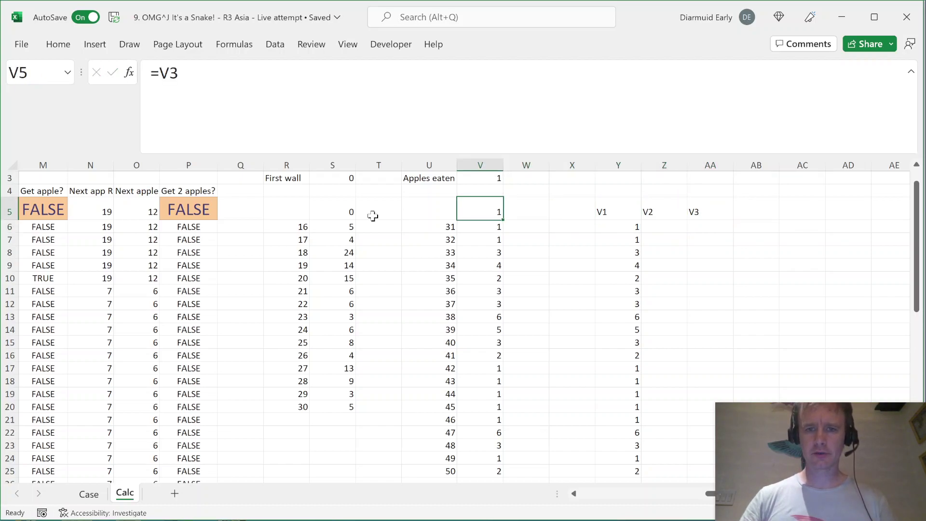
Step: Copy the Apples eaten results in V6:V25 and paste them as values into the V2 column from Z6
{"action": "key", "text": "Left"}
{"action": "key", "text": "Left"}
{"action": "key", "text": "ctrl+shift+Down"}
{"action": "key", "text": "Right"}
{"action": "key", "text": "Right"}
{"action": "key", "text": "Up"}
{"action": "key", "text": "Up"}
{"action": "key", "text": "Down"}
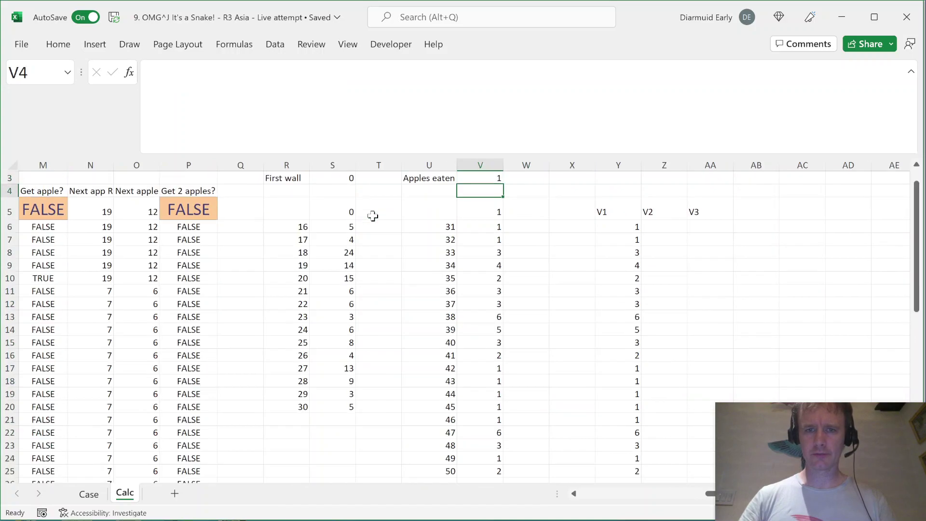
{"action": "key", "text": "Down"}
{"action": "key", "text": "Down"}
{"action": "key", "text": "ctrl+shift+Down"}
{"action": "key", "text": "ctrl+c"}
{"action": "key", "text": "Right"}
{"action": "key", "text": "Right"}
{"action": "key", "text": "Right"}
{"action": "key", "text": "Right"}
{"action": "key", "text": "ctrl+v"}
Step: Compare the two saved versions by entering =Y6-Z6 in AA6 and filling it down to AA25
{"action": "key", "text": "Right"}
{"action": "type", "text": "="}
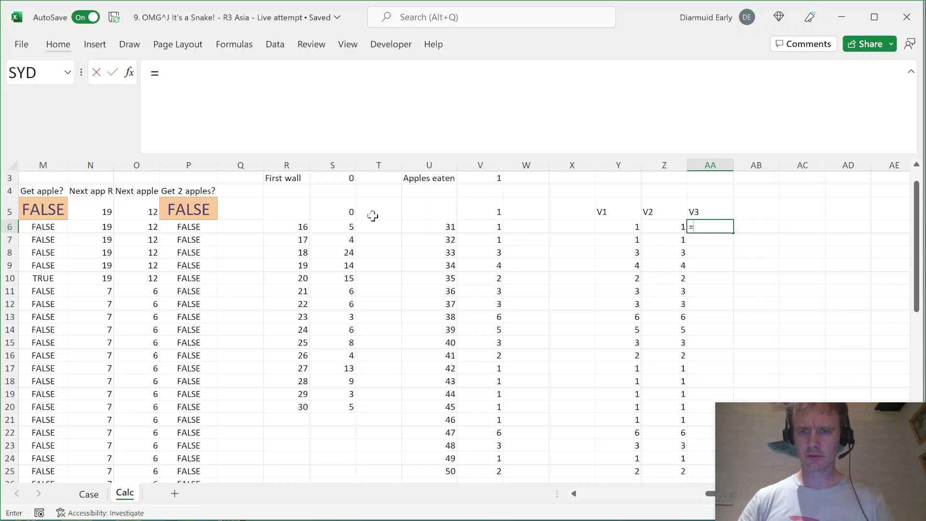
{"action": "key", "text": "Left"}
{"action": "key", "text": "Left"}
{"action": "type", "text": "-"}
{"action": "key", "text": "Left"}
{"action": "key", "text": "Return"}
{"action": "key", "text": "Left"}
{"action": "key", "text": "ctrl+Down"}
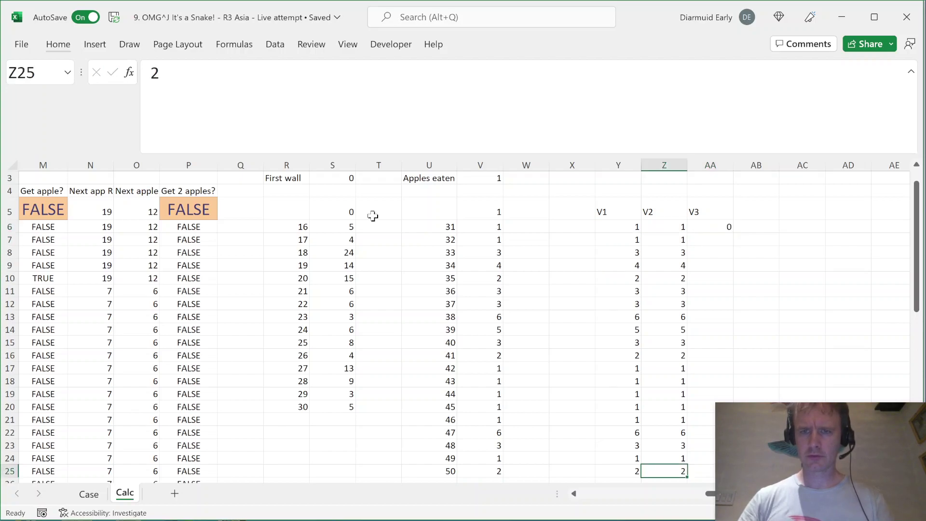
{"action": "key", "text": "Right"}
{"action": "key", "text": "ctrl+shift+Up"}
{"action": "key", "text": "ctrl+d"}
Step: Clear the difference formulas from AA6:AA25 in the V3 column
{"action": "key", "text": "ctrl+Up"}
{"action": "key", "text": "Right"}
{"action": "key", "text": "Right"}
{"action": "key", "text": "Right"}
{"action": "key", "text": "Right"}
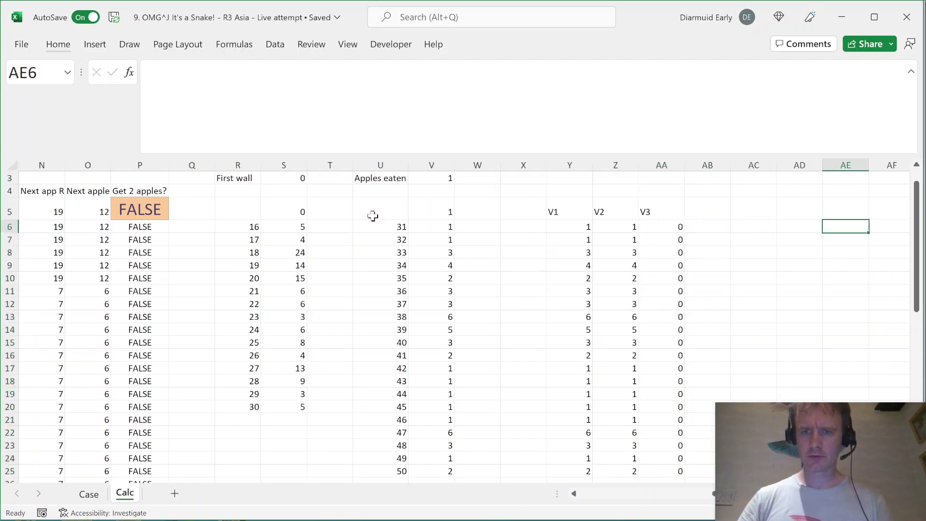
{"action": "key", "text": "Right"}
{"action": "key", "text": "ctrl+Left"}
{"action": "key", "text": "ctrl+shift+Down"}
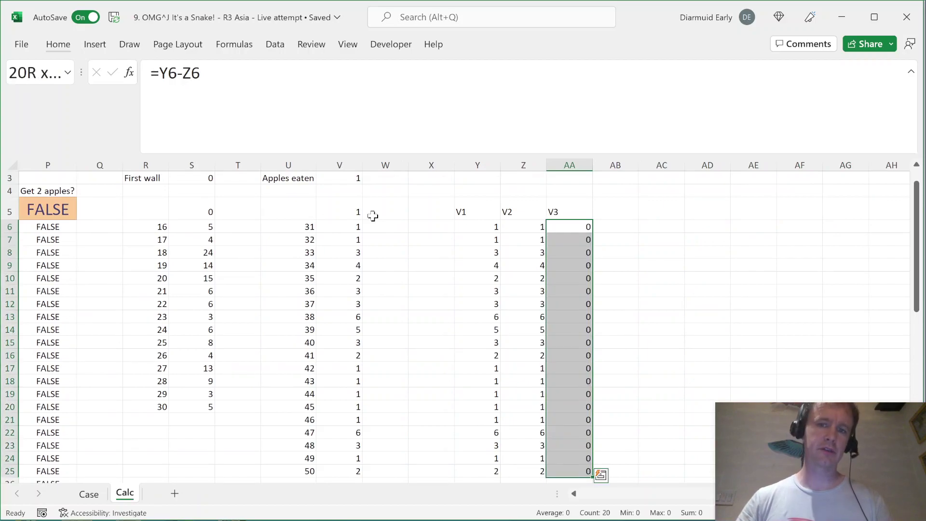
{"action": "key", "text": "Delete"}
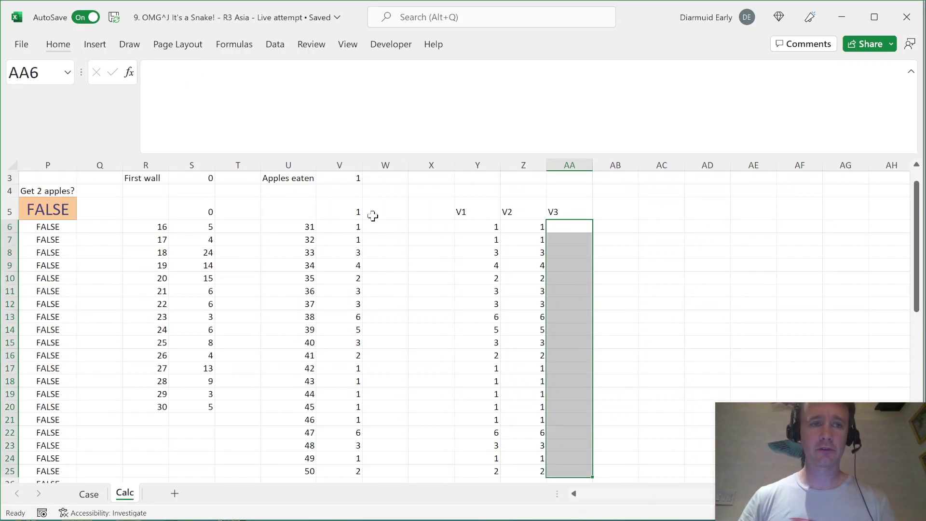
Step: Go back along row 6 of the model and review the Get 2 apples? formula in P6
{"action": "key", "text": "ctrl+Left"}
{"action": "key", "text": "ctrl+Left"}
{"action": "key", "text": "ctrl+Left"}
{"action": "key", "text": "ctrl+Left"}
{"action": "key", "text": "ctrl+Left"}
{"action": "key", "text": "ctrl+Left"}
{"action": "key", "text": "ctrl+Left"}
{"action": "key", "text": "ctrl+Left"}
{"action": "key", "text": "ctrl+Right"}
{"action": "key", "text": "ctrl+Right"}
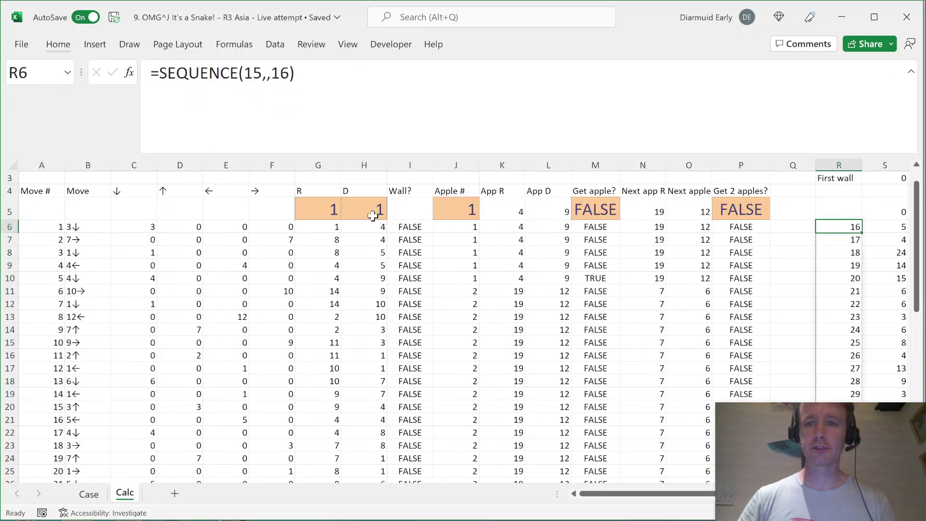
{"action": "key", "text": "ctrl+Left"}
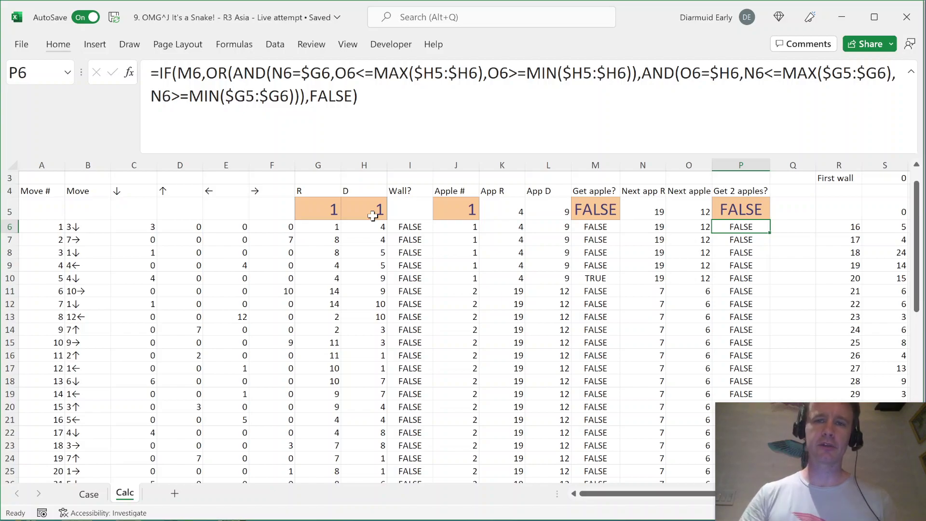
Step: Review the Level 3 rules and example on the Case sheet above the first game's answer in E105
{"action": "key", "text": "ctrl+Page_Up"}
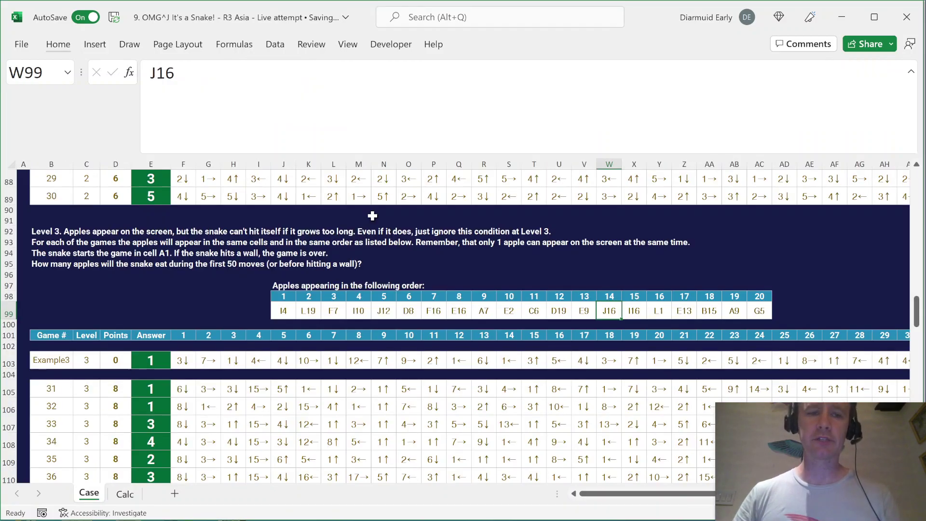
{"action": "left_click_drag", "start_coordinate": [145, 386], "coordinate": [144, 391]}
{"action": "key", "text": "Up"}
{"action": "key", "text": "Up"}
{"action": "key", "text": "Up"}
{"action": "key", "text": "Up"}
{"action": "key", "text": "Up"}
{"action": "key", "text": "Down"}
{"action": "key", "text": "Down"}
{"action": "key", "text": "Down"}
{"action": "key", "text": "Down"}
{"action": "key", "text": "Down"}
Step: Return to the Calc sheet and look along the model's headings from Apple # back to Move in B4
{"action": "key", "text": "ctrl+Page_Down"}
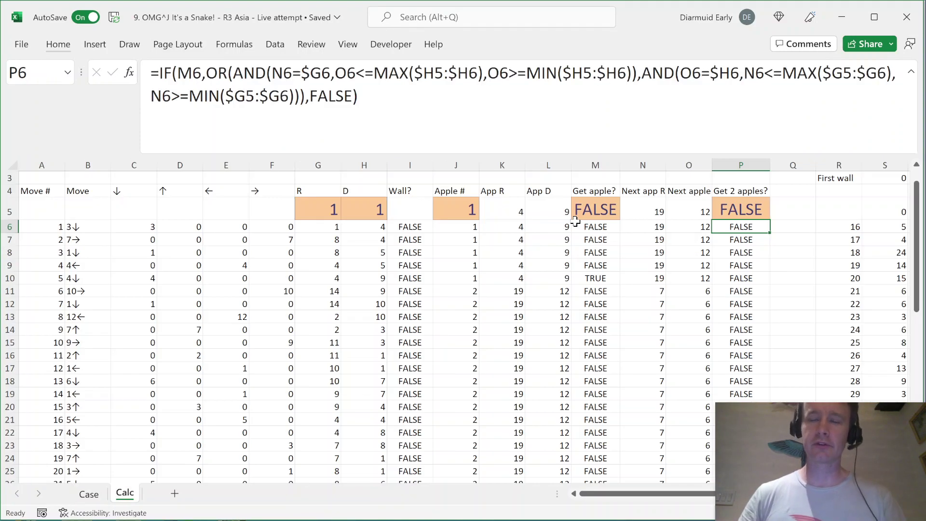
{"action": "key", "text": "Up"}
{"action": "key", "text": "ctrl+Left"}
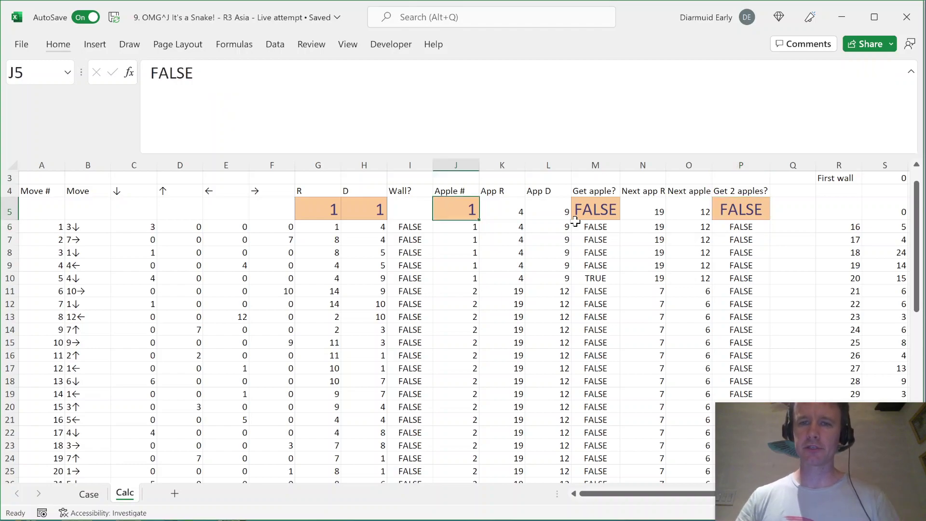
{"action": "key", "text": "Up"}
{"action": "key", "text": "Left"}
{"action": "key", "text": "ctrl+Left"}
{"action": "key", "text": "Right"}
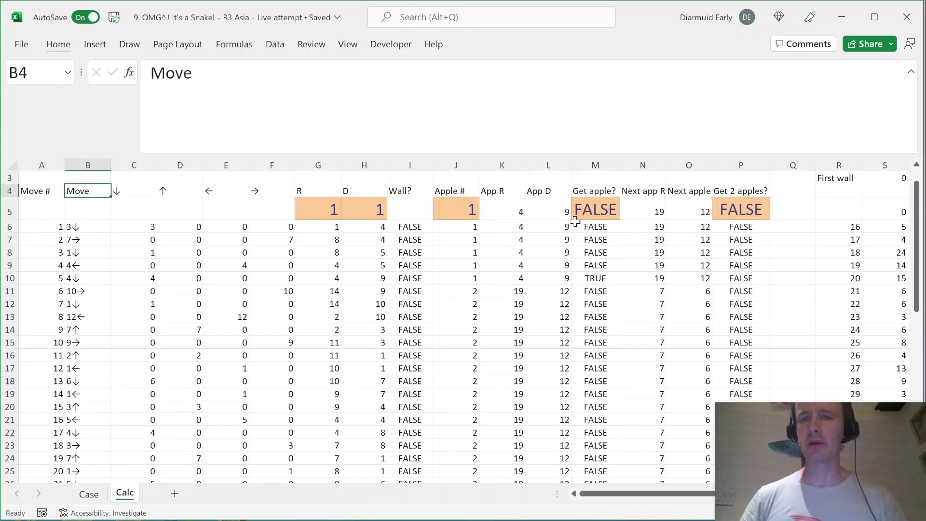
Step: Examine the Level 3 apple order on the Case sheet and select apples 7 and 8 in P99:Q99
{"action": "key", "text": "ctrl+Page_Up"}
{"action": "key", "text": "Right"}
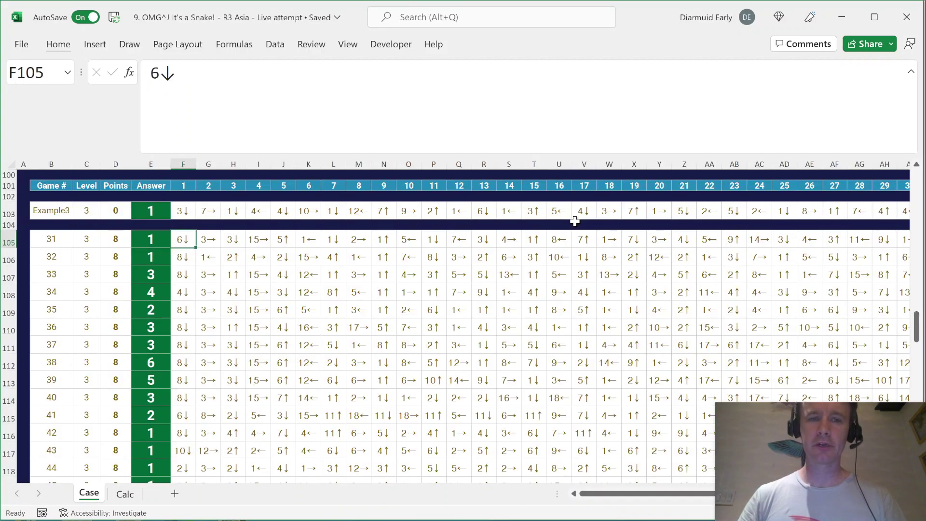
{"action": "key", "text": "Up"}
{"action": "key", "text": "Up"}
{"action": "key", "text": "Up"}
{"action": "key", "text": "Up"}
{"action": "key", "text": "Up"}
{"action": "key", "text": "Up"}
{"action": "key", "text": "Up"}
{"action": "key", "text": "Up"}
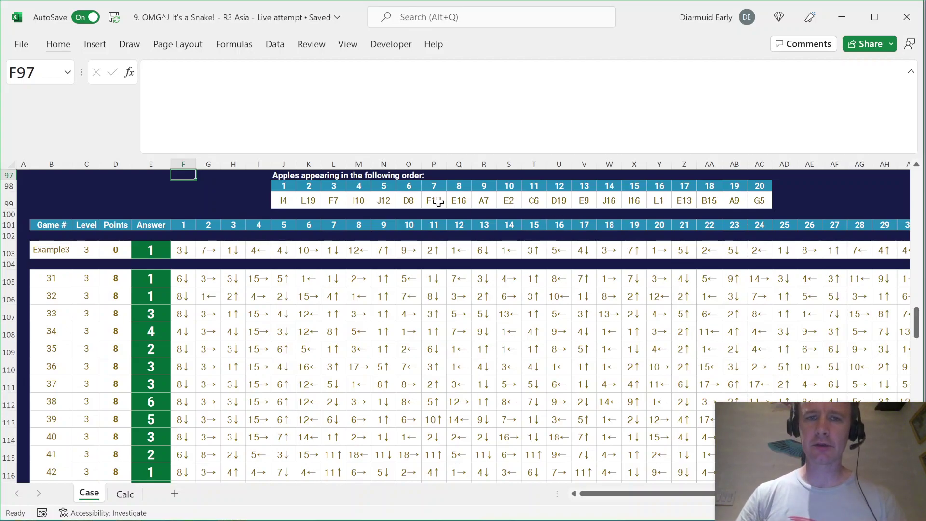
{"action": "left_click_drag", "start_coordinate": [436, 201], "coordinate": [453, 202]}
Step: Return to the Calc sheet, look over the saved V1 and V2 values and select the Apples eaten results in V6:V25
{"action": "key", "text": "ctrl+Page_Down"}
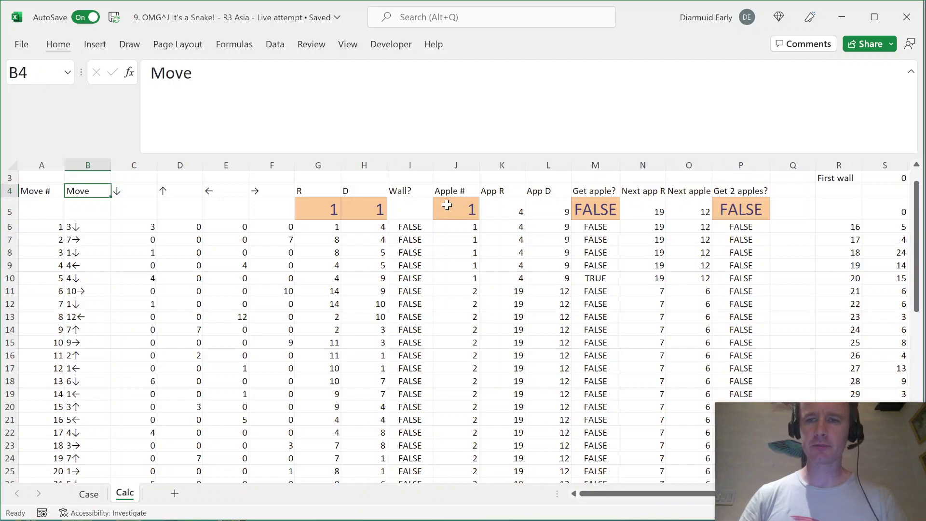
{"action": "left_click", "coordinate": [767, 261]}
{"action": "key", "text": "Right"}
{"action": "key", "text": "ctrl+Right"}
{"action": "key", "text": "ctrl+Right"}
{"action": "key", "text": "ctrl+Right"}
{"action": "key", "text": "ctrl+Right"}
{"action": "key", "text": "ctrl+Right"}
{"action": "key", "text": "ctrl+Right"}
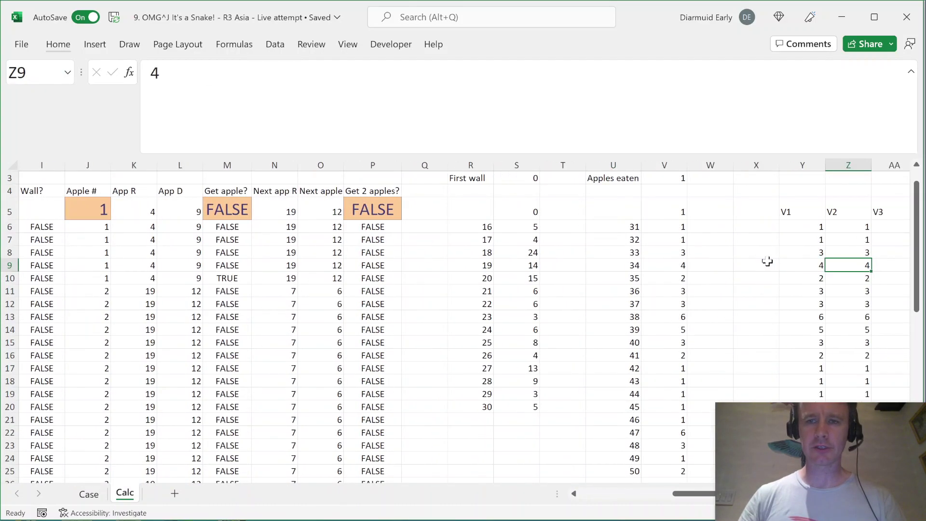
{"action": "key", "text": "Right"}
{"action": "key", "text": "Right"}
{"action": "key", "text": "Right"}
{"action": "key", "text": "Right"}
{"action": "key", "text": "Left"}
{"action": "key", "text": "Left"}
{"action": "key", "text": "Left"}
{"action": "key", "text": "Left"}
{"action": "key", "text": "Left"}
{"action": "key", "text": "Left"}
{"action": "key", "text": "Left"}
{"action": "key", "text": "Left"}
{"action": "key", "text": "Left"}
{"action": "key", "text": "Left"}
{"action": "key", "text": "Left"}
{"action": "key", "text": "Up"}
{"action": "key", "text": "Right"}
{"action": "key", "text": "Up"}
{"action": "key", "text": "Up"}
{"action": "key", "text": "ctrl+shift+Down"}
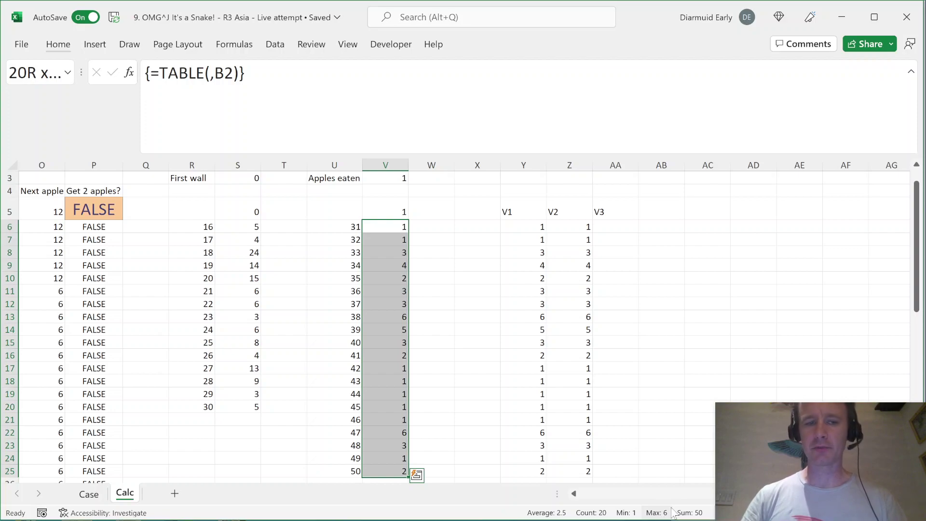
Step: Check the neighbouring cells of apples 7 and 8 in the Case sheet's apple order one by one
{"action": "key", "text": "ctrl+Page_Up"}
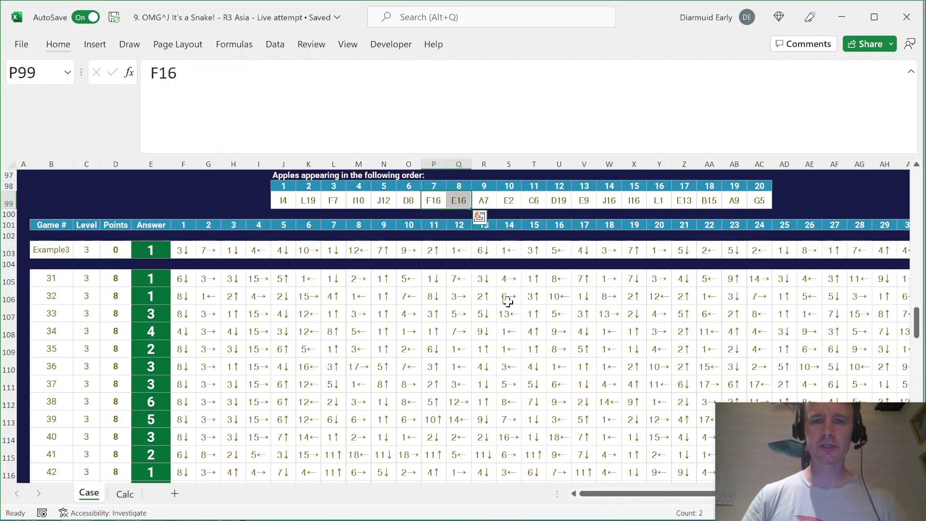
{"action": "left_click_drag", "start_coordinate": [431, 201], "coordinate": [448, 203]}
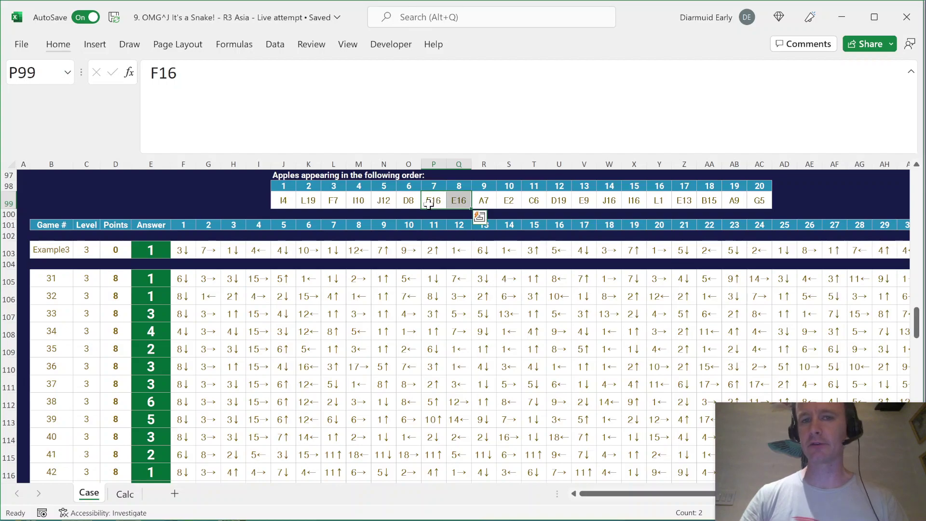
{"action": "left_click", "coordinate": [427, 203]}
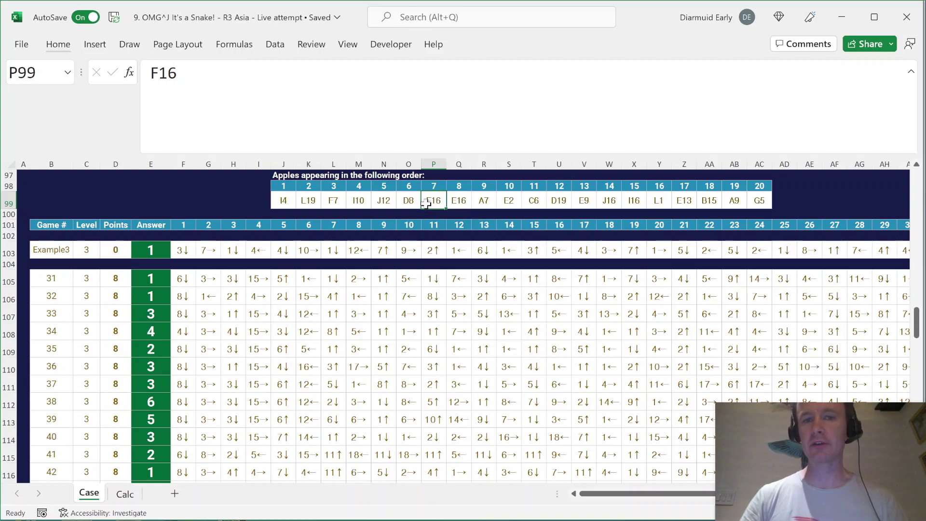
{"action": "left_click", "coordinate": [458, 203]}
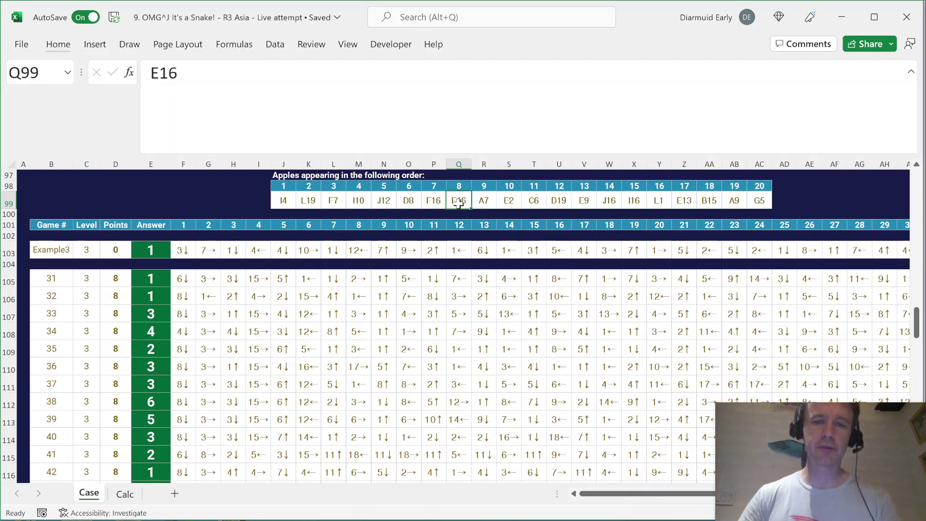
{"action": "key", "text": "ctrl+Left"}
{"action": "key", "text": "ctrl+Left"}
Step: Return to the Calc sheet and go back along row 6 to the Move # sequence in A6
{"action": "key", "text": "ctrl+Page_Down"}
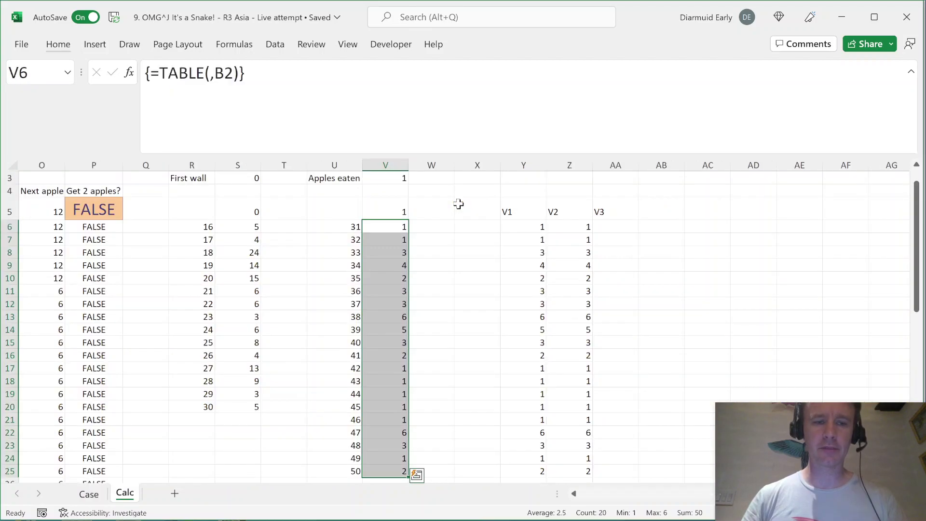
{"action": "key", "text": "ctrl+Left"}
{"action": "key", "text": "ctrl+Left"}
{"action": "key", "text": "ctrl+Left"}
{"action": "key", "text": "ctrl+Left"}
{"action": "key", "text": "ctrl+Left"}
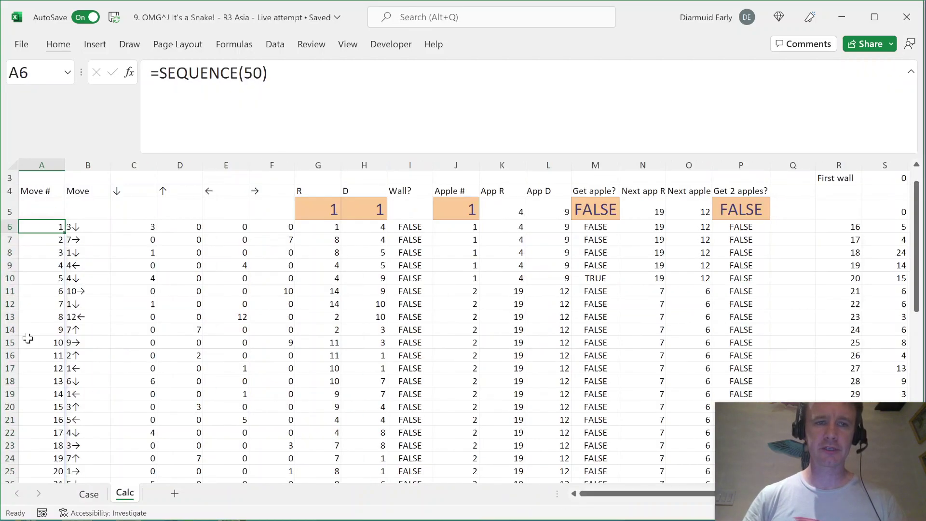
Step: Review the Level 3 answers on the Case sheet from game 31 in E105 down to the end of the block at E125
{"action": "key", "text": "ctrl+Page_Up"}
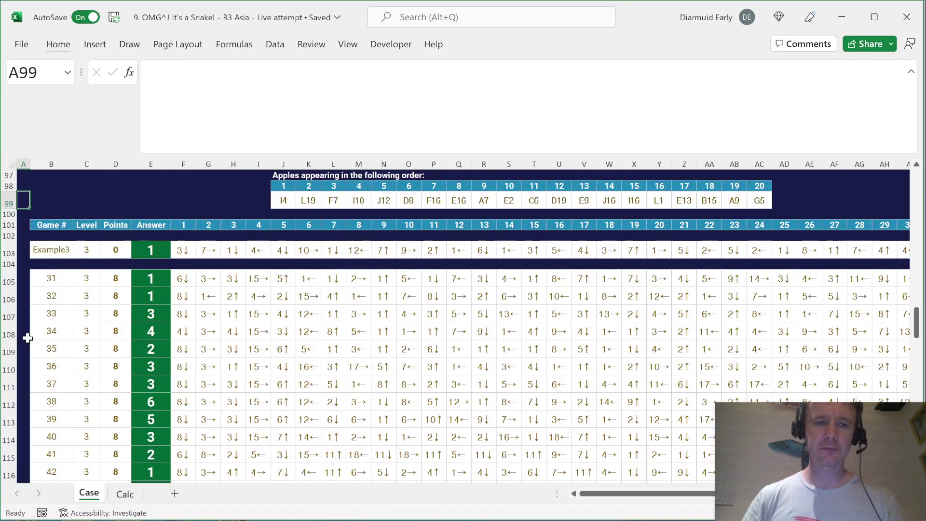
{"action": "left_click", "coordinate": [158, 277]}
{"action": "key", "text": "ctrl+shift+Down"}
{"action": "key", "text": "ctrl+shift+Left"}
{"action": "key", "text": "shift+BackSpace"}
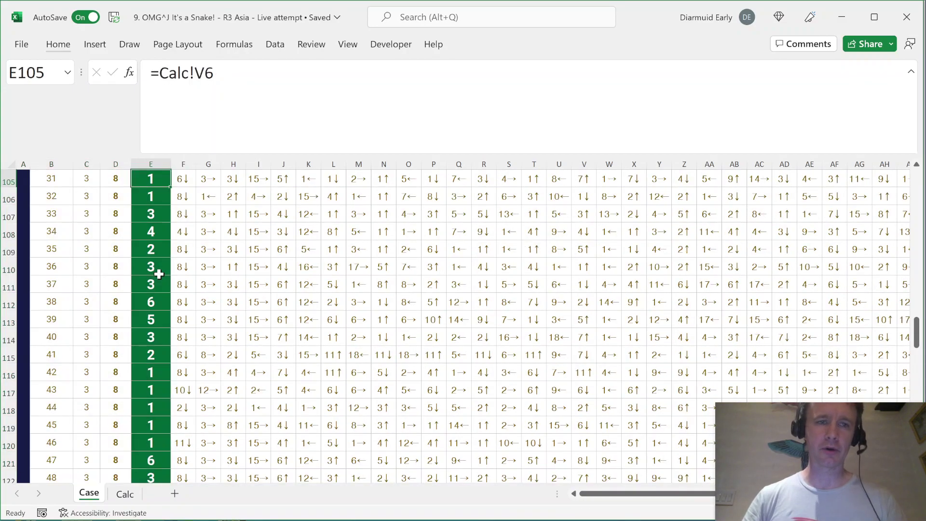
{"action": "key", "text": "ctrl+Down"}
{"action": "key", "text": "Down"}
{"action": "key", "text": "Down"}
{"action": "key", "text": "Down"}
{"action": "key", "text": "Down"}
{"action": "key", "text": "Down"}
{"action": "key", "text": "Down"}
{"action": "key", "text": "Down"}
{"action": "key", "text": "Down"}
{"action": "key", "text": "Down"}
{"action": "key", "text": "Down"}
{"action": "key", "text": "Down"}
{"action": "key", "text": "Down"}
{"action": "key", "text": "Down"}
{"action": "key", "text": "Down"}
{"action": "key", "text": "Down"}
{"action": "key", "text": "Down"}
{"action": "key", "text": "Down"}
{"action": "key", "text": "Down"}
{"action": "key", "text": "Down"}
{"action": "key", "text": "Down"}
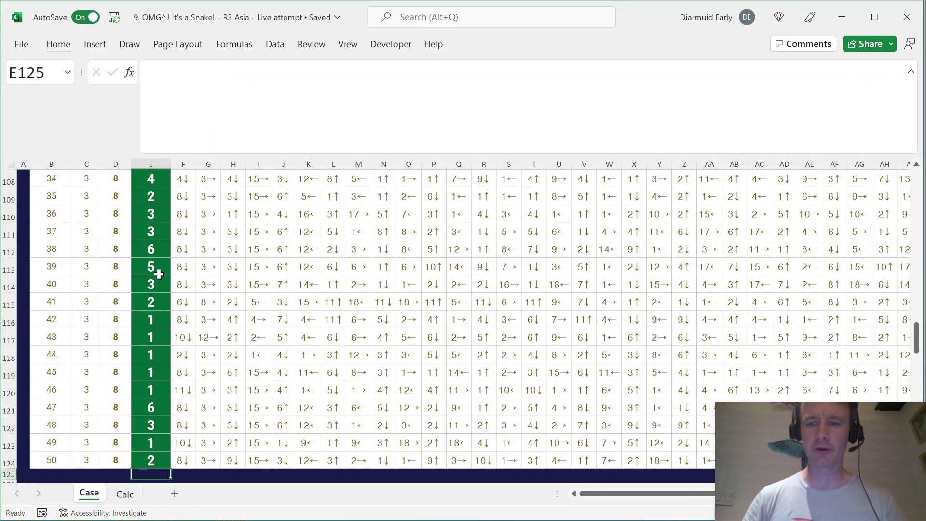
Step: Look over the Level 4 section on the Case sheet, from the Example4 row through the list of games starting at 51
{"action": "key", "text": "Down"}
{"action": "key", "text": "Down"}
{"action": "key", "text": "Down"}
{"action": "key", "text": "Down"}
{"action": "key", "text": "Down"}
{"action": "key", "text": "Down"}
{"action": "key", "text": "Down"}
{"action": "key", "text": "Up"}
{"action": "key", "text": "Up"}
{"action": "key", "text": "Up"}
{"action": "key", "text": "Up"}
{"action": "key", "text": "Up"}
{"action": "key", "text": "Up"}
{"action": "key", "text": "Up"}
{"action": "key", "text": "Up"}
{"action": "key", "text": "Up"}
{"action": "key", "text": "Up"}
{"action": "key", "text": "Up"}
{"action": "key", "text": "Up"}
{"action": "key", "text": "Up"}
{"action": "key", "text": "Up"}
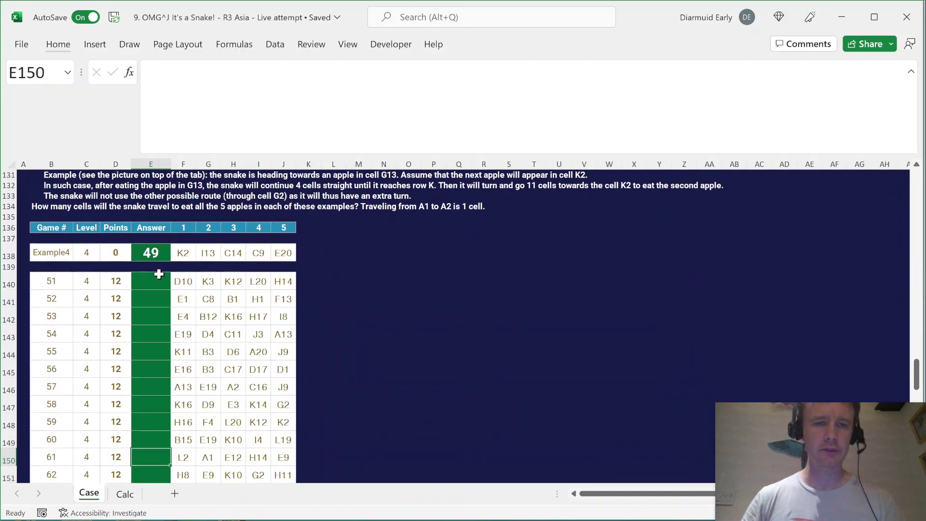
Step: Copy Example4's apple cells F138:J138 and paste them at L138 and again at M138 to build a six-cell block
{"action": "key", "text": "Down"}
{"action": "key", "text": "Right"}
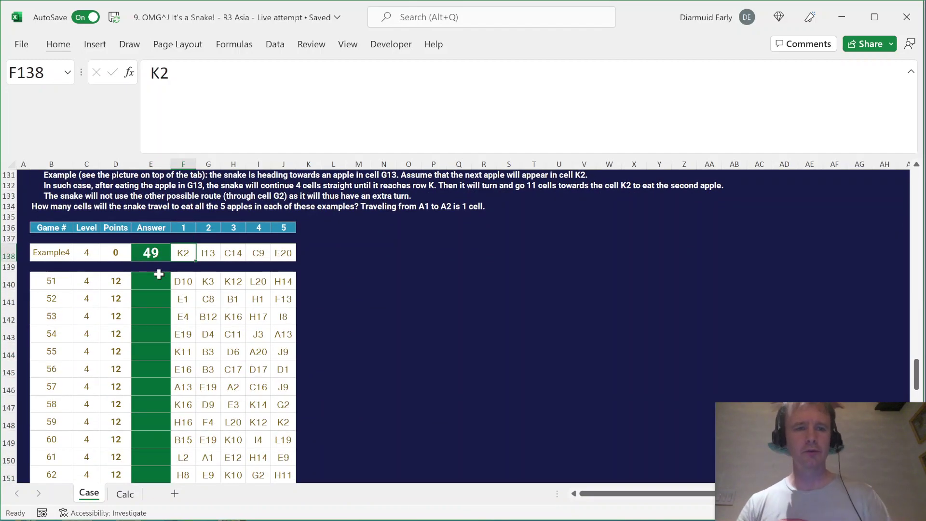
{"action": "key", "text": "ctrl+shift+Right"}
{"action": "key", "text": "ctrl+c"}
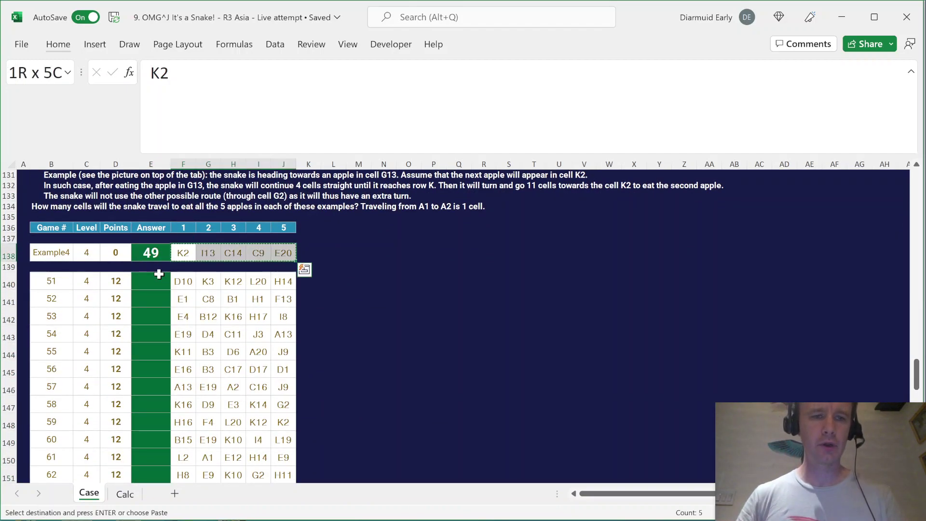
{"action": "key", "text": "Right"}
{"action": "key", "text": "Right"}
{"action": "key", "text": "Right"}
{"action": "key", "text": "Right"}
{"action": "key", "text": "Right"}
{"action": "key", "text": "Right"}
{"action": "key", "text": "ctrl+v"}
{"action": "key", "text": "Right"}
{"action": "key", "text": "ctrl+v"}
Step: Paste the copied apple cells at S138 and again at T138 to build a second six-cell block
{"action": "key", "text": "Right"}
{"action": "key", "text": "Right"}
{"action": "key", "text": "Right"}
{"action": "key", "text": "Right"}
{"action": "key", "text": "Right"}
{"action": "key", "text": "Right"}
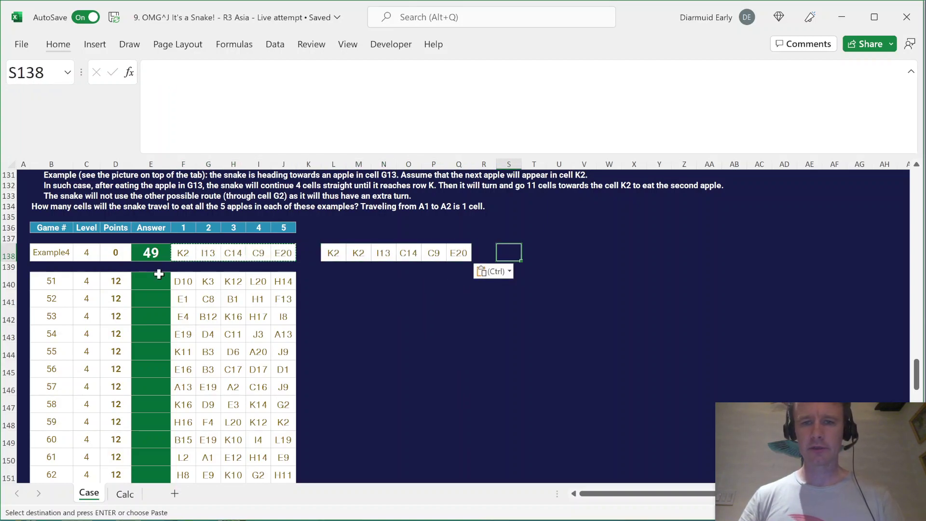
{"action": "key", "text": "ctrl+v"}
{"action": "key", "text": "Right"}
{"action": "key", "text": "ctrl+v"}
Step: Clear the contents of both pasted blocks in L138:X138, keeping their formatting
{"action": "key", "text": "Left"}
{"action": "key", "text": "Left"}
{"action": "key", "text": "Left"}
{"action": "key", "text": "Left"}
{"action": "key", "text": "Left"}
{"action": "key", "text": "Left"}
{"action": "key", "text": "Left"}
{"action": "key", "text": "Left"}
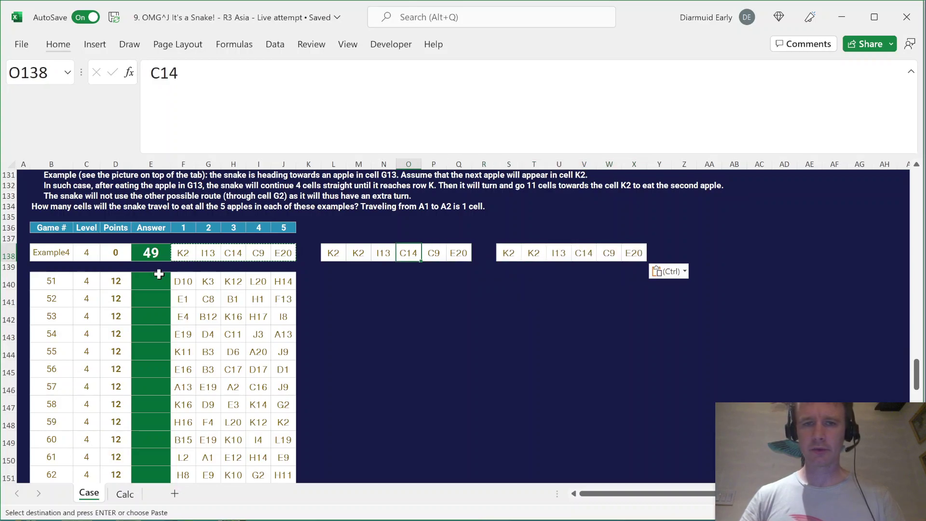
{"action": "key", "text": "ctrl+shift+Right"}
{"action": "key", "text": "ctrl+shift+Right"}
{"action": "key", "text": "ctrl+shift+Right"}
{"action": "key", "text": "Delete"}
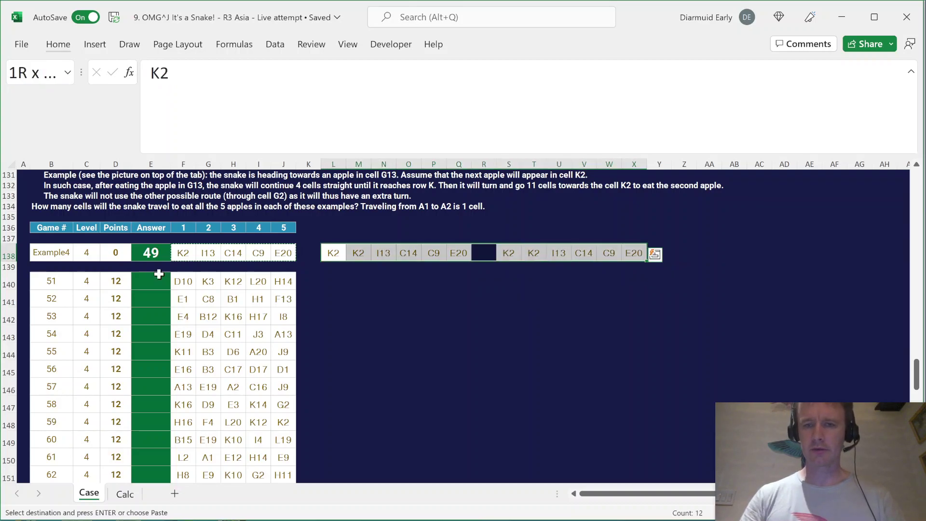
Step: Copy the blank formatted blocks in L138:X138 onto the game rows 140 to 159
{"action": "key", "text": "ctrl+c"}
{"action": "key", "text": "Down"}
{"action": "key", "text": "Down"}
{"action": "key", "text": "shift+Down"}
{"action": "key", "text": "shift+Down"}
{"action": "key", "text": "shift+Down"}
{"action": "key", "text": "shift+Down"}
{"action": "key", "text": "shift+Down"}
{"action": "key", "text": "shift+Down"}
{"action": "key", "text": "shift+Down"}
{"action": "key", "text": "shift+Down"}
{"action": "key", "text": "shift+Down"}
{"action": "key", "text": "shift+Down"}
{"action": "key", "text": "shift+Down"}
{"action": "key", "text": "shift+Down"}
{"action": "key", "text": "shift+Down"}
{"action": "key", "text": "shift+Down"}
{"action": "key", "text": "shift+Down"}
{"action": "key", "text": "shift+Down"}
{"action": "key", "text": "shift+Down"}
{"action": "key", "text": "shift+Down"}
{"action": "key", "text": "shift+Down"}
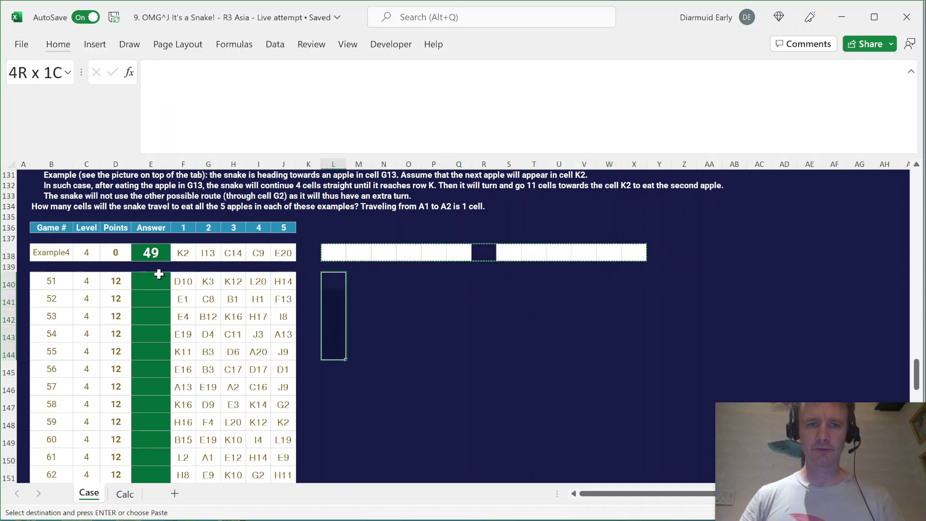
{"action": "key", "text": "shift+Down"}
{"action": "key", "text": "shift+Down"}
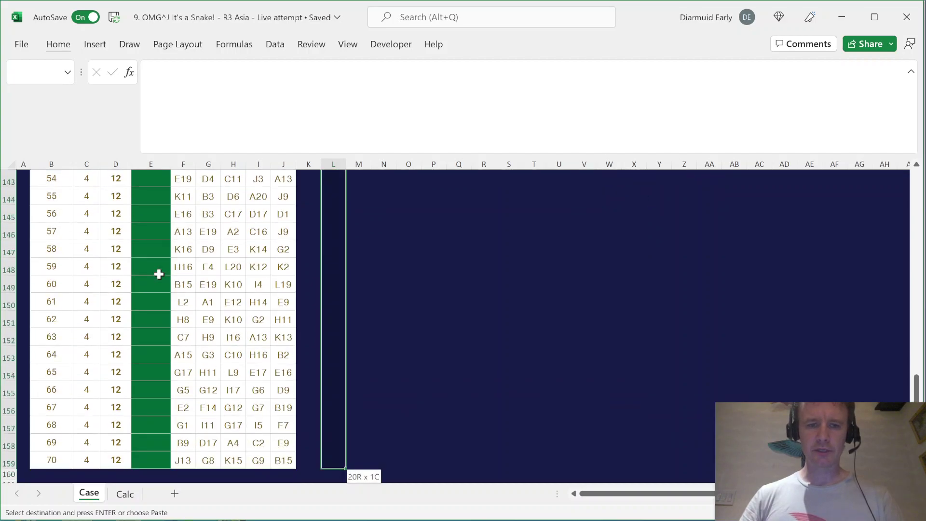
{"action": "key", "text": "ctrl+v"}
{"action": "key", "text": "Up"}
{"action": "key", "text": "Up"}
{"action": "key", "text": "Escape"}
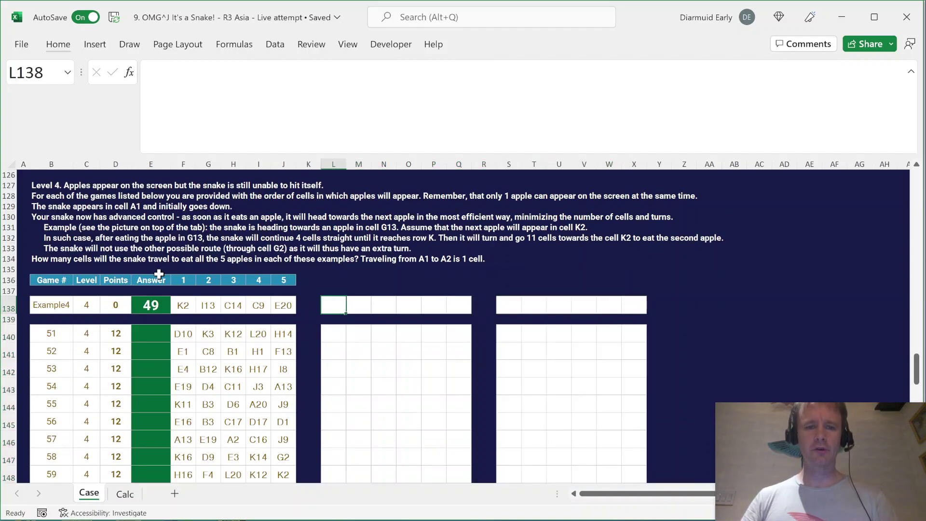
Step: Enter the starting coordinate 1 in L138 and S138, and select Example4's apple cells F138:J138
{"action": "key", "text": "Left"}
{"action": "key", "text": "Left"}
{"action": "key", "text": "Left"}
{"action": "key", "text": "Left"}
{"action": "key", "text": "Left"}
{"action": "key", "text": "Left"}
{"action": "key", "text": "ctrl+shift+Right"}
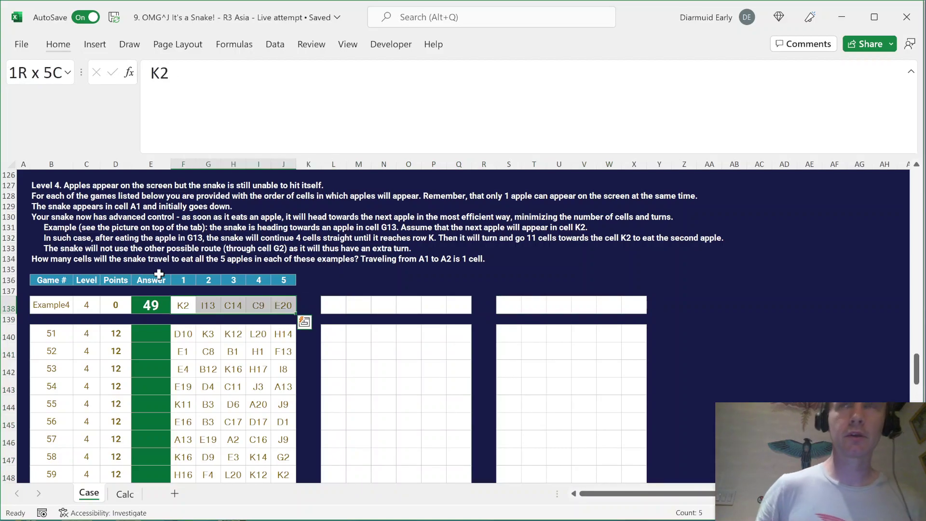
{"action": "key", "text": "ctrl+Right"}
{"action": "key", "text": "Right"}
{"action": "key", "text": "Right"}
{"action": "key", "text": "Right"}
{"action": "key", "text": "Left"}
{"action": "type", "text": "1"}
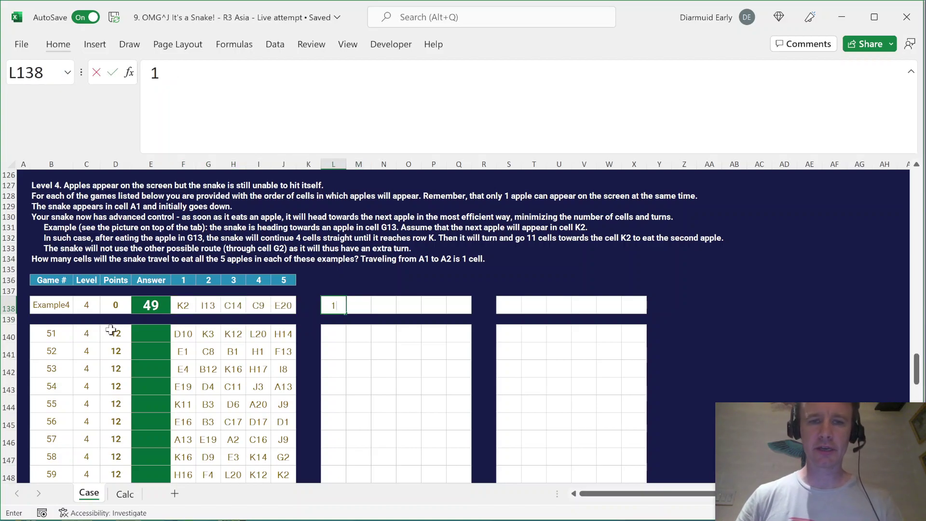
{"action": "left_click", "coordinate": [515, 309]}
{"action": "type", "text": "1"}
{"action": "left_click_drag", "start_coordinate": [183, 306], "coordinate": [283, 308]}
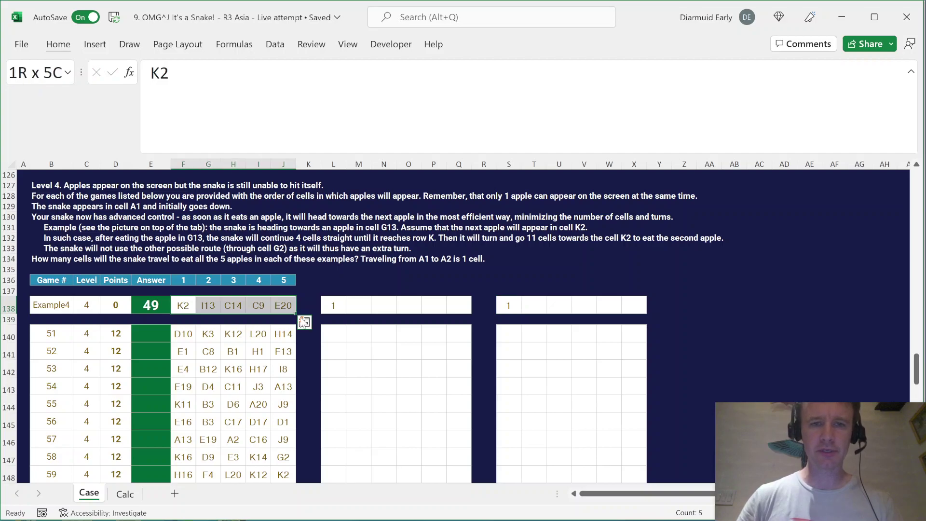
Step: Copy the starting cell L138 to L136 and replace its content with the heading Down
{"action": "left_click", "coordinate": [362, 305]}
{"action": "key", "text": "Left"}
{"action": "key", "text": "ctrl+shift+Right"}
{"action": "key", "text": "ctrl+shift+Left"}
{"action": "key", "text": "Right"}
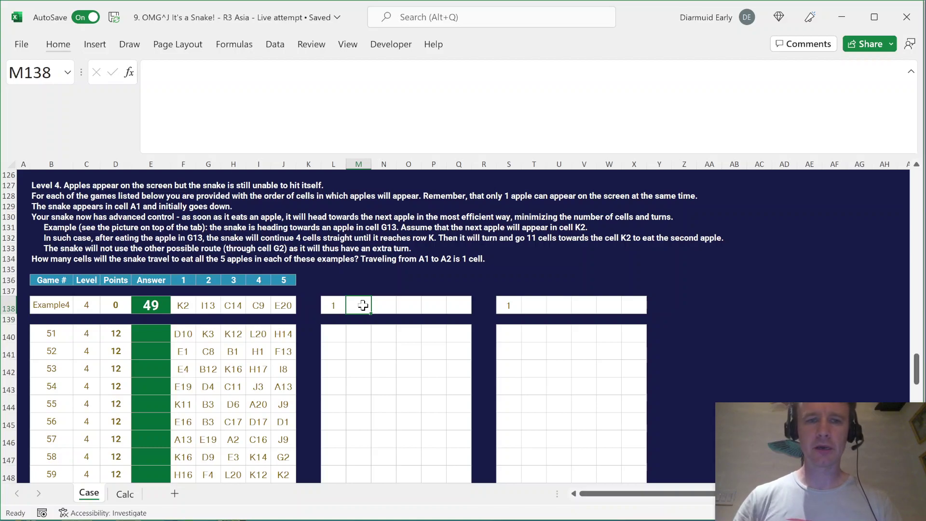
{"action": "key", "text": "Left"}
{"action": "key", "text": "ctrl+c"}
{"action": "key", "text": "Up"}
{"action": "key", "text": "Up"}
{"action": "key", "text": "ctrl+v"}
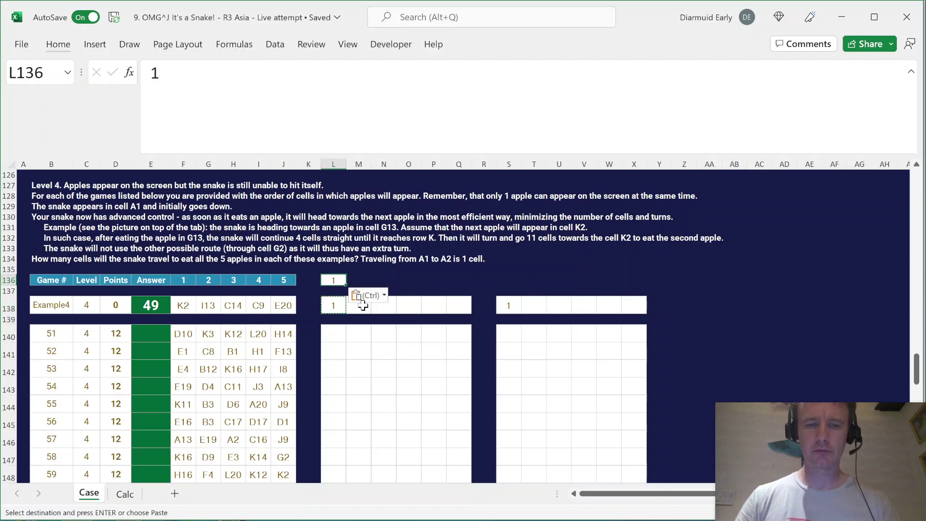
{"action": "type", "text": "Down"}
Step: Copy the Down heading's cell to S136 above the second block and label it Right
{"action": "key", "text": "ctrl+c"}
{"action": "key", "text": "Right"}
{"action": "key", "text": "Right"}
{"action": "key", "text": "Right"}
{"action": "key", "text": "Right"}
{"action": "key", "text": "Right"}
{"action": "key", "text": "Right"}
{"action": "key", "text": "Right"}
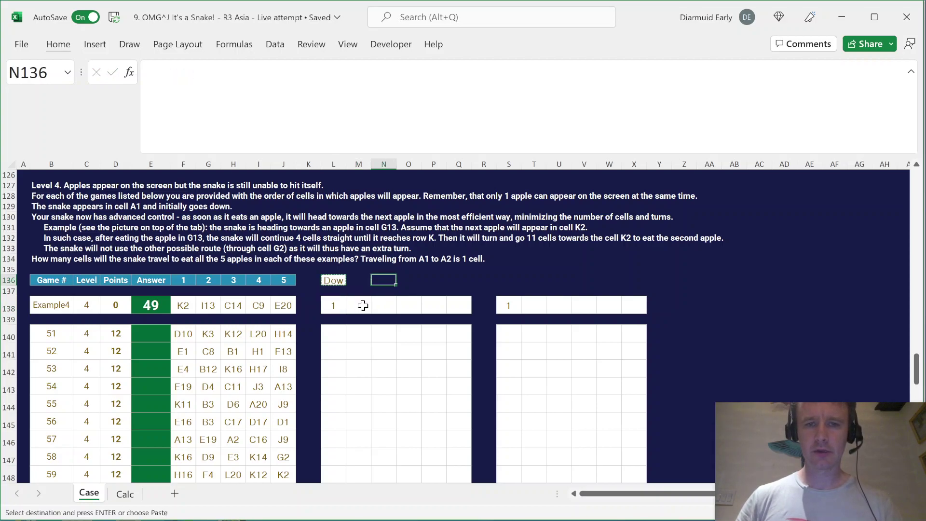
{"action": "type", "text": "Right"}
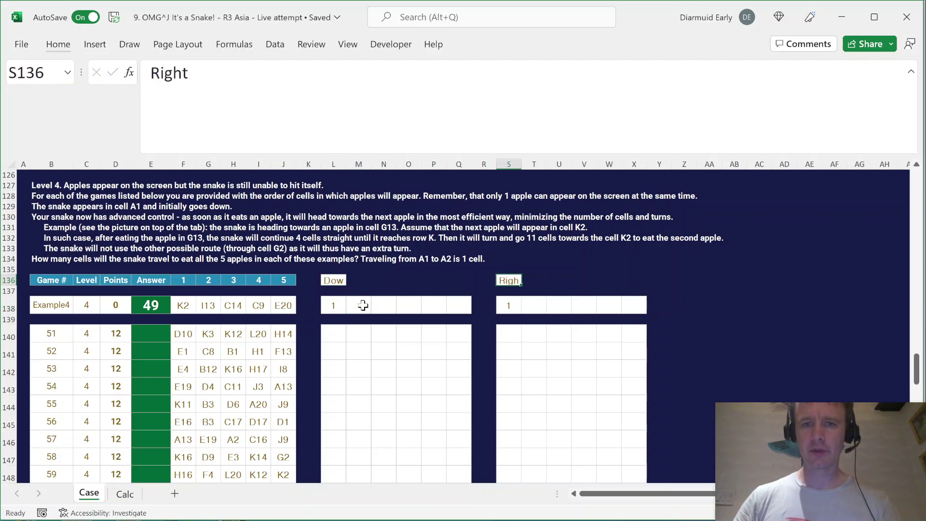
{"action": "key", "text": "Return"}
Step: Enter =CODE(F138)-64 in M138 to convert the first apple's letter into a row number
{"action": "key", "text": "Left"}
{"action": "key", "text": "Left"}
{"action": "key", "text": "Down"}
{"action": "key", "text": "Left"}
{"action": "key", "text": "Left"}
{"action": "key", "text": "Left"}
{"action": "key", "text": "Left"}
{"action": "key", "text": "Left"}
{"action": "left_click", "coordinate": [363, 305]}
{"action": "type", "text": "=cod"}
{"action": "key", "text": "Tab"}
{"action": "key", "text": "Left"}
{"action": "key", "text": "Left"}
{"action": "key", "text": "Left"}
{"action": "key", "text": "Left"}
{"action": "key", "text": "Left"}
{"action": "key", "text": "Left"}
{"action": "key", "text": "Left"}
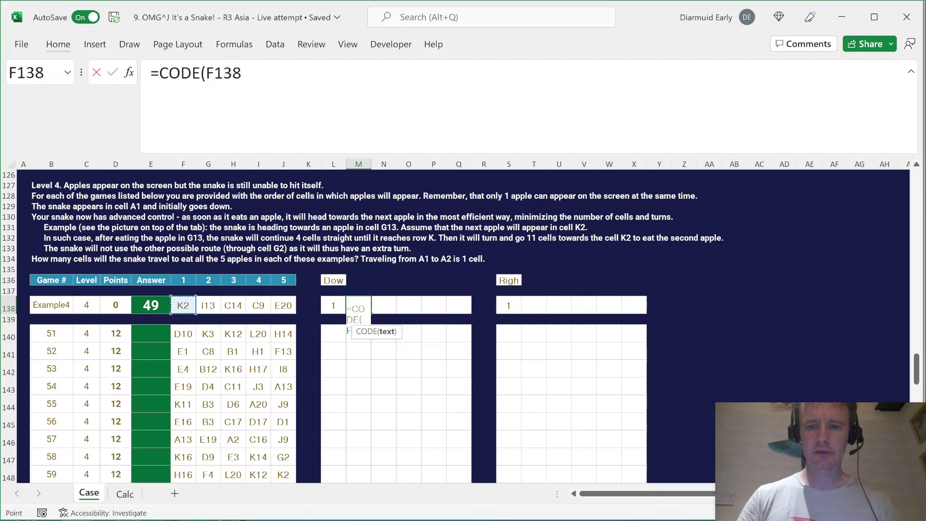
{"action": "type", "text": ")-64"}
{"action": "key", "text": "ctrl+Return"}
Step: Fill the CODE formula from M138 across to Q138 for the remaining apples of Example4
{"action": "key", "text": "shift+Right"}
{"action": "key", "text": "shift+Right"}
{"action": "key", "text": "shift+Right"}
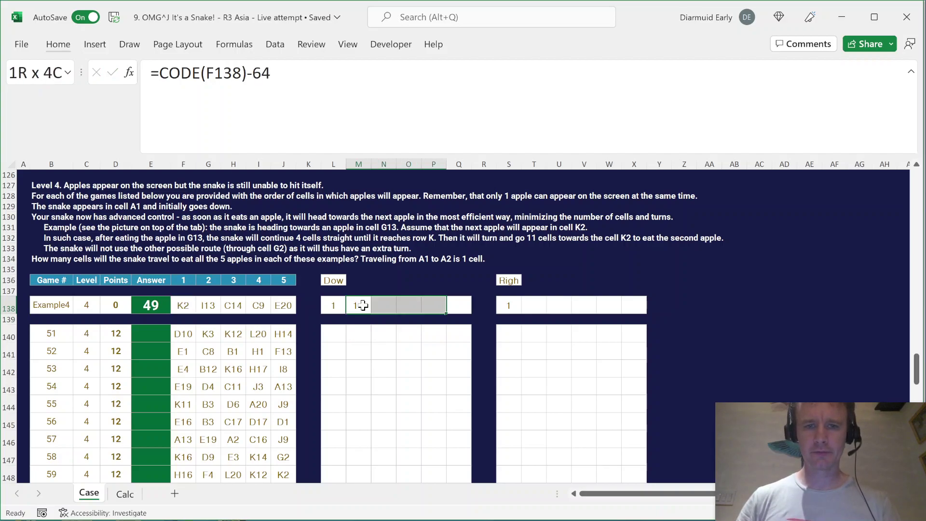
{"action": "key", "text": "shift+Right"}
{"action": "key", "text": "ctrl+r"}
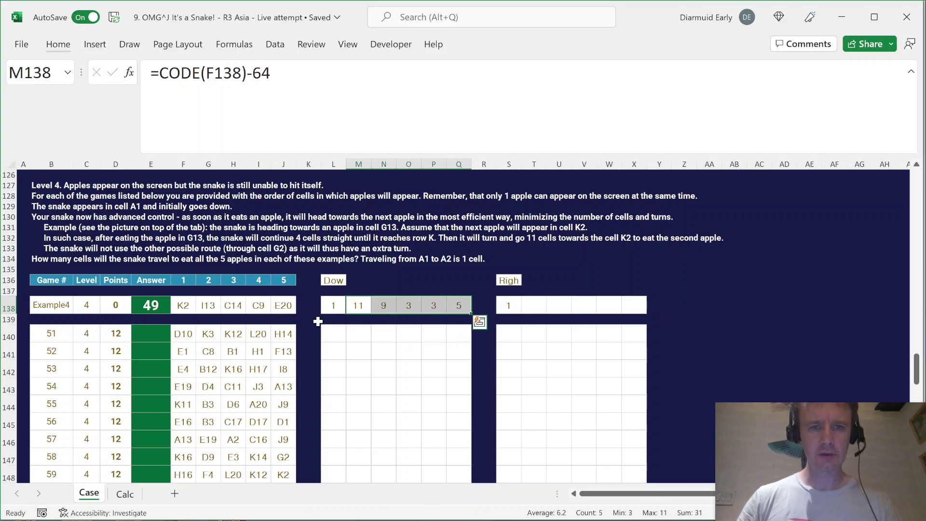
{"action": "left_click", "coordinate": [411, 305]}
{"action": "left_click", "coordinate": [358, 305]}
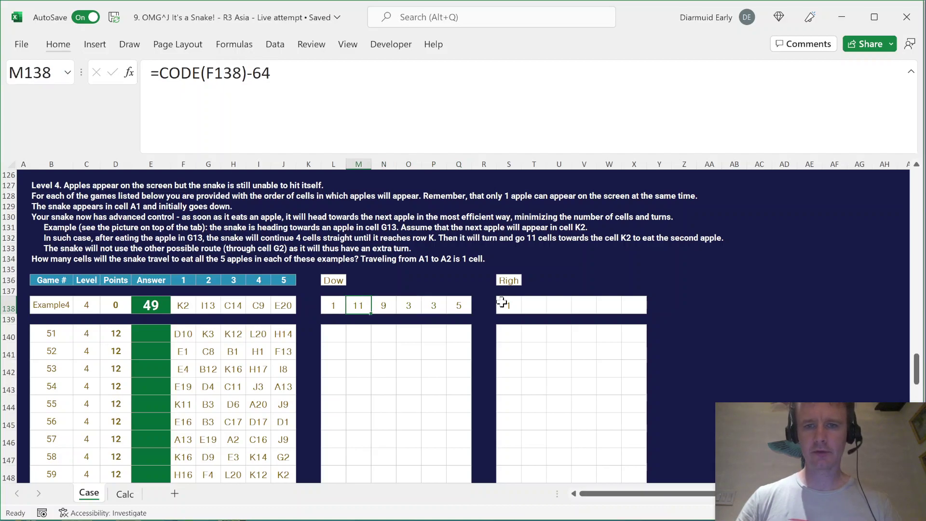
Step: Enter =MID(F138,2,2)*1 in T138 to extract the first apple's column number
{"action": "left_click", "coordinate": [534, 305]}
{"action": "type", "text": "=MID("}
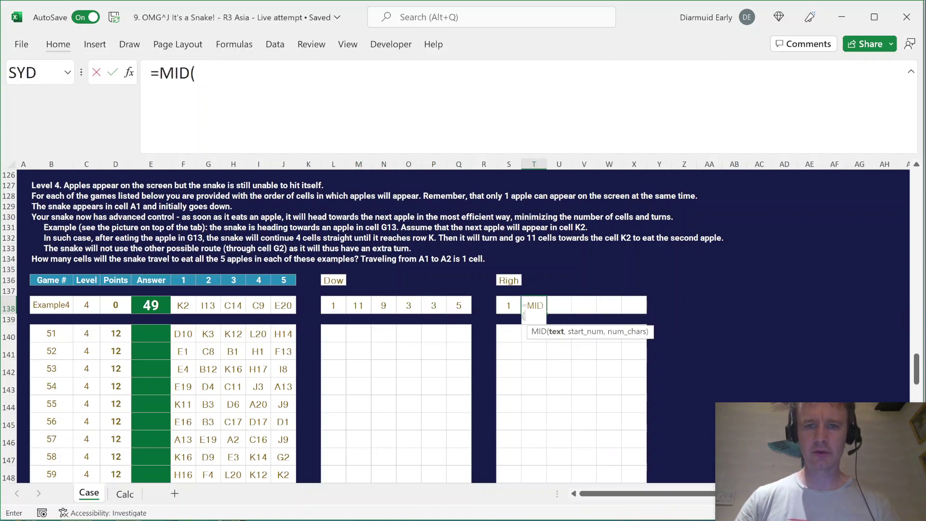
{"action": "left_click", "coordinate": [181, 304]}
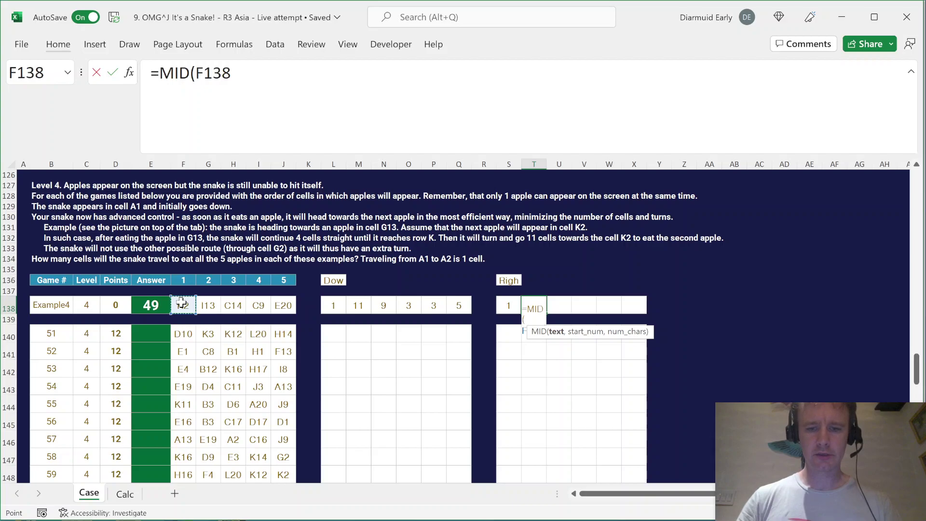
{"action": "type", "text": ",2,2)*1"}
{"action": "key", "text": "ctrl+Return"}
Step: Fill the MID formula from T138 across to X138 for Example4's remaining apples
{"action": "key", "text": "shift+Right"}
{"action": "key", "text": "shift+Right"}
{"action": "key", "text": "shift+Right"}
{"action": "key", "text": "shift+Right"}
{"action": "key", "text": "ctrl+r"}
Step: Copy the Example4 coordinate row L138:X138 into L140:X159 for games 51 to 70
{"action": "key", "text": "Left"}
{"action": "key", "text": "Left"}
{"action": "key", "text": "ctrl+Left"}
{"action": "key", "text": "ctrl+Left"}
{"action": "key", "text": "ctrl+shift+Right"}
{"action": "key", "text": "ctrl+shift+Right"}
{"action": "key", "text": "ctrl+shift+Right"}
{"action": "key", "text": "ctrl+c"}
{"action": "key", "text": "Down"}
{"action": "key", "text": "Down"}
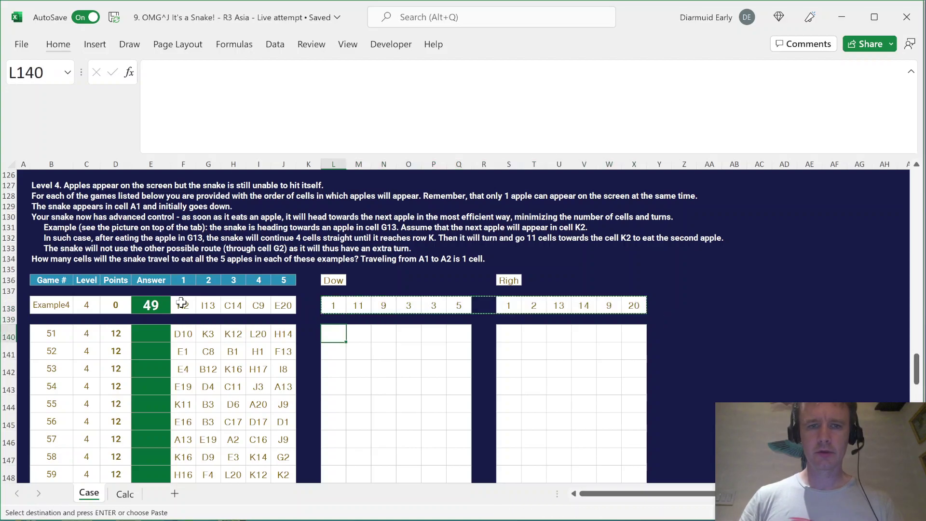
{"action": "key", "text": "shift+Right"}
{"action": "key", "text": "shift+Right"}
{"action": "key", "text": "shift+Right"}
{"action": "key", "text": "shift+Right"}
{"action": "key", "text": "shift+Right"}
{"action": "key", "text": "shift+Right"}
{"action": "key", "text": "shift+Right"}
{"action": "key", "text": "shift+Right"}
{"action": "key", "text": "shift+Right"}
{"action": "key", "text": "shift+Right"}
{"action": "key", "text": "shift+Right"}
{"action": "key", "text": "shift+Right"}
{"action": "key", "text": "shift+Down"}
{"action": "key", "text": "shift+Down"}
{"action": "key", "text": "shift+Down"}
{"action": "key", "text": "shift+Down"}
{"action": "key", "text": "shift+Down"}
{"action": "key", "text": "shift+Down"}
{"action": "key", "text": "shift+Down"}
{"action": "key", "text": "shift+Down"}
{"action": "key", "text": "shift+Down"}
{"action": "key", "text": "shift+Down"}
{"action": "key", "text": "shift+Down"}
{"action": "key", "text": "shift+Down"}
{"action": "key", "text": "shift+Down"}
{"action": "key", "text": "shift+Down"}
{"action": "key", "text": "shift+Down"}
{"action": "key", "text": "shift+Down"}
{"action": "key", "text": "shift+Down"}
{"action": "key", "text": "shift+Down"}
{"action": "key", "text": "shift+Down"}
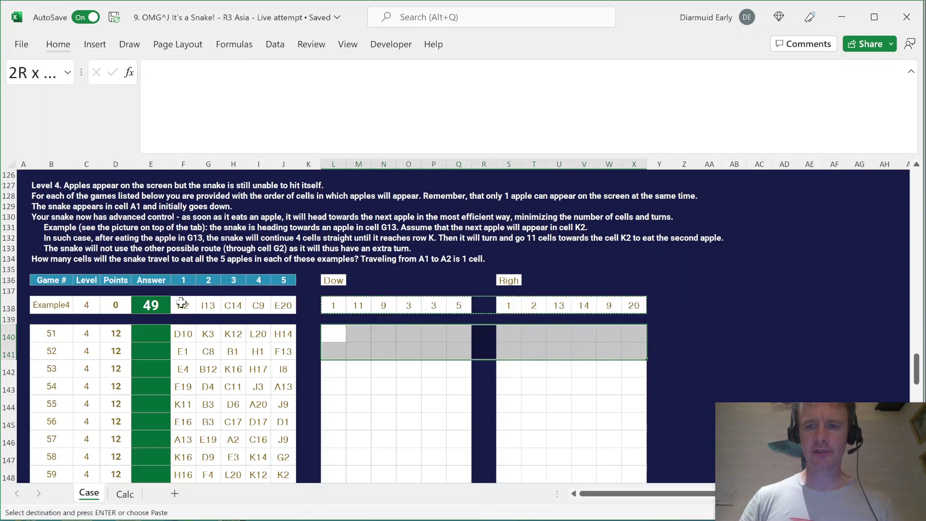
{"action": "key", "text": "ctrl+v"}
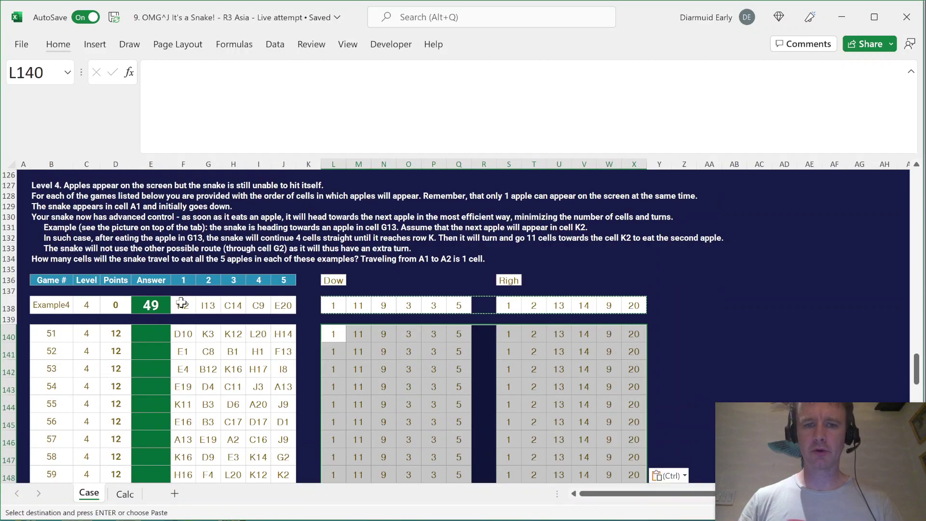
Step: Check the Example4 coordinate formulas and compare the converted numbers with the apple cells of the Level 4 games
{"action": "key", "text": "Up"}
{"action": "key", "text": "Up"}
{"action": "key", "text": "Up"}
{"action": "key", "text": "Down"}
{"action": "key", "text": "Right"}
{"action": "key", "text": "Right"}
{"action": "key", "text": "Right"}
{"action": "key", "text": "Right"}
{"action": "key", "text": "Right"}
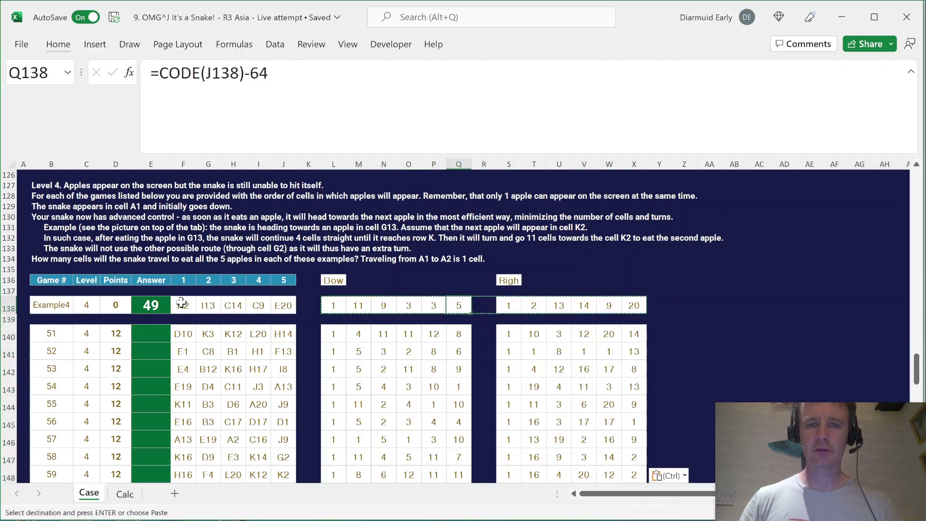
{"action": "key", "text": "ctrl+Left"}
{"action": "key", "text": "ctrl+Left"}
{"action": "key", "text": "Down"}
{"action": "key", "text": "Left"}
{"action": "key", "text": "Left"}
{"action": "key", "text": "Left"}
{"action": "key", "text": "Left"}
{"action": "key", "text": "Left"}
{"action": "key", "text": "Down"}
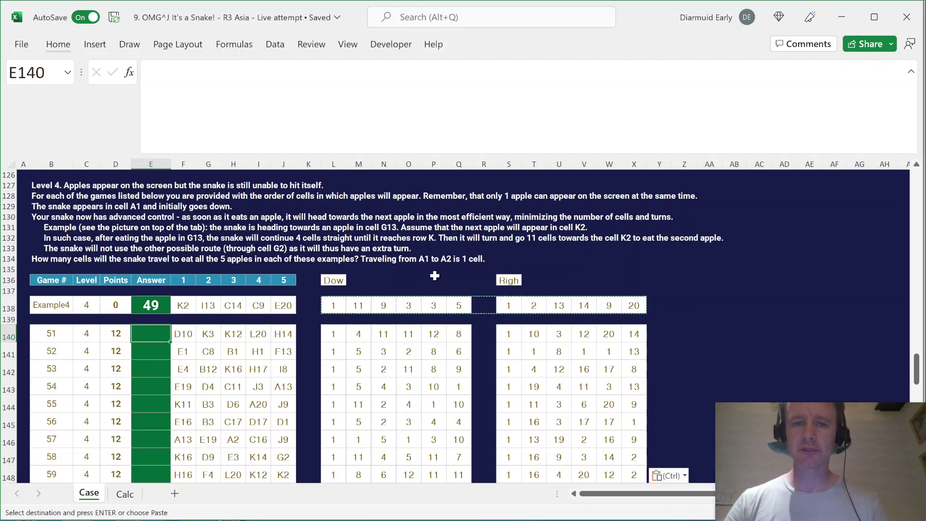
Step: Examine possible snake routes on the Playing Field by marking the cell pairs D5 and H10, D8 and H8, and D6 and H10
{"action": "key", "text": "ctrl+Home"}
{"action": "scroll", "coordinate": [440, 365], "scroll_direction": "down", "scroll_amount": 7}
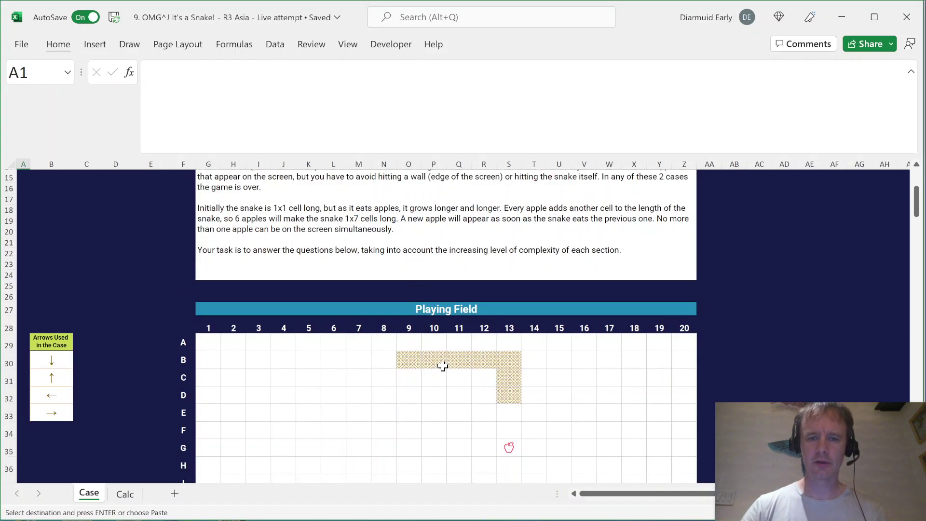
{"action": "left_click", "coordinate": [301, 312]}
{"action": "left_click", "coordinate": [435, 384], "text": "ctrl"}
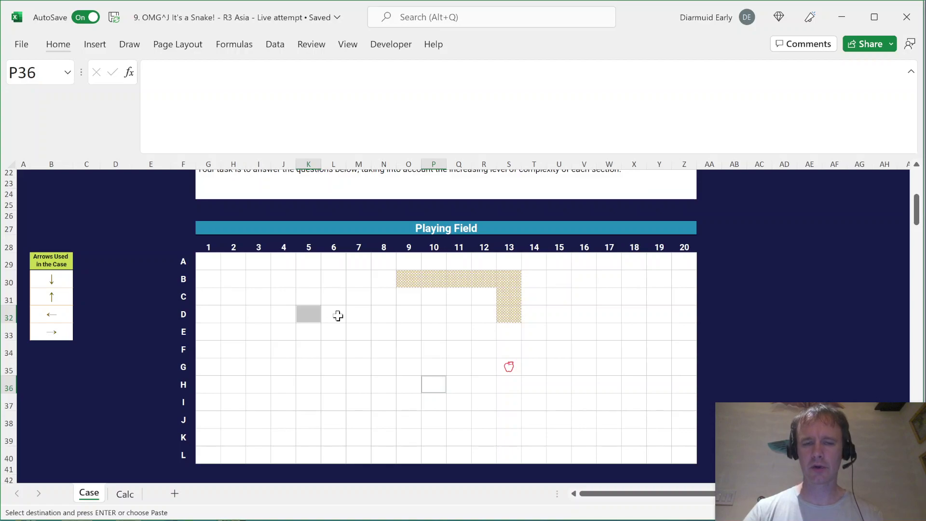
{"action": "left_click", "coordinate": [384, 316]}
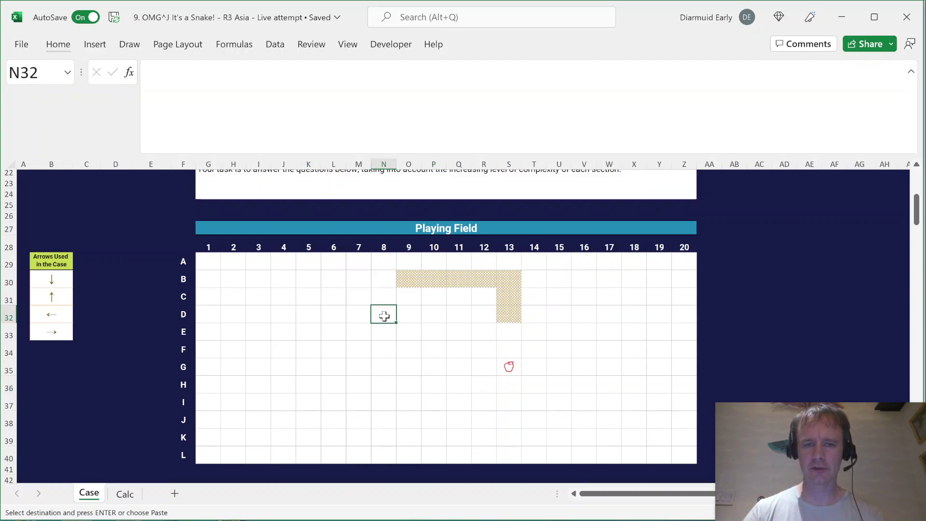
{"action": "left_click", "coordinate": [384, 385]}
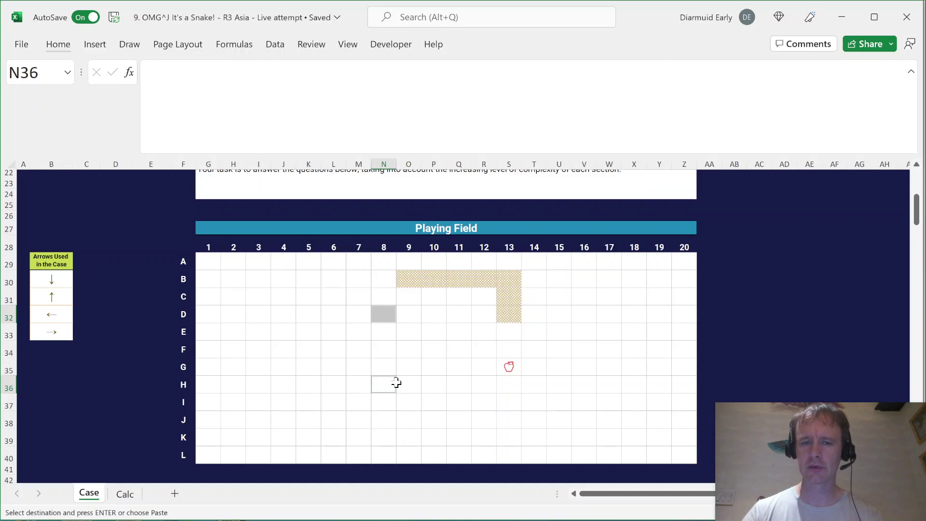
{"action": "left_click", "coordinate": [326, 311]}
{"action": "left_click", "coordinate": [443, 380]}
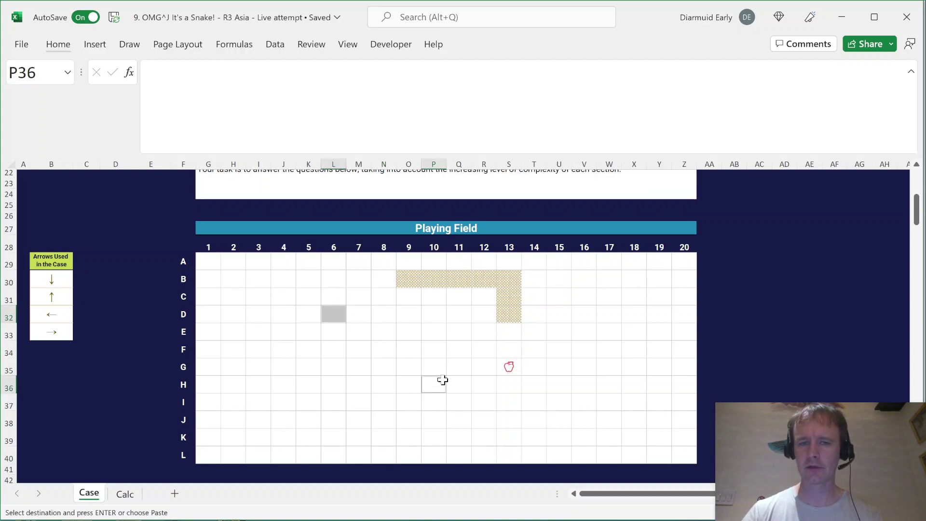
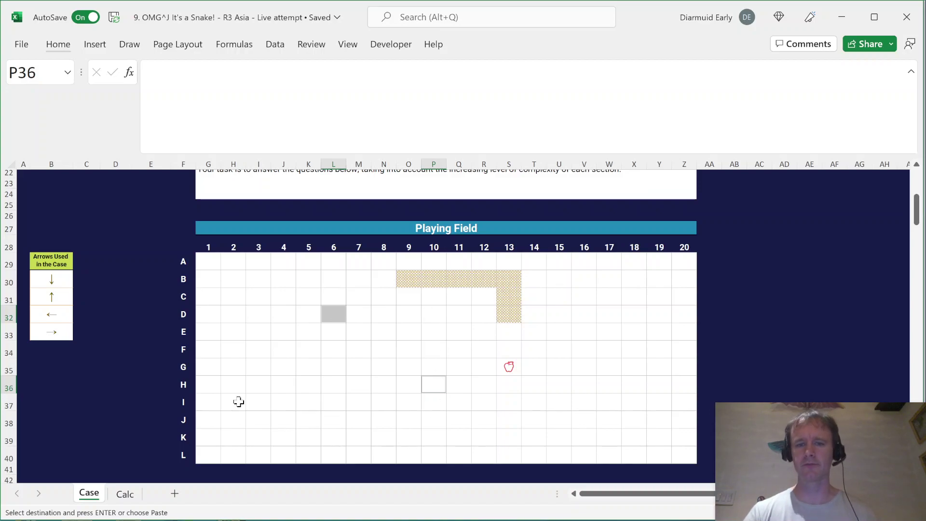
Step: Return to the Level 4 table and review game 51's apple cells, coordinates and empty answer cell
{"action": "key", "text": "Page_Down"}
{"action": "key", "text": "Page_Down"}
{"action": "key", "text": "Page_Down"}
{"action": "key", "text": "Page_Down"}
{"action": "key", "text": "Page_Down"}
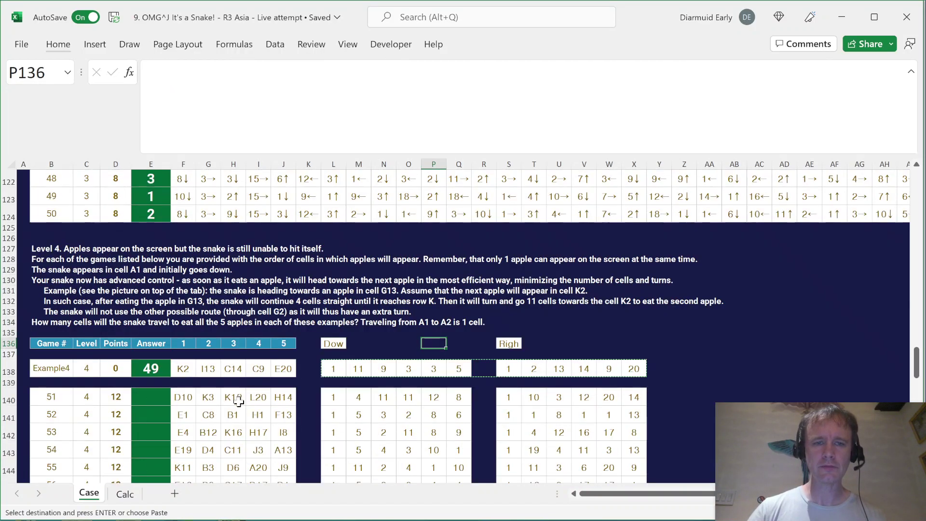
{"action": "key", "text": "Down"}
{"action": "key", "text": "Down"}
{"action": "key", "text": "Left"}
{"action": "key", "text": "Left"}
{"action": "key", "text": "Down"}
{"action": "key", "text": "Down"}
{"action": "key", "text": "Left"}
{"action": "key", "text": "Left"}
{"action": "key", "text": "Left"}
{"action": "key", "text": "Left"}
{"action": "key", "text": "Left"}
{"action": "key", "text": "Left"}
{"action": "key", "text": "Left"}
{"action": "key", "text": "Left"}
{"action": "key", "text": "Left"}
{"action": "key", "text": "Right"}
{"action": "key", "text": "Right"}
{"action": "key", "text": "Right"}
Step: Copy the apple column-number block T138:X159 to a new block starting at Z138
{"action": "key", "text": "Up"}
{"action": "key", "text": "Right"}
{"action": "key", "text": "Right"}
{"action": "key", "text": "Right"}
{"action": "key", "text": "Right"}
{"action": "key", "text": "Right"}
{"action": "key", "text": "Right"}
{"action": "key", "text": "Right"}
{"action": "key", "text": "Right"}
{"action": "key", "text": "Right"}
{"action": "key", "text": "Right"}
{"action": "key", "text": "Right"}
{"action": "key", "text": "Up"}
{"action": "key", "text": "Right"}
{"action": "key", "text": "ctrl+shift+Down"}
{"action": "key", "text": "ctrl+shift+Down"}
{"action": "key", "text": "shift+Right"}
{"action": "key", "text": "shift+Right"}
{"action": "key", "text": "shift+Right"}
{"action": "key", "text": "shift+Right"}
{"action": "key", "text": "Right"}
{"action": "key", "text": "Right"}
{"action": "key", "text": "Right"}
{"action": "key", "text": "Right"}
{"action": "key", "text": "Right"}
{"action": "key", "text": "Right"}
{"action": "key", "text": "ctrl+v"}
Step: Clear the copied formulas from the new block Z138:AD159, keeping only its cell formatting
{"action": "key", "text": "Up"}
{"action": "key", "text": "Up"}
{"action": "key", "text": "Down"}
{"action": "key", "text": "Down"}
{"action": "key", "text": "ctrl+shift+Down"}
{"action": "key", "text": "ctrl+shift+Down"}
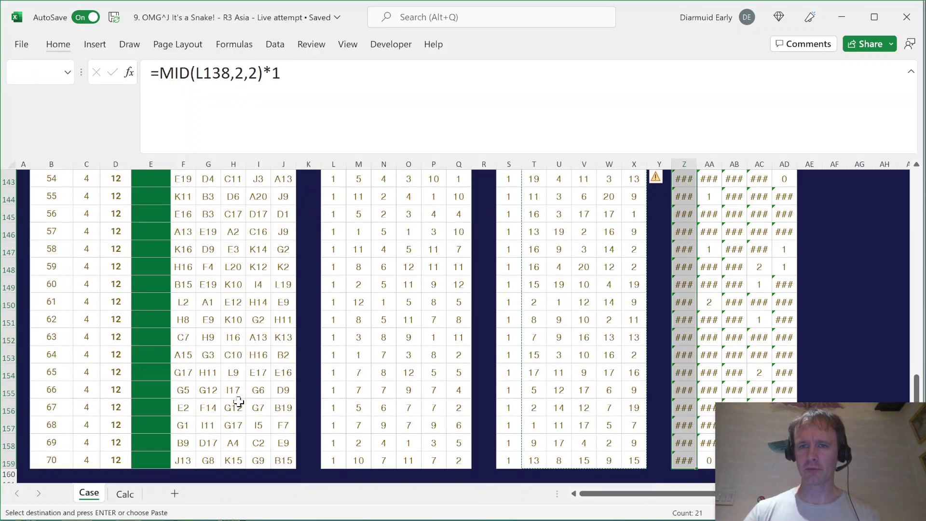
{"action": "key", "text": "shift+Right"}
{"action": "key", "text": "shift+Right"}
{"action": "key", "text": "shift+Right"}
{"action": "key", "text": "shift+Right"}
{"action": "key", "text": "Delete"}
Step: Enter the Example4 distance formula =ABS(L138-M138)+ABS(S138-T138) in Z138
{"action": "key", "text": "Left"}
{"action": "key", "text": "Right"}
{"action": "type", "text": "=ab"}
{"action": "key", "text": "Tab"}
{"action": "key", "text": "Left"}
{"action": "key", "text": "Left"}
{"action": "key", "text": "Left"}
{"action": "key", "text": "Left"}
{"action": "key", "text": "Left"}
{"action": "key", "text": "Left"}
{"action": "key", "text": "Left"}
{"action": "key", "text": "Left"}
{"action": "key", "text": "Left"}
{"action": "key", "text": "Left"}
{"action": "key", "text": "Left"}
{"action": "key", "text": "Left"}
{"action": "key", "text": "Left"}
{"action": "key", "text": "Left"}
{"action": "type", "text": "-"}
{"action": "key", "text": "Left"}
{"action": "key", "text": "Left"}
{"action": "key", "text": "Left"}
{"action": "key", "text": "Left"}
{"action": "key", "text": "Left"}
{"action": "key", "text": "Left"}
{"action": "key", "text": "Left"}
{"action": "key", "text": "Left"}
{"action": "key", "text": "Left"}
{"action": "key", "text": "Left"}
{"action": "key", "text": "Left"}
{"action": "key", "text": "Left"}
{"action": "key", "text": "Left"}
{"action": "key", "text": "Left"}
{"action": "key", "text": "Right"}
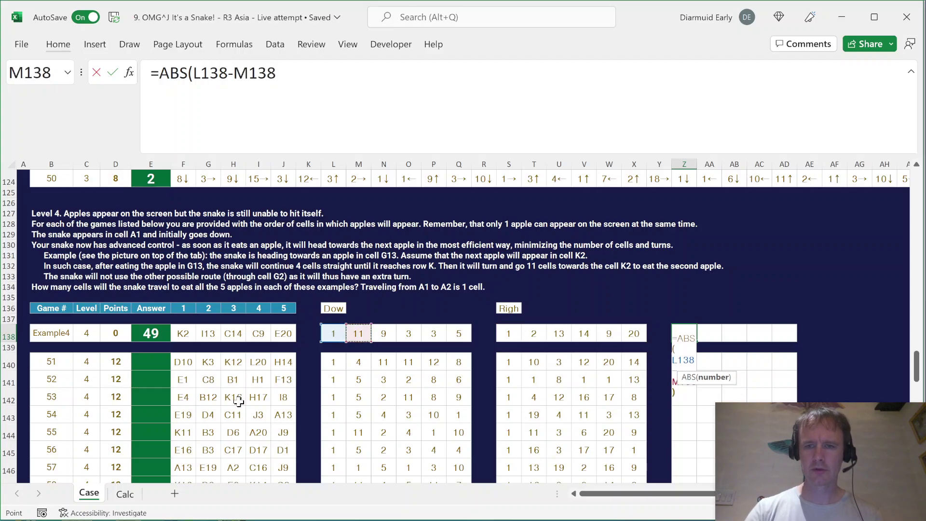
{"action": "type", "text": ")+ab"}
{"action": "key", "text": "Tab"}
{"action": "key", "text": "Left"}
{"action": "key", "text": "Left"}
{"action": "key", "text": "Left"}
{"action": "key", "text": "Left"}
{"action": "key", "text": "Left"}
{"action": "key", "text": "Left"}
{"action": "key", "text": "Left"}
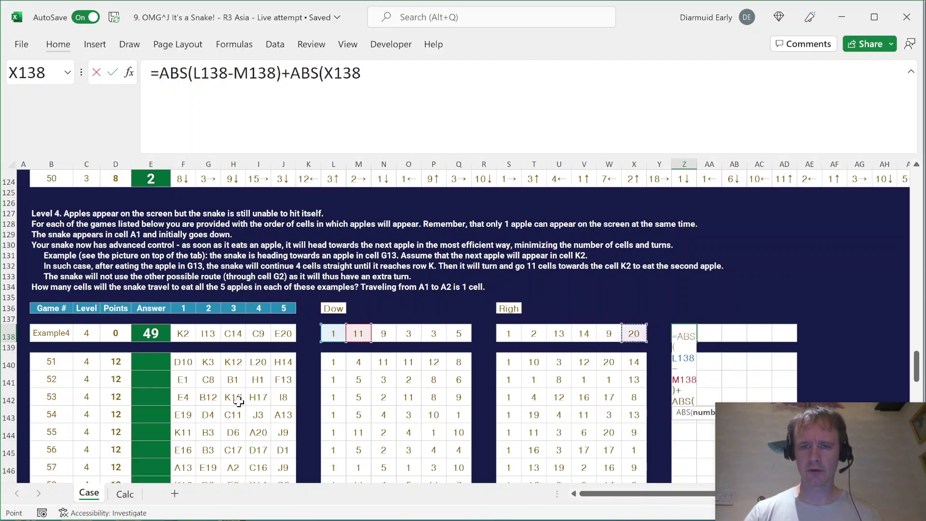
{"action": "type", "text": "-"}
{"action": "key", "text": "Left"}
{"action": "key", "text": "Left"}
{"action": "key", "text": "Left"}
{"action": "key", "text": "Left"}
{"action": "key", "text": "Left"}
{"action": "key", "text": "Left"}
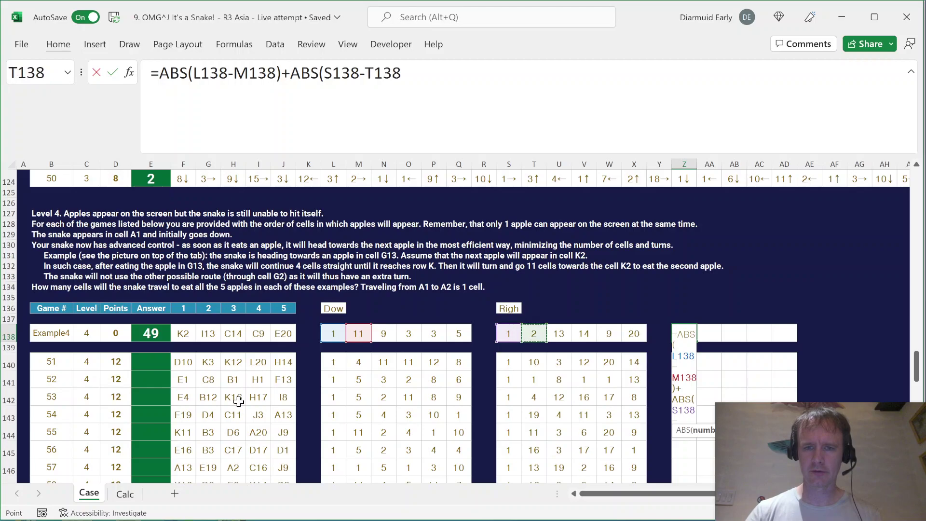
{"action": "key", "text": "ctrl+Return"}
Step: Fill the Z138 distance formula across to AD138 to cover all five Example4 apples
{"action": "key", "text": "shift+Right"}
{"action": "key", "text": "shift+Right"}
{"action": "key", "text": "shift+Right"}
{"action": "key", "text": "ctrl+r"}
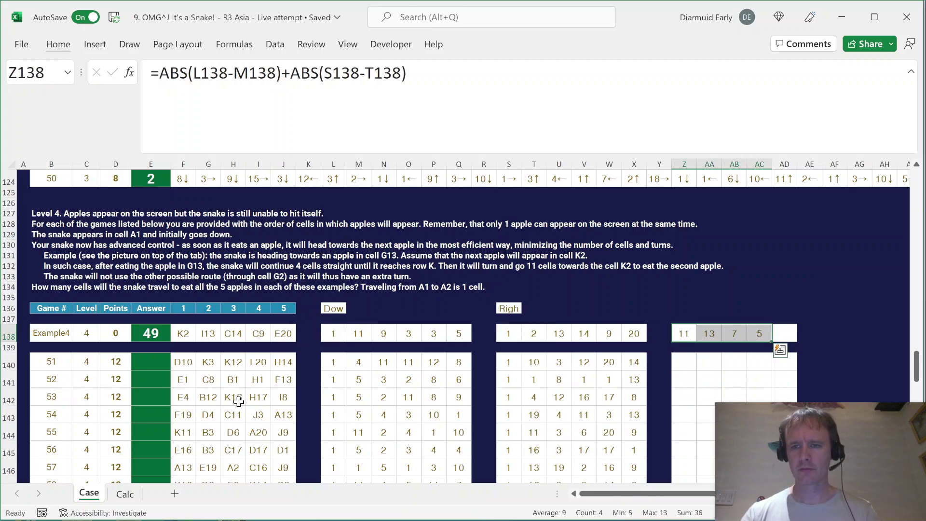
{"action": "key", "text": "shift+Right"}
{"action": "key", "text": "ctrl+r"}
Step: Copy the distance formulas Z138:AD138 to row 140 and fill them down through row 160
{"action": "key", "text": "ctrl+c"}
{"action": "key", "text": "Down"}
{"action": "key", "text": "Down"}
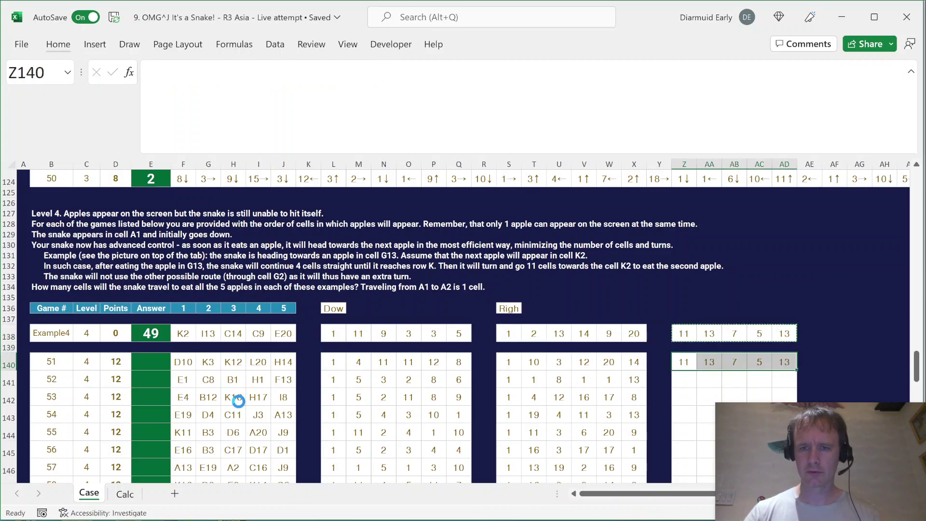
{"action": "key", "text": "ctrl+v"}
{"action": "key", "text": "shift+Down"}
{"action": "key", "text": "shift+Down"}
{"action": "key", "text": "shift+Down"}
{"action": "key", "text": "shift+Down"}
{"action": "key", "text": "shift+Down"}
{"action": "key", "text": "shift+Down"}
{"action": "key", "text": "shift+Down"}
{"action": "key", "text": "shift+Down"}
{"action": "key", "text": "shift+Down"}
{"action": "key", "text": "shift+Down"}
{"action": "key", "text": "shift+Down"}
{"action": "key", "text": "shift+Down"}
{"action": "key", "text": "shift+Down"}
{"action": "key", "text": "shift+Down"}
{"action": "key", "text": "shift+Down"}
{"action": "key", "text": "shift+Down"}
{"action": "key", "text": "shift+Down"}
{"action": "key", "text": "shift+Down"}
{"action": "key", "text": "shift+Down"}
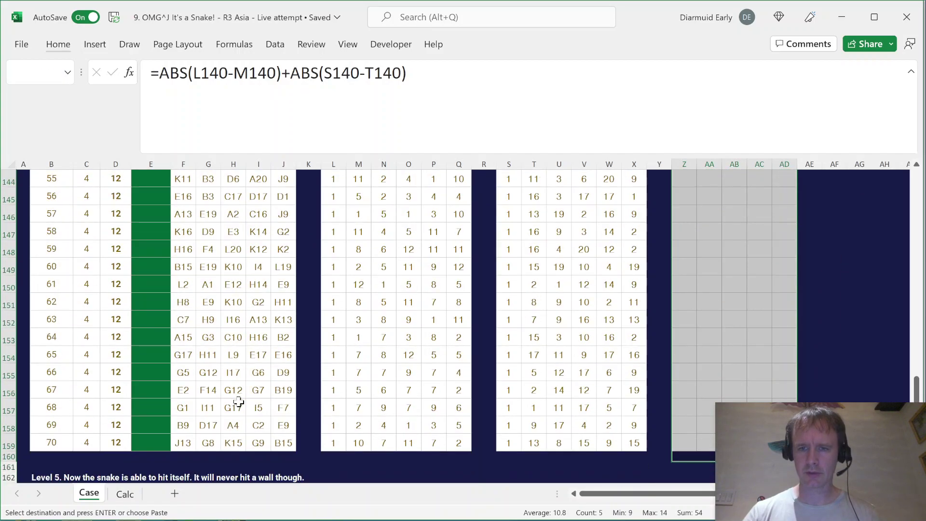
{"action": "key", "text": "ctrl+d"}
Step: Clear the surplus distance formulas in Y160:AE160, just below the game 70 row
{"action": "key", "text": "ctrl+Down"}
{"action": "key", "text": "shift+Right"}
{"action": "key", "text": "Left"}
{"action": "key", "text": "shift+Right"}
{"action": "key", "text": "shift+Right"}
{"action": "key", "text": "shift+Right"}
{"action": "key", "text": "shift+Right"}
{"action": "key", "text": "shift+Right"}
{"action": "key", "text": "shift+Right"}
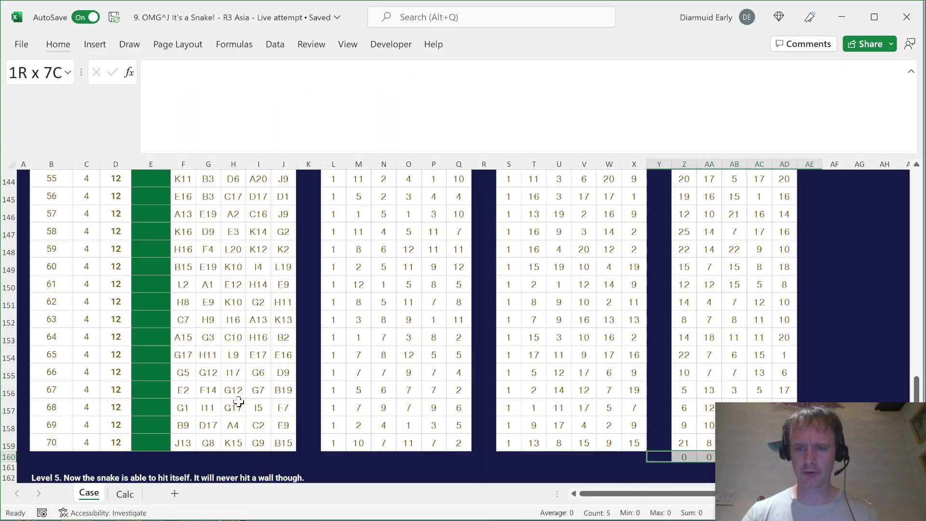
{"action": "key", "text": "Delete"}
Step: Total the Example4 distances in answer cell E138 with =SUM(Z138:AD138)
{"action": "key", "text": "Right"}
{"action": "key", "text": "Up"}
{"action": "key", "text": "ctrl+Up"}
{"action": "key", "text": "ctrl+Up"}
{"action": "key", "text": "Left"}
{"action": "key", "text": "Left"}
{"action": "key", "text": "Left"}
{"action": "key", "text": "Left"}
{"action": "key", "text": "Left"}
{"action": "key", "text": "Left"}
{"action": "key", "text": "Left"}
{"action": "key", "text": "Left"}
{"action": "key", "text": "Left"}
{"action": "key", "text": "Left"}
{"action": "key", "text": "Left"}
{"action": "key", "text": "Left"}
{"action": "key", "text": "Left"}
{"action": "key", "text": "Left"}
{"action": "key", "text": "Left"}
{"action": "key", "text": "Left"}
{"action": "key", "text": "Left"}
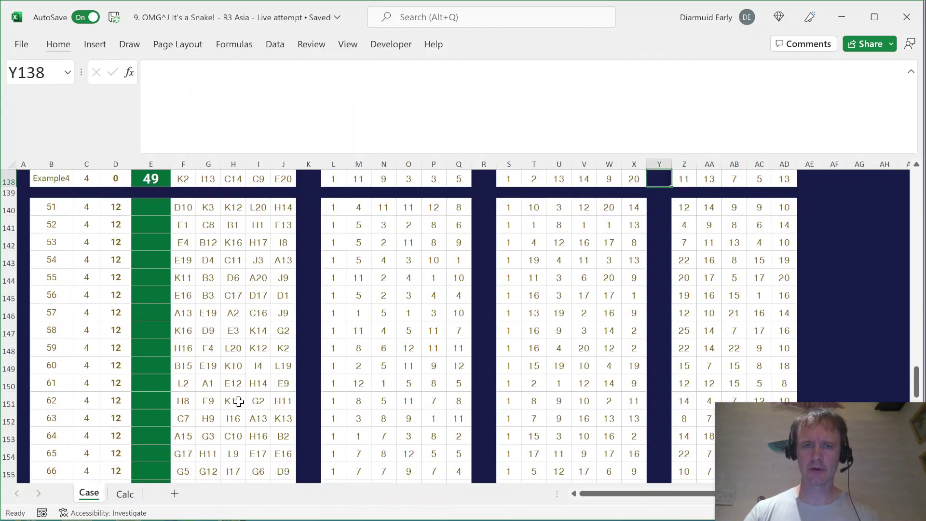
{"action": "key", "text": "Left"}
{"action": "key", "text": "Left"}
{"action": "key", "text": "Left"}
{"action": "key", "text": "Left"}
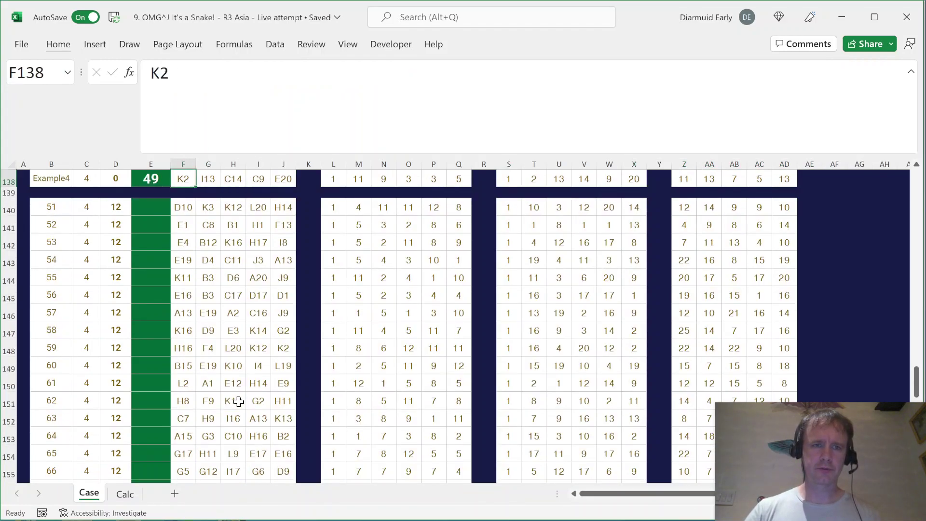
{"action": "type", "text": "=su"}
{"action": "key", "text": "Tab"}
{"action": "key", "text": "Right"}
{"action": "key", "text": "Right"}
{"action": "key", "text": "Right"}
{"action": "key", "text": "Right"}
{"action": "key", "text": "Right"}
{"action": "key", "text": "ctrl+Right"}
{"action": "key", "text": "ctrl+Right"}
{"action": "key", "text": "ctrl+Right"}
{"action": "key", "text": "ctrl+Right"}
{"action": "key", "text": "ctrl+Right"}
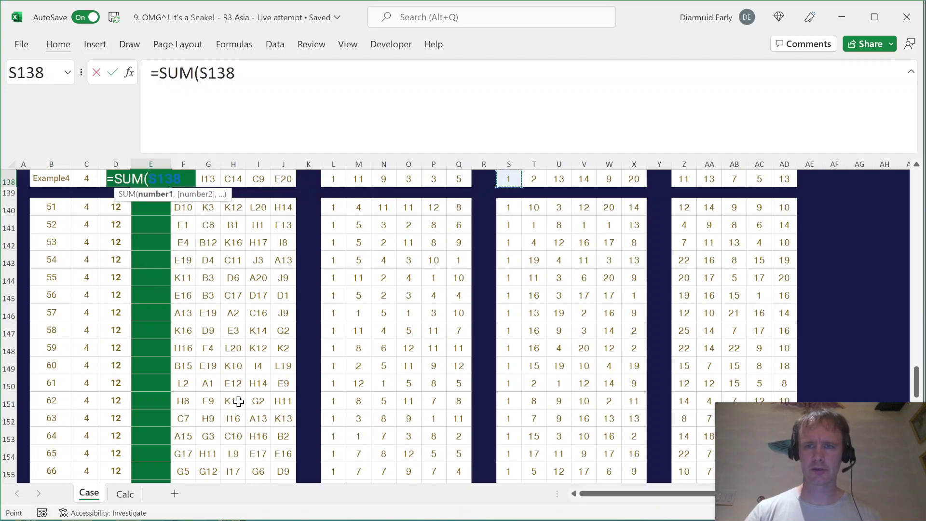
{"action": "key", "text": "ctrl+shift+Right"}
{"action": "key", "text": "Return"}
Step: Copy the total formula from E138 to the game 51–70 answer cells E140:E159
{"action": "key", "text": "Up"}
{"action": "key", "text": "ctrl+c"}
{"action": "key", "text": "ctrl+Down"}
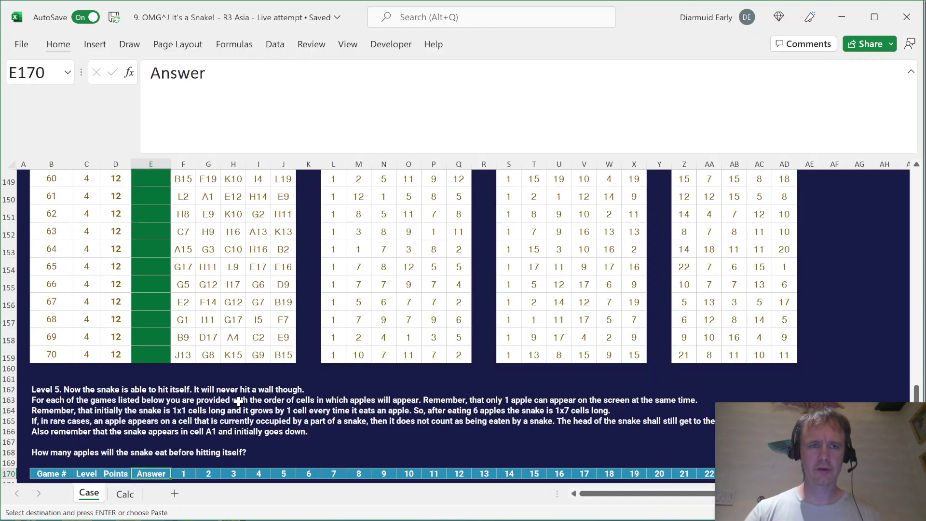
{"action": "key", "text": "Left"}
{"action": "key", "text": "Left"}
{"action": "key", "text": "Right"}
{"action": "key", "text": "Up"}
{"action": "key", "text": "ctrl+Up"}
{"action": "key", "text": "ctrl+shift+Down"}
{"action": "key", "text": "shift+Right"}
{"action": "key", "text": "shift+Tab"}
{"action": "key", "text": "shift+Right"}
{"action": "key", "text": "ctrl+v"}
{"action": "key", "text": "ctrl+Up"}
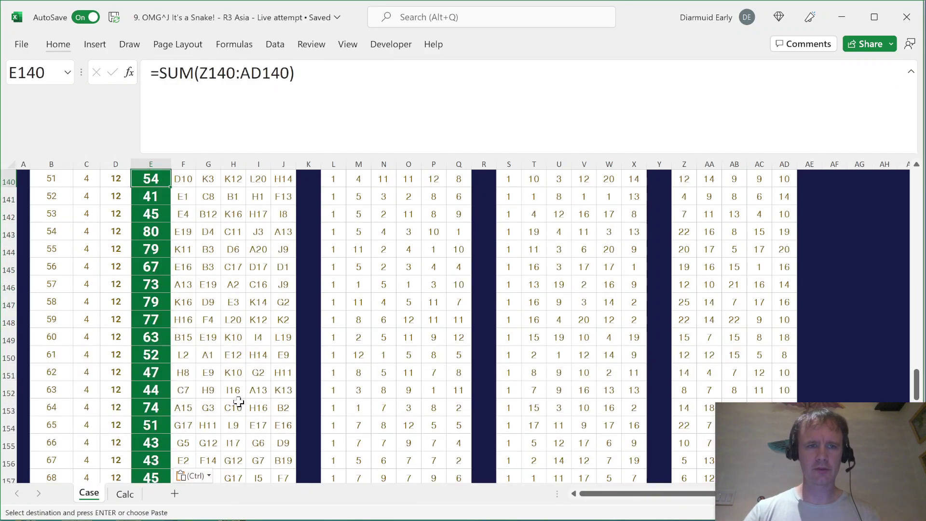
Step: Reread the Level 4 instructions on the snake's route and compare them with the Example4 answer
{"action": "key", "text": "Up"}
{"action": "key", "text": "Up"}
{"action": "key", "text": "Up"}
{"action": "key", "text": "Down"}
{"action": "key", "text": "Down"}
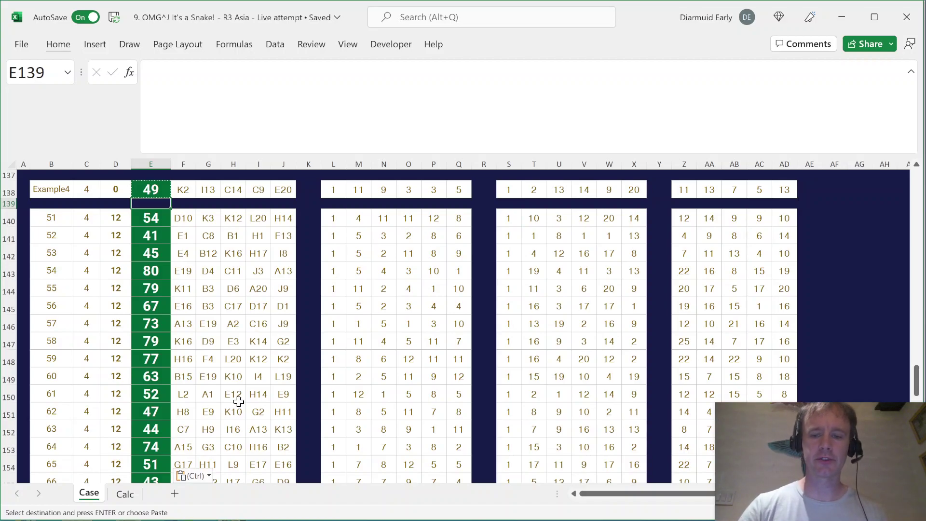
{"action": "key", "text": "ctrl"}
{"action": "key", "text": "ctrl"}
{"action": "key", "text": "Up"}
{"action": "key", "text": "Up"}
{"action": "key", "text": "Up"}
{"action": "key", "text": "Up"}
{"action": "key", "text": "Up"}
{"action": "key", "text": "Up"}
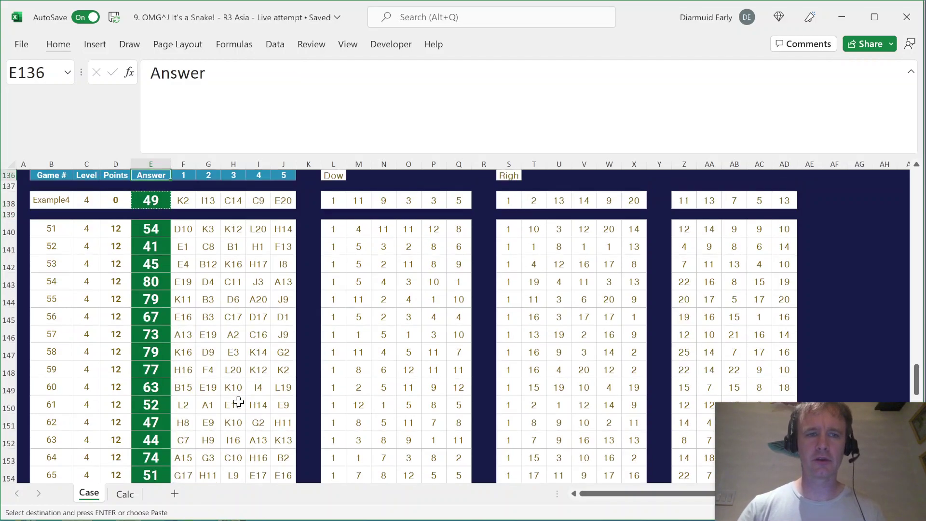
{"action": "key", "text": "Up"}
{"action": "key", "text": "Up"}
{"action": "key", "text": "Up"}
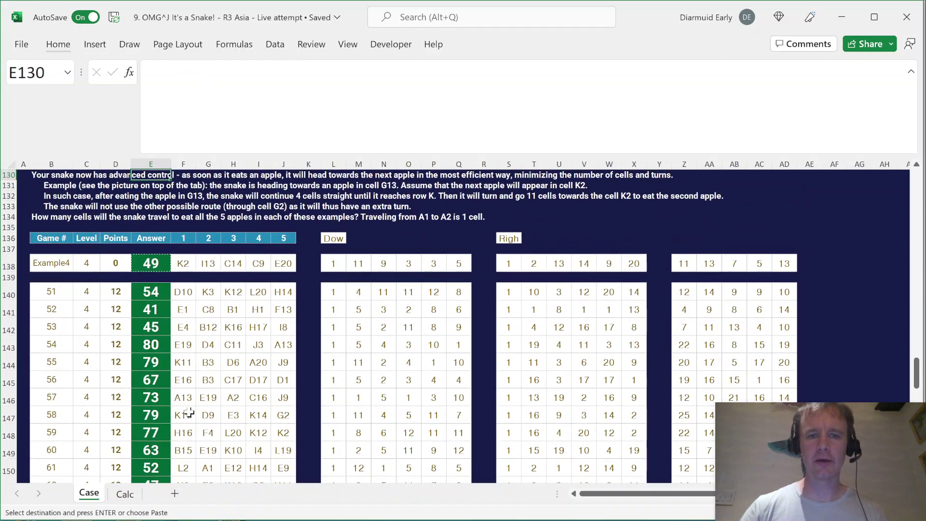
Step: Trace a route on the playing field from A1 down to B1, across to B8 and up to A8
{"action": "key", "text": "ctrl+Home"}
{"action": "left_click", "coordinate": [227, 424]}
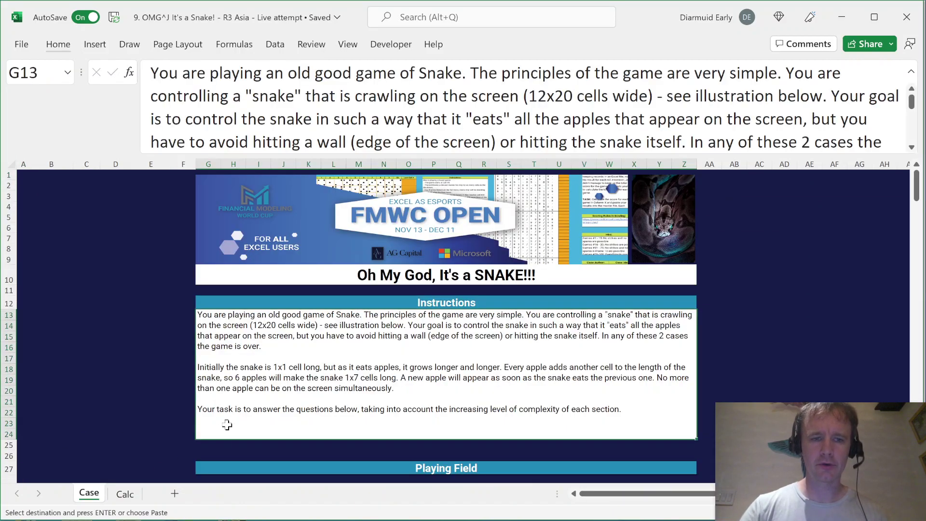
{"action": "scroll", "coordinate": [226, 424], "scroll_direction": "down", "scroll_amount": 6}
{"action": "left_click", "coordinate": [210, 313]}
{"action": "left_click_drag", "start_coordinate": [210, 312], "coordinate": [208, 321]}
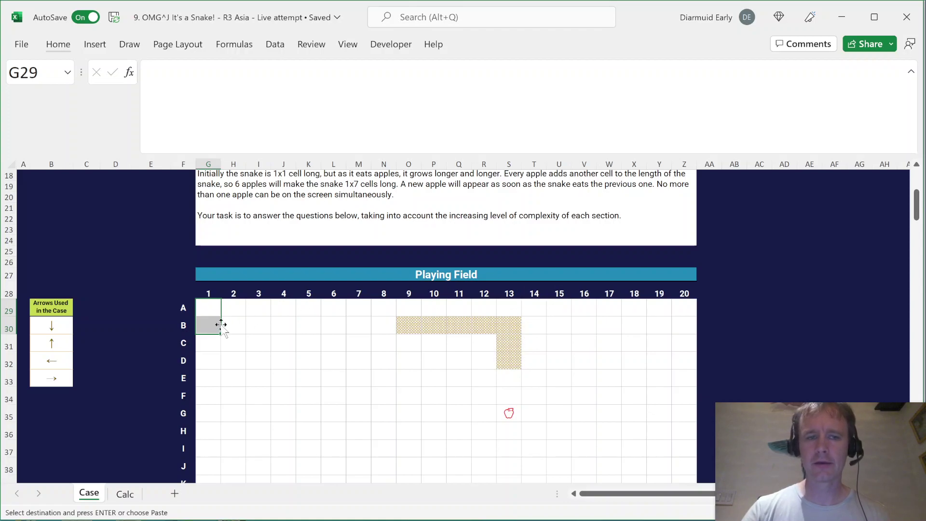
{"action": "left_click_drag", "start_coordinate": [234, 325], "coordinate": [382, 323]}
{"action": "left_click", "coordinate": [385, 307], "text": "ctrl"}
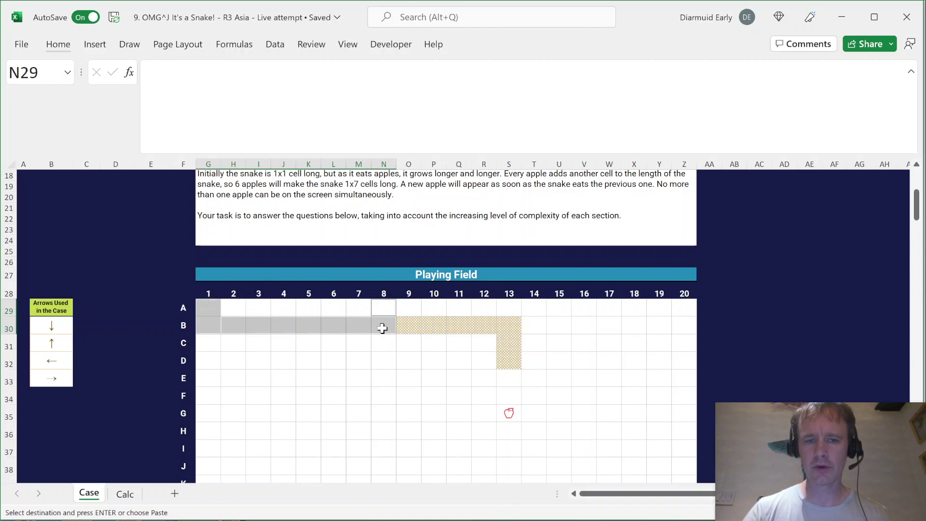
Step: Extend the E138 formula to =SUM(Z138:AD138)+2*(LEFT(F138)="A"), adding two cells when the first apple is in row A
{"action": "key", "text": "Page_Down"}
{"action": "key", "text": "Page_Down"}
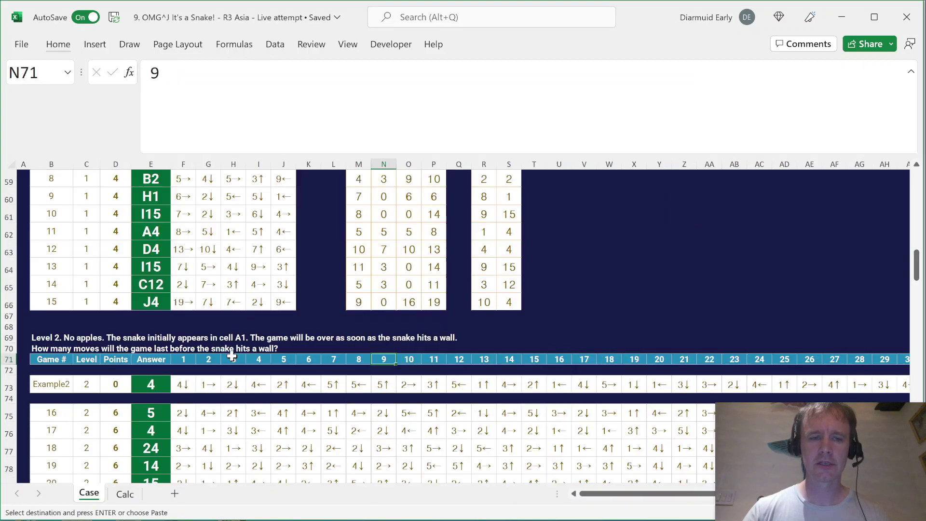
{"action": "key", "text": "Page_Down"}
{"action": "key", "text": "Page_Down"}
{"action": "key", "text": "Page_Down"}
{"action": "key", "text": "Page_Down"}
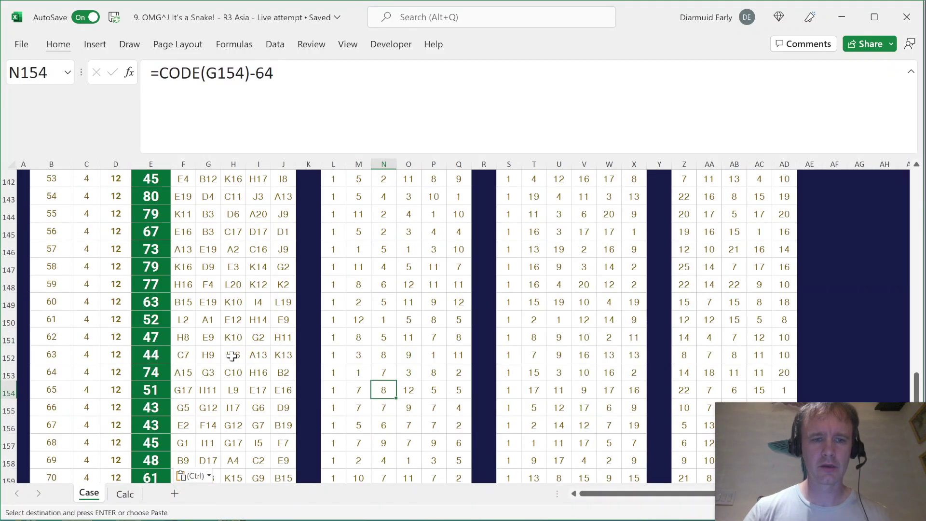
{"action": "key", "text": "ctrl+Up"}
{"action": "key", "text": "Up"}
{"action": "key", "text": "Left"}
{"action": "key", "text": "Left"}
{"action": "key", "text": "Left"}
{"action": "key", "text": "Left"}
{"action": "key", "text": "Left"}
{"action": "key", "text": "Left"}
{"action": "key", "text": "Up"}
{"action": "key", "text": "Left"}
{"action": "key", "text": "Left"}
{"action": "key", "text": "Left"}
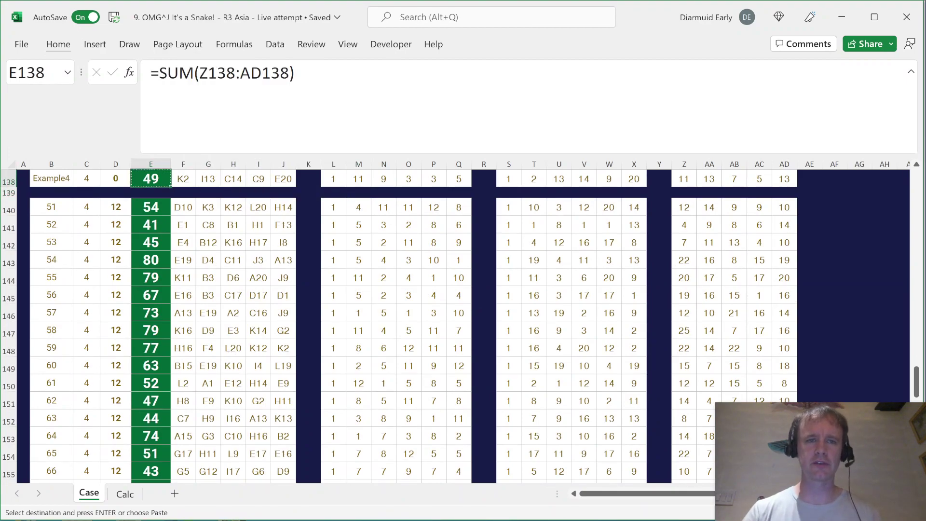
{"action": "key", "text": "F2"}
{"action": "type", "text": "+2*"}
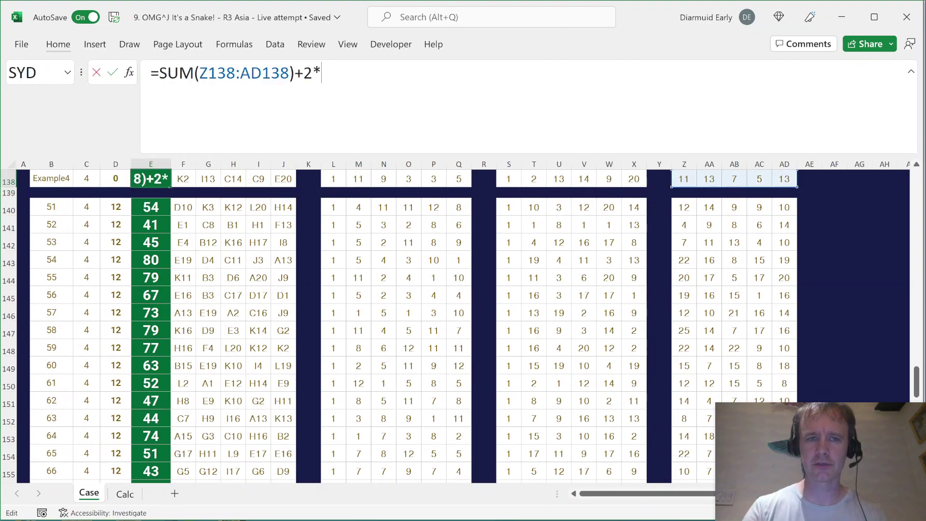
{"action": "type", "text": "(l"}
{"action": "key", "text": "Tab"}
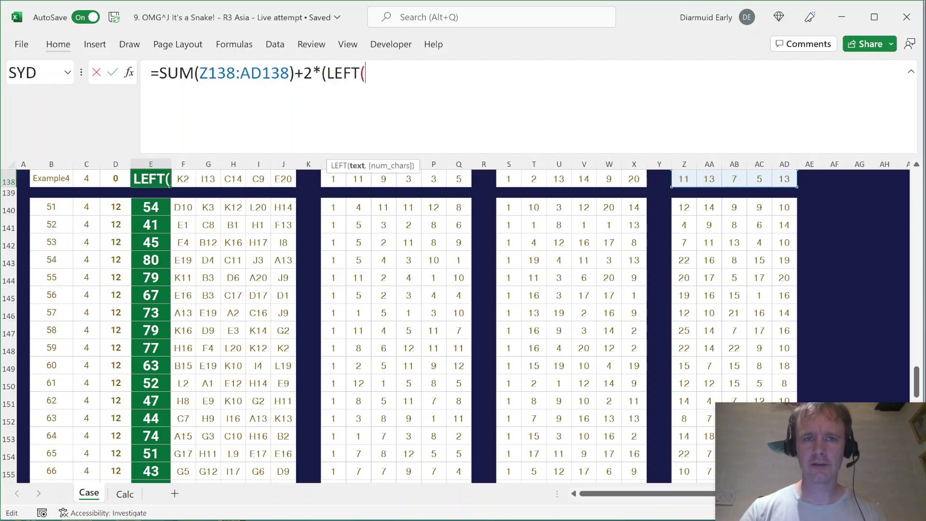
{"action": "left_click", "coordinate": [189, 182]}
{"action": "type", "text": "=\"A\")"}
{"action": "key", "text": "ctrl+Return"}
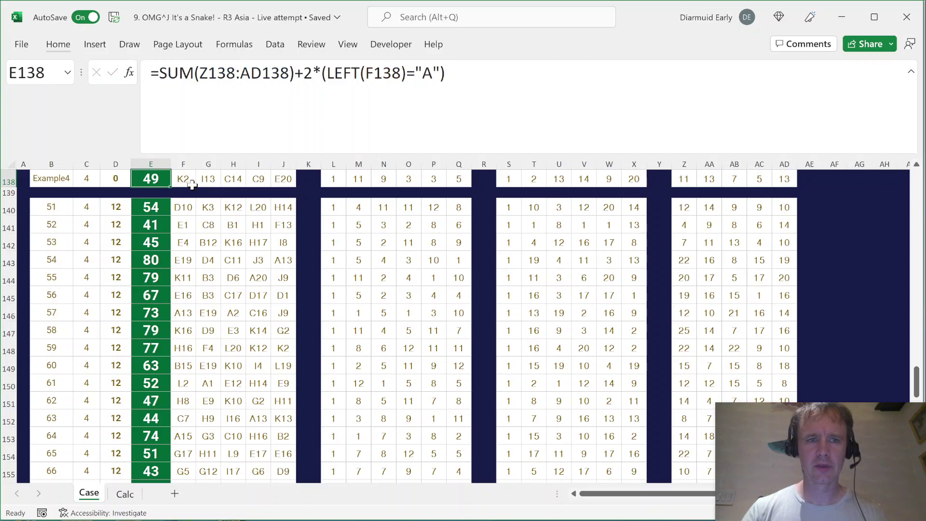
Step: Copy the adjusted total formula from E138 to E140:E145
{"action": "key", "text": "ctrl+c"}
{"action": "key", "text": "Down"}
{"action": "key", "text": "Down"}
{"action": "key", "text": "shift+Down"}
{"action": "key", "text": "shift+Down"}
{"action": "key", "text": "shift+Down"}
{"action": "key", "text": "shift+Down"}
{"action": "key", "text": "shift+Down"}
{"action": "key", "text": "shift+Down"}
{"action": "key", "text": "shift+Up"}
{"action": "key", "text": "ctrl+v"}
{"action": "key", "text": "ctrl+period"}
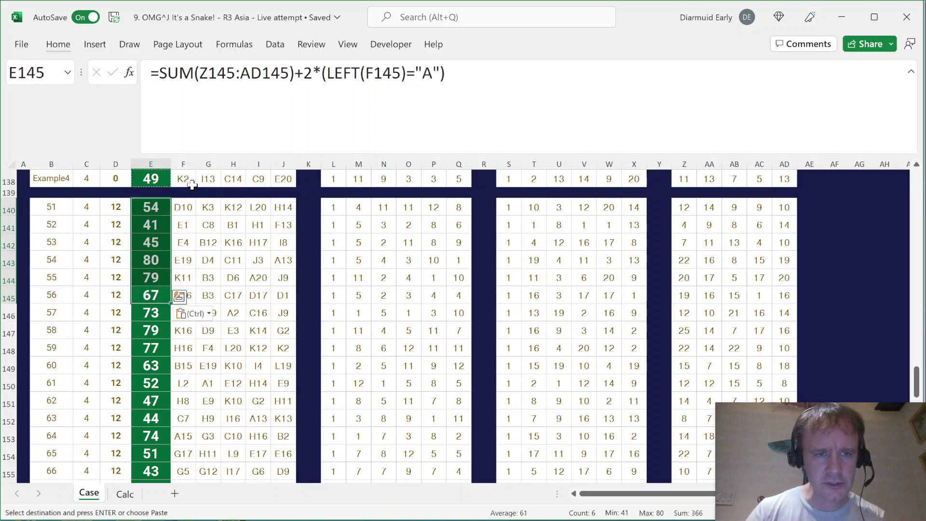
Step: Fill the adjusted total formula from E145 down through E159
{"action": "key", "text": "Down"}
{"action": "key", "text": "Up"}
{"action": "key", "text": "shift+Down"}
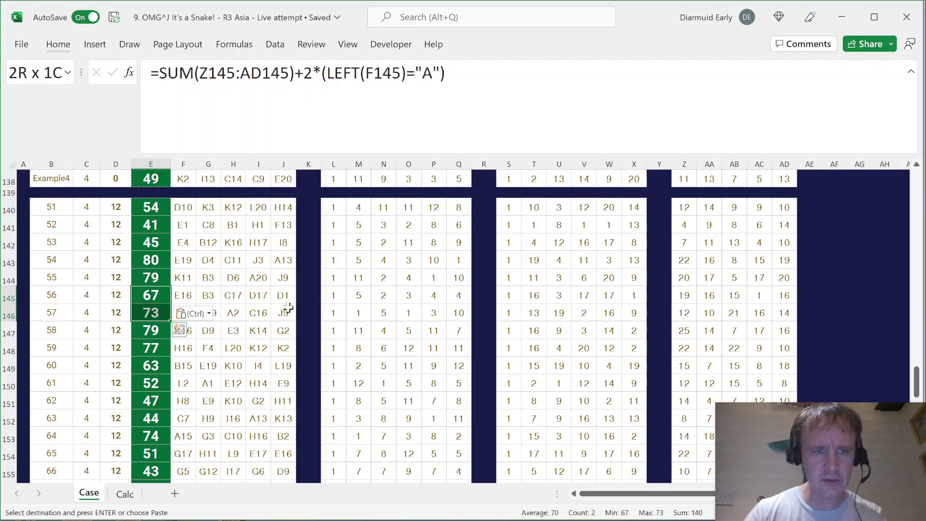
{"action": "key", "text": "Escape"}
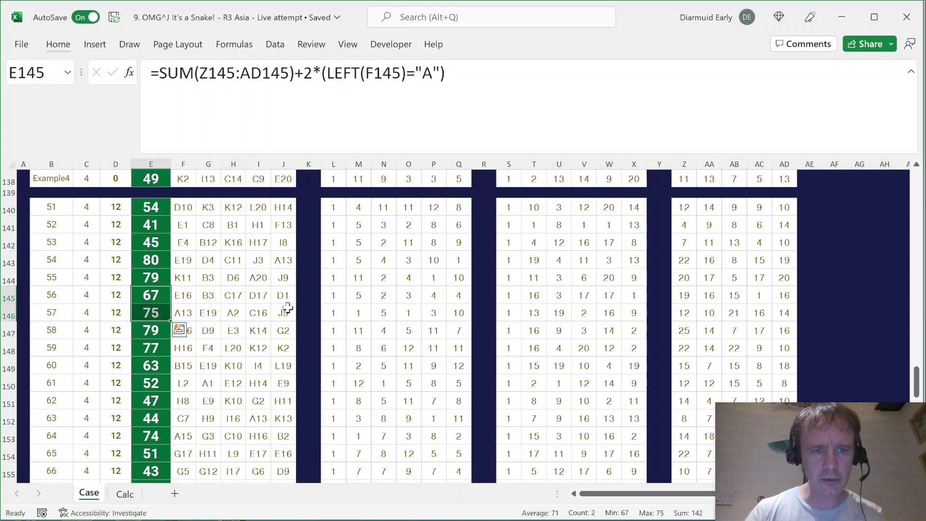
{"action": "key", "text": "shift+Down"}
{"action": "key", "text": "shift+Down"}
{"action": "key", "text": "shift+Down"}
{"action": "key", "text": "shift+Down"}
{"action": "key", "text": "shift+Down"}
{"action": "key", "text": "shift+Down"}
{"action": "key", "text": "shift+Down"}
{"action": "key", "text": "shift+Down"}
{"action": "key", "text": "shift+Down"}
{"action": "key", "text": "shift+Down"}
{"action": "key", "text": "shift+Down"}
{"action": "key", "text": "shift+Down"}
{"action": "key", "text": "shift+Down"}
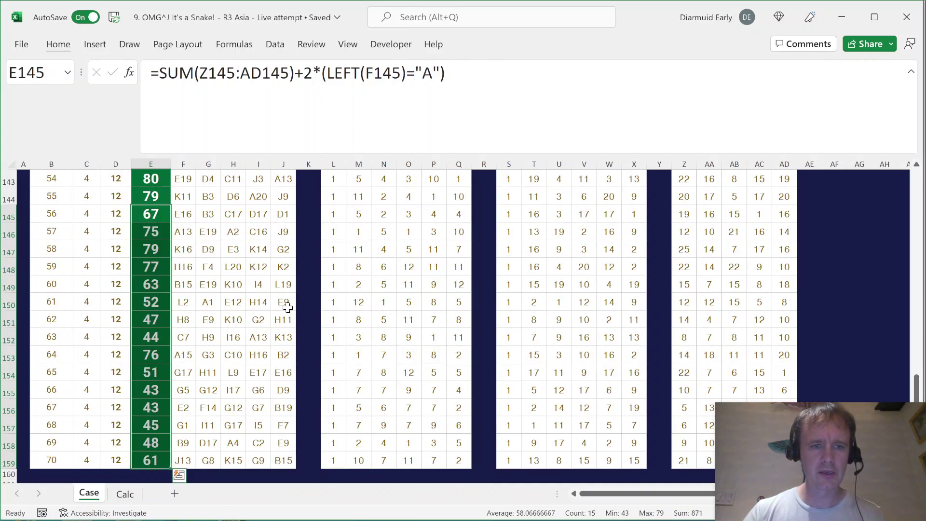
Step: Check the adjusted Level 4 answers and select E140:E159
{"action": "key", "text": "ctrl+Up"}
{"action": "key", "text": "ctrl+Up"}
{"action": "key", "text": "ctrl+Down"}
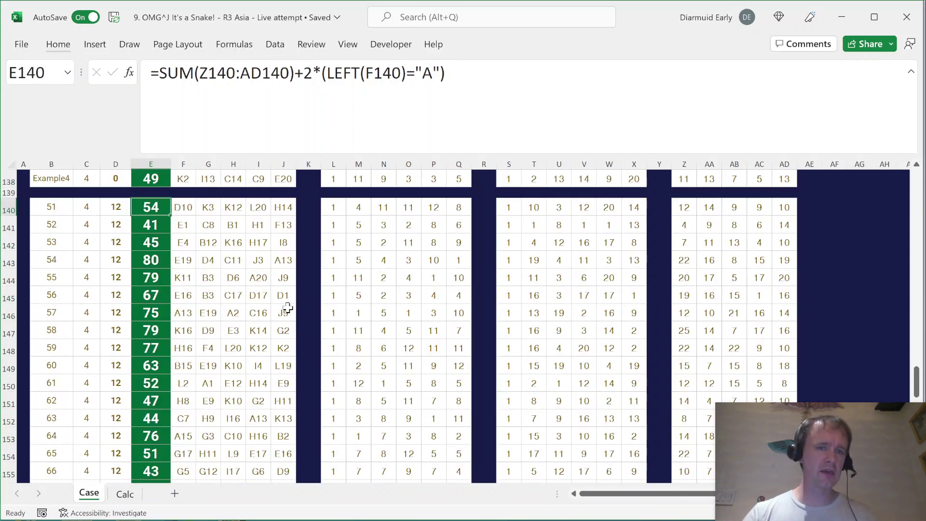
{"action": "key", "text": "ctrl+shift+Down"}
{"action": "key", "text": "Up"}
{"action": "key", "text": "Up"}
{"action": "key", "text": "Down"}
{"action": "key", "text": "Down"}
{"action": "key", "text": "ctrl+shift+Down"}
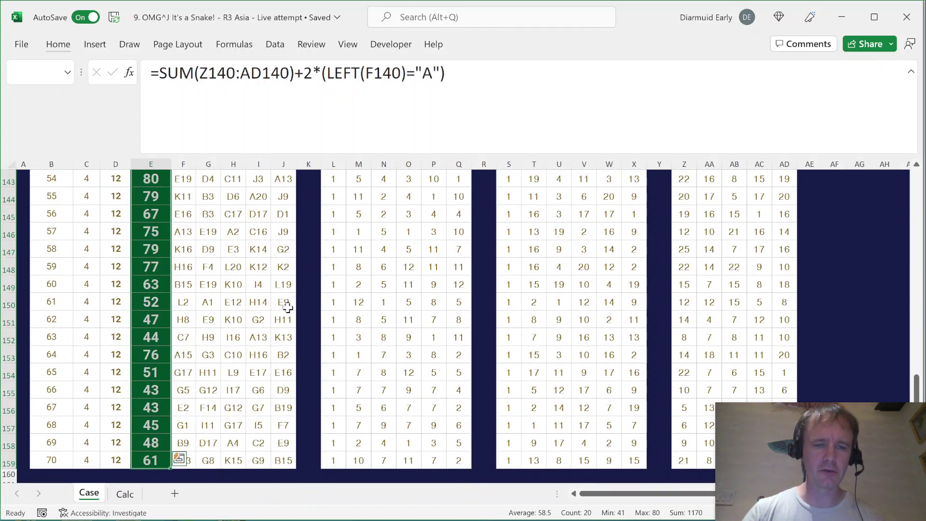
Step: Look past the Level 4 answers at the Level 5 section and its list of games
{"action": "key", "text": "Down"}
{"action": "key", "text": "Down"}
{"action": "key", "text": "Down"}
{"action": "key", "text": "Down"}
{"action": "key", "text": "Down"}
{"action": "key", "text": "Down"}
{"action": "key", "text": "Down"}
{"action": "key", "text": "Down"}
{"action": "key", "text": "Down"}
{"action": "key", "text": "Down"}
{"action": "key", "text": "Down"}
{"action": "key", "text": "Down"}
{"action": "key", "text": "Down"}
{"action": "key", "text": "Down"}
{"action": "key", "text": "Down"}
{"action": "key", "text": "Down"}
{"action": "key", "text": "Down"}
{"action": "key", "text": "Down"}
{"action": "key", "text": "Down"}
{"action": "key", "text": "Down"}
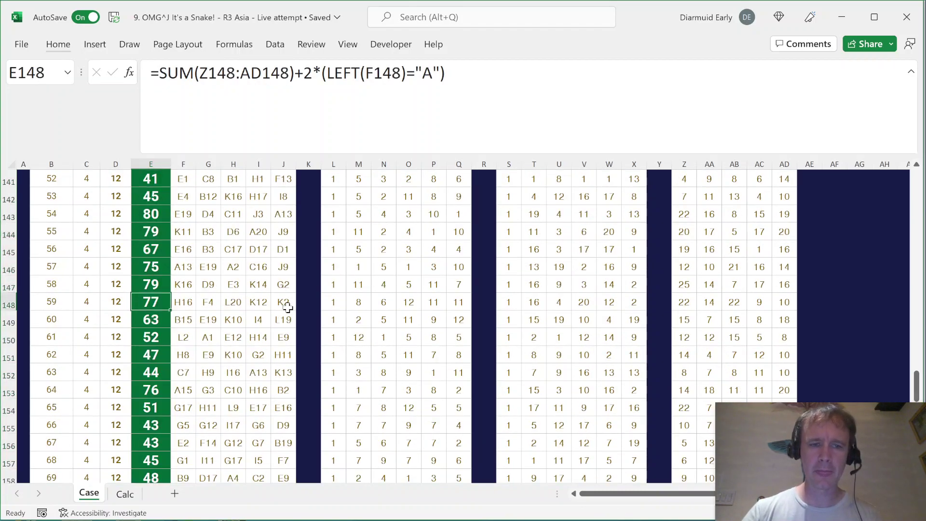
{"action": "key", "text": "Down"}
{"action": "key", "text": "Down"}
{"action": "key", "text": "Down"}
{"action": "key", "text": "Down"}
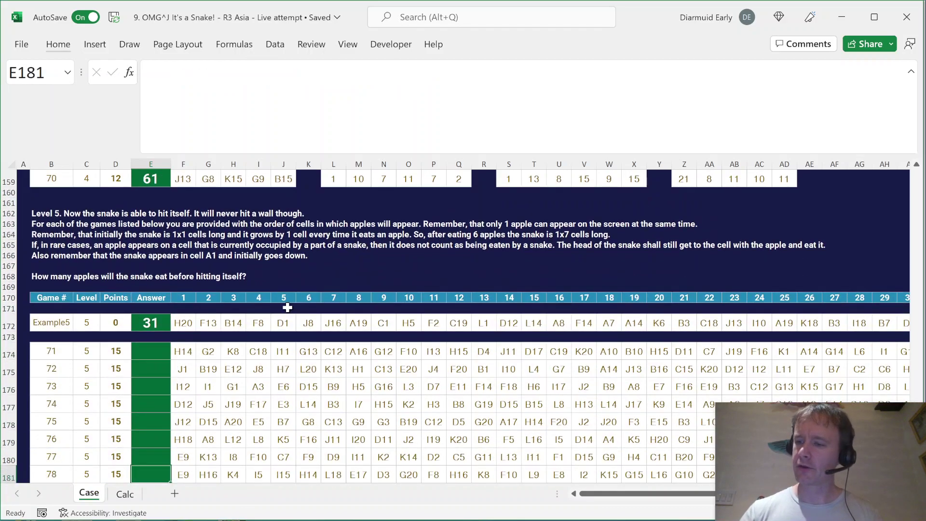
{"action": "key", "text": "Down"}
{"action": "key", "text": "Down"}
{"action": "key", "text": "Down"}
{"action": "key", "text": "Down"}
{"action": "key", "text": "Down"}
{"action": "key", "text": "Down"}
{"action": "key", "text": "Down"}
{"action": "key", "text": "Down"}
{"action": "key", "text": "Down"}
{"action": "key", "text": "Down"}
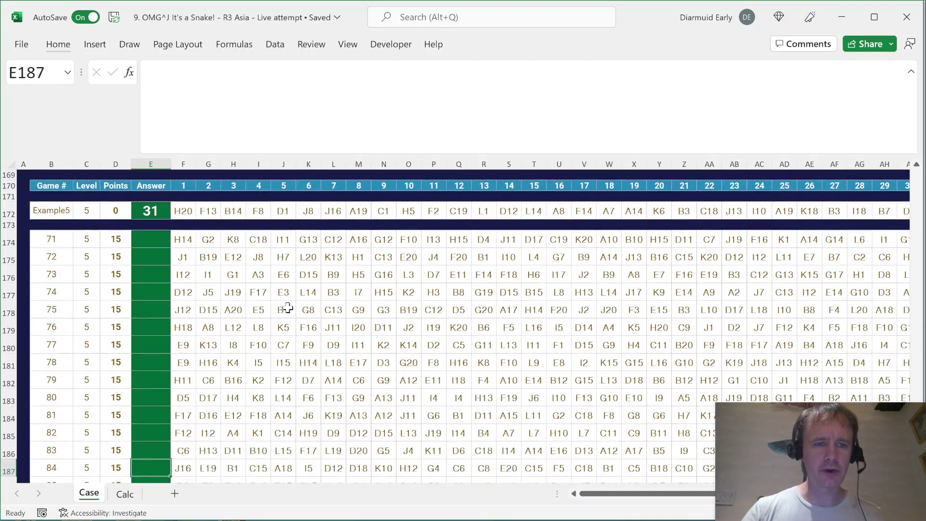
Step: Read the Level 5 rules about the snake hitting itself and go to the Example5 row
{"action": "key", "text": "ctrl+Up"}
{"action": "key", "text": "Up"}
{"action": "key", "text": "Up"}
{"action": "key", "text": "Up"}
{"action": "key", "text": "Up"}
{"action": "key", "text": "Up"}
{"action": "key", "text": "Up"}
{"action": "key", "text": "Up"}
{"action": "key", "text": "Up"}
{"action": "key", "text": "Up"}
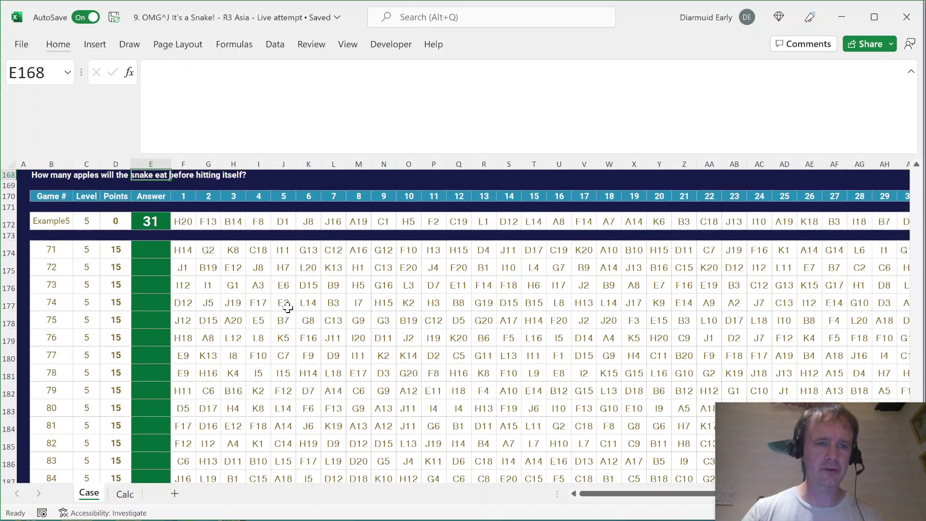
{"action": "key", "text": "Up"}
{"action": "key", "text": "Up"}
{"action": "key", "text": "Up"}
{"action": "key", "text": "Up"}
{"action": "key", "text": "Up"}
{"action": "key", "text": "Up"}
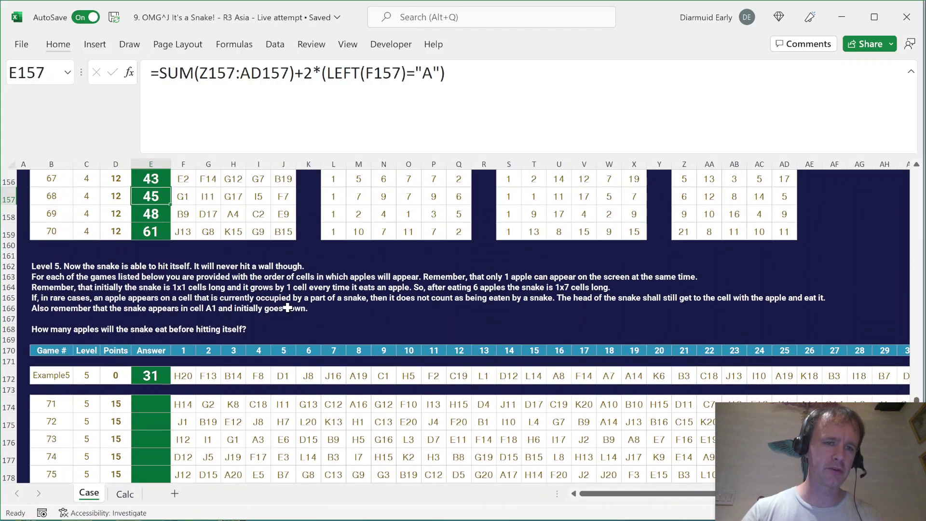
{"action": "key", "text": "Down"}
{"action": "key", "text": "Down"}
{"action": "key", "text": "Down"}
{"action": "key", "text": "Down"}
{"action": "key", "text": "Down"}
{"action": "key", "text": "Down"}
{"action": "key", "text": "Down"}
{"action": "key", "text": "Down"}
{"action": "key", "text": "Up"}
{"action": "key", "text": "Up"}
{"action": "key", "text": "Left"}
{"action": "key", "text": "Left"}
{"action": "key", "text": "Left"}
{"action": "key", "text": "Down"}
{"action": "key", "text": "Down"}
{"action": "key", "text": "Down"}
{"action": "key", "text": "Down"}
{"action": "key", "text": "Down"}
{"action": "key", "text": "Down"}
{"action": "key", "text": "Down"}
{"action": "key", "text": "Down"}
{"action": "key", "text": "Down"}
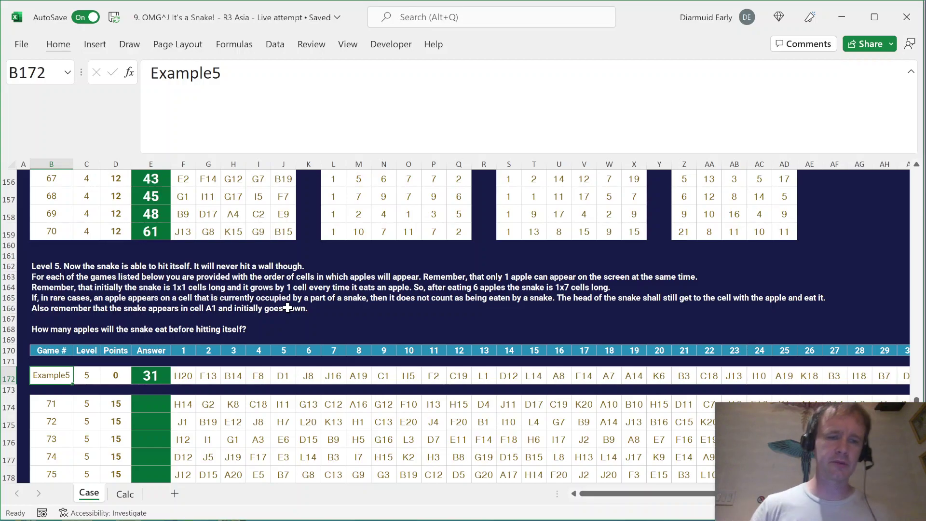
Step: Look through the Level 5 game list to its end and return to the rules above it
{"action": "key", "text": "ctrl+shift+Down"}
{"action": "key", "text": "ctrl+shift+Down"}
{"action": "key", "text": "Left"}
{"action": "key", "text": "Up"}
{"action": "key", "text": "Up"}
{"action": "key", "text": "Up"}
{"action": "key", "text": "Up"}
{"action": "key", "text": "Up"}
{"action": "key", "text": "Up"}
{"action": "key", "text": "Up"}
{"action": "key", "text": "Up"}
{"action": "key", "text": "Up"}
{"action": "key", "text": "Up"}
{"action": "key", "text": "Up"}
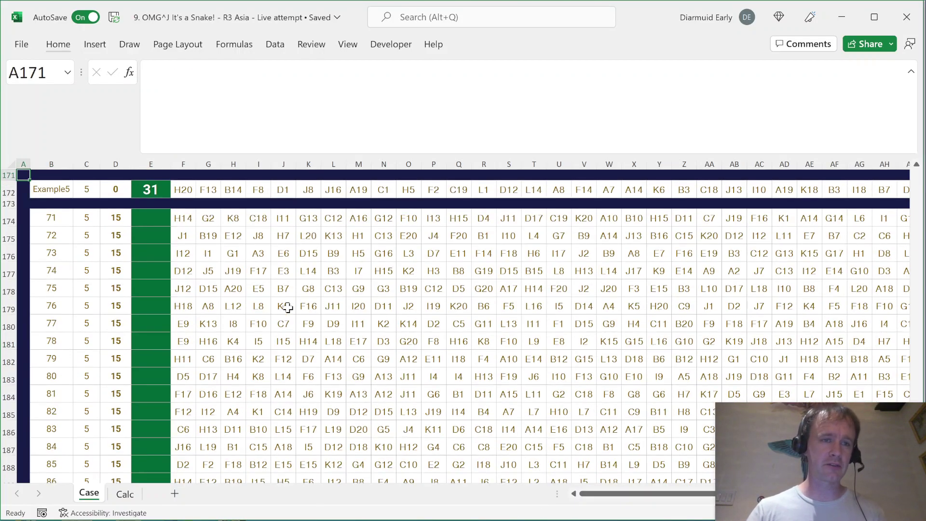
{"action": "key", "text": "Up"}
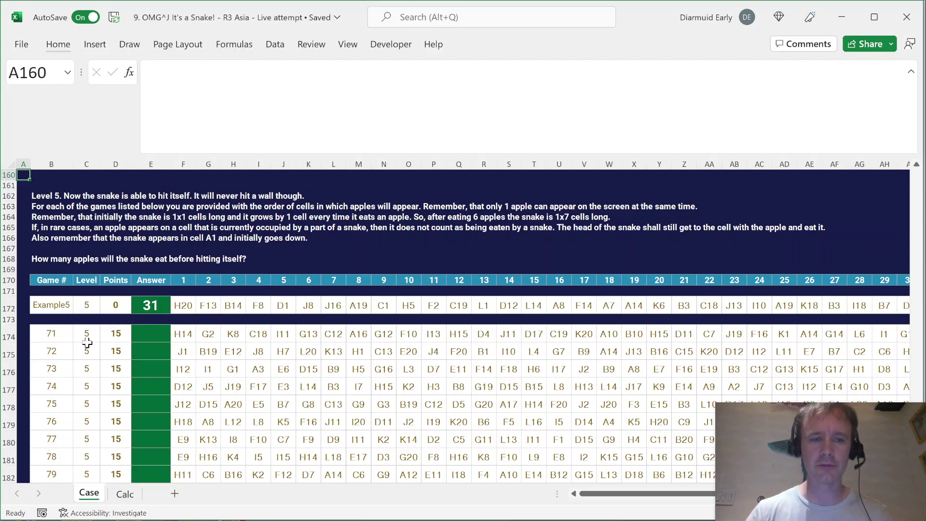
Step: Select the points of all Level 5 games in D174:D203 to check their total, and return to the rules
{"action": "left_click", "coordinate": [114, 334]}
{"action": "key", "text": "ctrl+shift+Down"}
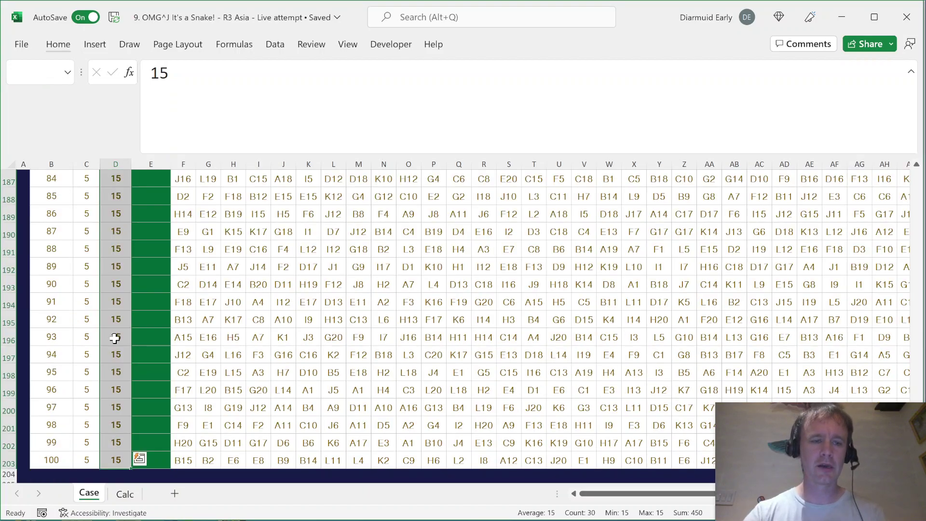
{"action": "key", "text": "Up"}
{"action": "key", "text": "Up"}
{"action": "key", "text": "Left"}
{"action": "key", "text": "Left"}
{"action": "key", "text": "Left"}
{"action": "key", "text": "Up"}
{"action": "key", "text": "Up"}
{"action": "key", "text": "Up"}
{"action": "key", "text": "Up"}
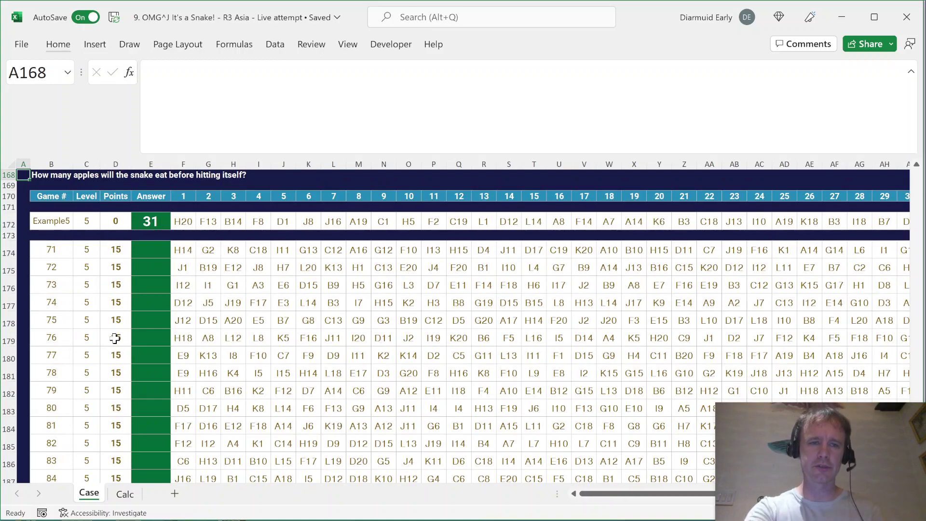
{"action": "key", "text": "Up"}
{"action": "key", "text": "Up"}
{"action": "key", "text": "Up"}
{"action": "key", "text": "Up"}
{"action": "key", "text": "Up"}
{"action": "key", "text": "Up"}
{"action": "key", "text": "Up"}
{"action": "key", "text": "Up"}
{"action": "key", "text": "Up"}
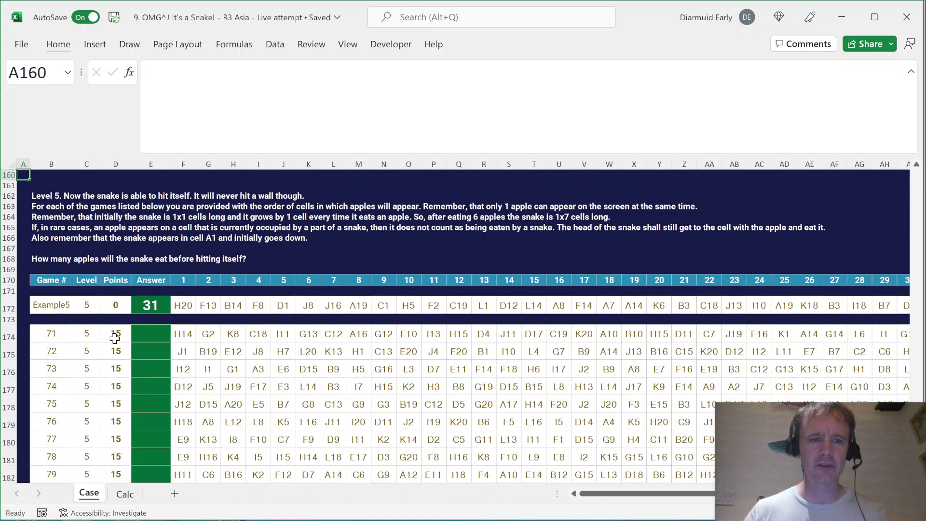
Step: Select the Example5 apple sequence F172:BC172 to check its length, and return to the start of the row
{"action": "left_click", "coordinate": [184, 323]}
{"action": "key", "text": "ctrl+shift+Right"}
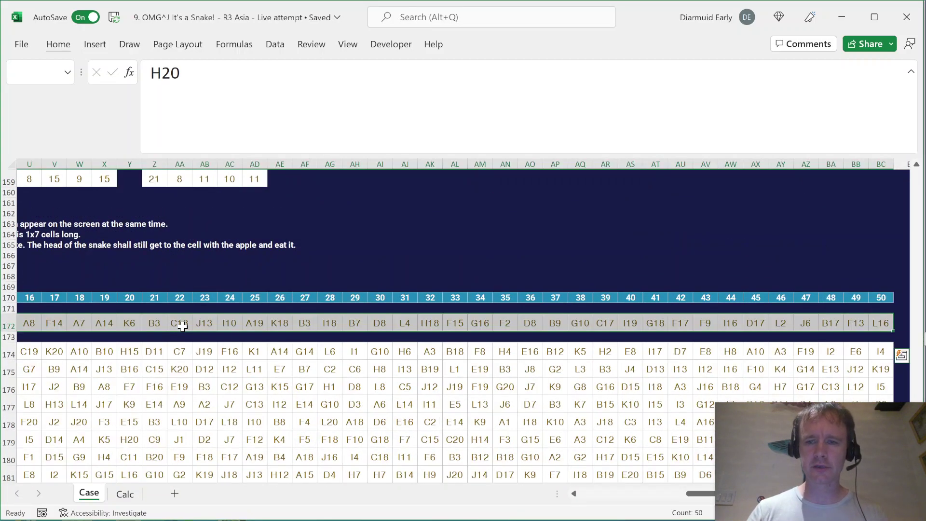
{"action": "key", "text": "Home"}
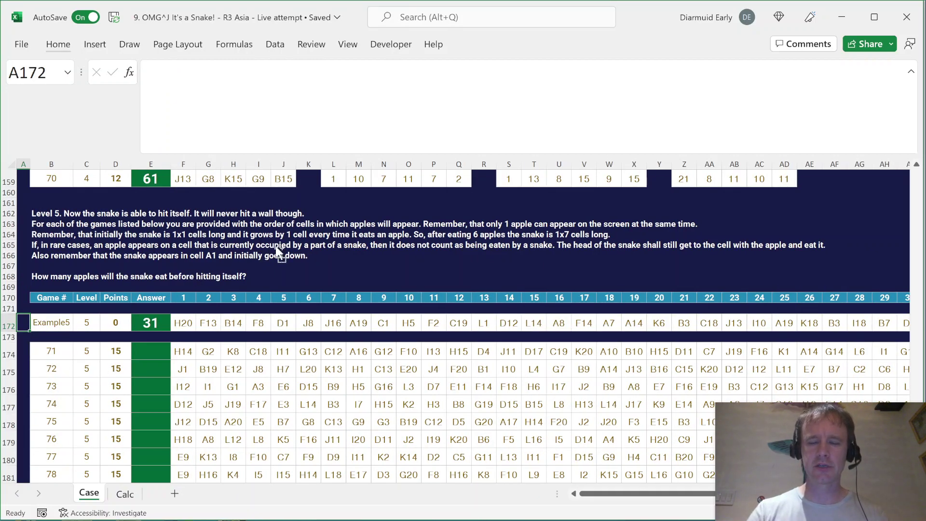
Step: Trace an L-shaped snake path on the playing field from C7 down to G7 and across to G13 by selecting its cells
{"action": "key", "text": "ctrl+Home"}
{"action": "scroll", "coordinate": [404, 291], "scroll_direction": "down", "scroll_amount": 8}
{"action": "left_click_drag", "start_coordinate": [357, 254], "coordinate": [509, 323]}
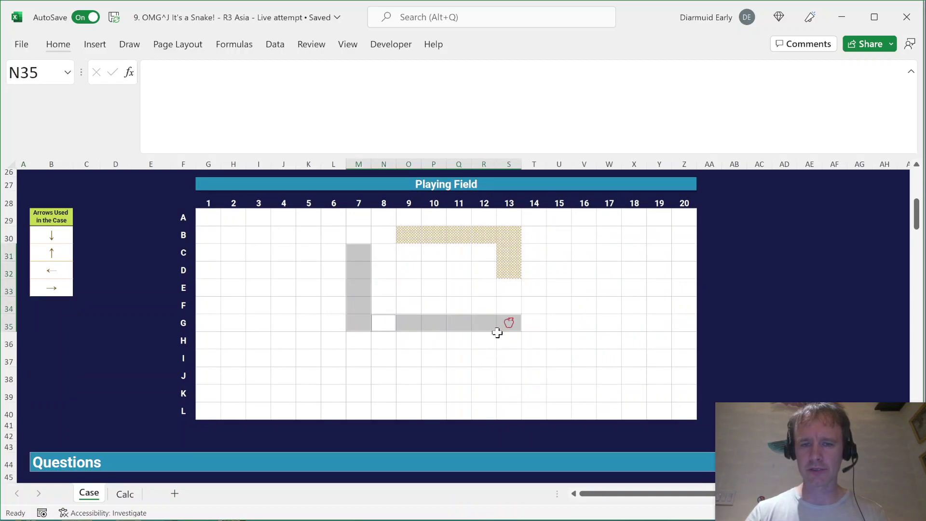
Step: Go back to the Level 5 section and reread its rules from the start
{"action": "key", "text": "Page_Down"}
{"action": "key", "text": "Page_Down"}
{"action": "key", "text": "Page_Down"}
{"action": "key", "text": "Page_Down"}
{"action": "key", "text": "Page_Down"}
{"action": "key", "text": "Page_Down"}
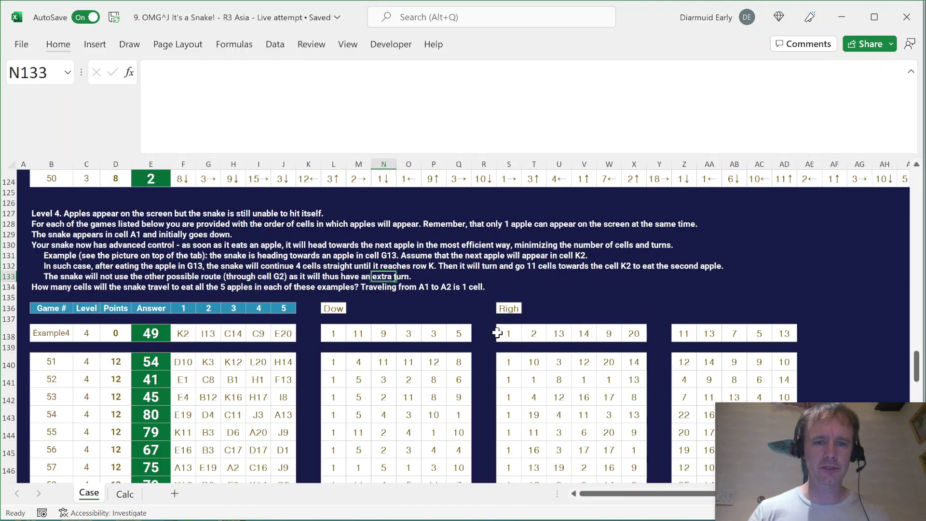
{"action": "key", "text": "Page_Down"}
{"action": "key", "text": "Page_Down"}
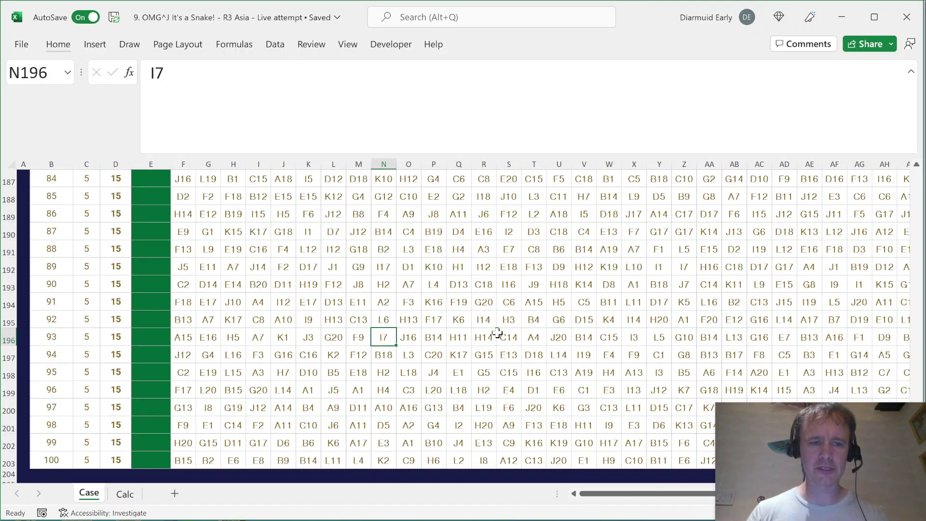
{"action": "key", "text": "Up"}
{"action": "key", "text": "Up"}
{"action": "key", "text": "Up"}
{"action": "key", "text": "Up"}
{"action": "key", "text": "Up"}
{"action": "key", "text": "Up"}
{"action": "key", "text": "Up"}
{"action": "key", "text": "Up"}
{"action": "key", "text": "Up"}
{"action": "key", "text": "Up"}
{"action": "key", "text": "Up"}
{"action": "key", "text": "Up"}
{"action": "key", "text": "Up"}
{"action": "key", "text": "Up"}
{"action": "key", "text": "Up"}
{"action": "key", "text": "Up"}
{"action": "key", "text": "Up"}
{"action": "key", "text": "Up"}
{"action": "key", "text": "Up"}
{"action": "key", "text": "Up"}
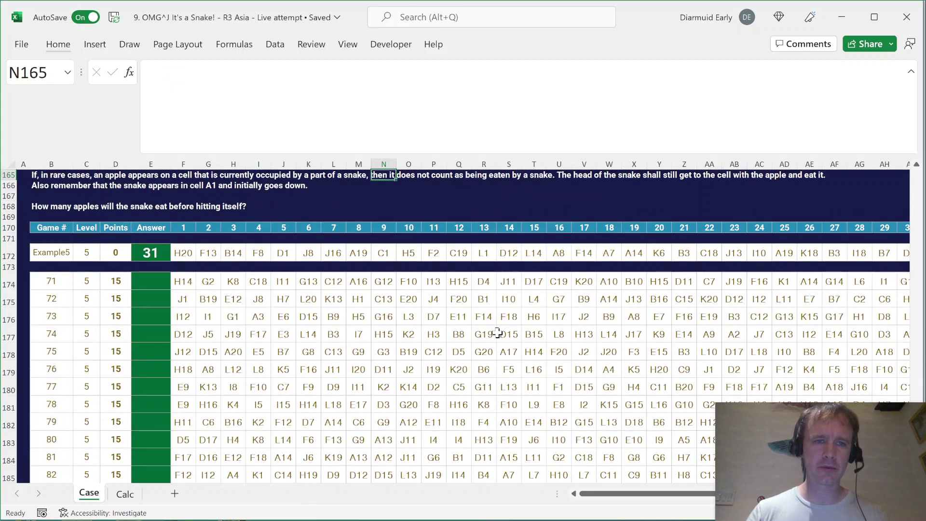
{"action": "key", "text": "Up"}
{"action": "key", "text": "Up"}
{"action": "key", "text": "Up"}
{"action": "key", "text": "Up"}
{"action": "key", "text": "Up"}
{"action": "key", "text": "Down"}
{"action": "key", "text": "Home"}
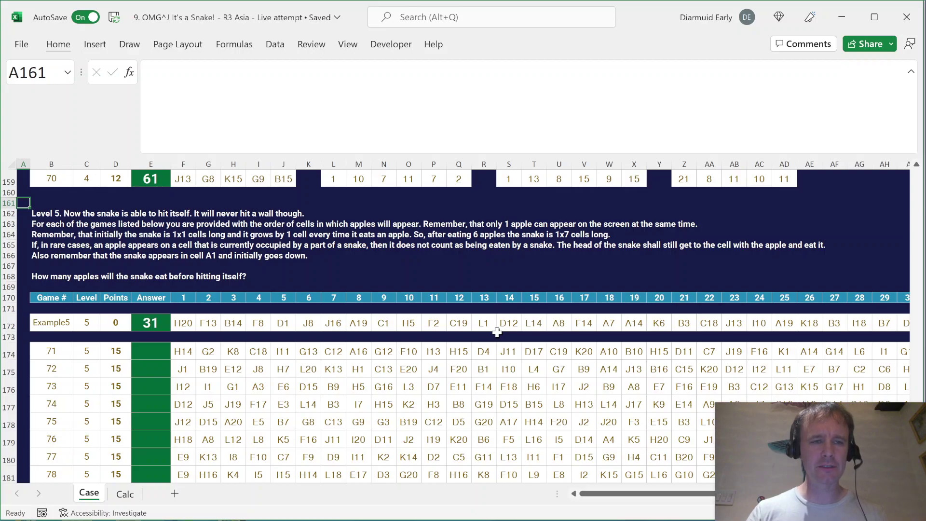
Step: Inspect the step sequence formula in B3 of the separate Level 5 attempt workbook, and return to the Level 5 rules in the live attempt workbook
{"action": "key", "text": "alt+Tab"}
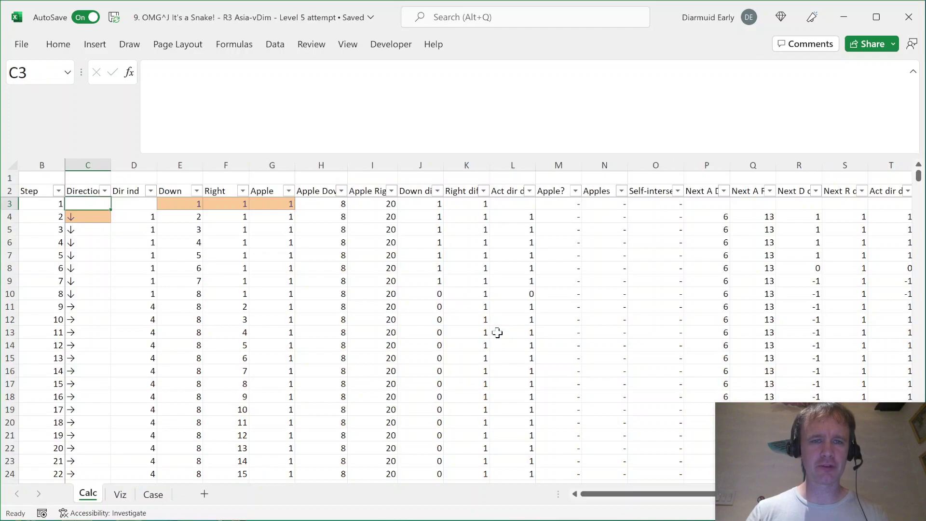
{"action": "key", "text": "Left"}
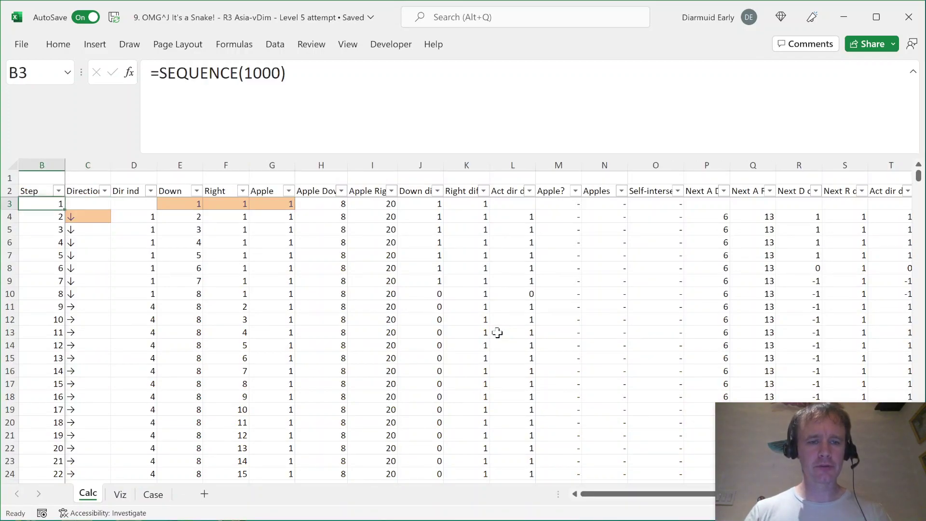
{"action": "key", "text": "alt+Tab"}
{"action": "key", "text": "Down"}
{"action": "key", "text": "Down"}
{"action": "key", "text": "Right"}
{"action": "key", "text": "Right"}
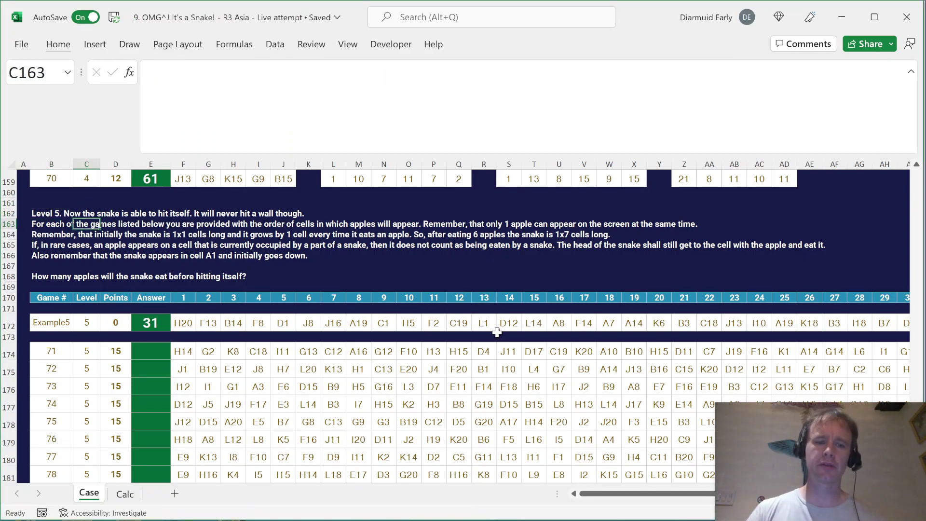
Step: Examine the move lookup formula and the first move's row on the live attempt workbook's Calc sheet
{"action": "key", "text": "ctrl+Page_Down"}
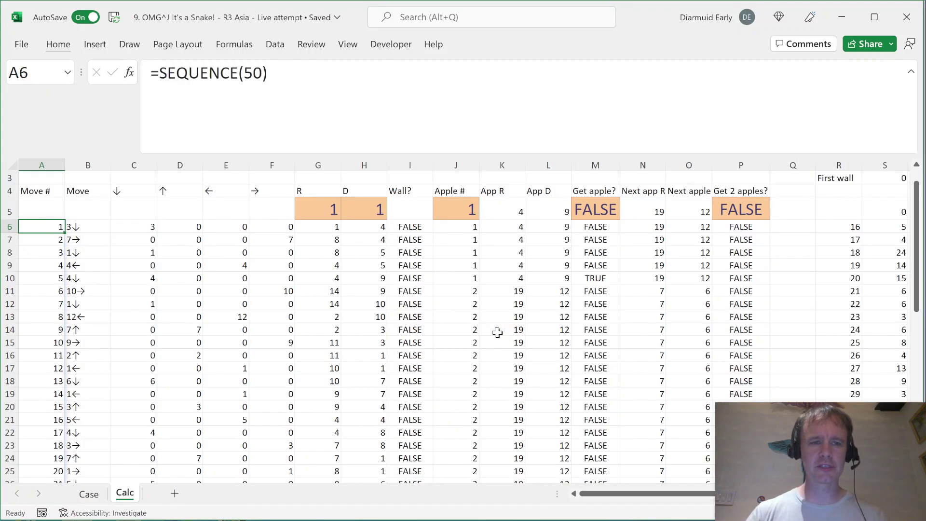
{"action": "left_click", "coordinate": [86, 229]}
{"action": "key", "text": "shift+space"}
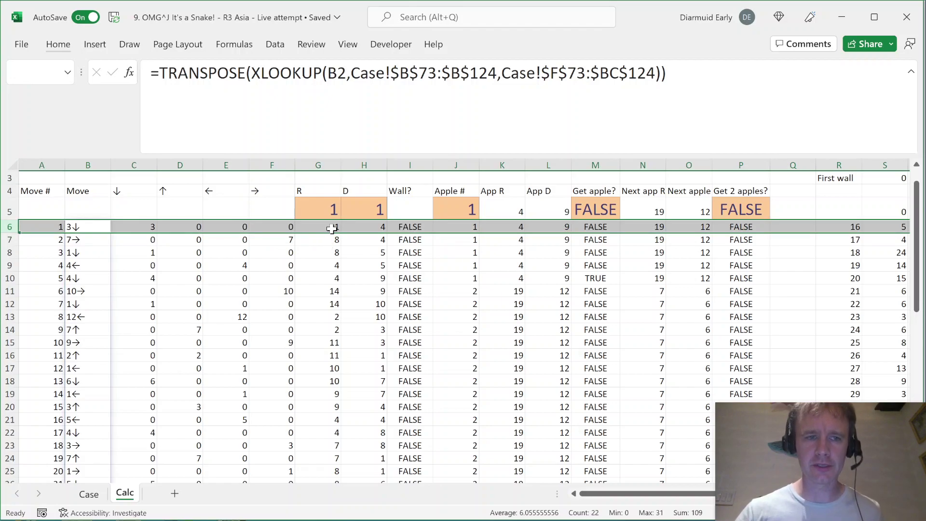
{"action": "left_click", "coordinate": [80, 239]}
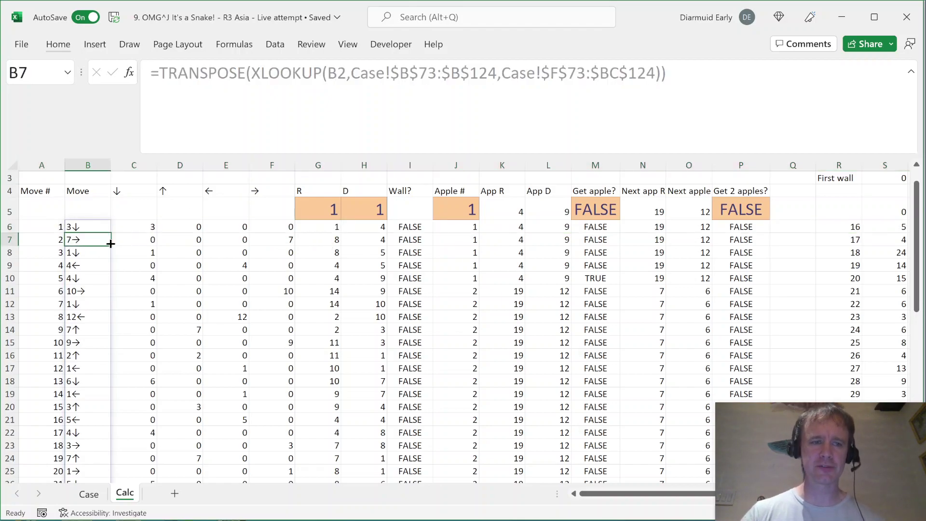
Step: Switch from the live attempt's move list to the Level 5 attempt workbook and examine the Direction formulas down to row 14
{"action": "left_click", "coordinate": [80, 252]}
{"action": "left_click", "coordinate": [86, 266]}
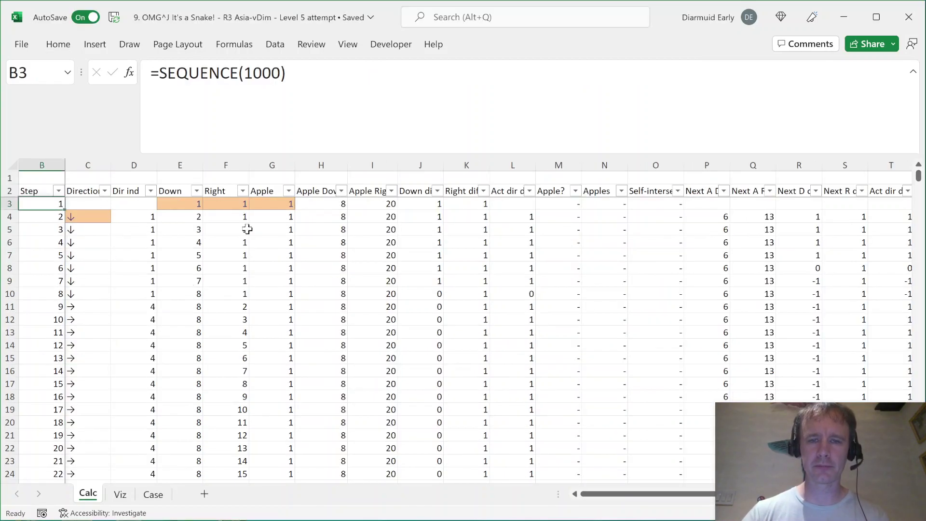
{"action": "left_click", "coordinate": [177, 218]}
{"action": "key", "text": "Left"}
{"action": "key", "text": "Left"}
{"action": "key", "text": "Down"}
{"action": "key", "text": "Down"}
{"action": "key", "text": "Down"}
{"action": "key", "text": "Down"}
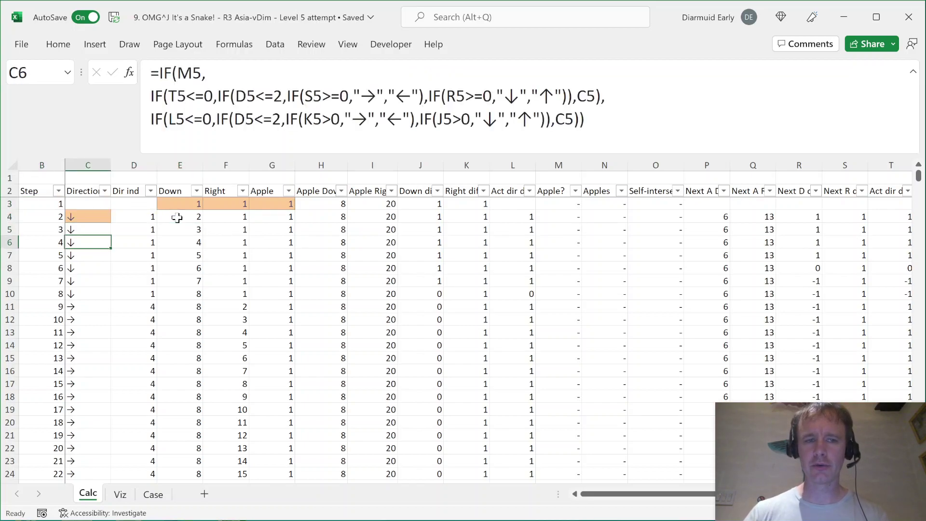
{"action": "key", "text": "Down"}
{"action": "key", "text": "Down"}
{"action": "key", "text": "Down"}
{"action": "key", "text": "Down"}
{"action": "key", "text": "Down"}
{"action": "key", "text": "Down"}
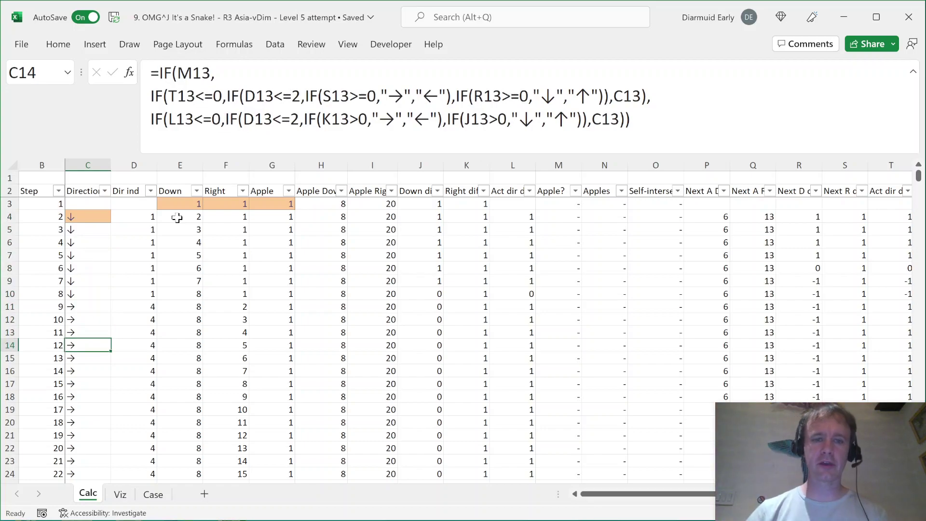
Step: Examine the step 12 row's formulas from the direction index across the apple position to the Apple? check
{"action": "key", "text": "Right"}
{"action": "key", "text": "Right"}
{"action": "key", "text": "Right"}
{"action": "key", "text": "Right"}
{"action": "key", "text": "Right"}
{"action": "key", "text": "shift+space"}
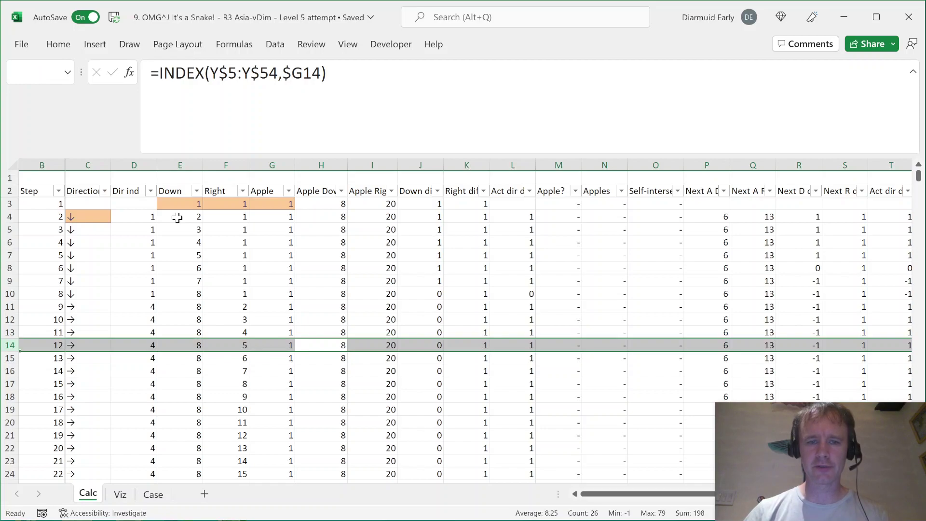
{"action": "key", "text": "Left"}
{"action": "key", "text": "Right"}
{"action": "key", "text": "Right"}
{"action": "key", "text": "Right"}
{"action": "key", "text": "Right"}
{"action": "key", "text": "Right"}
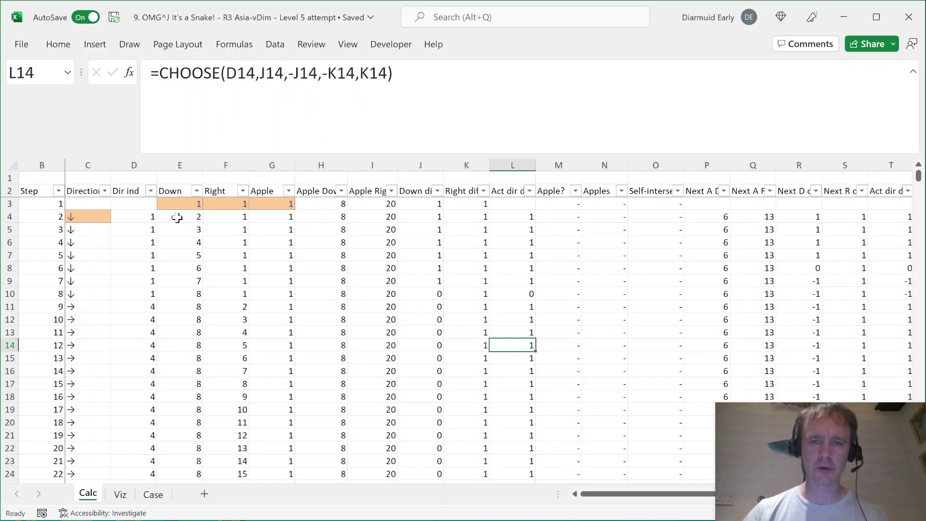
{"action": "key", "text": "Right"}
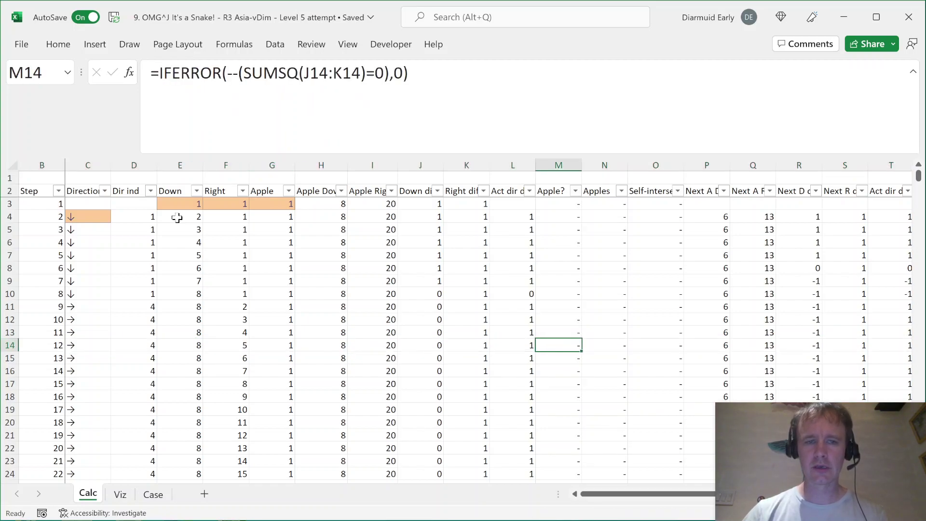
Step: Review the Apple? column from row 14 upward and the step 12 row's Down and Right position formulas
{"action": "key", "text": "ctrl+shift+Up"}
{"action": "key", "text": "shift+Down"}
{"action": "key", "text": "shift+Up"}
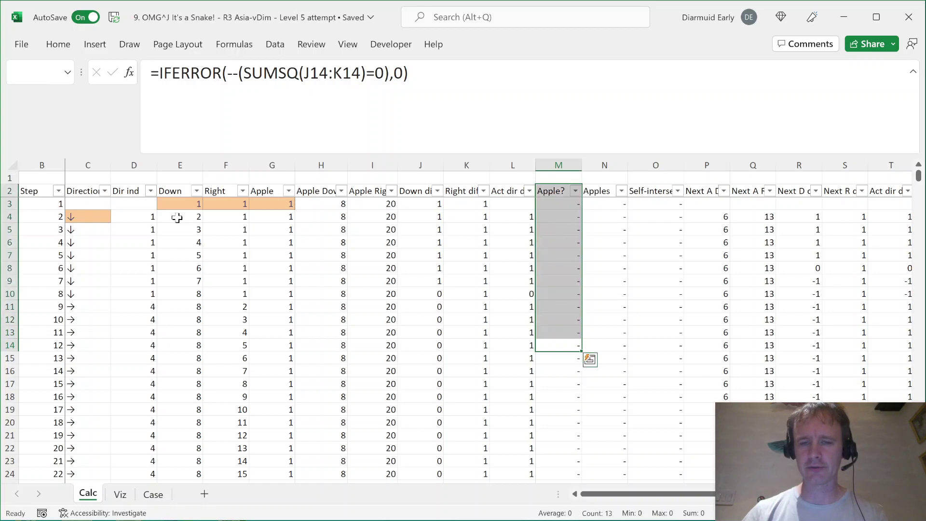
{"action": "key", "text": "Left"}
{"action": "key", "text": "Right"}
{"action": "key", "text": "Home"}
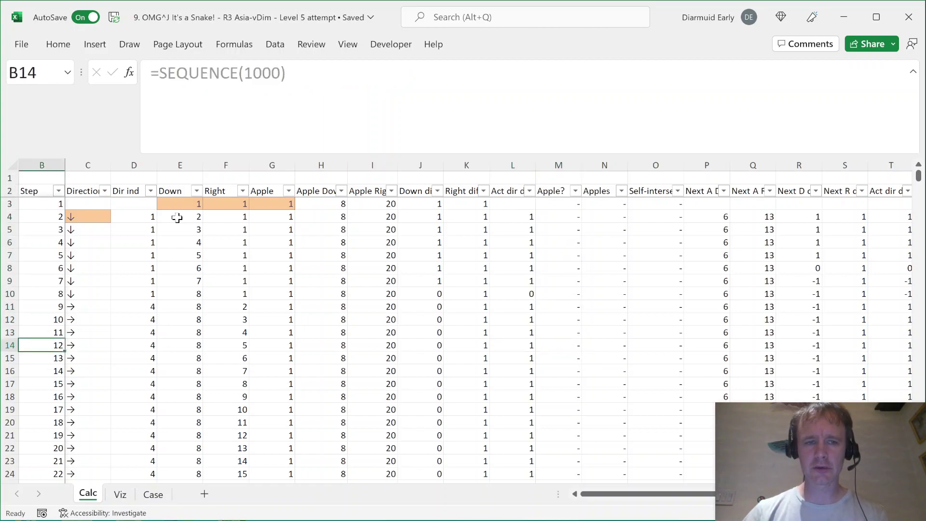
{"action": "key", "text": "Right"}
{"action": "key", "text": "Right"}
{"action": "key", "text": "Right"}
{"action": "key", "text": "Right"}
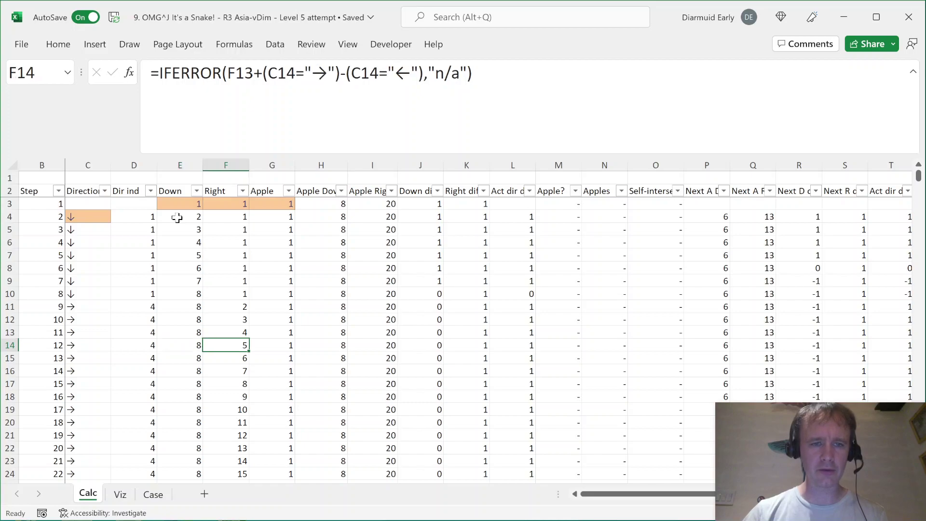
Step: Inspect the step 63 row's running apple count and its Down and Right position formulas
{"action": "key", "text": "Page_Down"}
{"action": "key", "text": "Page_Down"}
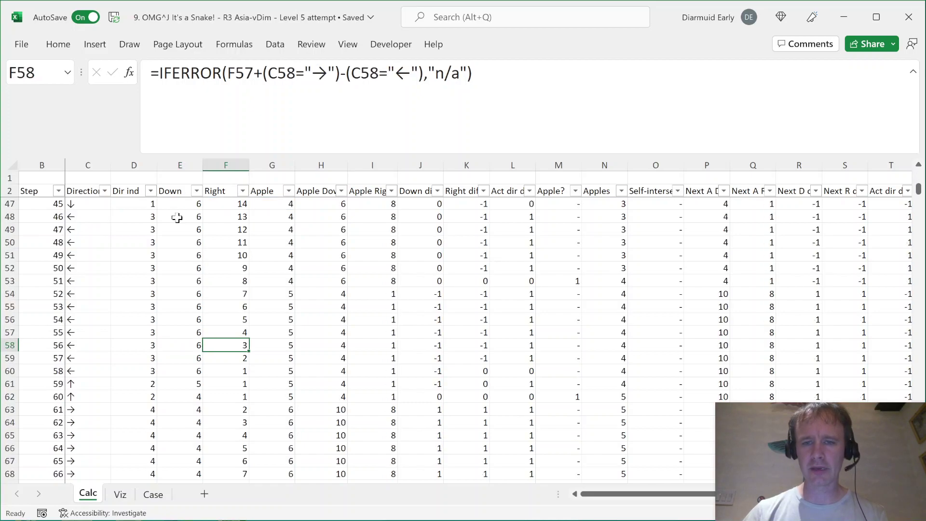
{"action": "left_click", "coordinate": [619, 435]}
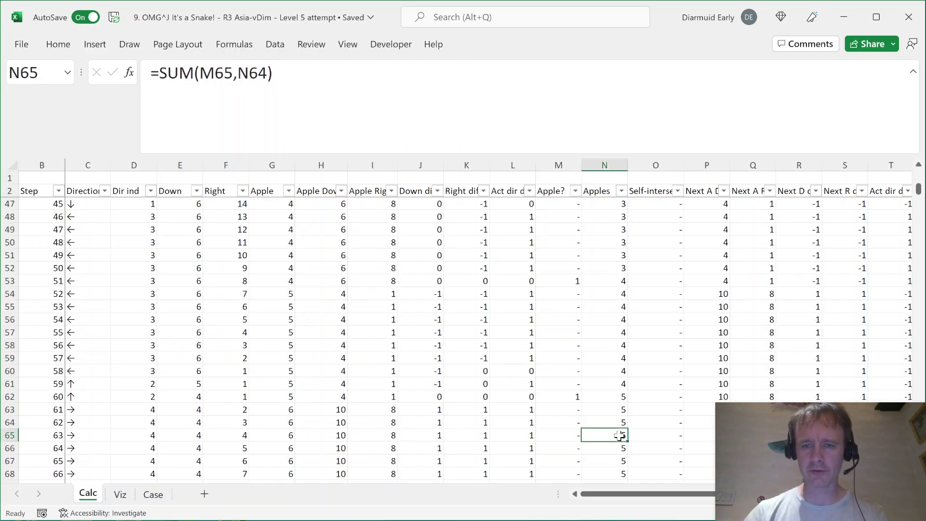
{"action": "key", "text": "Home"}
{"action": "key", "text": "Right"}
{"action": "key", "text": "Right"}
{"action": "key", "text": "Right"}
{"action": "key", "text": "Right"}
{"action": "key", "text": "Right"}
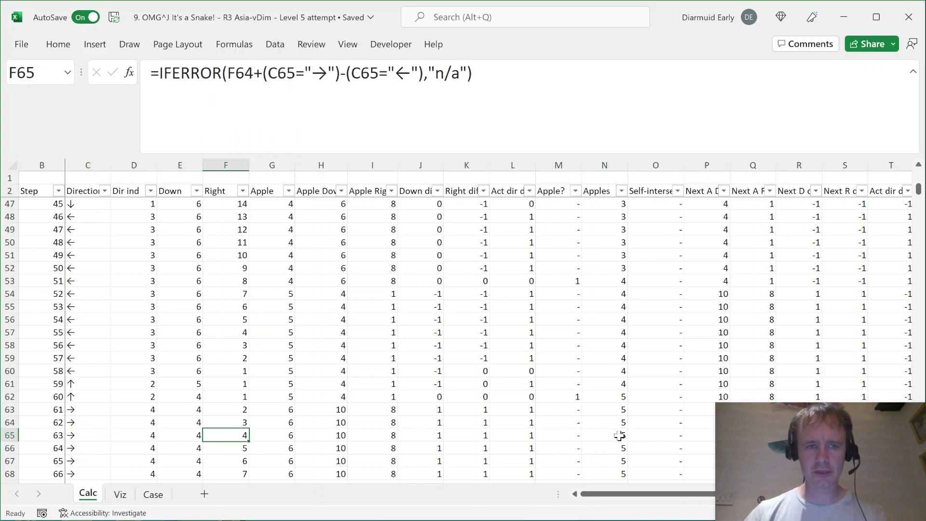
{"action": "key", "text": "Left"}
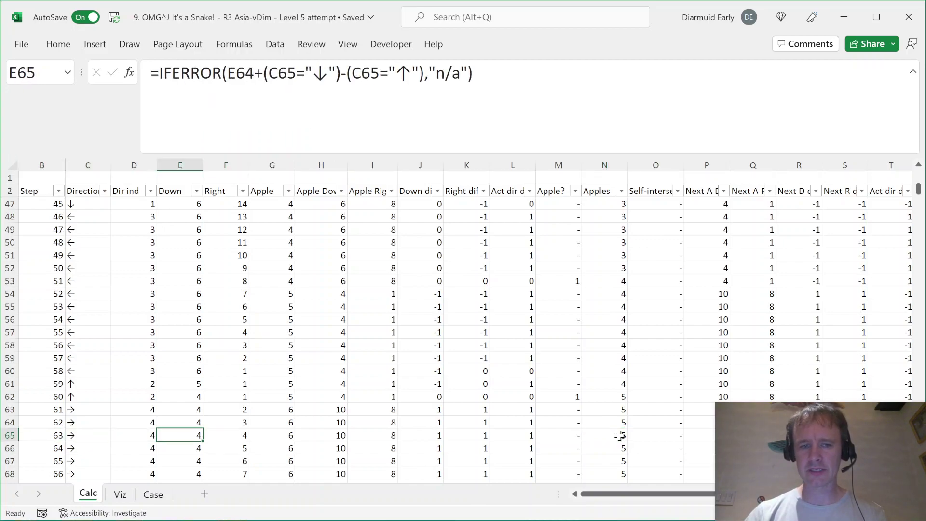
Step: Select the six most recent snake positions up to step 63, E60:F65, to examine the cells its body covers
{"action": "key", "text": "shift+Right"}
{"action": "key", "text": "shift+Up"}
{"action": "key", "text": "shift+Up"}
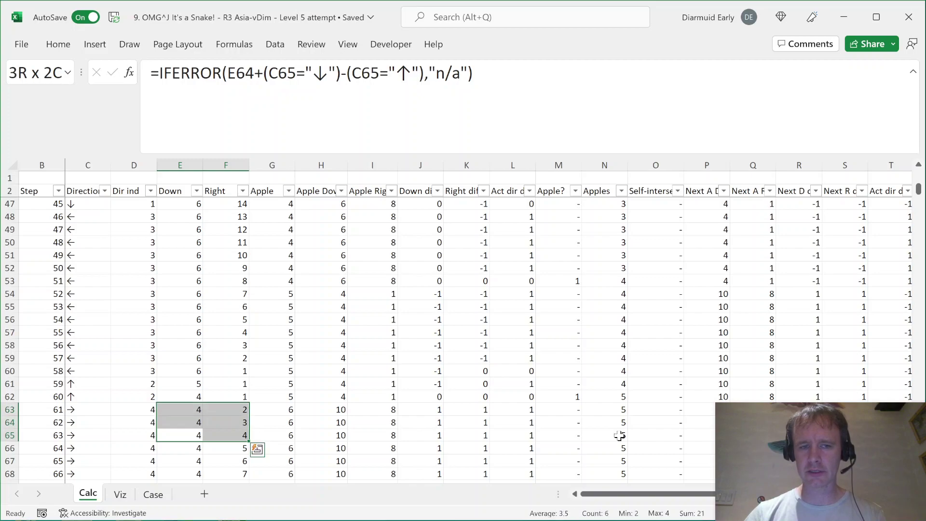
{"action": "key", "text": "shift+Up"}
{"action": "key", "text": "shift+Up"}
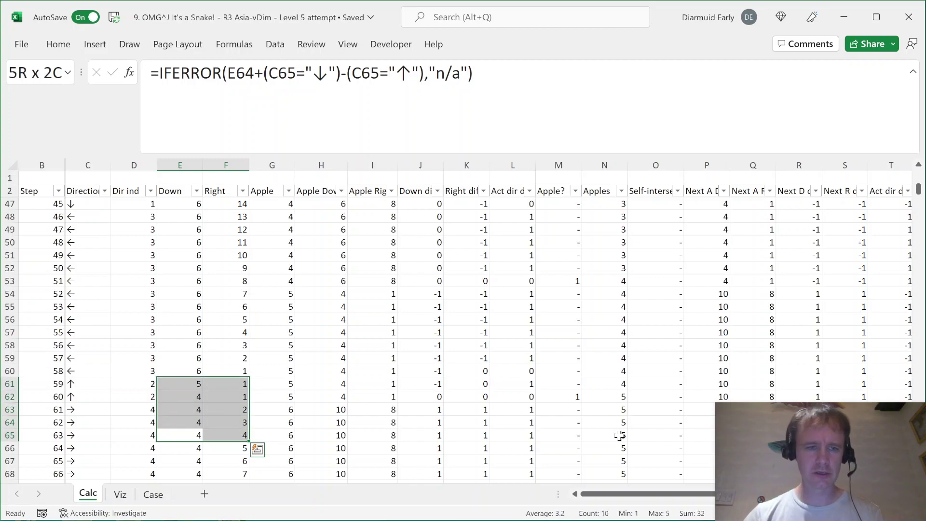
{"action": "key", "text": "shift+Up"}
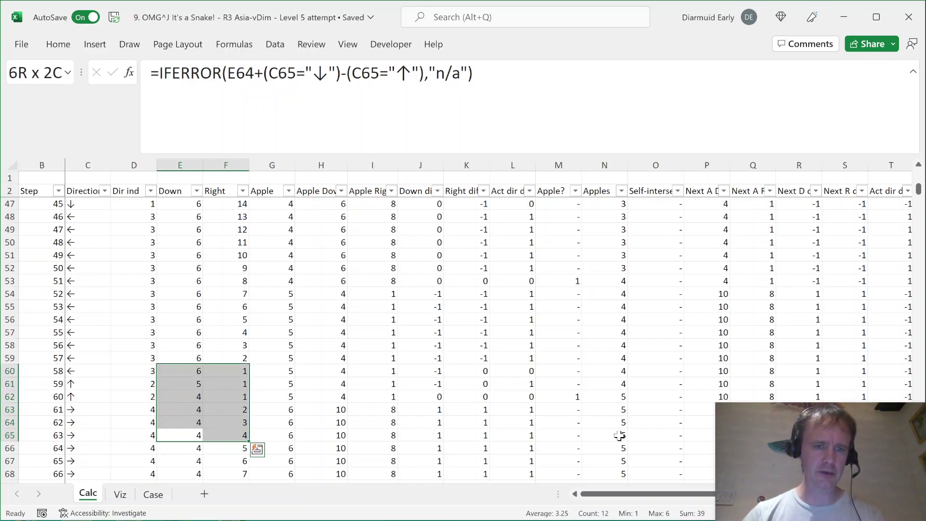
{"action": "left_click_drag", "start_coordinate": [188, 434], "coordinate": [210, 373]}
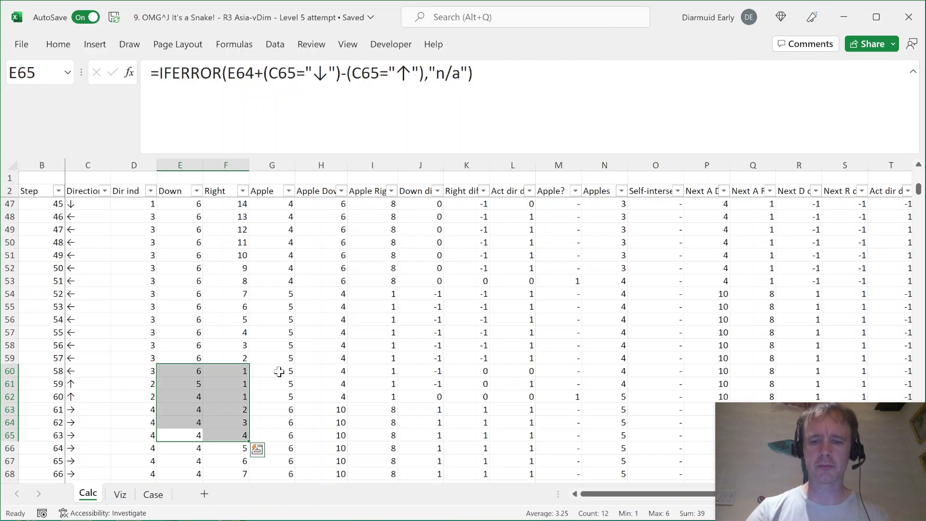
Step: Return to the live attempt workbook and compare its per-move rows for moves 2 and 6 with the step-by-step layout
{"action": "key", "text": "ctrl+Home"}
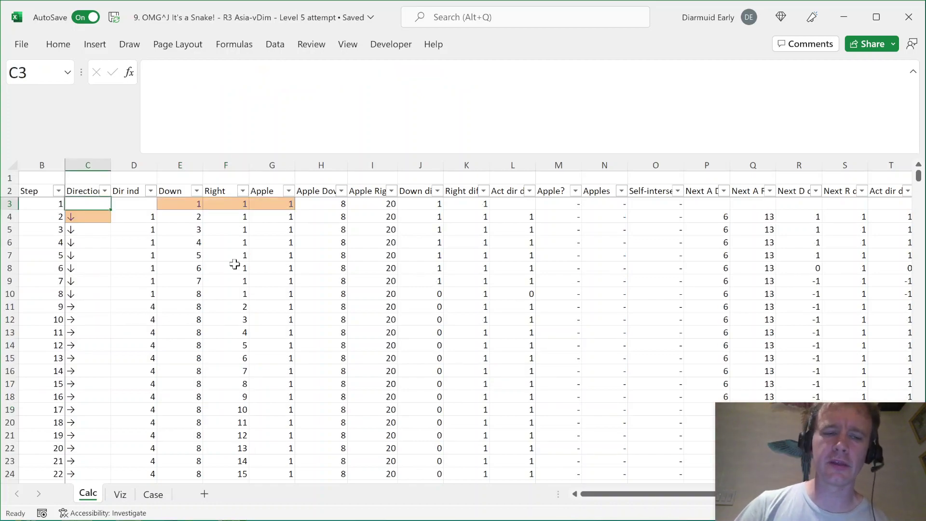
{"action": "key", "text": "ctrl+Tab"}
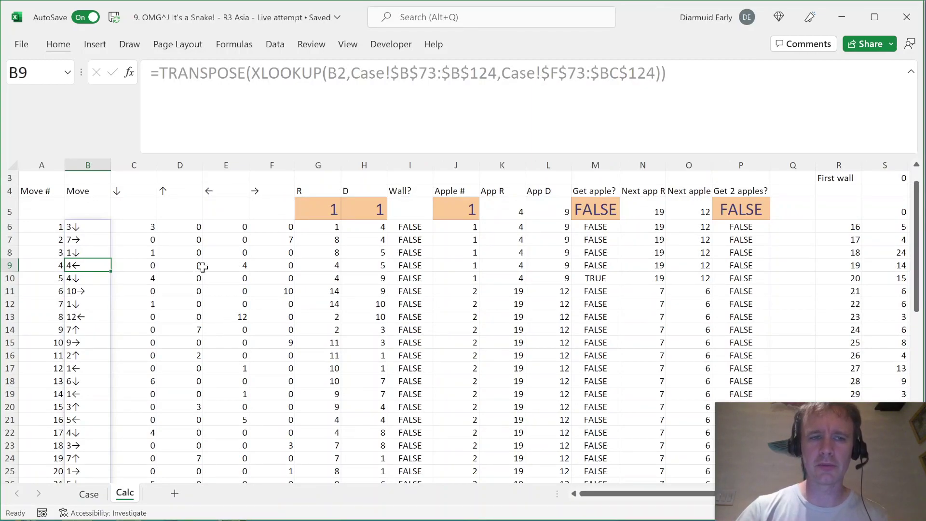
{"action": "left_click", "coordinate": [73, 242]}
{"action": "key", "text": "shift+space"}
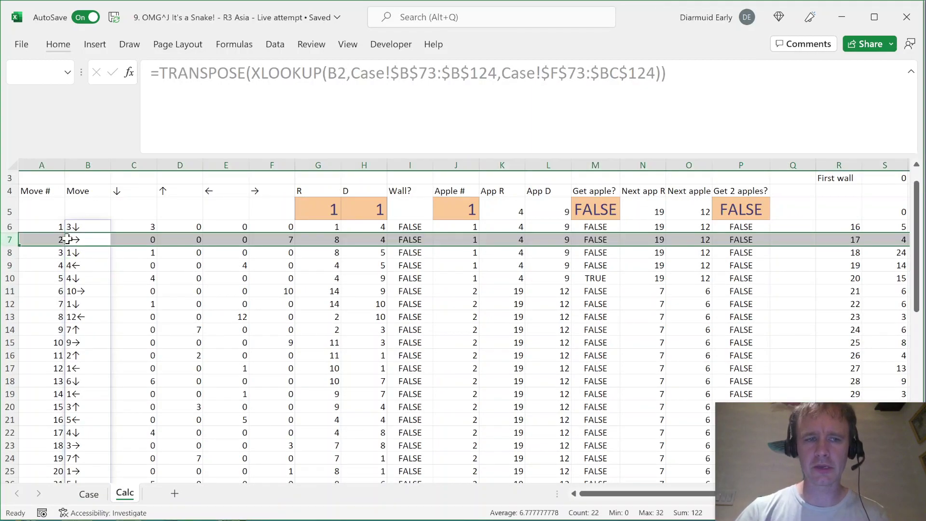
{"action": "left_click", "coordinate": [364, 240]}
{"action": "left_click_drag", "start_coordinate": [364, 240], "coordinate": [597, 239]}
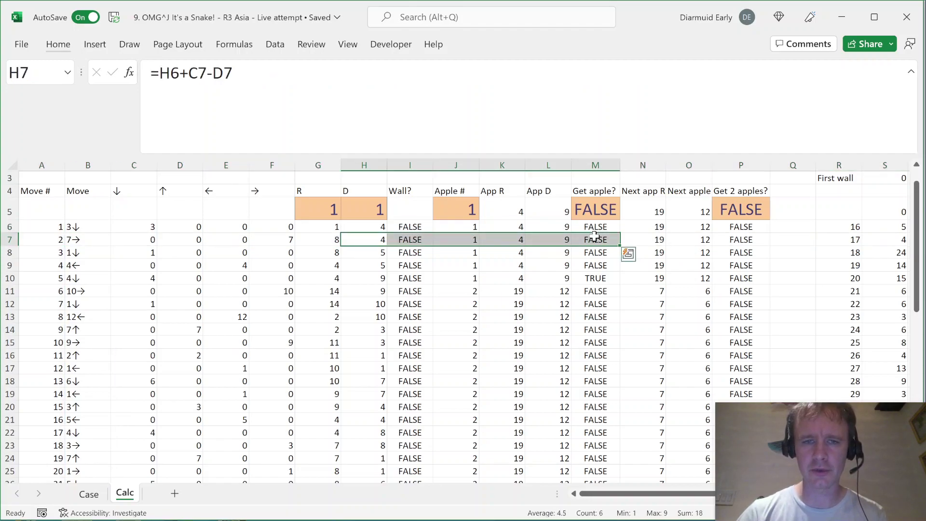
{"action": "left_click", "coordinate": [376, 300]}
{"action": "left_click_drag", "start_coordinate": [375, 294], "coordinate": [856, 289]}
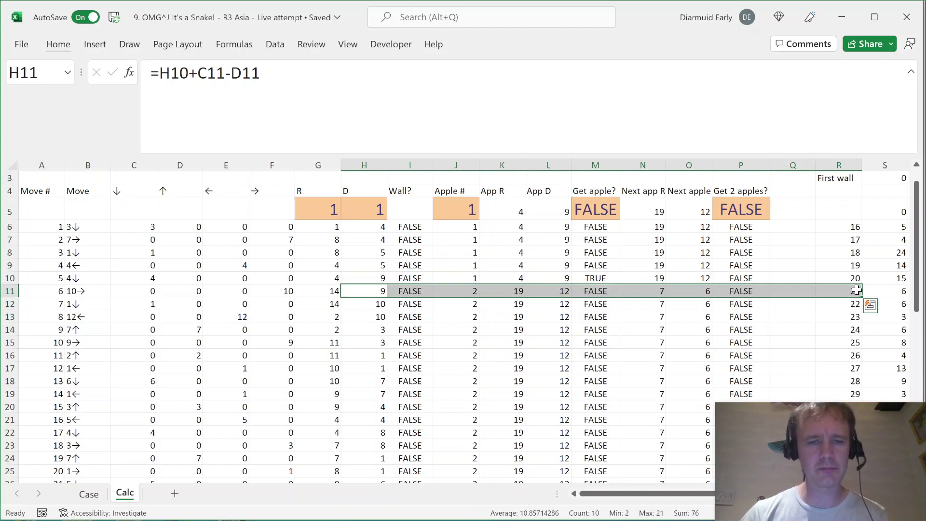
{"action": "key", "text": "Home"}
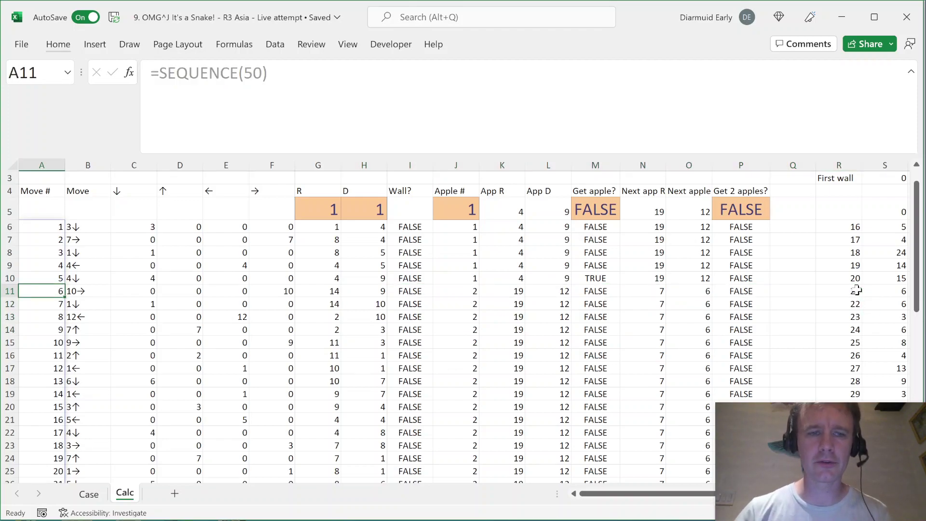
Step: Switch back to the Level 5 attempt workbook, examine the Direction column down through its steps, and return to the starting direction in C4
{"action": "key", "text": "alt+Tab"}
{"action": "key", "text": "Down"}
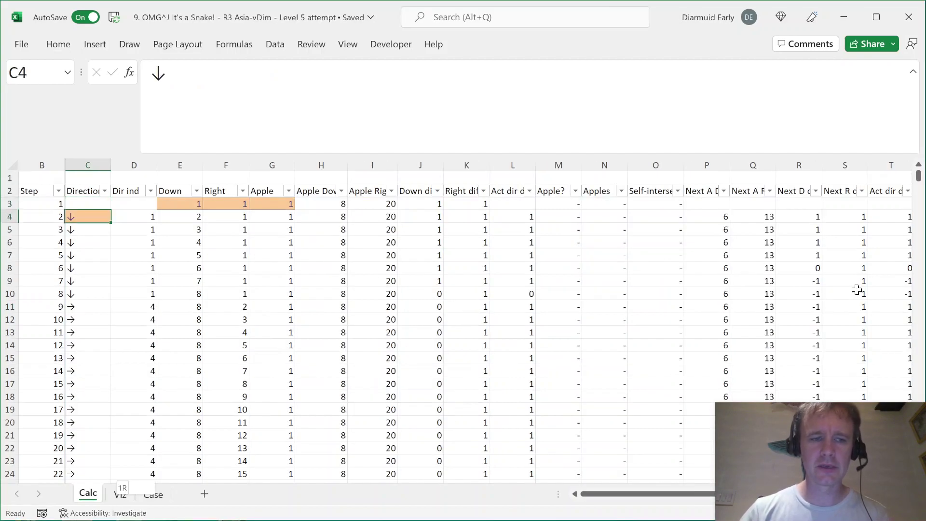
{"action": "key", "text": "ctrl+shift+Down"}
{"action": "key", "text": "Right"}
{"action": "key", "text": "Left"}
{"action": "key", "text": "Page_Down"}
{"action": "key", "text": "Page_Down"}
{"action": "key", "text": "Page_Down"}
{"action": "key", "text": "Page_Down"}
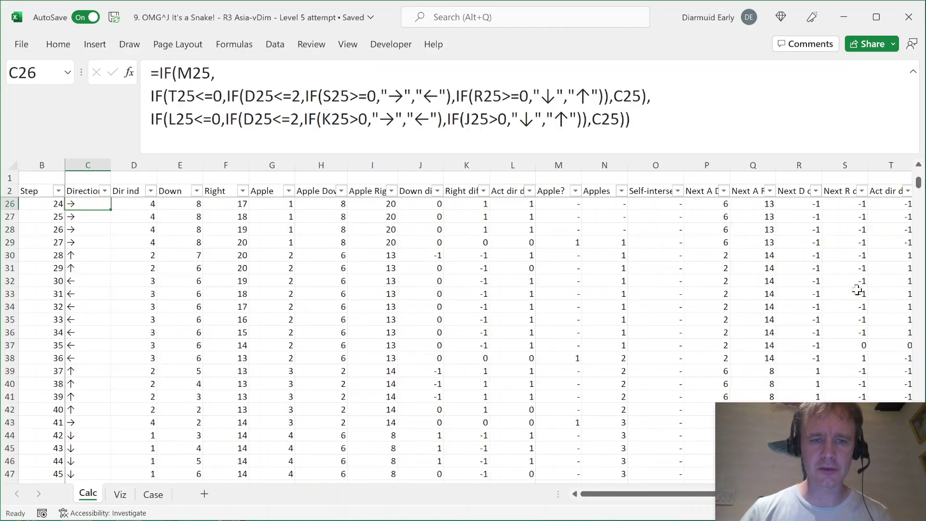
{"action": "key", "text": "Page_Down"}
{"action": "key", "text": "Page_Down"}
{"action": "key", "text": "Page_Down"}
{"action": "key", "text": "Page_Down"}
{"action": "key", "text": "Page_Down"}
{"action": "key", "text": "Page_Down"}
{"action": "key", "text": "Page_Down"}
{"action": "key", "text": "Page_Down"}
{"action": "key", "text": "Page_Down"}
{"action": "key", "text": "Page_Down"}
{"action": "key", "text": "Page_Down"}
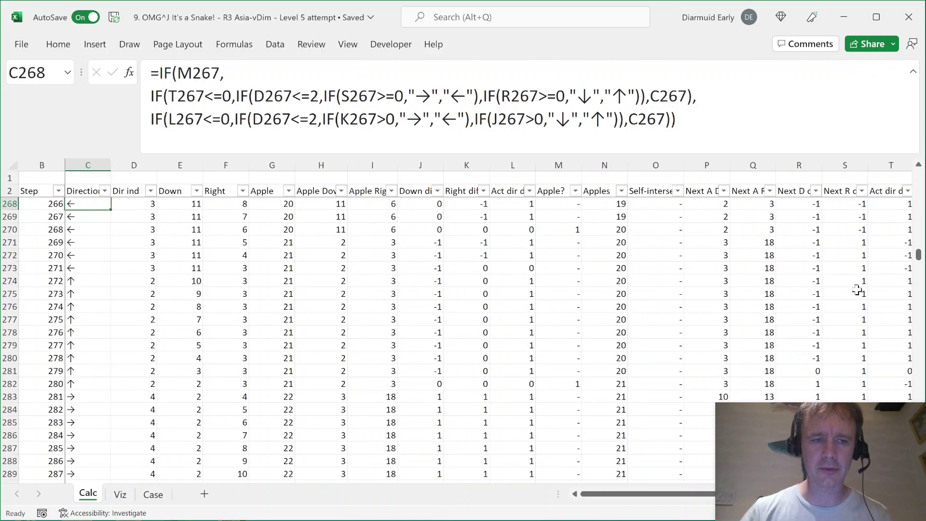
{"action": "key", "text": "Page_Down"}
{"action": "key", "text": "Page_Down"}
{"action": "key", "text": "Page_Down"}
{"action": "key", "text": "Page_Down"}
{"action": "key", "text": "Page_Down"}
{"action": "key", "text": "ctrl+Down"}
{"action": "key", "text": "ctrl+Up"}
{"action": "key", "text": "Up"}
{"action": "key", "text": "Right"}
{"action": "key", "text": "Left"}
{"action": "key", "text": "Up"}
{"action": "key", "text": "Down"}
{"action": "key", "text": "Right"}
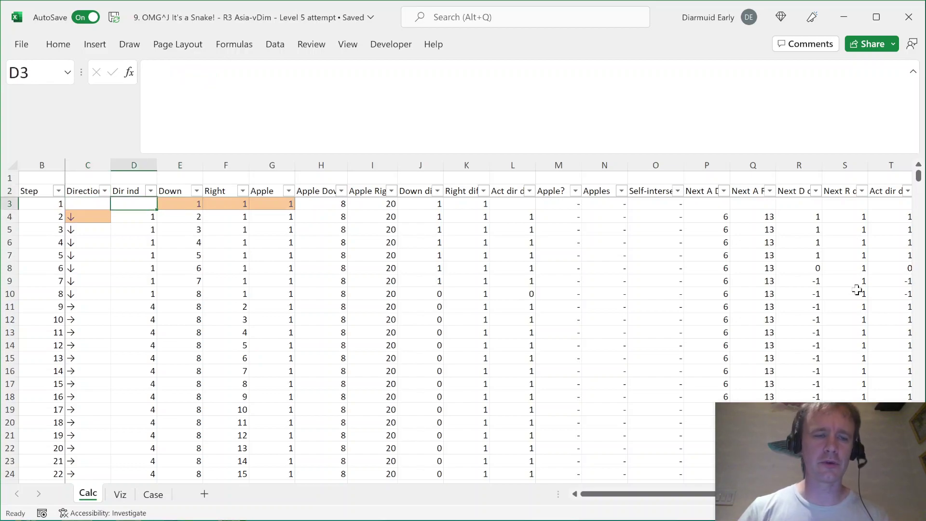
{"action": "key", "text": "Left"}
{"action": "key", "text": "Down"}
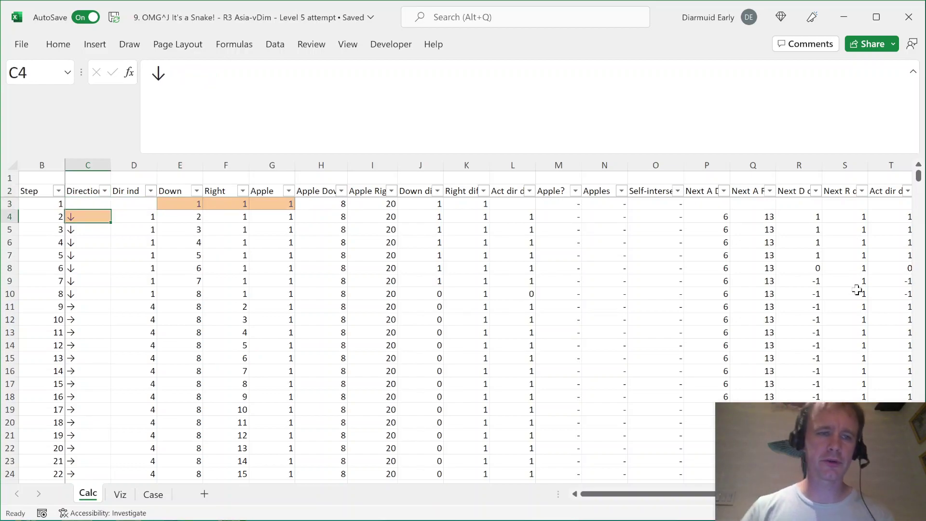
Step: Review the step 1 starting inputs for the Down position, Right position and apple number in E3:G3
{"action": "key", "text": "Up"}
{"action": "key", "text": "Right"}
{"action": "key", "text": "Right"}
{"action": "key", "text": "shift+Right"}
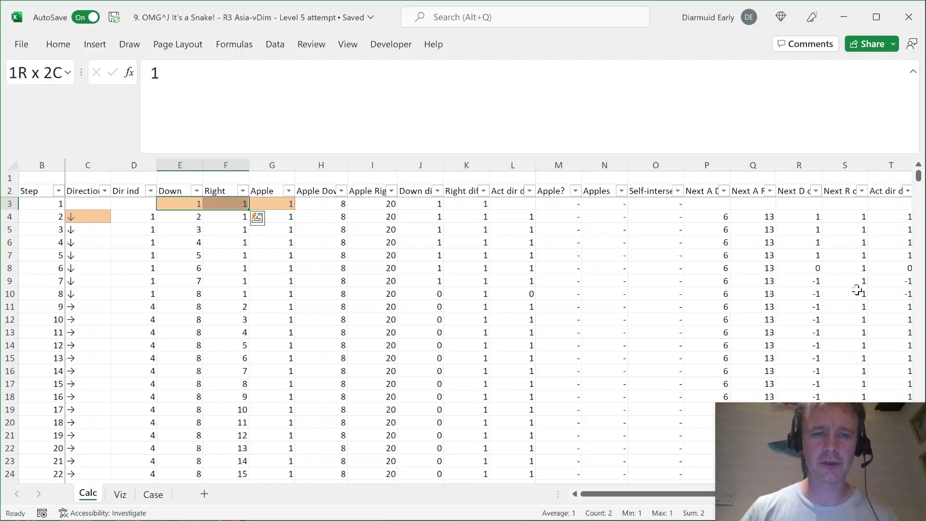
{"action": "key", "text": "Left"}
{"action": "key", "text": "Left"}
{"action": "key", "text": "Down"}
{"action": "key", "text": "Up"}
{"action": "key", "text": "Right"}
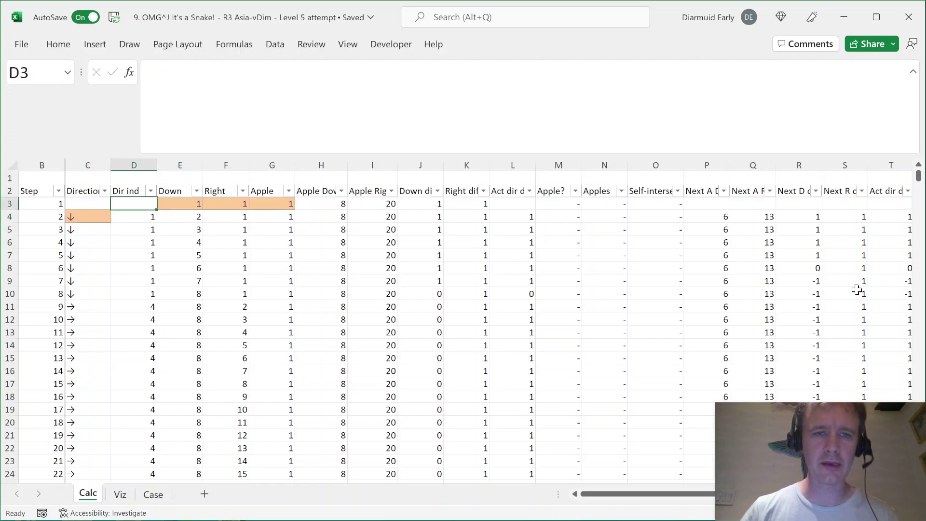
{"action": "key", "text": "Right"}
{"action": "key", "text": "Right"}
{"action": "key", "text": "Right"}
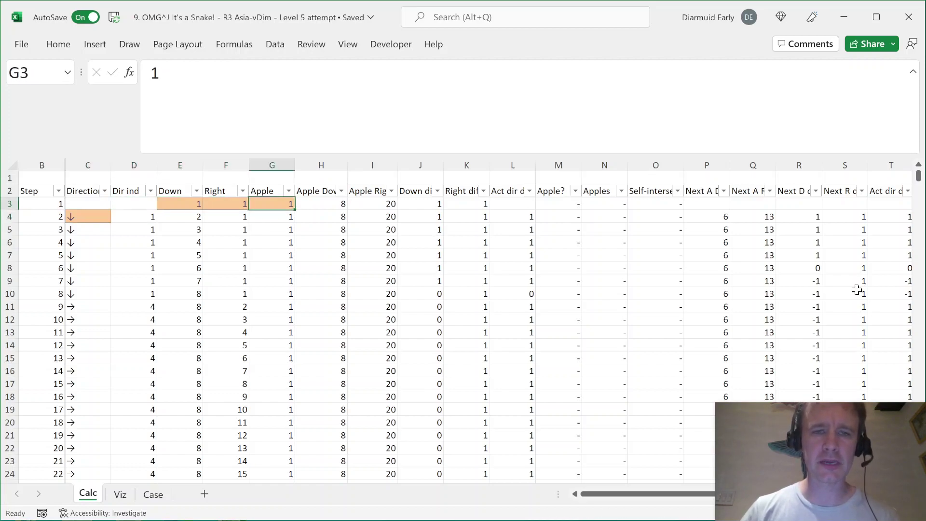
Step: Inspect the INDEX formulas that look up the current apple's Down and Right positions in H3 and I3
{"action": "key", "text": "Right"}
{"action": "key", "text": "Up"}
{"action": "key", "text": "Down"}
{"action": "key", "text": "Right"}
{"action": "key", "text": "Left"}
{"action": "key", "text": "Right"}
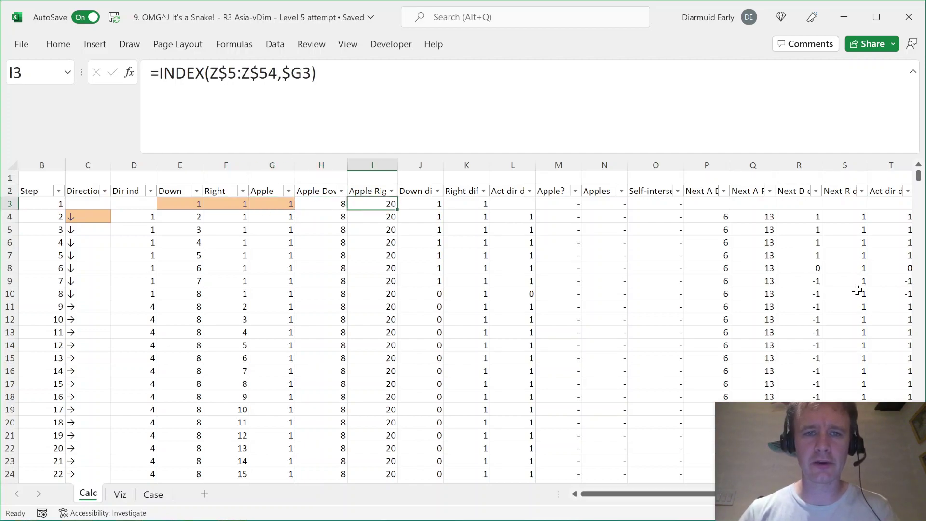
Step: Examine the SIGN formula for the Down difference in J3, checking the snake position and apple position cells it compares
{"action": "key", "text": "Right"}
{"action": "key", "text": "Up"}
{"action": "key", "text": "Down"}
{"action": "key", "text": "Up"}
{"action": "key", "text": "Right"}
{"action": "key", "text": "Left"}
{"action": "key", "text": "Right"}
{"action": "key", "text": "Left"}
{"action": "key", "text": "Down"}
{"action": "key", "text": "F2"}
{"action": "key", "text": "Escape"}
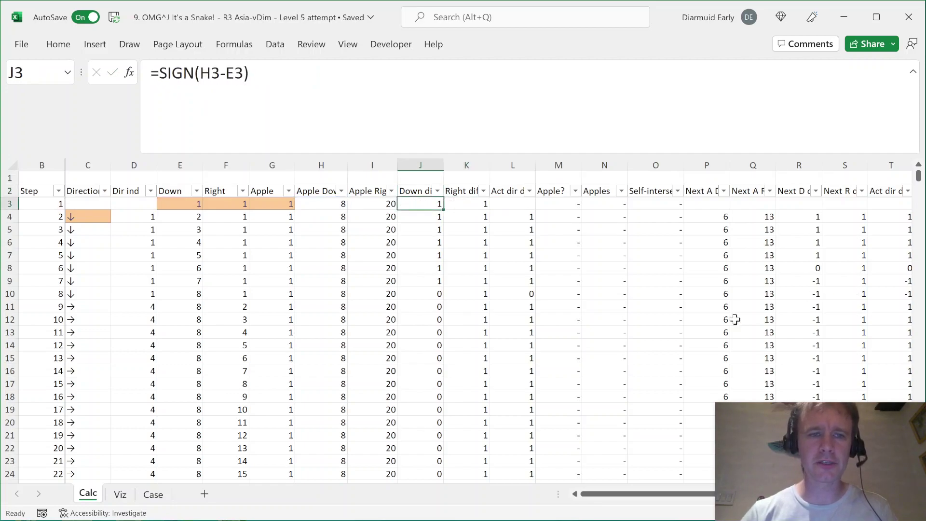
{"action": "left_click", "coordinate": [164, 205]}
{"action": "left_click", "coordinate": [322, 202]}
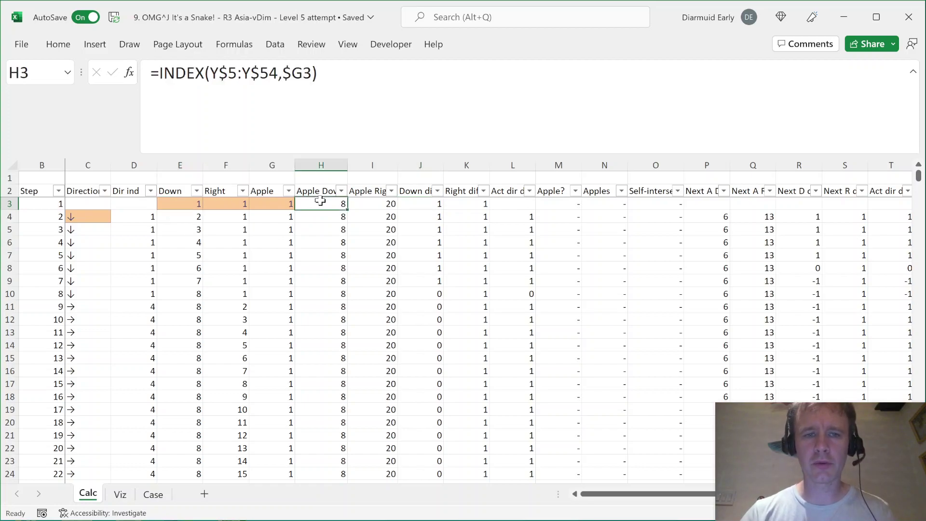
{"action": "left_click", "coordinate": [427, 205]}
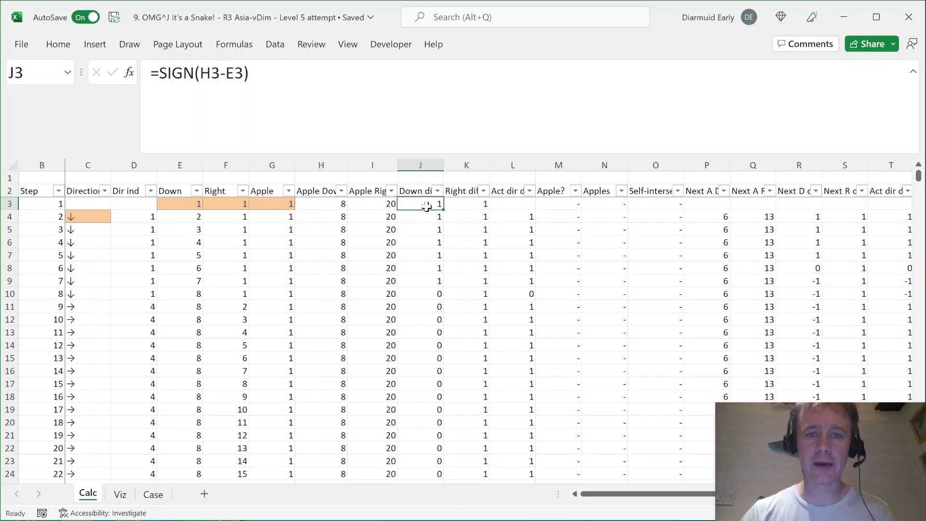
Step: Try starting Down positions of 5 and 9 in E3 to test the Down difference formula in J3
{"action": "left_click", "coordinate": [225, 74]}
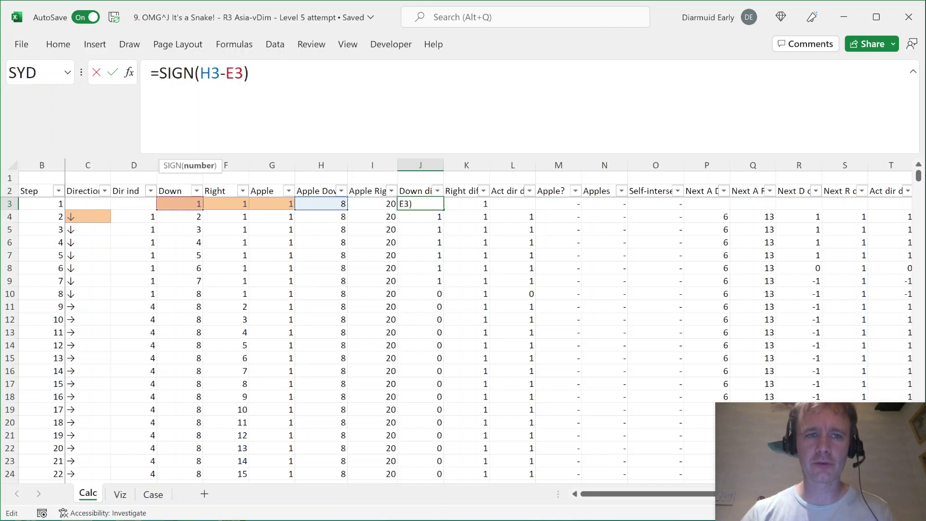
{"action": "key", "text": "Escape"}
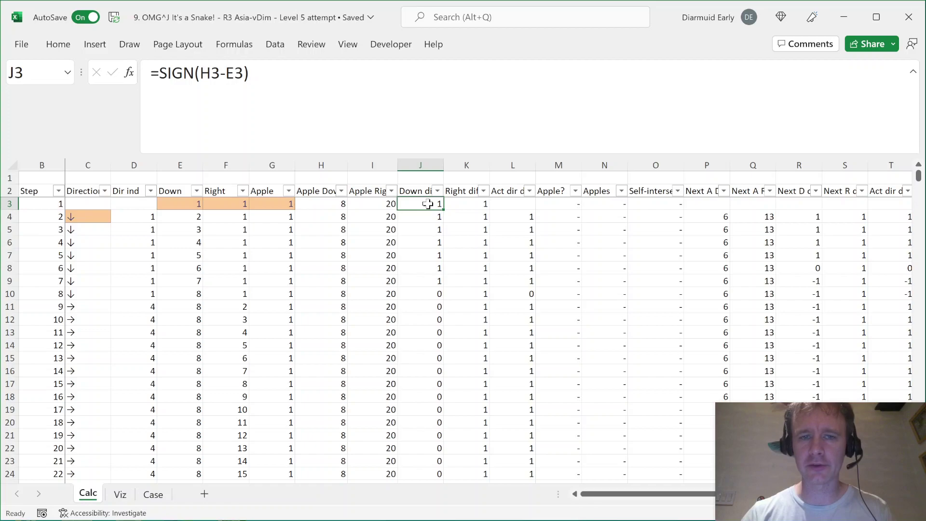
{"action": "left_click", "coordinate": [185, 203]}
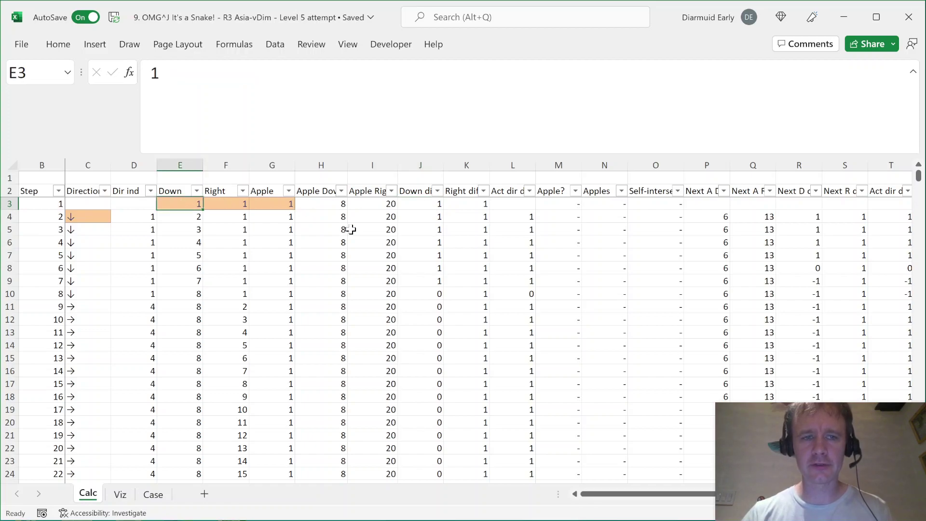
{"action": "type", "text": "5"}
{"action": "key", "text": "Return"}
{"action": "key", "text": "Up"}
{"action": "type", "text": "9"}
{"action": "key", "text": "Return"}
{"action": "key", "text": "Up"}
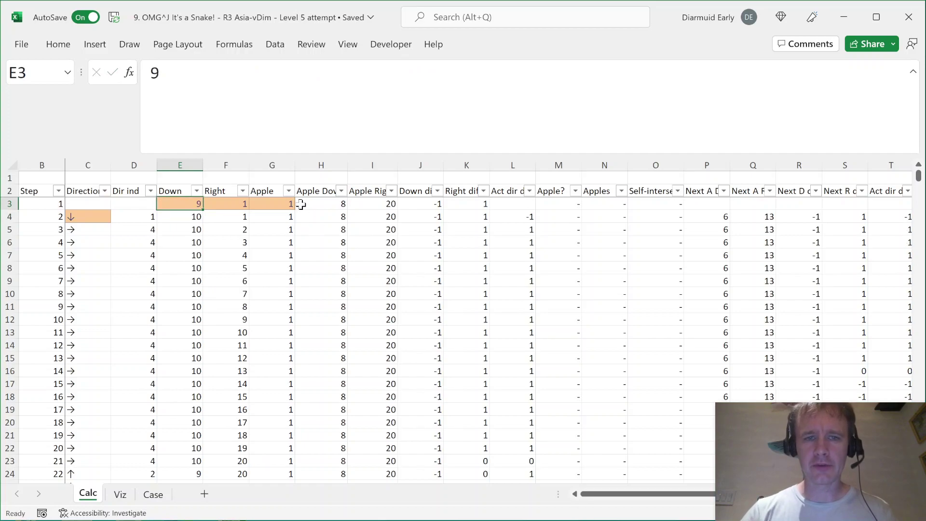
Step: Compare the Down difference in J3 with the snake's Down position in E3 and the apple's in H3
{"action": "left_click", "coordinate": [415, 202]}
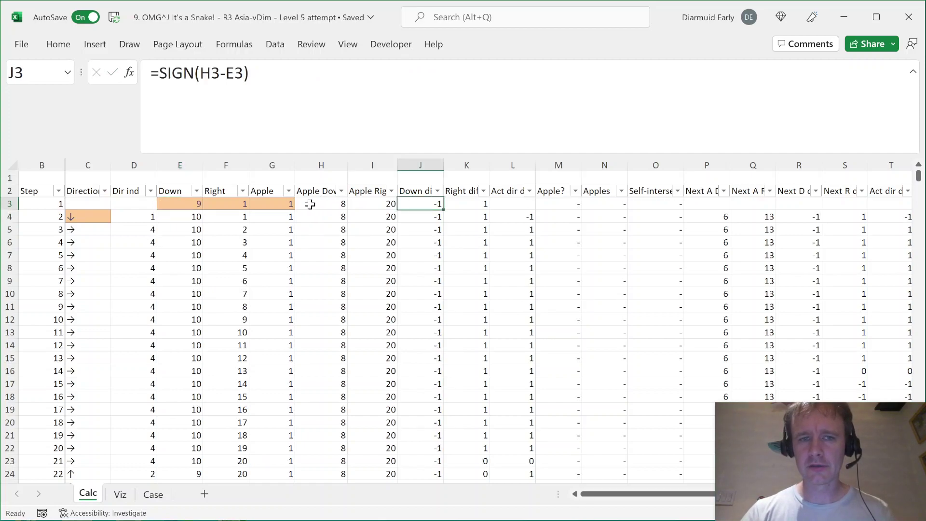
{"action": "left_click", "coordinate": [194, 204]}
{"action": "left_click", "coordinate": [335, 203]}
{"action": "left_click", "coordinate": [196, 206]}
{"action": "left_click", "coordinate": [410, 208]}
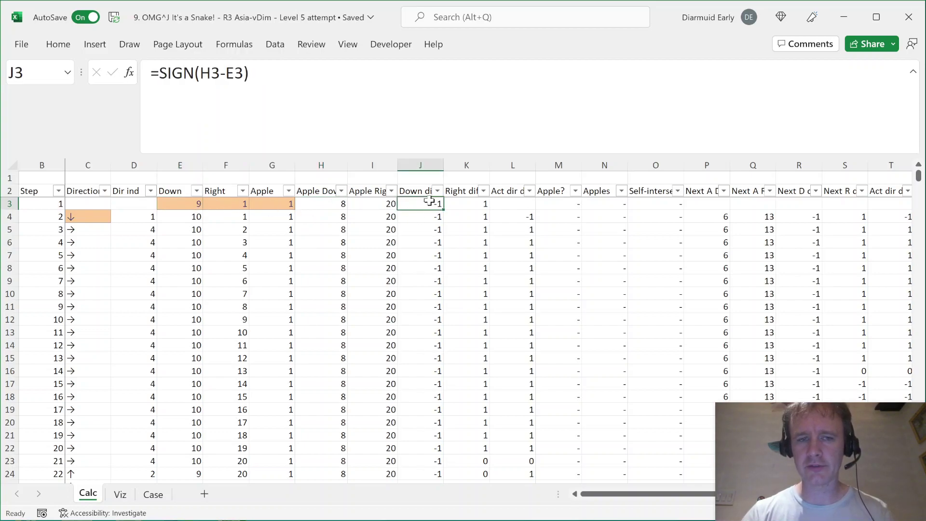
Step: Test the Down difference with a starting Down position of 8 in E3, and restore E3 to 1
{"action": "left_click", "coordinate": [194, 203]}
{"action": "type", "text": "8"}
{"action": "key", "text": "ctrl+Return"}
{"action": "left_click", "coordinate": [438, 203]}
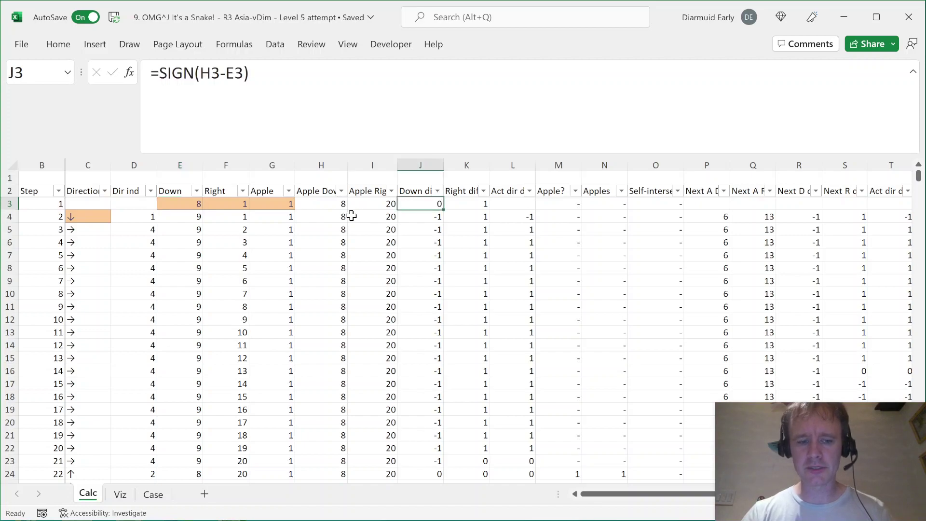
{"action": "left_click", "coordinate": [195, 205]}
{"action": "type", "text": "1"}
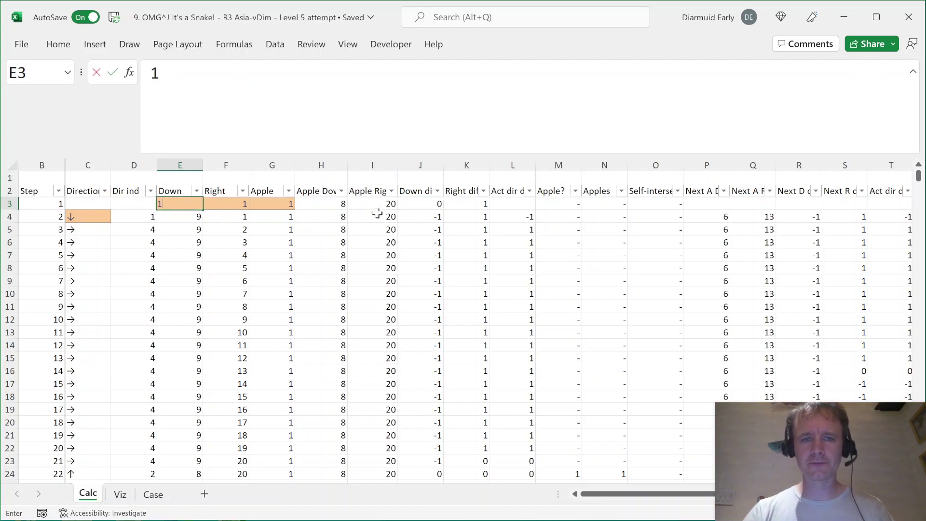
{"action": "key", "text": "Tab"}
Step: Review which cells the SIGN formulas for the Down difference in J3 and Right difference in K3 compare
{"action": "left_click", "coordinate": [413, 207]}
{"action": "key", "text": "F2"}
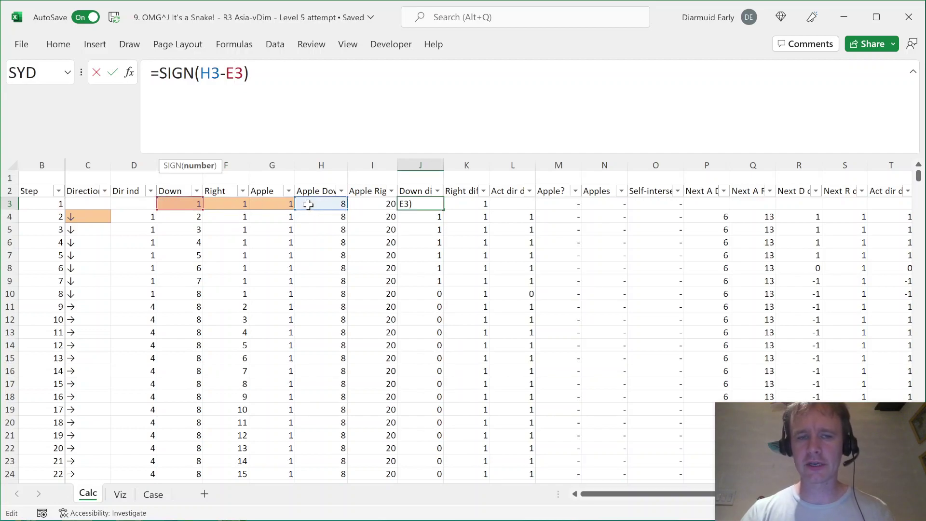
{"action": "key", "text": "Escape"}
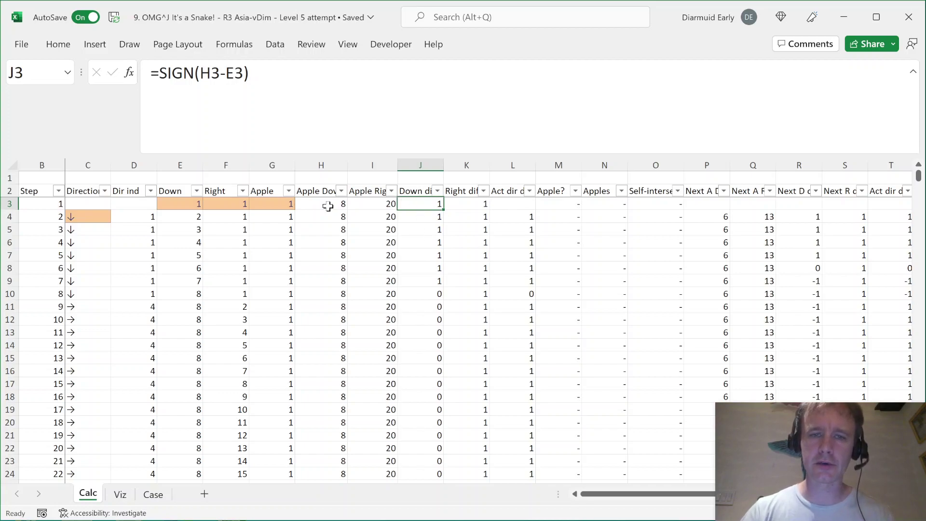
{"action": "double_click", "coordinate": [455, 202]}
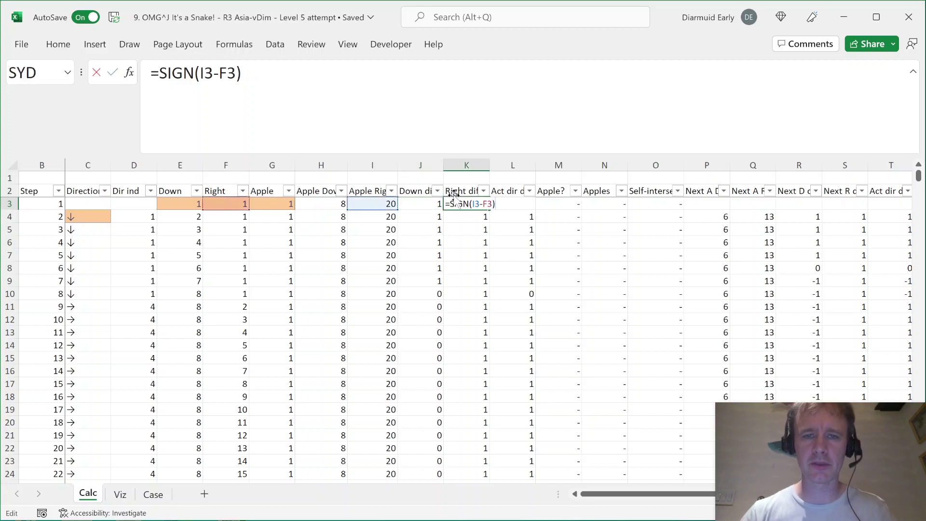
{"action": "key", "text": "Escape"}
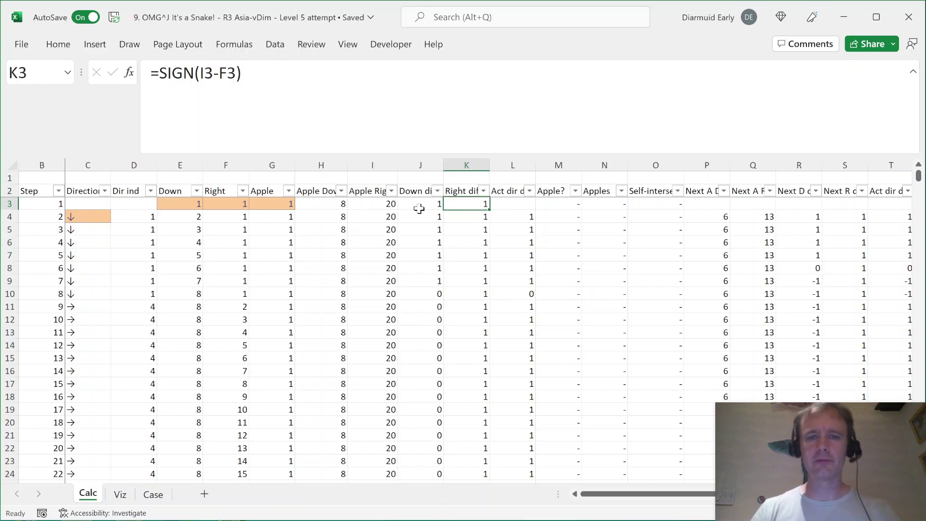
Step: Inspect the MATCH formula in D4 that converts the direction arrow into an index
{"action": "left_click", "coordinate": [138, 219]}
{"action": "key", "text": "F2"}
{"action": "key", "text": "Escape"}
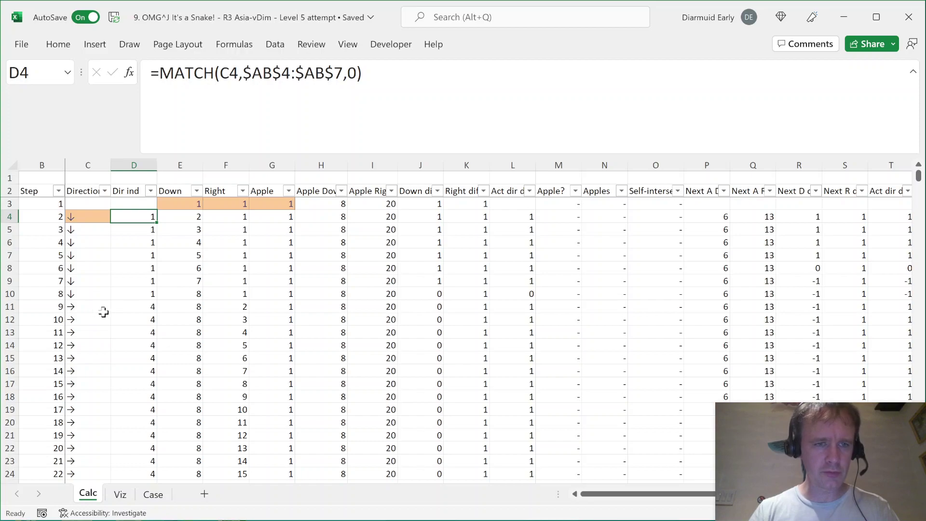
Step: Review the Act dir dif formula in L4 against the direction in C4 and the differences in J4 and K4
{"action": "left_click", "coordinate": [512, 204]}
{"action": "left_click", "coordinate": [511, 218]}
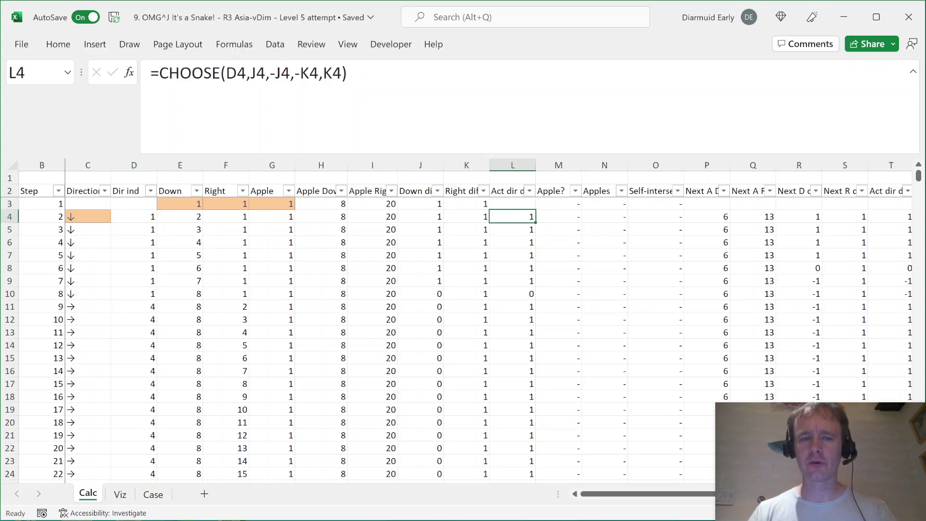
{"action": "left_click", "coordinate": [464, 215]}
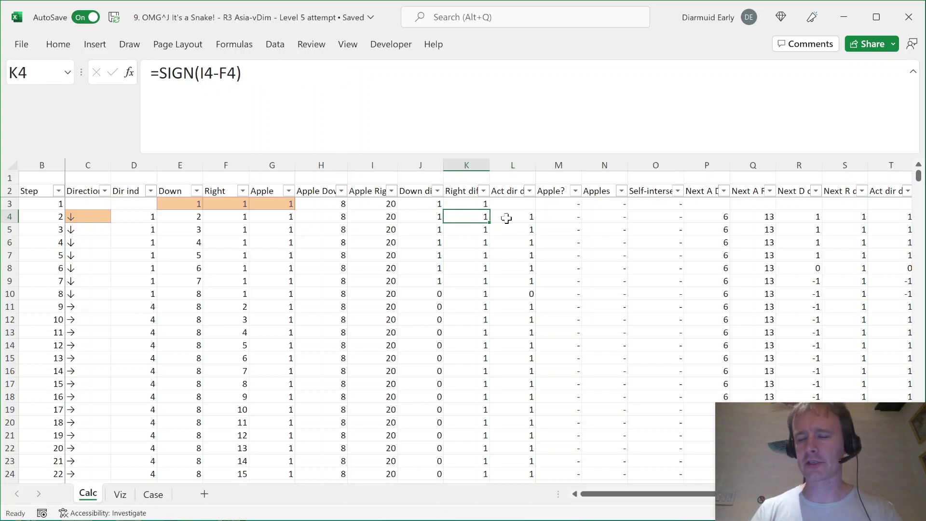
{"action": "left_click", "coordinate": [508, 217]}
{"action": "left_click", "coordinate": [509, 191]}
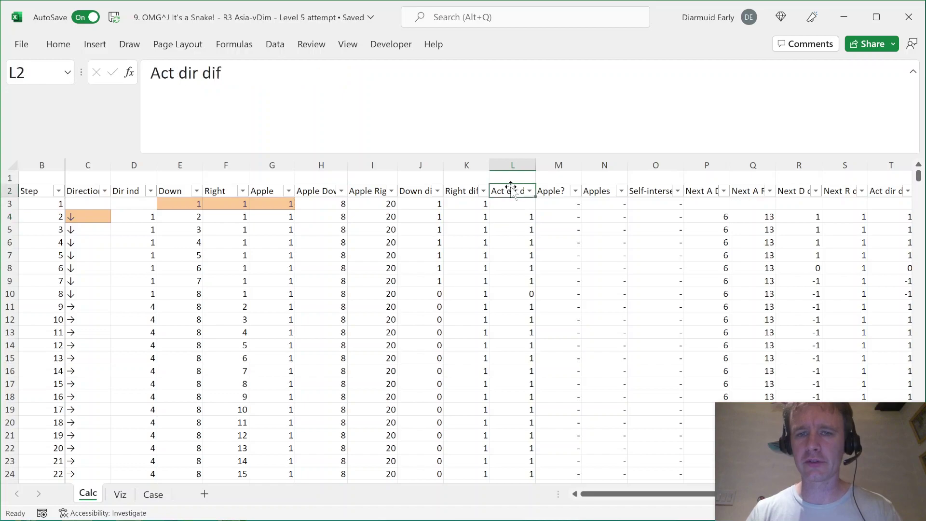
{"action": "left_click", "coordinate": [510, 217]}
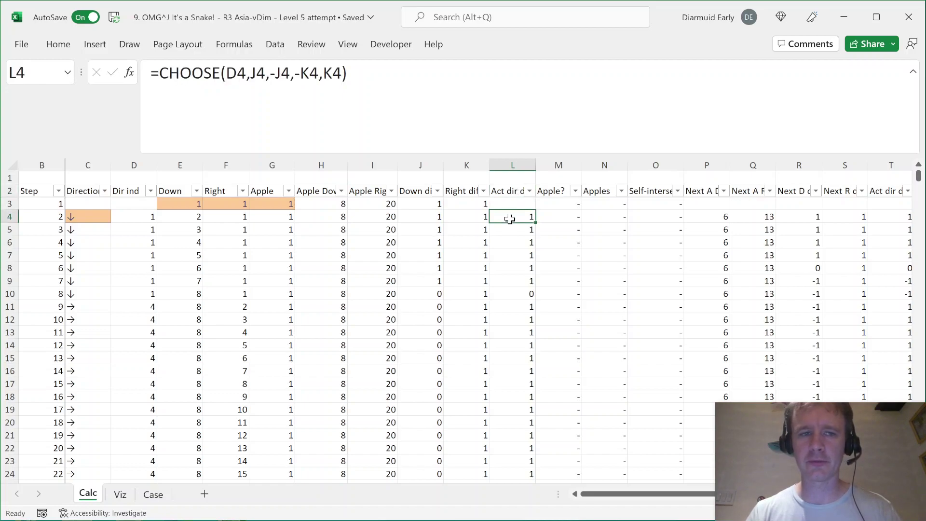
{"action": "left_click", "coordinate": [88, 217]}
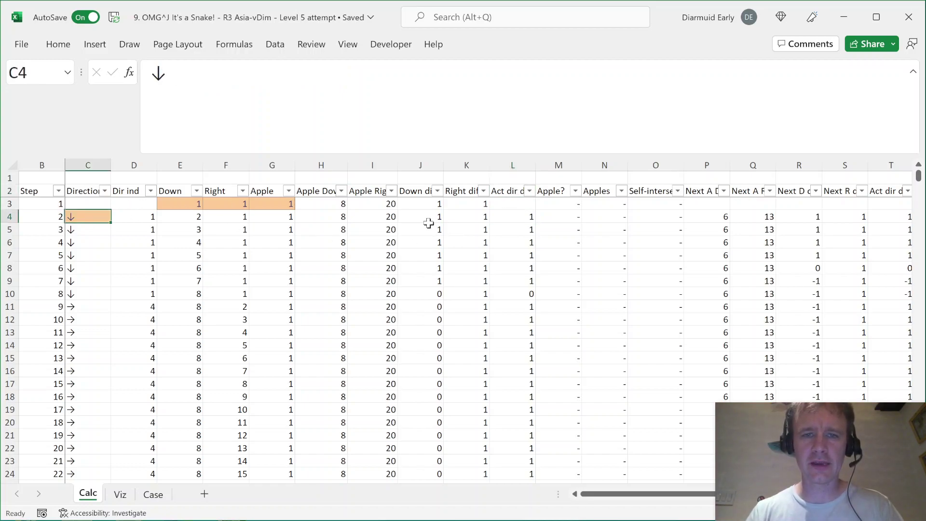
{"action": "left_click", "coordinate": [424, 217]}
{"action": "left_click", "coordinate": [507, 220]}
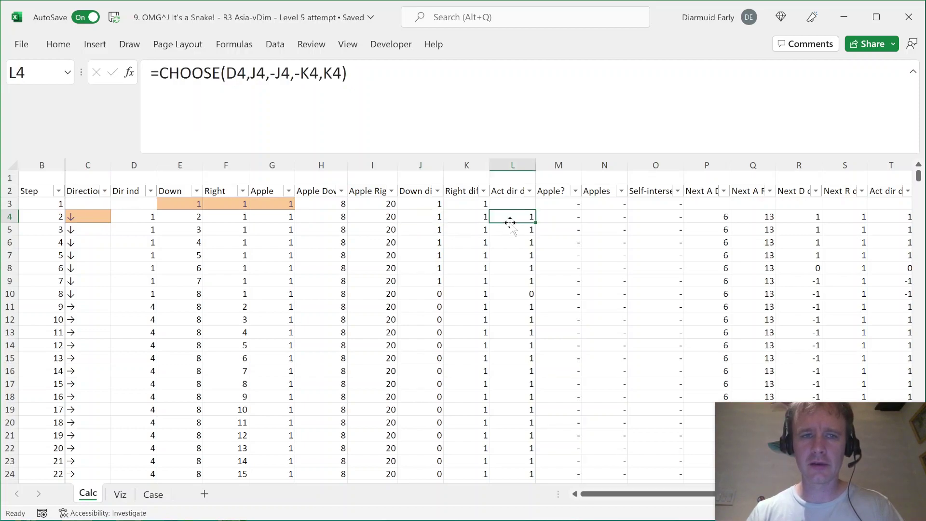
Step: Trace the CHOOSE arguments in L4, from the direction index to the positive and negative Down and Right differences
{"action": "left_click", "coordinate": [237, 73]}
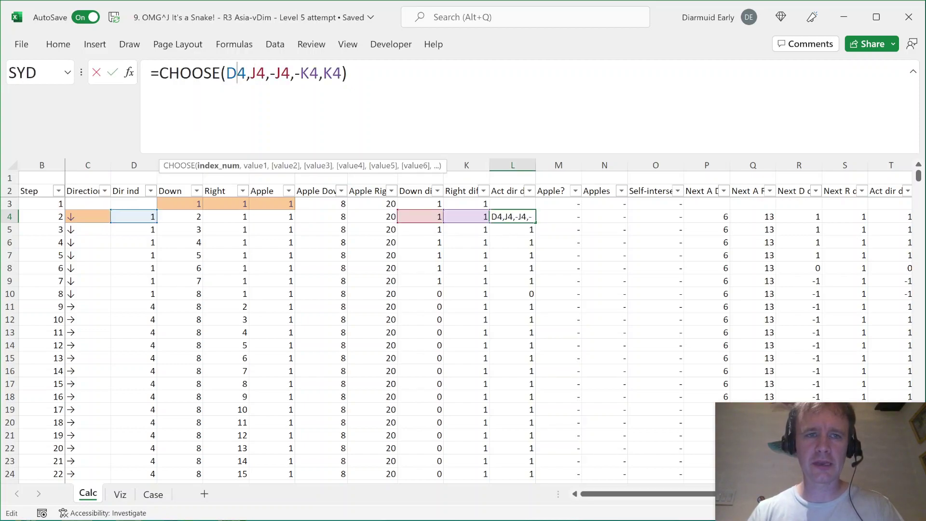
{"action": "key", "text": "Right"}
{"action": "key", "text": "Right"}
{"action": "key", "text": "Right"}
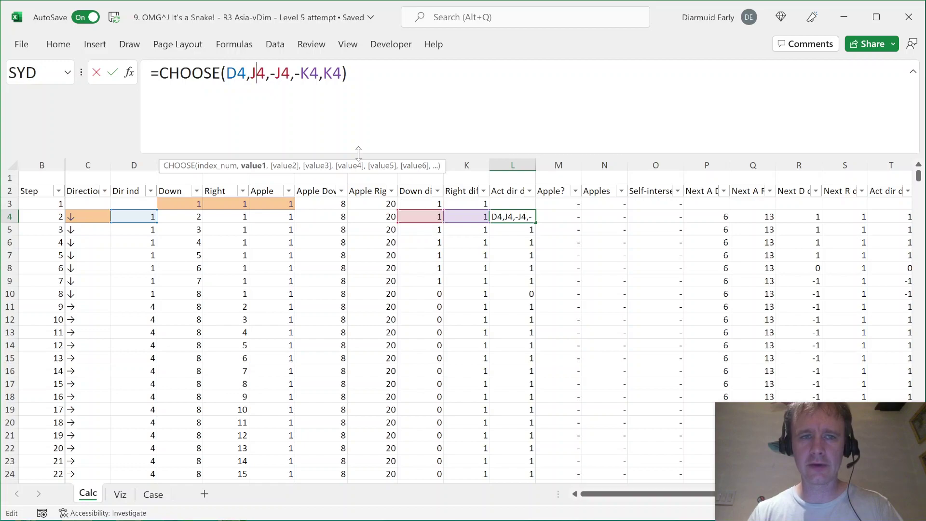
{"action": "key", "text": "Escape"}
{"action": "left_click", "coordinate": [419, 215]}
{"action": "left_click", "coordinate": [516, 220]}
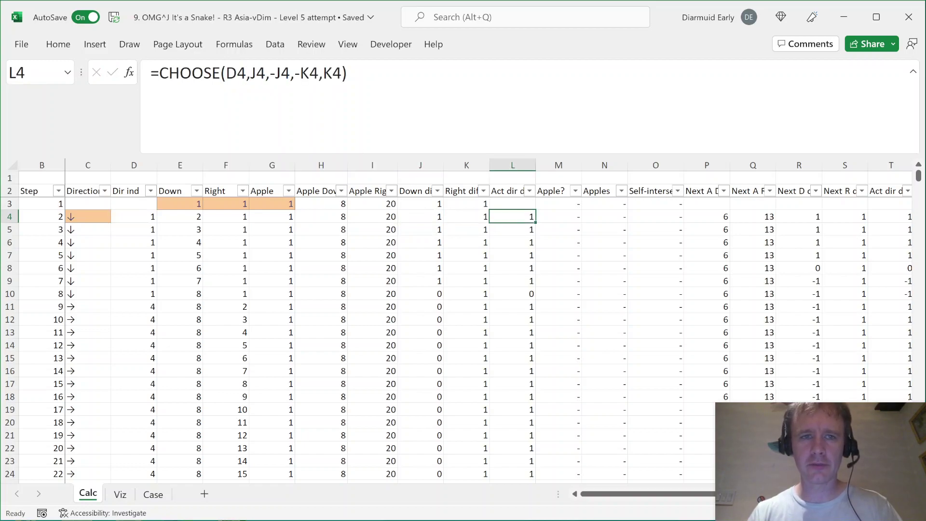
{"action": "left_click", "coordinate": [305, 73]}
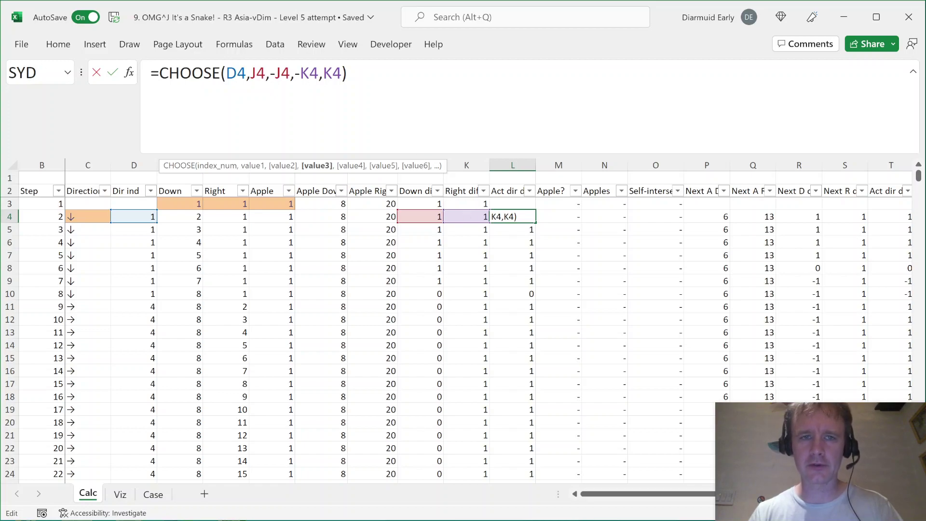
{"action": "key", "text": "Escape"}
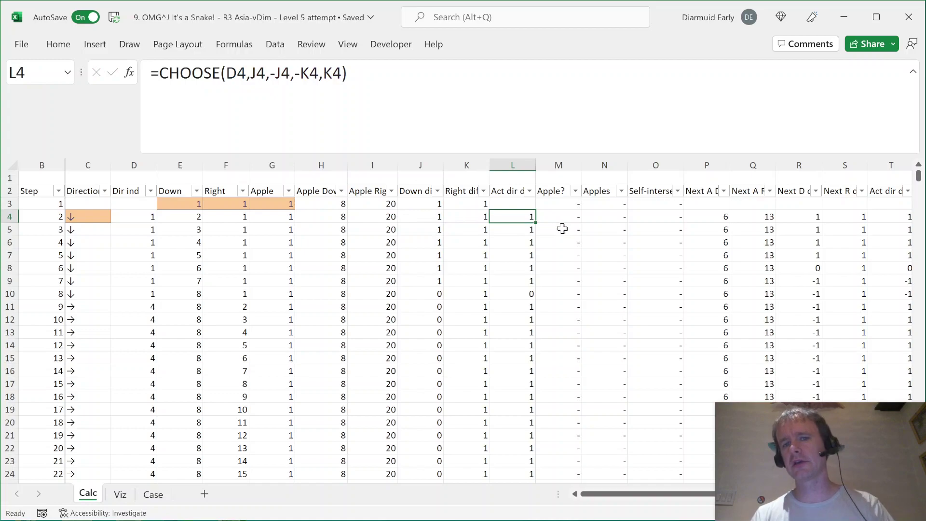
{"action": "key", "text": "Left"}
{"action": "key", "text": "Right"}
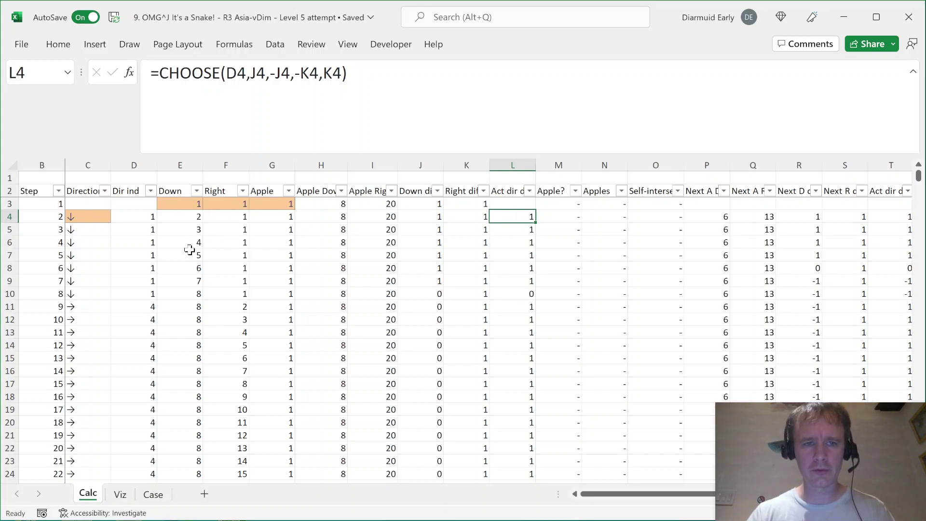
Step: Follow step 8 across row 10, from the Down position in E10 to the Act dir dif formula in L10
{"action": "left_click", "coordinate": [192, 296]}
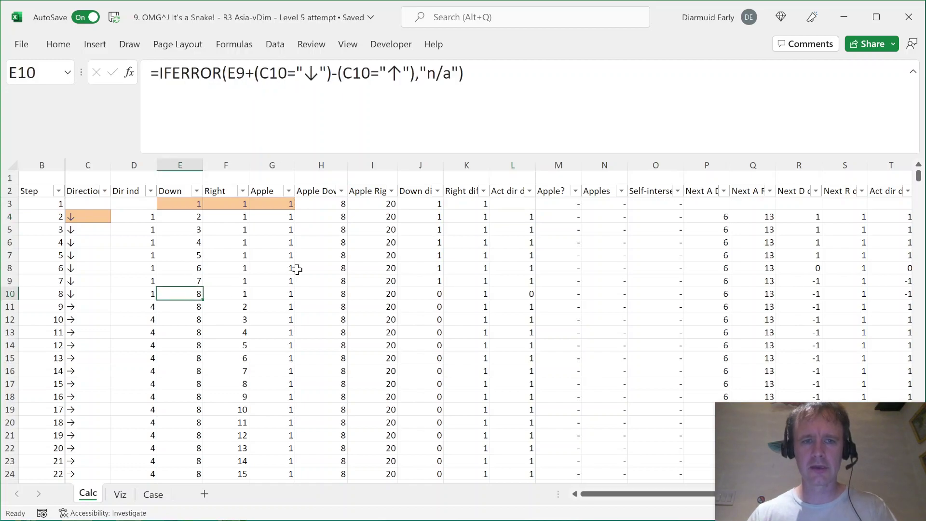
{"action": "key", "text": "Right"}
{"action": "key", "text": "Right"}
{"action": "key", "text": "Right"}
{"action": "key", "text": "ctrl+shift+Right"}
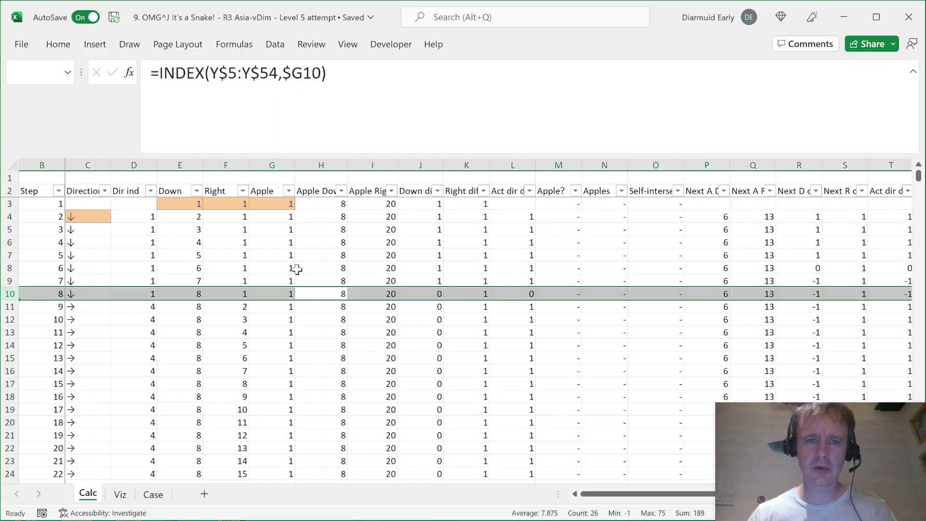
{"action": "key", "text": "Right"}
{"action": "key", "text": "Right"}
{"action": "key", "text": "Right"}
{"action": "key", "text": "Right"}
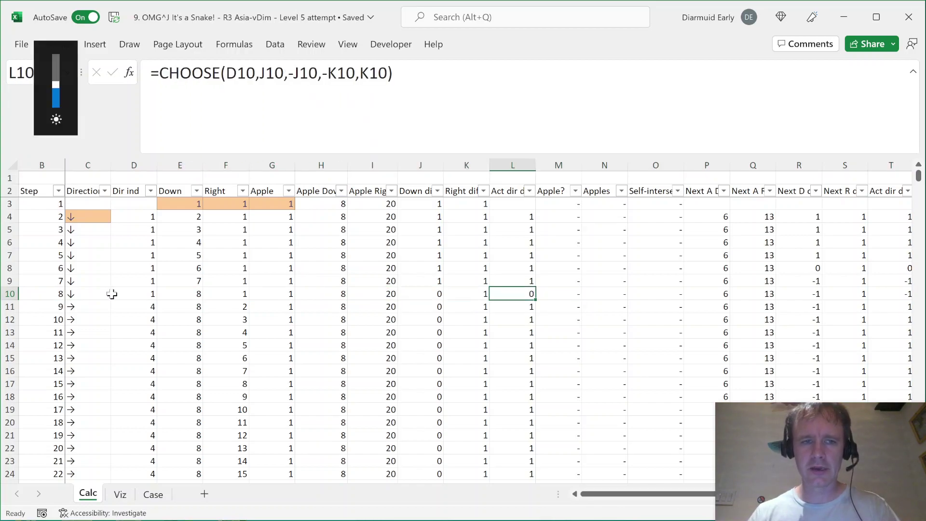
Step: Examine the direction formula for step 9 in C11 along with its inputs in L10 and M10
{"action": "left_click", "coordinate": [88, 305]}
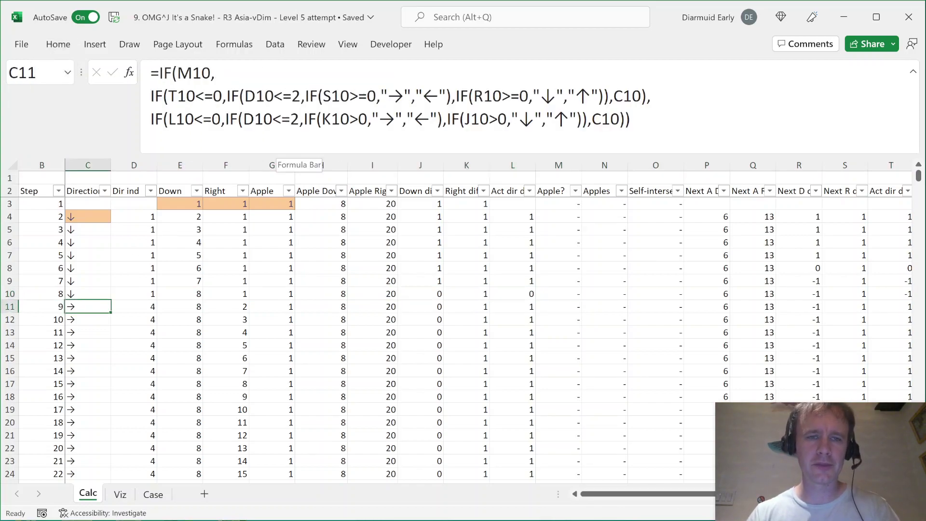
{"action": "left_click", "coordinate": [527, 292]}
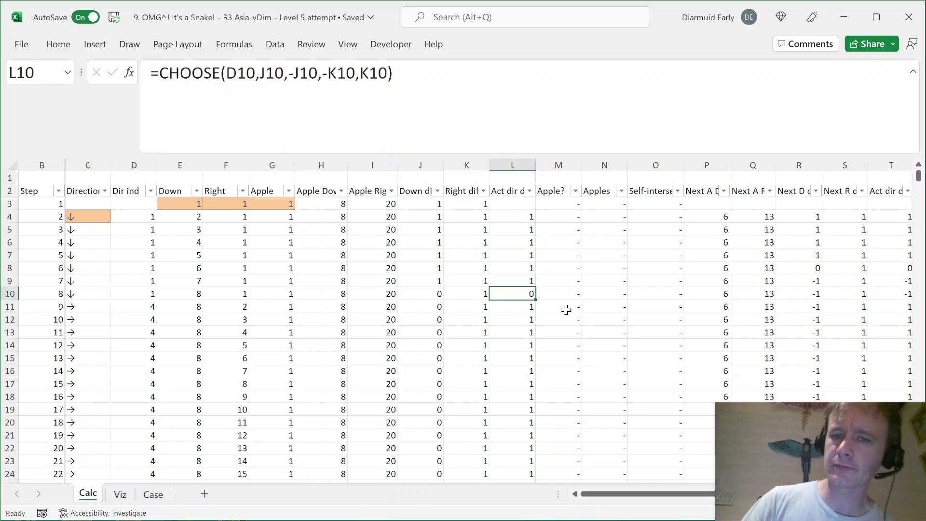
{"action": "left_click", "coordinate": [559, 296]}
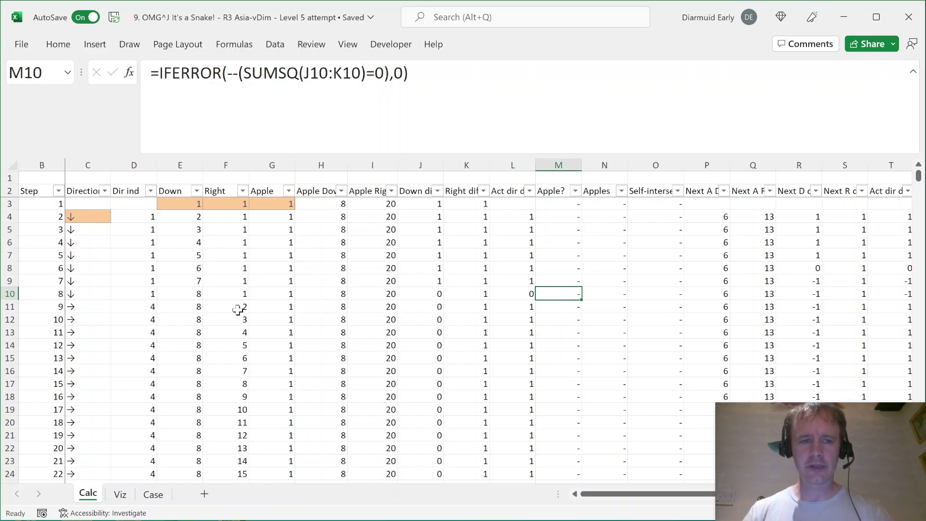
Step: Follow the snake's Right position in column F from step 8 down to step 27 in row 29
{"action": "left_click", "coordinate": [178, 294]}
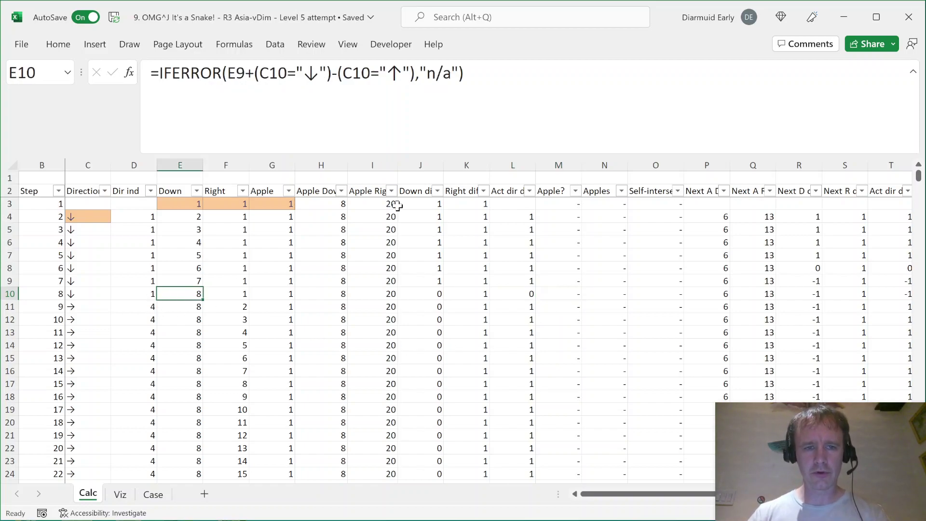
{"action": "key", "text": "Right"}
{"action": "key", "text": "Down"}
{"action": "key", "text": "Down"}
{"action": "key", "text": "Down"}
{"action": "key", "text": "Down"}
{"action": "key", "text": "Down"}
{"action": "key", "text": "Down"}
{"action": "key", "text": "Down"}
{"action": "key", "text": "Down"}
{"action": "key", "text": "Down"}
{"action": "key", "text": "Down"}
{"action": "key", "text": "Down"}
{"action": "key", "text": "Down"}
{"action": "key", "text": "Down"}
{"action": "key", "text": "Down"}
{"action": "key", "text": "Down"}
{"action": "key", "text": "Down"}
{"action": "key", "text": "Down"}
{"action": "key", "text": "Down"}
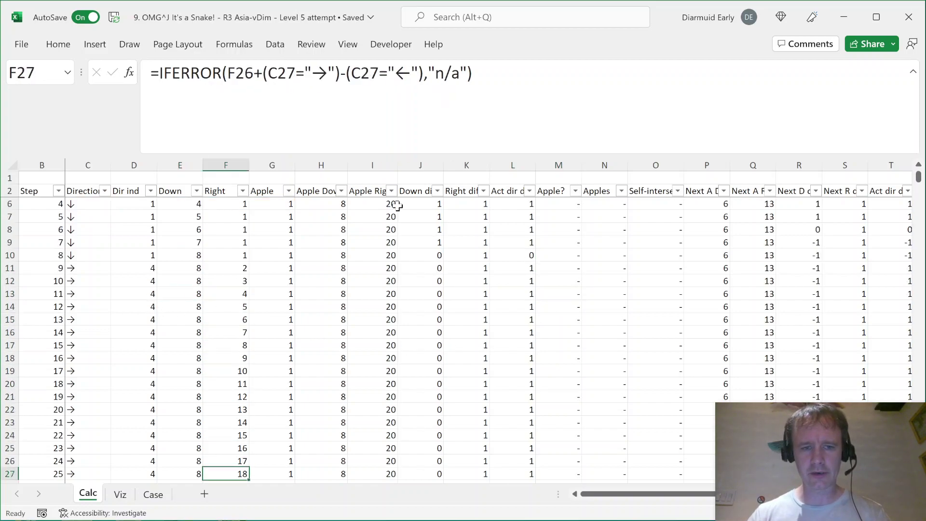
{"action": "key", "text": "Down"}
{"action": "key", "text": "Down"}
{"action": "key", "text": "Up"}
Step: Check the differences in row 29 and inspect the Apple? formula in M29 and the Apples running total in N29
{"action": "key", "text": "Right"}
{"action": "key", "text": "Right"}
{"action": "key", "text": "Right"}
{"action": "key", "text": "Right"}
{"action": "key", "text": "Right"}
{"action": "key", "text": "Right"}
{"action": "key", "text": "Right"}
{"action": "key", "text": "Right"}
{"action": "key", "text": "Left"}
{"action": "key", "text": "Left"}
{"action": "key", "text": "Right"}
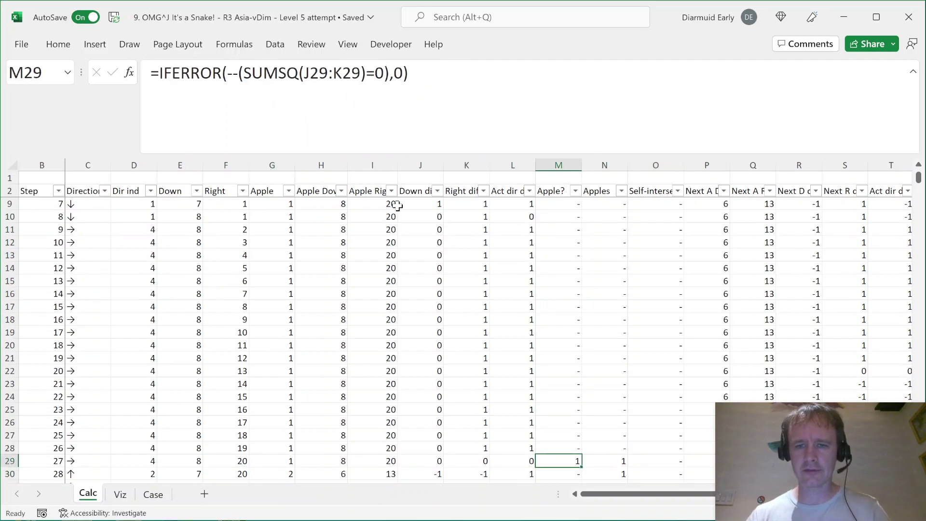
{"action": "key", "text": "Right"}
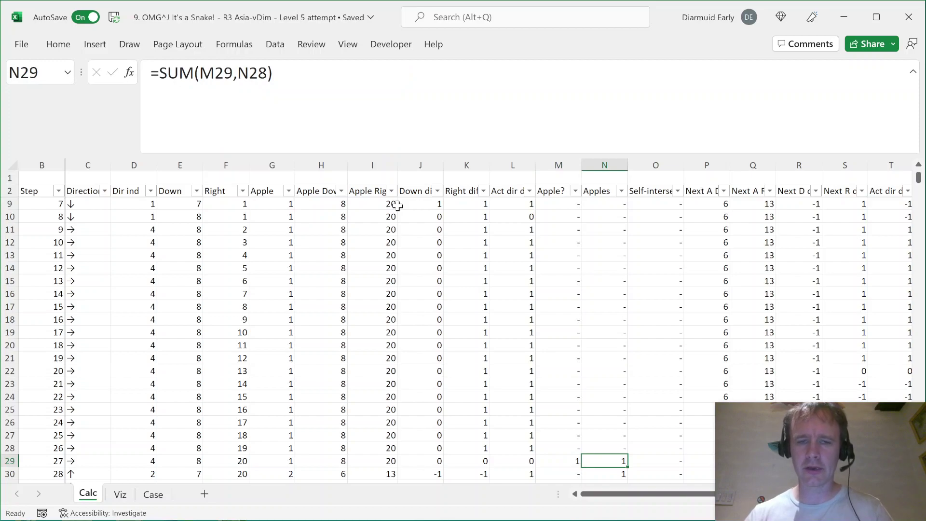
Step: Inspect the Apples running total formula in N29, look down the column, and return to the Apple? formula in M29
{"action": "key", "text": "F2"}
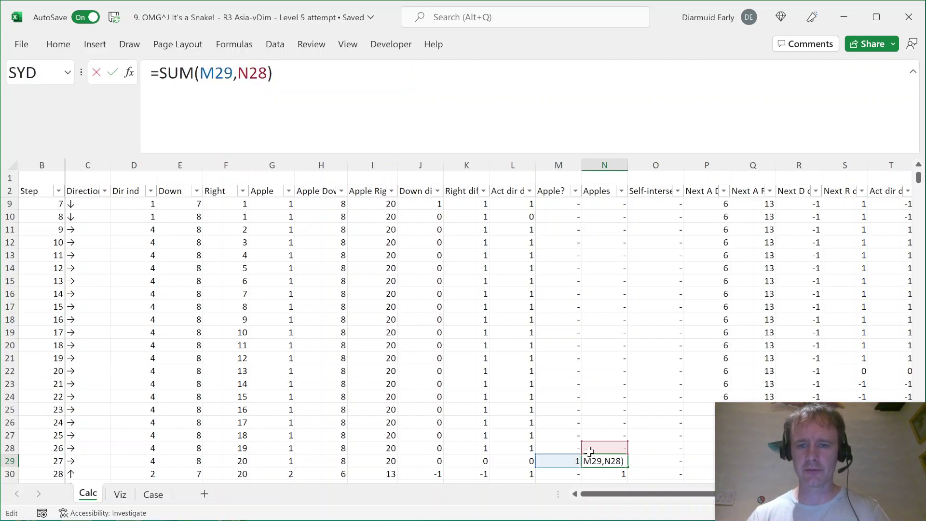
{"action": "key", "text": "Escape"}
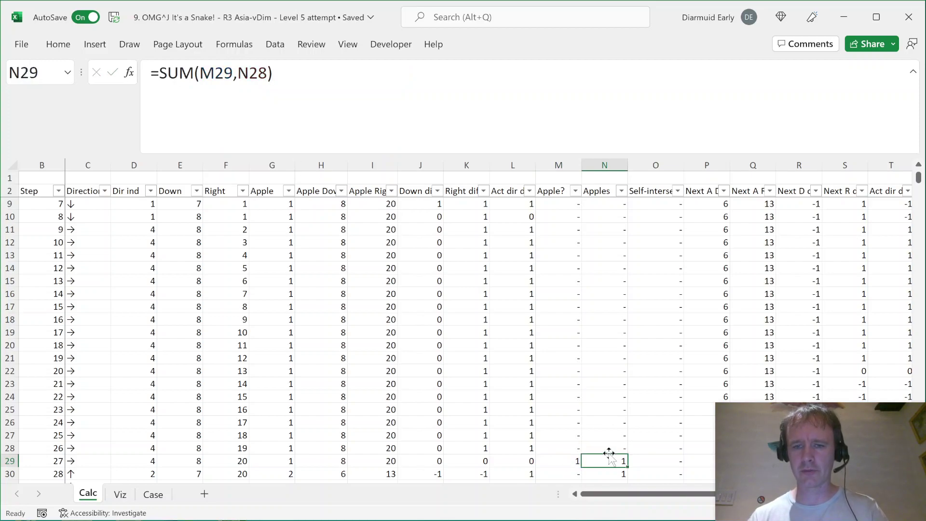
{"action": "left_click_drag", "start_coordinate": [608, 453], "coordinate": [606, 451]}
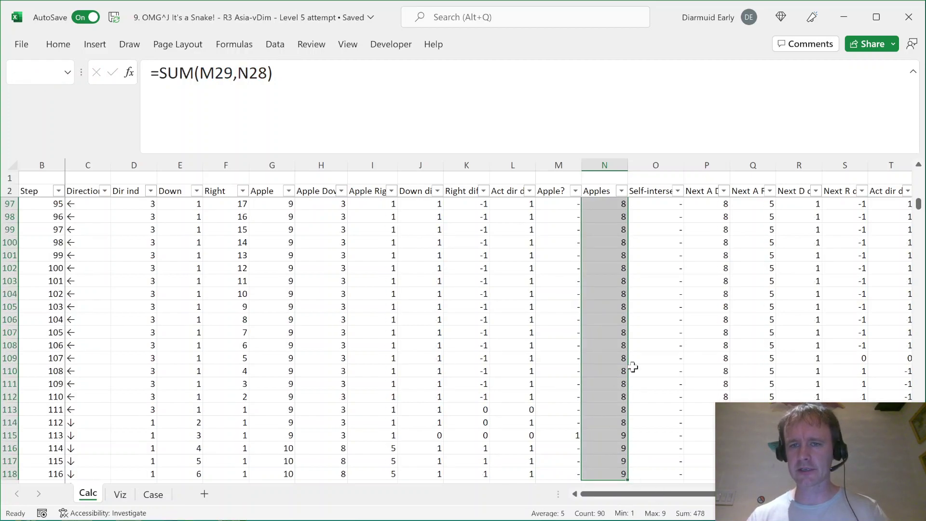
{"action": "key", "text": "shift+BackSpace"}
{"action": "key", "text": "Up"}
{"action": "key", "text": "Left"}
{"action": "key", "text": "Down"}
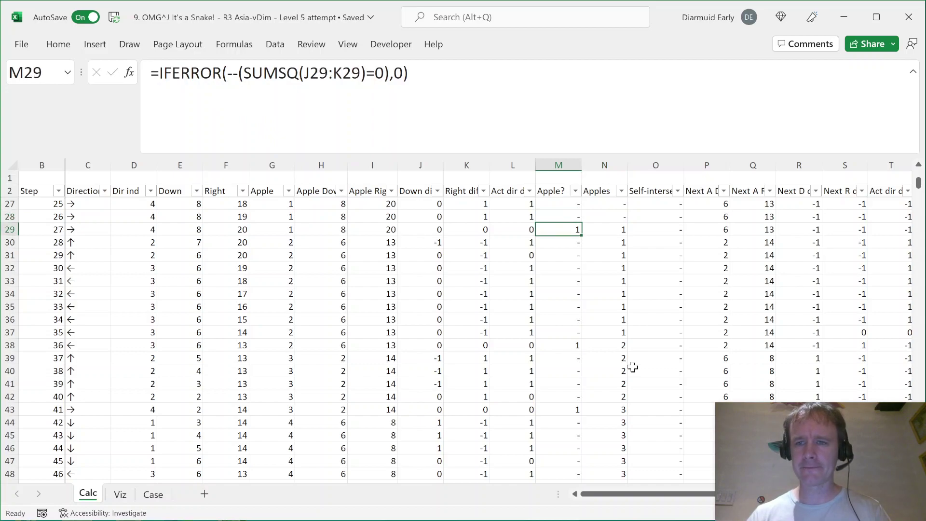
Step: Examine the next apple's Down and Right lookup formulas in P29:Q29
{"action": "key", "text": "Right"}
{"action": "key", "text": "Right"}
{"action": "key", "text": "Right"}
{"action": "key", "text": "Right"}
{"action": "key", "text": "Right"}
{"action": "key", "text": "Right"}
{"action": "key", "text": "Left"}
{"action": "key", "text": "Left"}
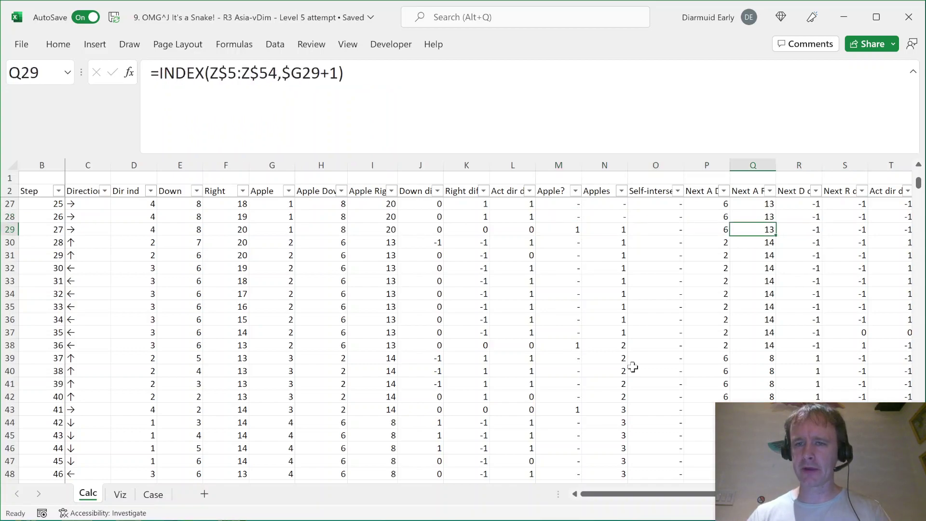
{"action": "key", "text": "Left"}
{"action": "key", "text": "shift+Right"}
{"action": "key", "text": "Left"}
{"action": "key", "text": "Left"}
{"action": "key", "text": "Left"}
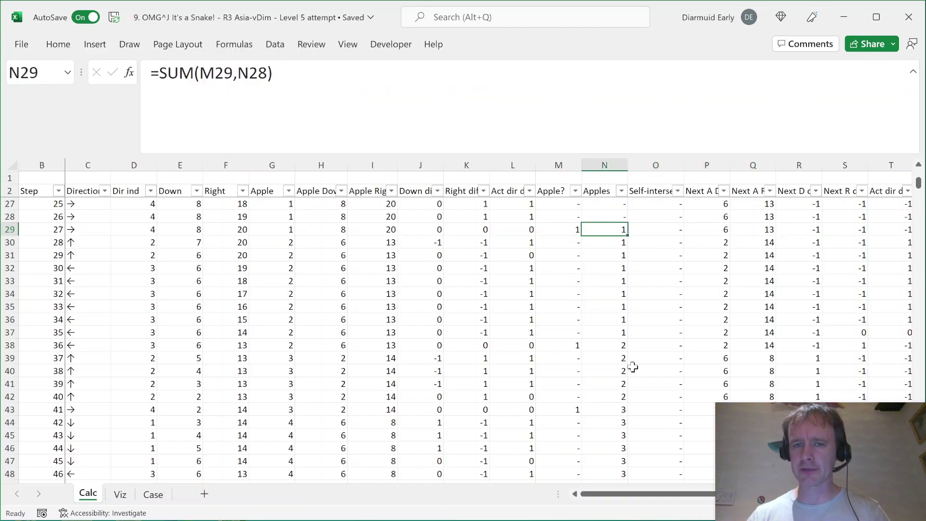
{"action": "key", "text": "Right"}
{"action": "key", "text": "Right"}
{"action": "key", "text": "Right"}
{"action": "key", "text": "shift+Right"}
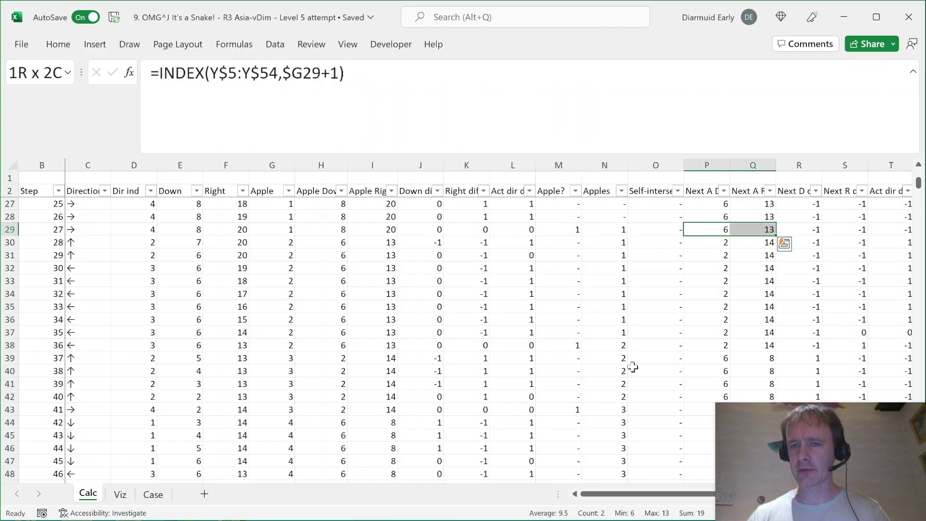
Step: Check the next apple's difference formulas in R29 and S29 and the Act dir dif formula in T29
{"action": "key", "text": "Right"}
{"action": "key", "text": "Right"}
{"action": "key", "text": "Right"}
{"action": "key", "text": "Right"}
{"action": "key", "text": "Right"}
{"action": "key", "text": "Left"}
{"action": "key", "text": "Left"}
{"action": "key", "text": "Left"}
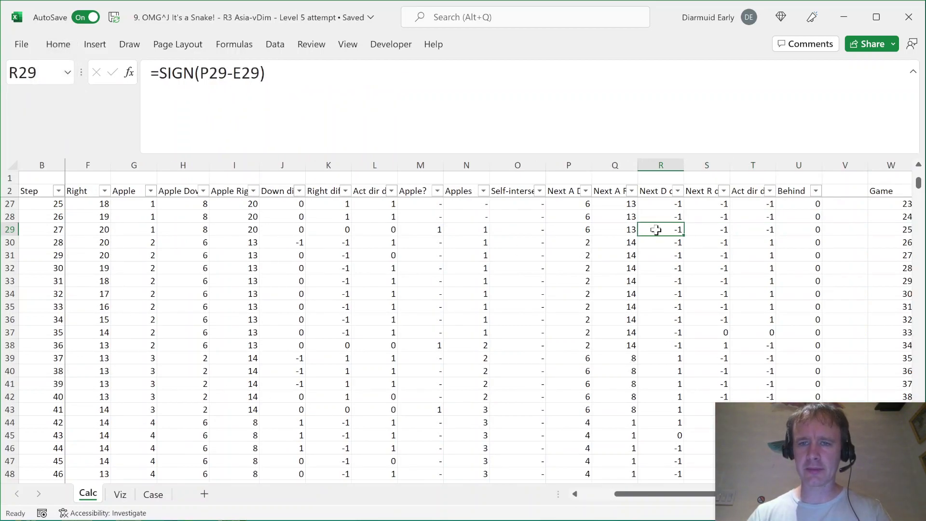
{"action": "left_click", "coordinate": [704, 229]}
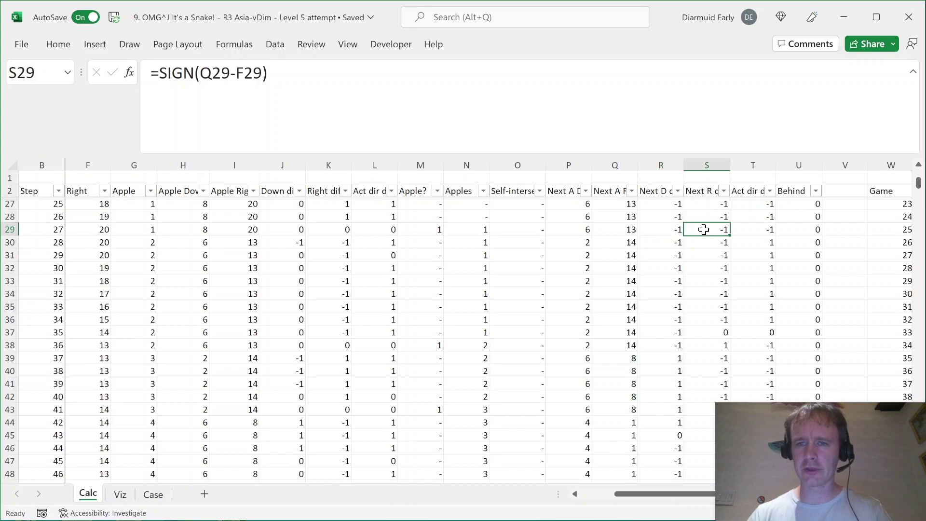
{"action": "left_click", "coordinate": [745, 232]}
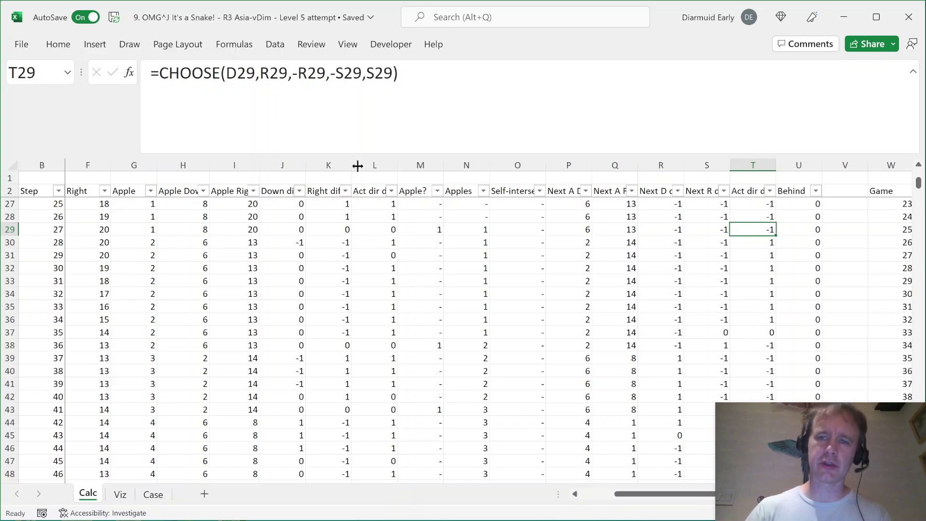
Step: Examine the direction formula for step 28 in C30
{"action": "key", "text": "Home"}
{"action": "key", "text": "Right"}
{"action": "key", "text": "Right"}
{"action": "key", "text": "Down"}
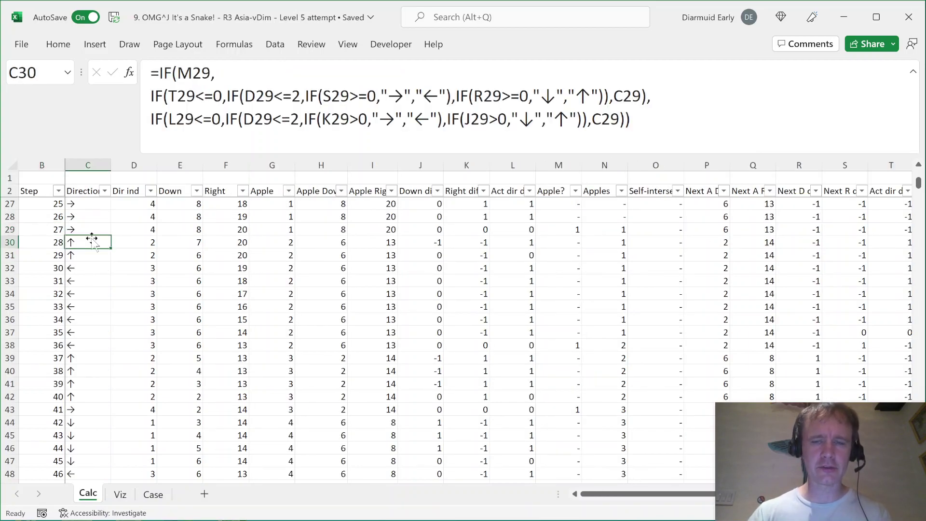
Step: Follow row 30 across from the direction in C30 to the game's apple coordinates in Y30
{"action": "key", "text": "Right"}
{"action": "key", "text": "Right"}
{"action": "key", "text": "Right"}
{"action": "key", "text": "Right"}
{"action": "key", "text": "Right"}
{"action": "key", "text": "Right"}
{"action": "key", "text": "Right"}
{"action": "key", "text": "Right"}
{"action": "key", "text": "Right"}
{"action": "key", "text": "Right"}
{"action": "key", "text": "Right"}
{"action": "key", "text": "Right"}
{"action": "key", "text": "Right"}
{"action": "key", "text": "Right"}
{"action": "key", "text": "Right"}
{"action": "key", "text": "Right"}
{"action": "key", "text": "Right"}
{"action": "key", "text": "Right"}
{"action": "key", "text": "Right"}
{"action": "key", "text": "Right"}
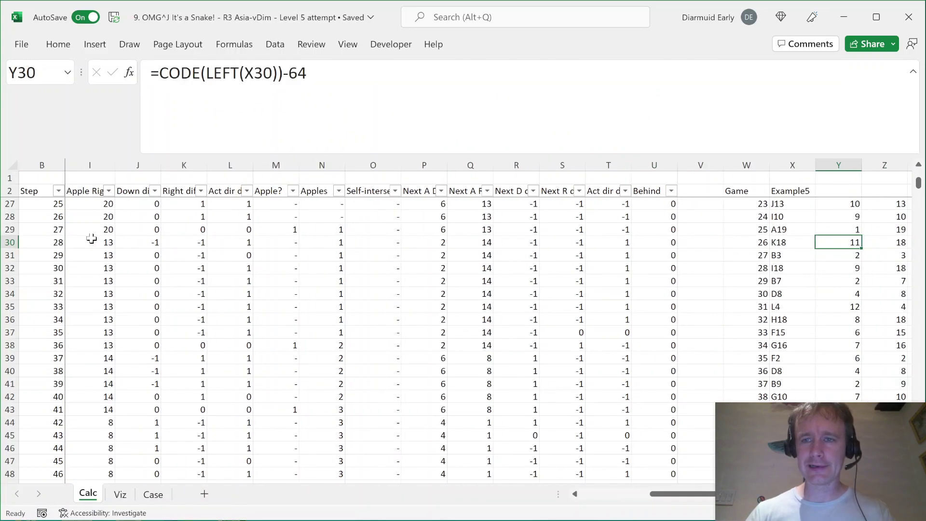
Step: Check the Apples running total in column N from its last row, N1002, up to where the last apple is eaten
{"action": "key", "text": "Left"}
{"action": "key", "text": "Left"}
{"action": "key", "text": "Left"}
{"action": "key", "text": "Left"}
{"action": "key", "text": "Left"}
{"action": "key", "text": "Left"}
{"action": "key", "text": "Left"}
{"action": "key", "text": "Left"}
{"action": "key", "text": "Left"}
{"action": "key", "text": "Left"}
{"action": "key", "text": "Left"}
{"action": "key", "text": "ctrl+Down"}
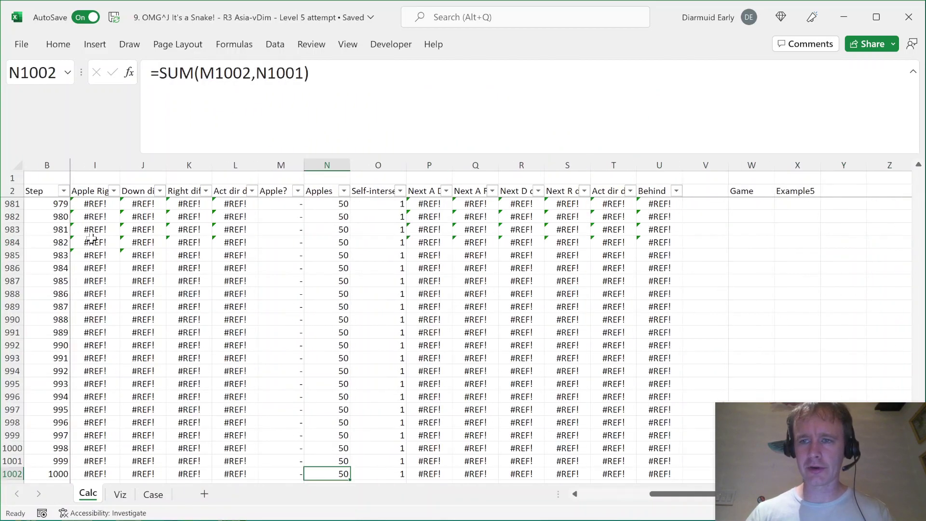
{"action": "key", "text": "Page_Up"}
{"action": "key", "text": "Page_Up"}
{"action": "key", "text": "Page_Up"}
{"action": "key", "text": "Page_Up"}
{"action": "key", "text": "Page_Up"}
{"action": "key", "text": "Page_Up"}
{"action": "key", "text": "Page_Up"}
{"action": "key", "text": "Page_Up"}
{"action": "key", "text": "Page_Up"}
{"action": "key", "text": "Page_Up"}
{"action": "key", "text": "Page_Up"}
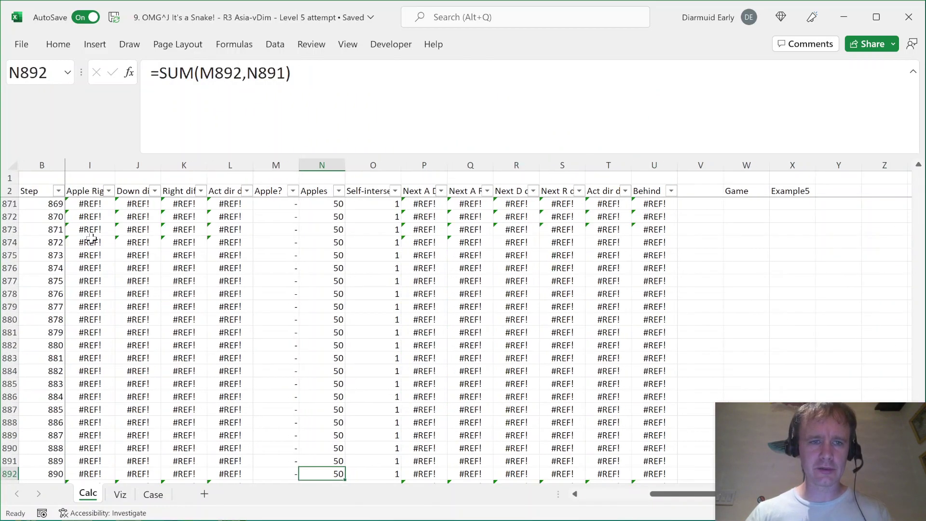
{"action": "key", "text": "Page_Up"}
{"action": "key", "text": "Page_Up"}
{"action": "key", "text": "Page_Up"}
{"action": "key", "text": "Page_Up"}
{"action": "key", "text": "Page_Up"}
{"action": "key", "text": "Page_Up"}
{"action": "key", "text": "Page_Up"}
{"action": "key", "text": "Page_Up"}
{"action": "key", "text": "Page_Up"}
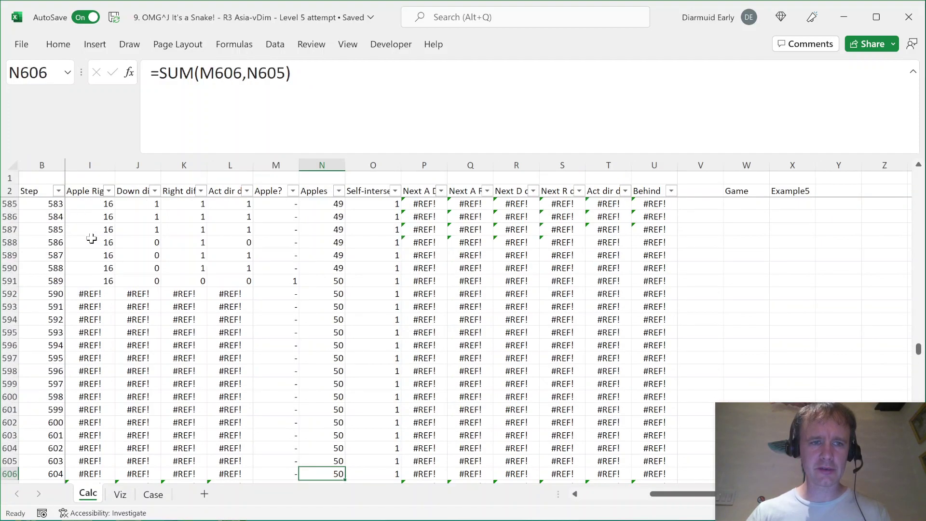
{"action": "key", "text": "Page_Down"}
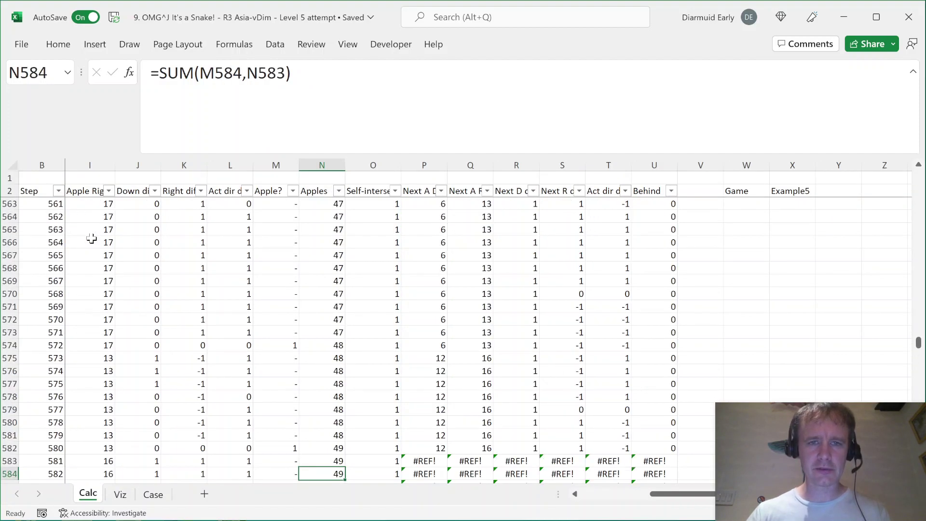
Step: Trace the self-intersection column O upward from row 583 toward the first flagged step
{"action": "key", "text": "Right"}
{"action": "key", "text": "Up"}
{"action": "key", "text": "Page_Up"}
{"action": "key", "text": "Page_Up"}
{"action": "key", "text": "Page_Up"}
{"action": "key", "text": "Page_Up"}
{"action": "key", "text": "Page_Up"}
{"action": "key", "text": "Page_Up"}
{"action": "key", "text": "Page_Up"}
{"action": "key", "text": "Page_Up"}
{"action": "key", "text": "Page_Down"}
{"action": "key", "text": "Page_Down"}
{"action": "key", "text": "Page_Down"}
{"action": "key", "text": "Page_Down"}
{"action": "key", "text": "Page_Down"}
{"action": "key", "text": "Page_Down"}
{"action": "key", "text": "Page_Down"}
{"action": "key", "text": "Page_Down"}
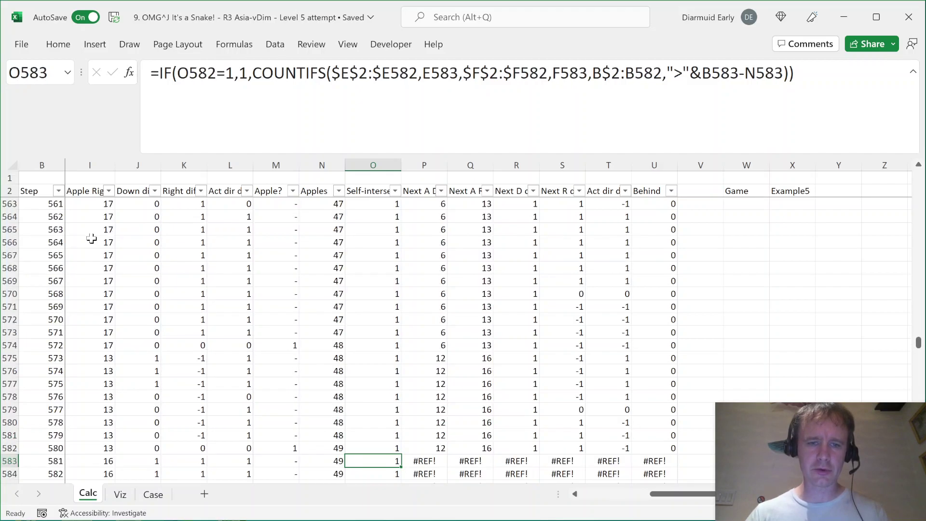
{"action": "key", "text": "Page_Down"}
{"action": "key", "text": "Page_Up"}
{"action": "key", "text": "Page_Up"}
{"action": "key", "text": "Page_Up"}
{"action": "key", "text": "Page_Up"}
{"action": "key", "text": "Page_Up"}
{"action": "key", "text": "Page_Up"}
{"action": "key", "text": "Page_Up"}
{"action": "key", "text": "Page_Up"}
{"action": "key", "text": "Page_Up"}
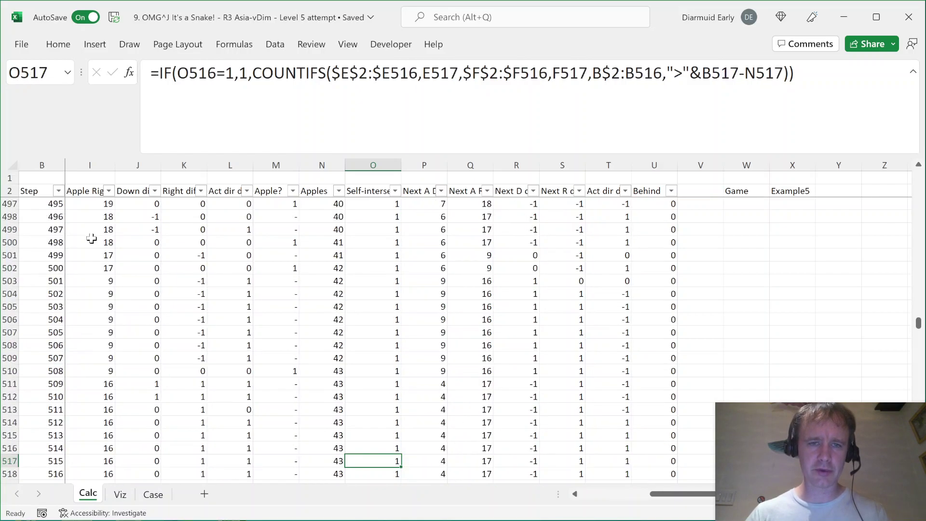
{"action": "key", "text": "Page_Down"}
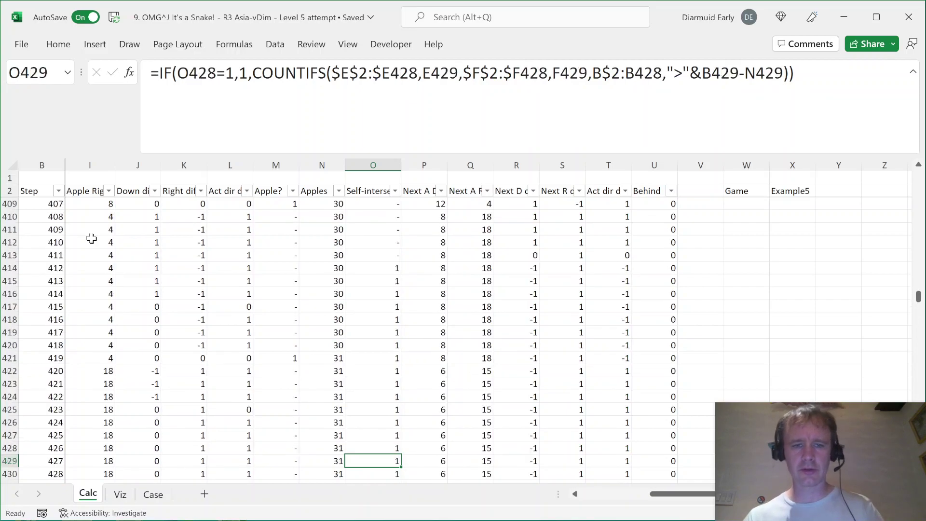
Step: Find the first flagged self-intersection, in O414, and inspect its formula
{"action": "key", "text": "Up"}
{"action": "key", "text": "Up"}
{"action": "key", "text": "Up"}
{"action": "key", "text": "Up"}
{"action": "key", "text": "Up"}
{"action": "key", "text": "Up"}
{"action": "key", "text": "Up"}
{"action": "key", "text": "Up"}
{"action": "key", "text": "Up"}
{"action": "key", "text": "Up"}
{"action": "key", "text": "Up"}
{"action": "key", "text": "Up"}
{"action": "key", "text": "Up"}
{"action": "key", "text": "Up"}
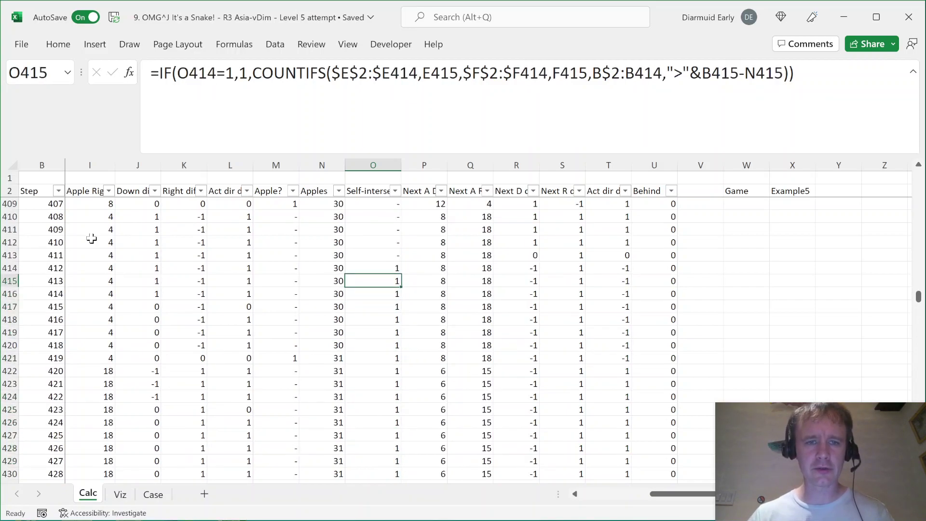
{"action": "key", "text": "Up"}
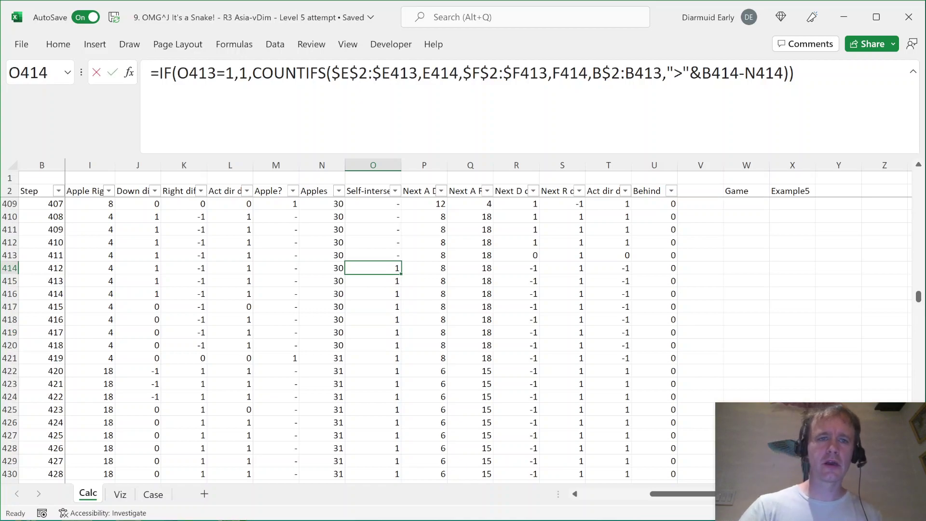
{"action": "left_click", "coordinate": [248, 73]}
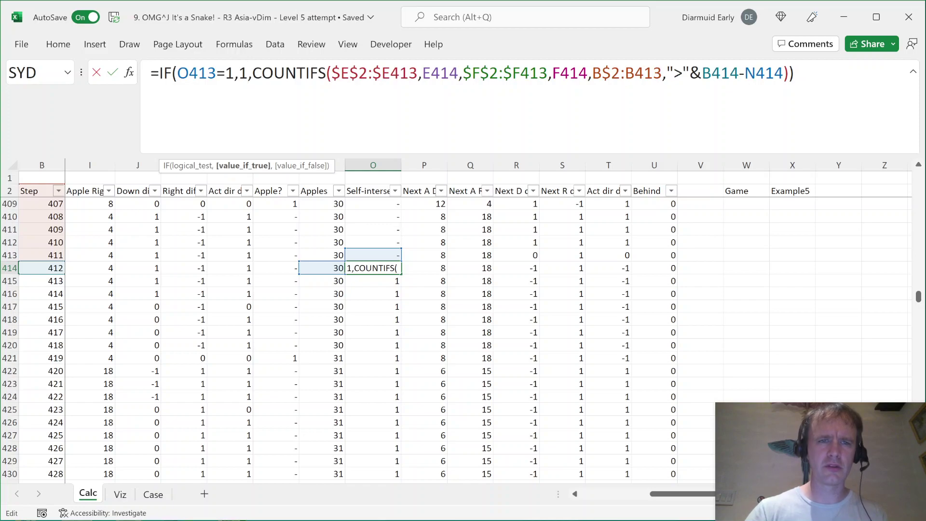
{"action": "key", "text": "Escape"}
Step: Inspect the first self-intersection formula of the column, in O3
{"action": "key", "text": "ctrl+shift+Up"}
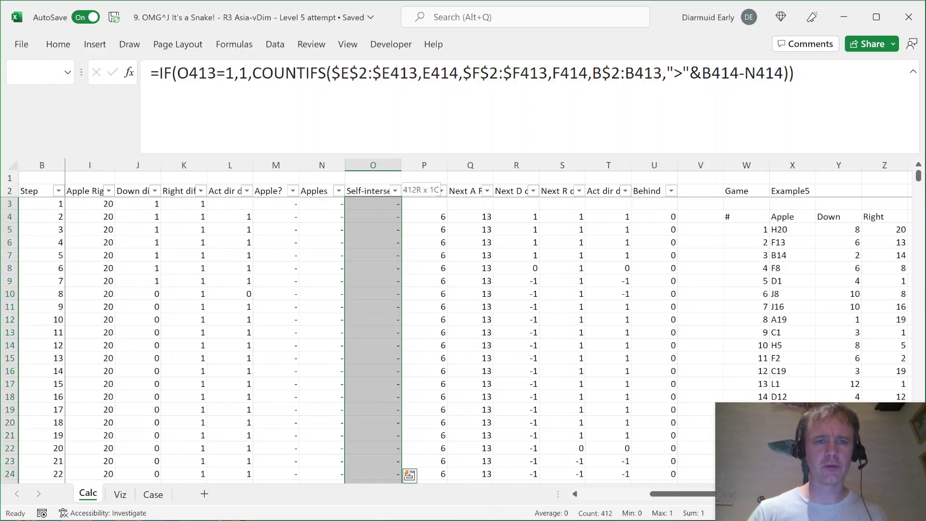
{"action": "key", "text": "Return"}
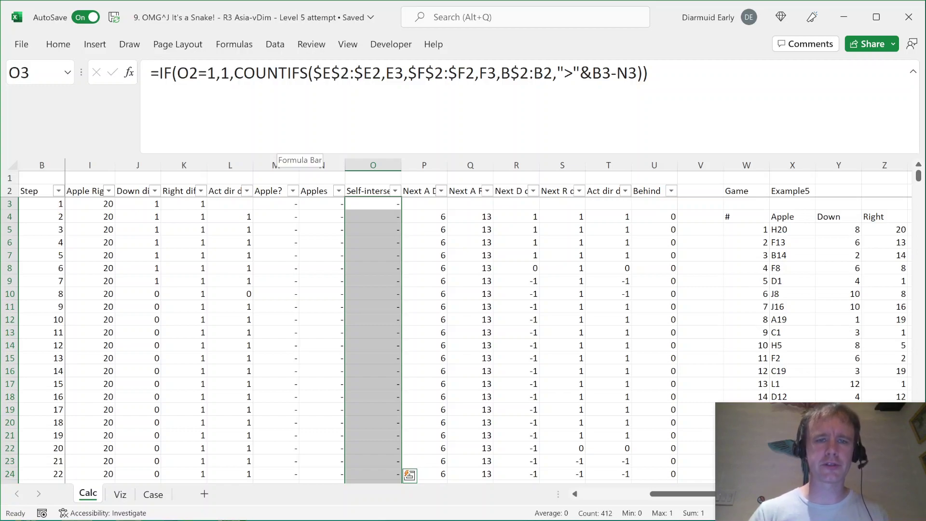
{"action": "left_click", "coordinate": [373, 203]}
{"action": "left_click", "coordinate": [221, 73]}
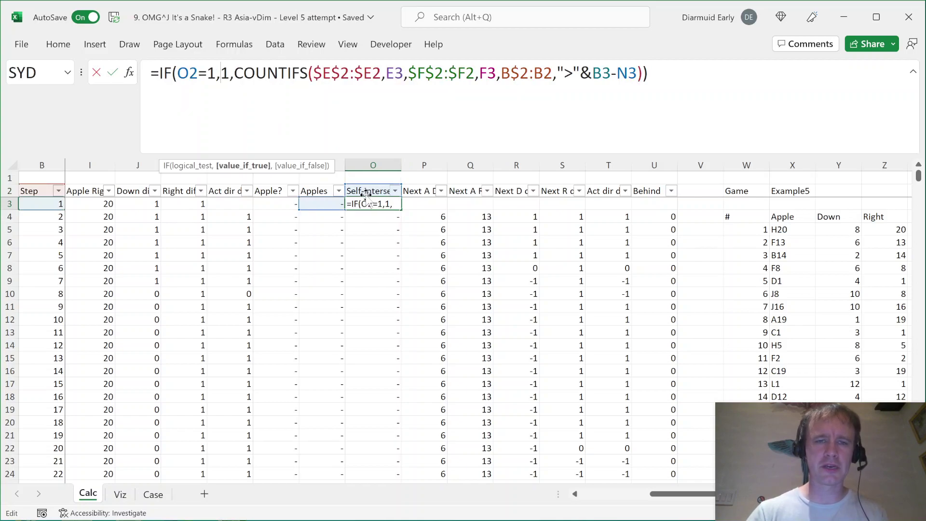
Step: Examine the self-intersection formula in O136, including its COUNTIFS position ranges in columns E and F and the B136-N136 step criterion
{"action": "key", "text": "Escape"}
{"action": "key", "text": "Down"}
{"action": "key", "text": "Page_Down"}
{"action": "key", "text": "Page_Down"}
{"action": "key", "text": "Page_Down"}
{"action": "key", "text": "Page_Down"}
{"action": "key", "text": "Page_Down"}
{"action": "key", "text": "Page_Down"}
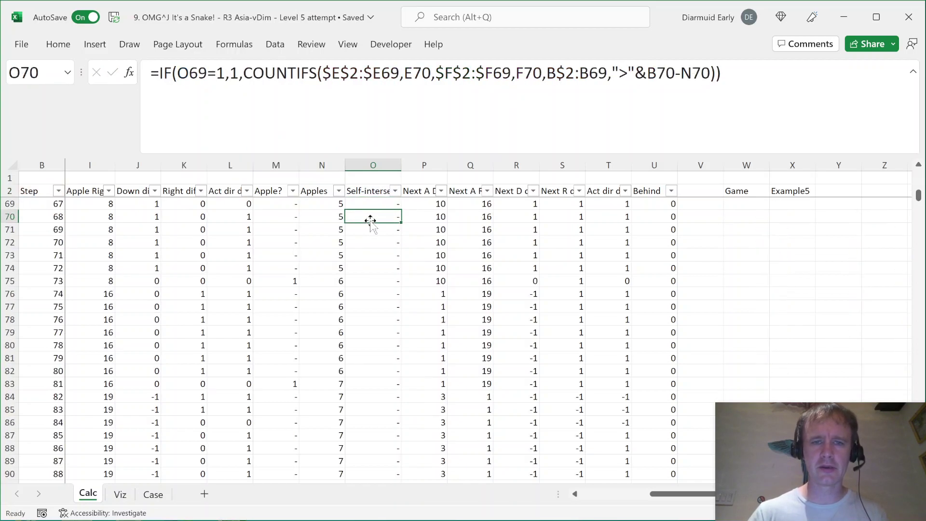
{"action": "left_click", "coordinate": [198, 72]}
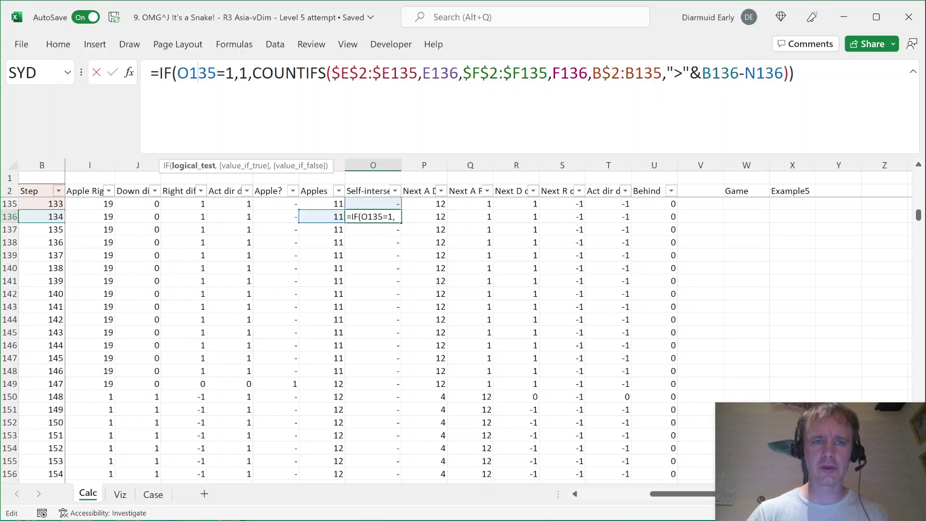
{"action": "left_click", "coordinate": [305, 72]}
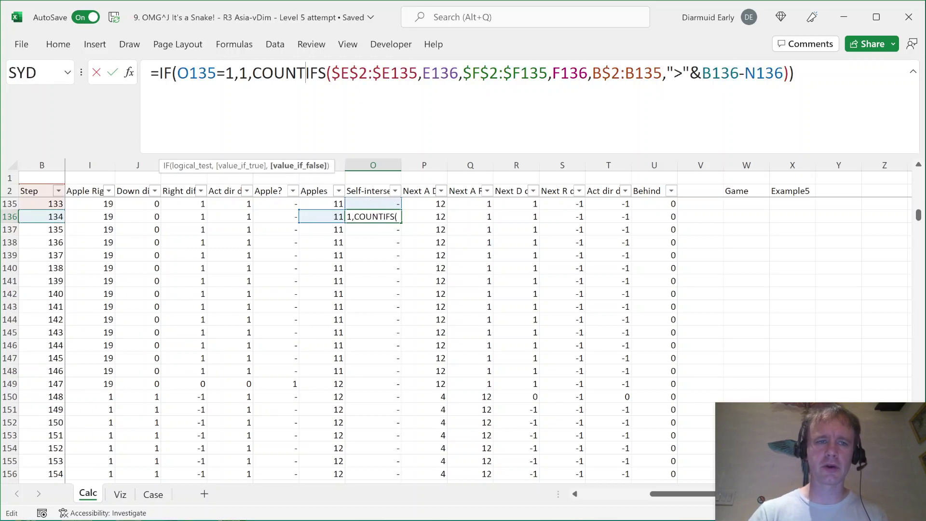
{"action": "left_click", "coordinate": [627, 493]}
{"action": "scroll", "coordinate": [319, 334], "scroll_direction": "up", "scroll_amount": 3}
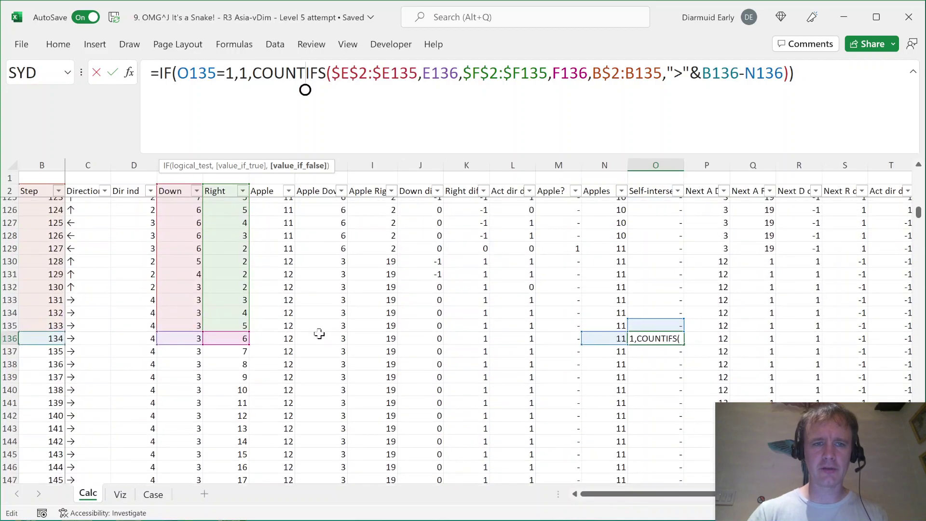
{"action": "scroll", "coordinate": [320, 334], "scroll_direction": "up", "scroll_amount": 3}
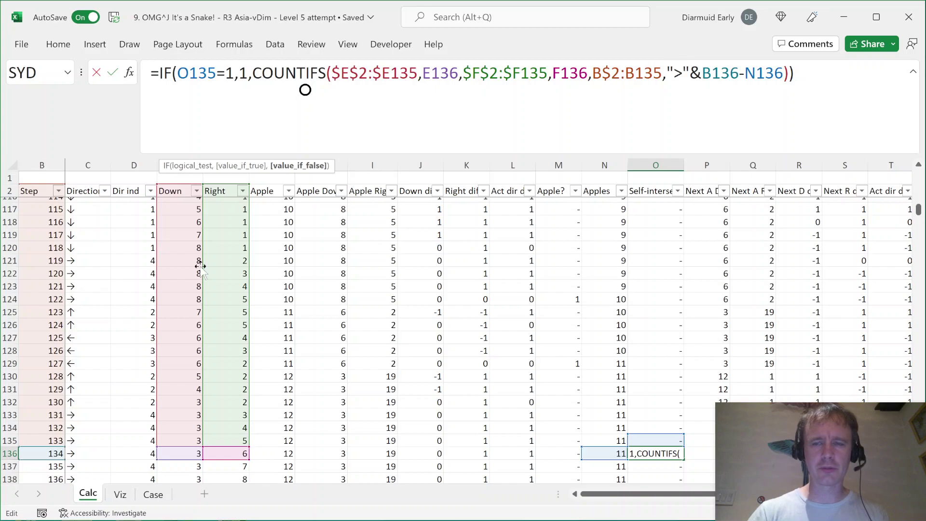
{"action": "left_click_drag", "start_coordinate": [702, 73], "coordinate": [766, 74]}
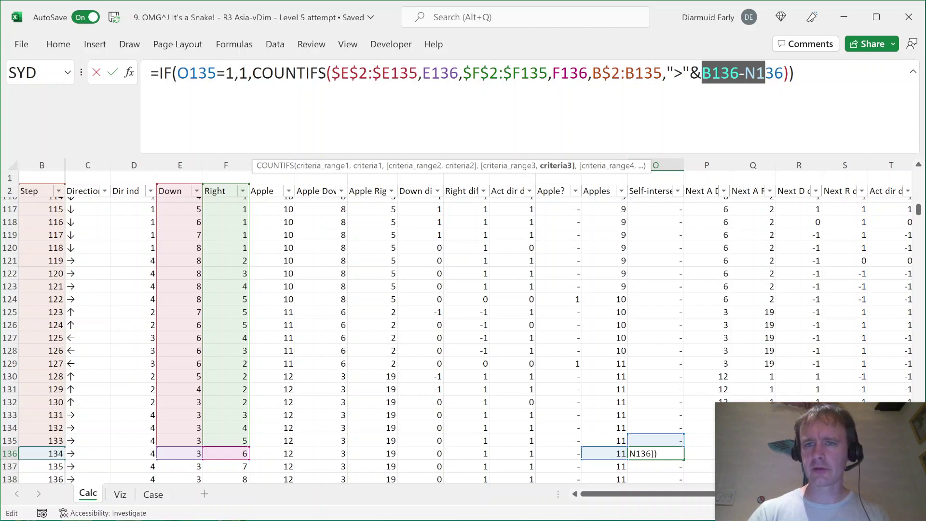
{"action": "left_click", "coordinate": [690, 73]}
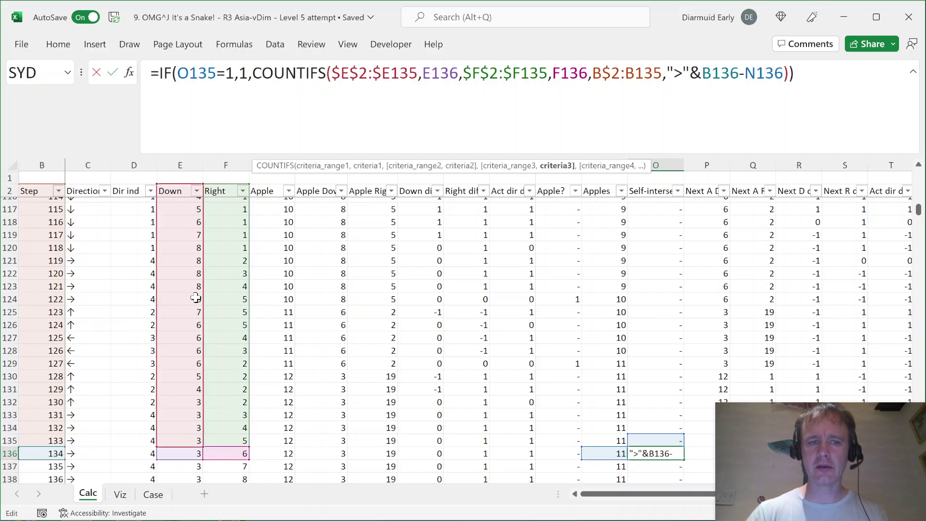
{"action": "key", "text": "ctrl+Return"}
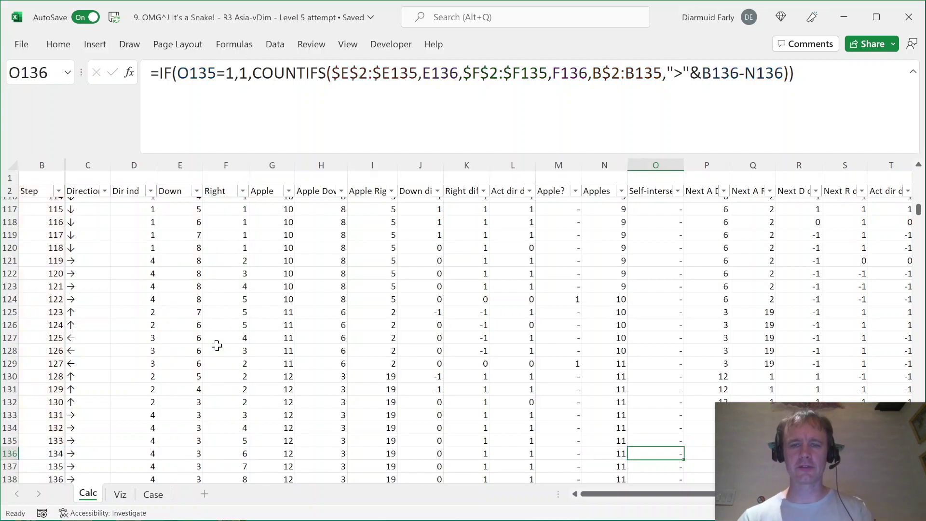
Step: Follow the self-intersection column down from O136 past the first flagged step to O422
{"action": "key", "text": "Down"}
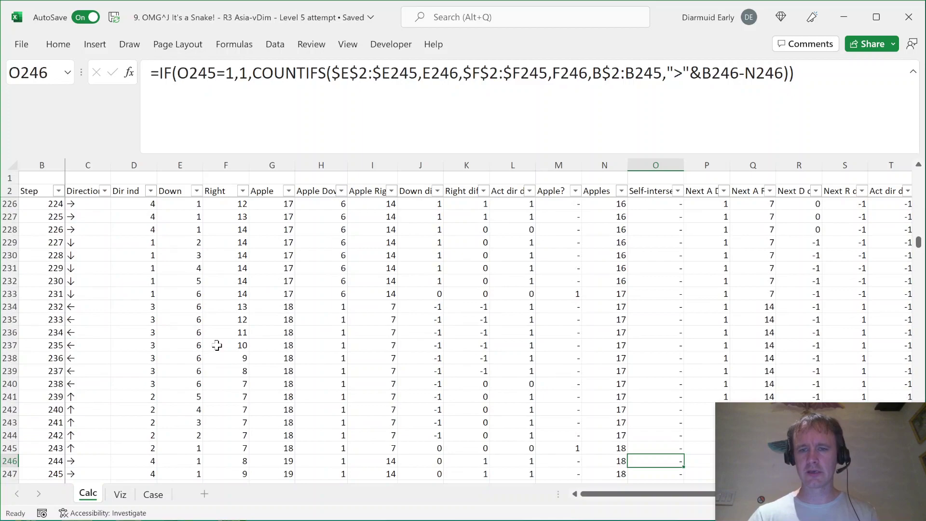
{"action": "key", "text": "Down"}
{"action": "key", "text": "Up"}
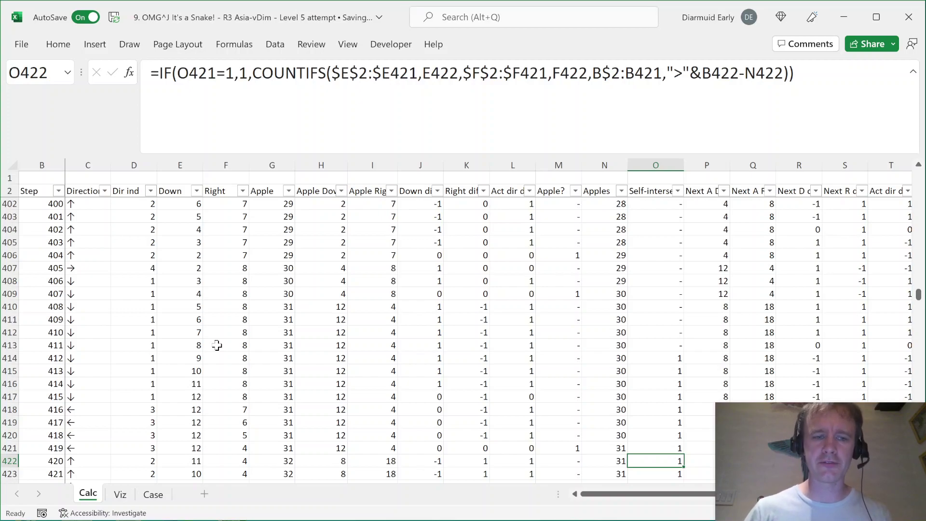
Step: Shorten the formula bar on the Viz sheet to reveal the step slider, and rewind the snake visualisation to step 1
{"action": "key", "text": "ctrl+Page_Down"}
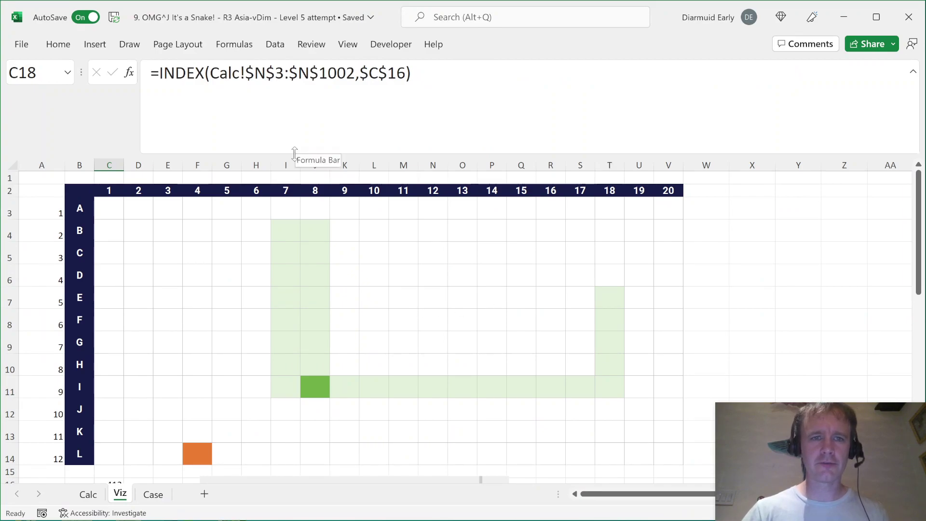
{"action": "left_click_drag", "start_coordinate": [295, 154], "coordinate": [296, 106]}
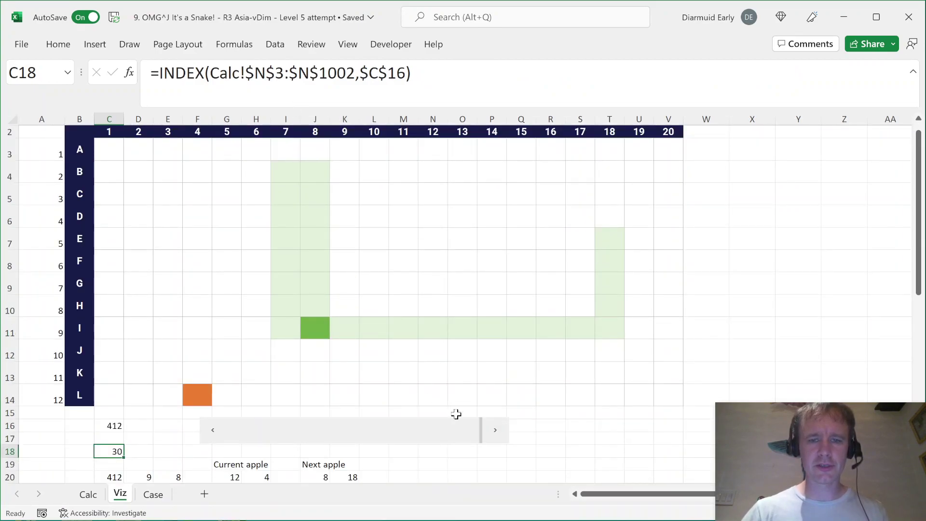
{"action": "left_click_drag", "start_coordinate": [482, 433], "coordinate": [202, 432]}
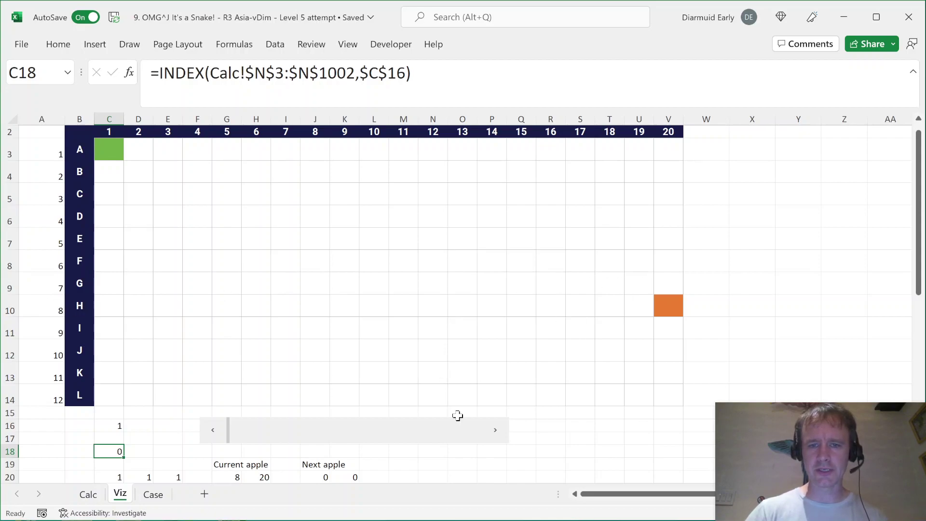
Step: Play the snake's movement on the grid forward from step 1 to step 368
{"action": "left_click", "coordinate": [495, 430]}
{"action": "left_click_drag", "start_coordinate": [497, 434], "coordinate": [499, 436]}
{"action": "left_click_drag", "start_coordinate": [217, 432], "coordinate": [505, 436]}
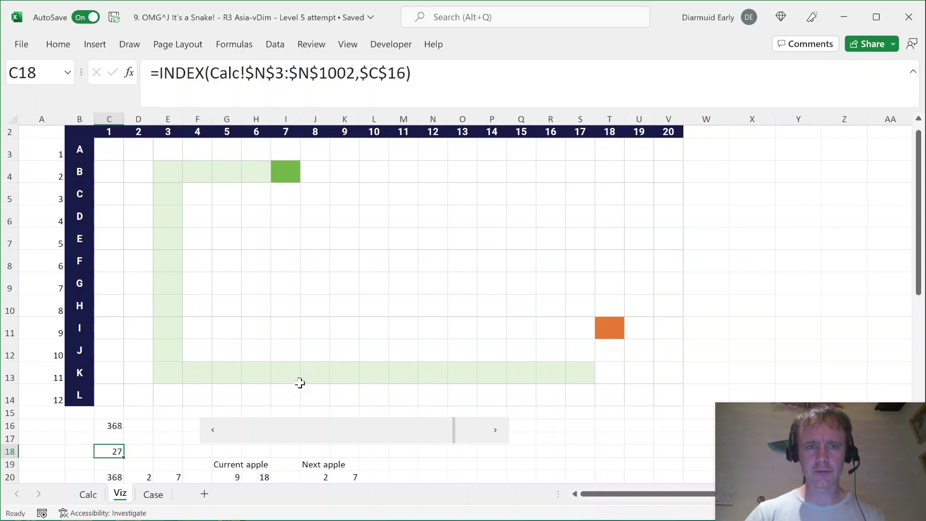
Step: Review the snake's path into its self-collision from step 367 to 412, then replay steps 407 to 412
{"action": "left_click", "coordinate": [212, 440]}
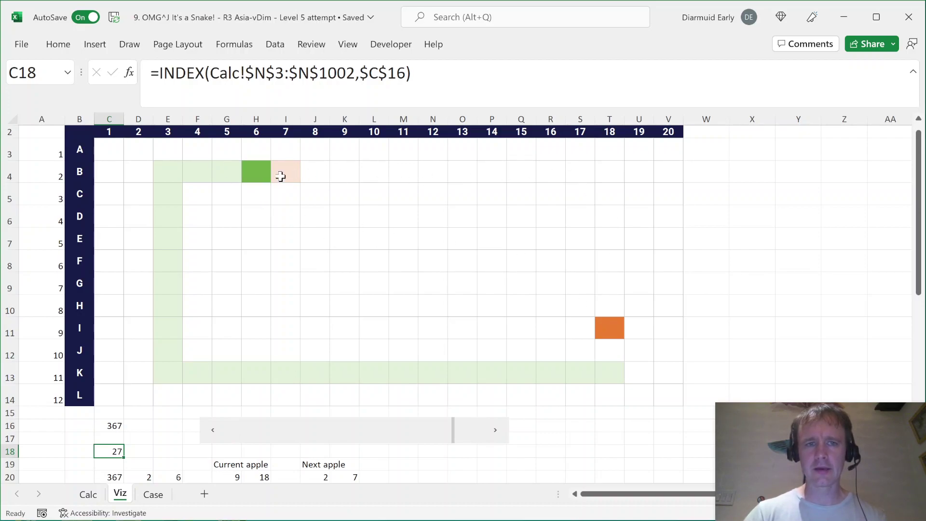
{"action": "left_click", "coordinate": [499, 431]}
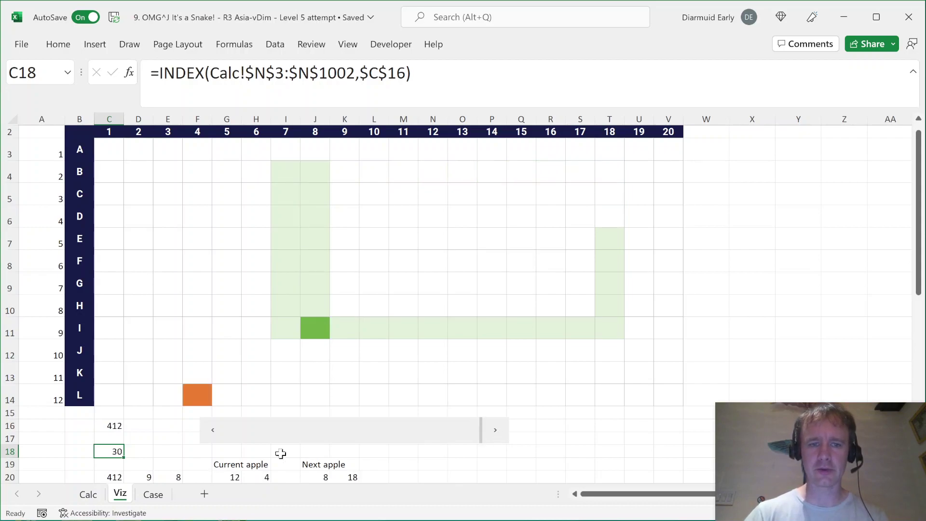
{"action": "left_click", "coordinate": [211, 436]}
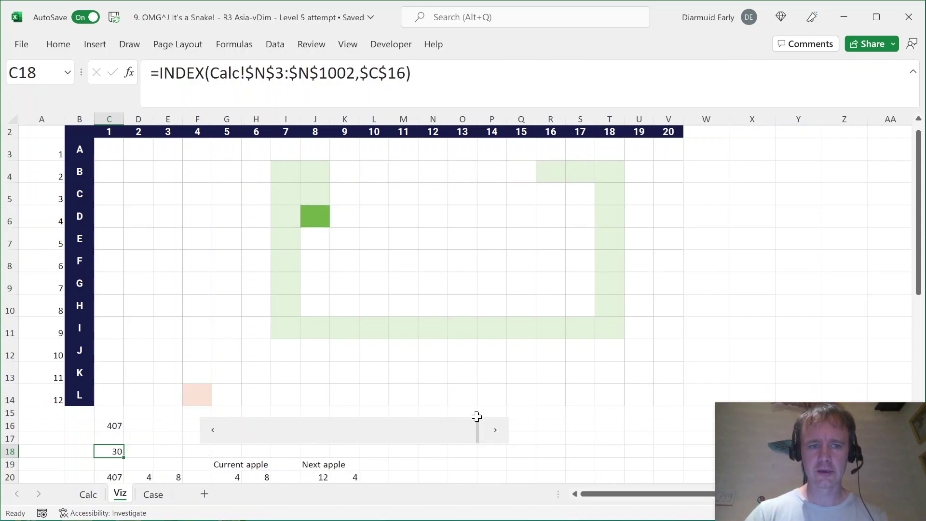
{"action": "left_click", "coordinate": [495, 430]}
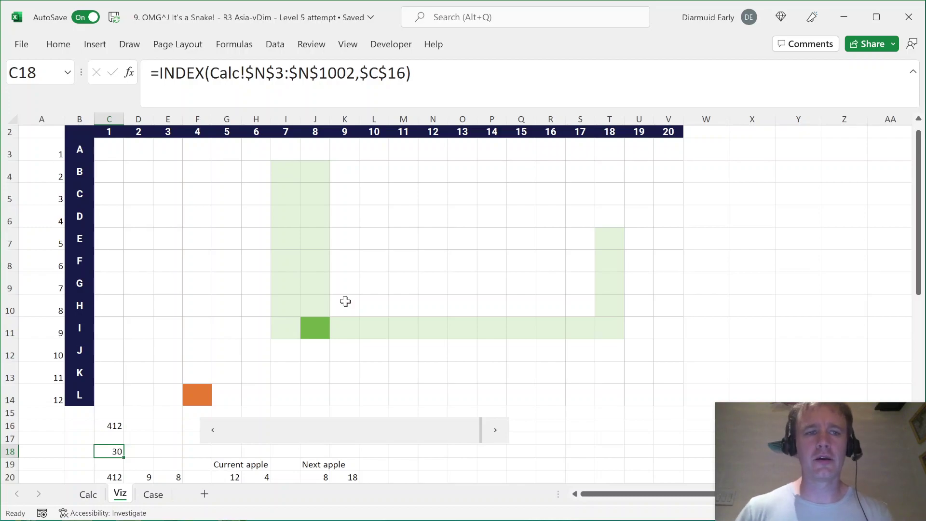
Step: Return to the Calc sheet and go to the first row of the Direction column, C3
{"action": "key", "text": "ctrl+Page_Up"}
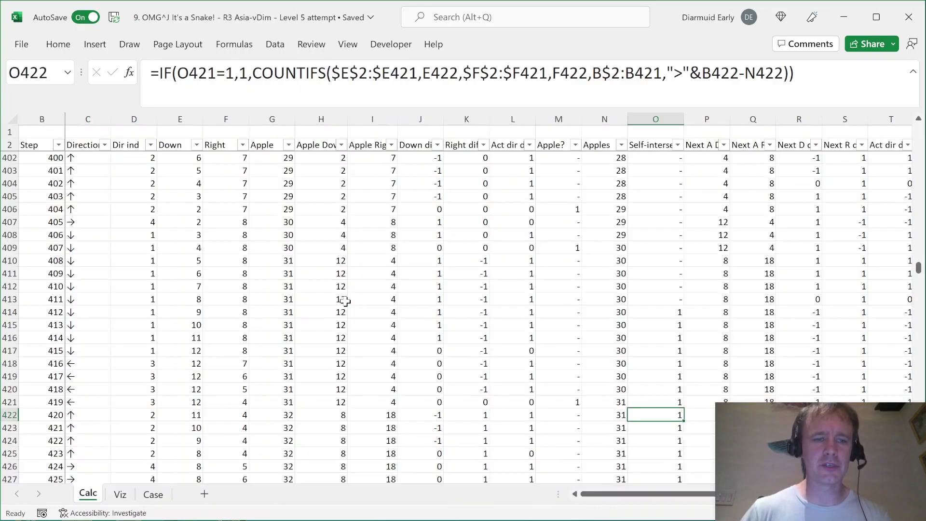
{"action": "key", "text": "ctrl+Up"}
{"action": "key", "text": "Down"}
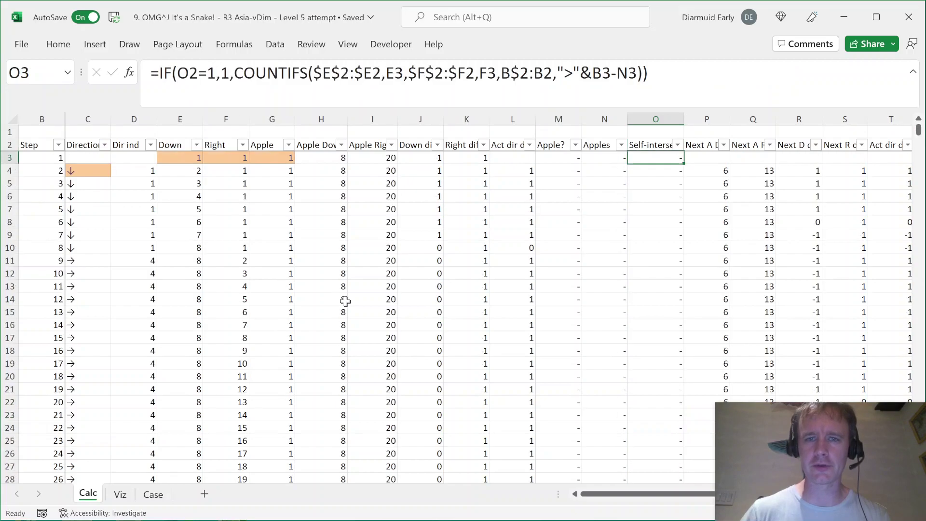
{"action": "key", "text": "ctrl+Left"}
{"action": "key", "text": "ctrl+Left"}
{"action": "key", "text": "ctrl+Left"}
{"action": "key", "text": "ctrl+Left"}
{"action": "key", "text": "Right"}
Step: Compare the Viz grid at step 412 with the step table on the Calc sheet, ending on Calc
{"action": "key", "text": "ctrl+Page_Down"}
{"action": "key", "text": "ctrl+Page_Up"}
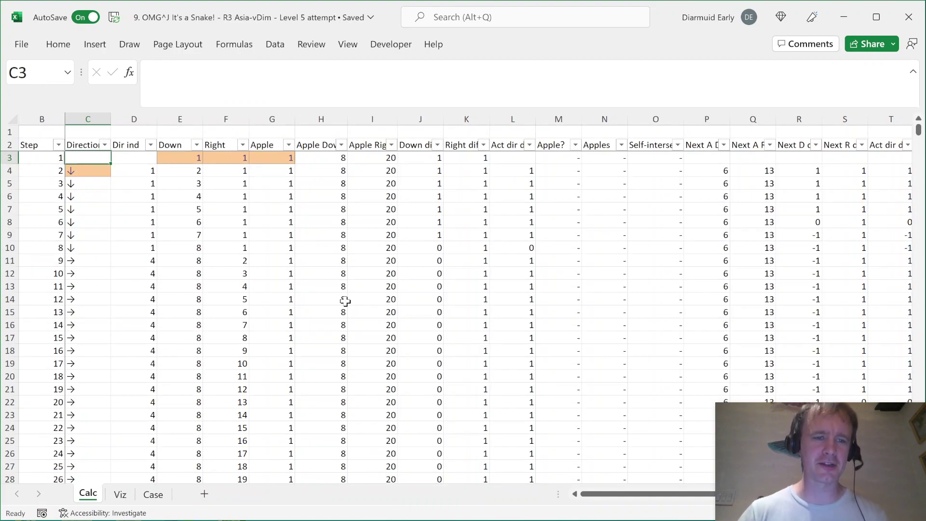
{"action": "key", "text": "ctrl+Page_Down"}
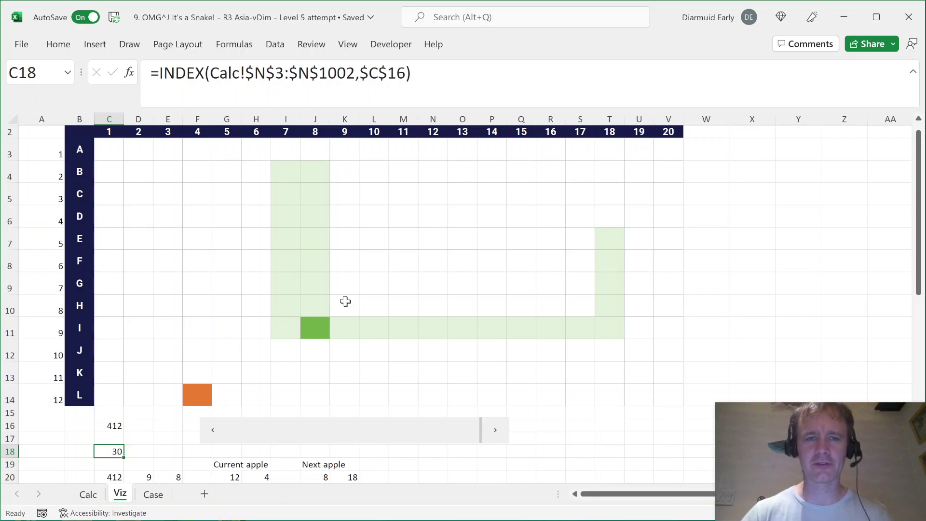
{"action": "key", "text": "ctrl+Page_Up"}
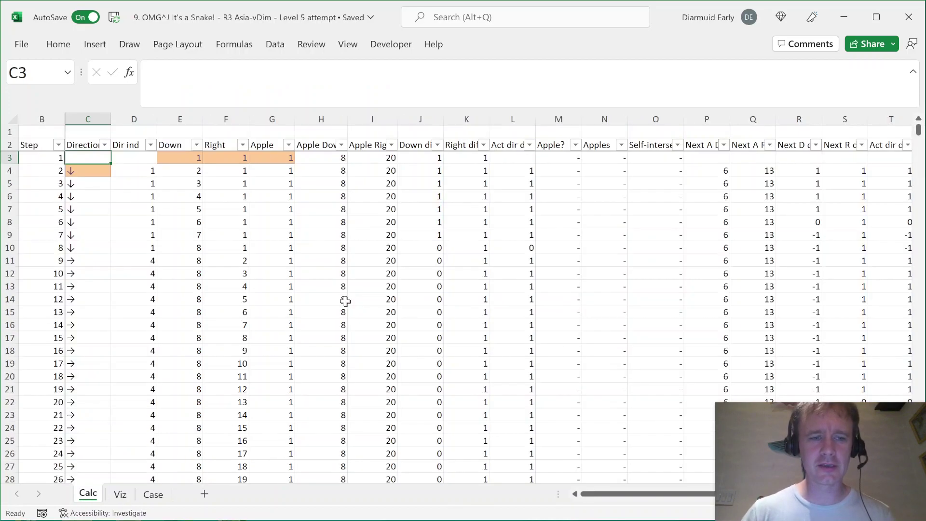